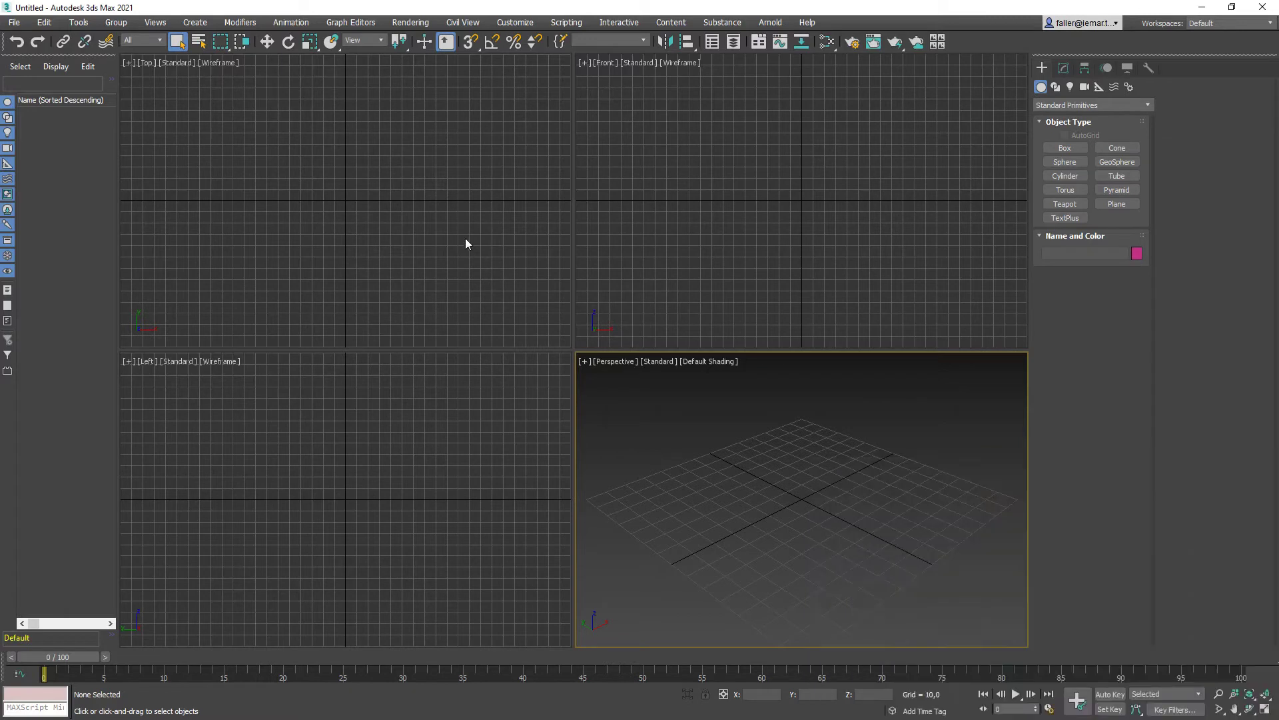
# Maximize the Top viewport and draw a circle spline with a radius of about 17 up and left of the origin.
pyautogui.click(359, 211)
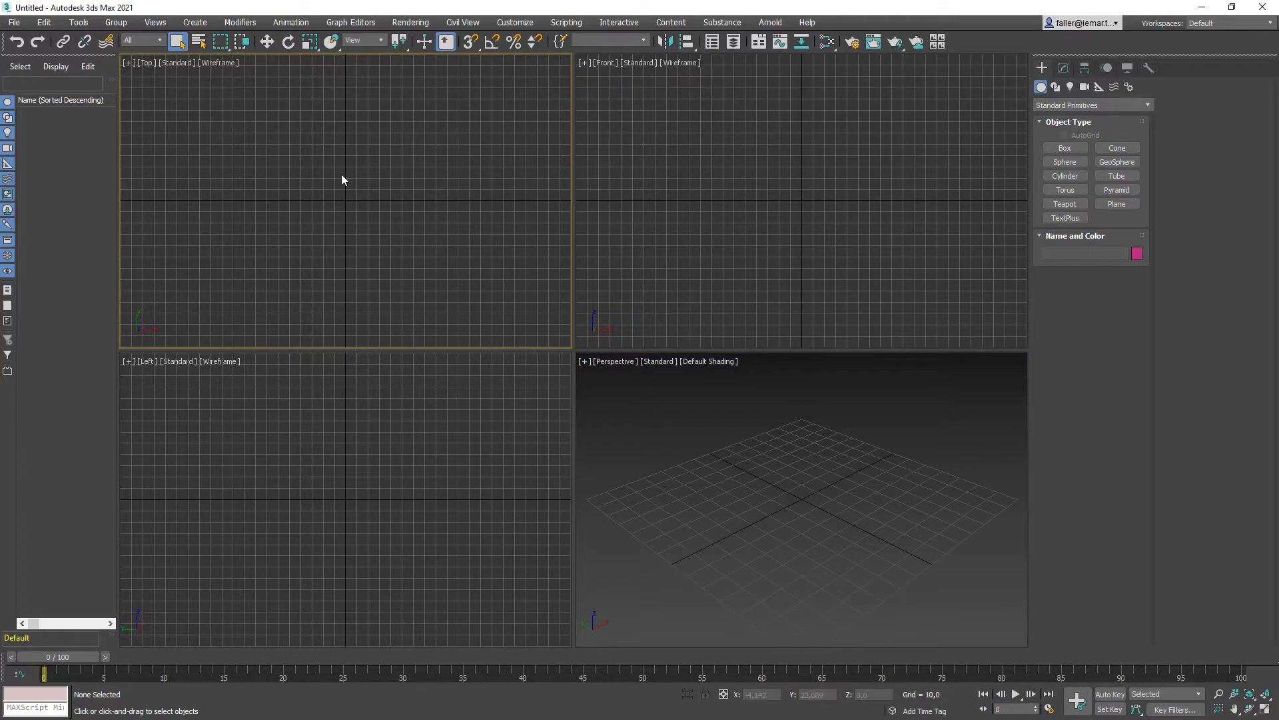
pyautogui.hotkey('alt', 'w')
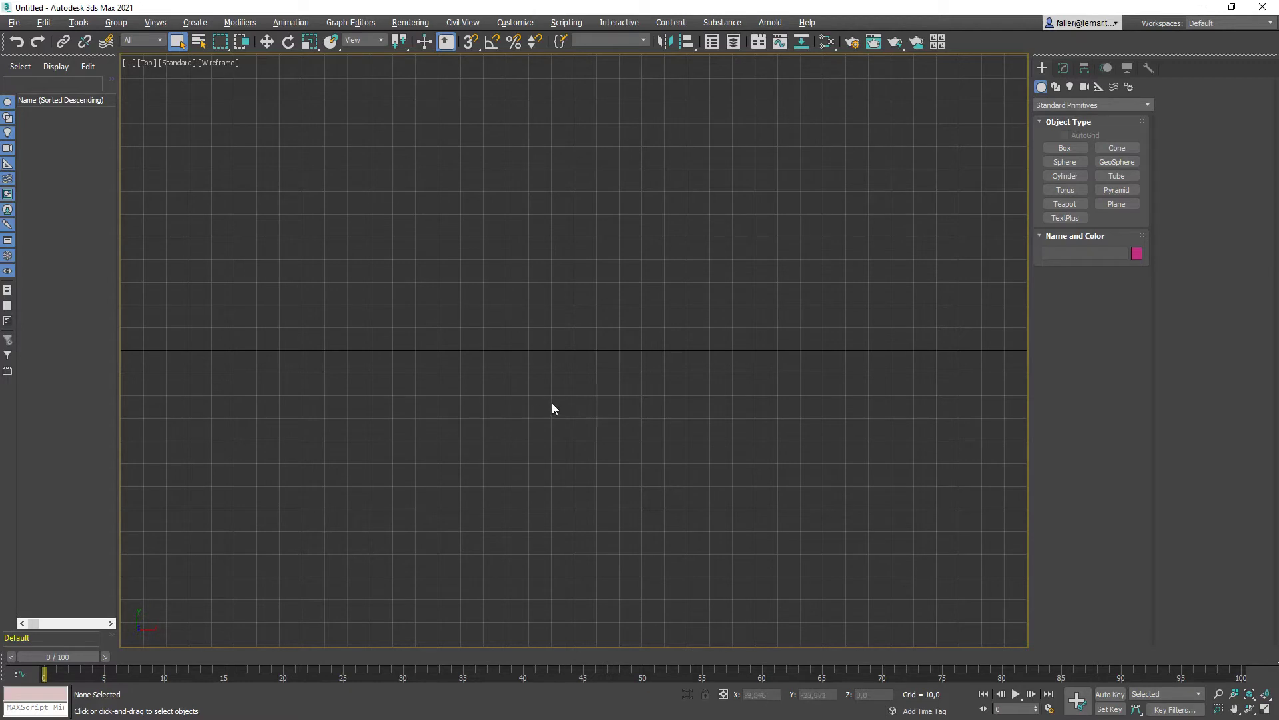
pyautogui.click(1057, 87)
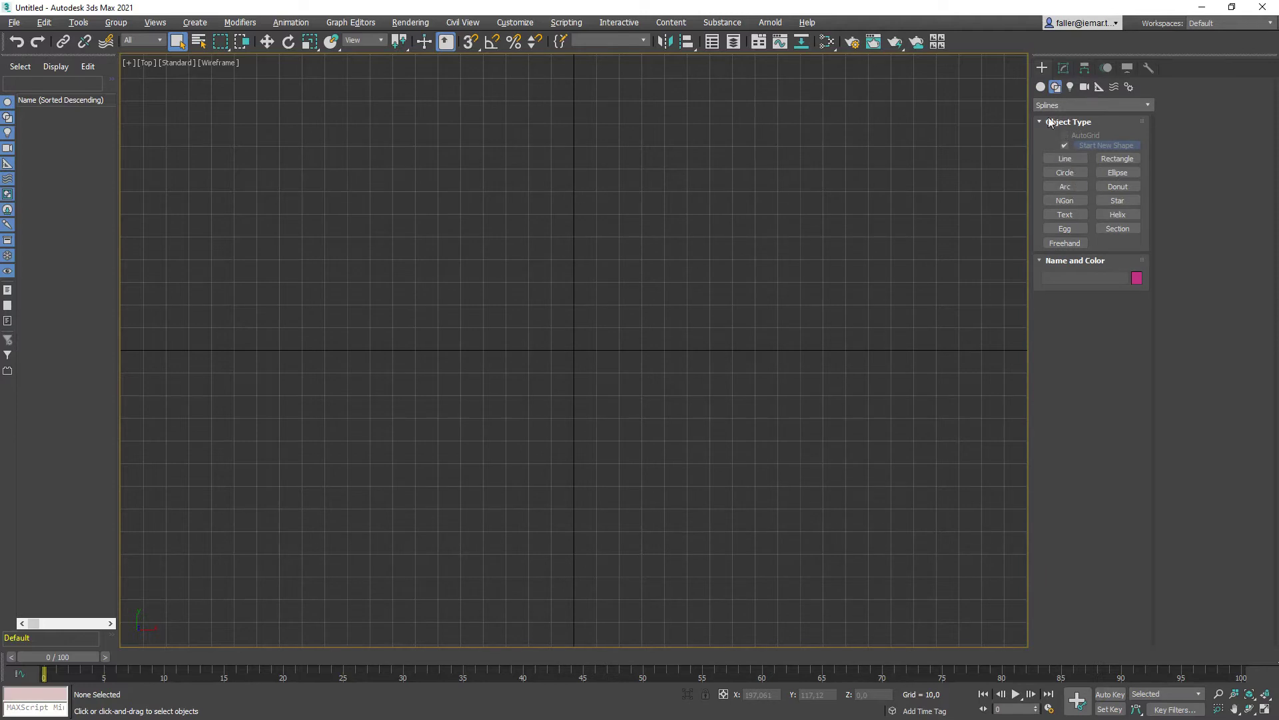
pyautogui.click(1065, 172)
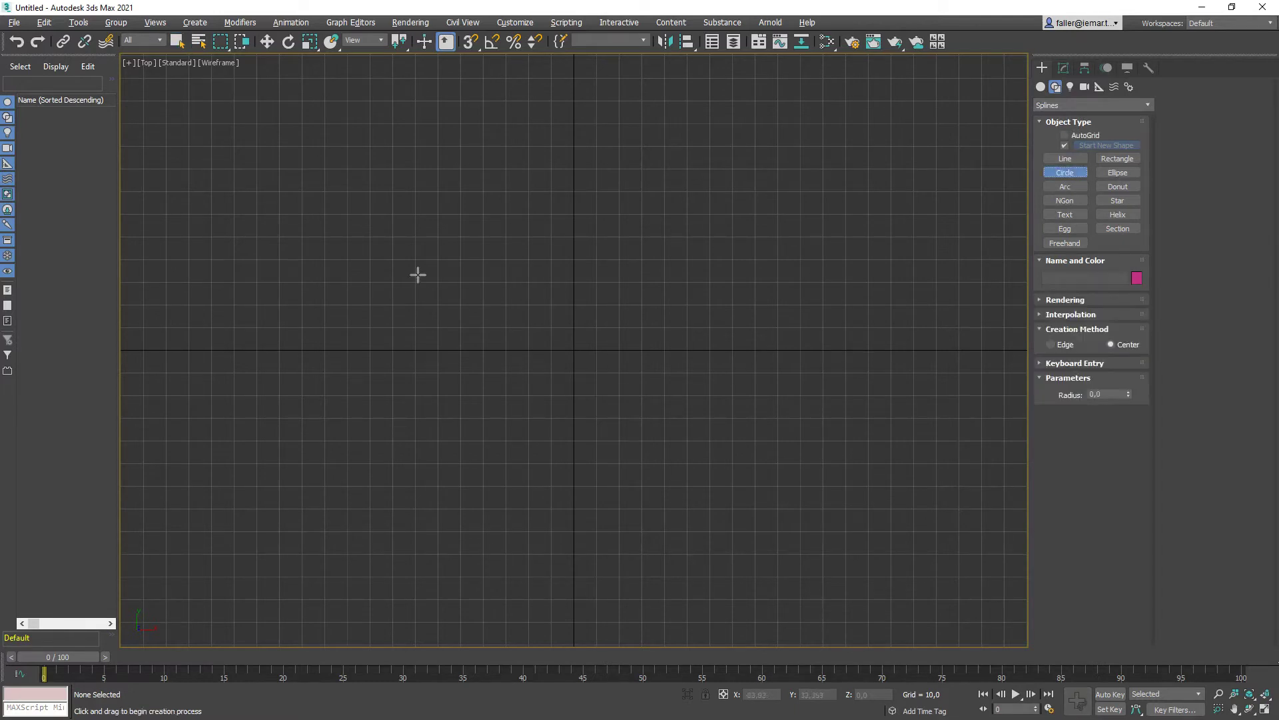
pyautogui.moveTo(418, 274); pyautogui.dragTo(452, 295)
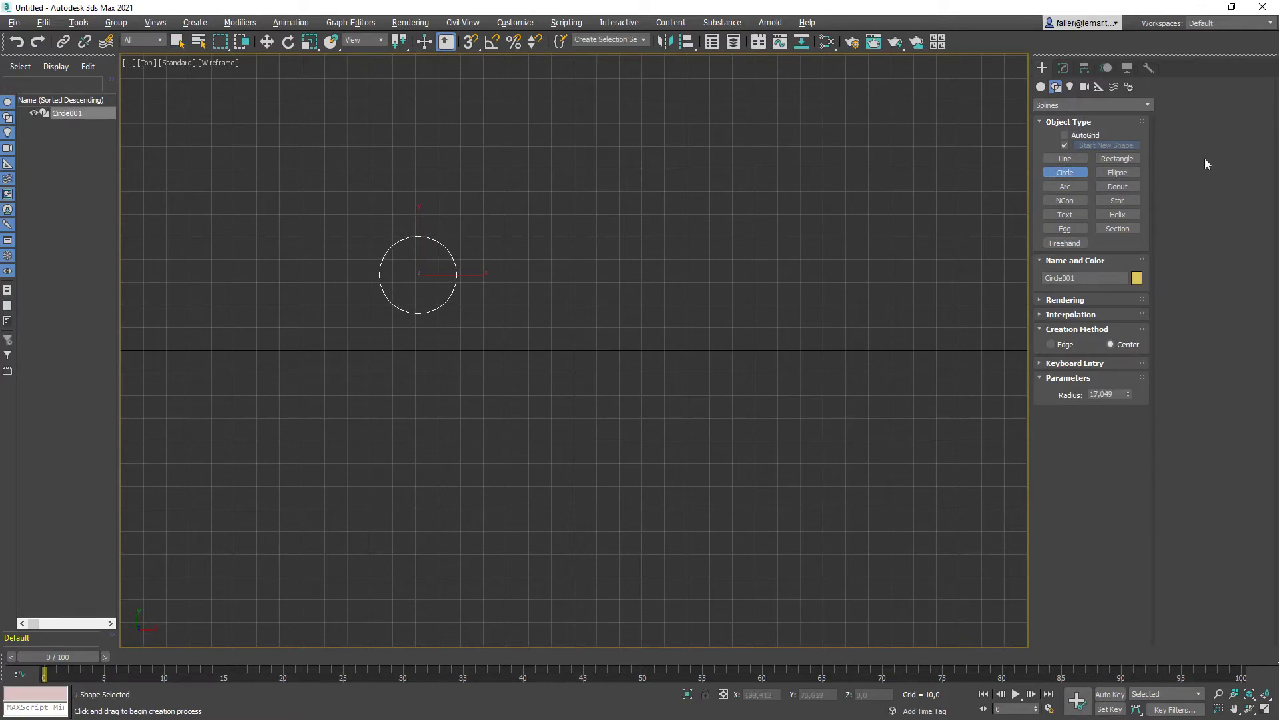
# Draw a rectangle about 29.4 long and 39.4 wide beside the circle, and an ellipse about 23.5 by 59.7 below them.
pyautogui.click(1114, 163)
pyautogui.moveTo(547, 256); pyautogui.dragTo(637, 323)
pyautogui.click(1116, 173)
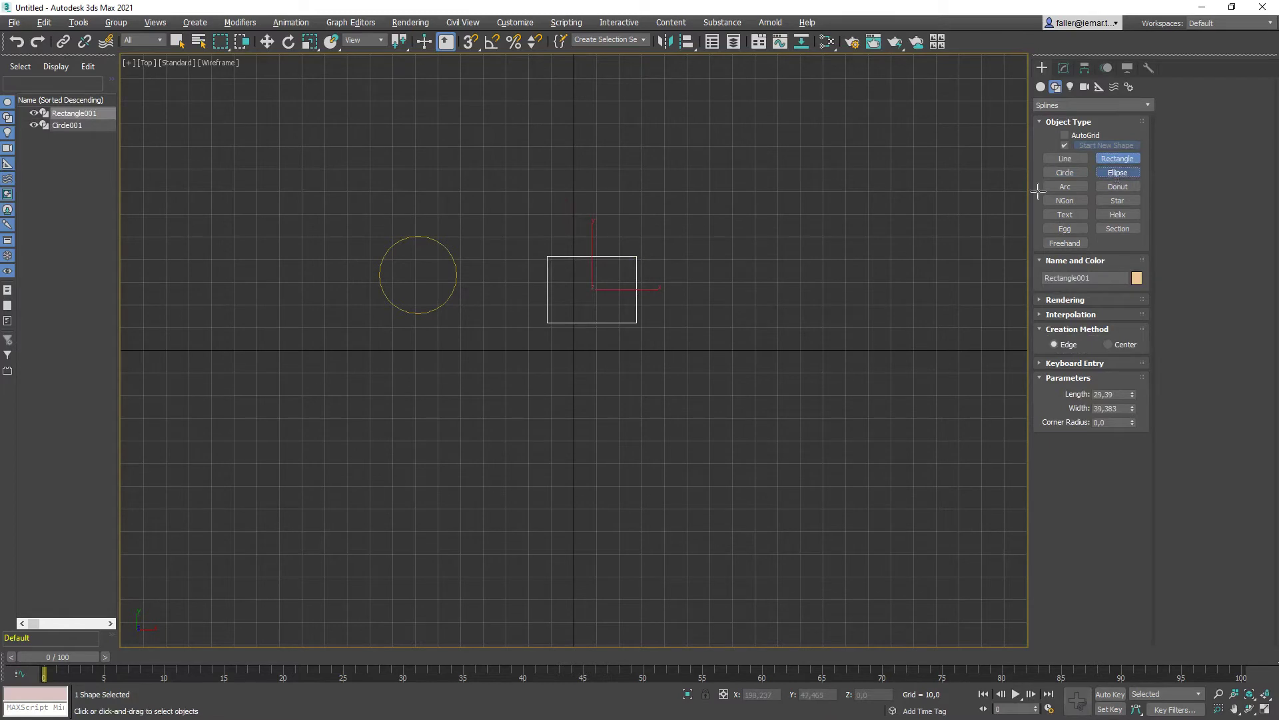
pyautogui.moveTo(452, 397); pyautogui.dragTo(588, 450)
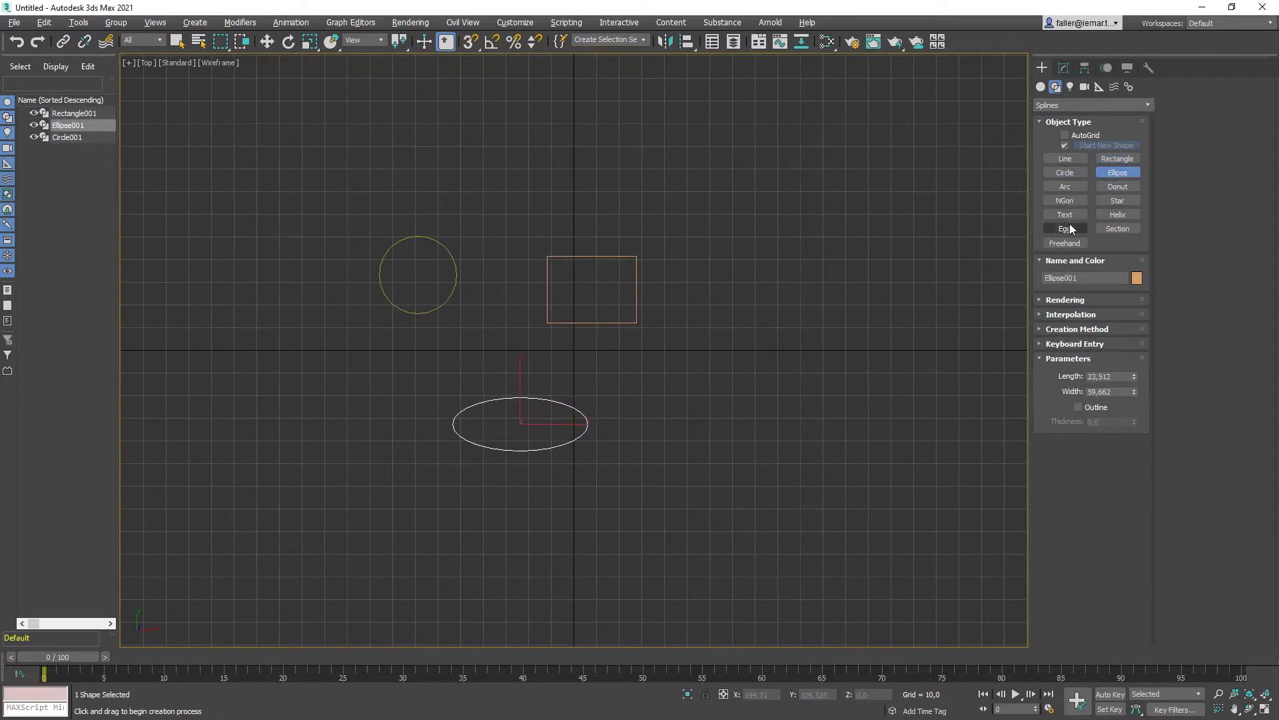
# Draw a star spline with radii of about 21.7 and 9.4 below the rectangle and set its points to 5.
pyautogui.click(1122, 201)
pyautogui.moveTo(671, 373); pyautogui.dragTo(700, 391)
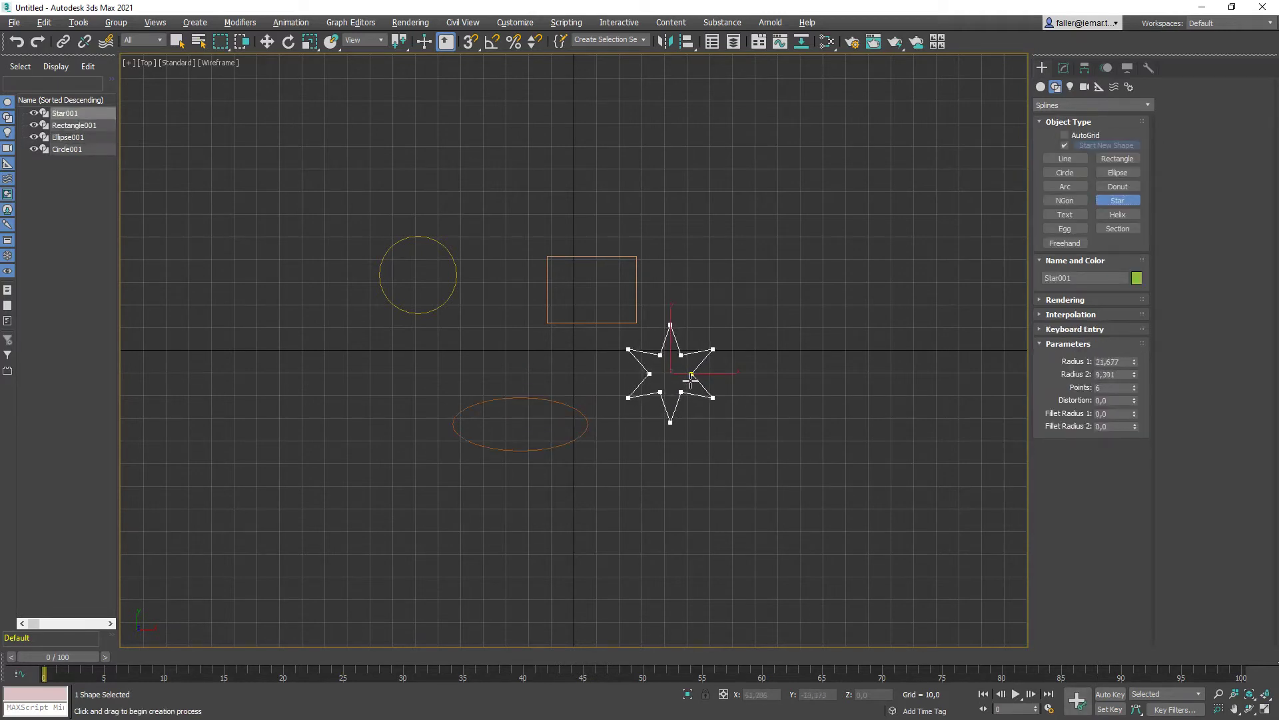
pyautogui.click(690, 380)
pyautogui.click(1061, 70)
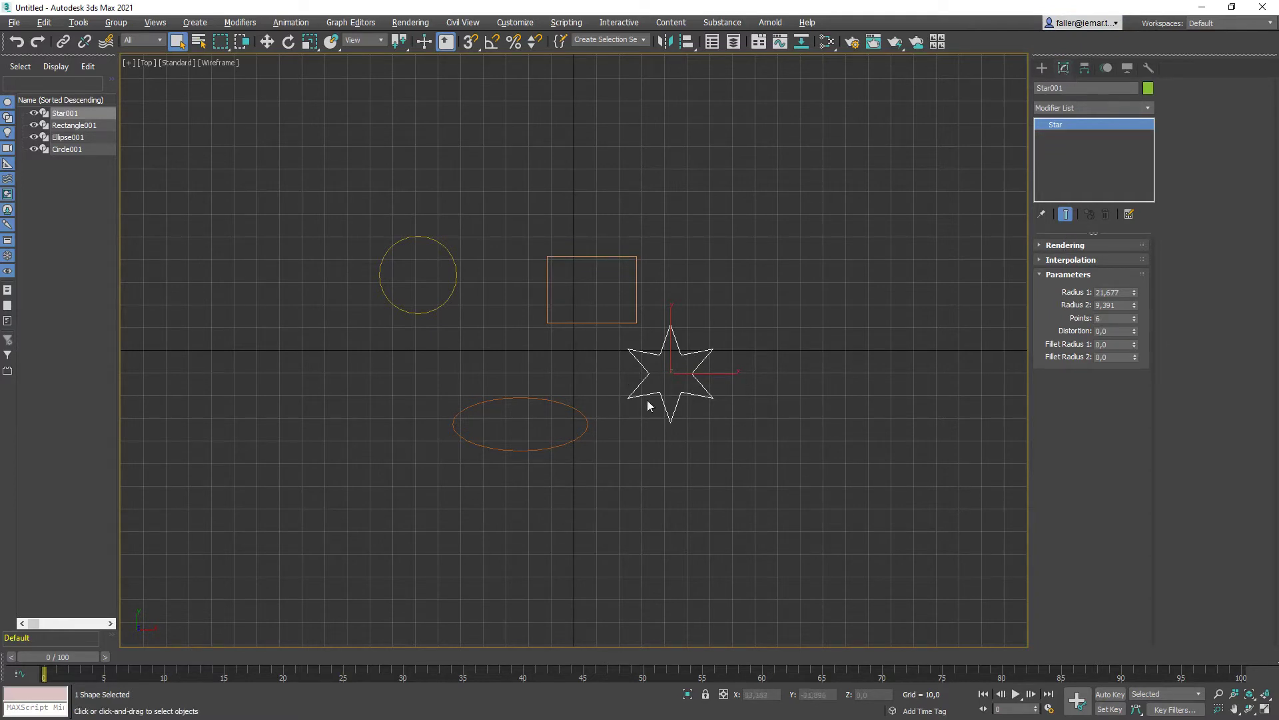
pyautogui.click(1134, 321)
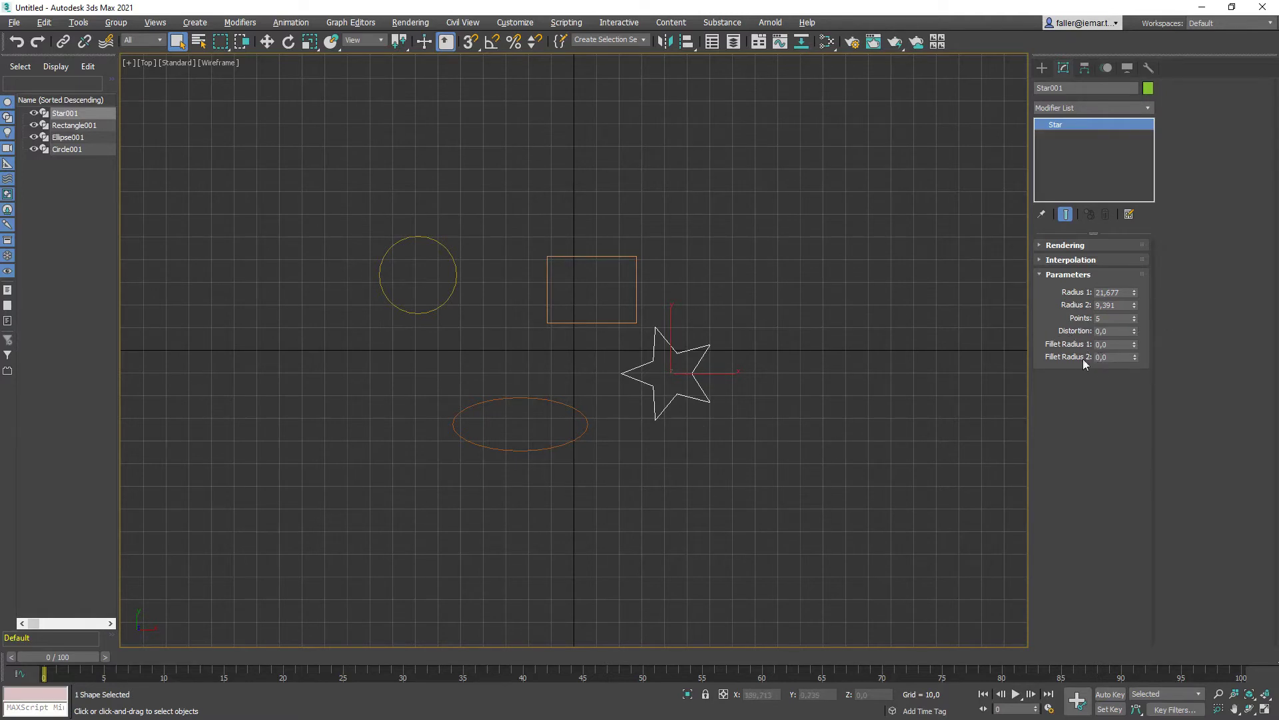
# Change the rectangle's length to about 25.6 with a corner radius of about 2.07, and the circle's radius to about 19.8.
pyautogui.click(572, 256)
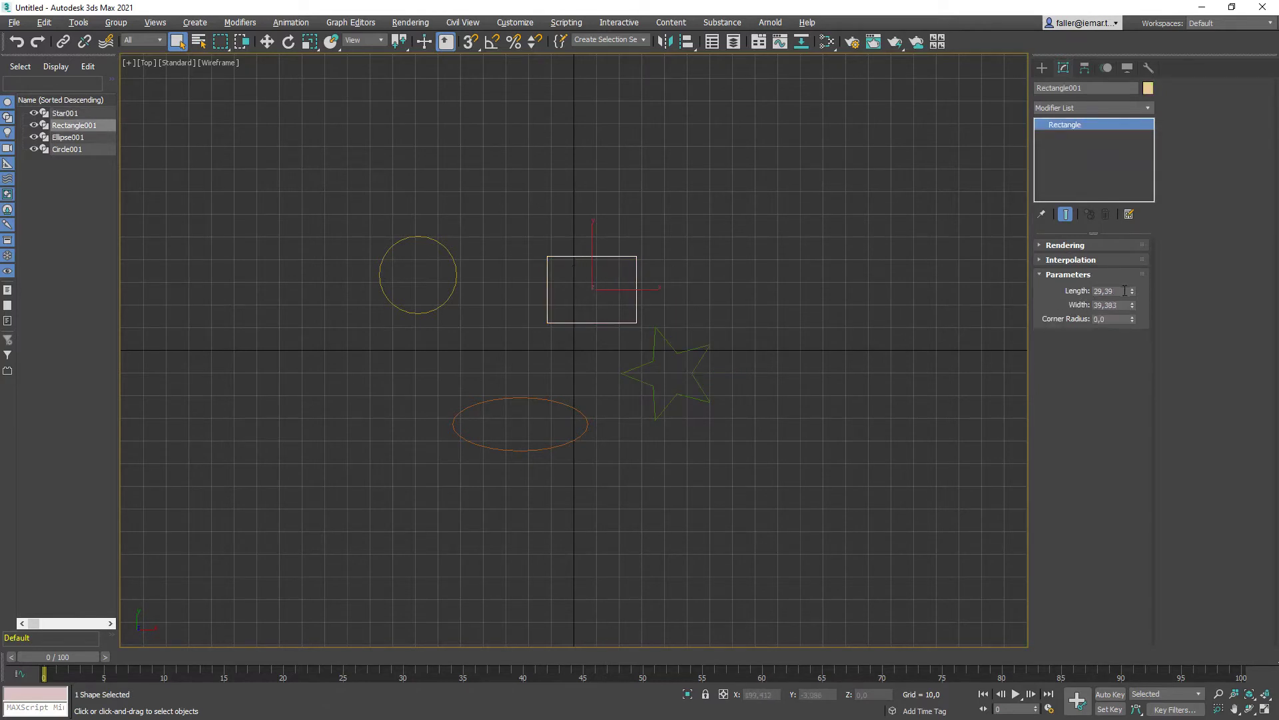
pyautogui.moveTo(1132, 294); pyautogui.dragTo(1117, 175)
pyautogui.click(439, 241)
pyautogui.moveTo(1129, 293); pyautogui.dragTo(1132, 278)
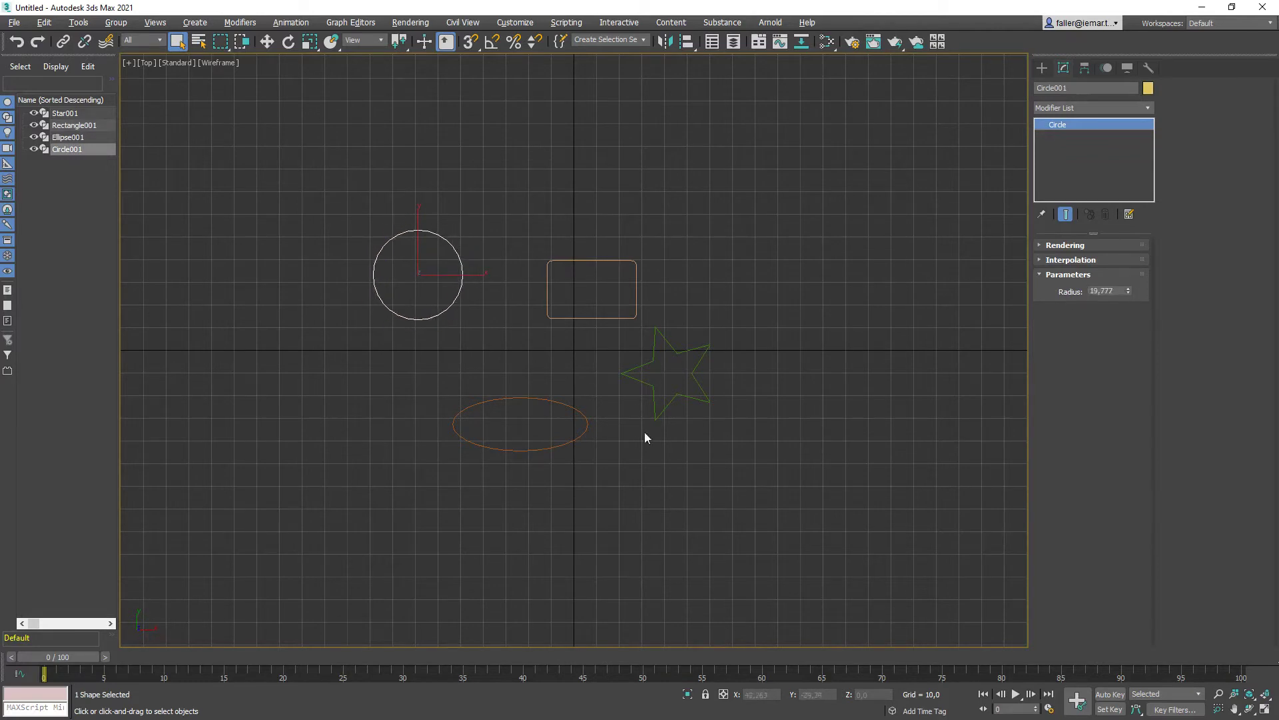
pyautogui.click(565, 401)
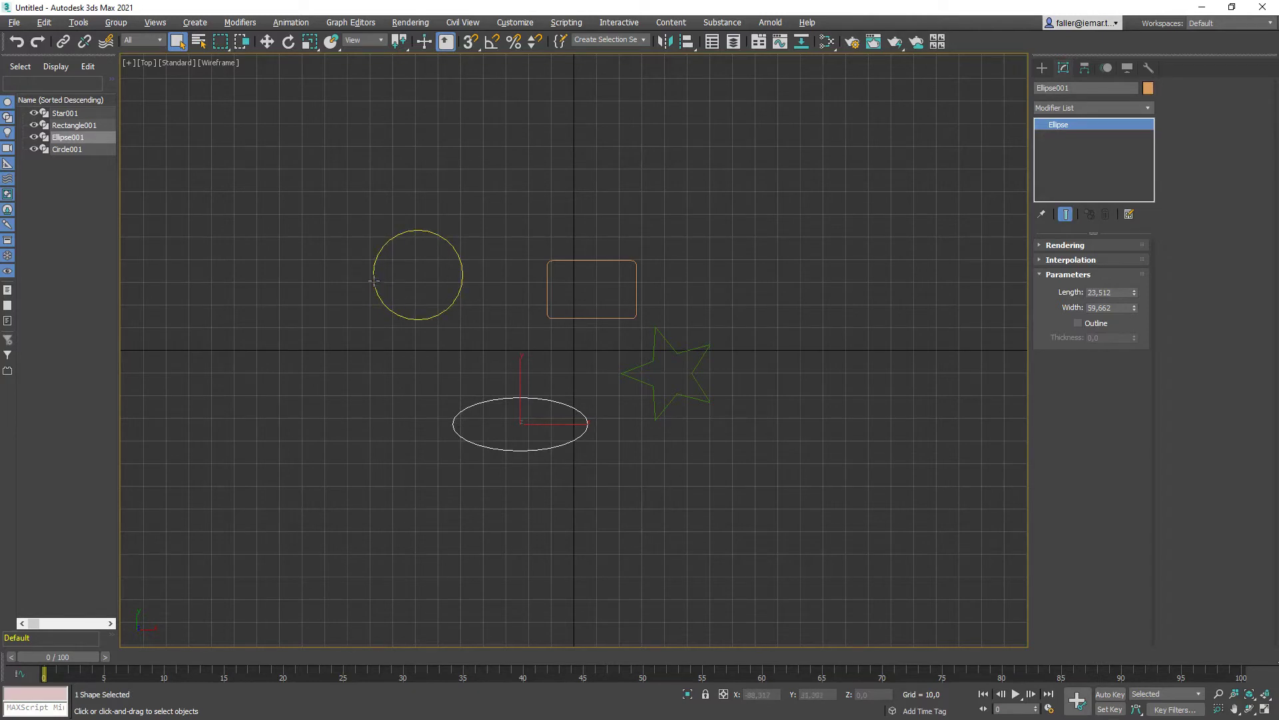
# Draw an open zigzag line with eight vertices above the circle and the rectangle.
pyautogui.click(1043, 69)
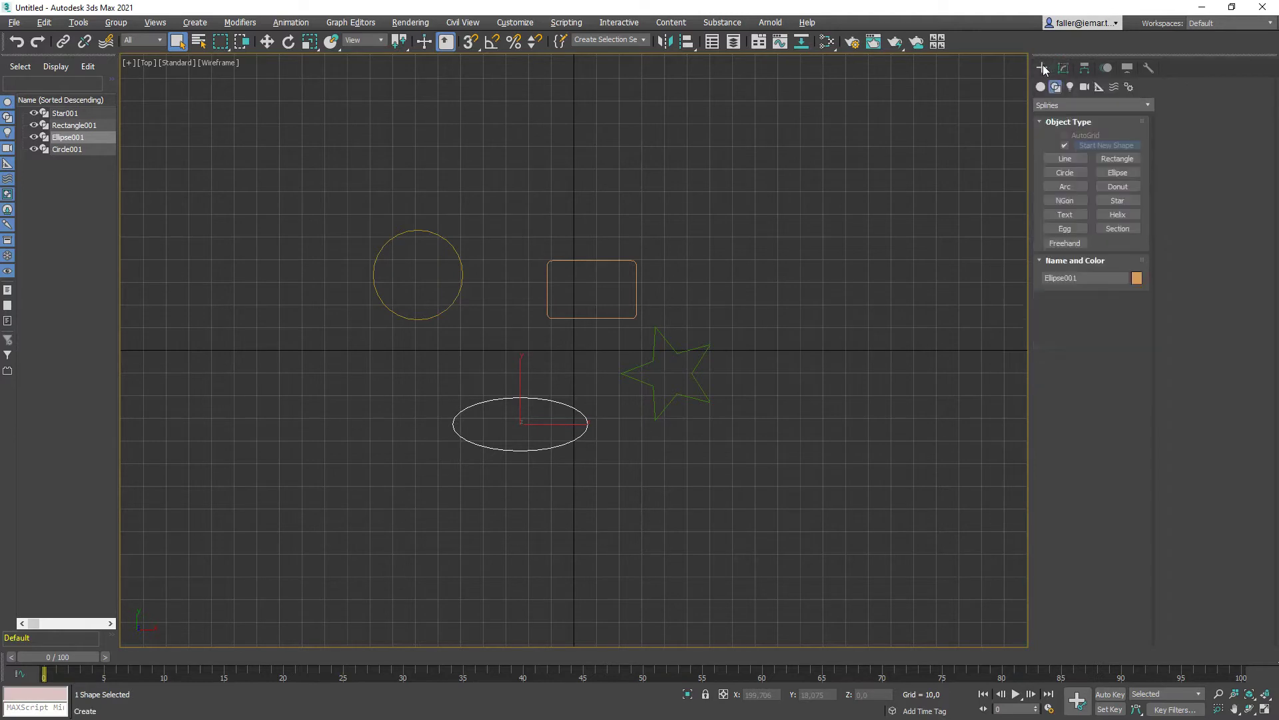
pyautogui.click(1065, 160)
pyautogui.click(382, 167)
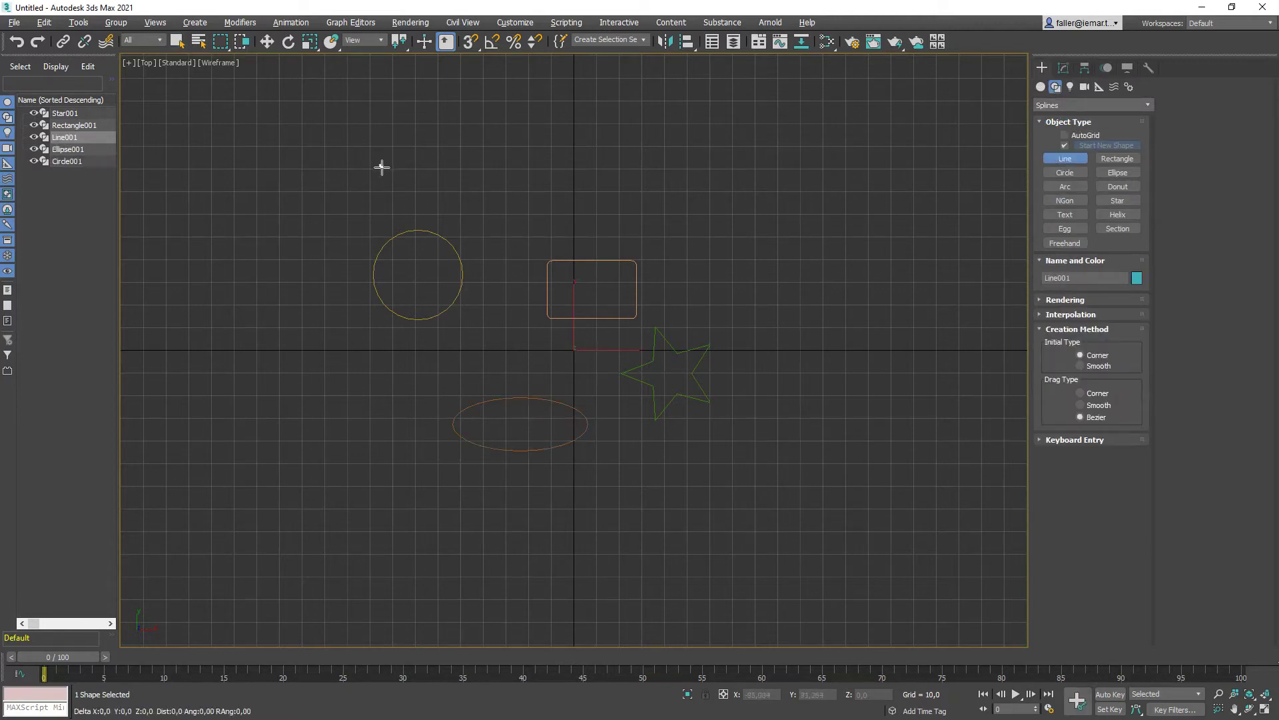
pyautogui.click(434, 211)
pyautogui.click(474, 175)
pyautogui.click(505, 220)
pyautogui.click(536, 190)
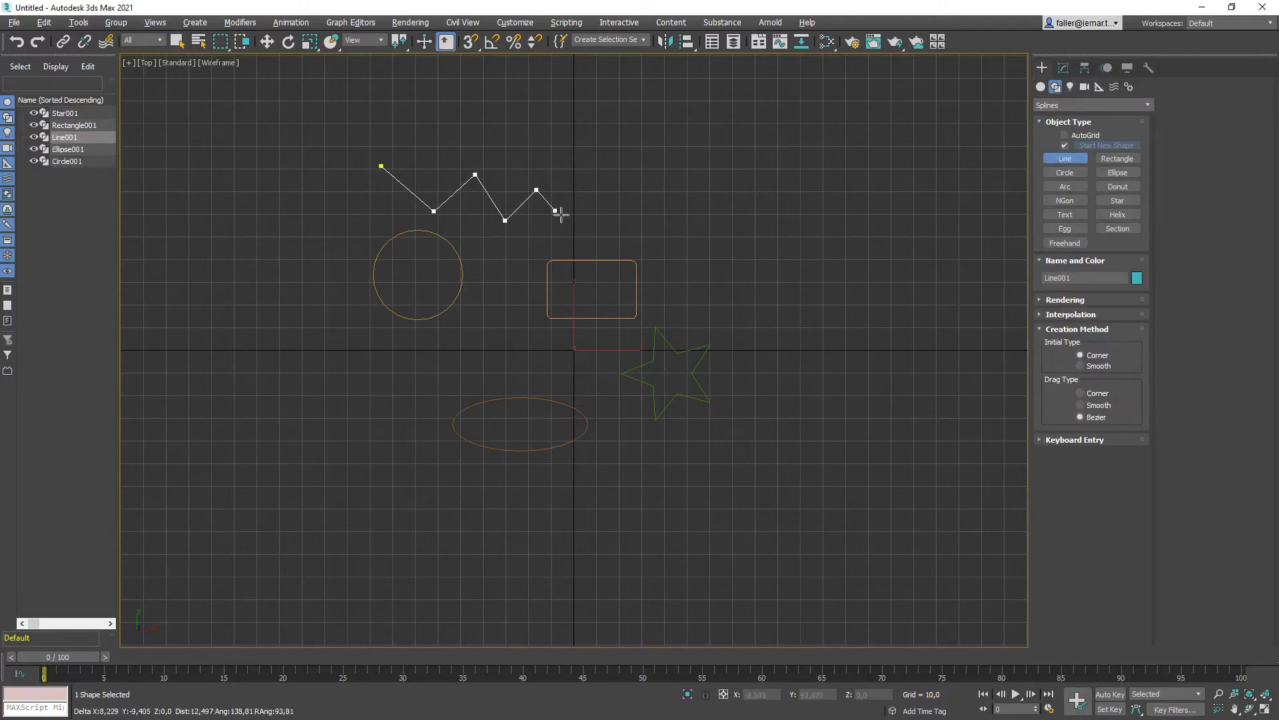
pyautogui.click(577, 226)
pyautogui.click(608, 191)
pyautogui.click(629, 225)
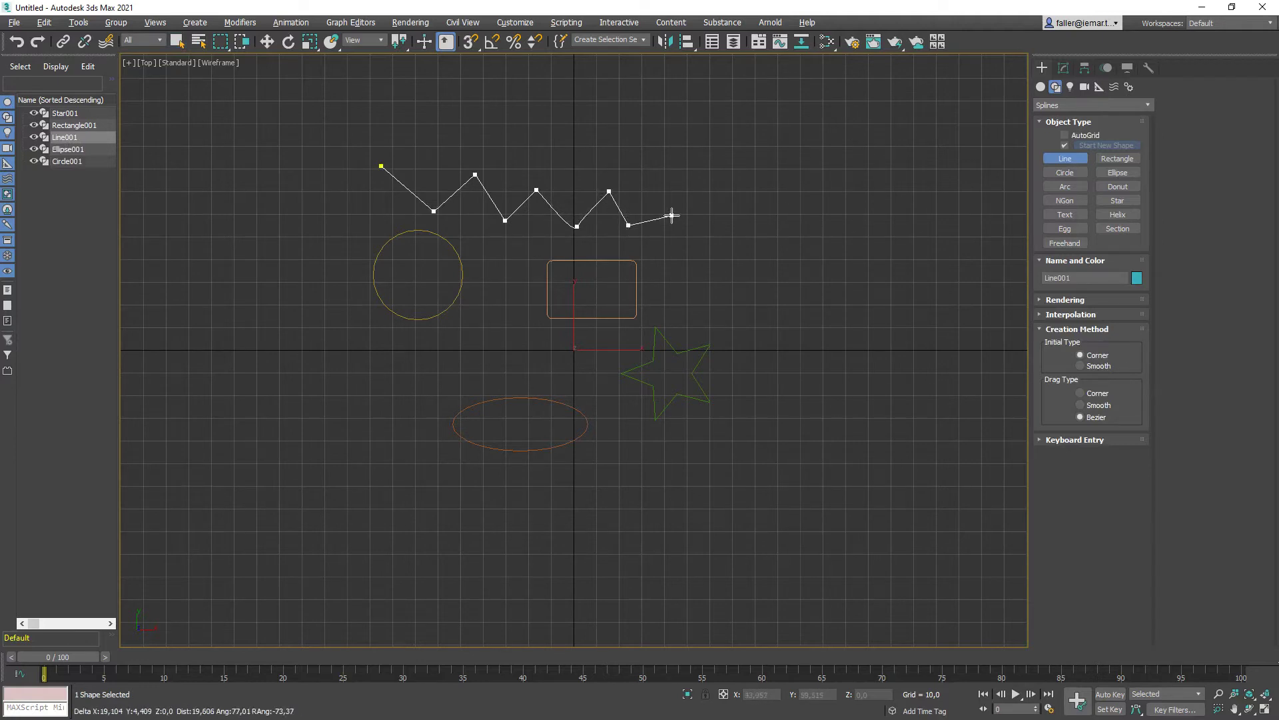
pyautogui.rightClick(958, 238)
# Draw an open curved line with eight vertices and Bezier bends, running around the rectangle and star and ending below the ellipse.
pyautogui.click(544, 136)
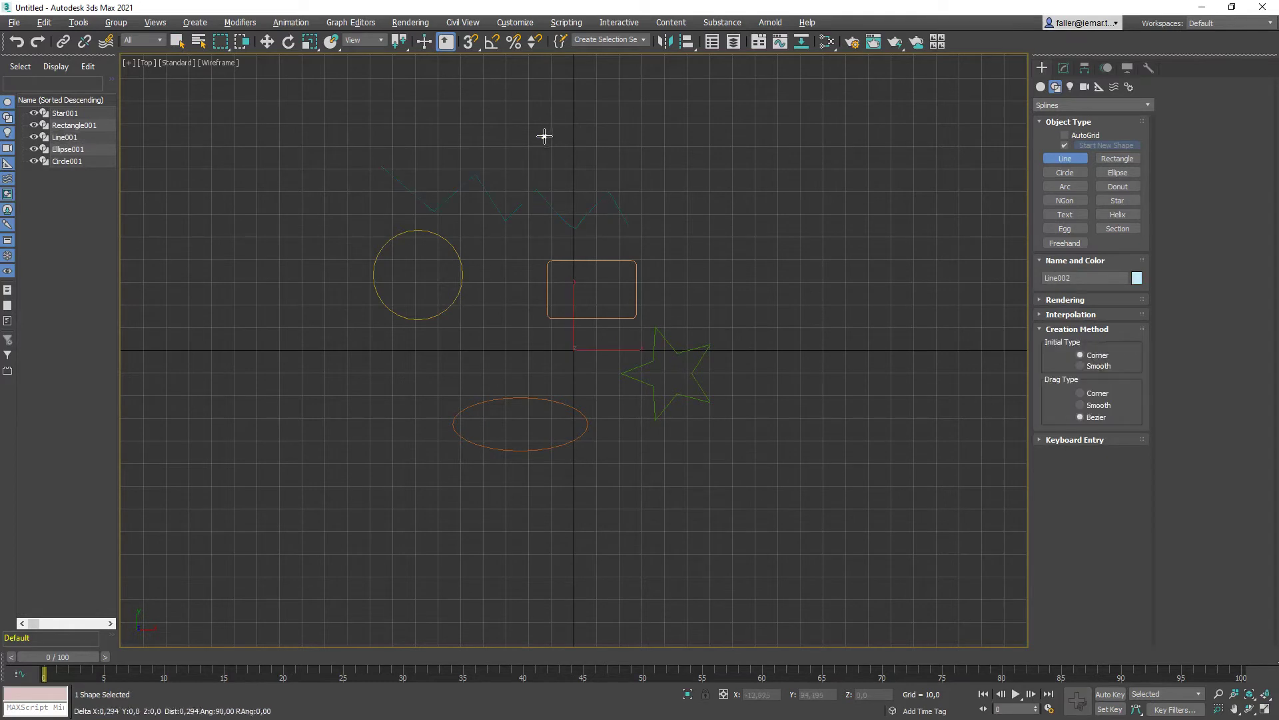
pyautogui.moveTo(622, 150); pyautogui.dragTo(626, 172)
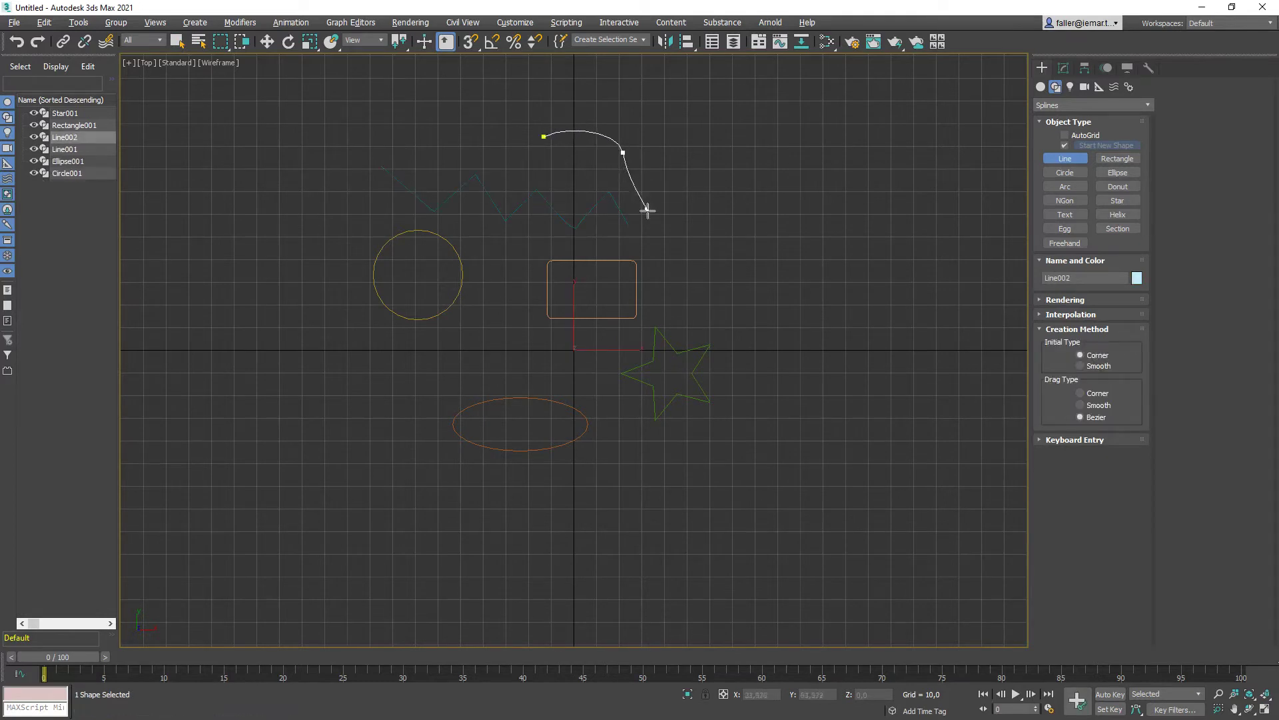
pyautogui.moveTo(668, 231); pyautogui.dragTo(694, 217)
pyautogui.moveTo(780, 271); pyautogui.dragTo(786, 283)
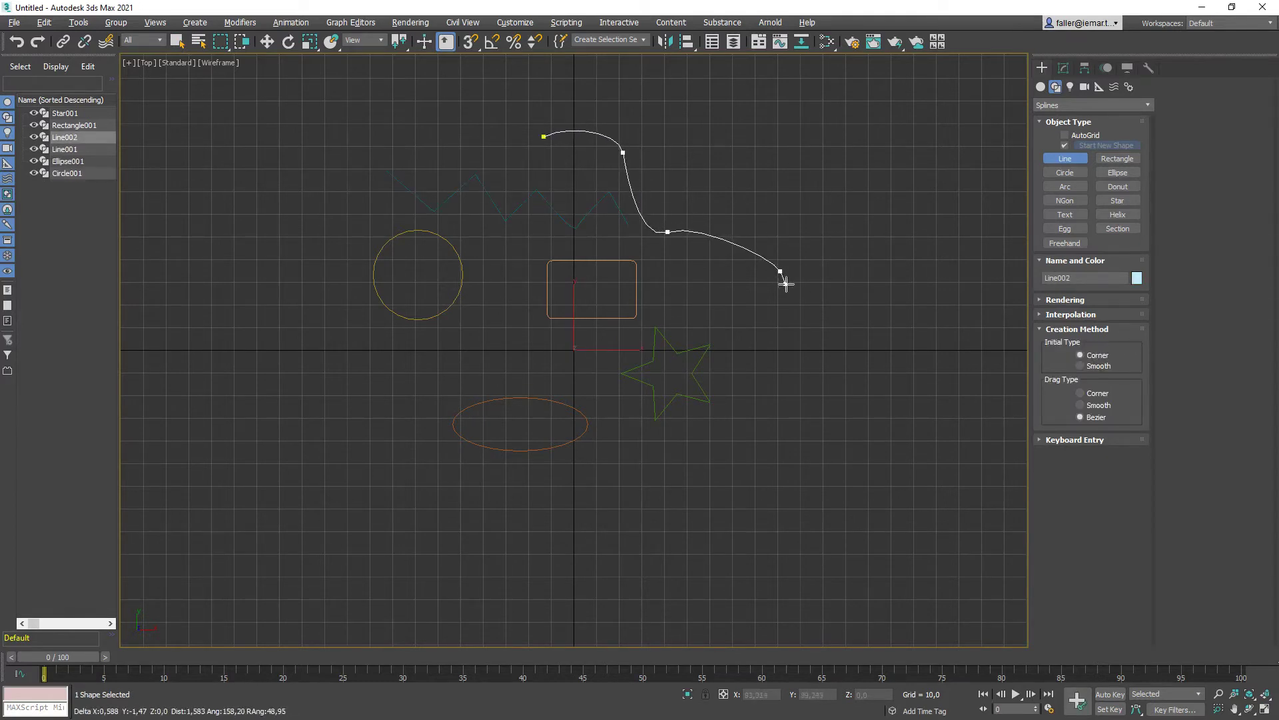
pyautogui.moveTo(766, 427); pyautogui.dragTo(762, 431)
pyautogui.moveTo(685, 528); pyautogui.dragTo(675, 516)
pyautogui.moveTo(609, 471); pyautogui.dragTo(601, 478)
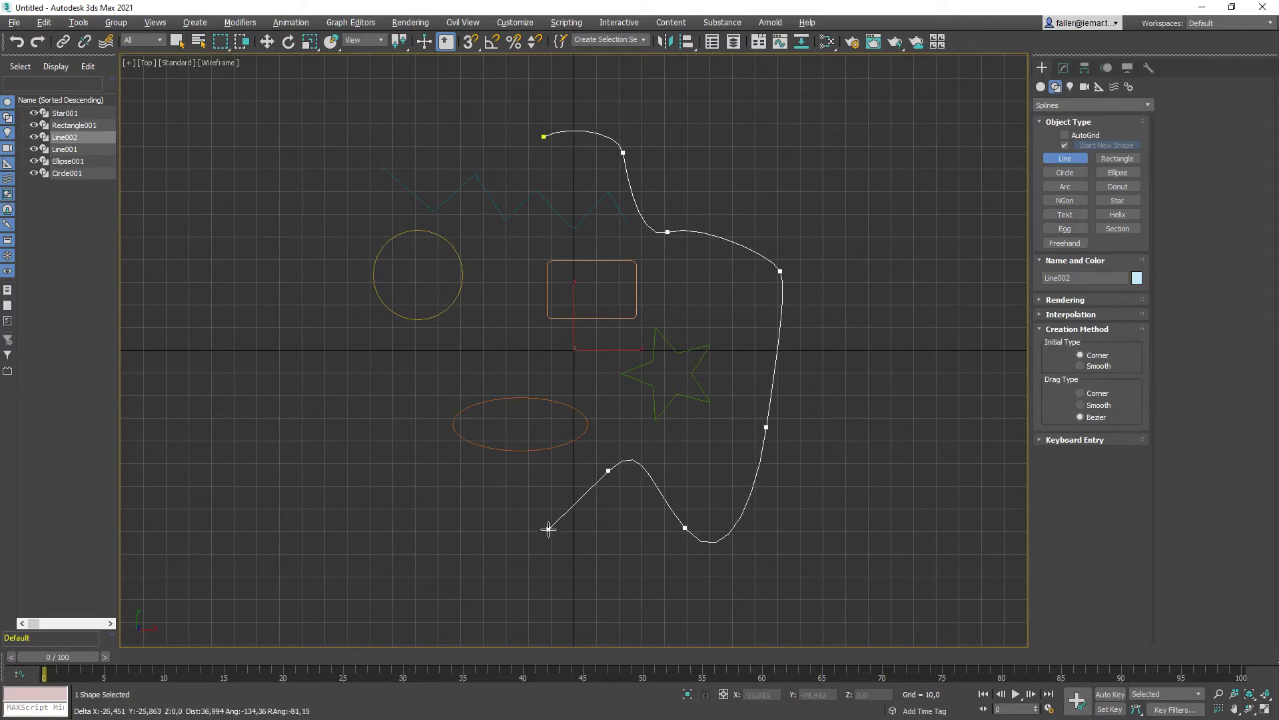
pyautogui.moveTo(494, 506); pyautogui.dragTo(514, 505)
pyautogui.rightClick(533, 505)
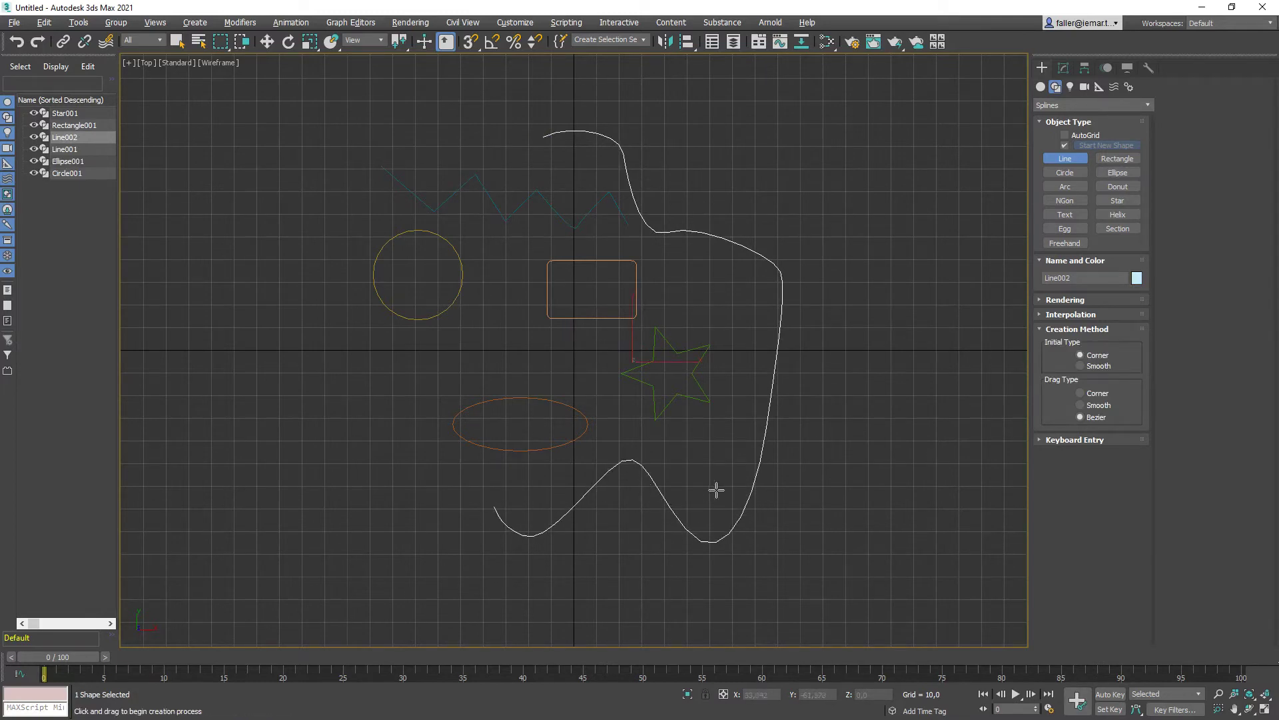
pyautogui.rightClick(646, 156)
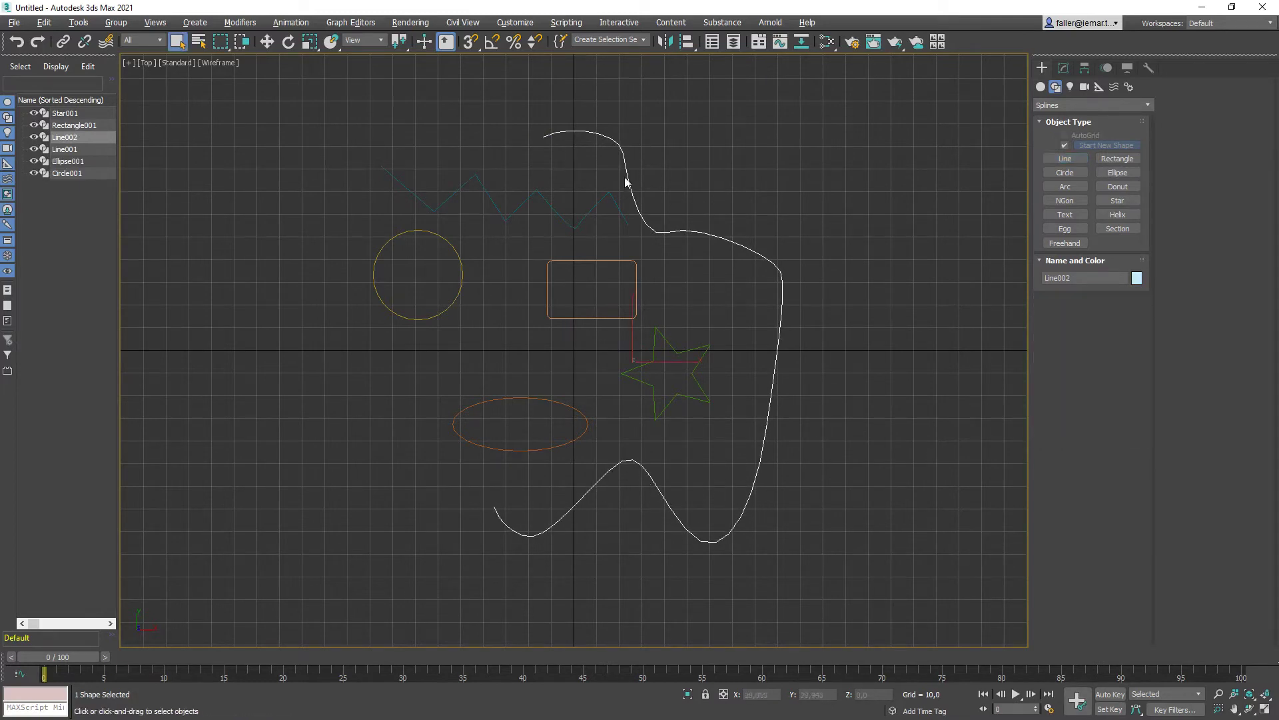
# Select the zigzag line and hide the grid in the Top viewport.
pyautogui.click(485, 208)
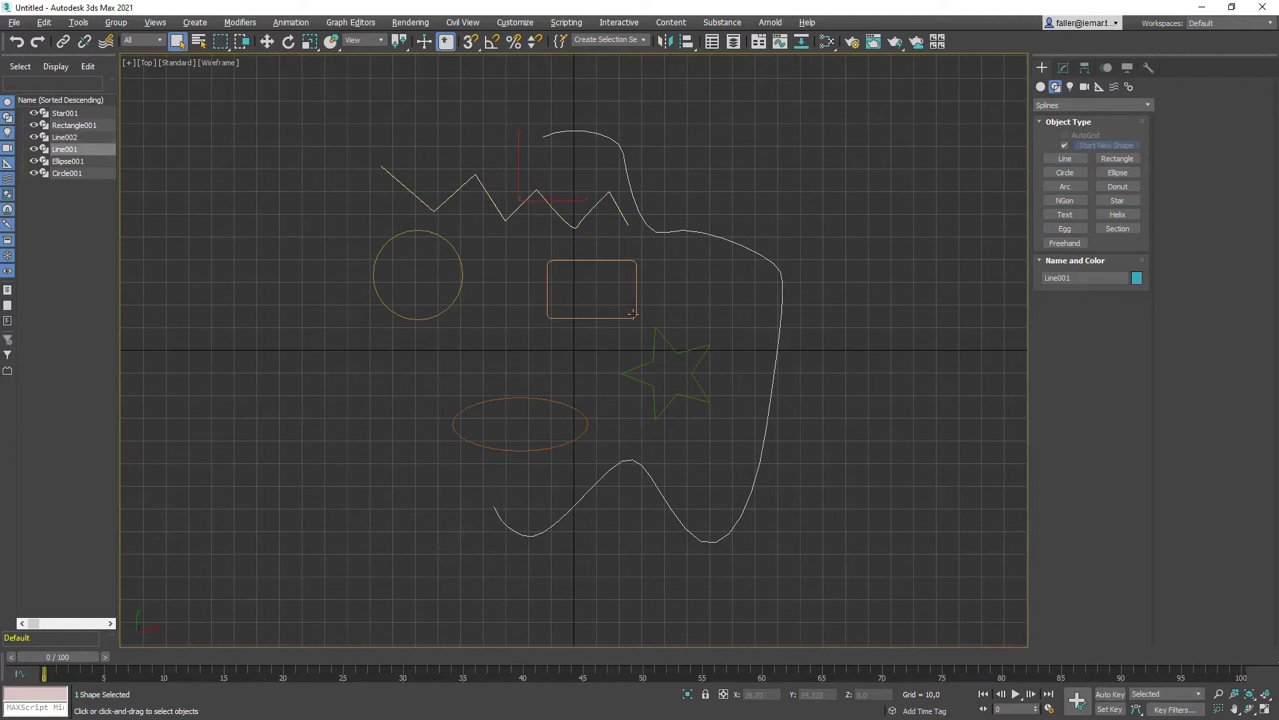
pyautogui.moveTo(665, 306); pyautogui.dragTo(643, 306, button='middle')
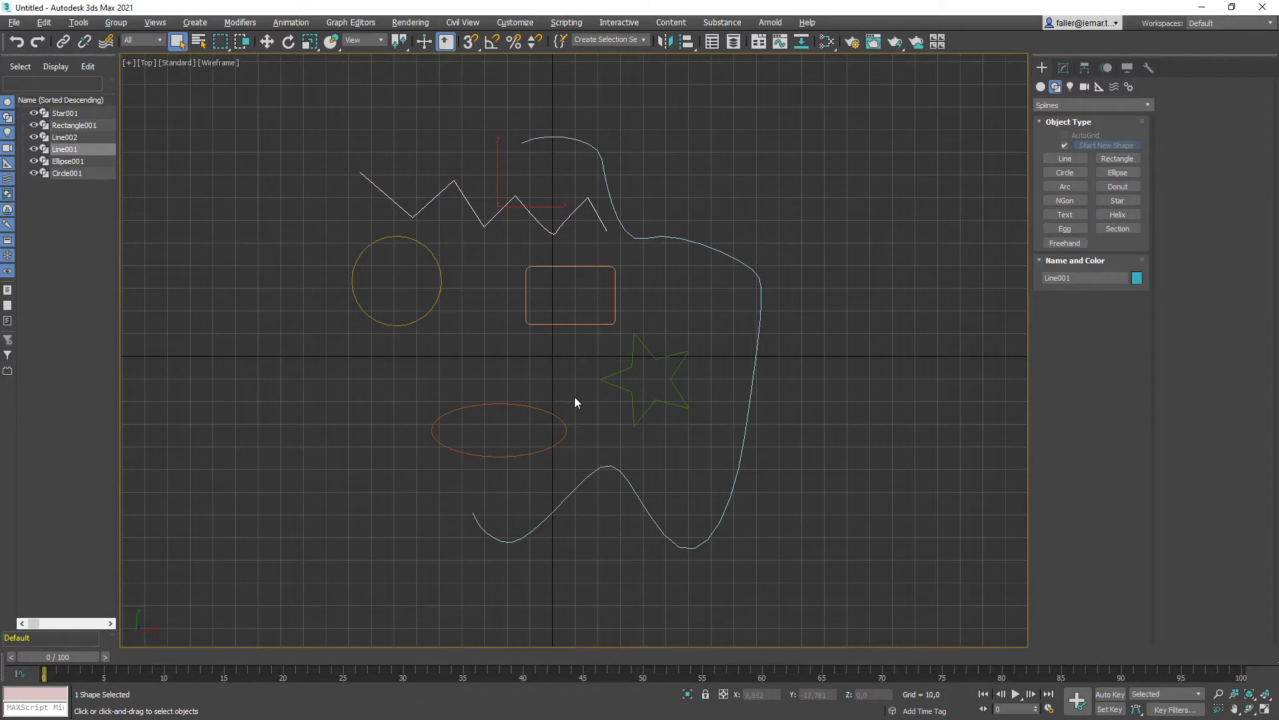
pyautogui.press('g')
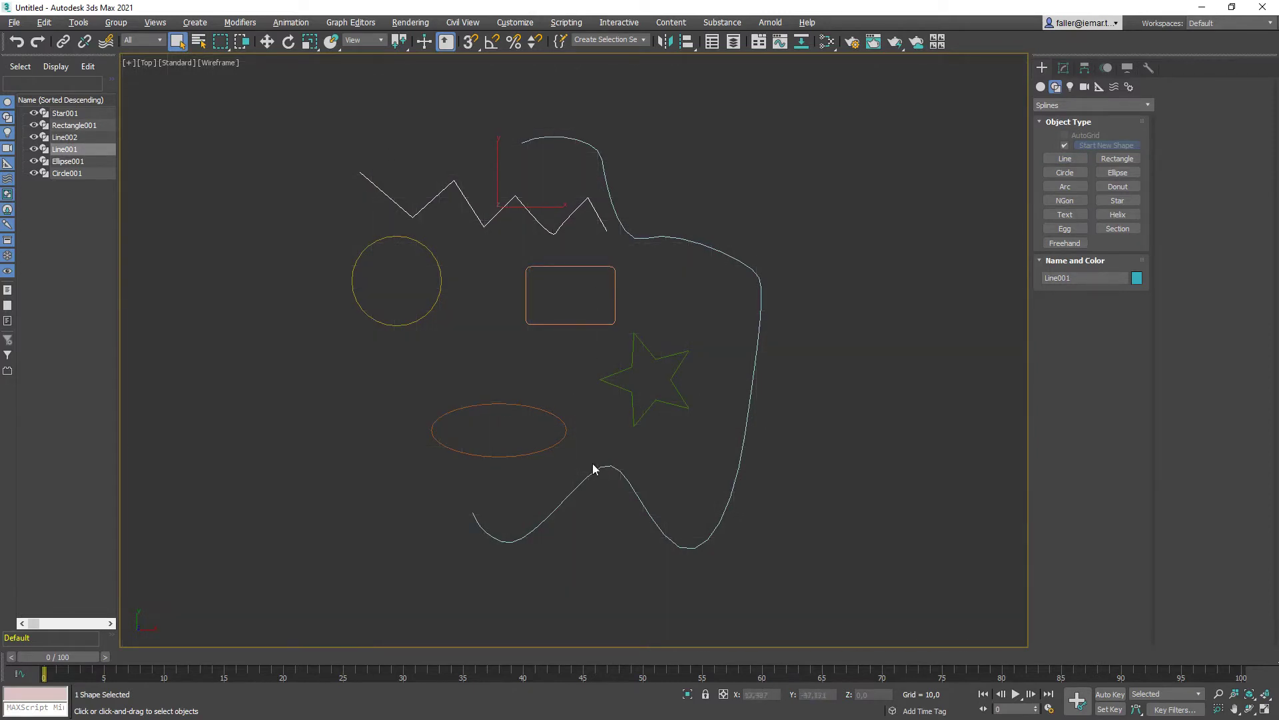
pyautogui.scroll(3, 650, 271)
pyautogui.scroll(-3, 665, 254)
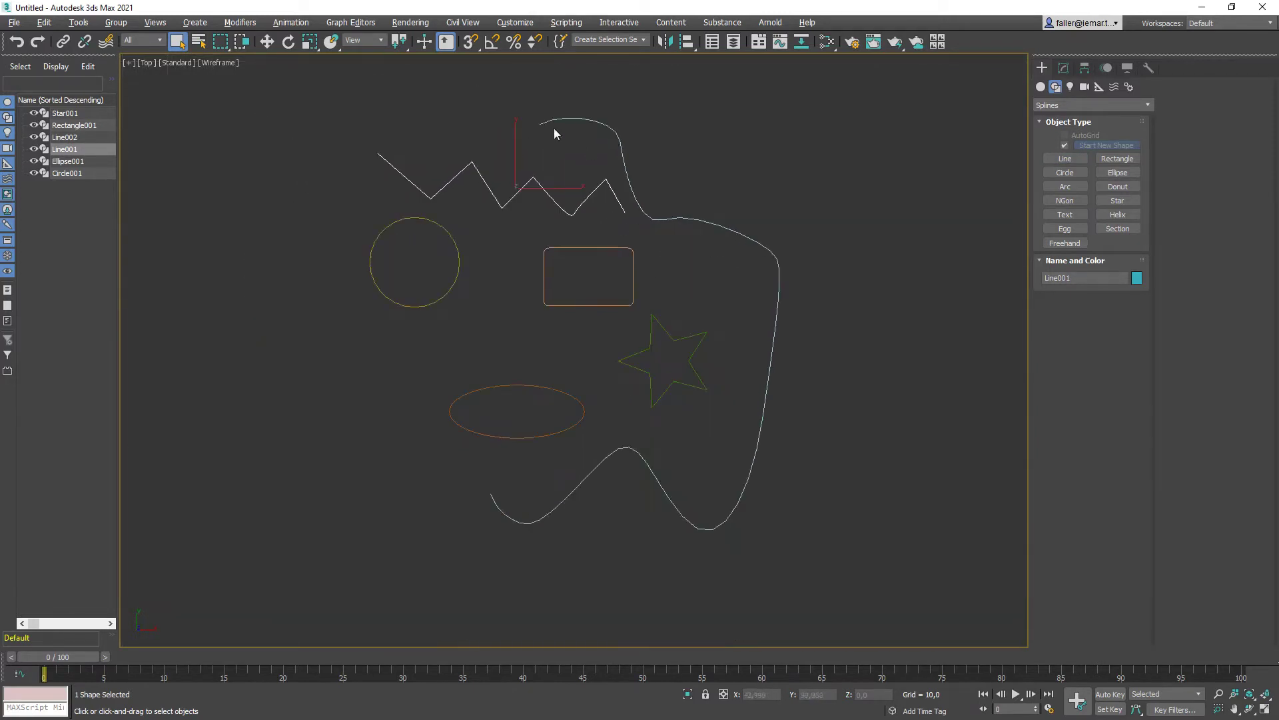
pyautogui.hotkey('ctrl', 'z')
pyautogui.hotkey('ctrl', 'y')
# Compare the modify settings of the zigzag and curved lines with the parameters of the rectangle.
pyautogui.click(1064, 69)
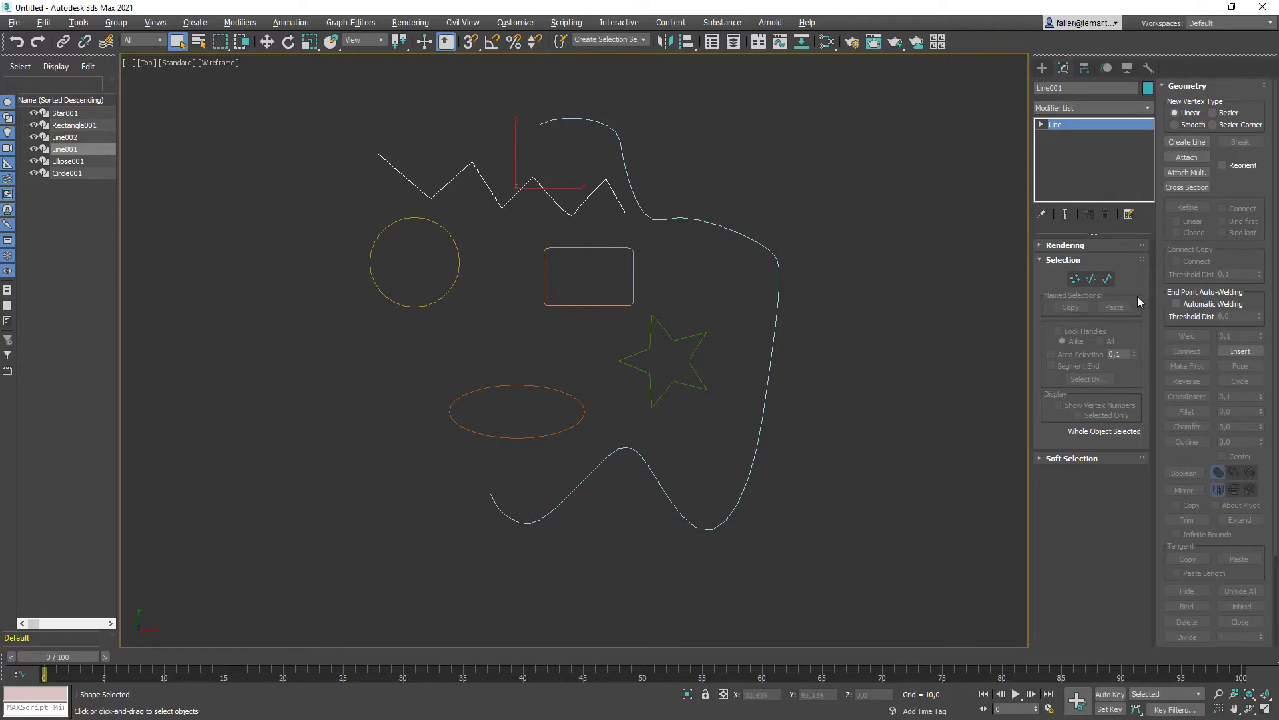
pyautogui.click(726, 233)
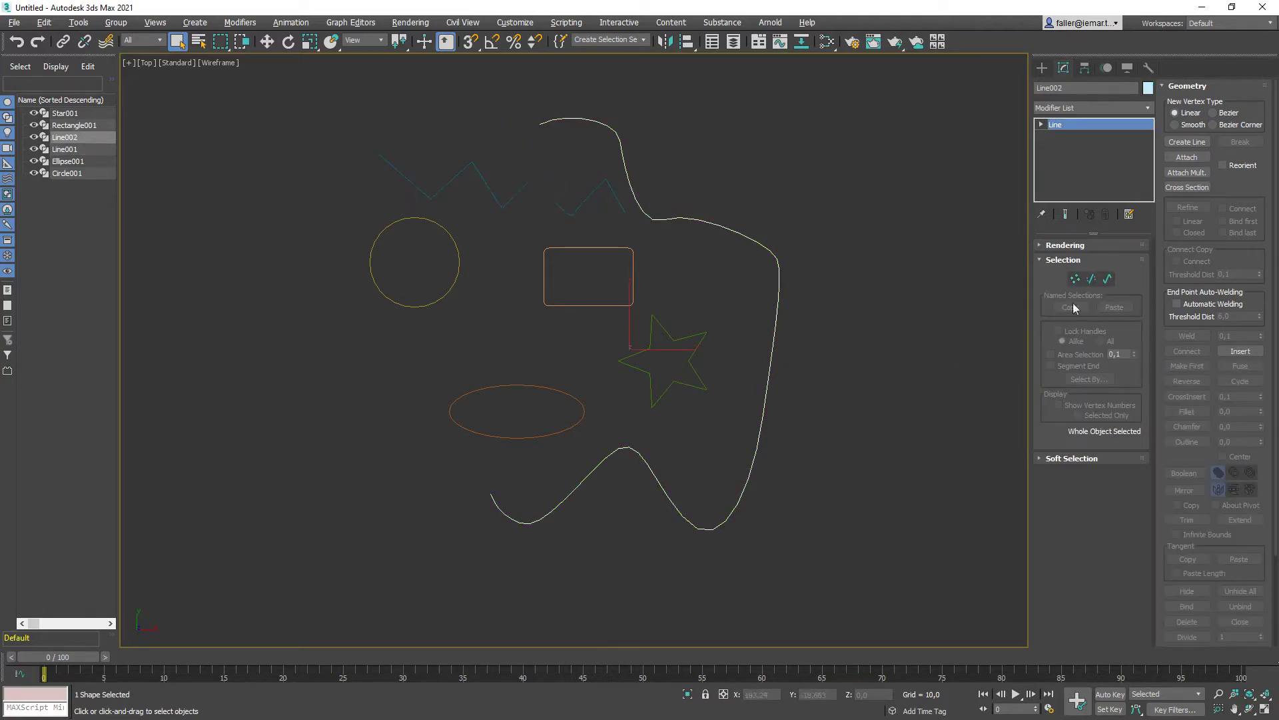
pyautogui.click(898, 273)
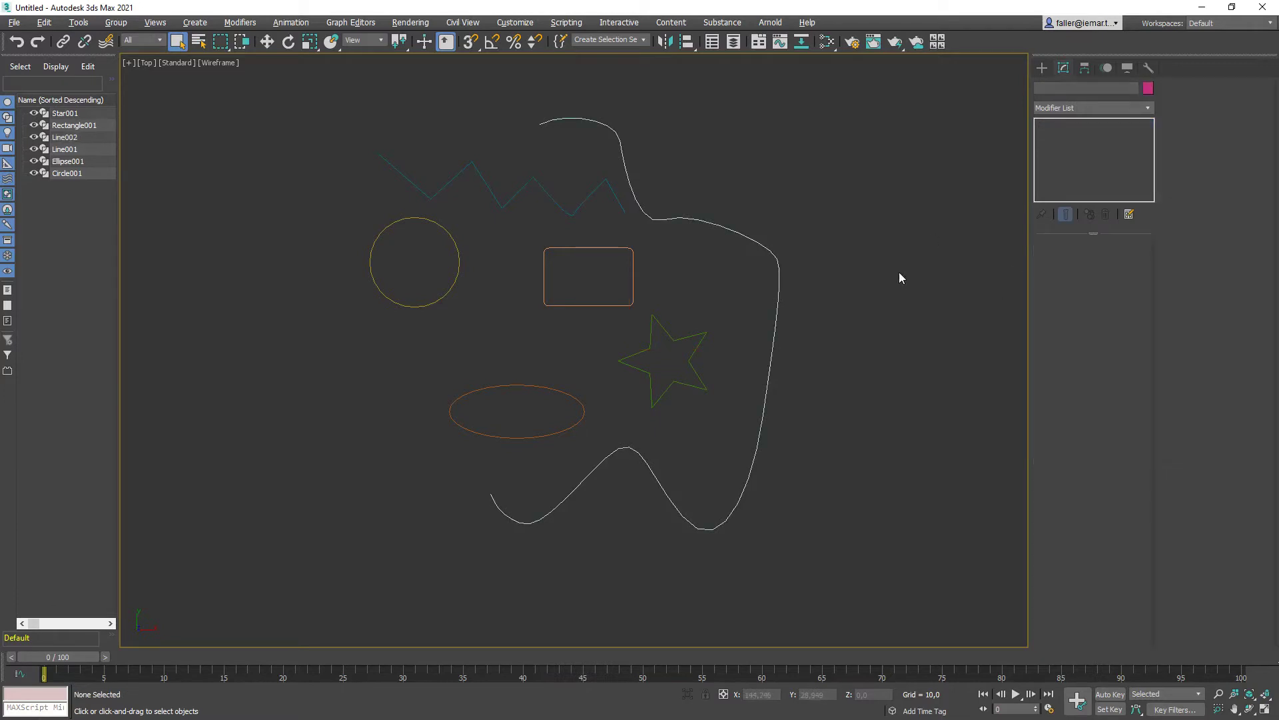
pyautogui.click(631, 270)
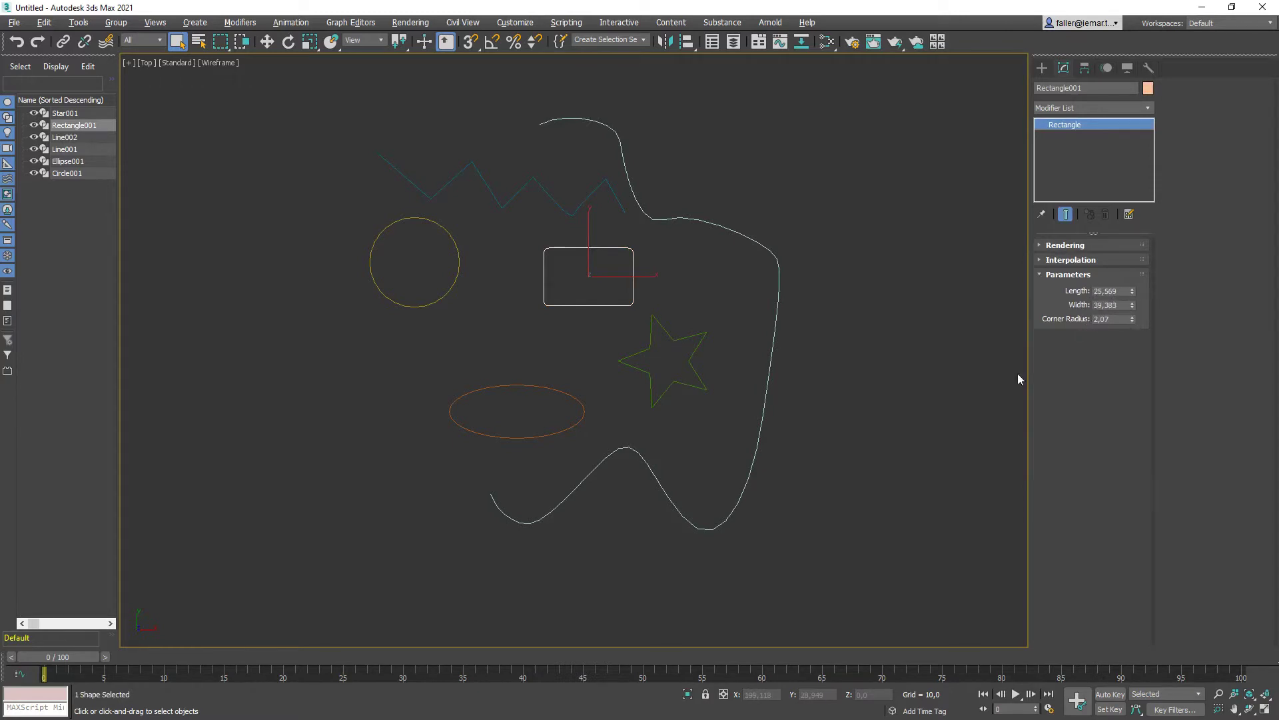
pyautogui.click(590, 200)
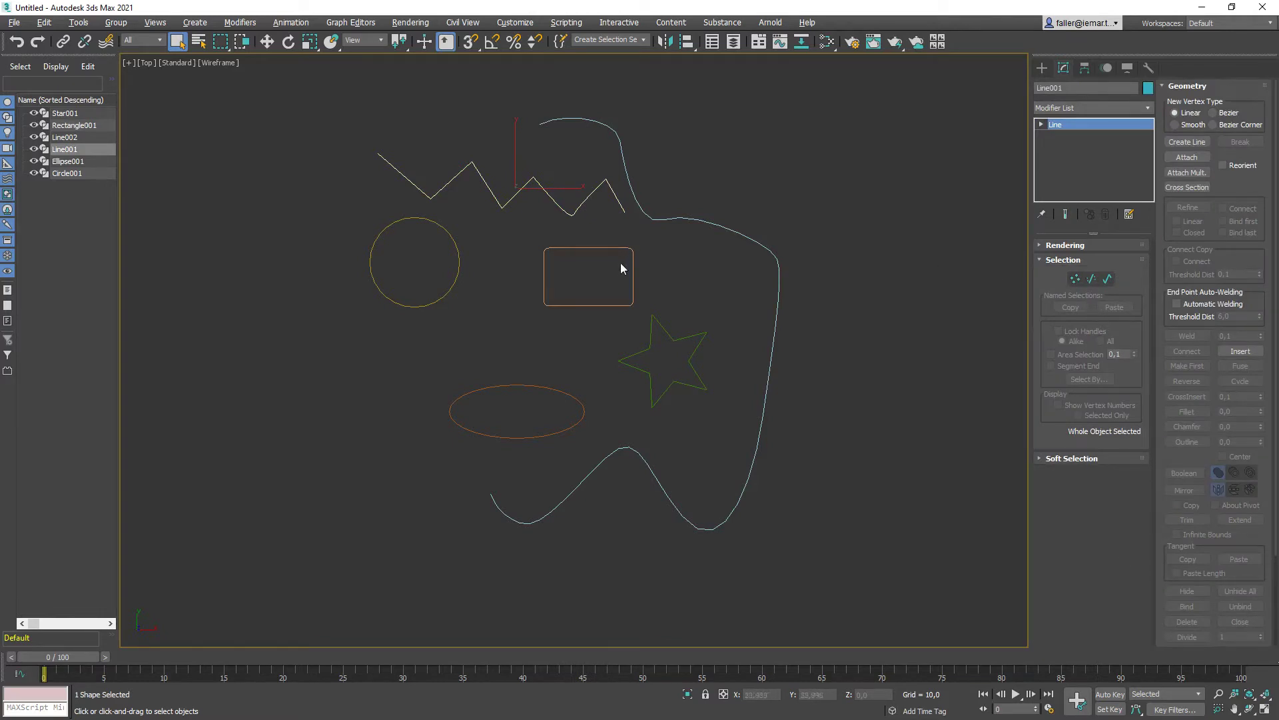
# Move the star outside the curved line to about X 131.7, Y 18.2.
pyautogui.moveTo(713, 210); pyautogui.dragTo(634, 210, button='middle')
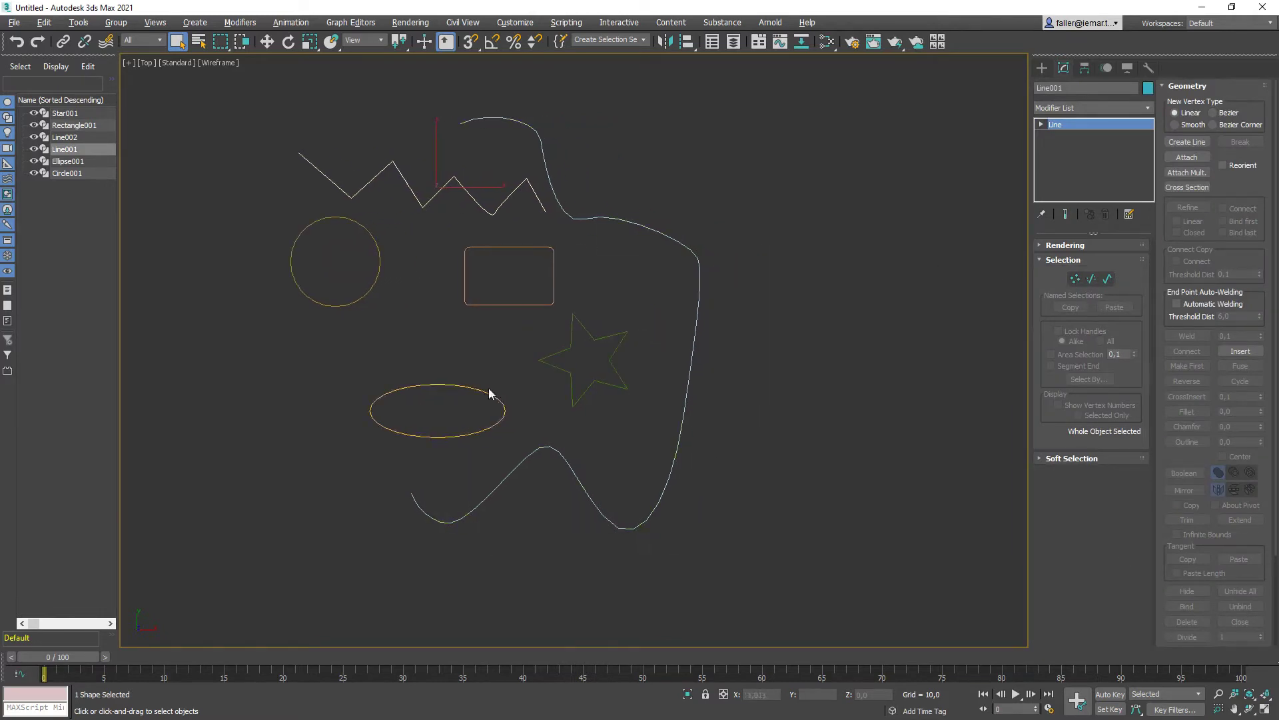
pyautogui.click(601, 341)
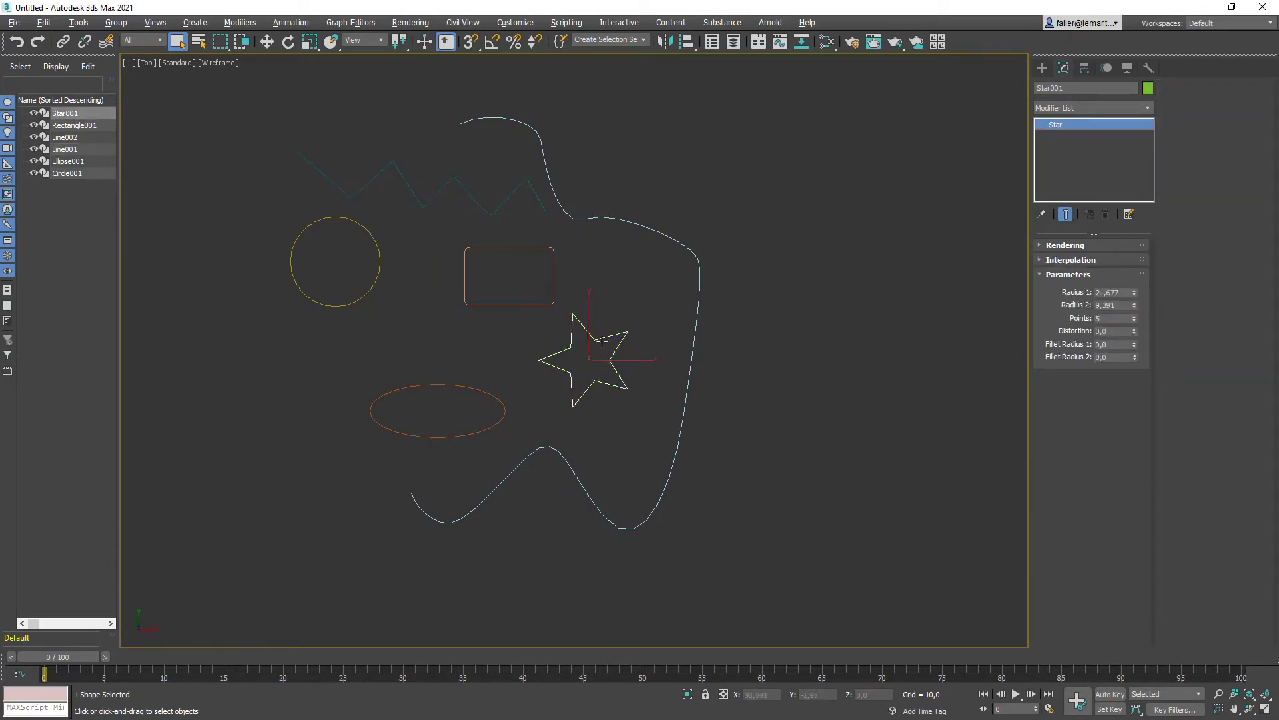
pyautogui.press('w')
pyautogui.moveTo(605, 340); pyautogui.dragTo(807, 275)
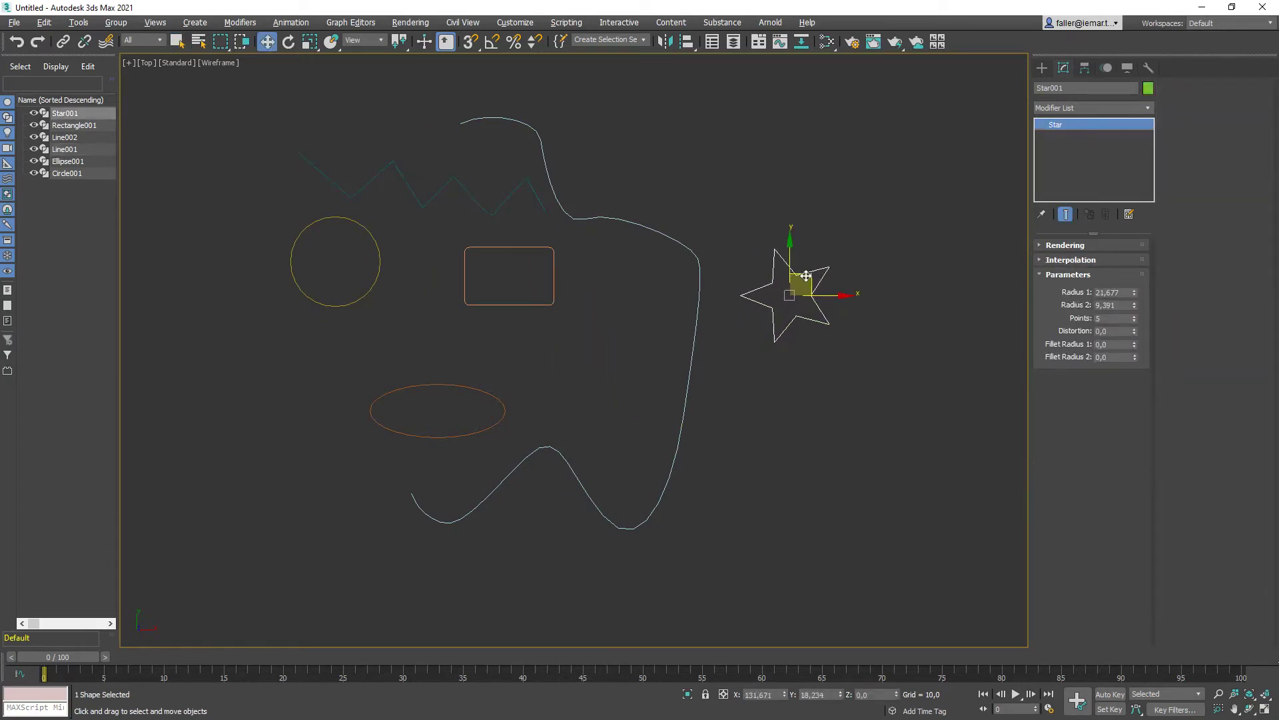
# Compare the star's parameters with the modify settings of the curved line.
pyautogui.moveTo(718, 301); pyautogui.dragTo(677, 310, button='middle')
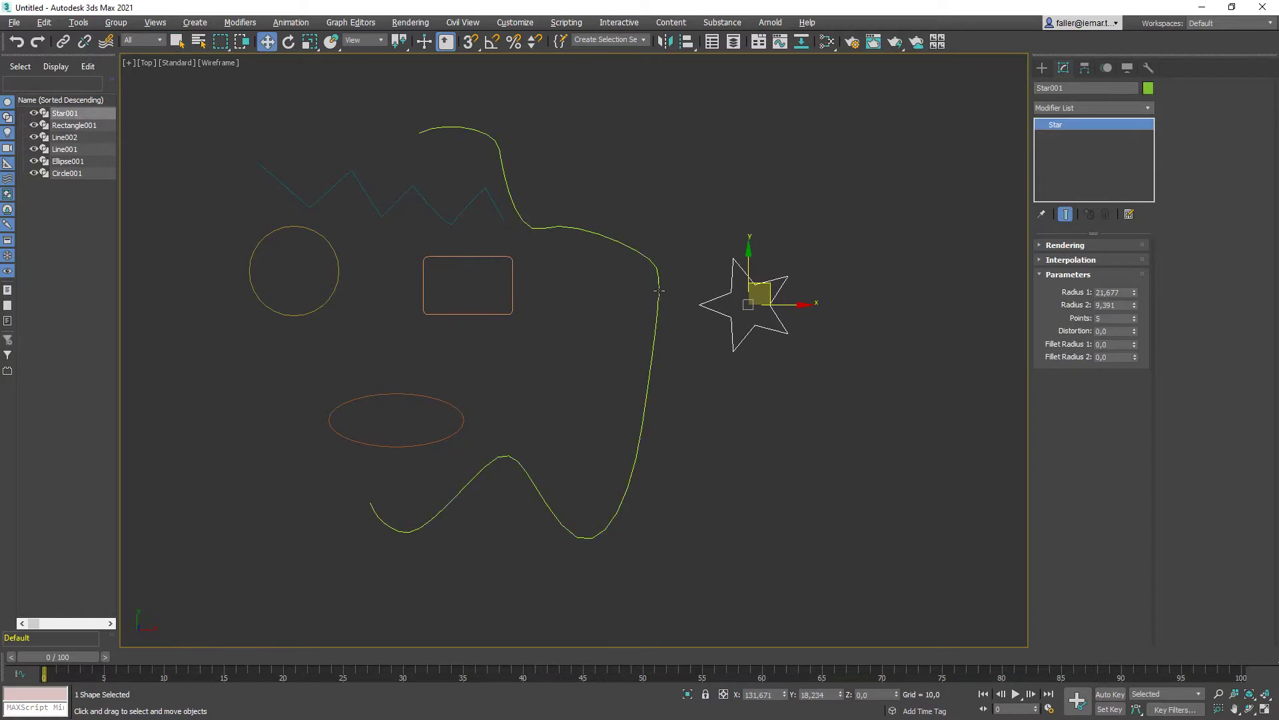
pyautogui.click(723, 386)
pyautogui.click(772, 300)
pyautogui.click(897, 355)
pyautogui.click(777, 314)
pyautogui.click(591, 234)
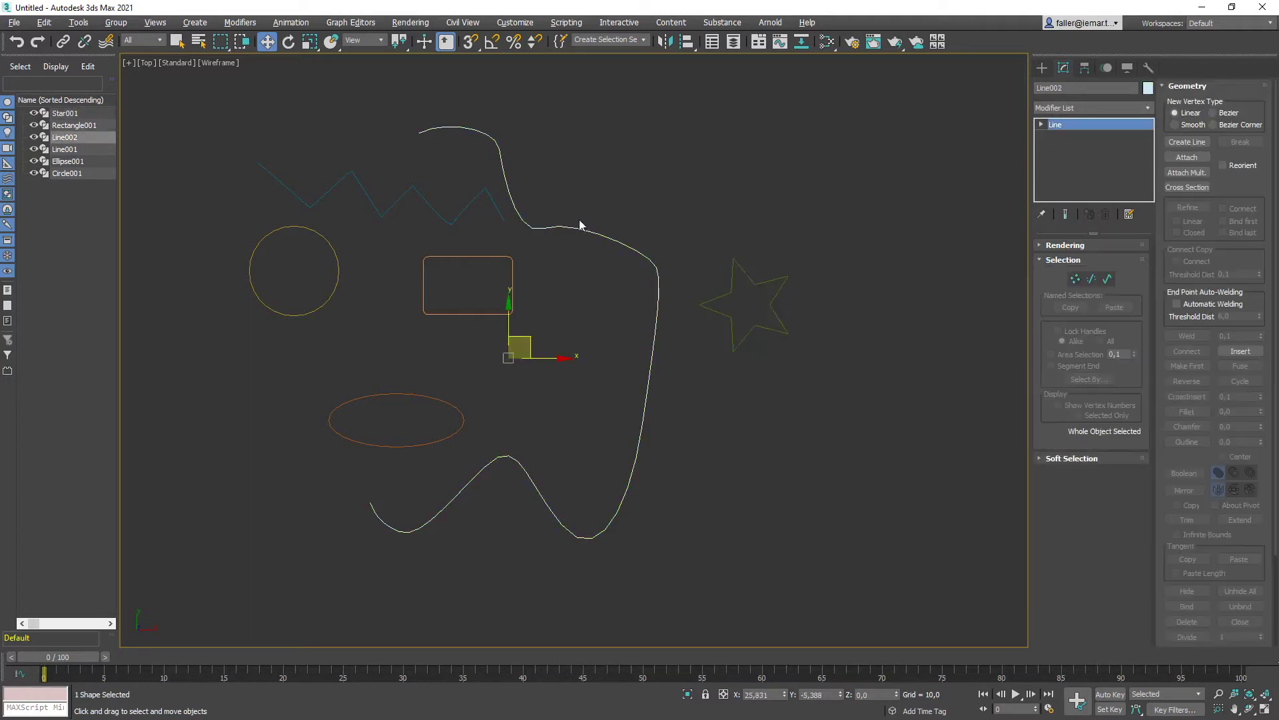
# Try an Edit Spline modifier on the star, remove it from the stack and deselect the star.
pyautogui.click(769, 293)
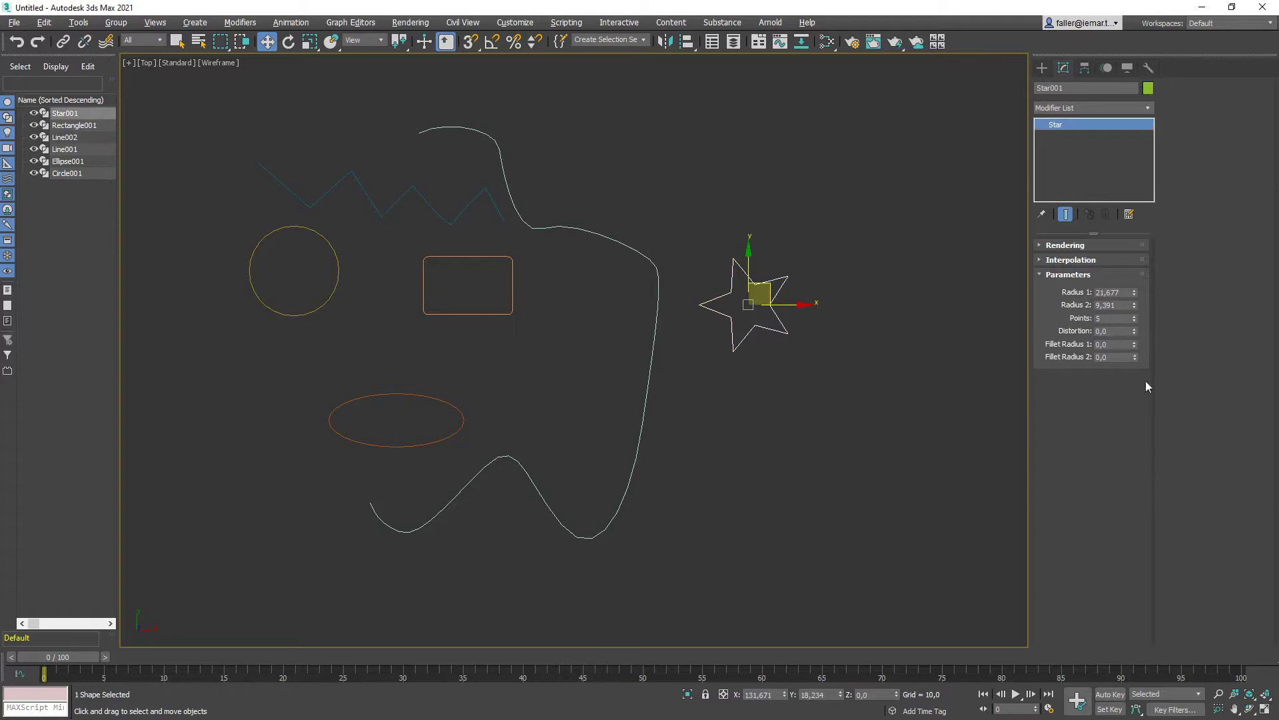
pyautogui.click(1148, 107)
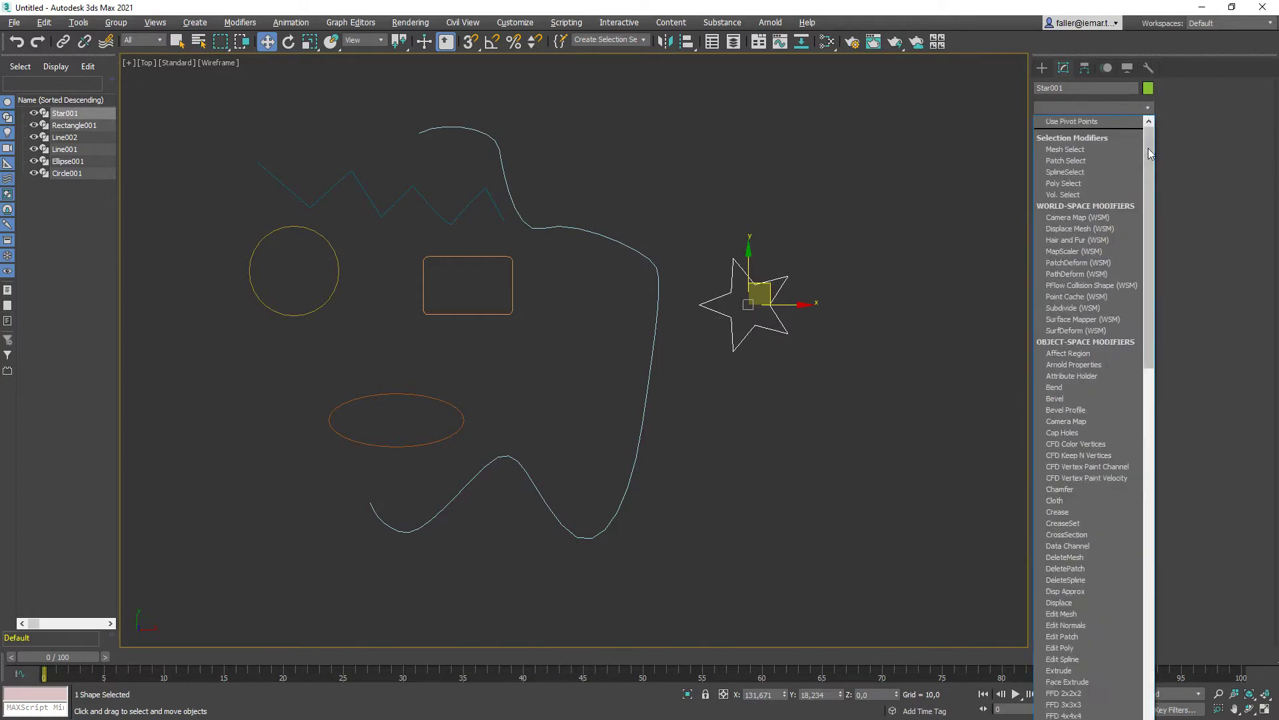
pyautogui.moveTo(1148, 148); pyautogui.dragTo(1150, 194)
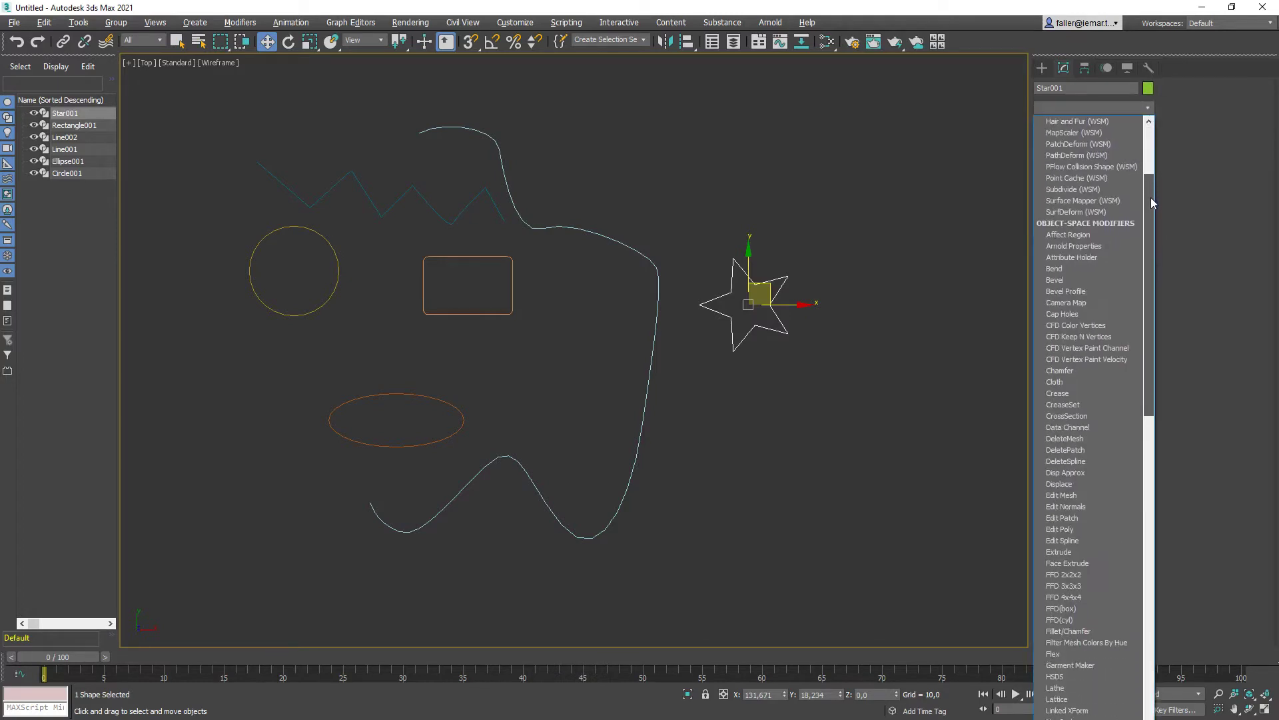
pyautogui.moveTo(1151, 202); pyautogui.dragTo(1154, 213)
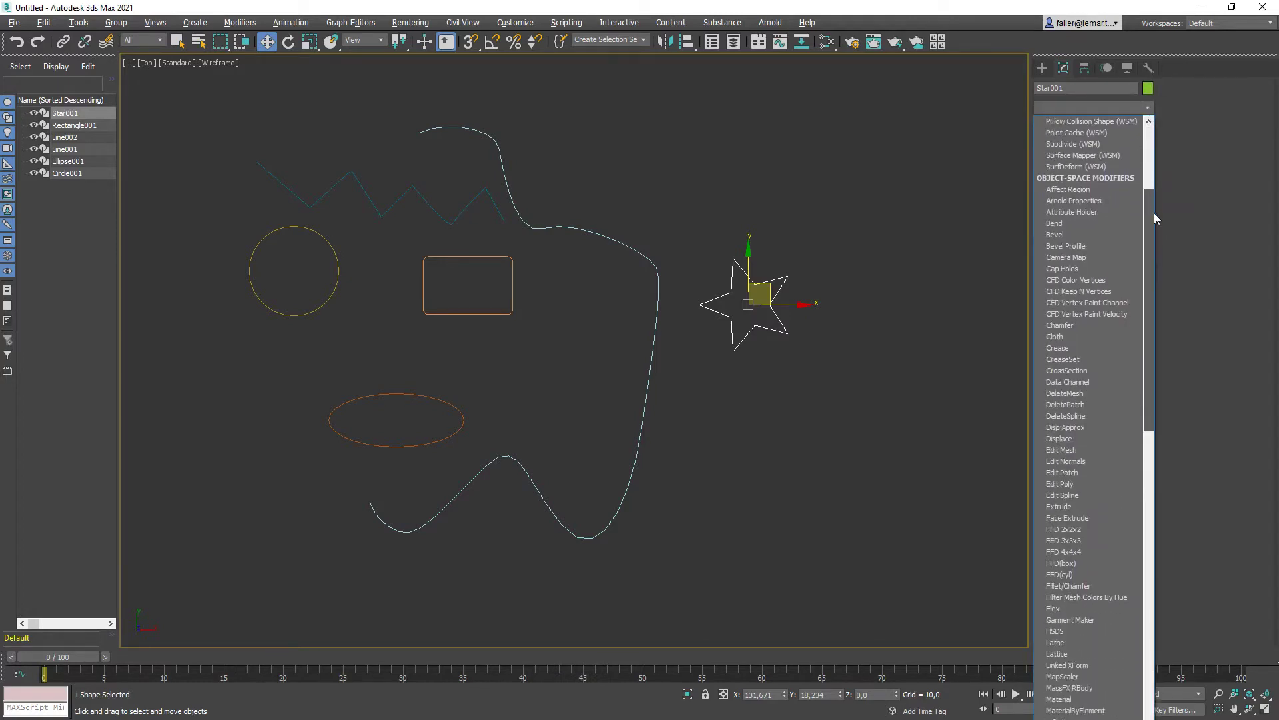
pyautogui.click(1080, 497)
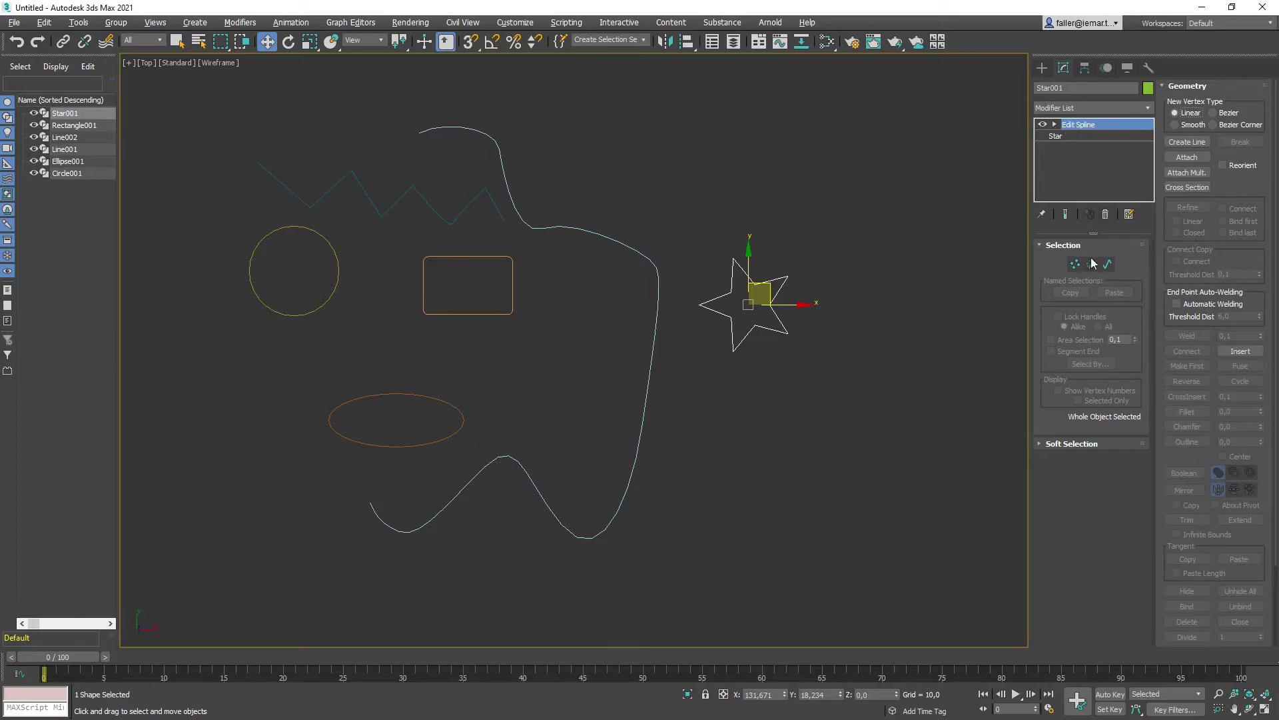
pyautogui.click(1105, 215)
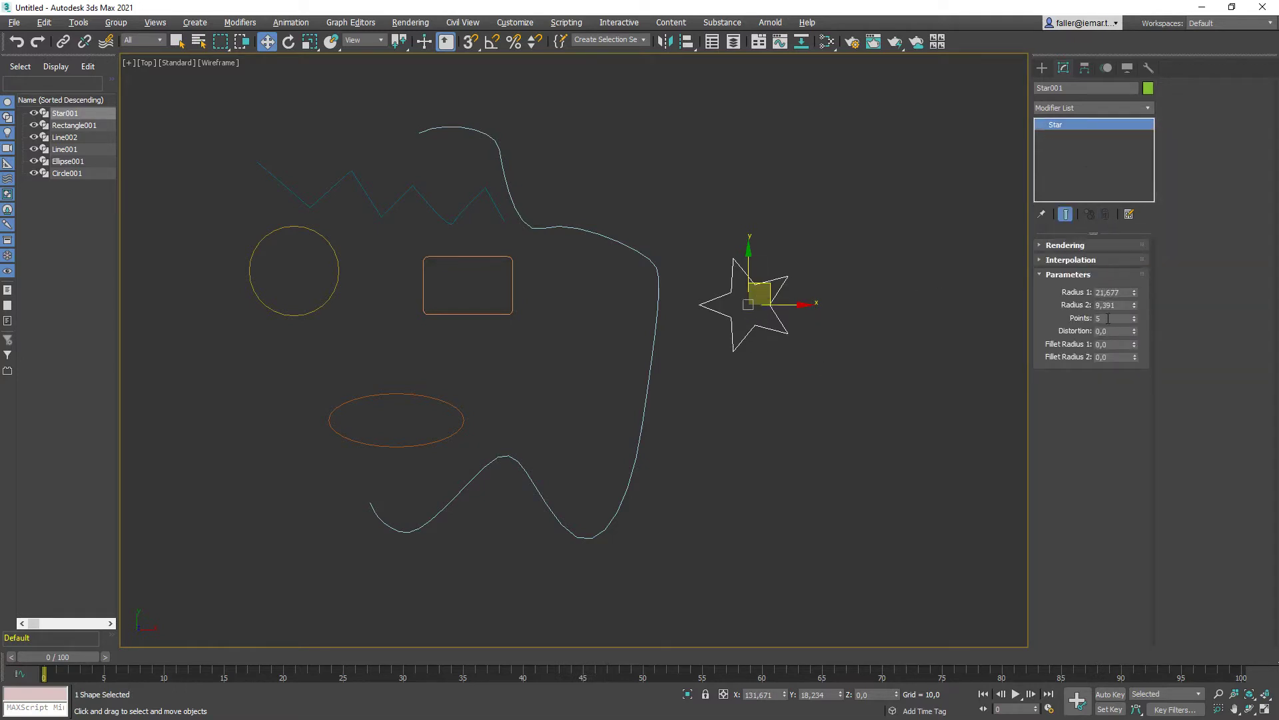
pyautogui.click(821, 422)
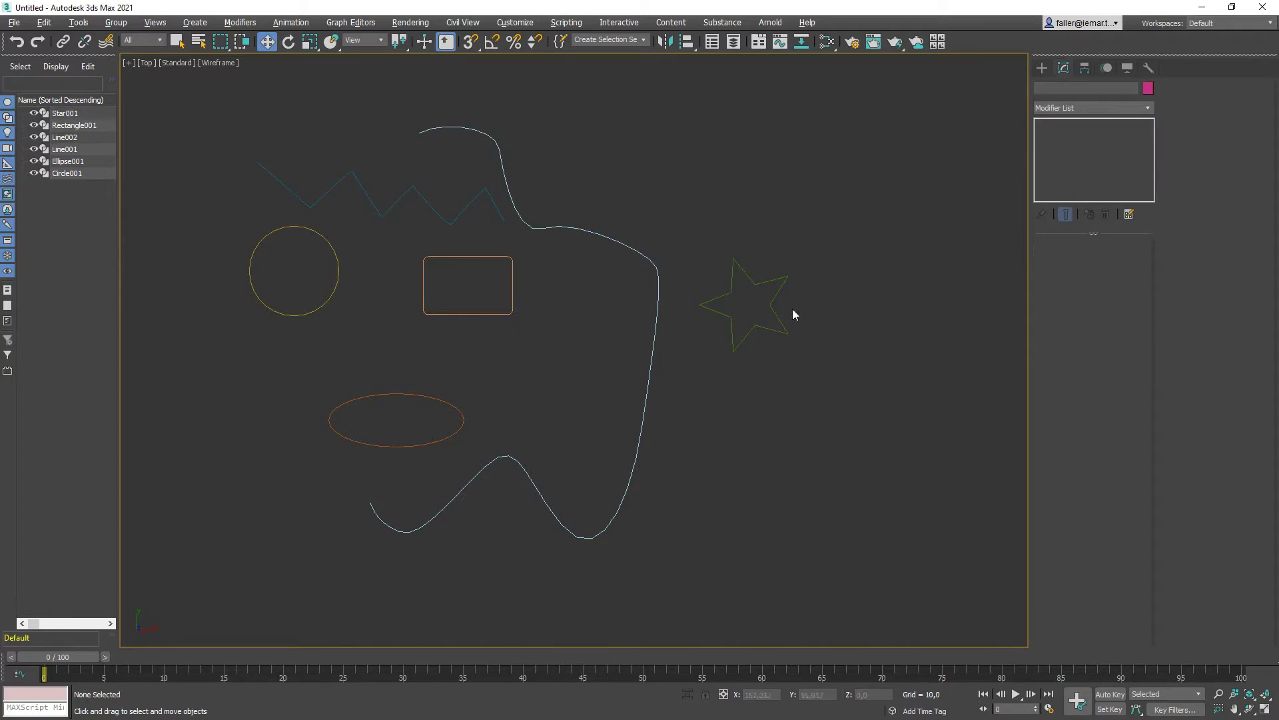
# Convert the star to an editable spline.
pyautogui.click(777, 293)
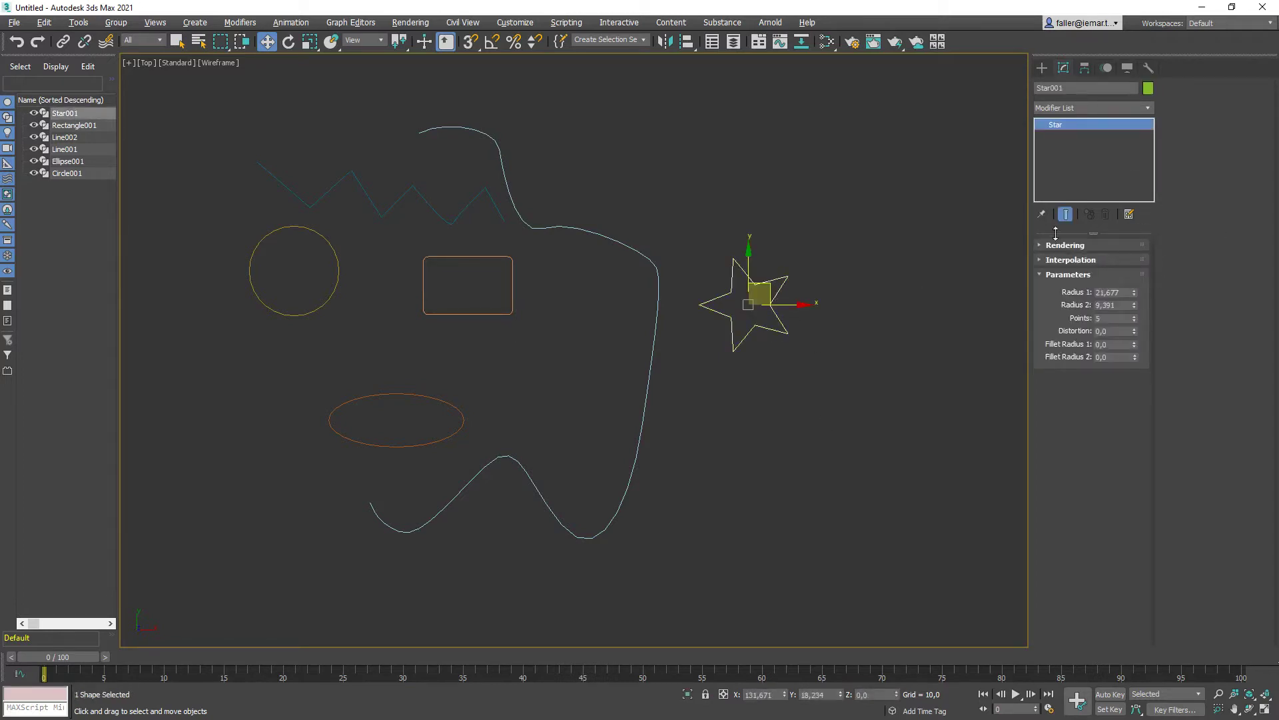
pyautogui.click(781, 354)
pyautogui.click(773, 328)
pyautogui.rightClick(754, 327)
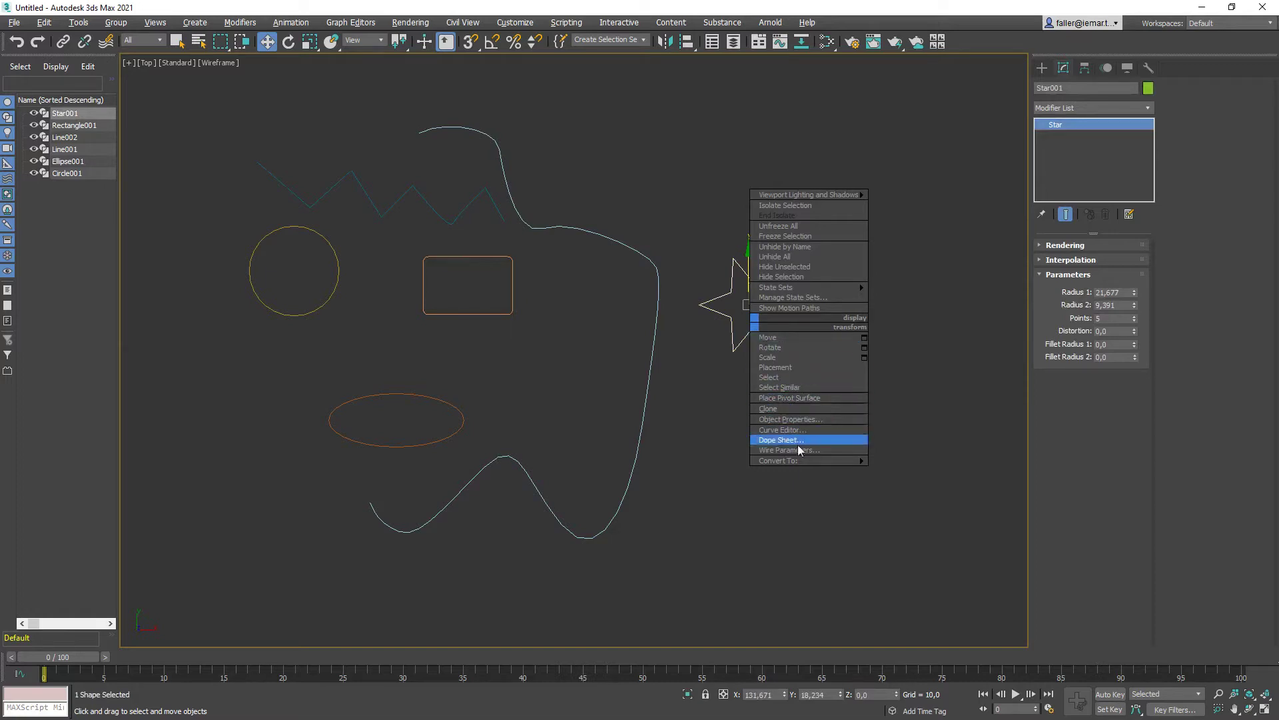
pyautogui.moveTo(797, 461)
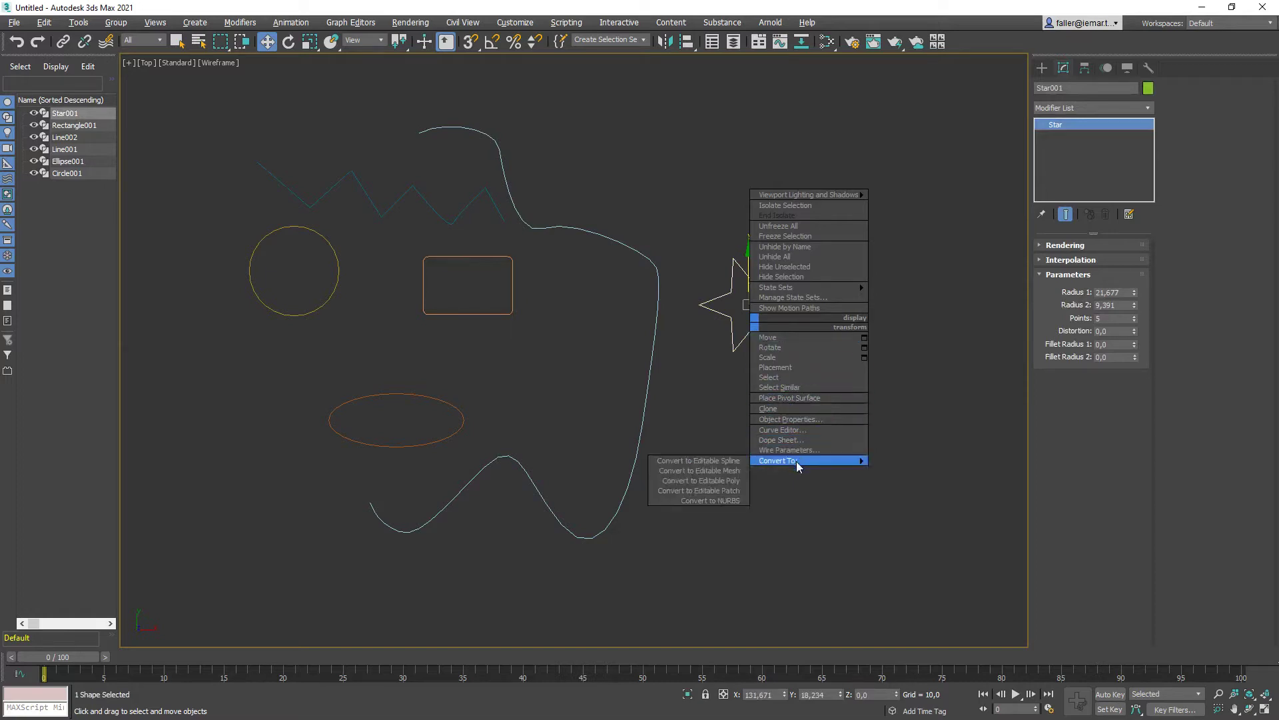
pyautogui.click(734, 460)
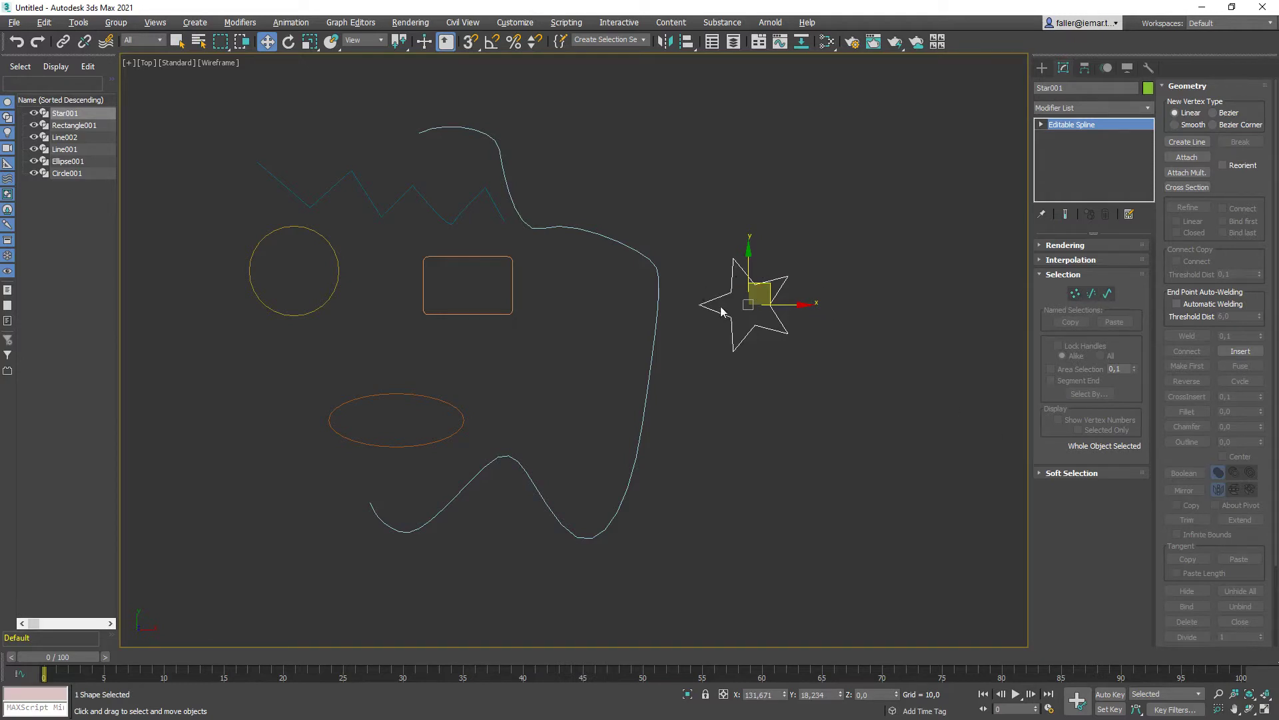
# Compare the curved line's modify settings with those of the converted star and review the star's conversion options.
pyautogui.click(644, 256)
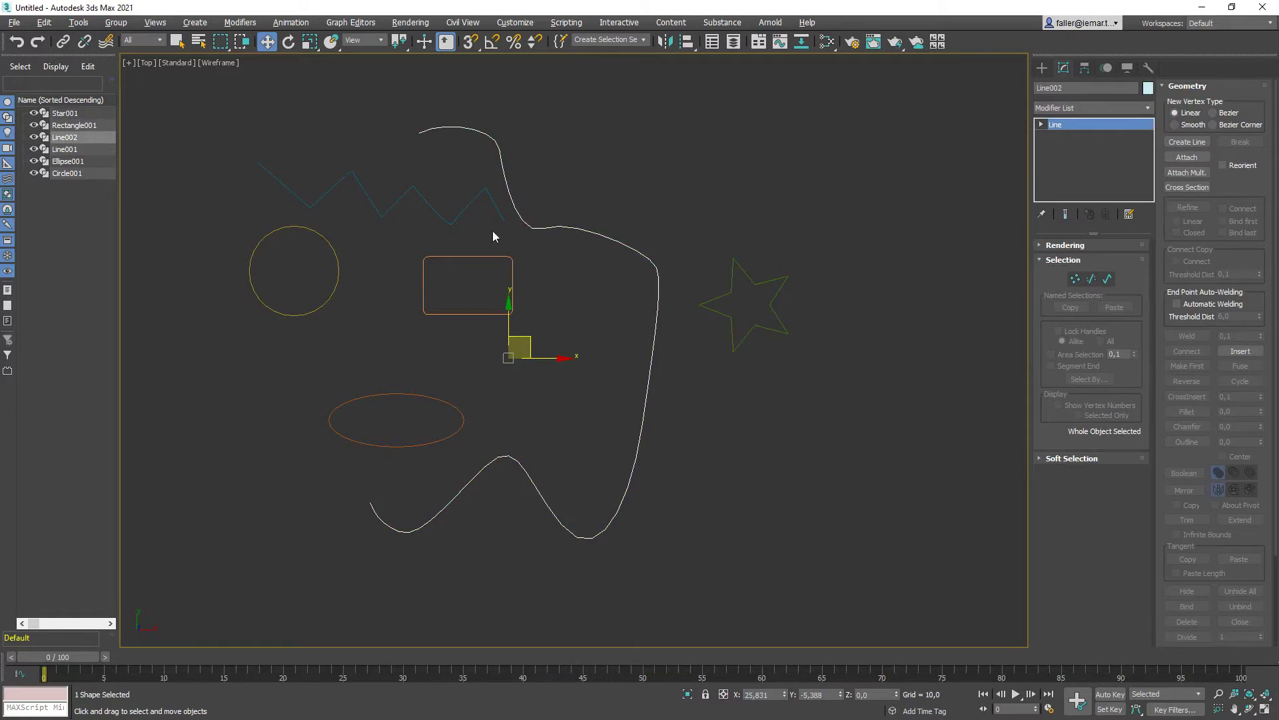
pyautogui.click(768, 281)
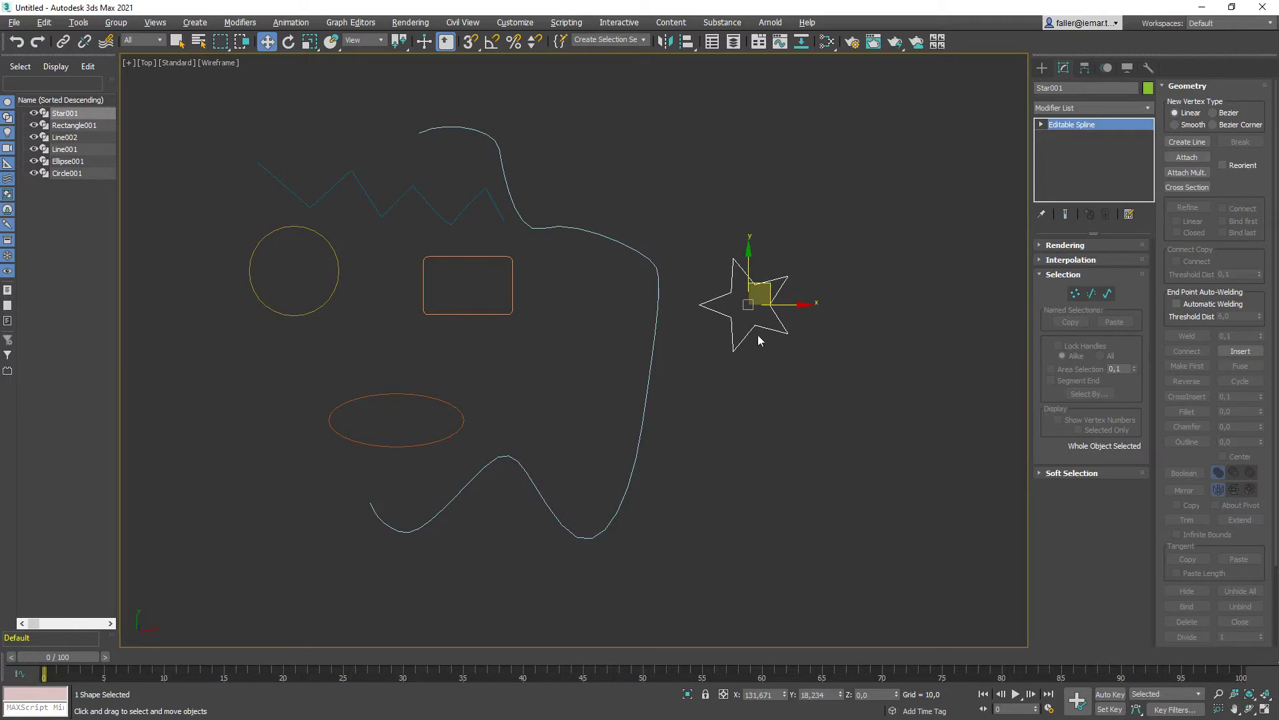
pyautogui.rightClick(743, 308)
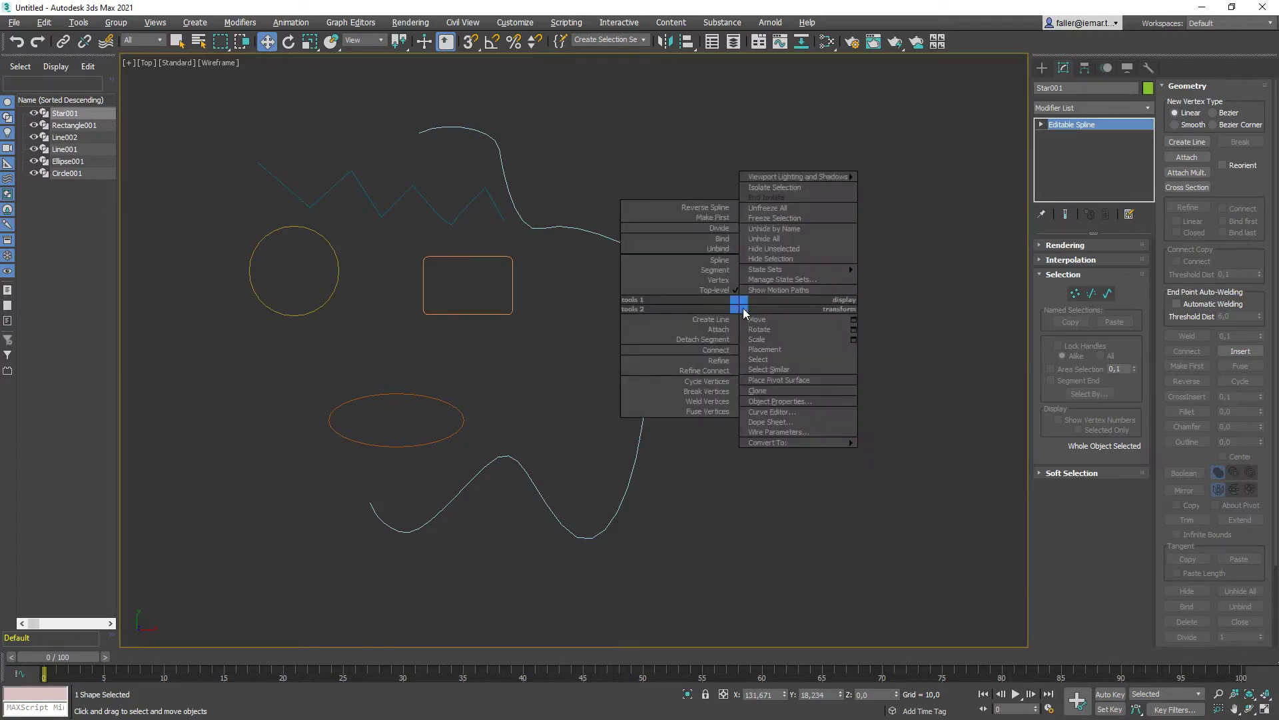
pyautogui.moveTo(768, 443)
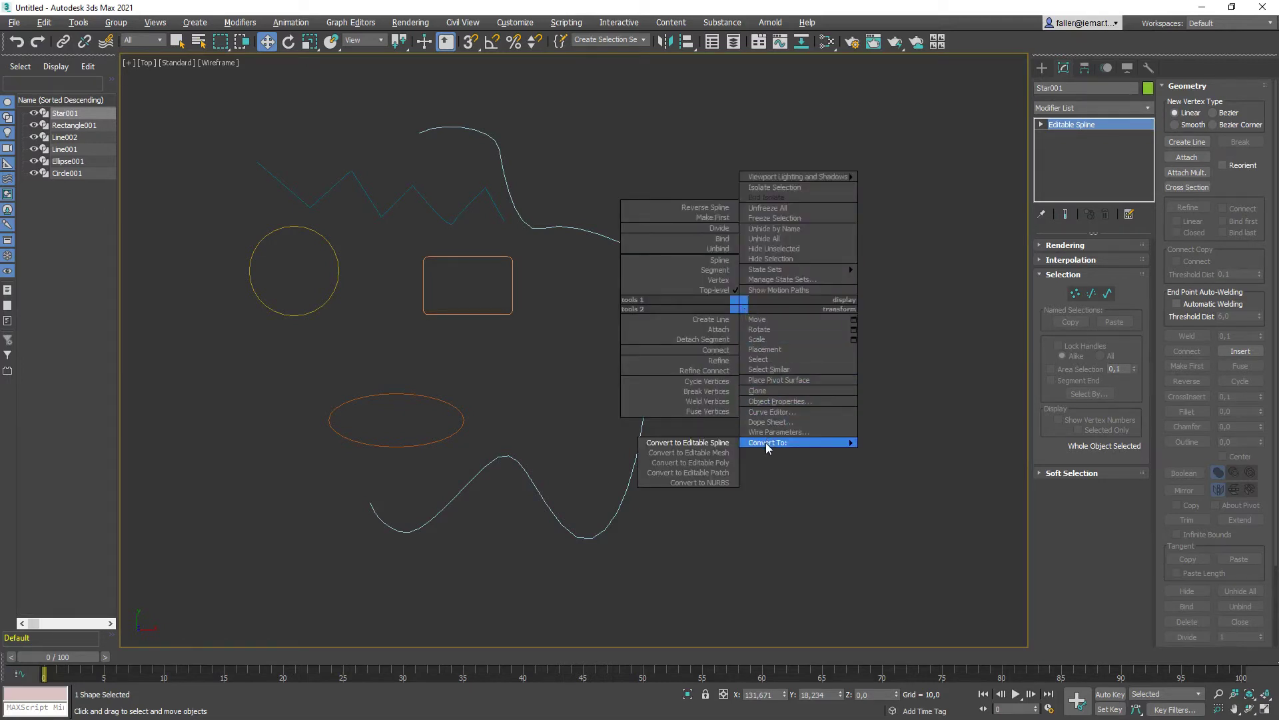
pyautogui.click(829, 494)
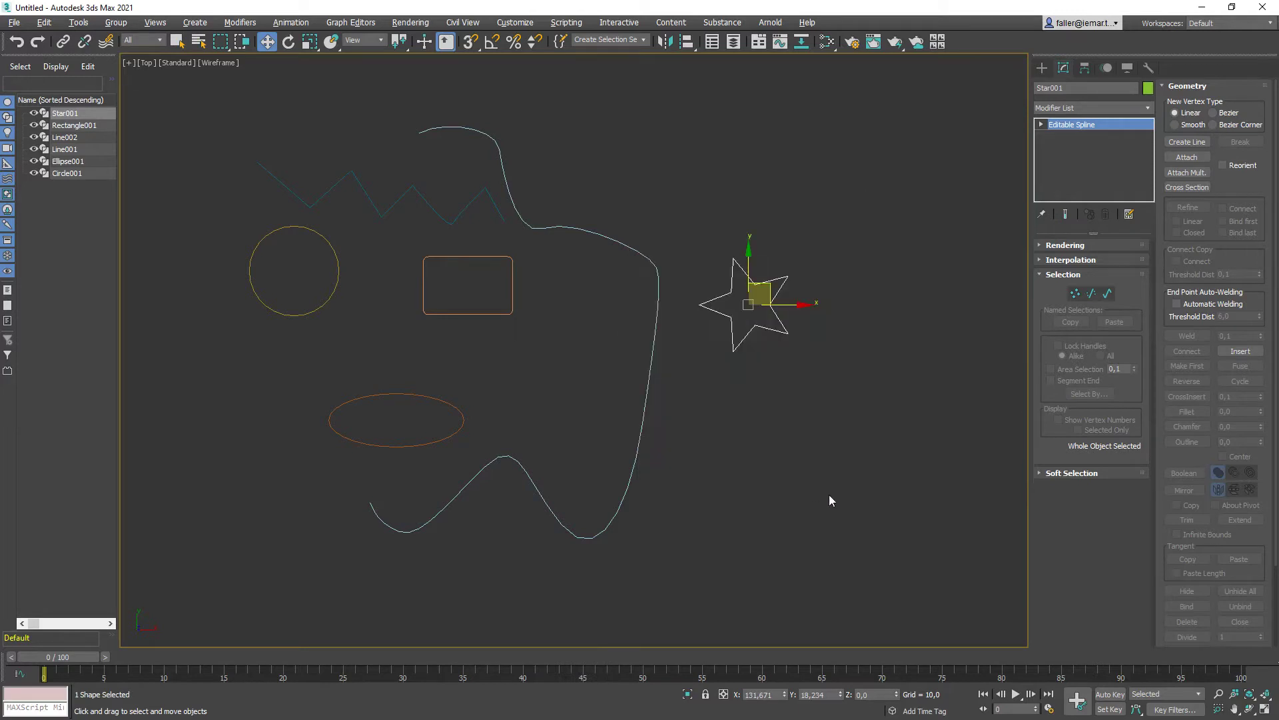
# Convert the circle to an editable spline.
pyautogui.click(334, 288)
pyautogui.rightClick(329, 290)
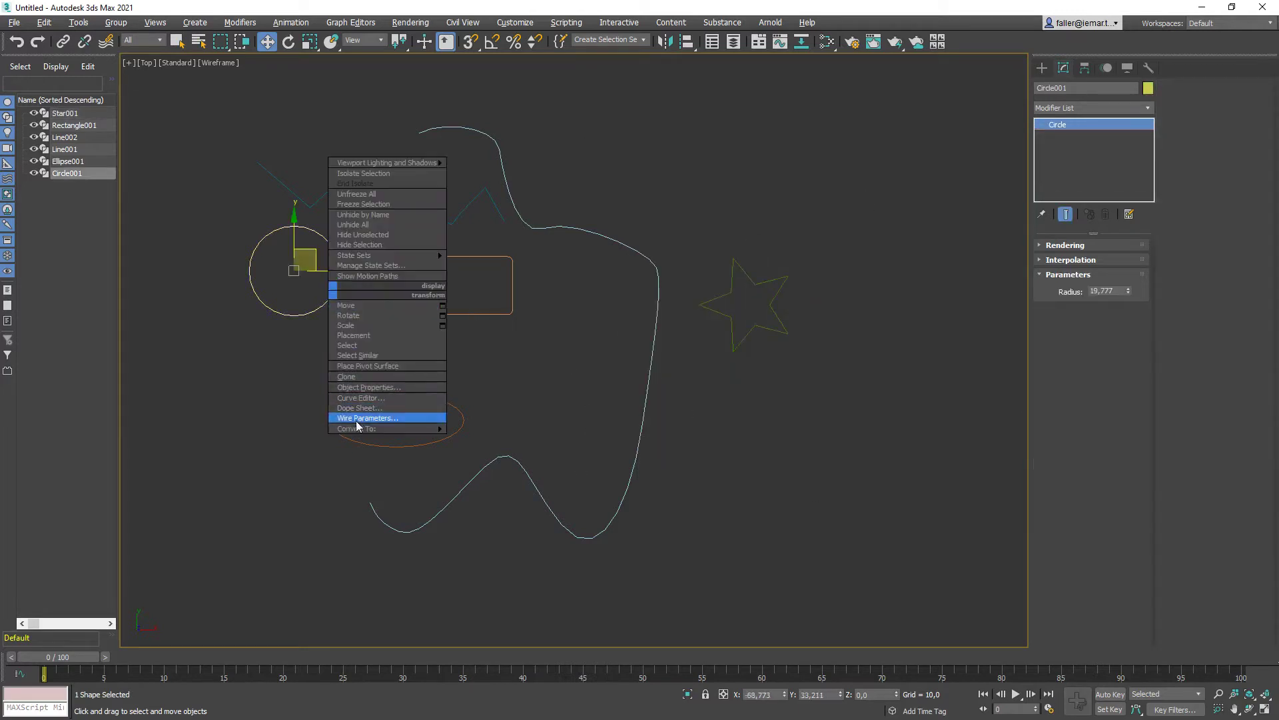
pyautogui.moveTo(357, 429)
pyautogui.click(318, 430)
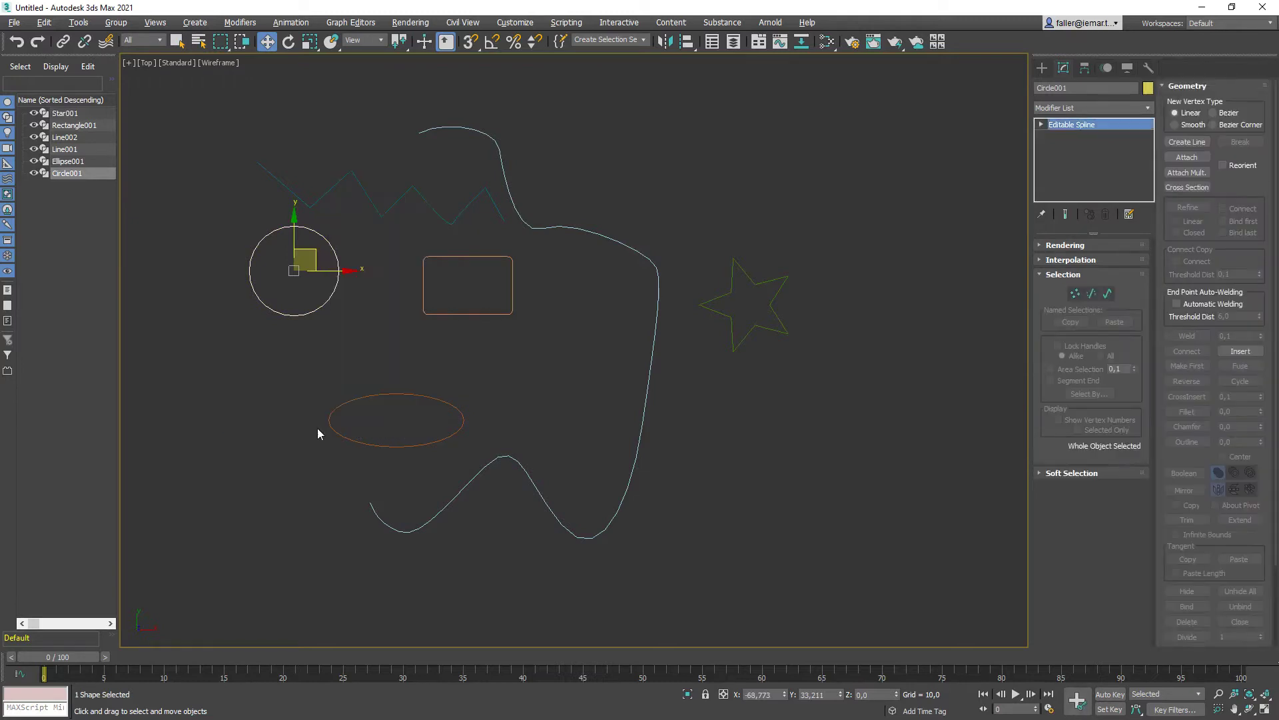
# Convert the ellipse to an editable spline and deselect it.
pyautogui.click(463, 421)
pyautogui.rightClick(462, 421)
pyautogui.moveTo(493, 558)
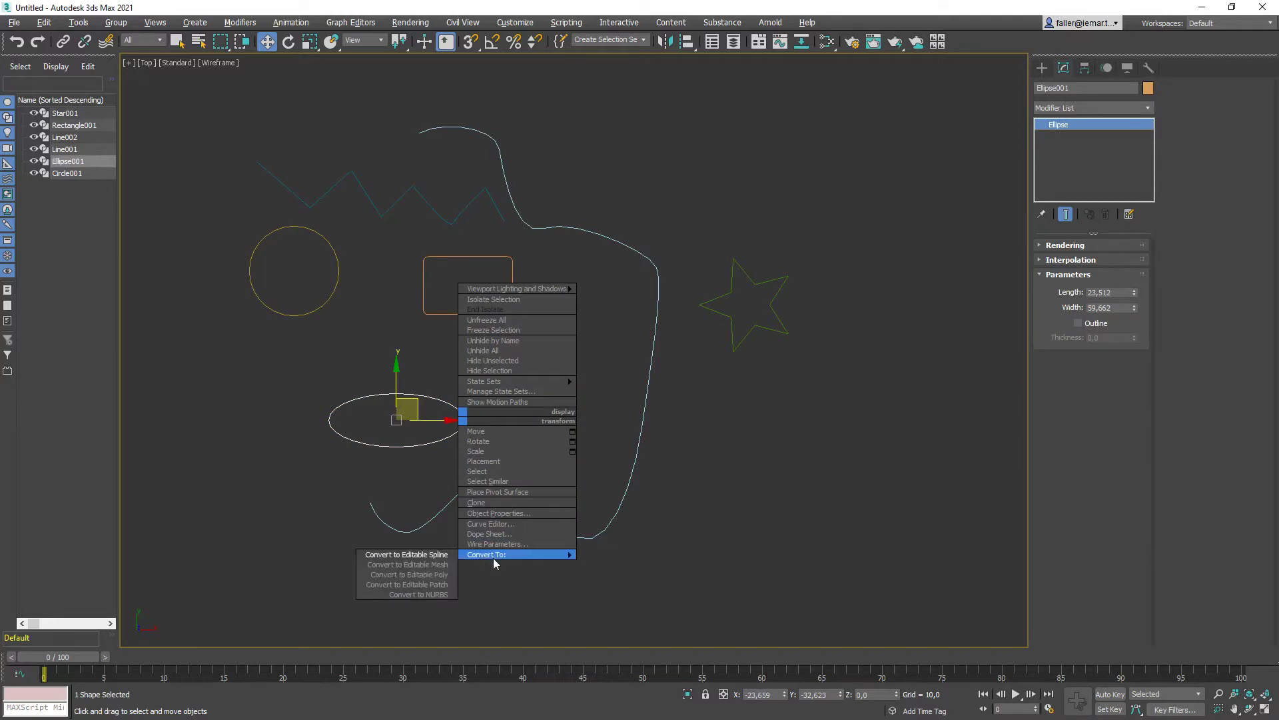
pyautogui.click(442, 555)
pyautogui.click(518, 570)
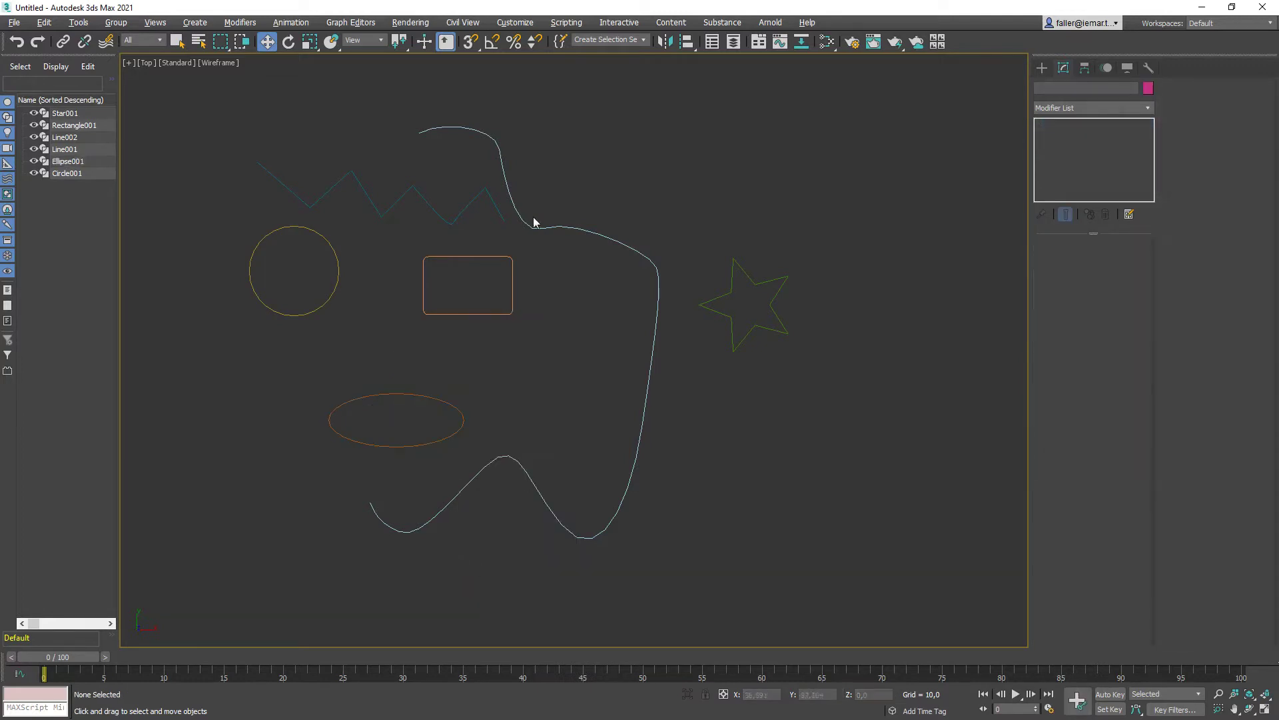
# Select all six shapes together and convert them to editable splines.
pyautogui.moveTo(642, 140); pyautogui.dragTo(389, 339)
pyautogui.click(851, 256)
pyautogui.moveTo(827, 276); pyautogui.dragTo(279, 80)
pyautogui.rightClick(566, 238)
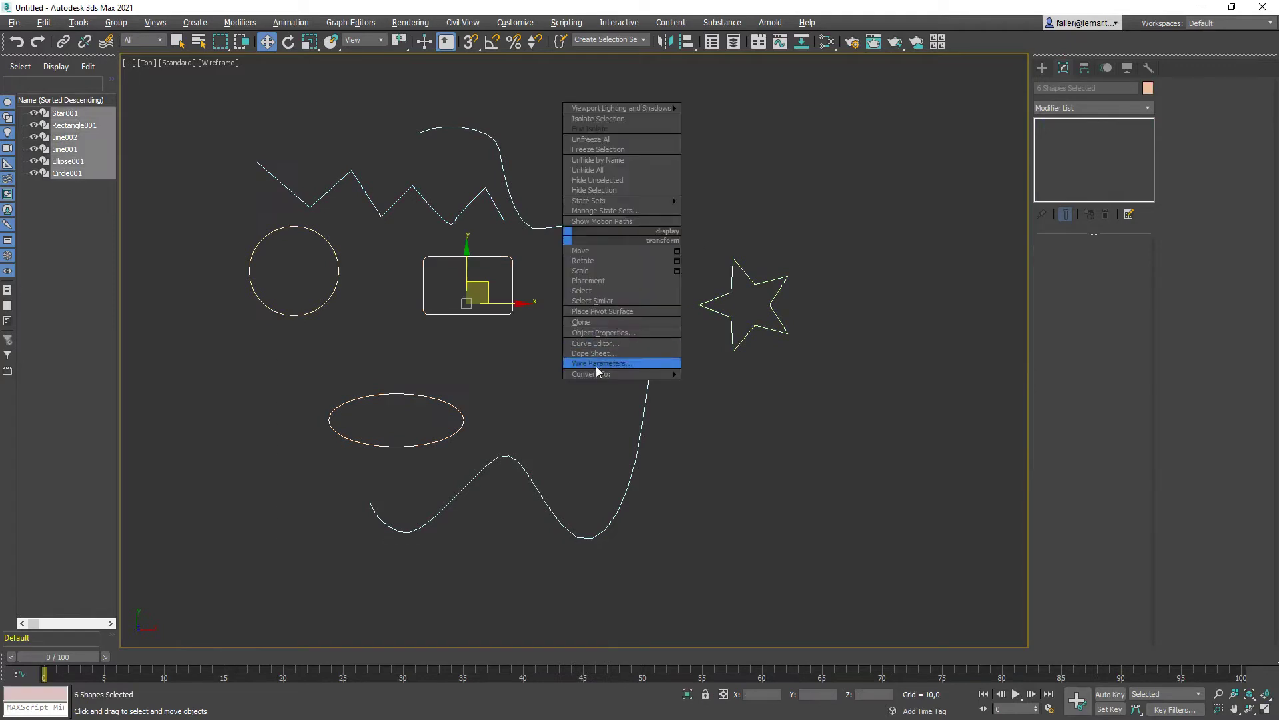
pyautogui.moveTo(600, 368)
pyautogui.click(553, 377)
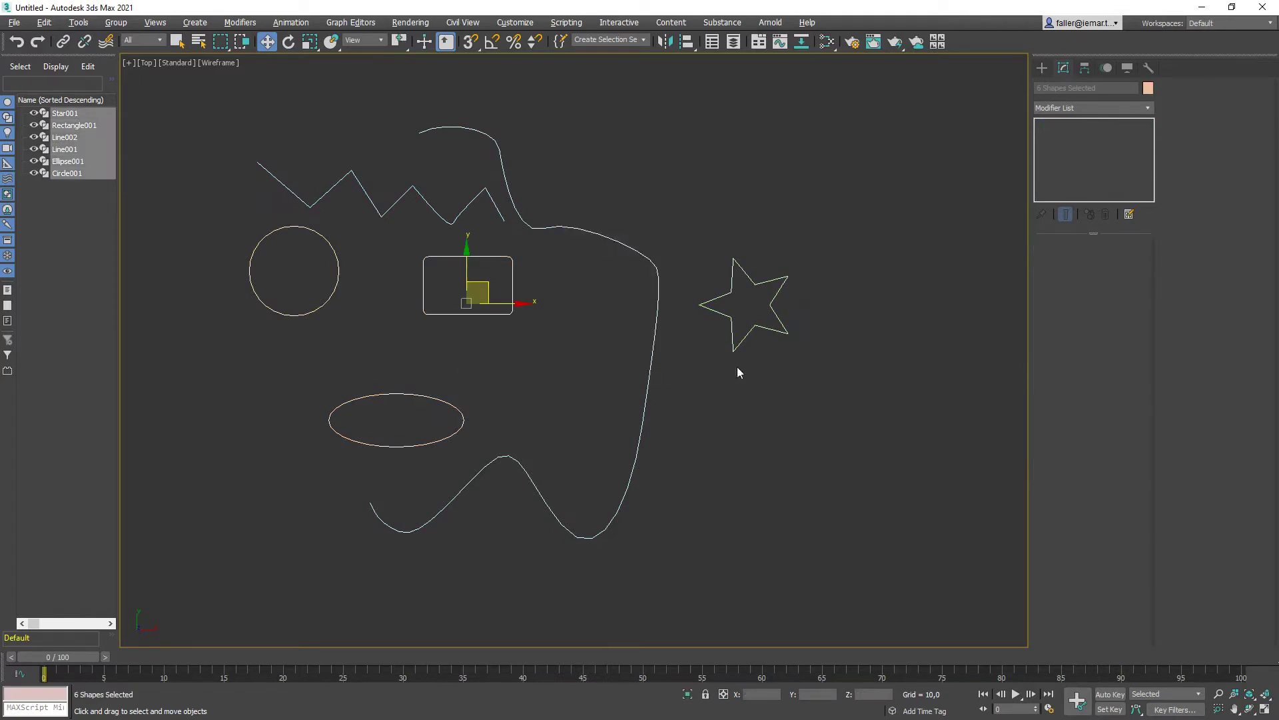
# Delete all the shapes from the scene.
pyautogui.click(787, 403)
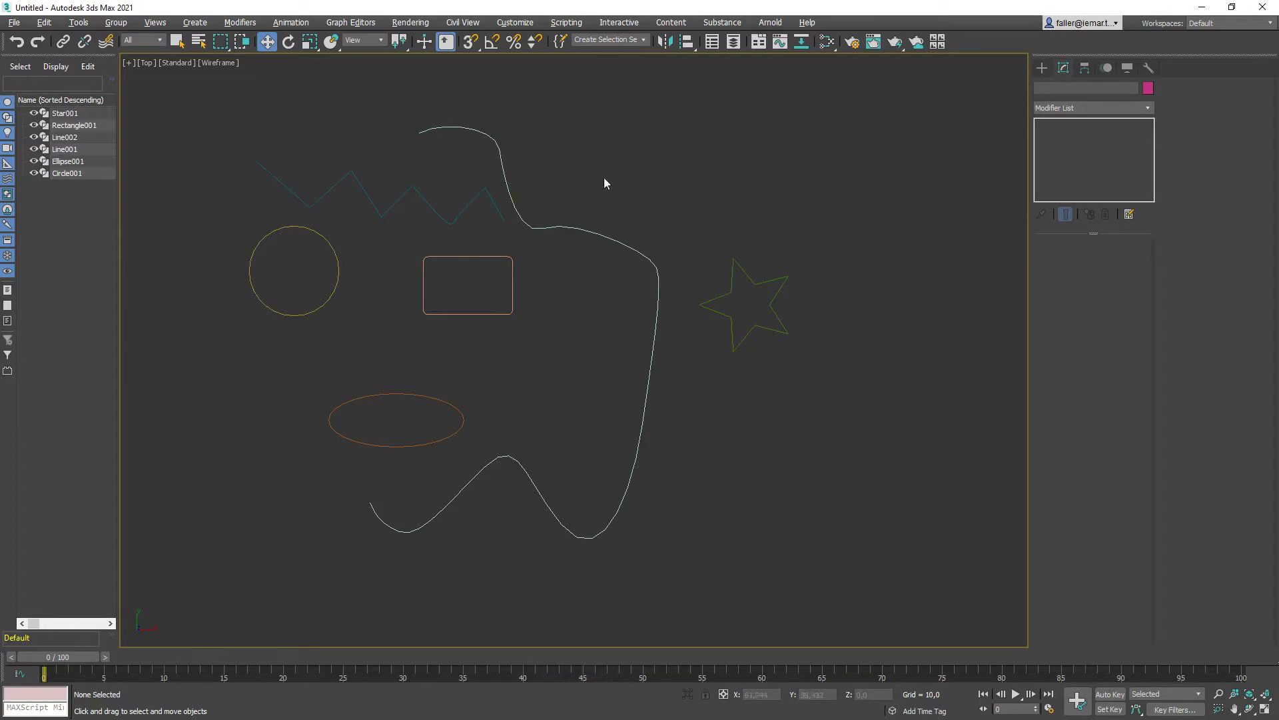
pyautogui.moveTo(356, 403); pyautogui.dragTo(289, 457)
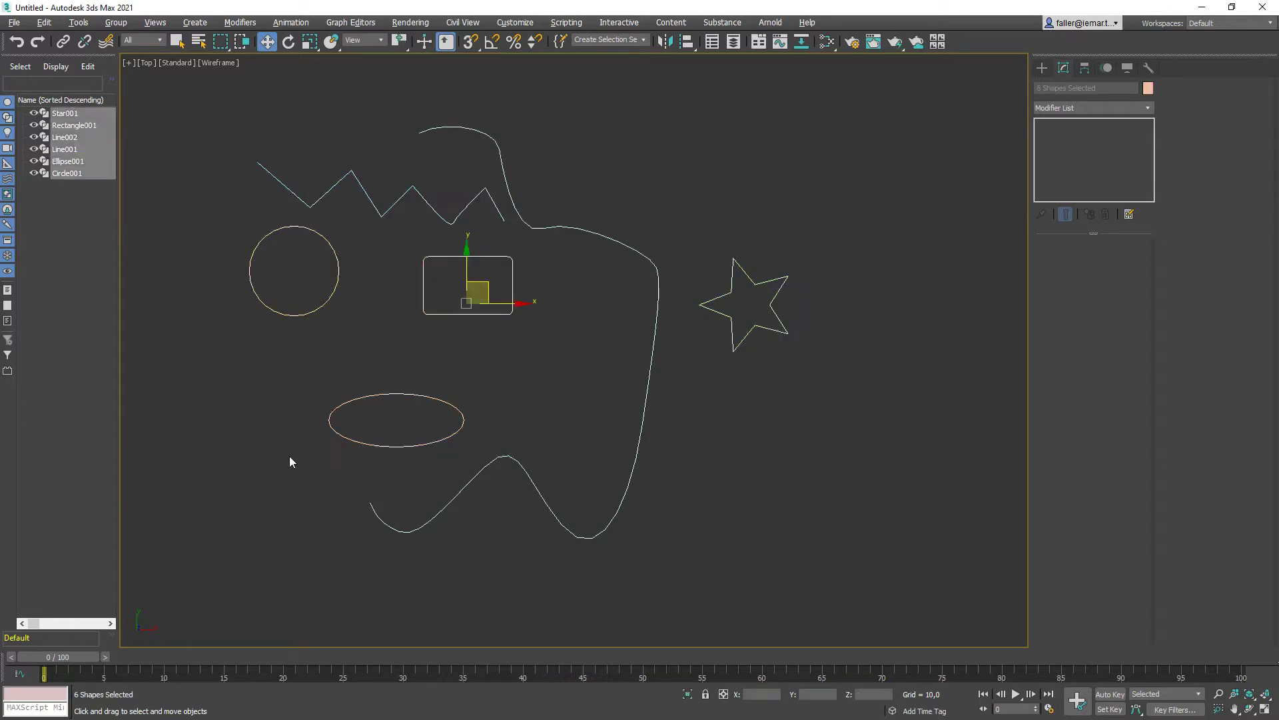
pyautogui.press('Delete')
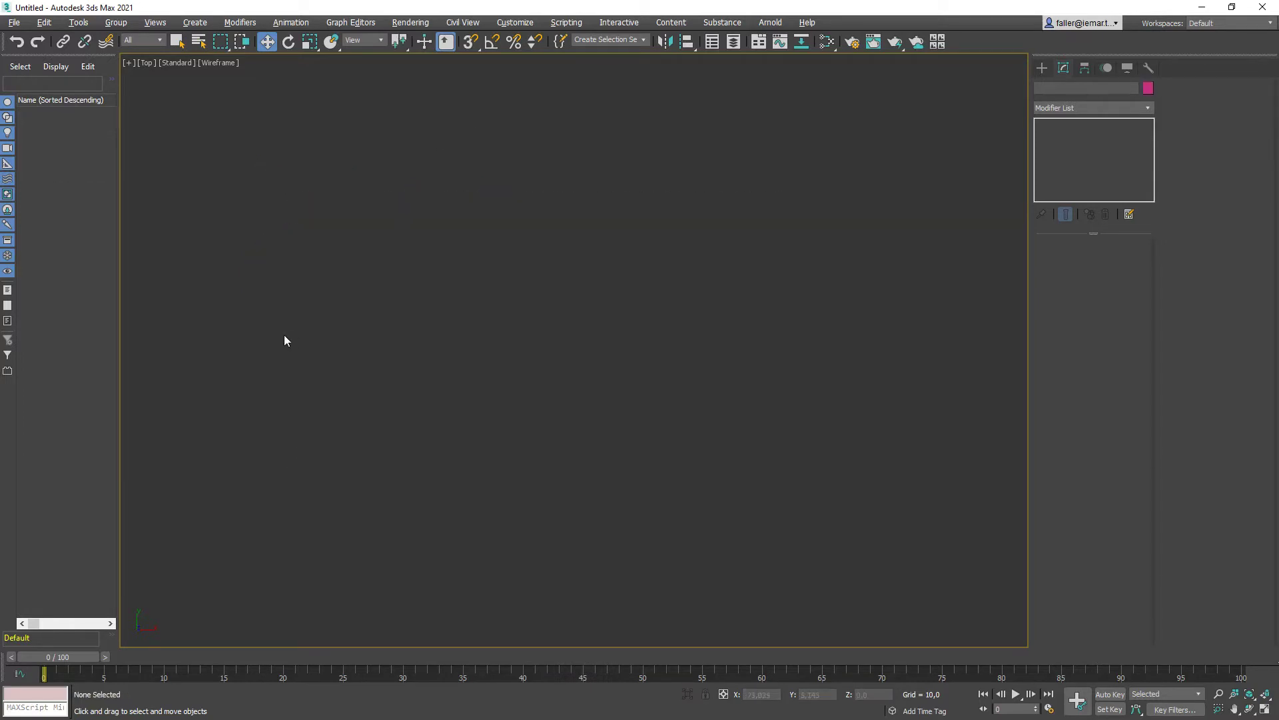
# Start a new line in the Top view and place ten corner vertices forming a zigzag of straight segments.
pyautogui.click(1041, 67)
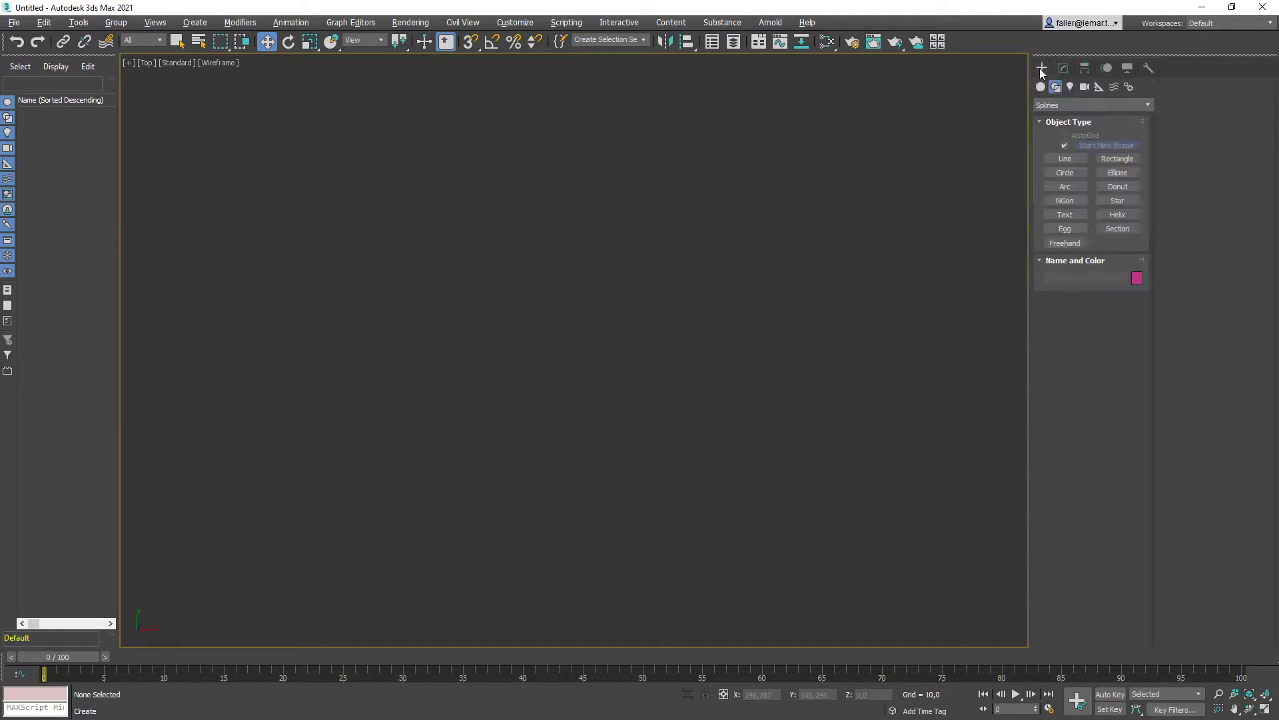
pyautogui.click(1067, 159)
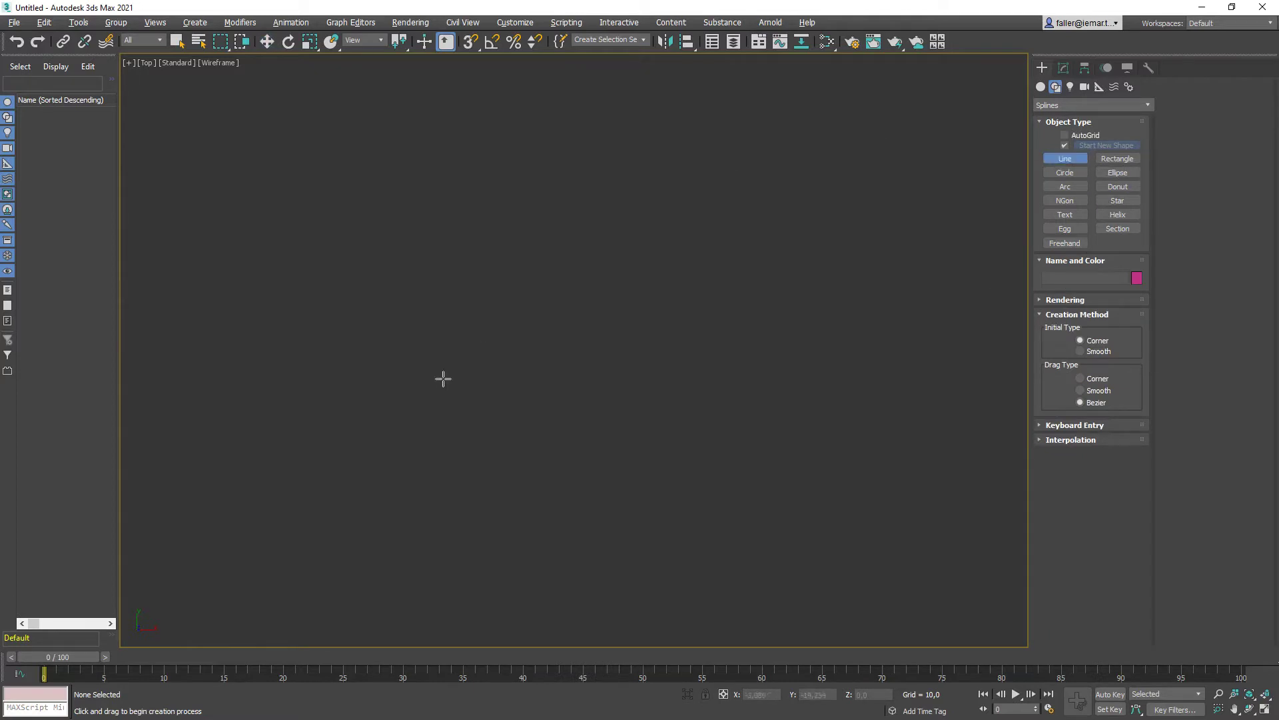
pyautogui.click(333, 257)
pyautogui.click(379, 366)
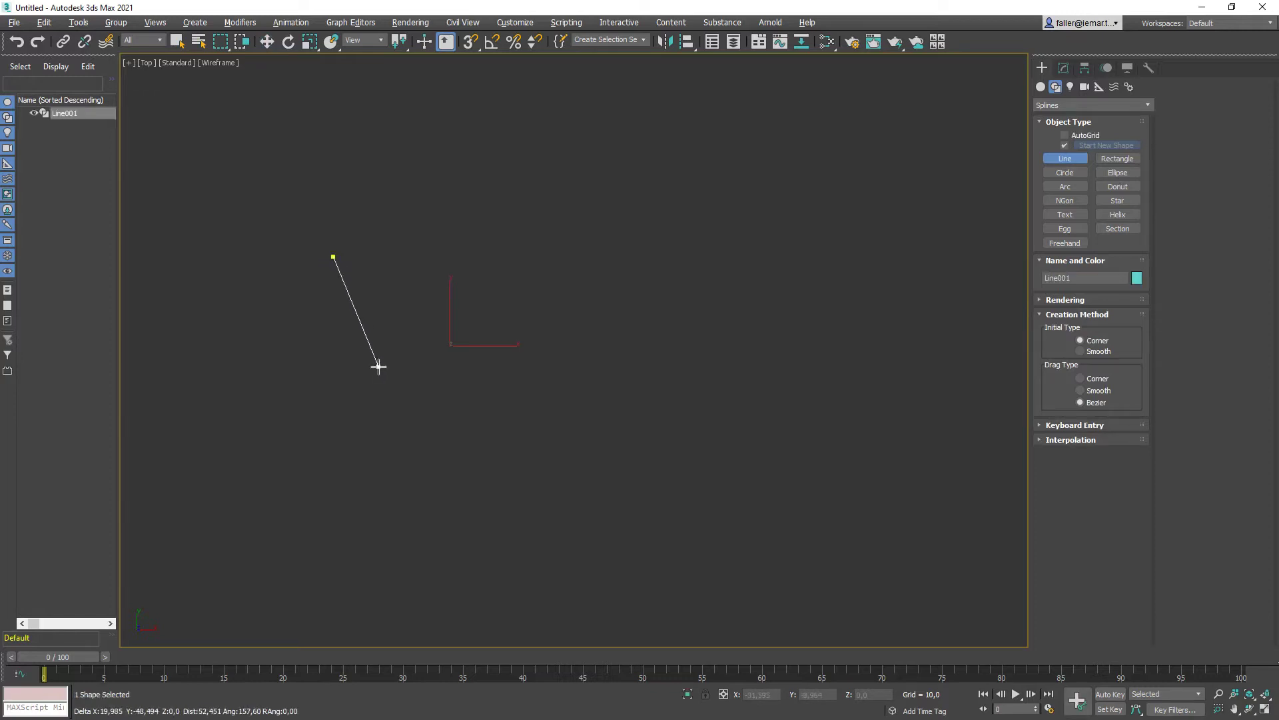
pyautogui.click(417, 233)
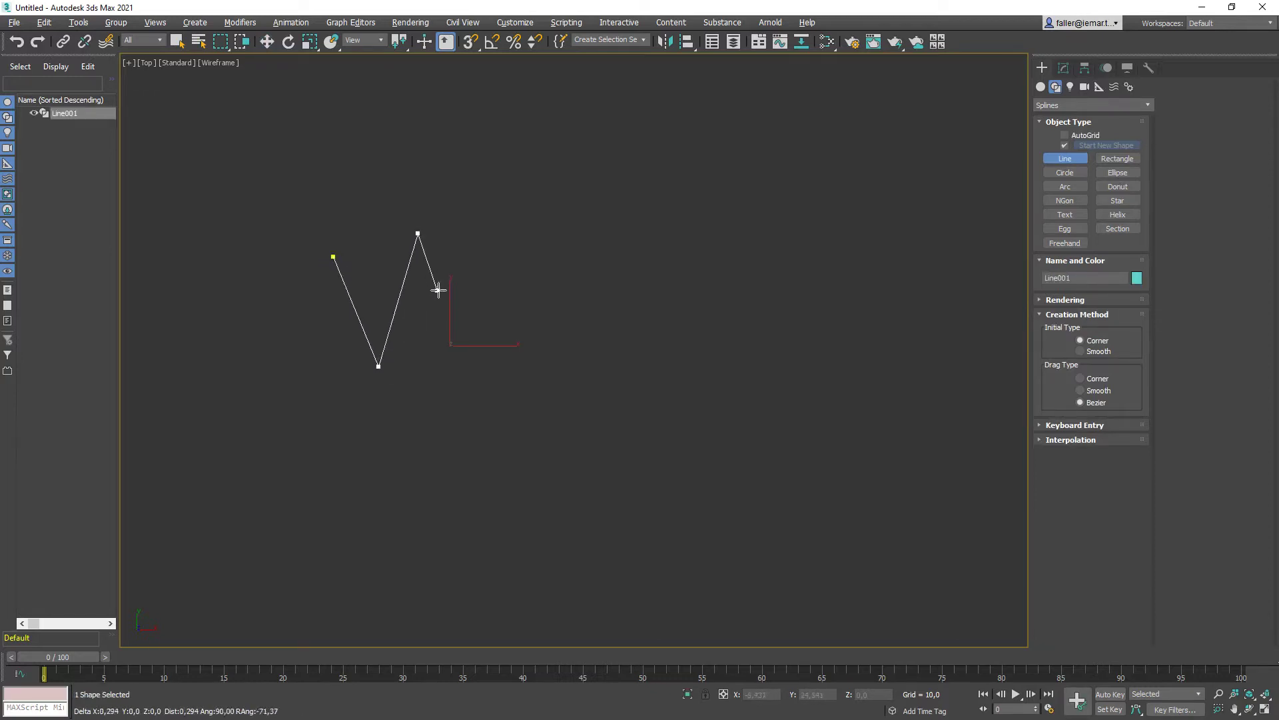
pyautogui.click(437, 291)
pyautogui.click(475, 252)
pyautogui.click(585, 285)
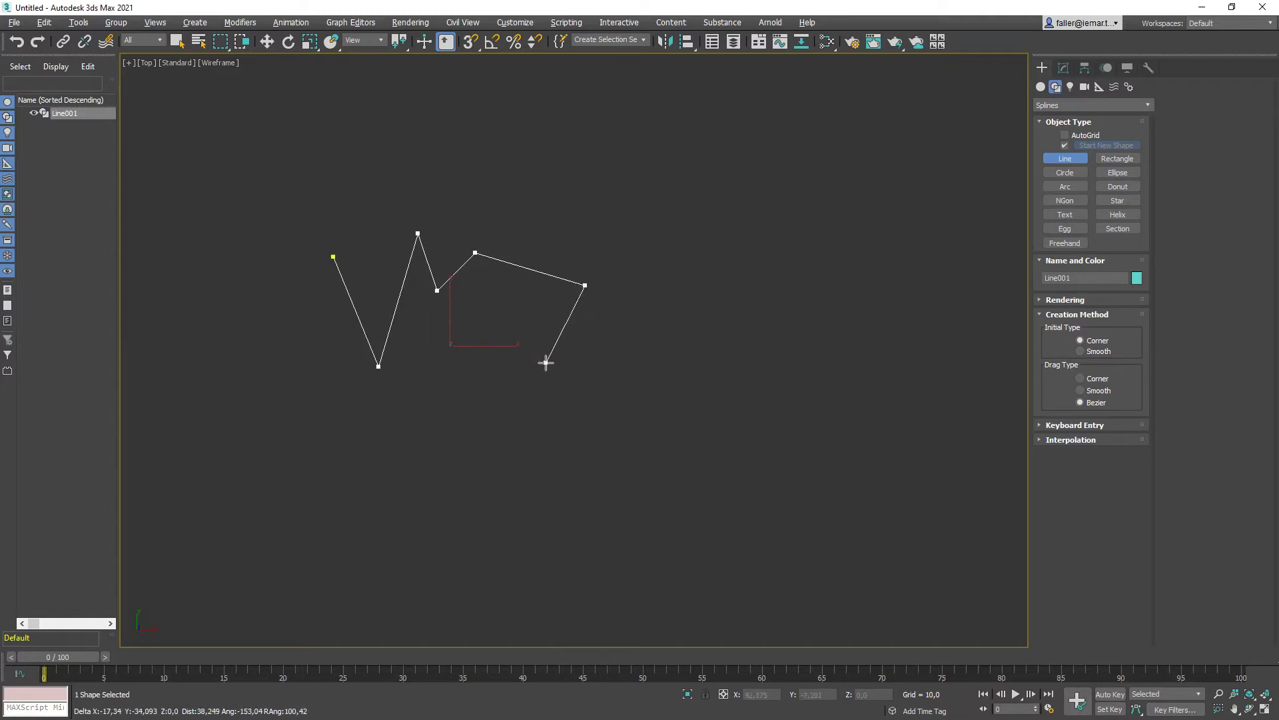
pyautogui.click(547, 362)
pyautogui.click(443, 363)
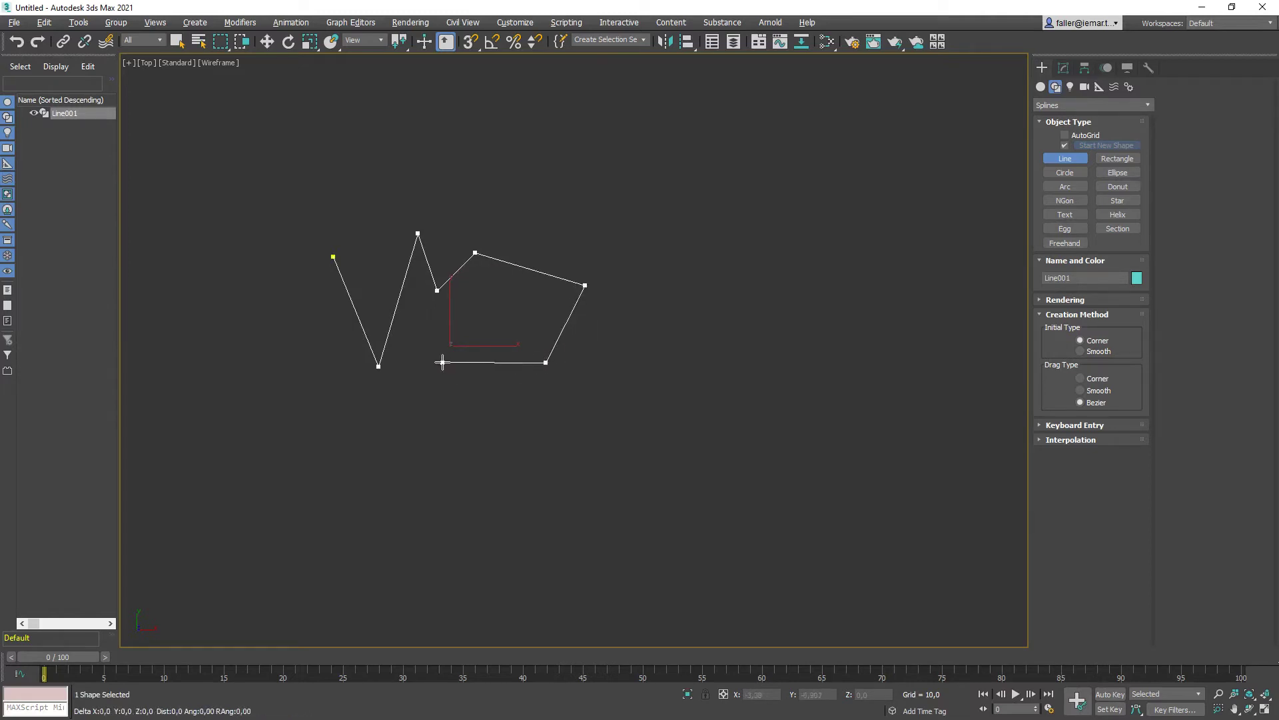
pyautogui.click(403, 417)
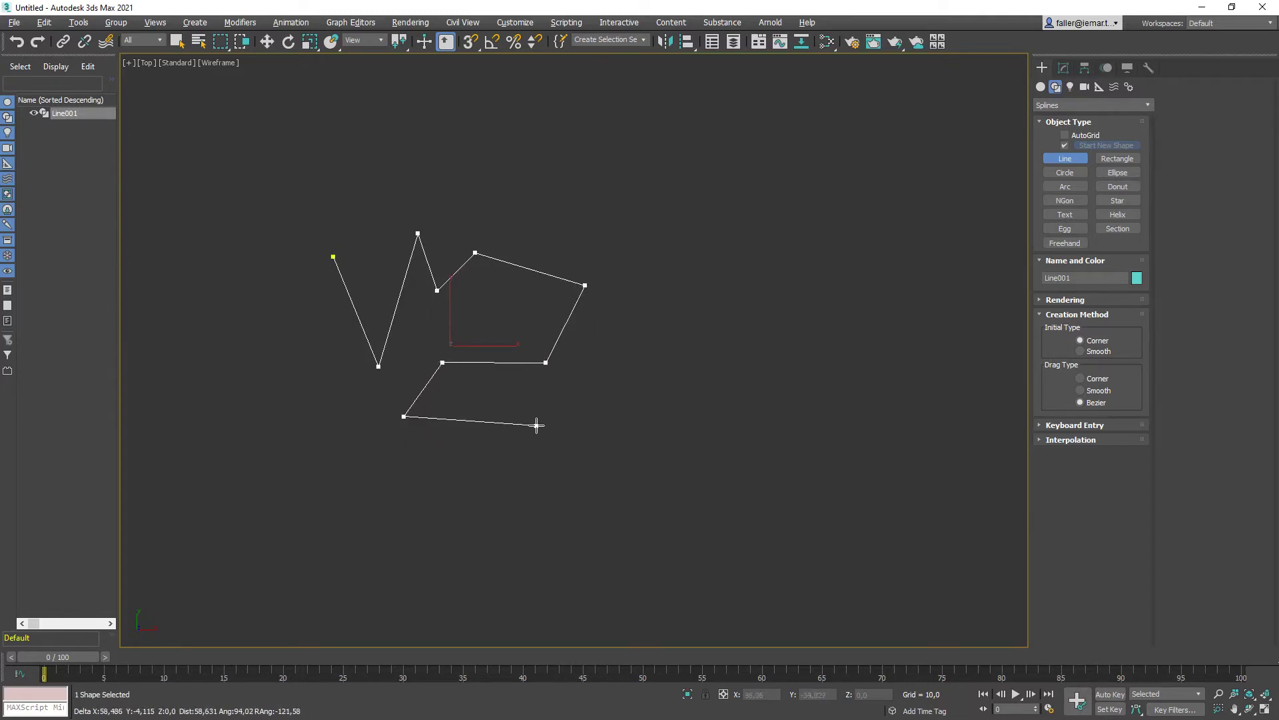
pyautogui.click(514, 457)
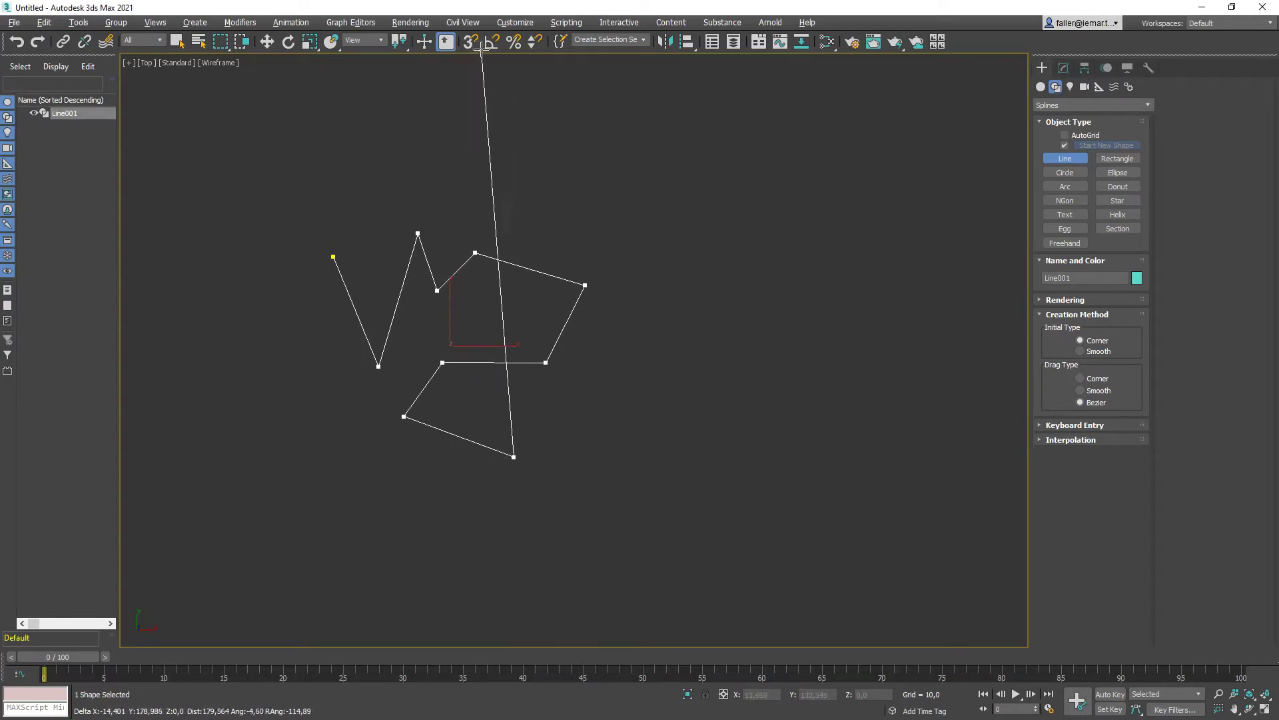
# Remove a misplaced vertex and continue the line with nine stepped, strictly horizontal and vertical segments.
pyautogui.click(582, 201)
pyautogui.press('BackSpace')
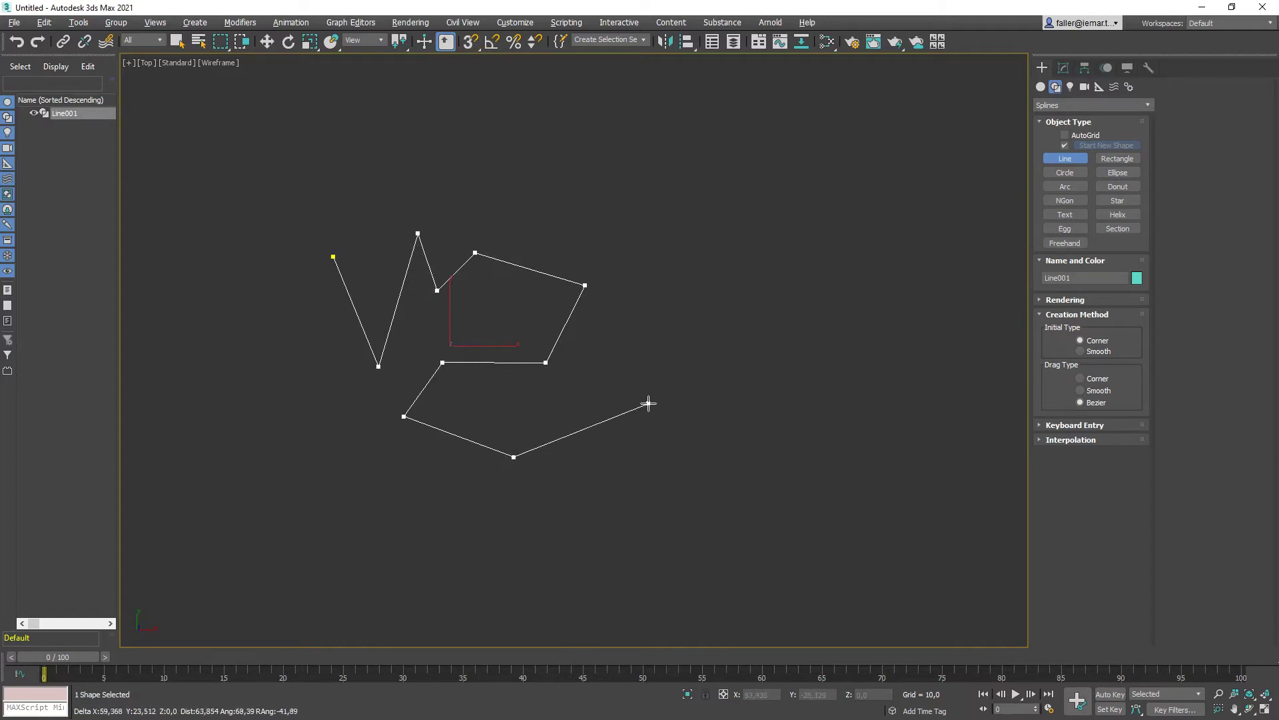
pyautogui.click(673, 456)
pyautogui.click(673, 393)
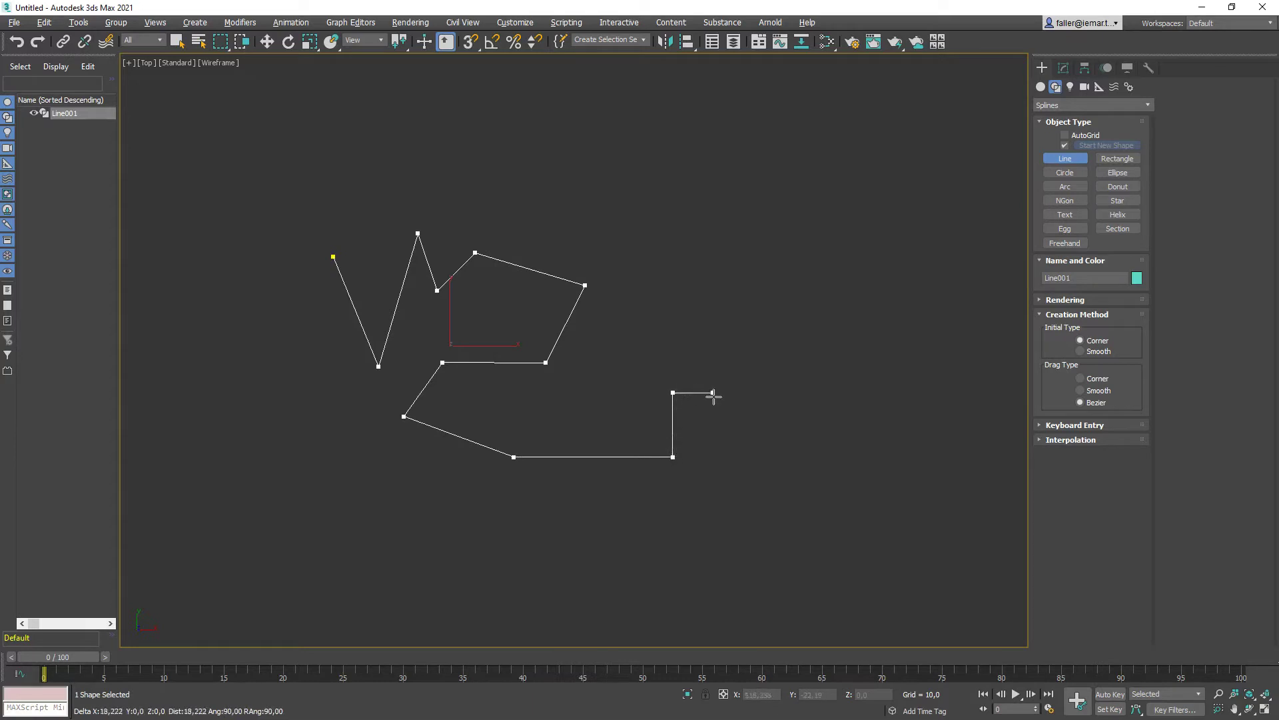
pyautogui.click(715, 393)
pyautogui.click(715, 374)
pyautogui.click(640, 374)
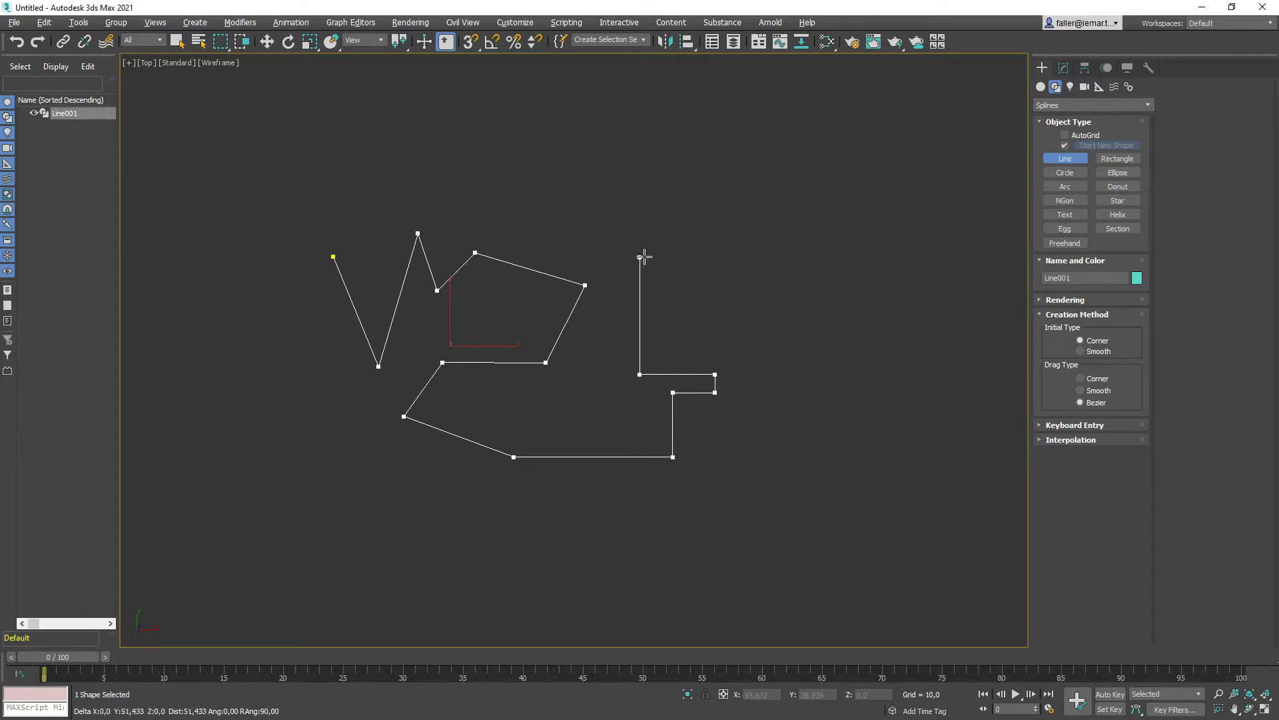
pyautogui.click(640, 254)
pyautogui.click(605, 255)
pyautogui.click(605, 226)
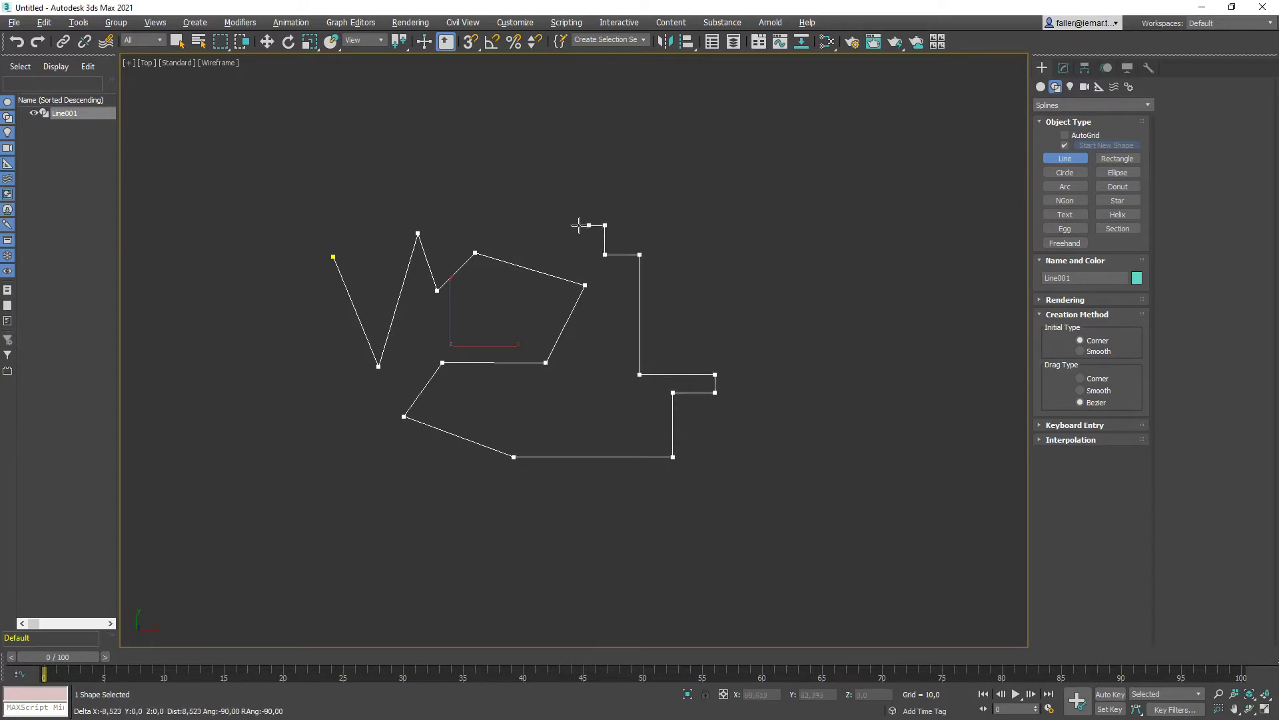
pyautogui.click(541, 226)
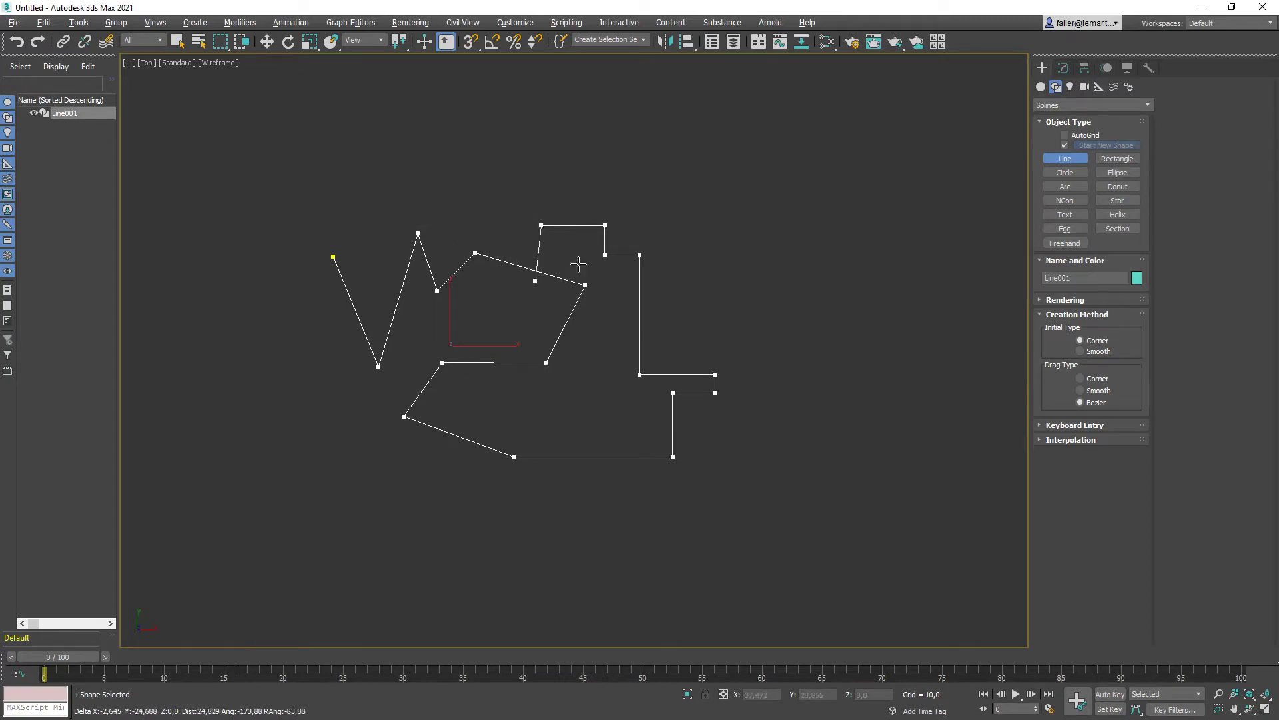
# Add a diagonal segment and three curved Bezier vertices sweeping around the zigzag's start, and finish the line as an open spline.
pyautogui.click(459, 135)
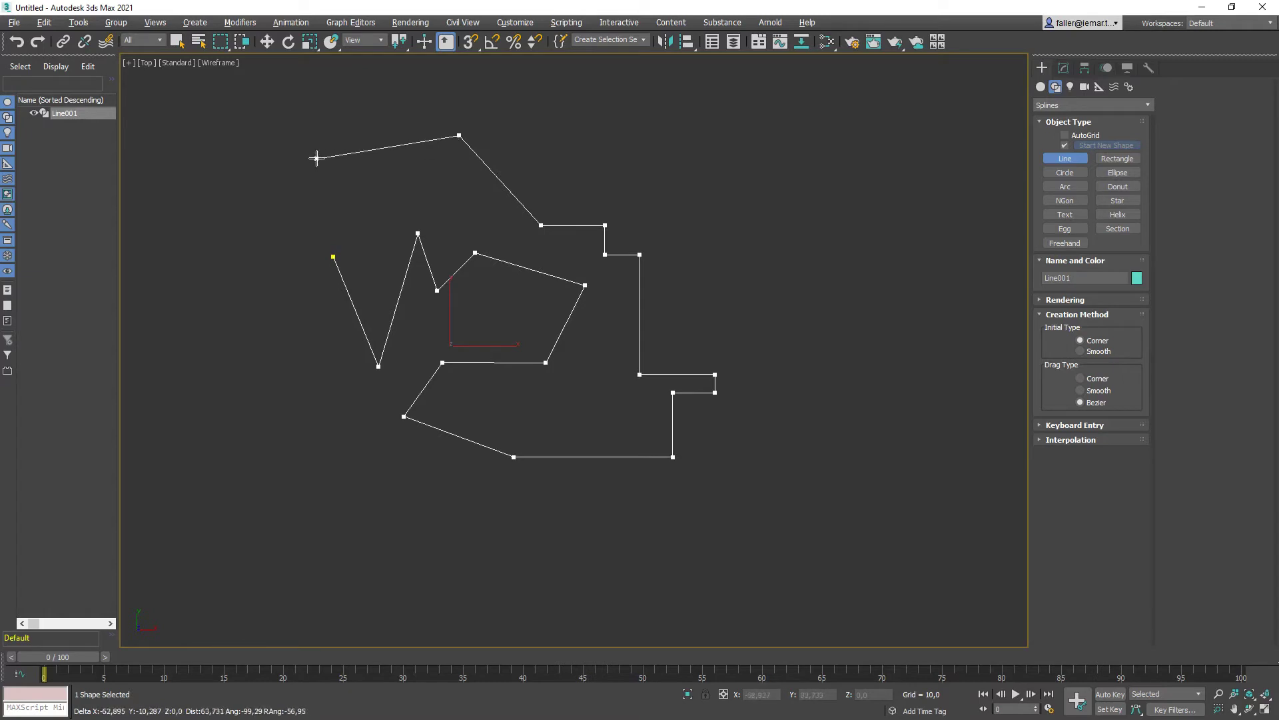
pyautogui.moveTo(316, 158); pyautogui.dragTo(269, 196)
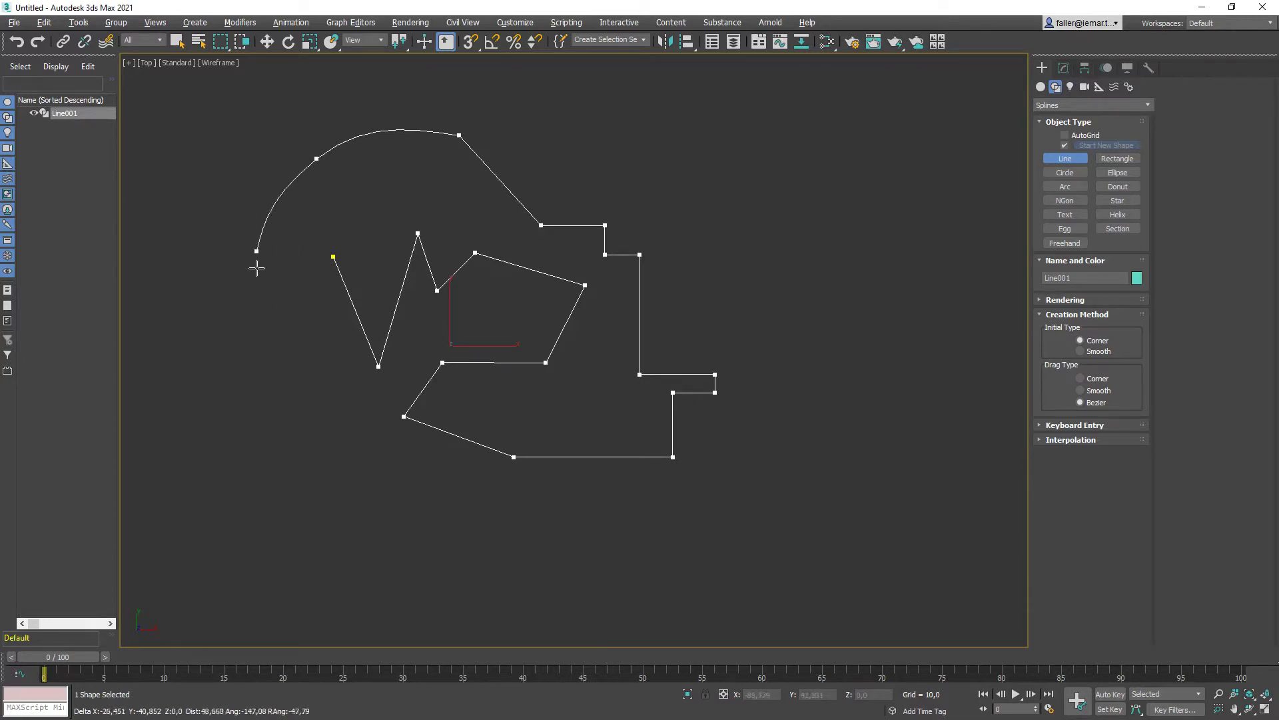
pyautogui.moveTo(293, 405); pyautogui.dragTo(223, 389)
pyautogui.moveTo(246, 322); pyautogui.dragTo(223, 283)
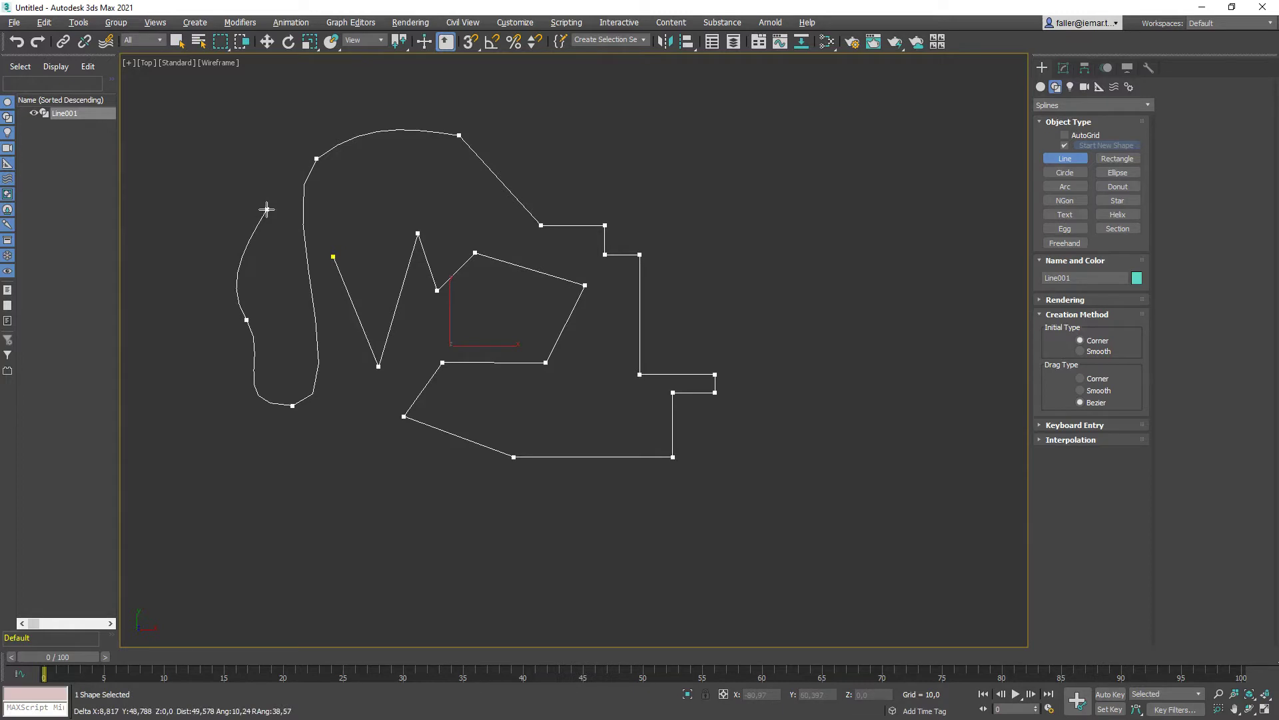
pyautogui.rightClick(266, 209)
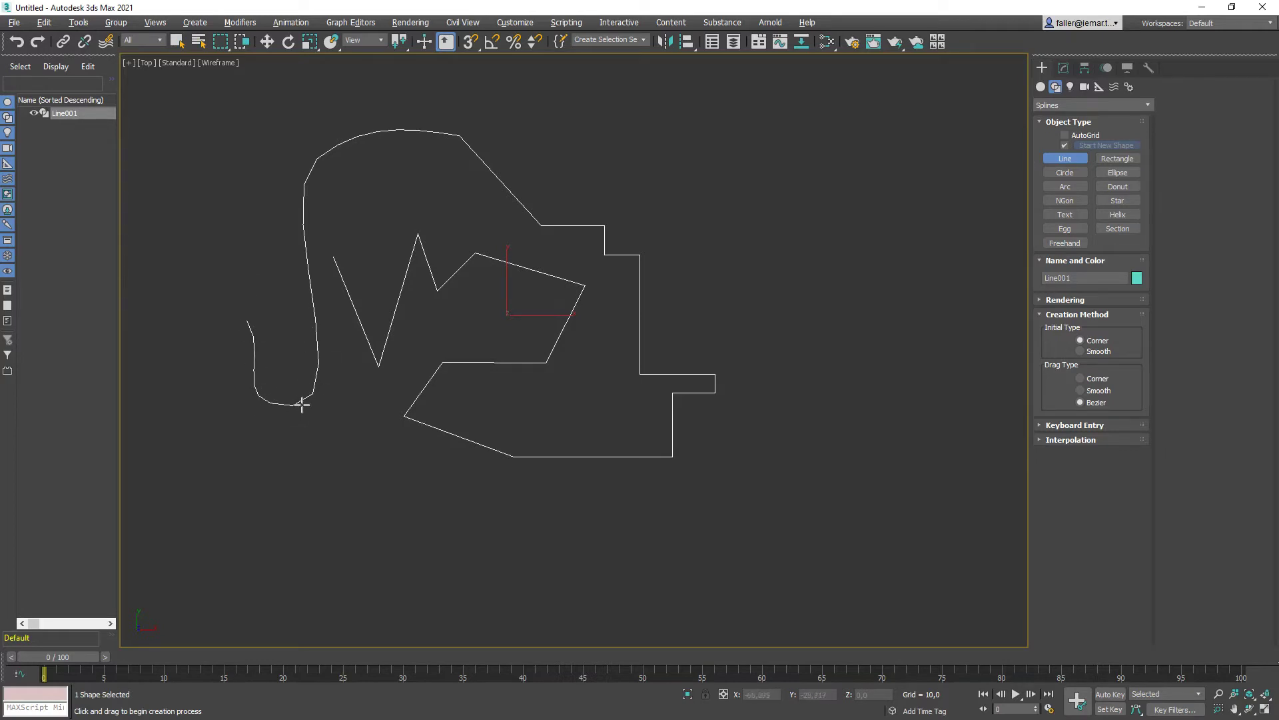
# Examine the line's curved segments up close and review its Rendering, Selection and Geometry parameters.
pyautogui.scroll(5, 297, 403)
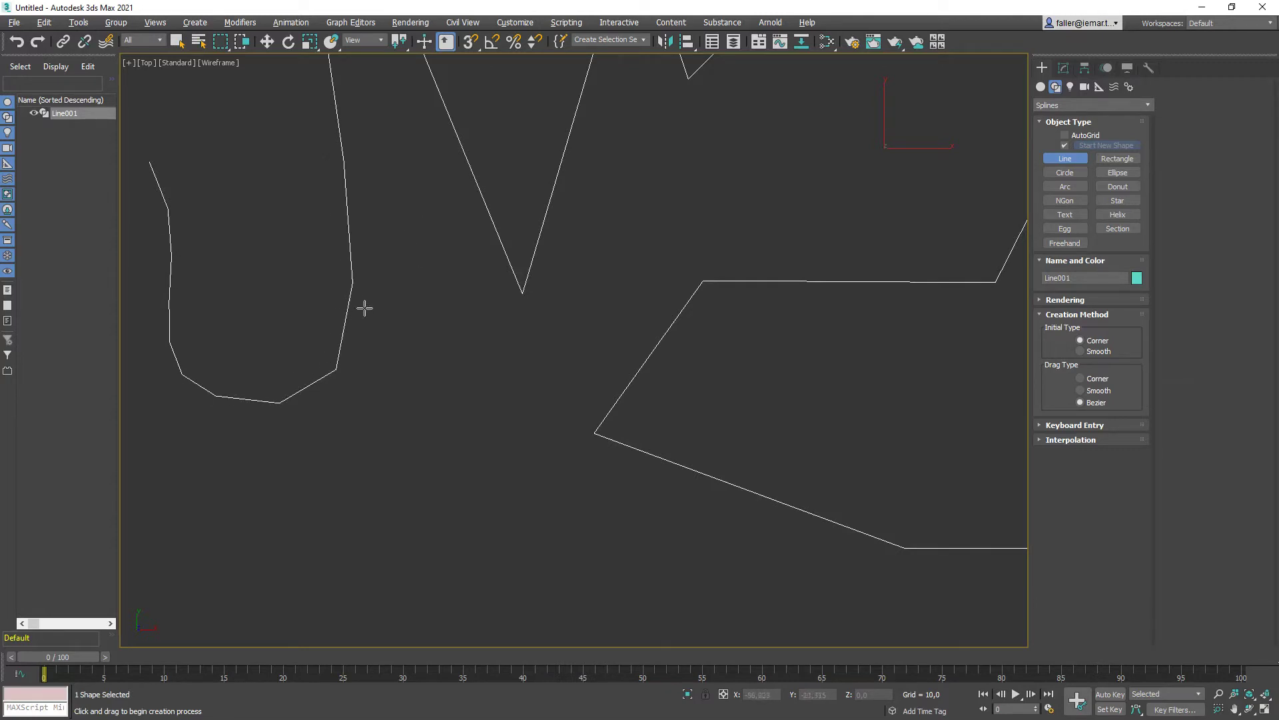
pyautogui.scroll(-4, 362, 306)
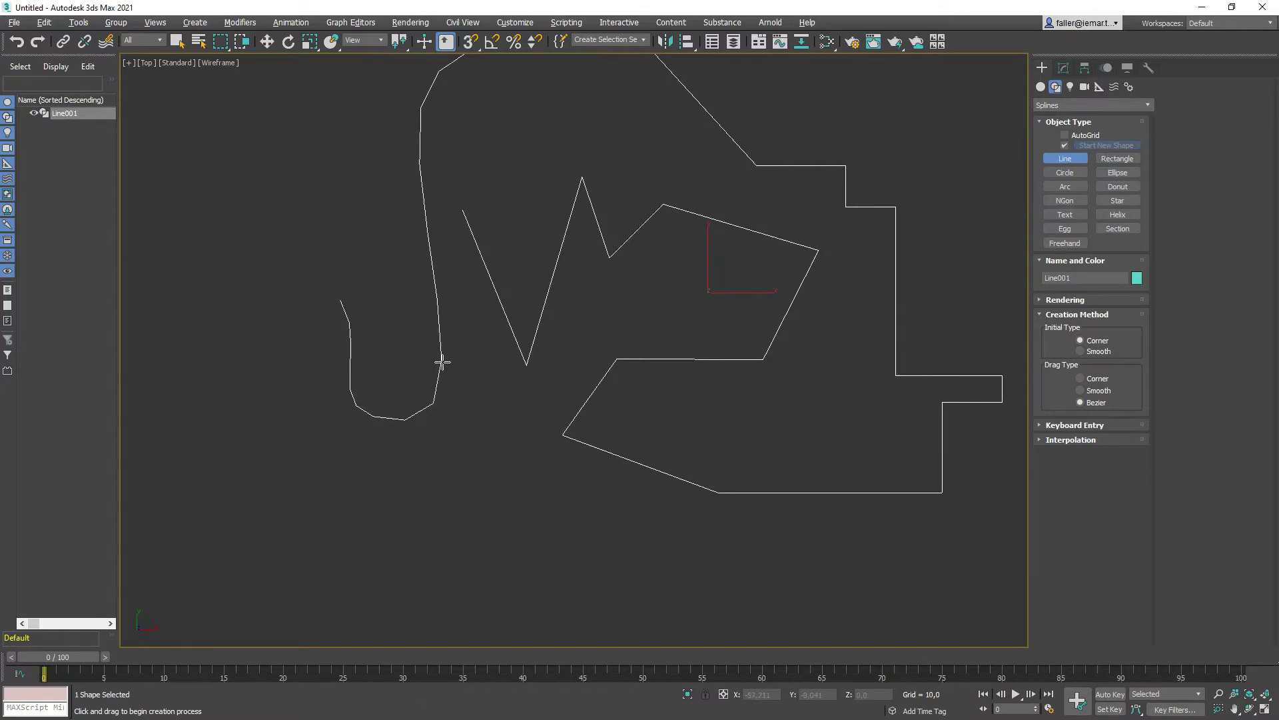
pyautogui.moveTo(465, 360); pyautogui.dragTo(381, 404, button='middle')
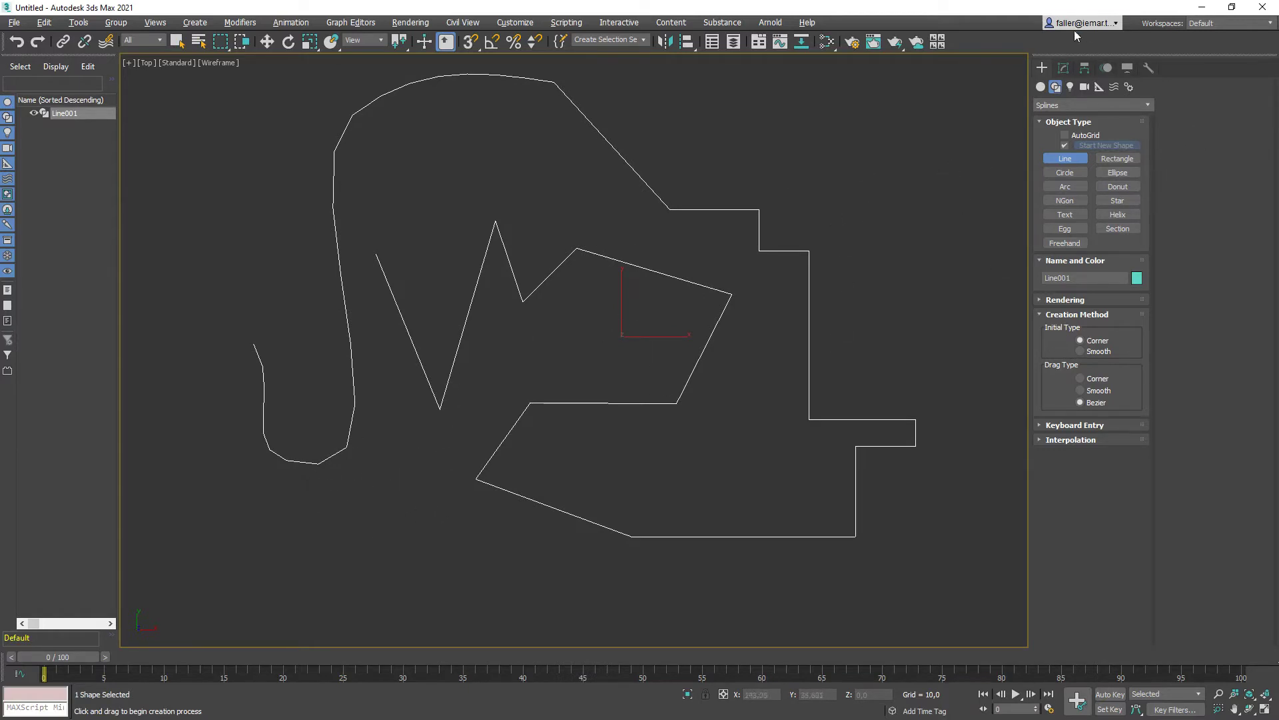
pyautogui.click(1064, 68)
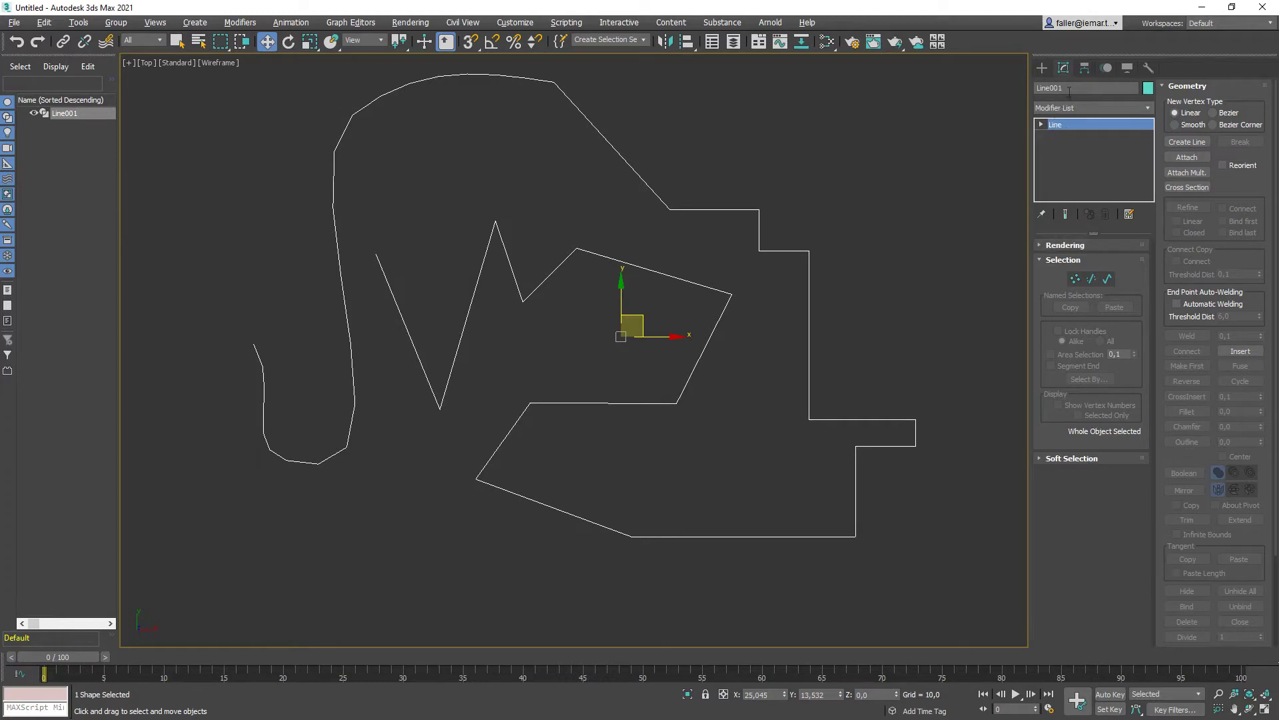
pyautogui.click(1041, 247)
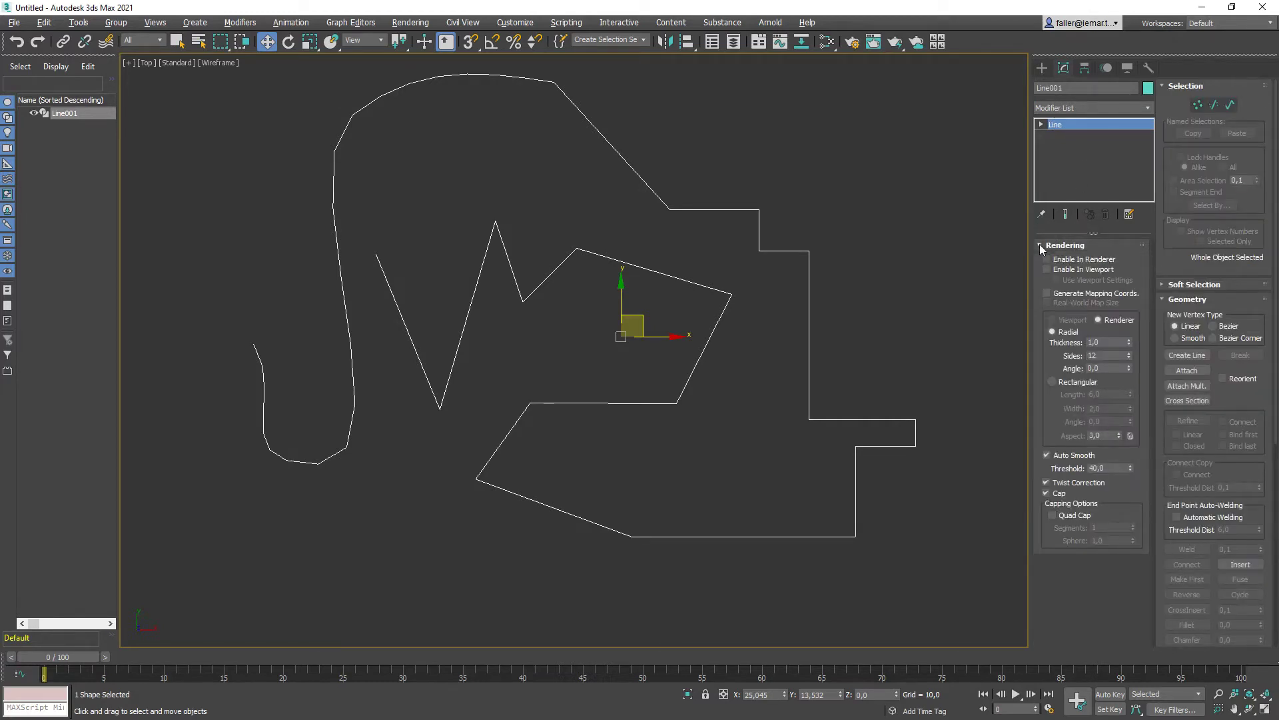
pyautogui.click(1041, 245)
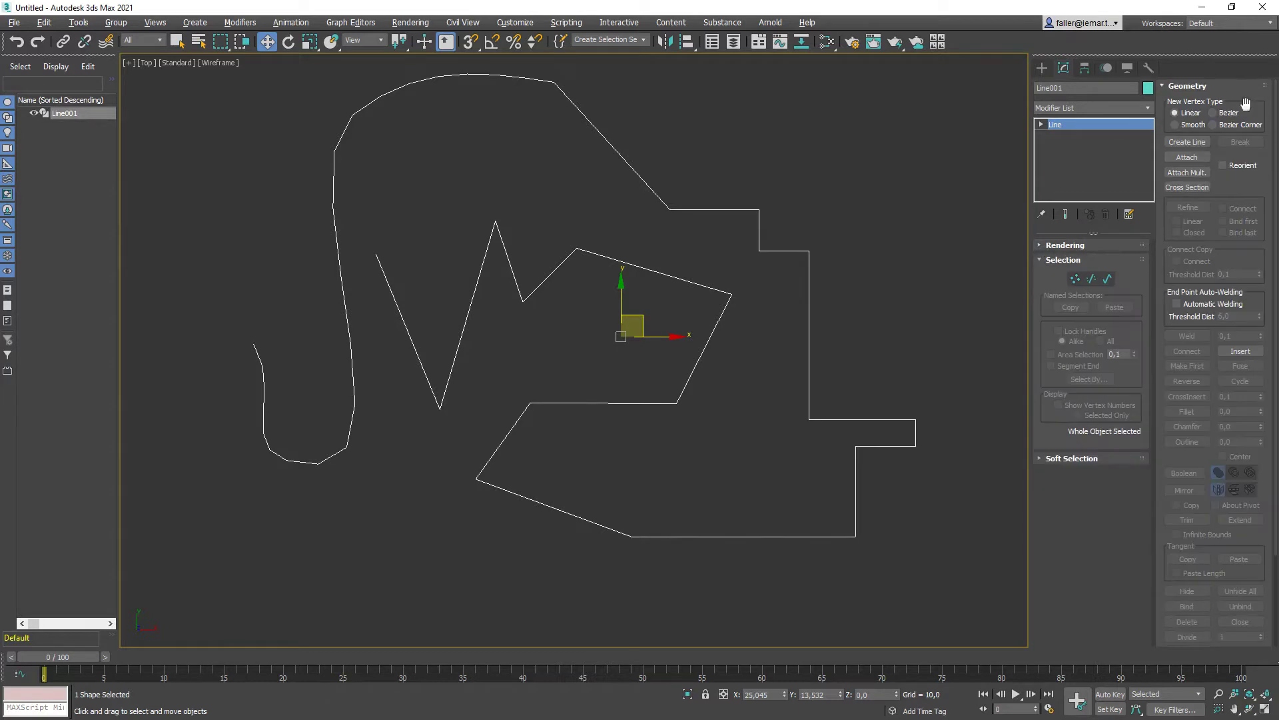
pyautogui.scroll(-3, 1226, 560)
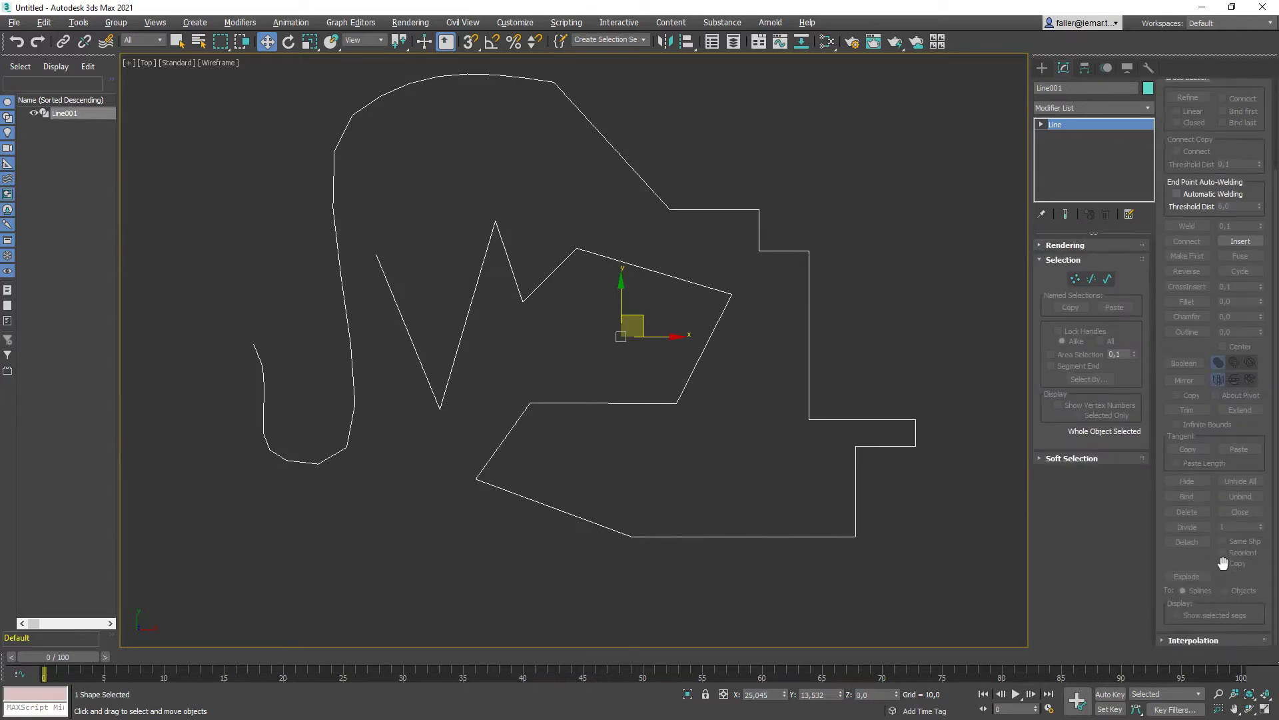
pyautogui.scroll(2, 1223, 563)
pyautogui.scroll(-2, 1230, 557)
pyautogui.scroll(3, 1171, 559)
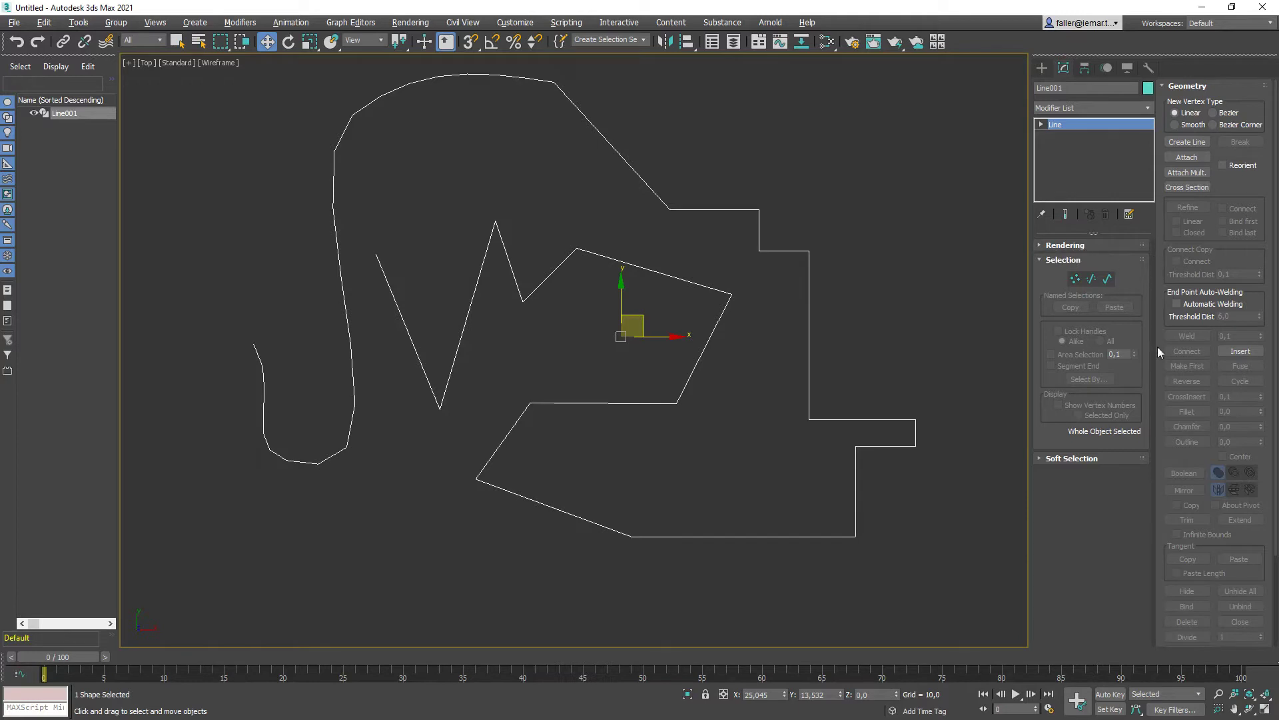
pyautogui.scroll(-3, 1201, 441)
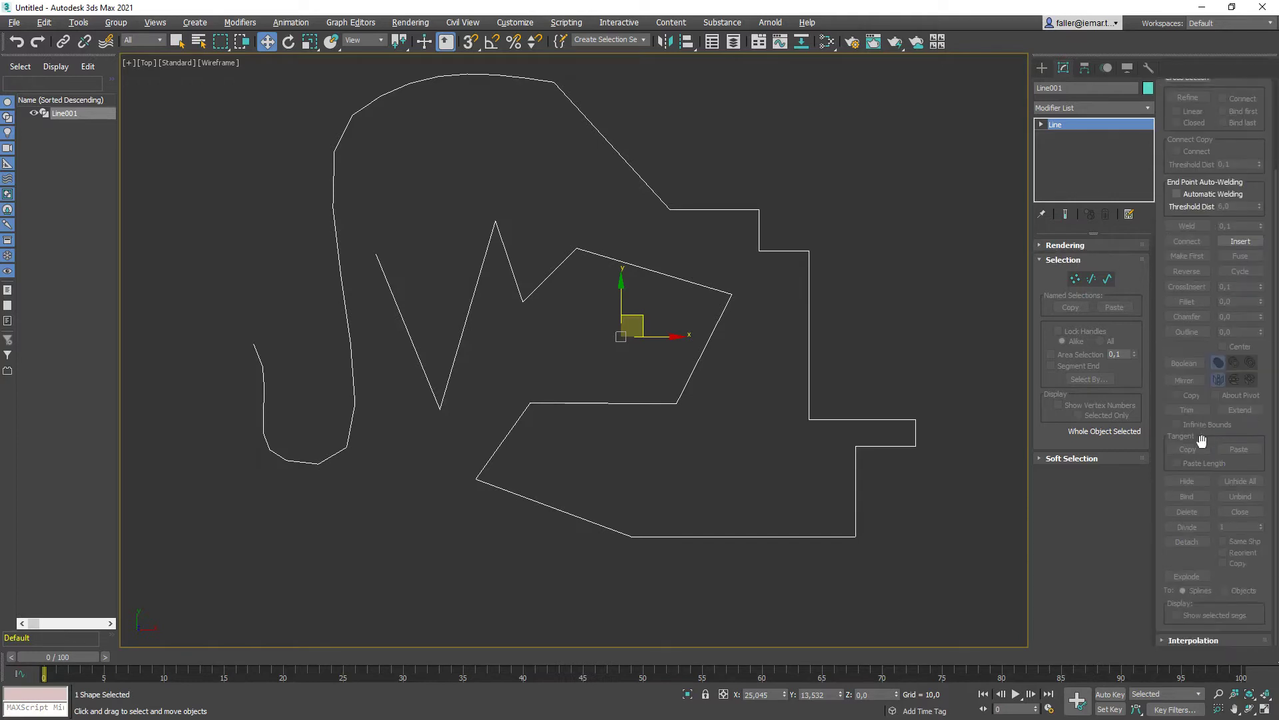
# Place the Interpolation settings directly below Rendering and set the line's interpolation steps to 6.
pyautogui.click(1161, 641)
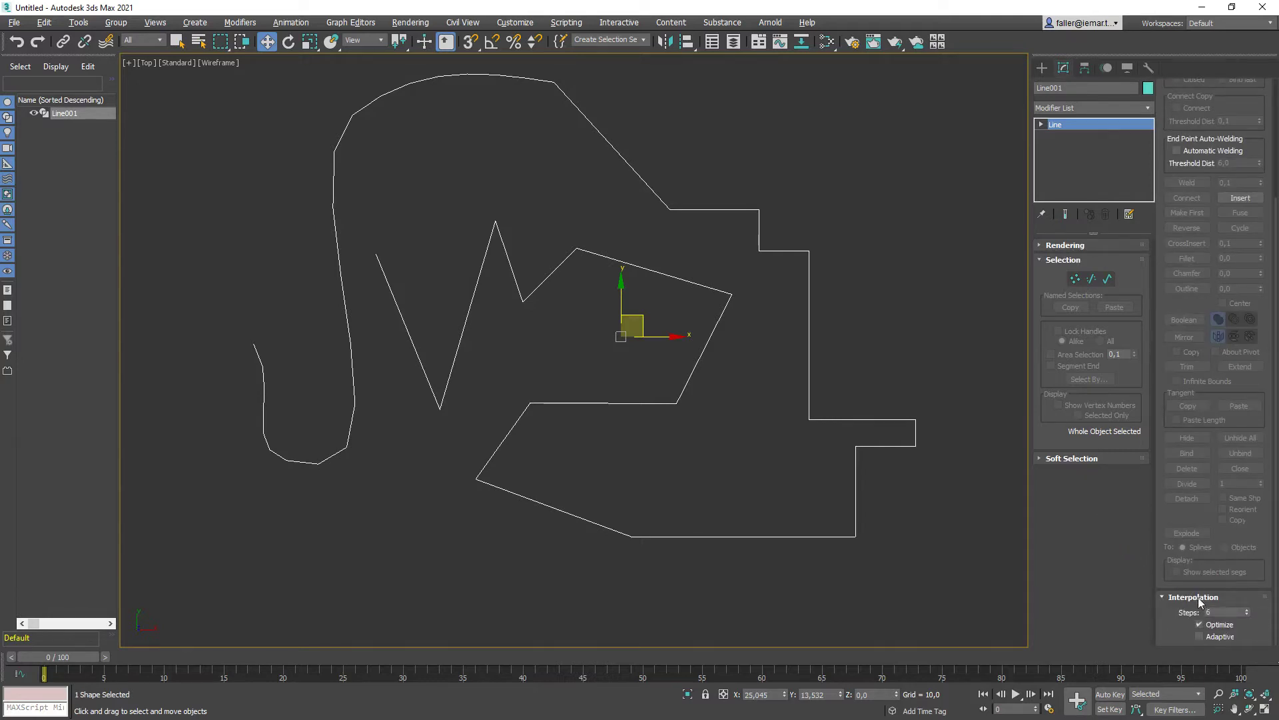
pyautogui.moveTo(1267, 601); pyautogui.dragTo(1139, 265)
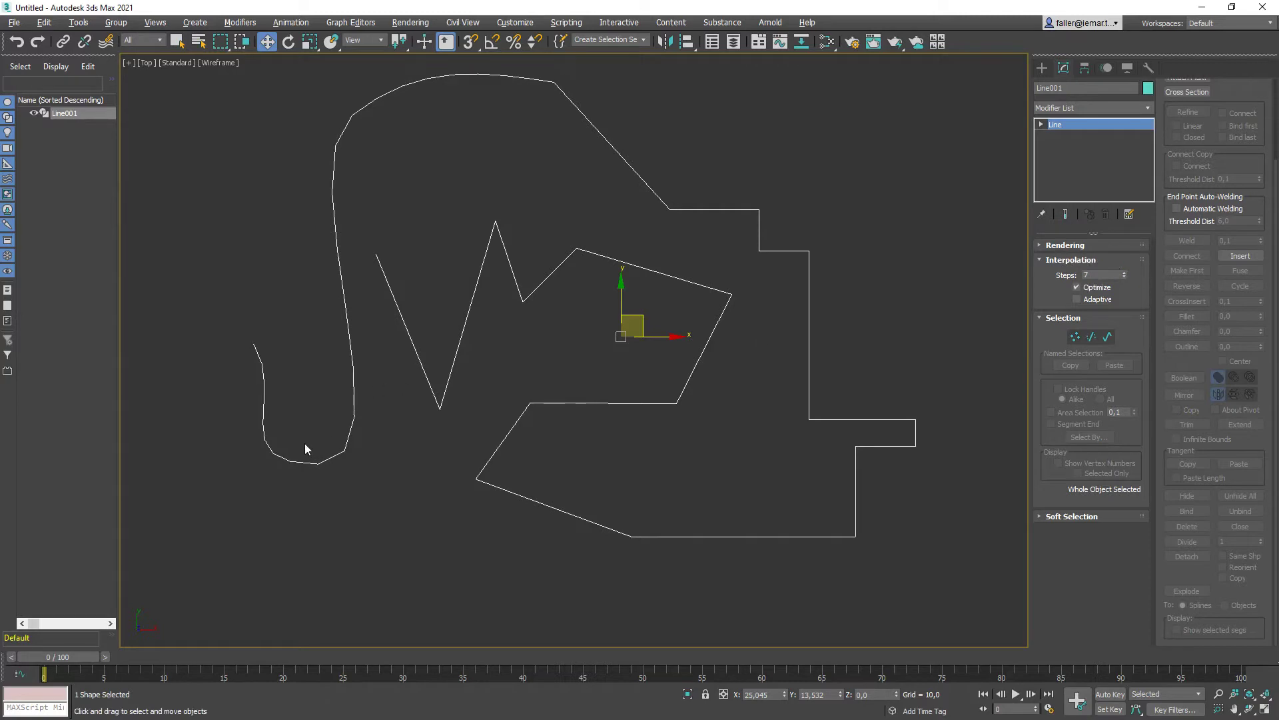
pyautogui.click(1123, 271)
pyautogui.moveTo(1100, 274); pyautogui.dragTo(1053, 275)
pyautogui.press('Return')
# Enable Adaptive interpolation for the line, toggling it off and on to compare the curve's smoothness, and leave it enabled.
pyautogui.click(1077, 300)
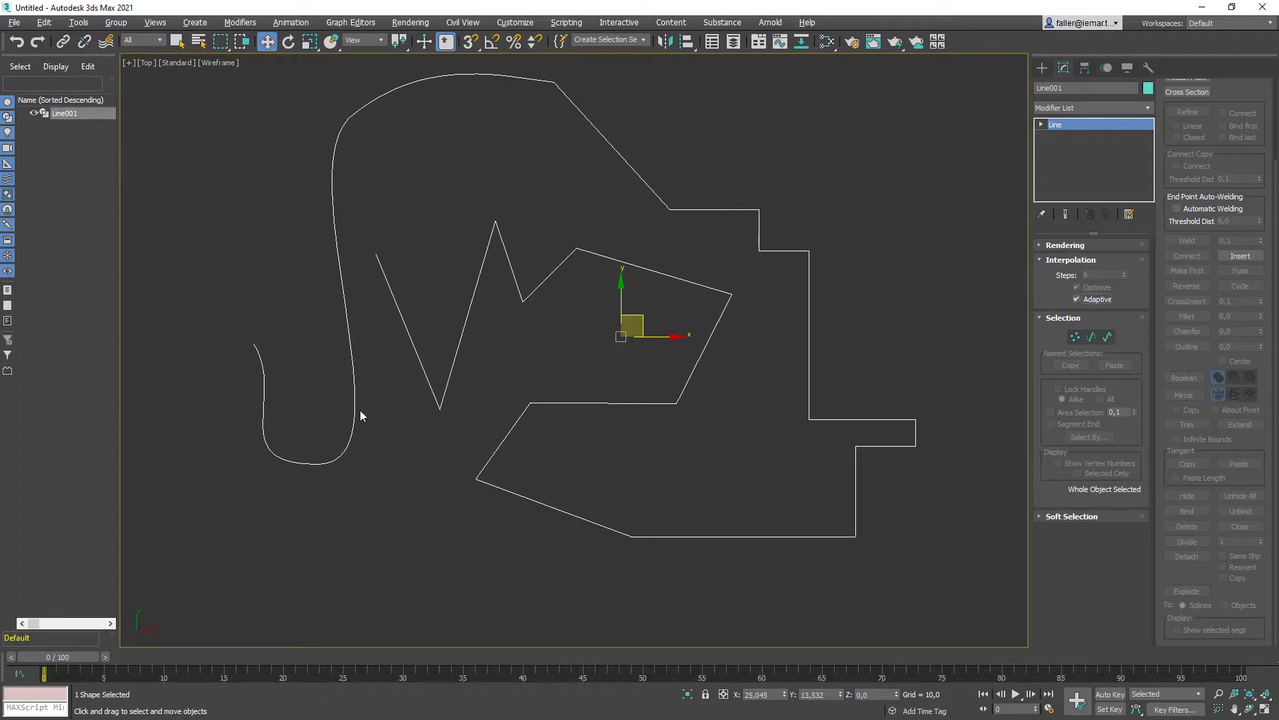
pyautogui.scroll(8, 333, 470)
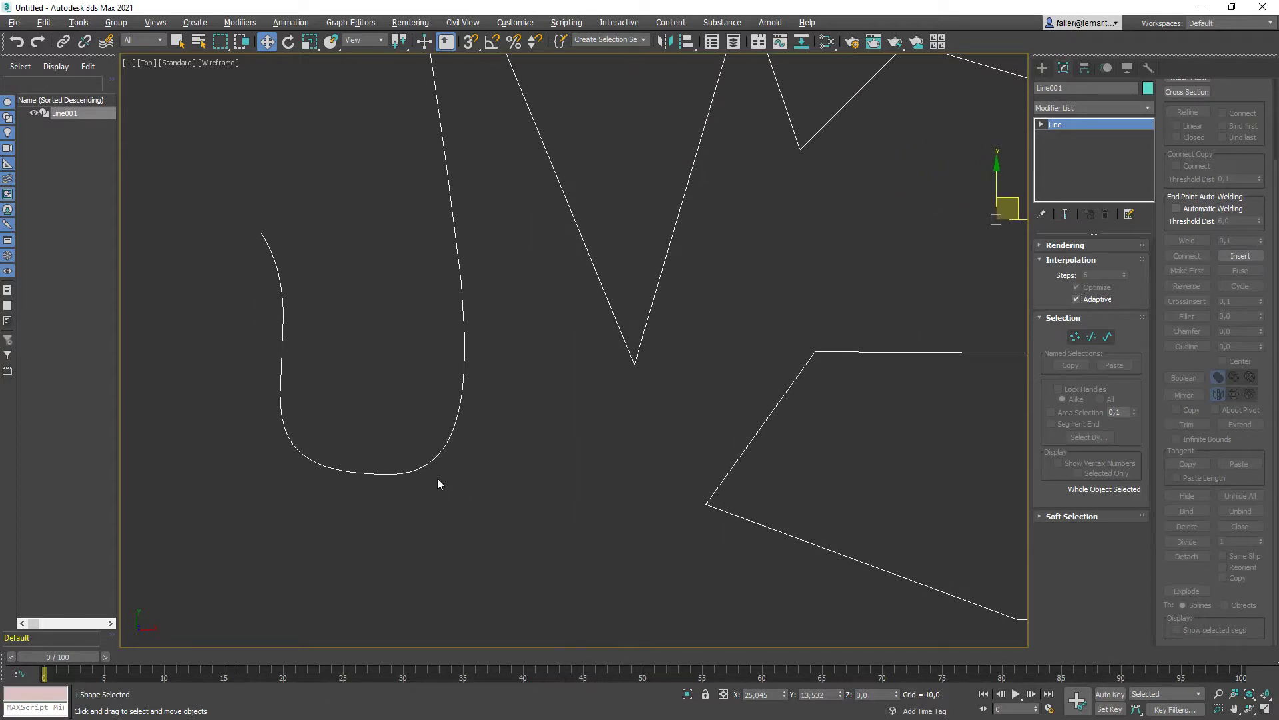
pyautogui.moveTo(437, 478); pyautogui.dragTo(504, 537, button='middle')
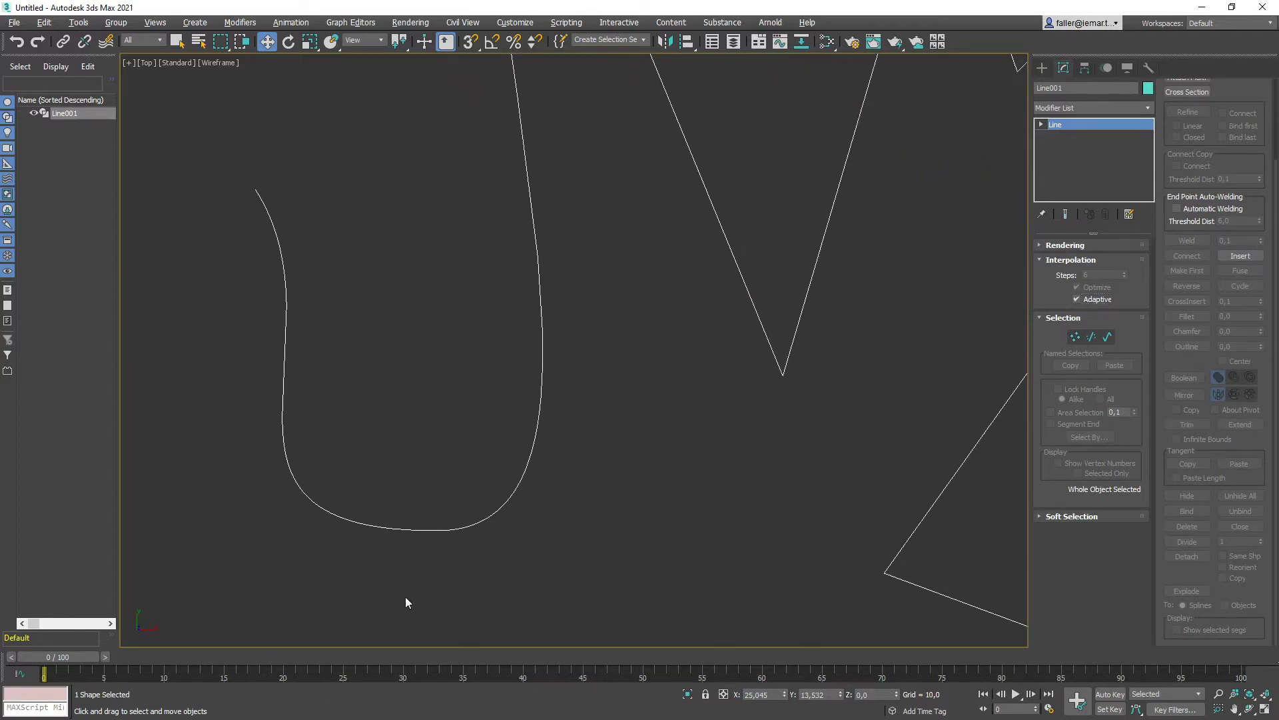
pyautogui.click(1077, 299)
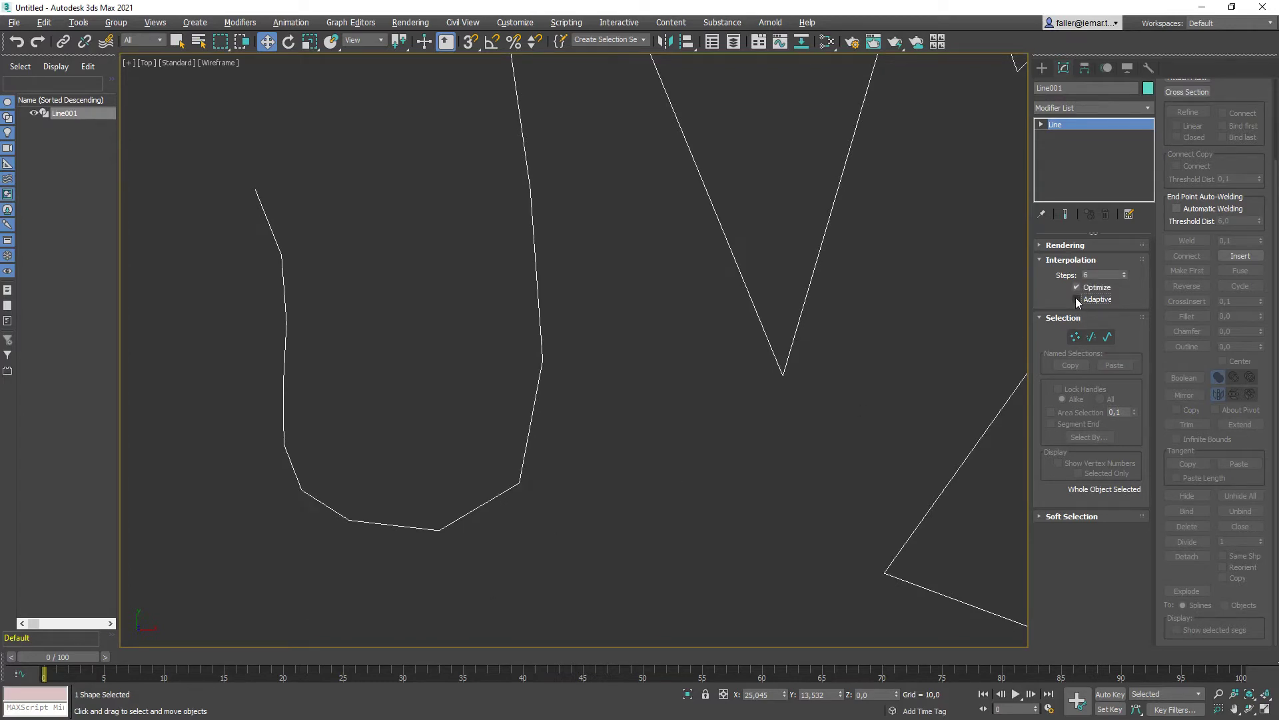
pyautogui.click(1077, 299)
pyautogui.click(1077, 300)
pyautogui.click(1077, 300)
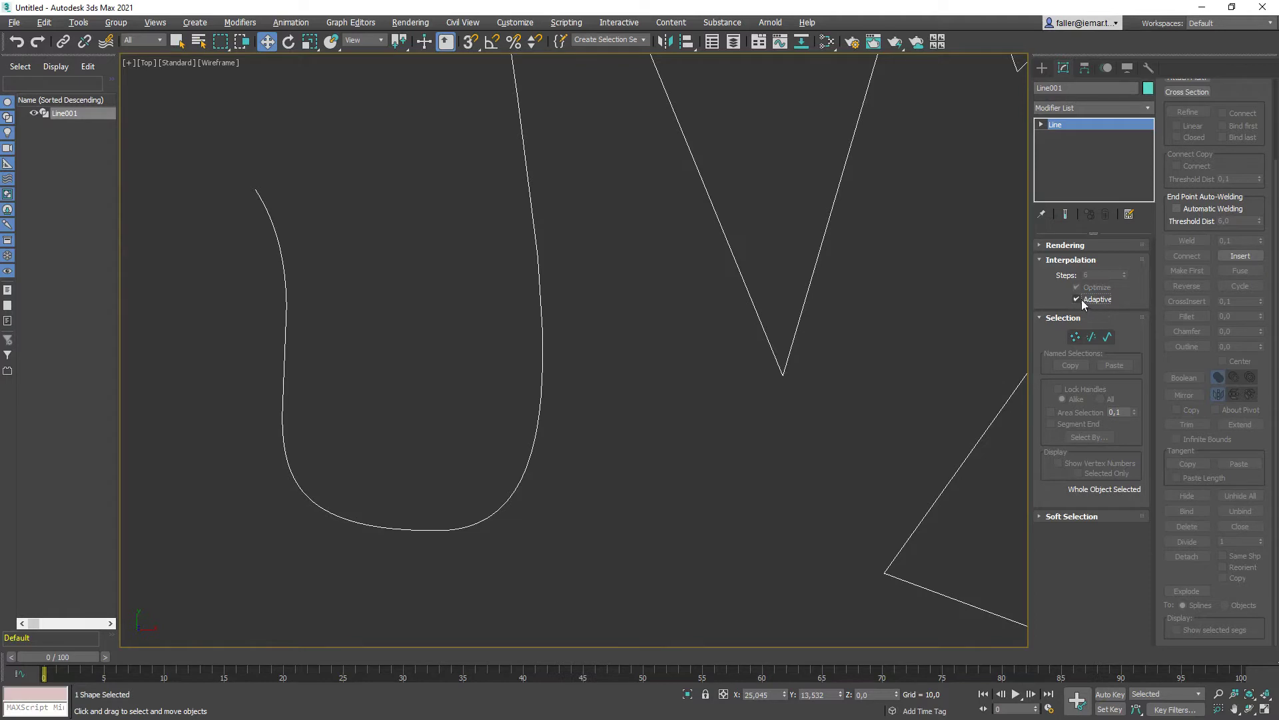
# Deselect the line and bring up the spline creation options.
pyautogui.click(794, 525)
pyautogui.moveTo(795, 525); pyautogui.dragTo(694, 514, button='middle')
pyautogui.scroll(-5, 694, 513)
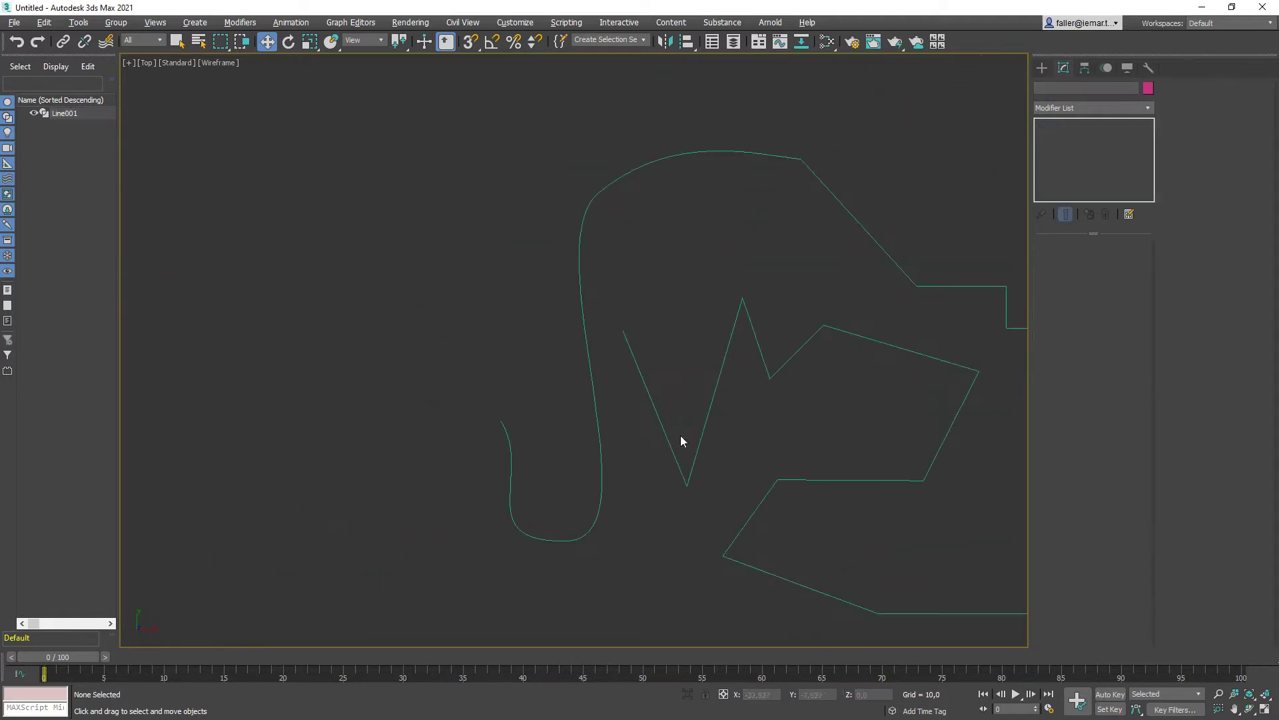
pyautogui.click(1040, 67)
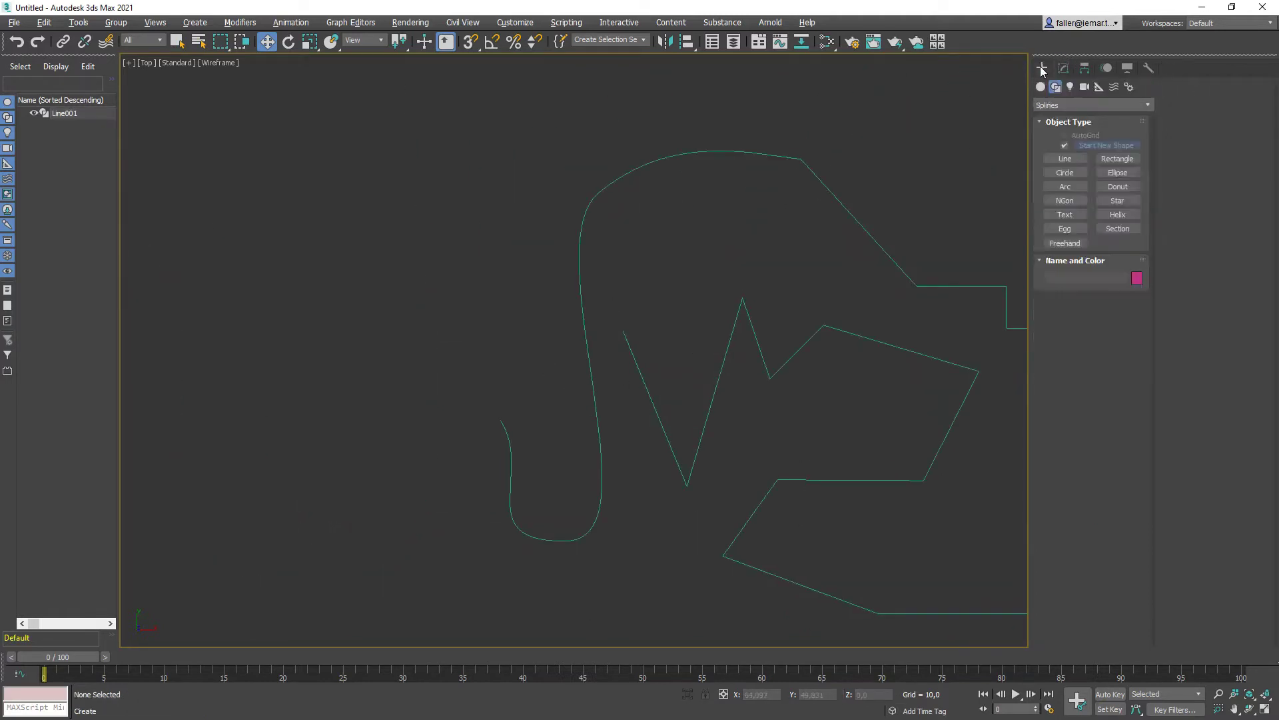
# Draw an open, smoothly curved line of Bezier points looping around the lower end of the existing curve.
pyautogui.click(1066, 160)
pyautogui.moveTo(530, 396); pyautogui.dragTo(543, 383)
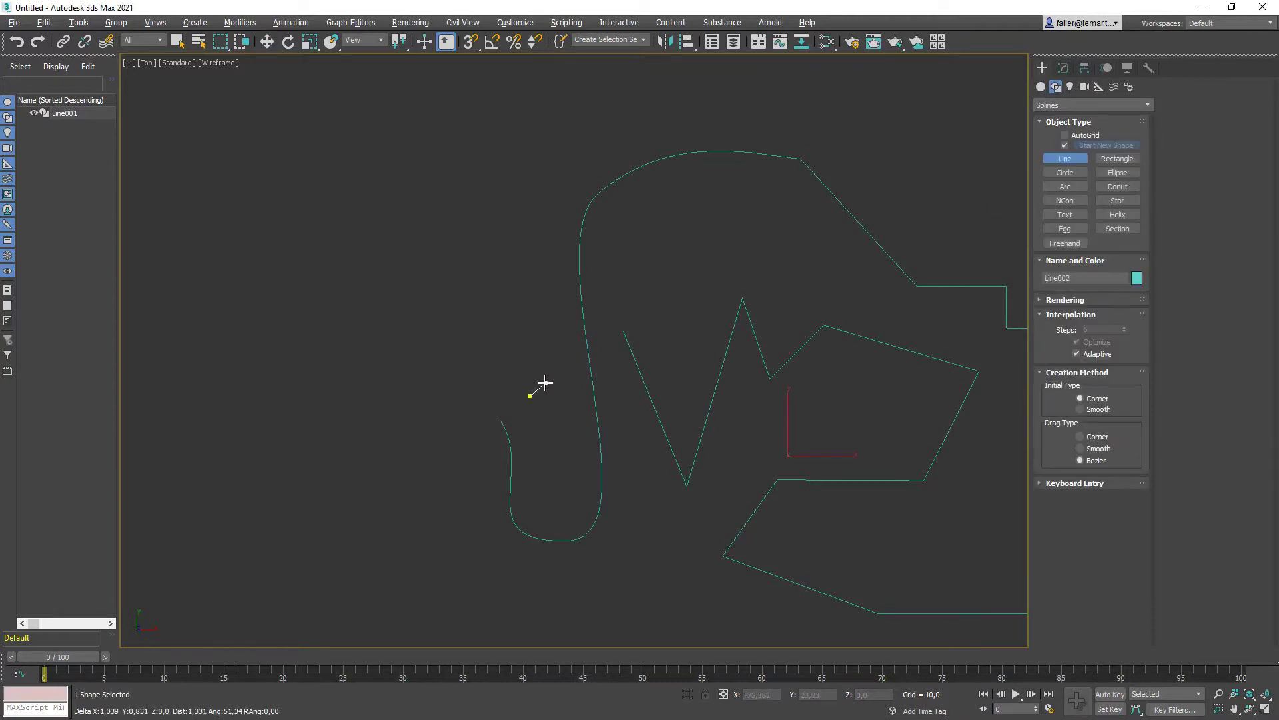
pyautogui.click(505, 327)
pyautogui.click(425, 438)
pyautogui.click(435, 378)
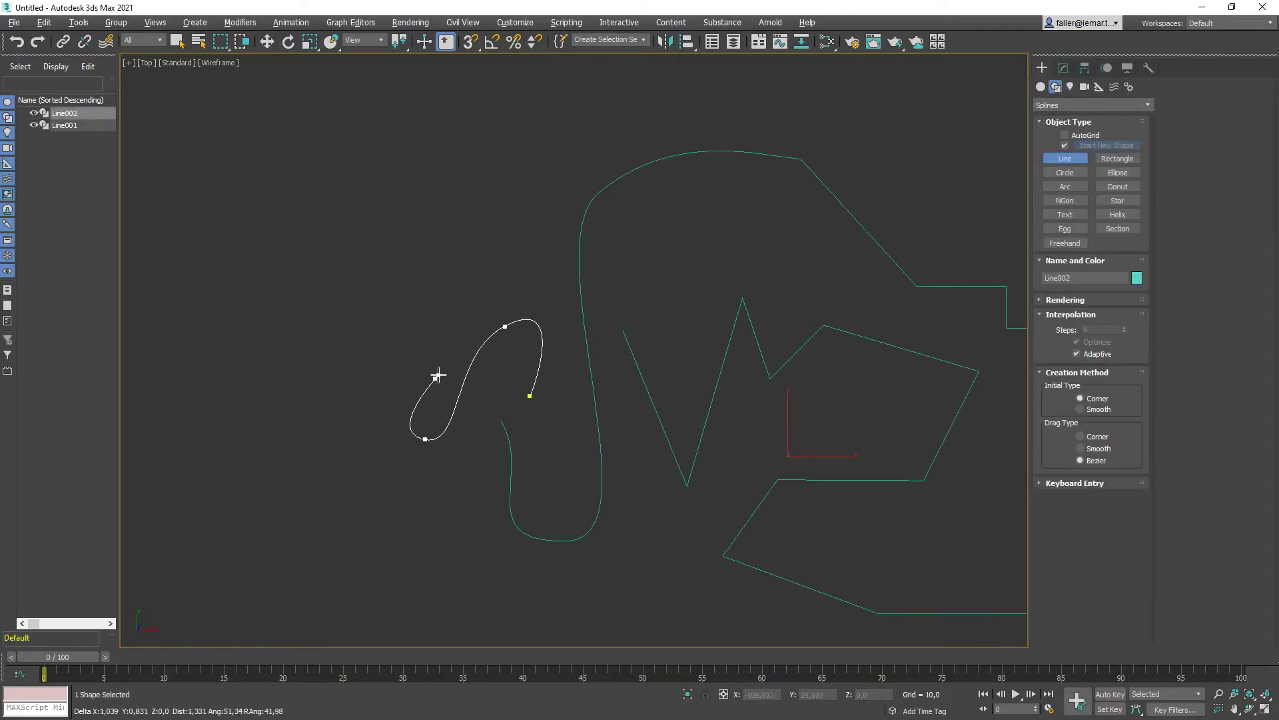
pyautogui.click(343, 306)
pyautogui.click(406, 583)
pyautogui.click(510, 620)
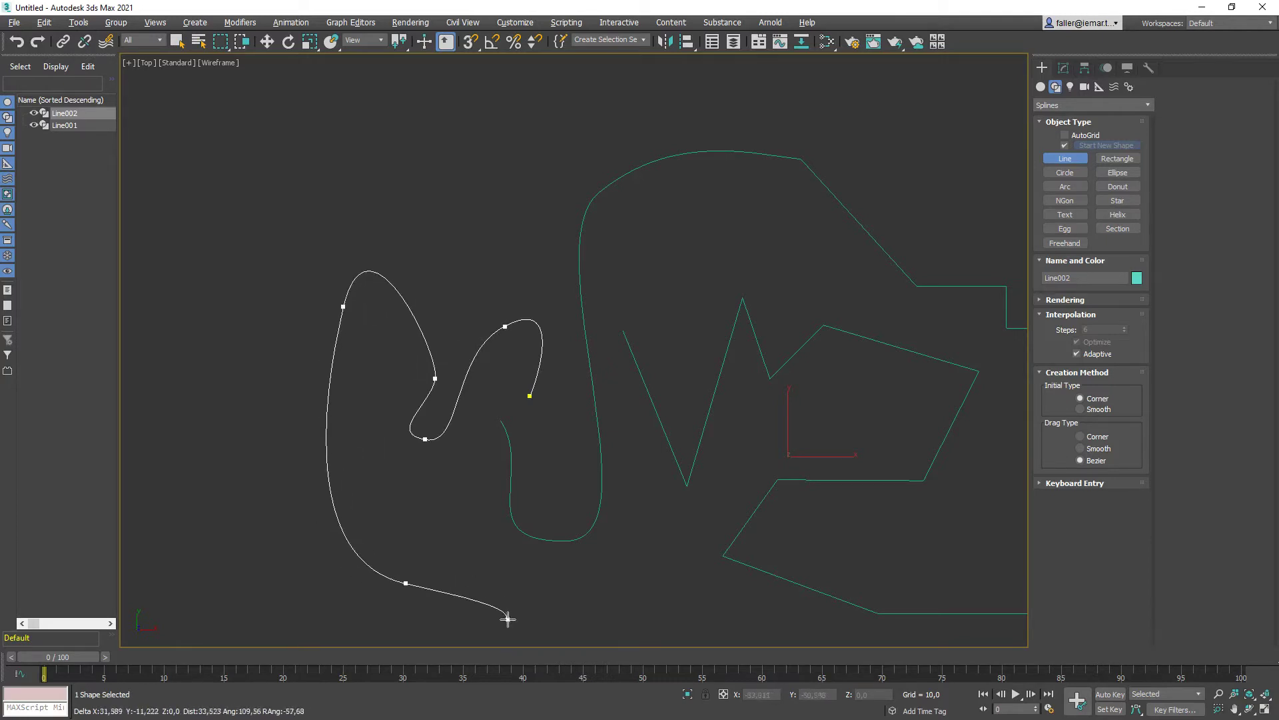
pyautogui.click(670, 533)
pyautogui.click(646, 461)
pyautogui.rightClick(637, 541)
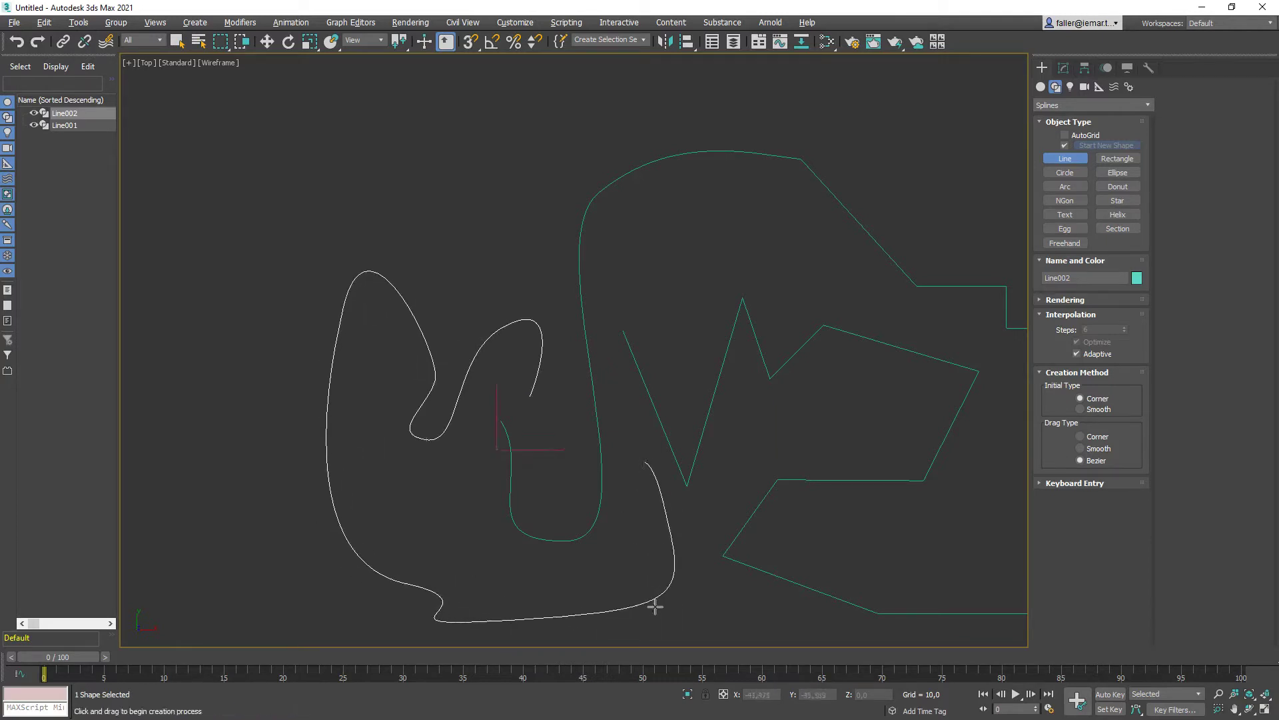
# Check the new curved line's interpolation settings and delete that line.
pyautogui.scroll(5, 372, 362)
pyautogui.scroll(-5, 514, 357)
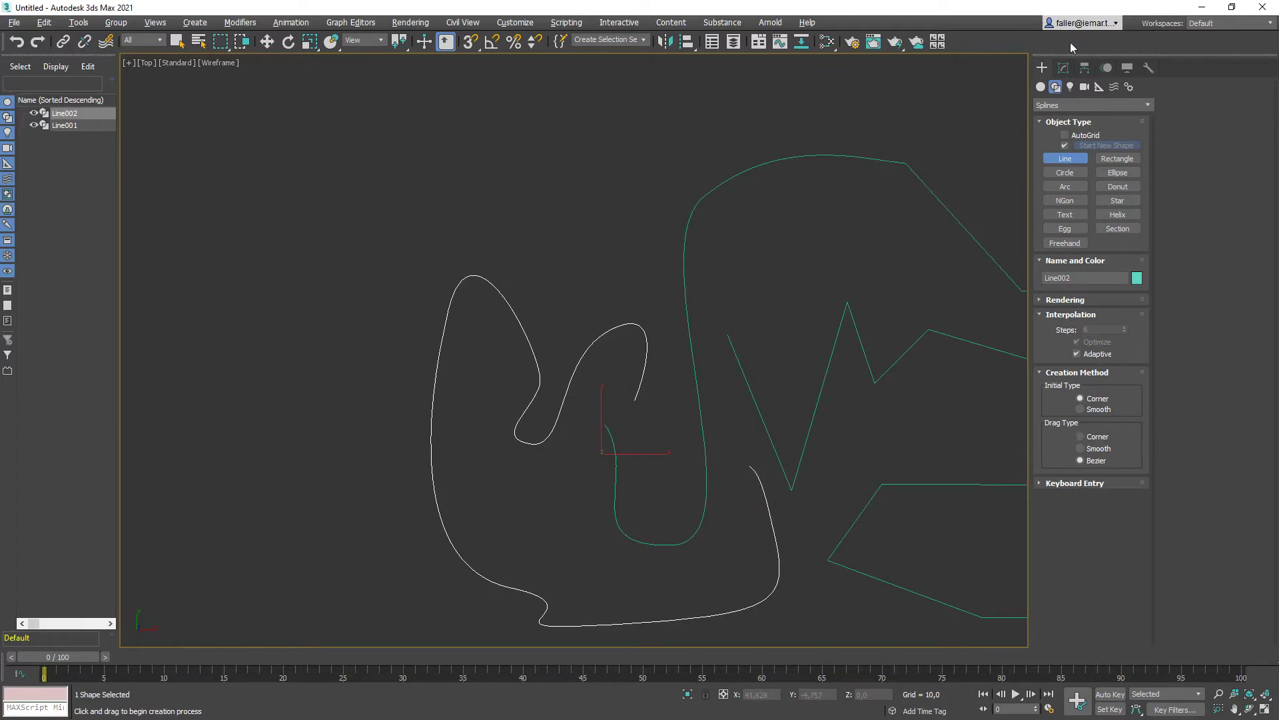
pyautogui.click(1064, 68)
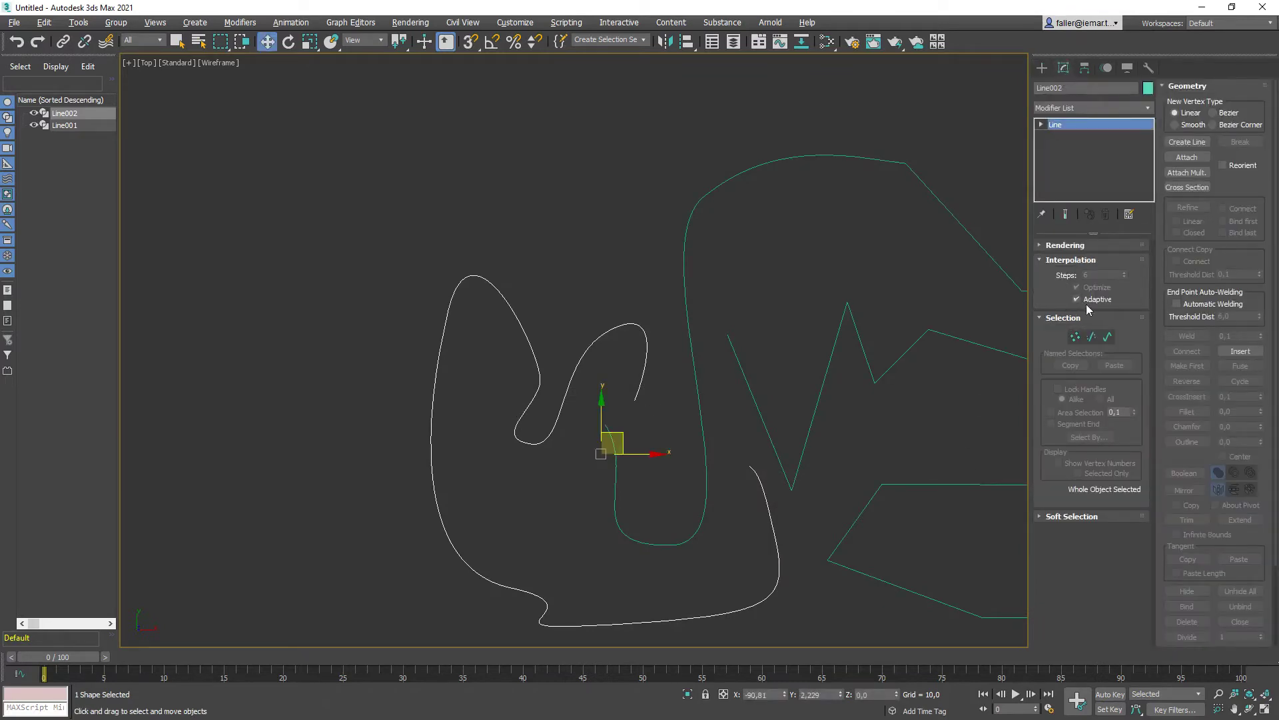
pyautogui.press('Delete')
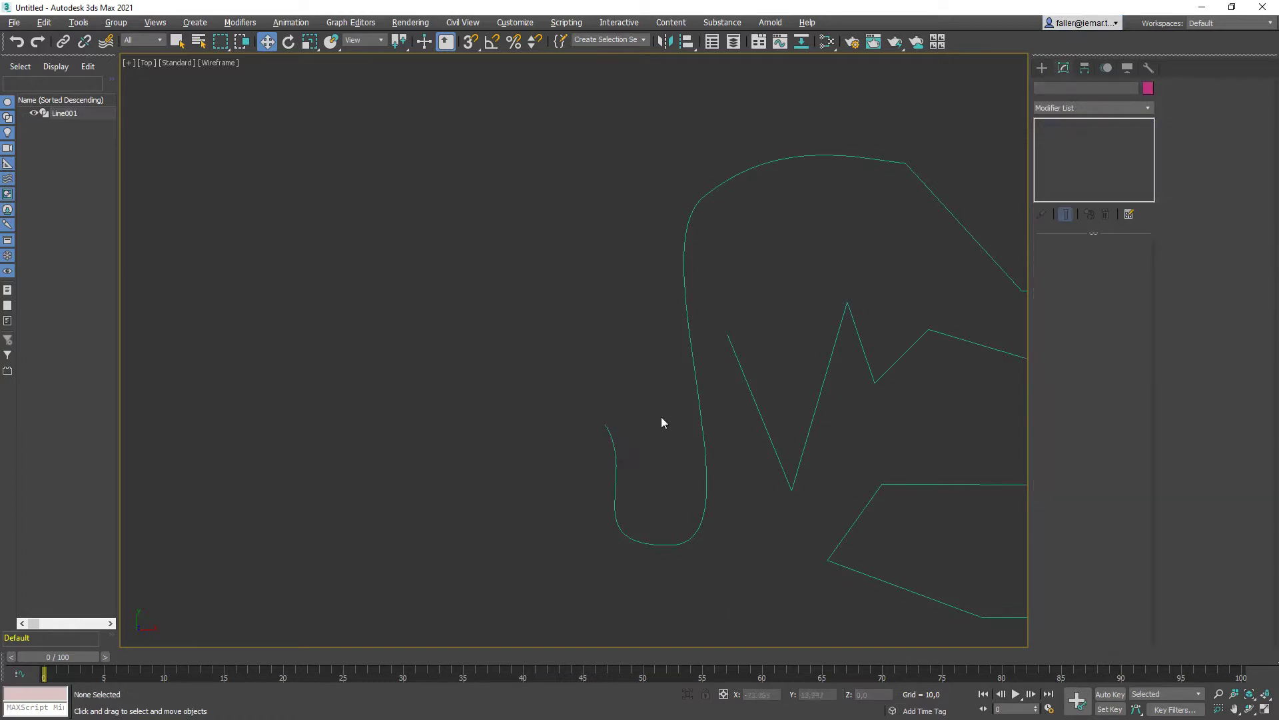
# Start a new line beside the stepped part of the existing line, placing eight corner points in a zigzag.
pyautogui.moveTo(660, 417); pyautogui.dragTo(326, 326, button='middle')
pyautogui.scroll(-2, 330, 327)
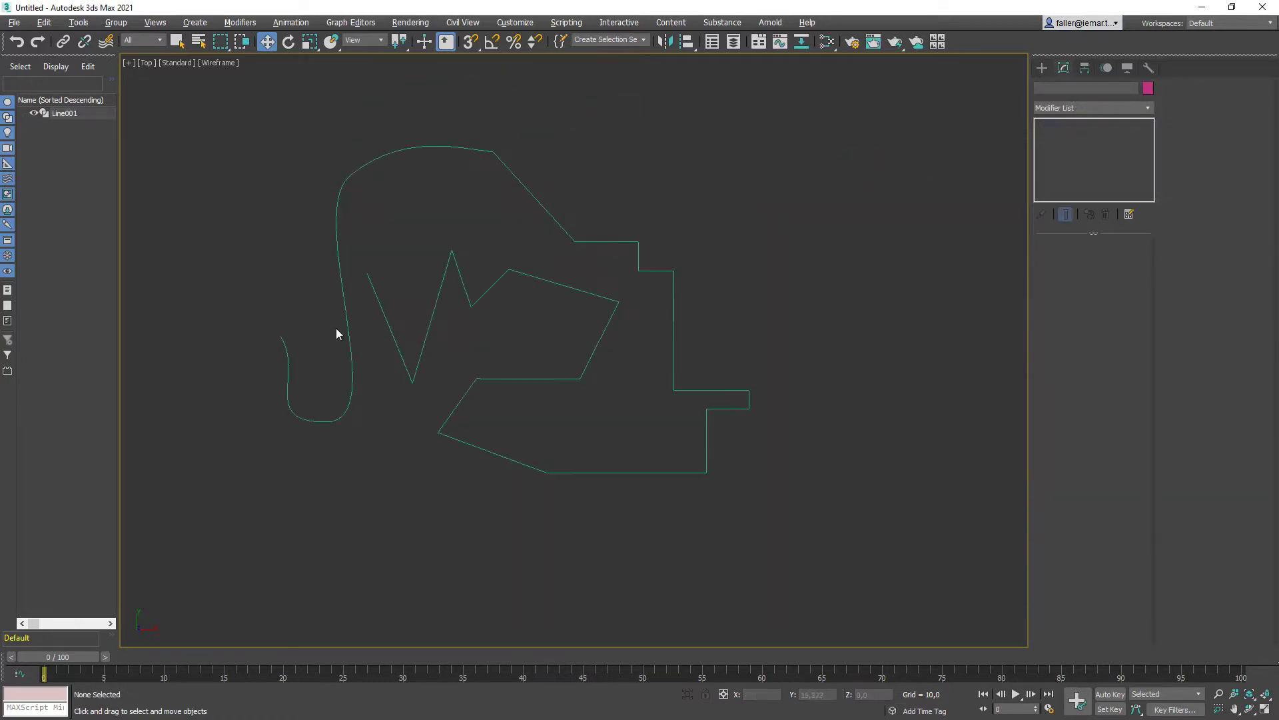
pyautogui.click(1042, 68)
pyautogui.click(1065, 159)
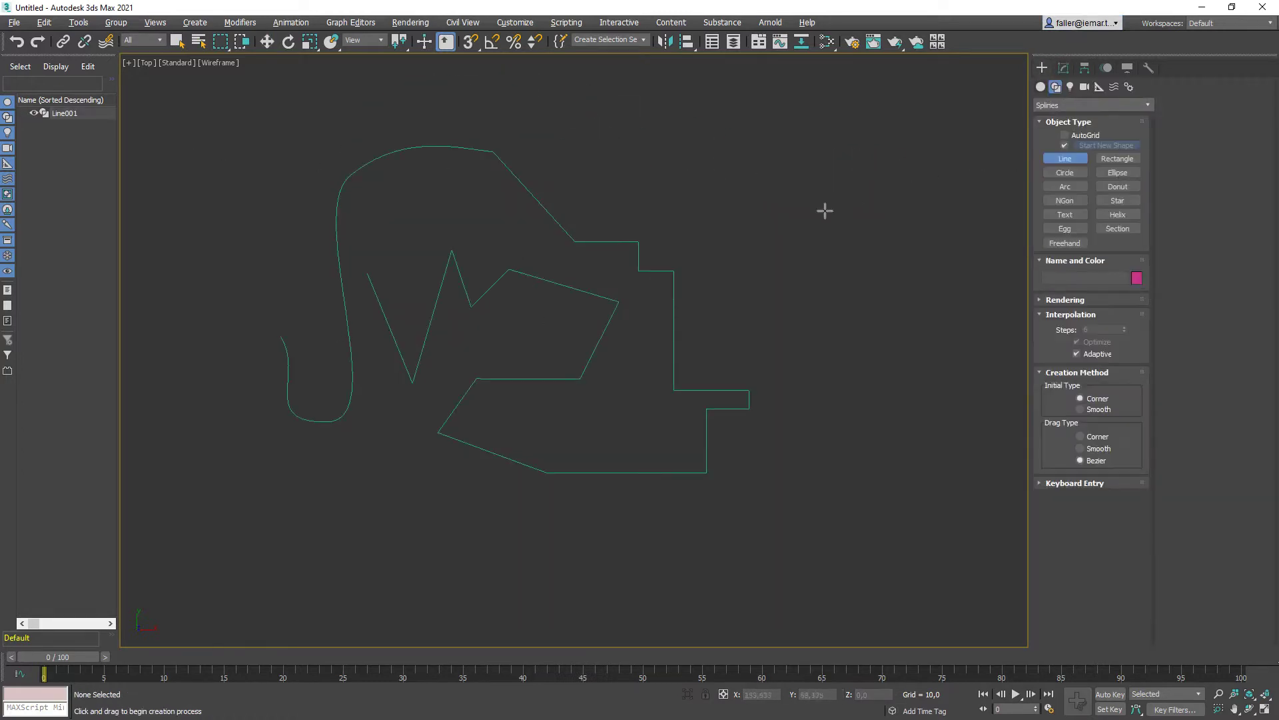
pyautogui.click(627, 160)
pyautogui.click(753, 228)
pyautogui.click(731, 264)
pyautogui.click(789, 275)
pyautogui.click(754, 326)
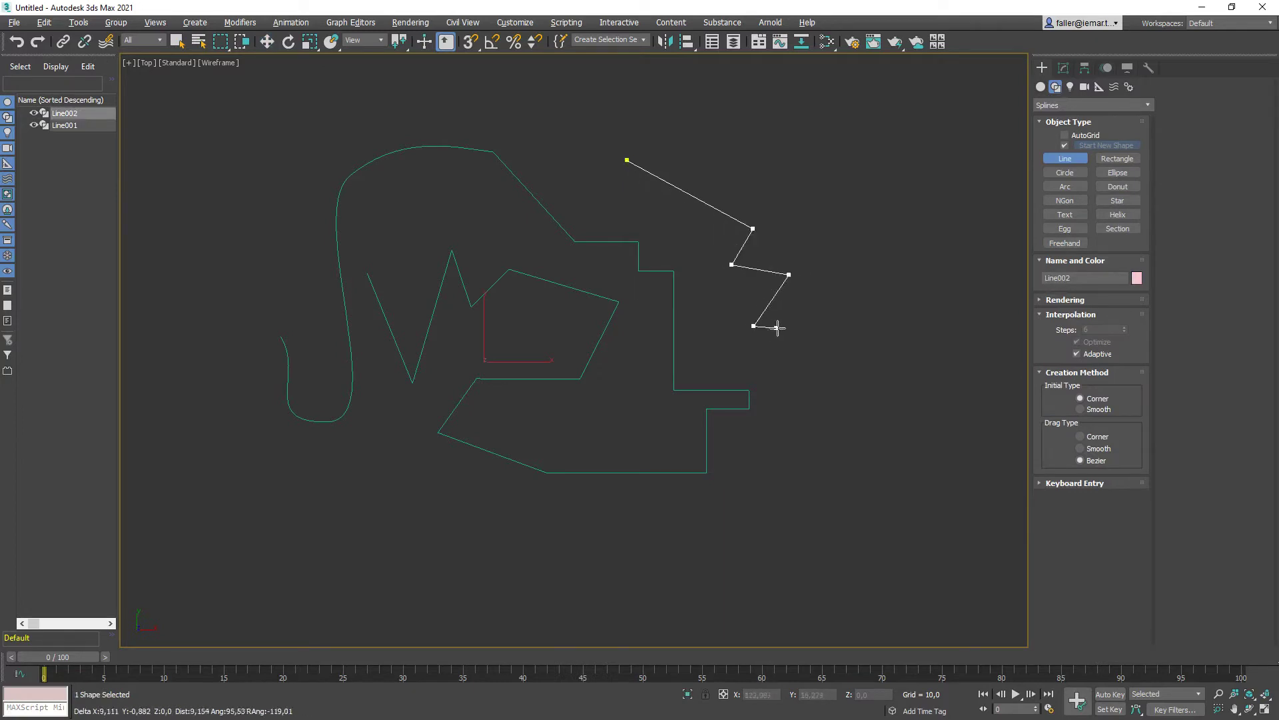
pyautogui.click(793, 328)
pyautogui.click(631, 403)
pyautogui.click(832, 438)
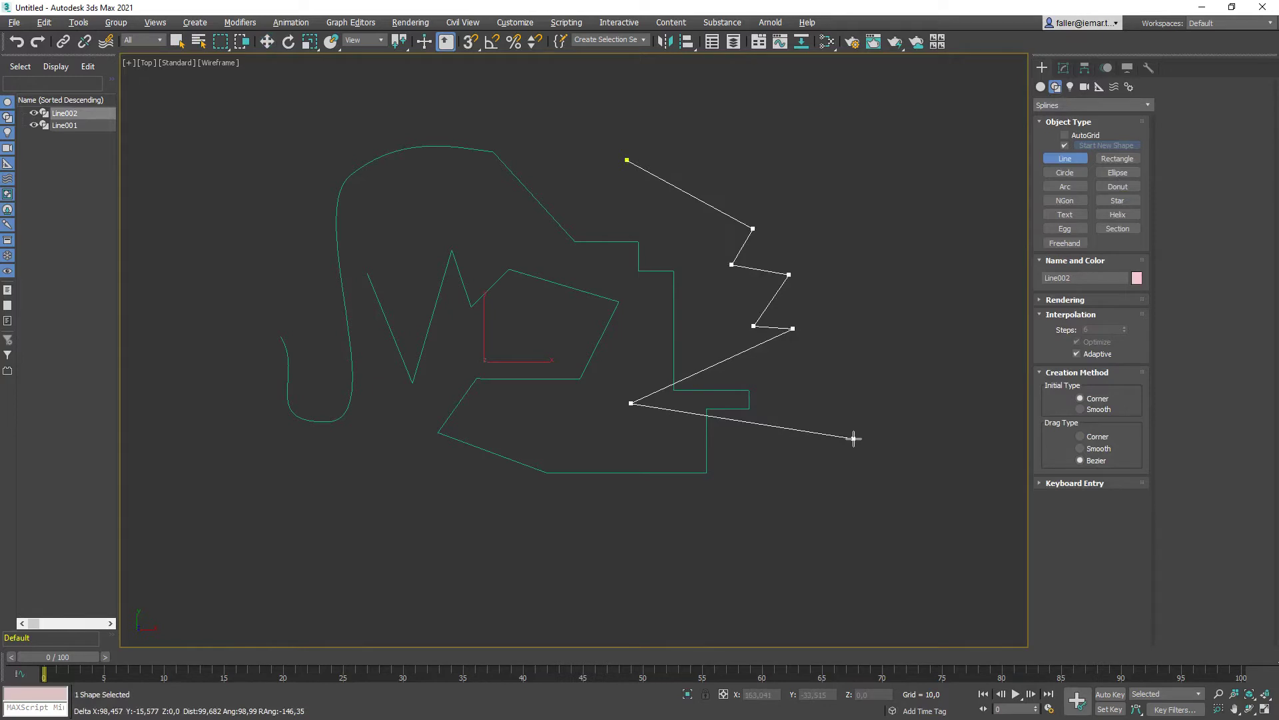
# Remove the latest points of the unfinished zigzag line one by one, back to its second point.
pyautogui.press('BackSpace')
pyautogui.press('BackSpace')
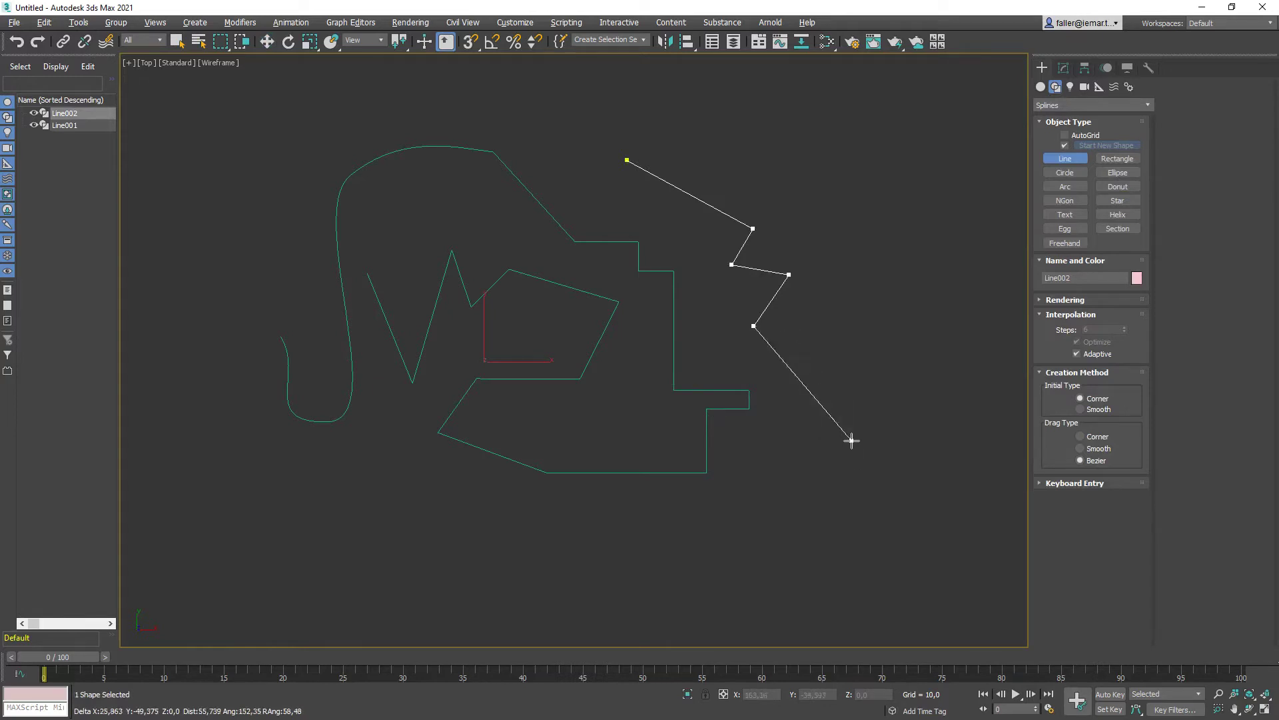
pyautogui.press('BackSpace')
pyautogui.press('BackSpace')
pyautogui.press('BackSpace')
# Continue the line with new corner points and remove the latest ones, back to its third point.
pyautogui.click(731, 304)
pyautogui.click(823, 305)
pyautogui.click(793, 392)
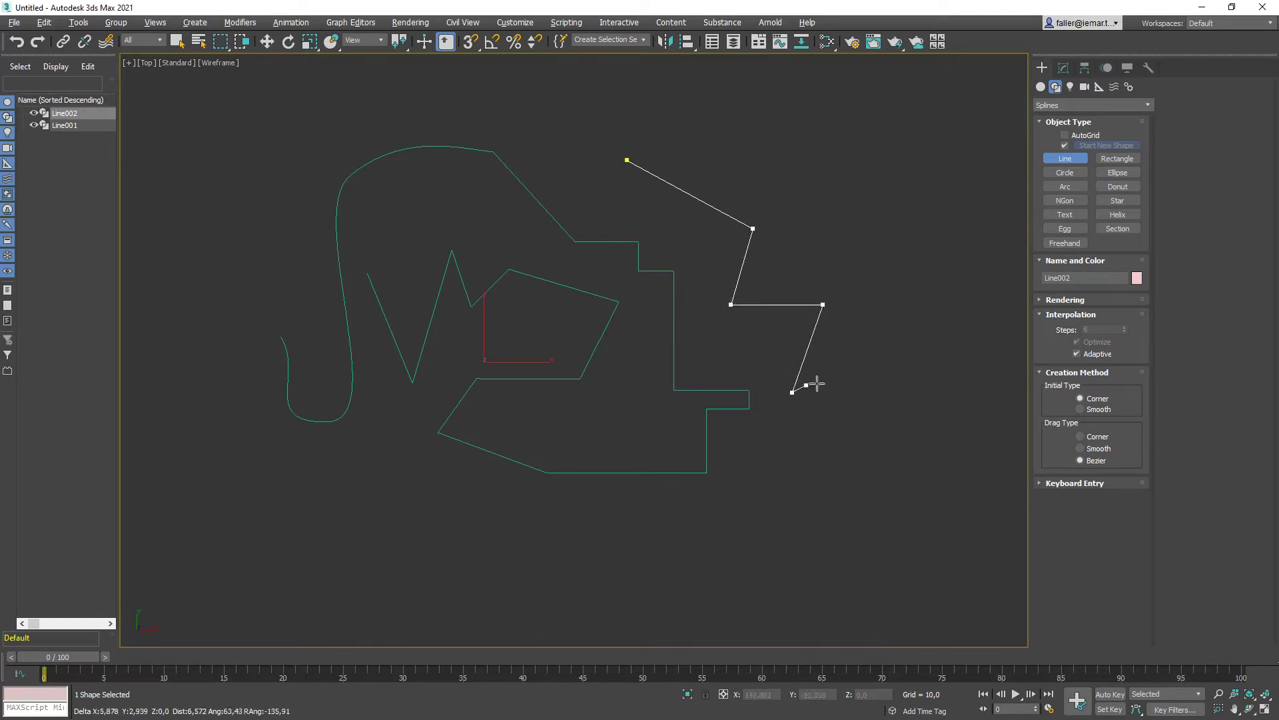
pyautogui.click(867, 380)
pyautogui.press('BackSpace')
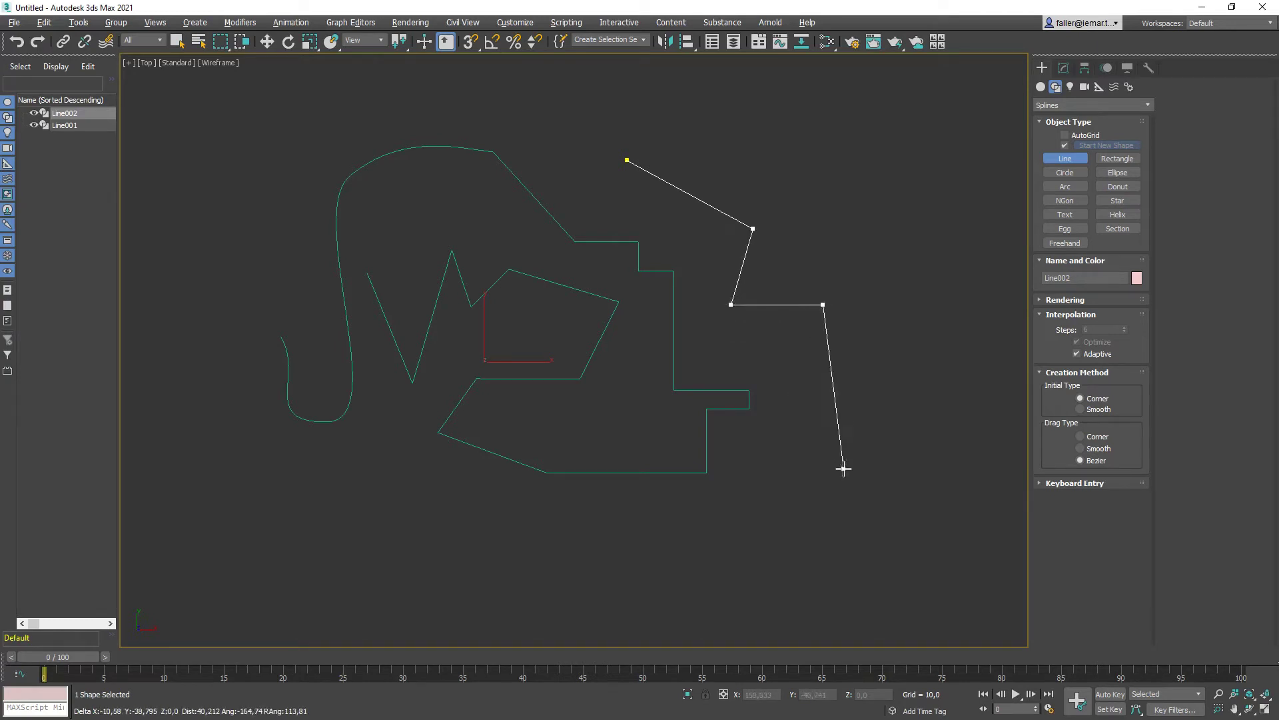
pyautogui.press('BackSpace')
# Extend the line with three curved Bezier points in a descending wave and finish it.
pyautogui.moveTo(860, 341); pyautogui.dragTo(854, 363)
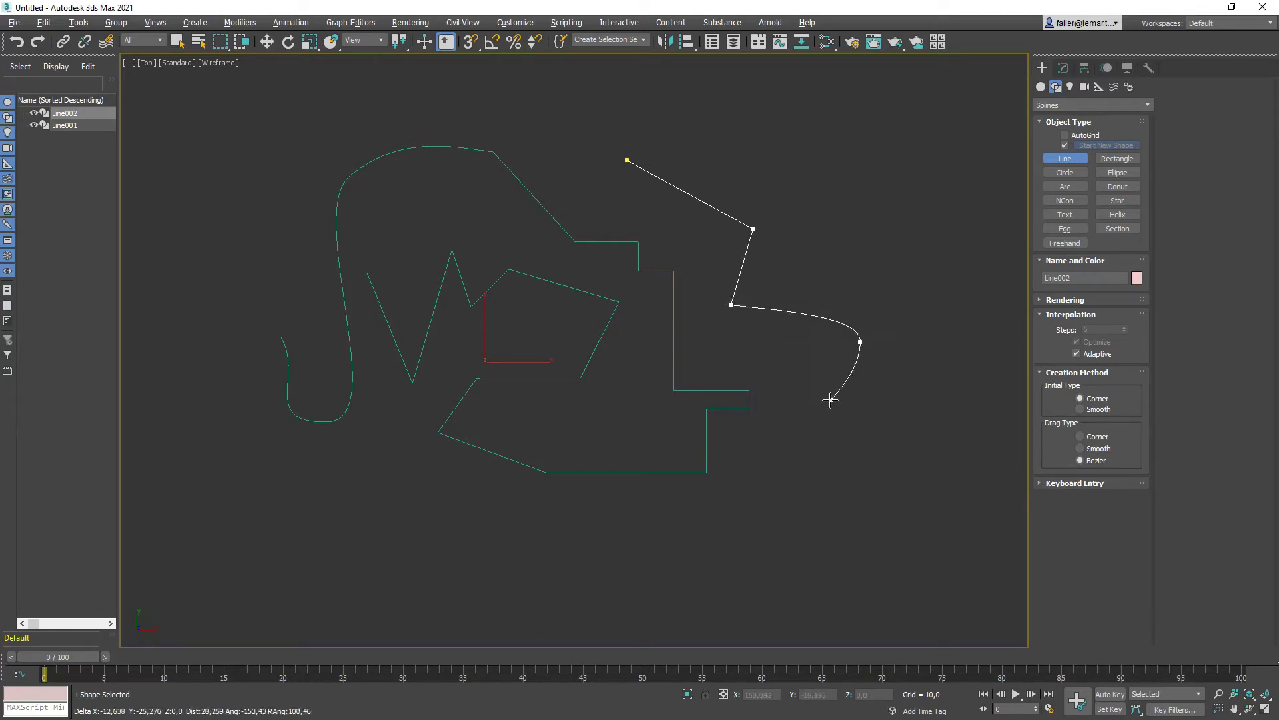
pyautogui.moveTo(811, 411); pyautogui.dragTo(821, 427)
pyautogui.moveTo(889, 464); pyautogui.dragTo(888, 488)
pyautogui.rightClick(782, 489)
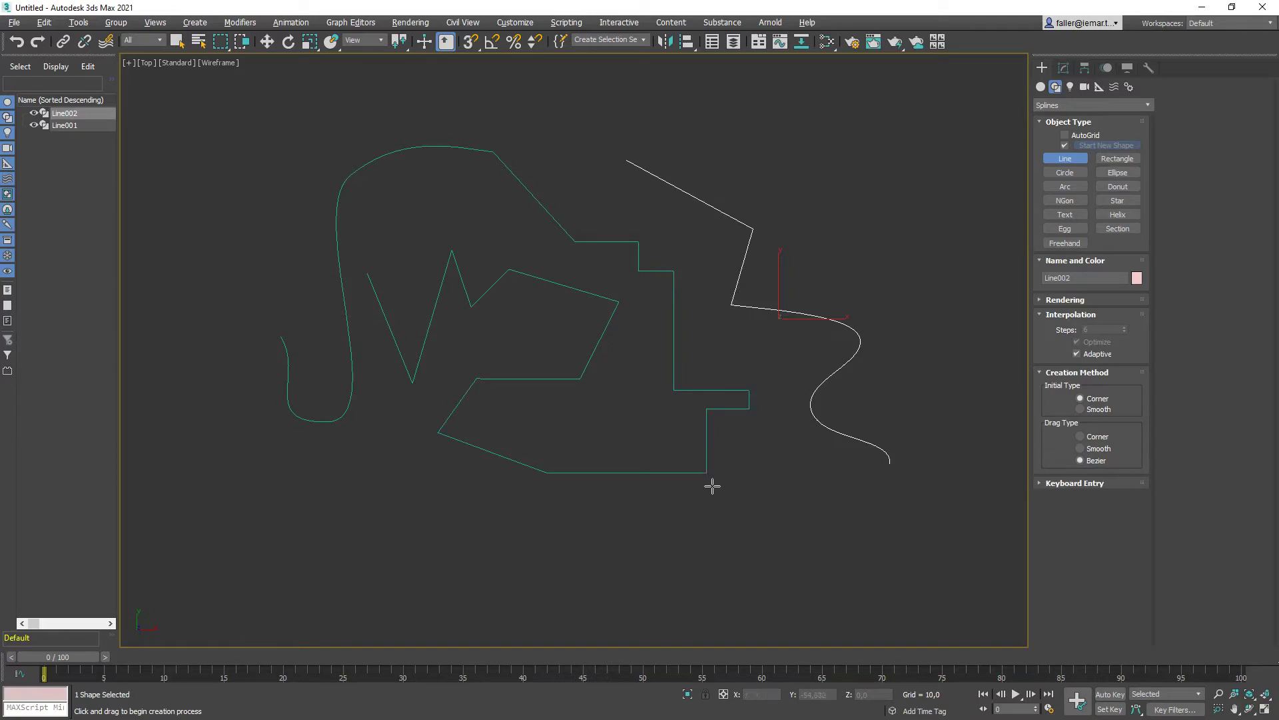
# Select both lines and delete them to empty the scene.
pyautogui.press('w')
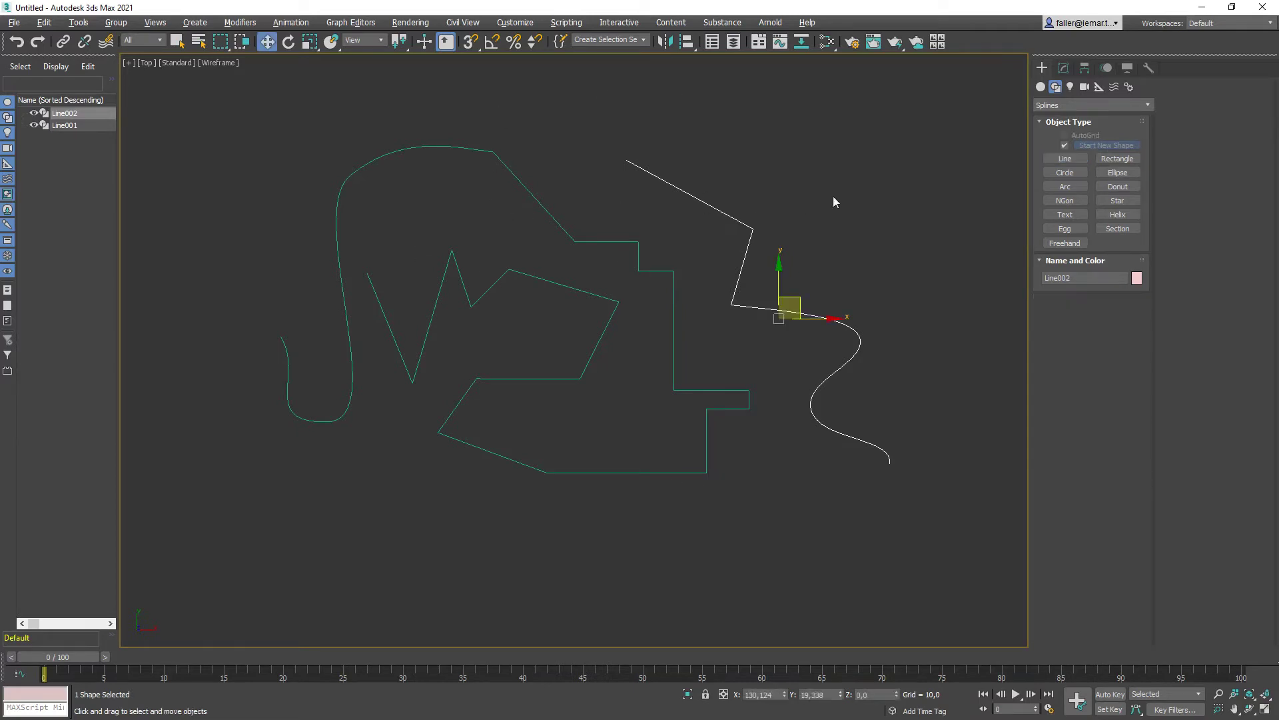
pyautogui.keyDown('ctrl'); pyautogui.click(541, 476); pyautogui.keyUp('ctrl')
pyautogui.press('Delete')
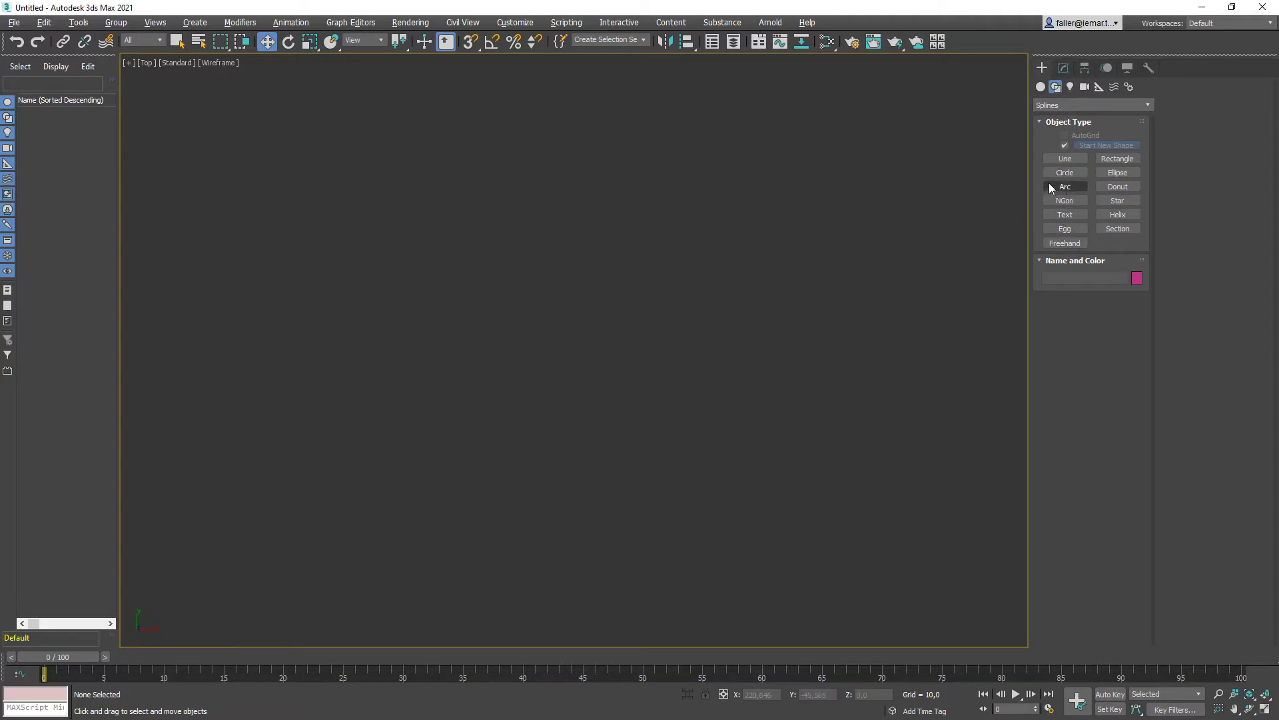
# Draw a circle and, below it to the right, an ellipse about 21.5 long and 53.5 wide.
pyautogui.click(1065, 173)
pyautogui.moveTo(467, 359); pyautogui.dragTo(514, 381)
pyautogui.click(1119, 174)
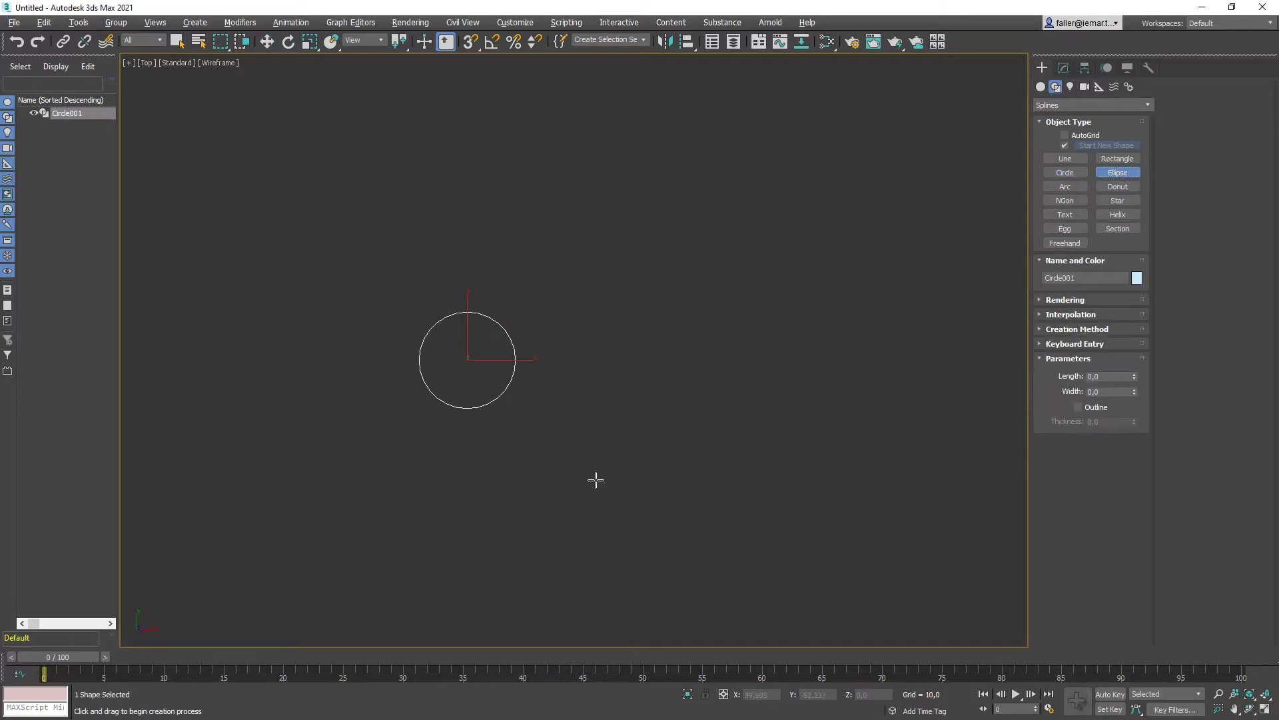
pyautogui.moveTo(593, 487); pyautogui.dragTo(713, 537)
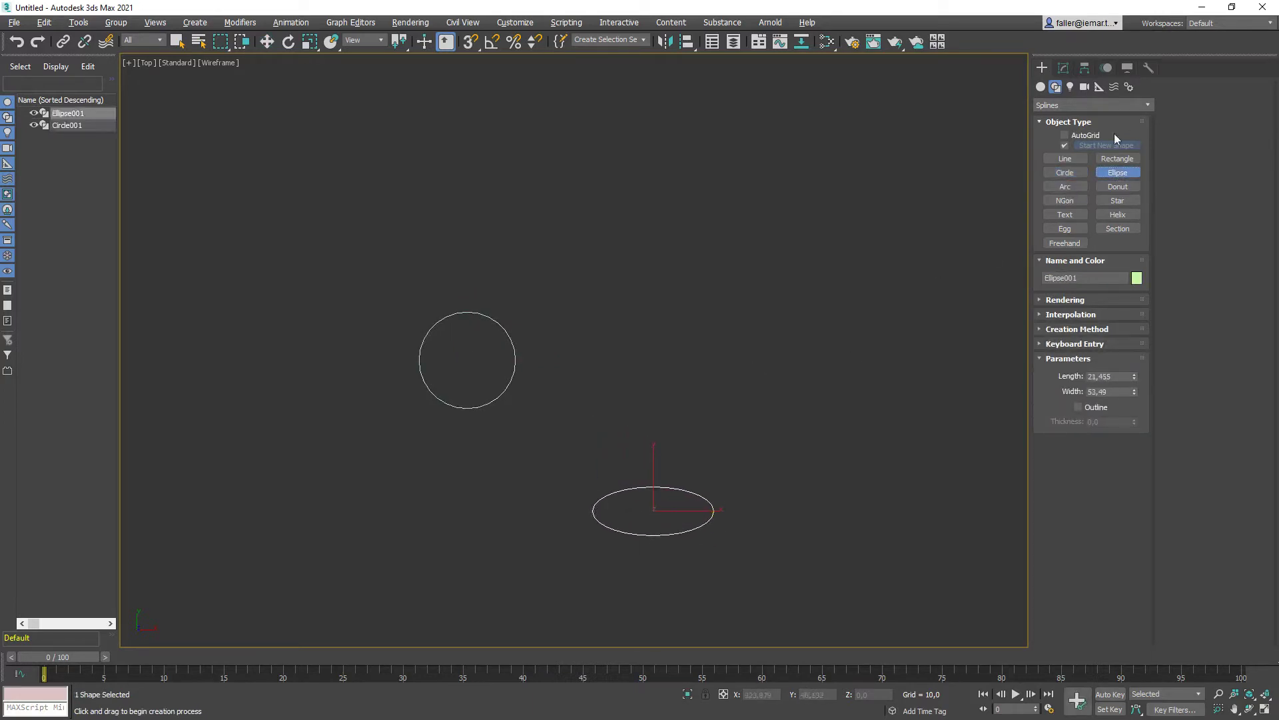
# Draw a rectangle about 28 long and 46 wide above the ellipse and review its parameters.
pyautogui.click(1118, 158)
pyautogui.moveTo(656, 340); pyautogui.dragTo(726, 404)
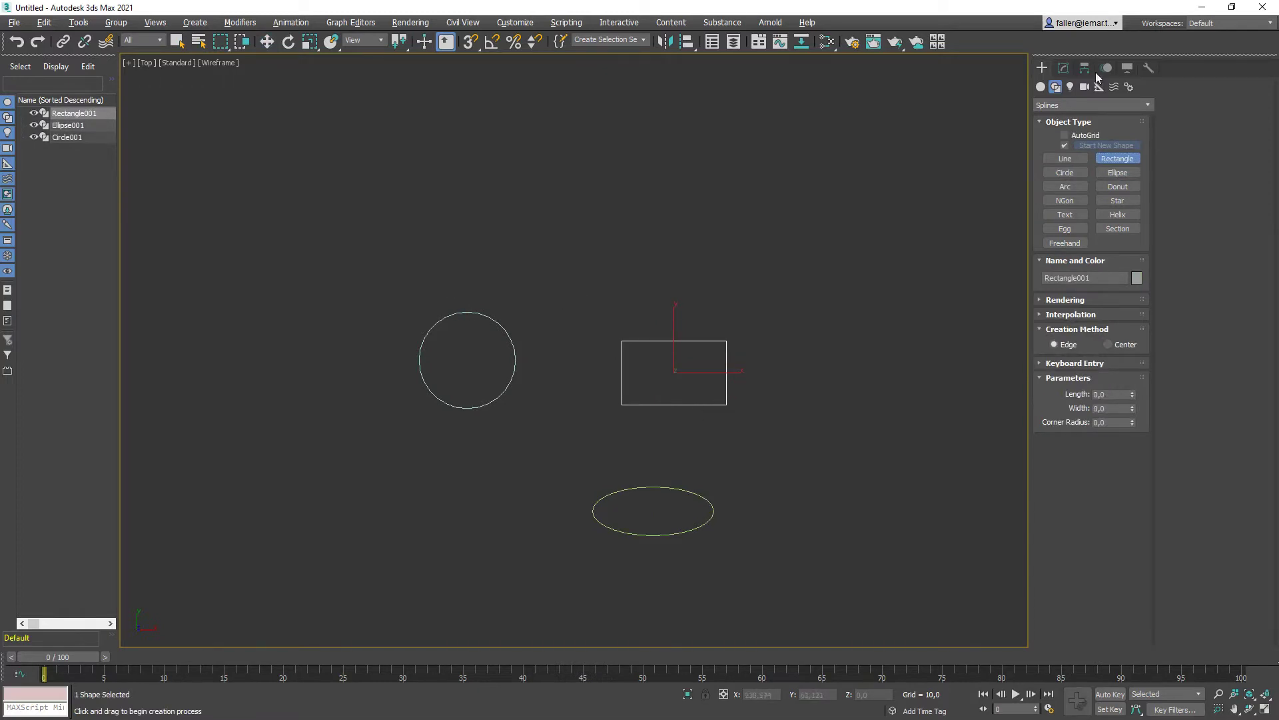
pyautogui.click(1064, 68)
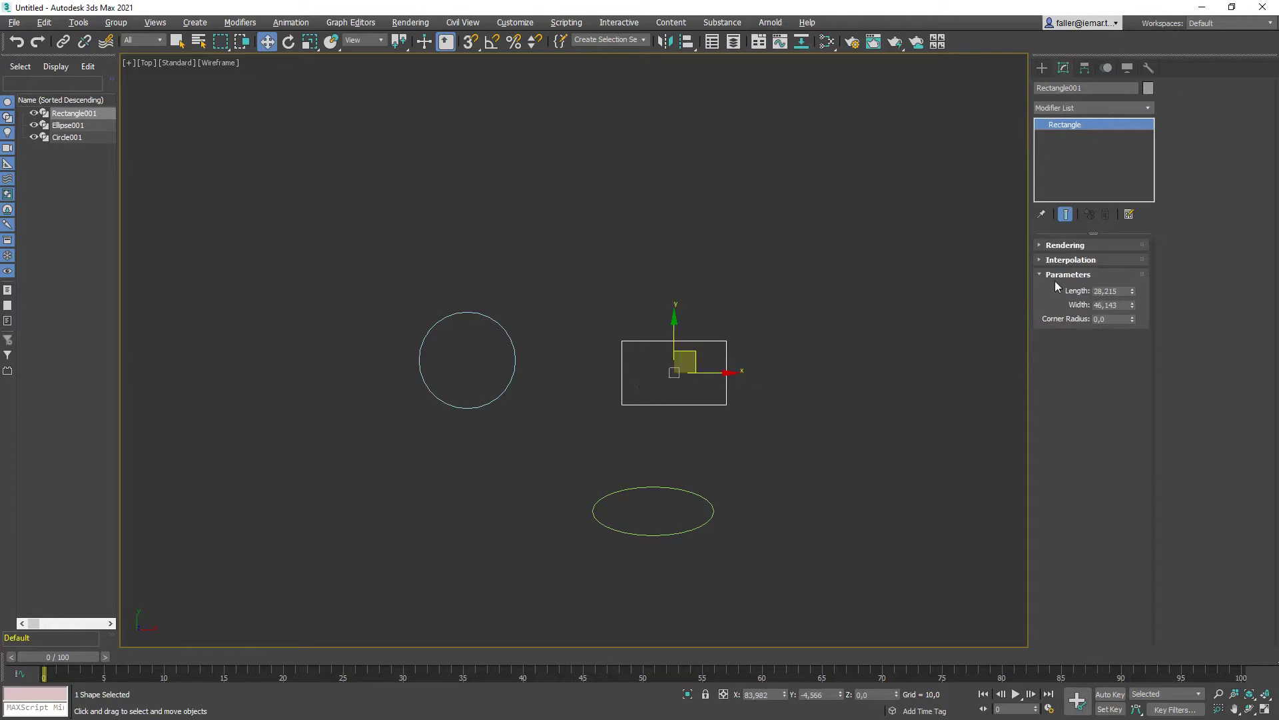
pyautogui.click(1042, 259)
pyautogui.click(1042, 259)
# Convert the circle, ellipse and rectangle together to editable splines and deselect them.
pyautogui.scroll(5, 450, 325)
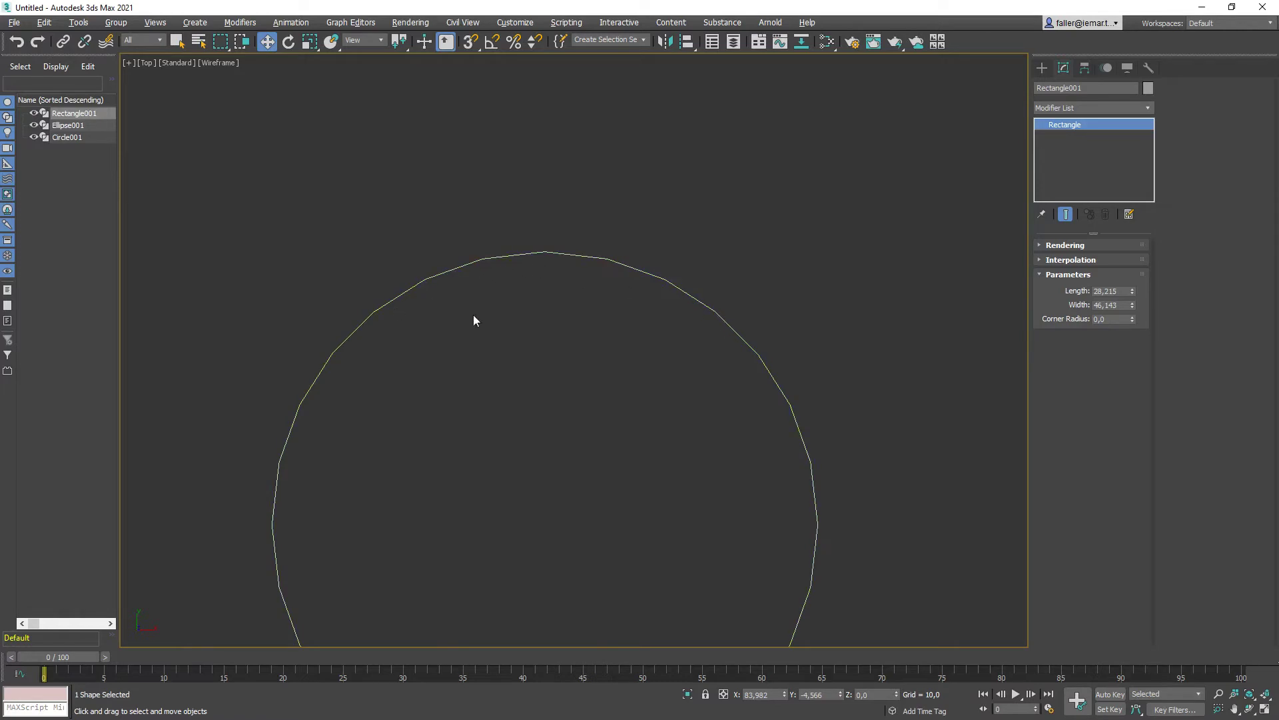
pyautogui.scroll(-5, 473, 321)
pyautogui.click(850, 352)
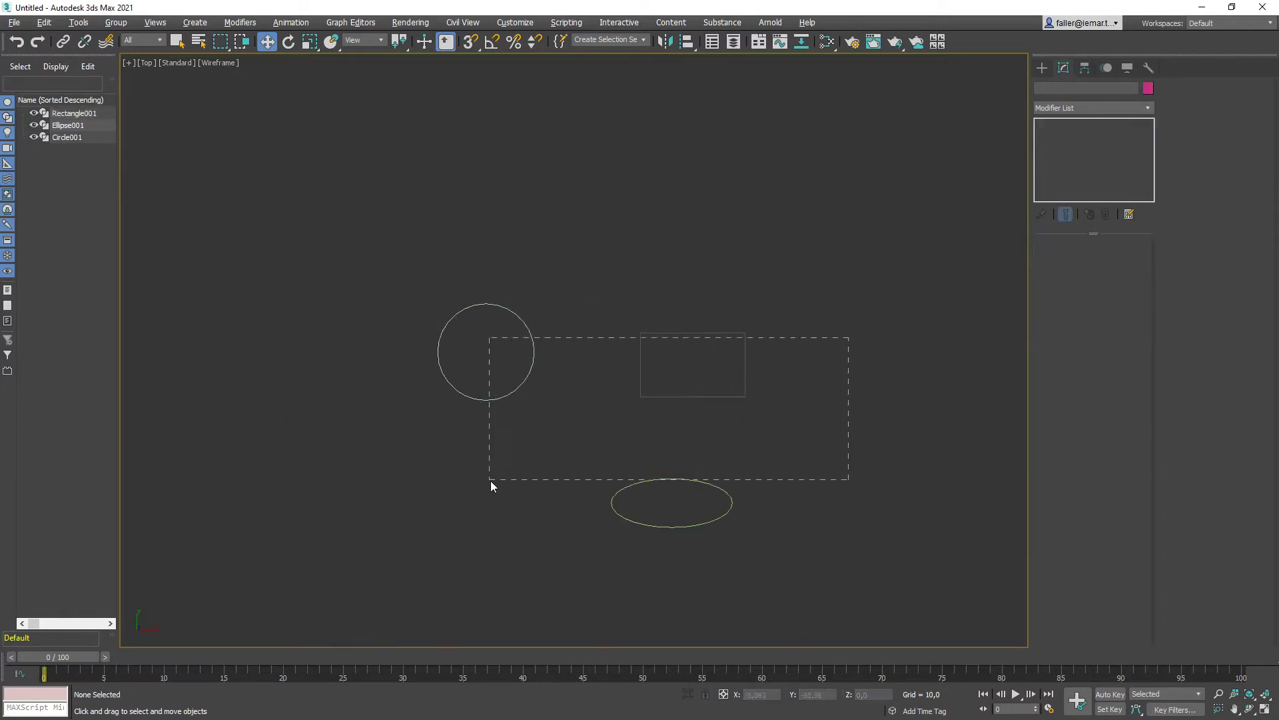
pyautogui.moveTo(490, 481); pyautogui.dragTo(481, 494)
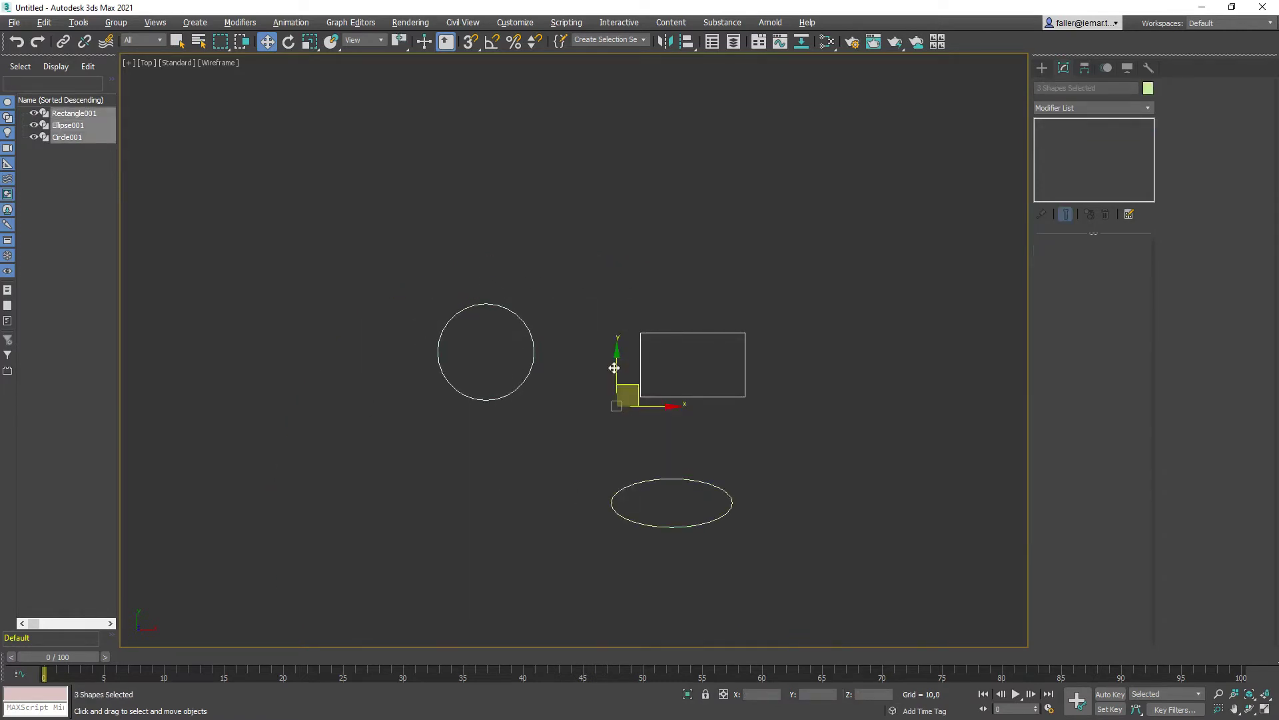
pyautogui.rightClick(643, 380)
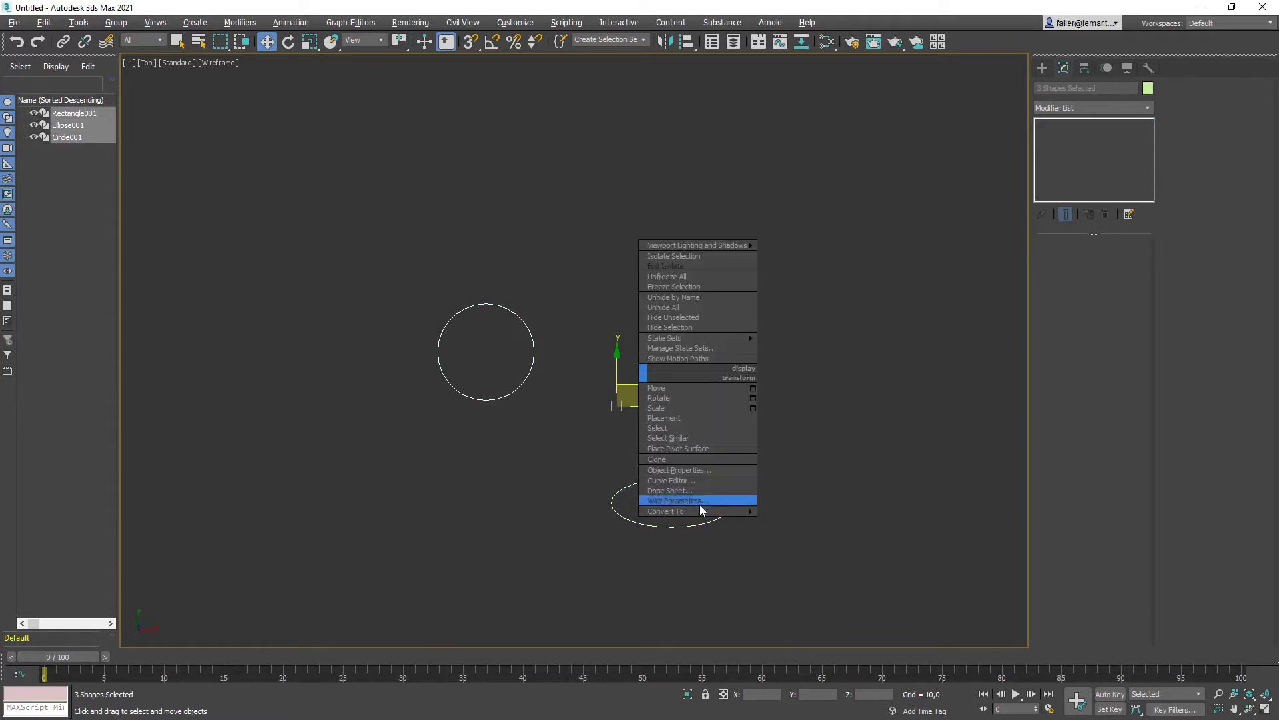
pyautogui.moveTo(700, 511)
pyautogui.click(625, 511)
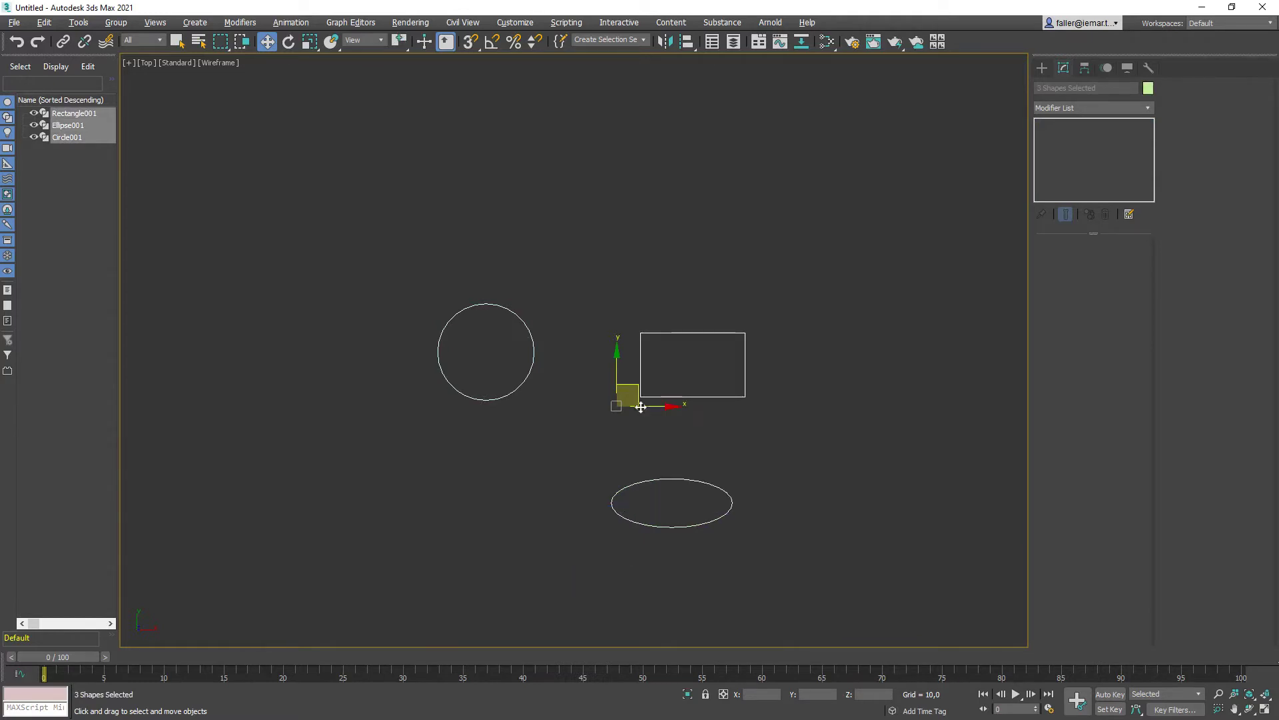
pyautogui.click(633, 237)
# Enable Adaptive interpolation for the circle to smooth its outline.
pyautogui.click(521, 319)
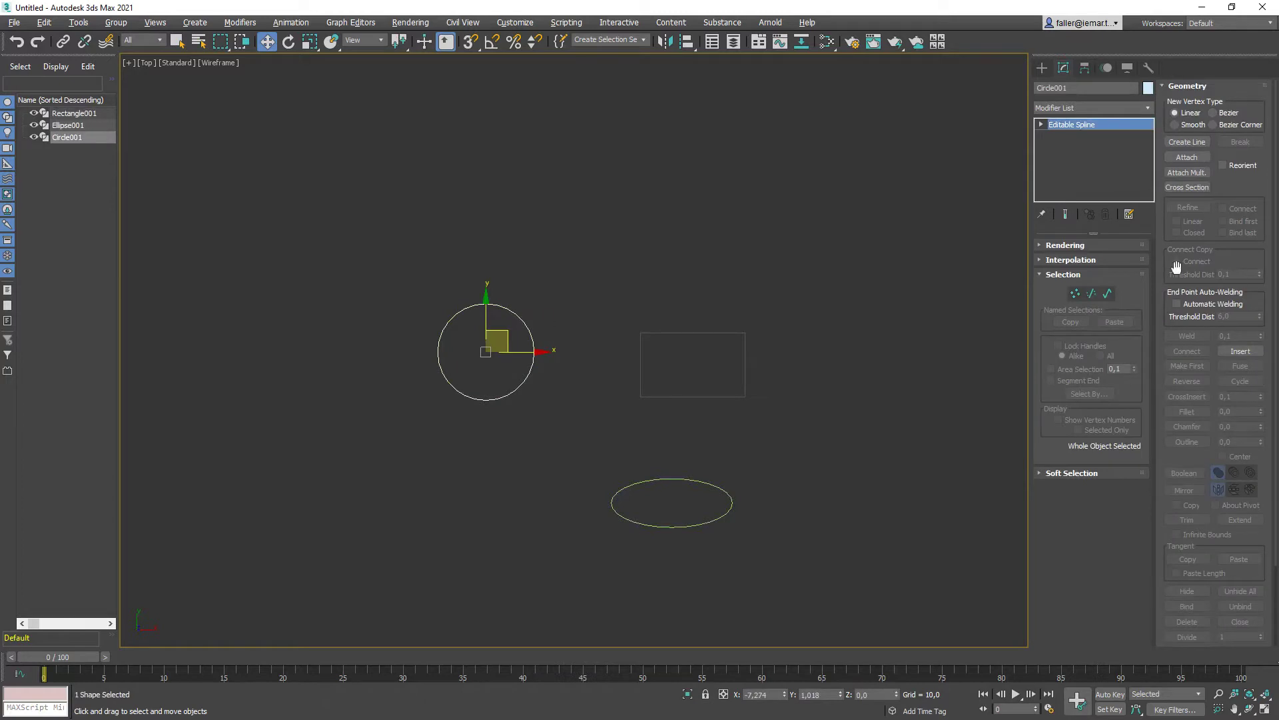
pyautogui.click(1038, 260)
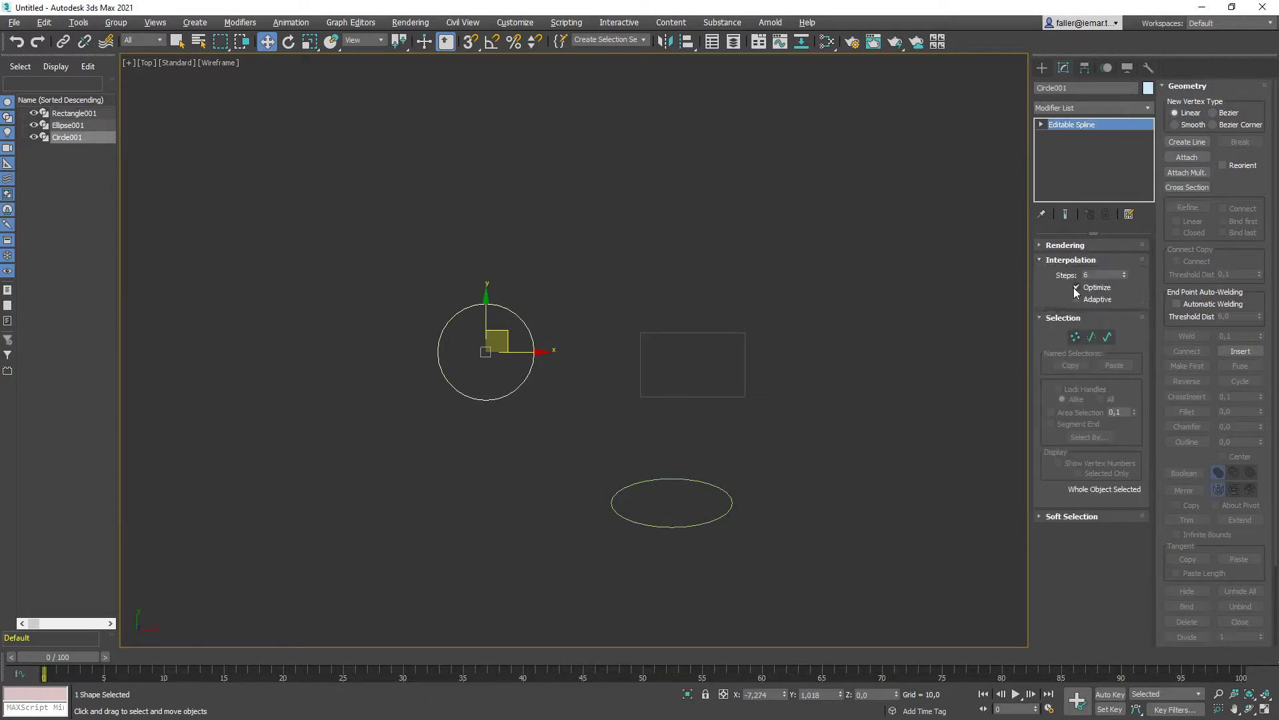
pyautogui.moveTo(484, 296); pyautogui.dragTo(517, 300, button='middle')
pyautogui.scroll(5, 509, 320)
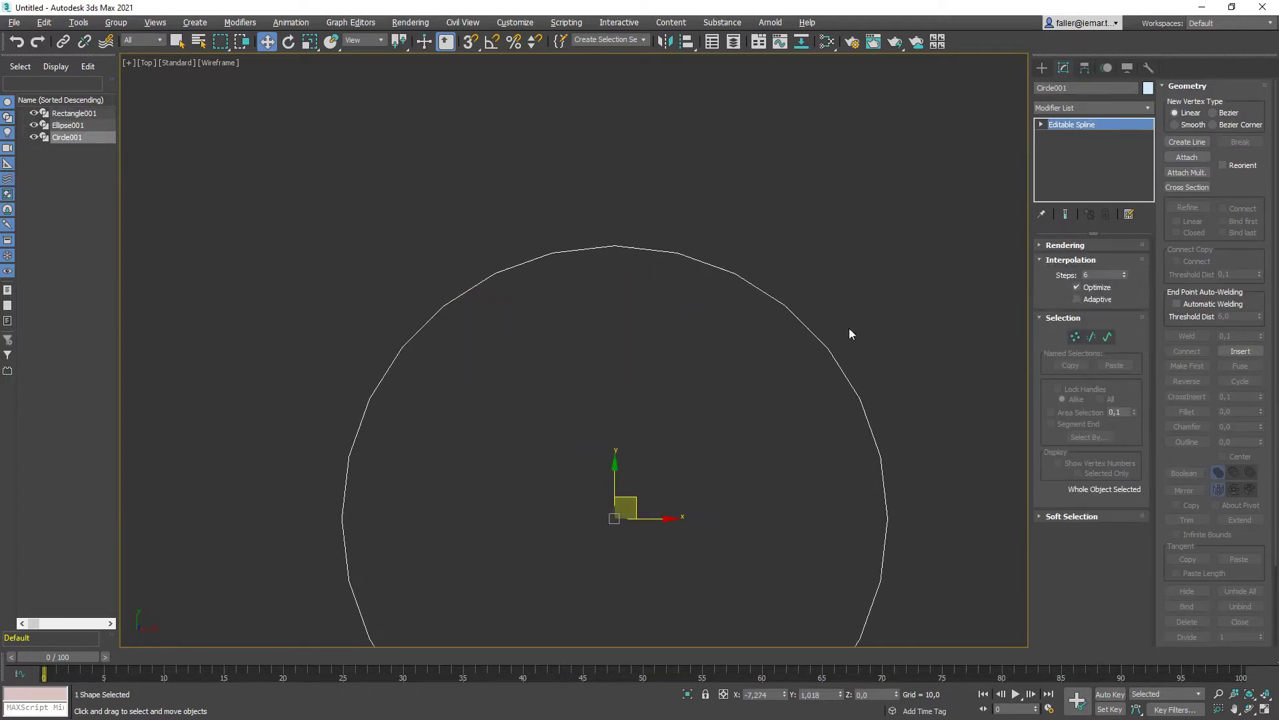
pyautogui.click(1077, 299)
pyautogui.moveTo(772, 396); pyautogui.dragTo(537, 308, button='middle')
pyautogui.scroll(-5, 539, 312)
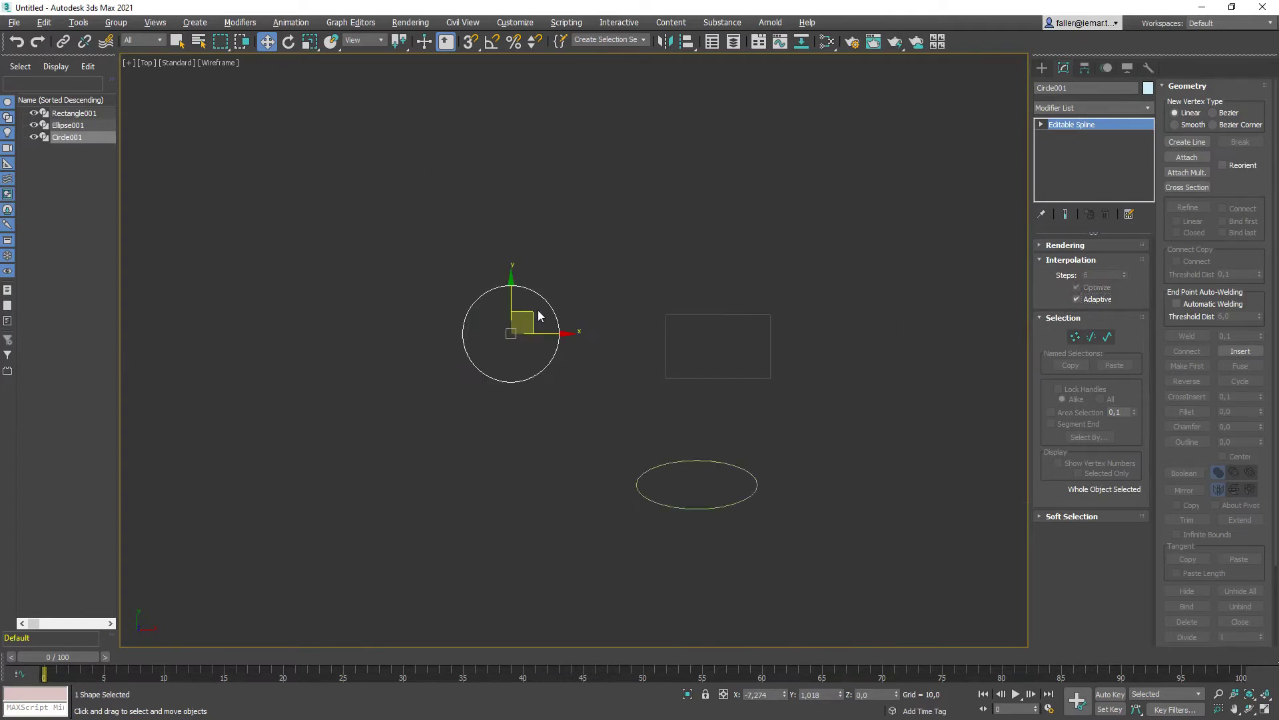
# Enable Adaptive interpolation for the ellipse to smooth its outline.
pyautogui.moveTo(695, 412); pyautogui.dragTo(628, 323, button='middle')
pyautogui.scroll(8, 598, 390)
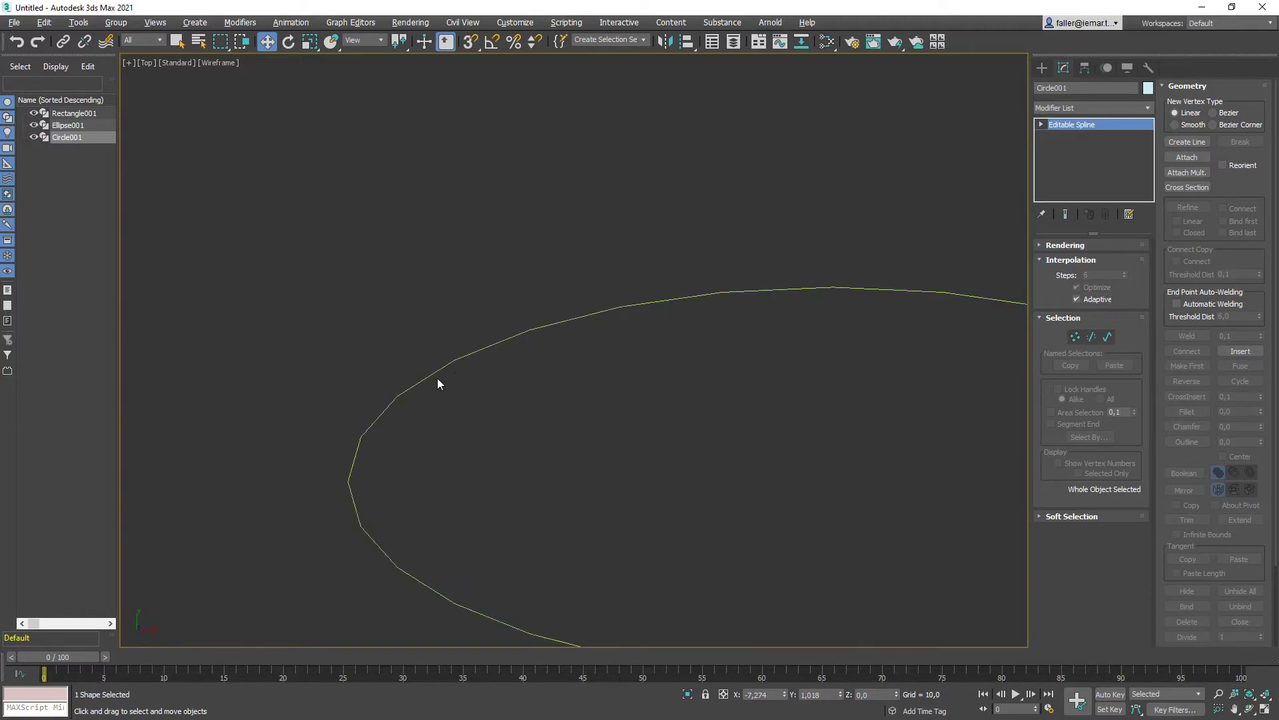
pyautogui.click(504, 340)
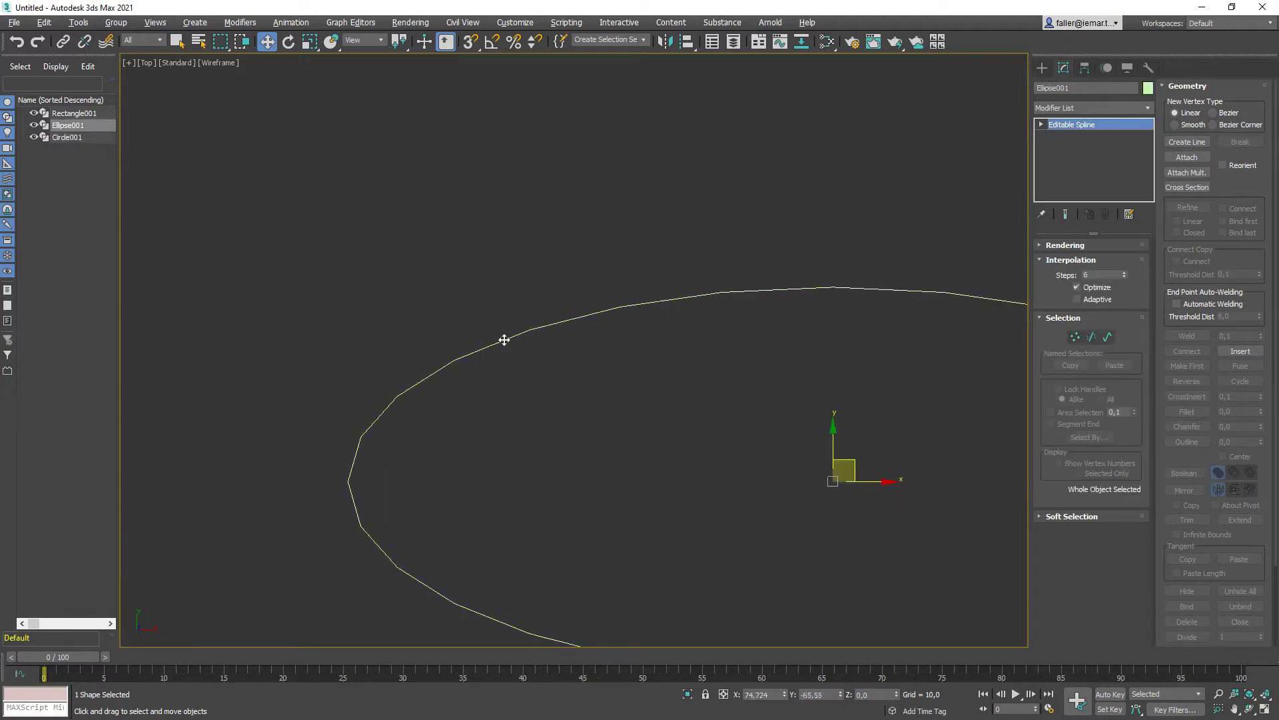
pyautogui.click(1077, 300)
pyautogui.scroll(-5, 494, 412)
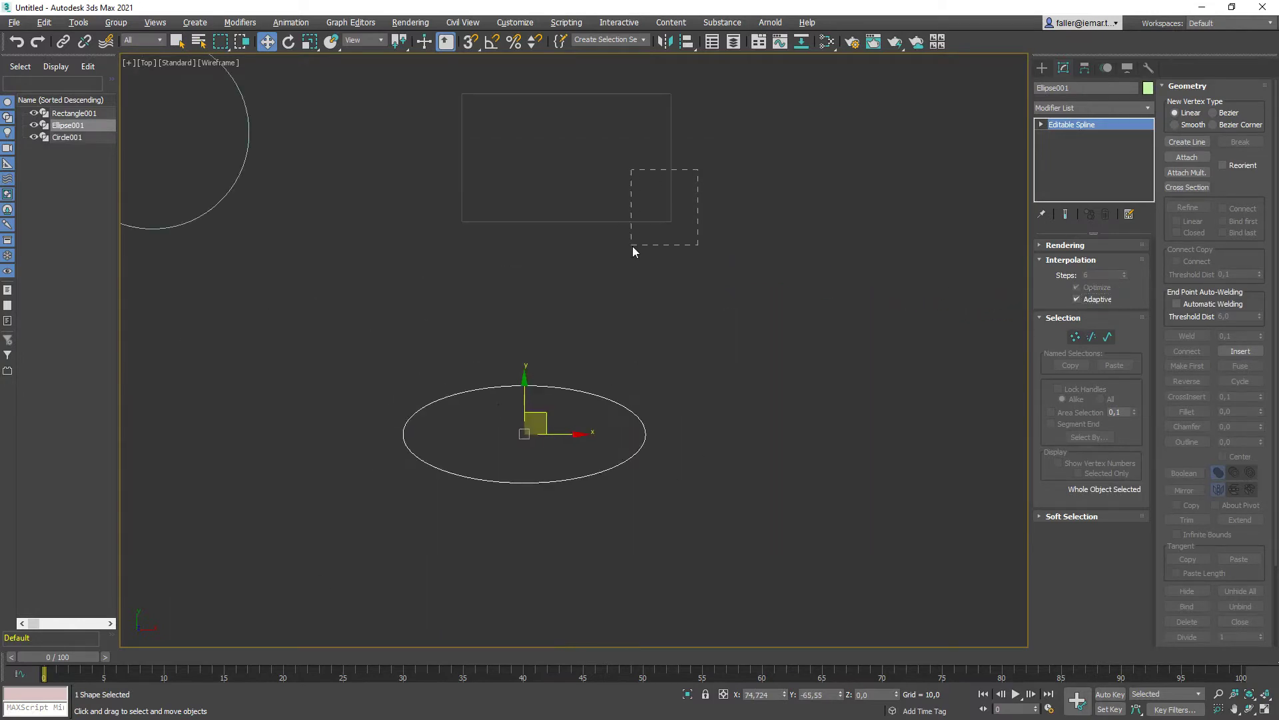
# Select the rectangle and review its Interpolation settings.
pyautogui.moveTo(633, 246); pyautogui.dragTo(633, 246)
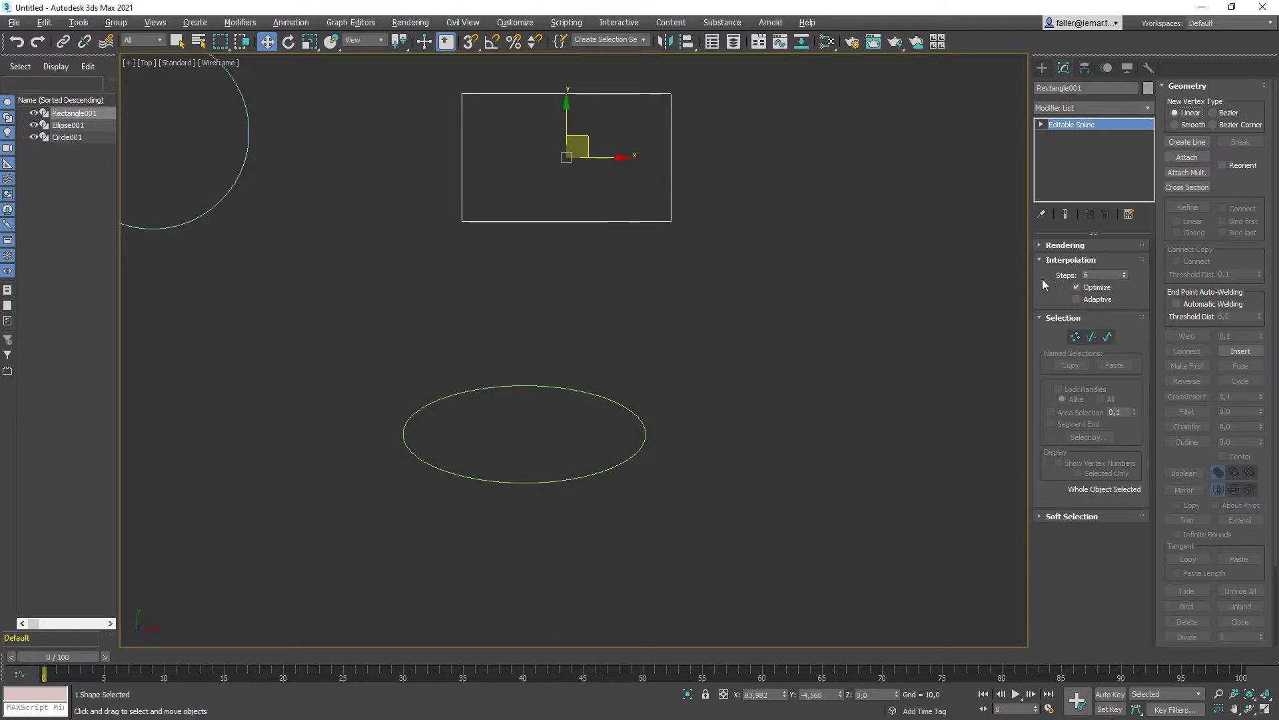
pyautogui.click(1076, 287)
pyautogui.moveTo(674, 166); pyautogui.dragTo(809, 343, button='middle')
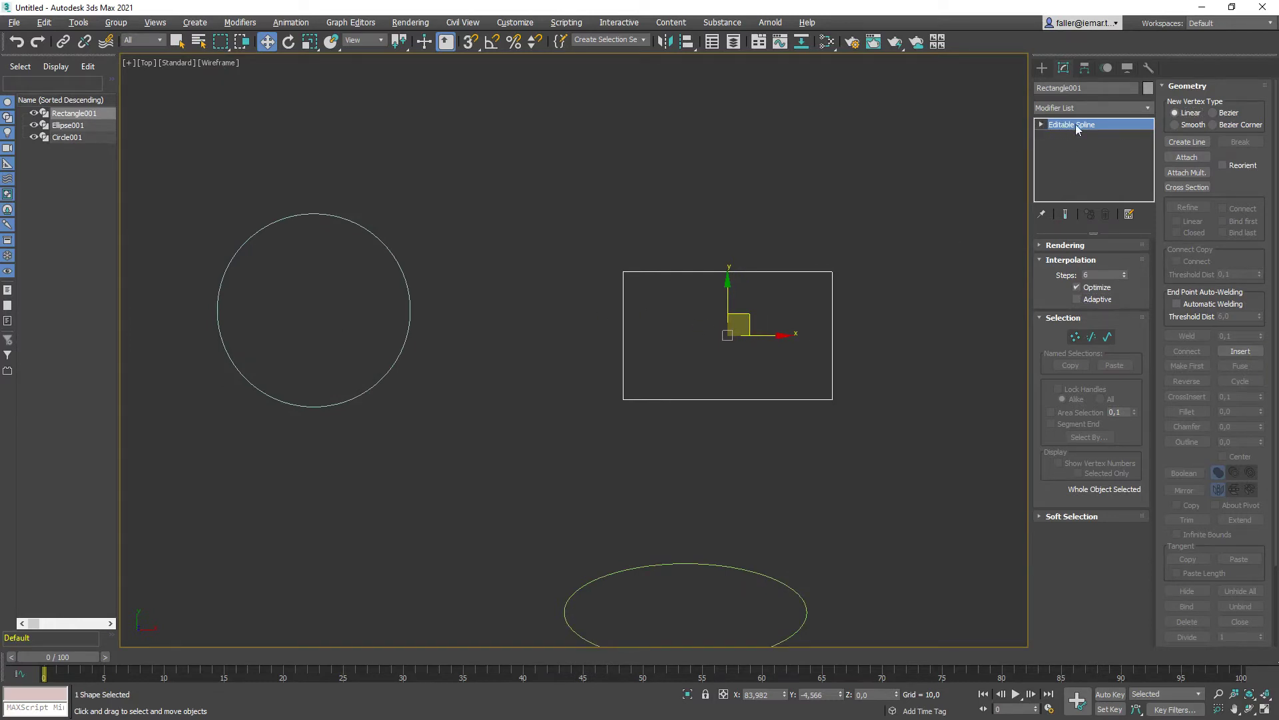
# Draw a zigzag line with nine corner points, starting above the circle and running past the rectangle.
pyautogui.moveTo(859, 338); pyautogui.dragTo(705, 290, button='middle')
pyautogui.scroll(-3, 702, 290)
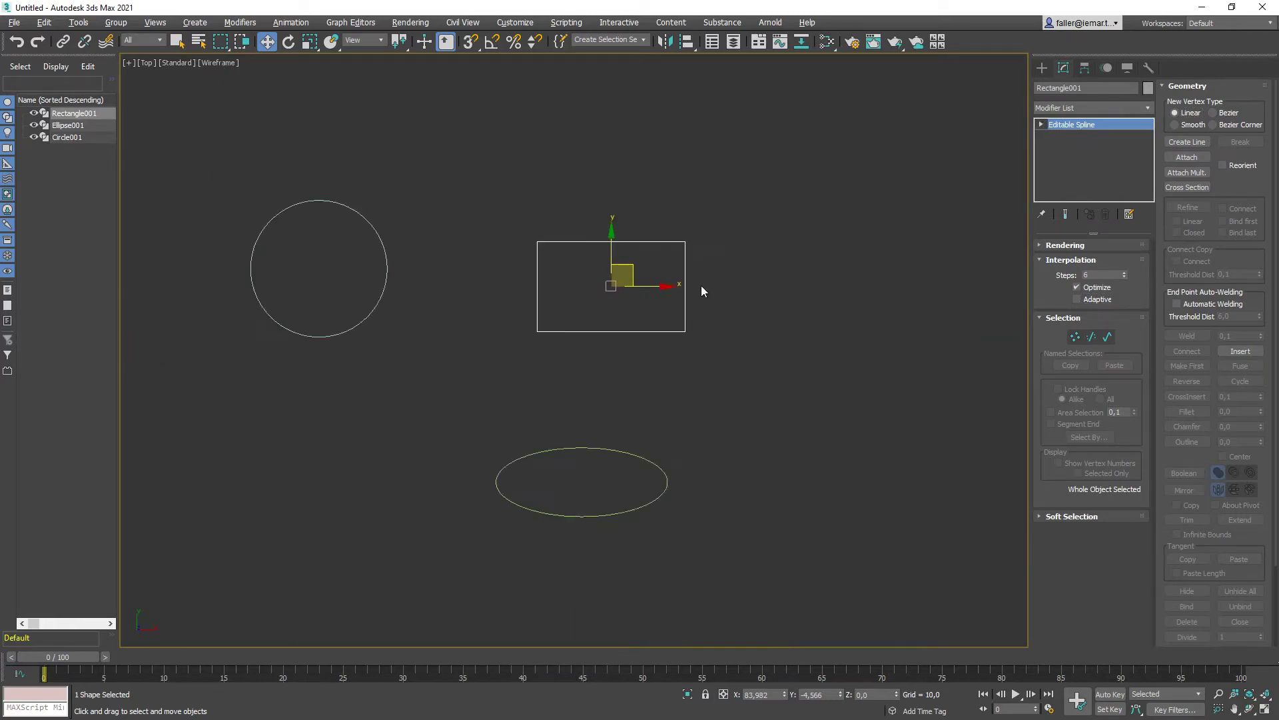
pyautogui.scroll(-2, 594, 309)
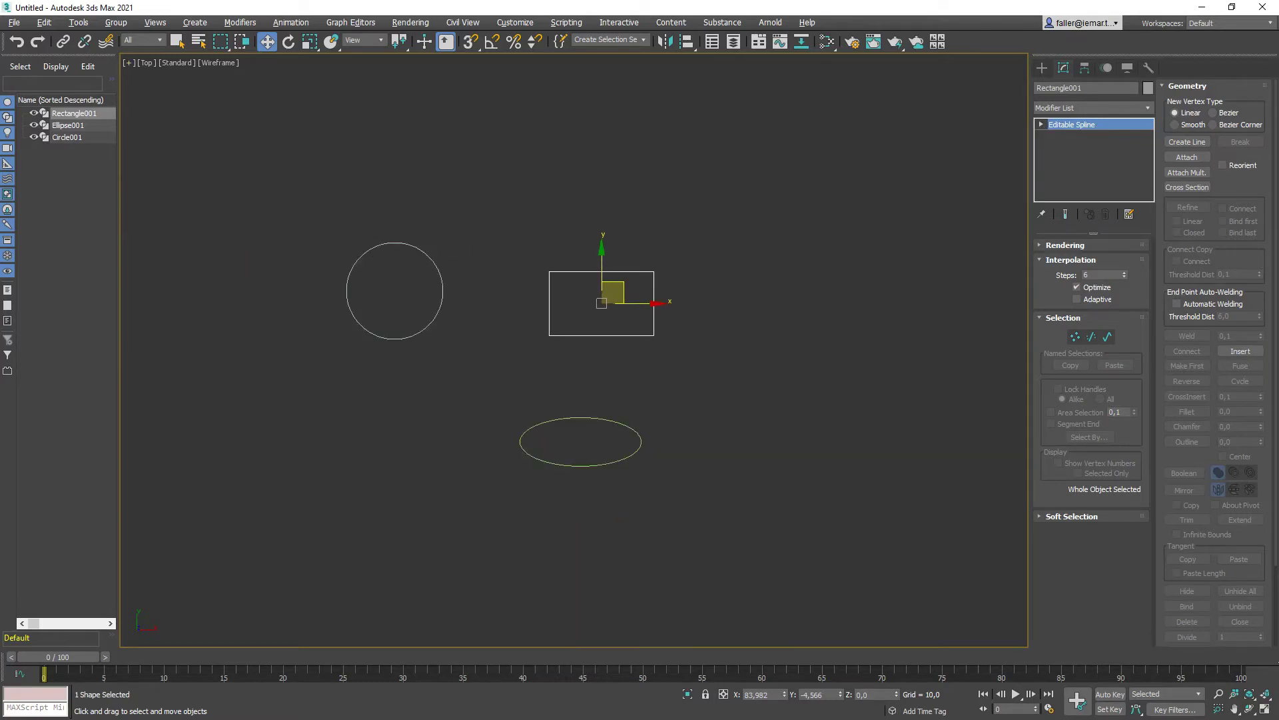
pyautogui.click(1042, 67)
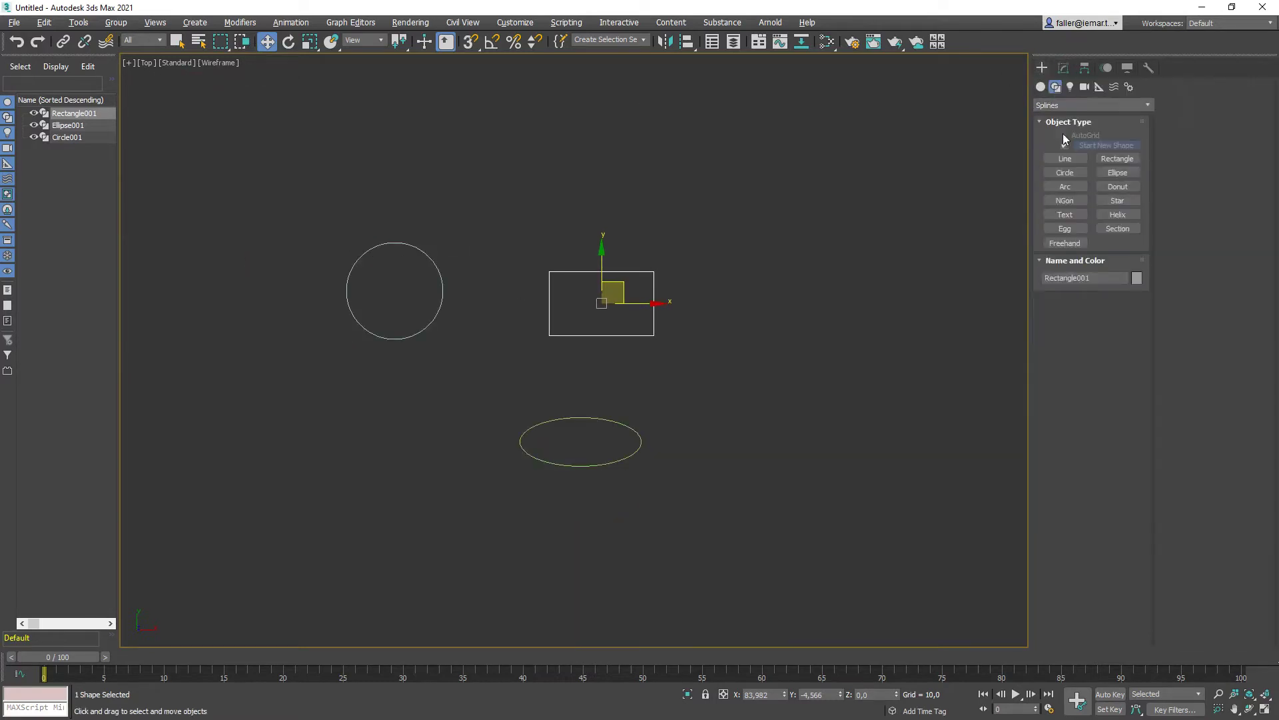
pyautogui.click(1065, 158)
pyautogui.click(361, 122)
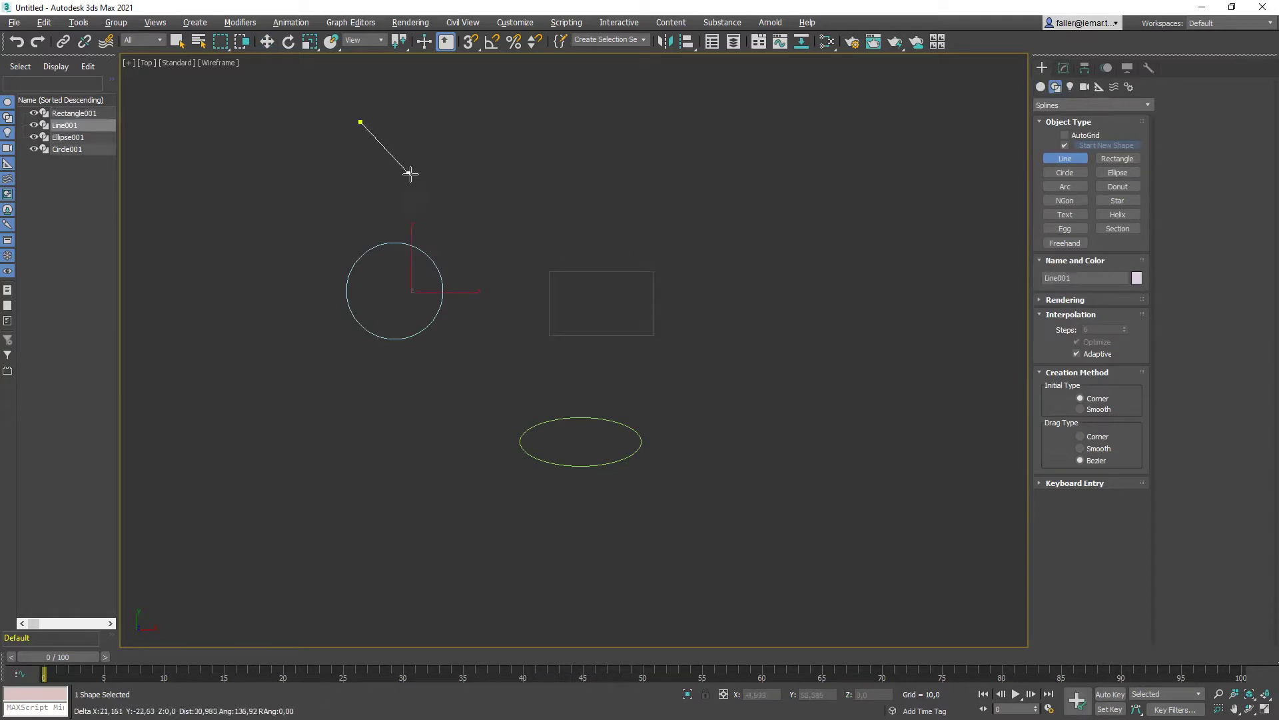
pyautogui.click(424, 193)
pyautogui.click(459, 131)
pyautogui.click(501, 192)
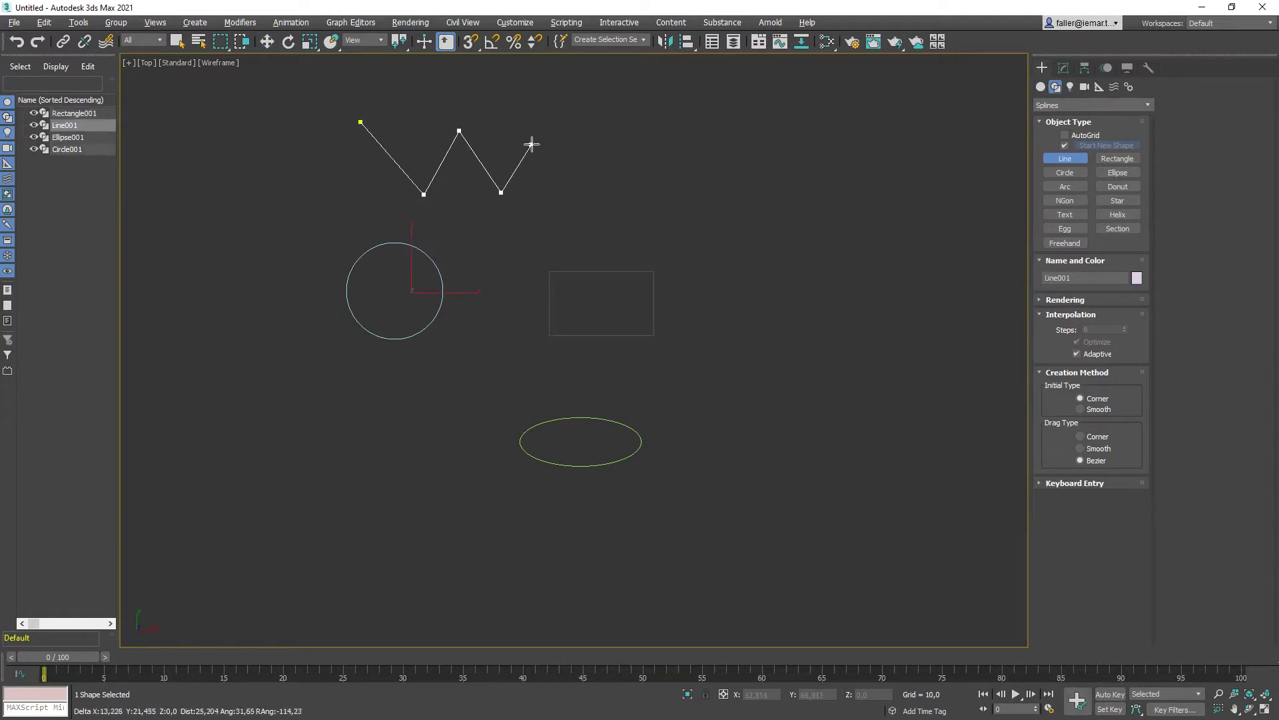
pyautogui.click(532, 144)
pyautogui.click(595, 213)
pyautogui.click(629, 158)
pyautogui.click(681, 255)
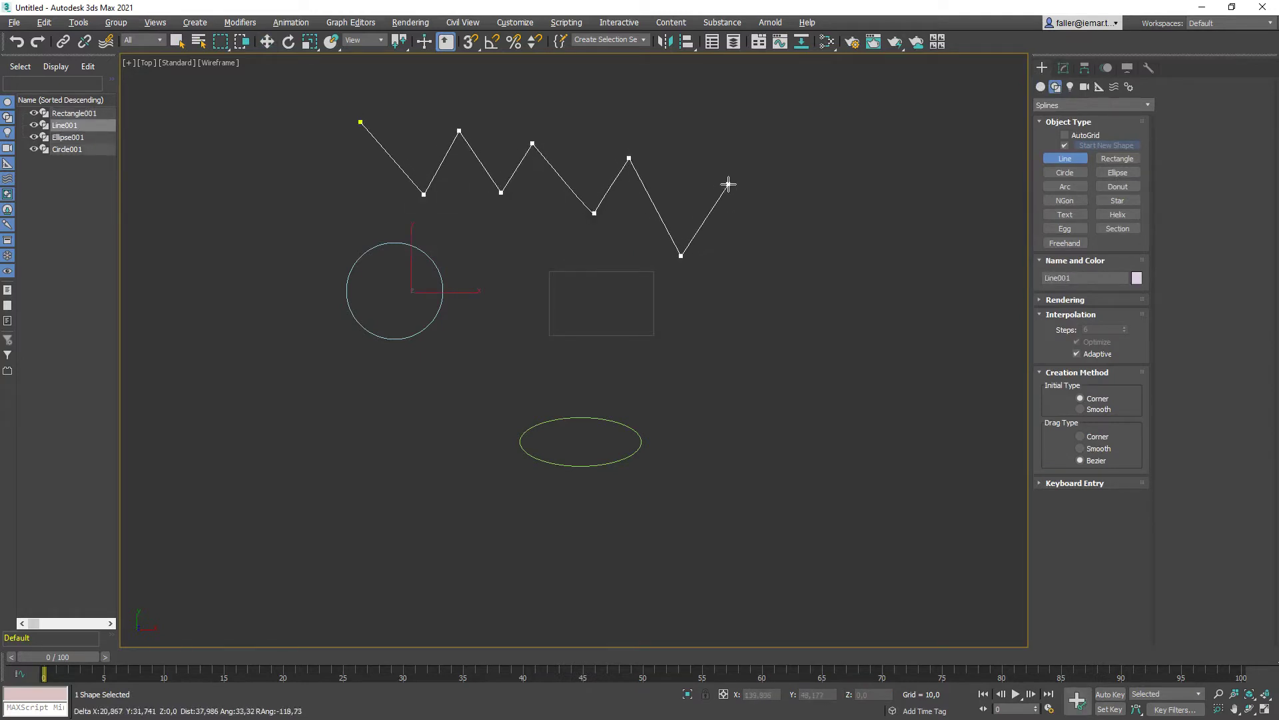
pyautogui.moveTo(729, 185); pyautogui.dragTo(725, 199)
# Remove the zigzag's last four points while still drawing, place four new corner points instead, and finish the line as an open spline.
pyautogui.press('BackSpace')
pyautogui.press('BackSpace')
pyautogui.press('BackSpace')
pyautogui.press('BackSpace')
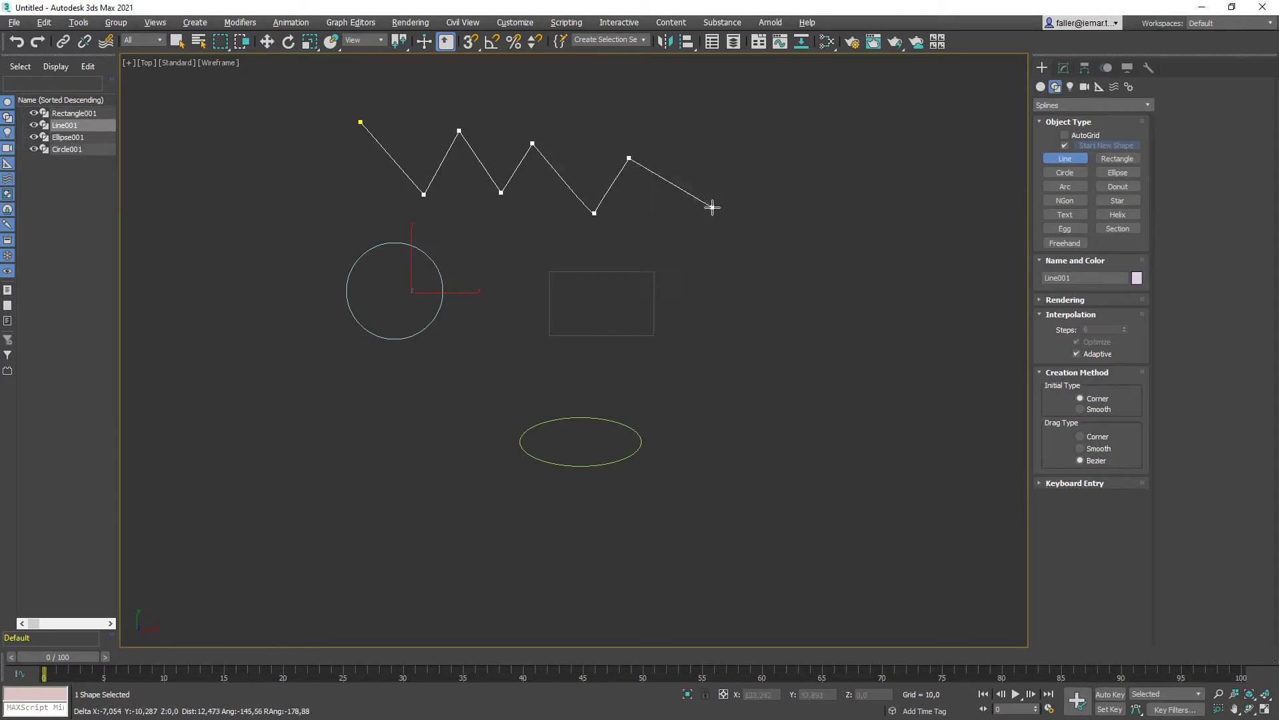
pyautogui.click(598, 215)
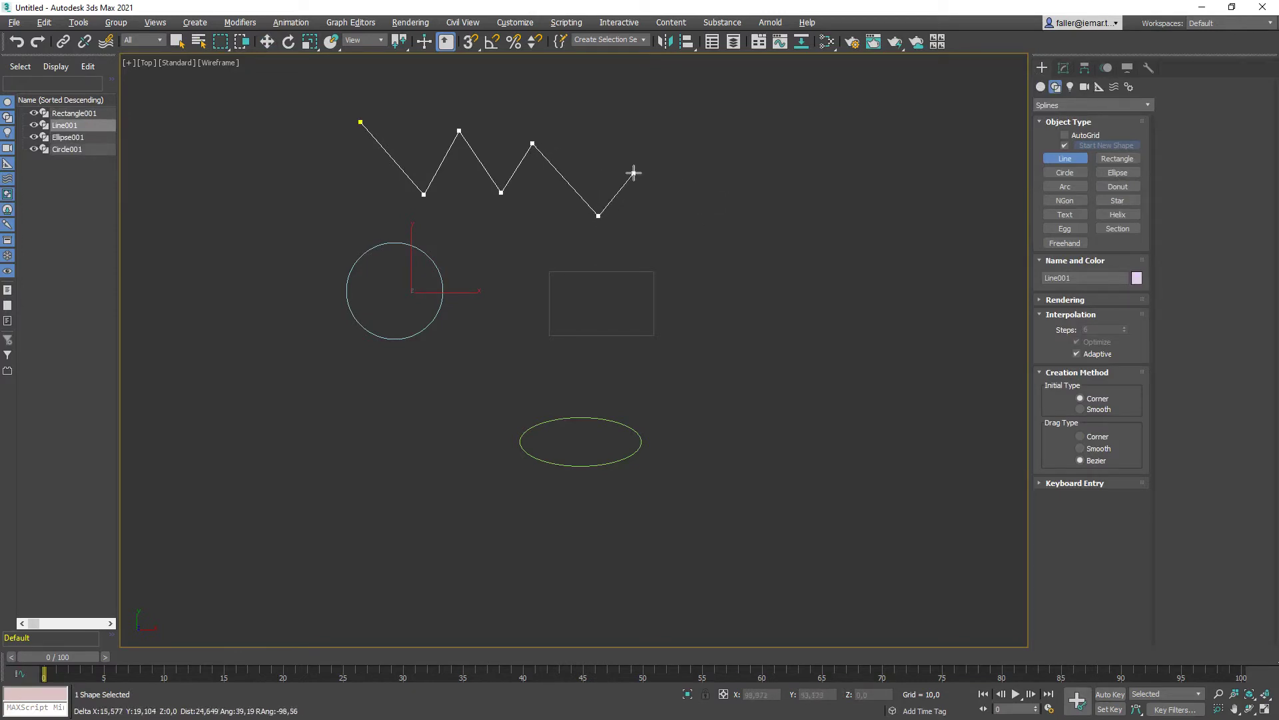
pyautogui.click(634, 174)
pyautogui.click(674, 215)
pyautogui.click(706, 186)
pyautogui.rightClick(706, 188)
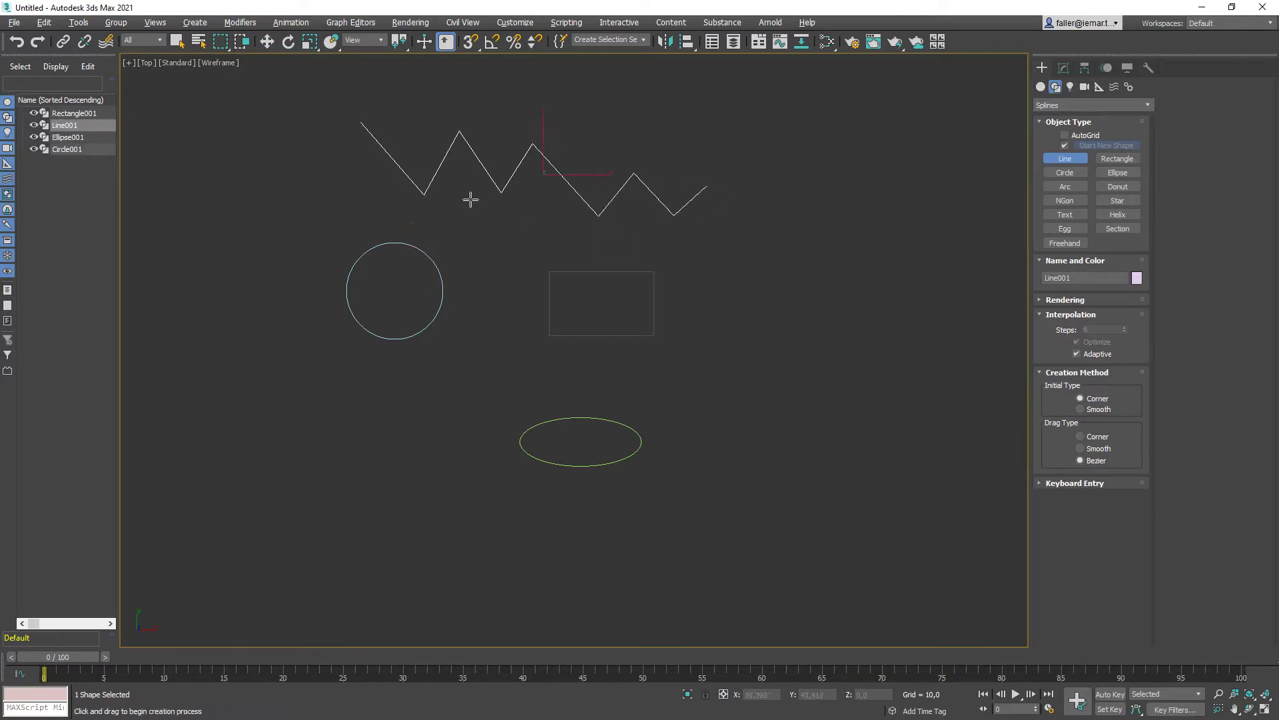
# Examine the zigzag line's Vertex, Segment and Spline sub-object levels and return to the whole object.
pyautogui.click(1064, 68)
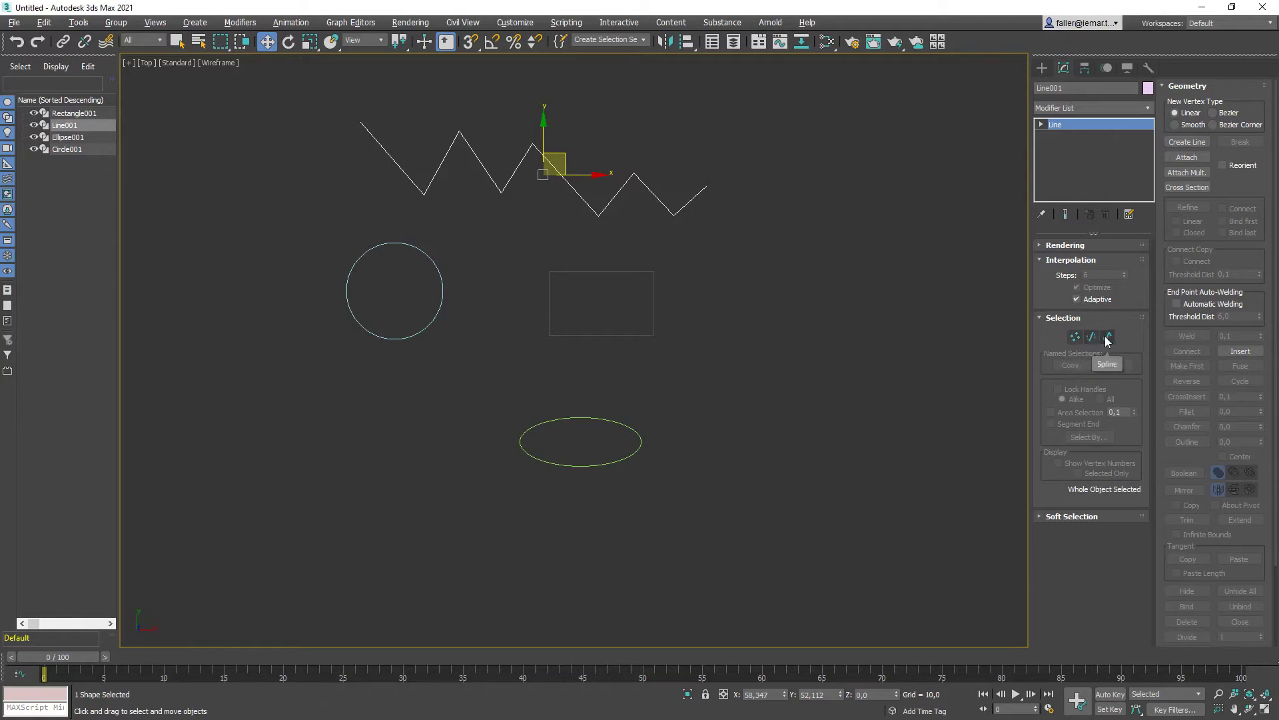
pyautogui.press('1')
pyautogui.press('1')
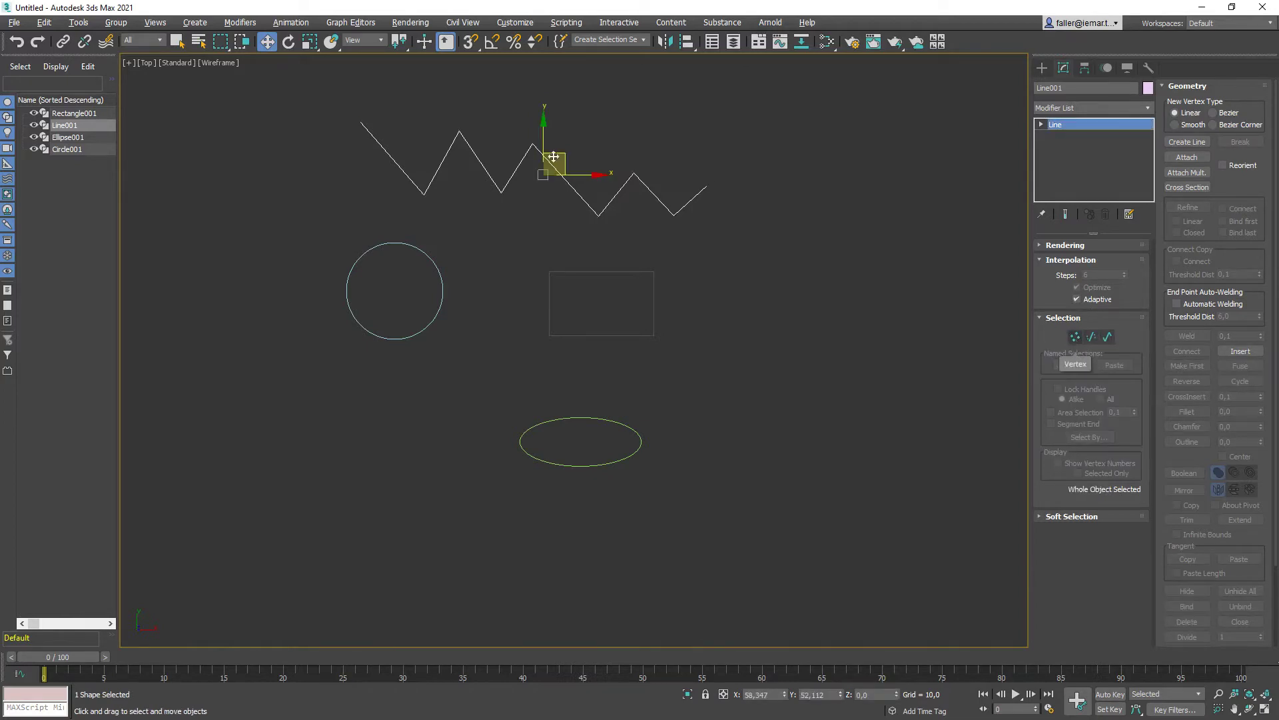
pyautogui.click(1076, 337)
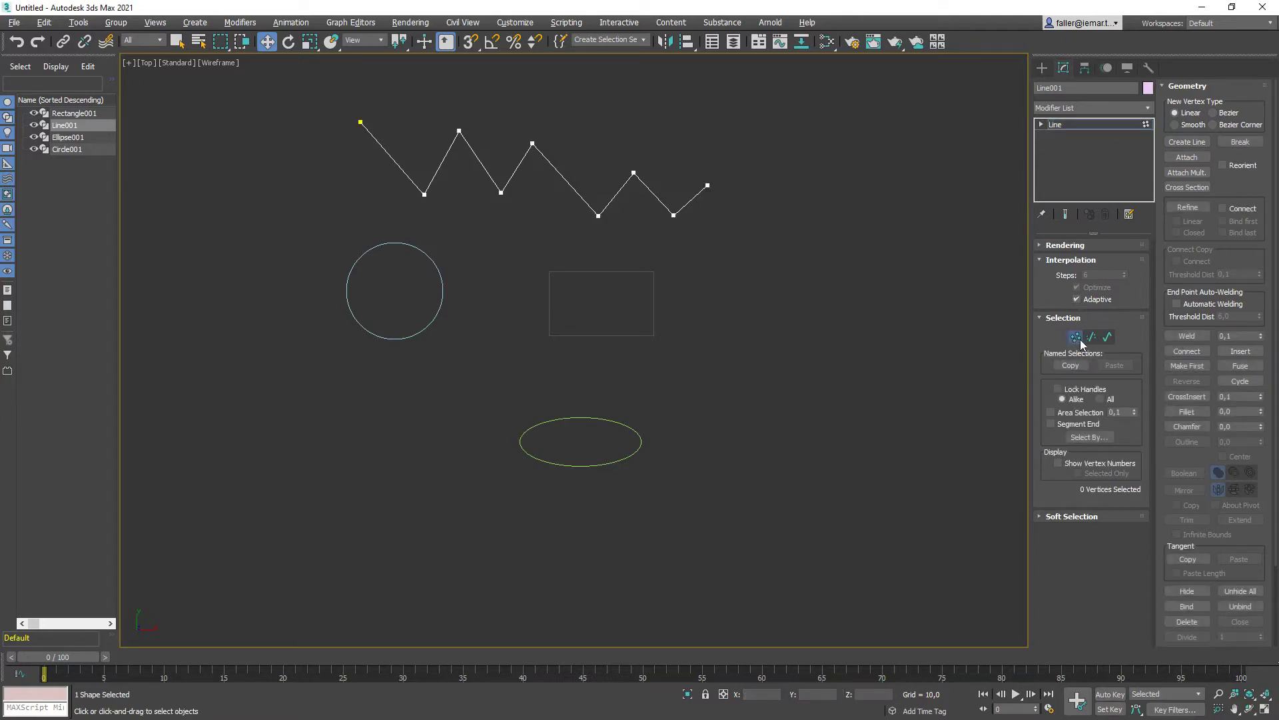
pyautogui.click(1075, 337)
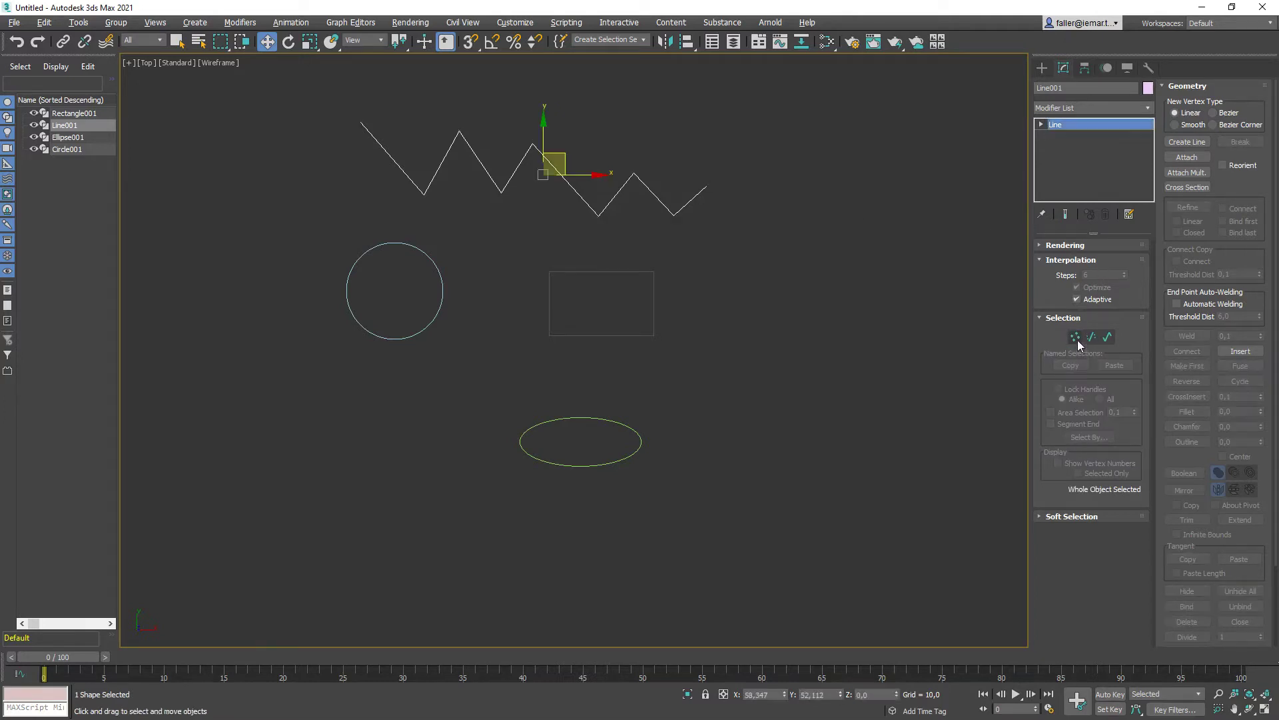
pyautogui.click(1076, 338)
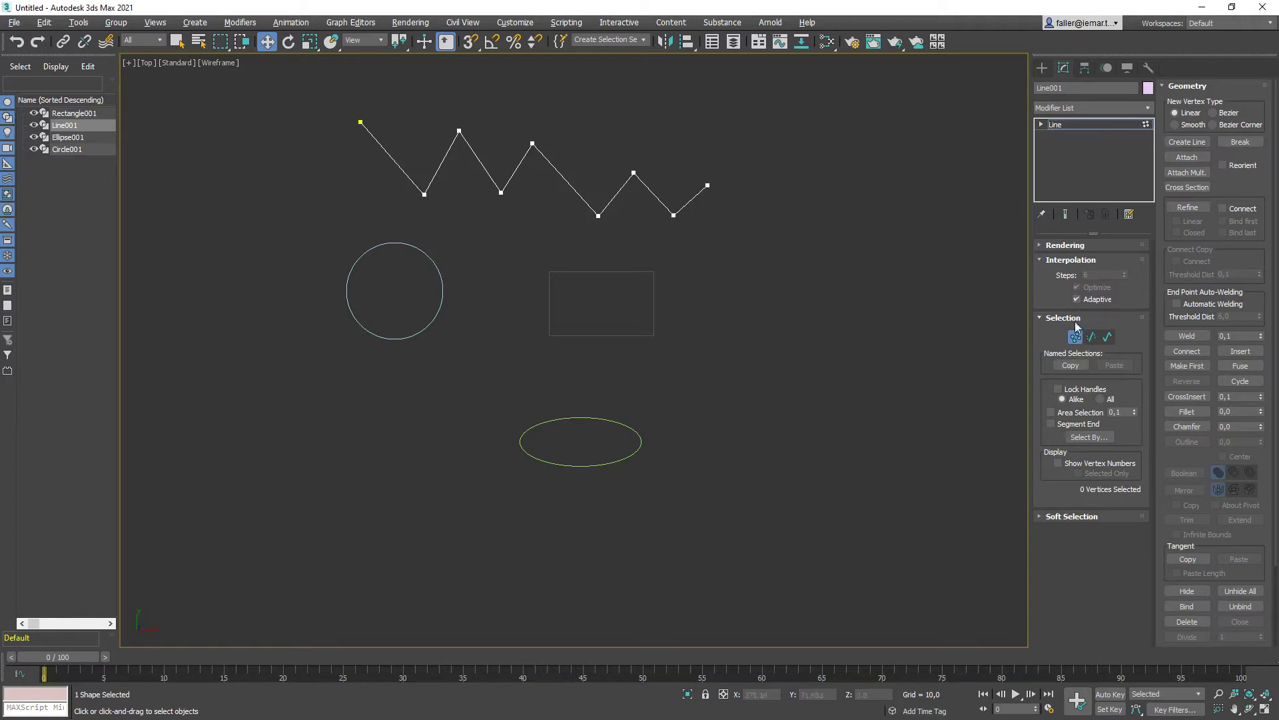
pyautogui.click(1090, 337)
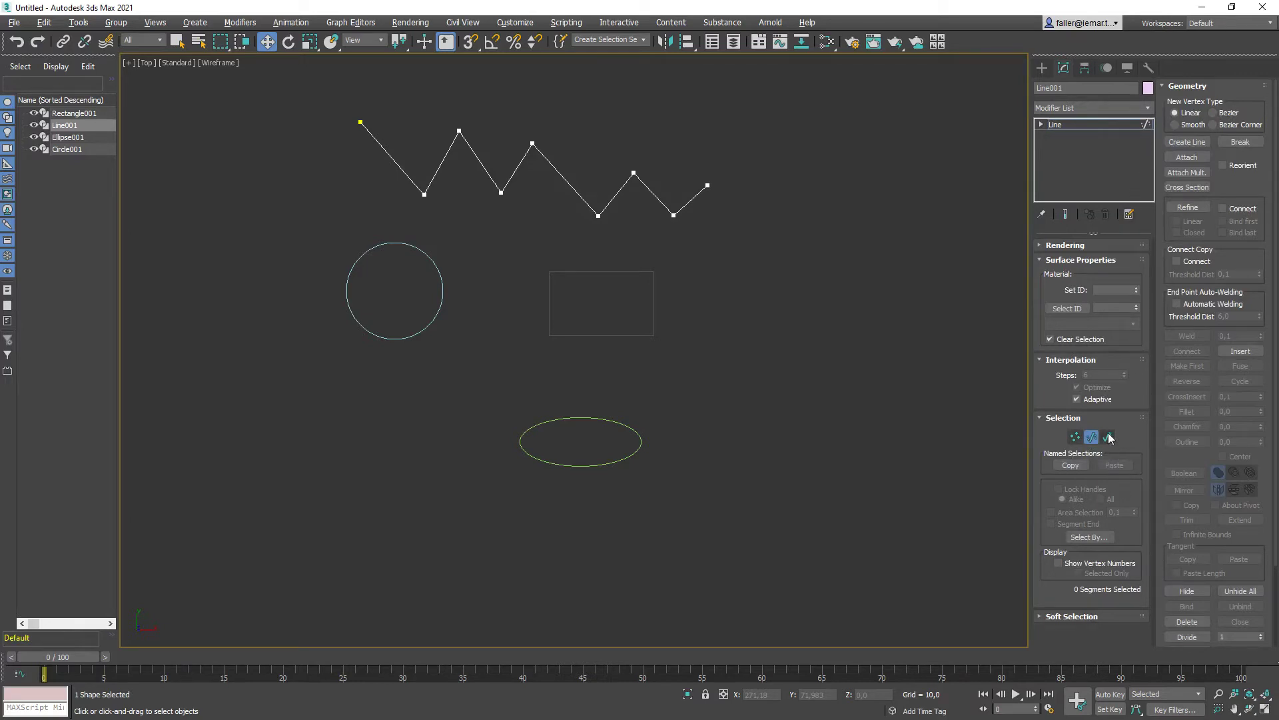
pyautogui.click(1074, 437)
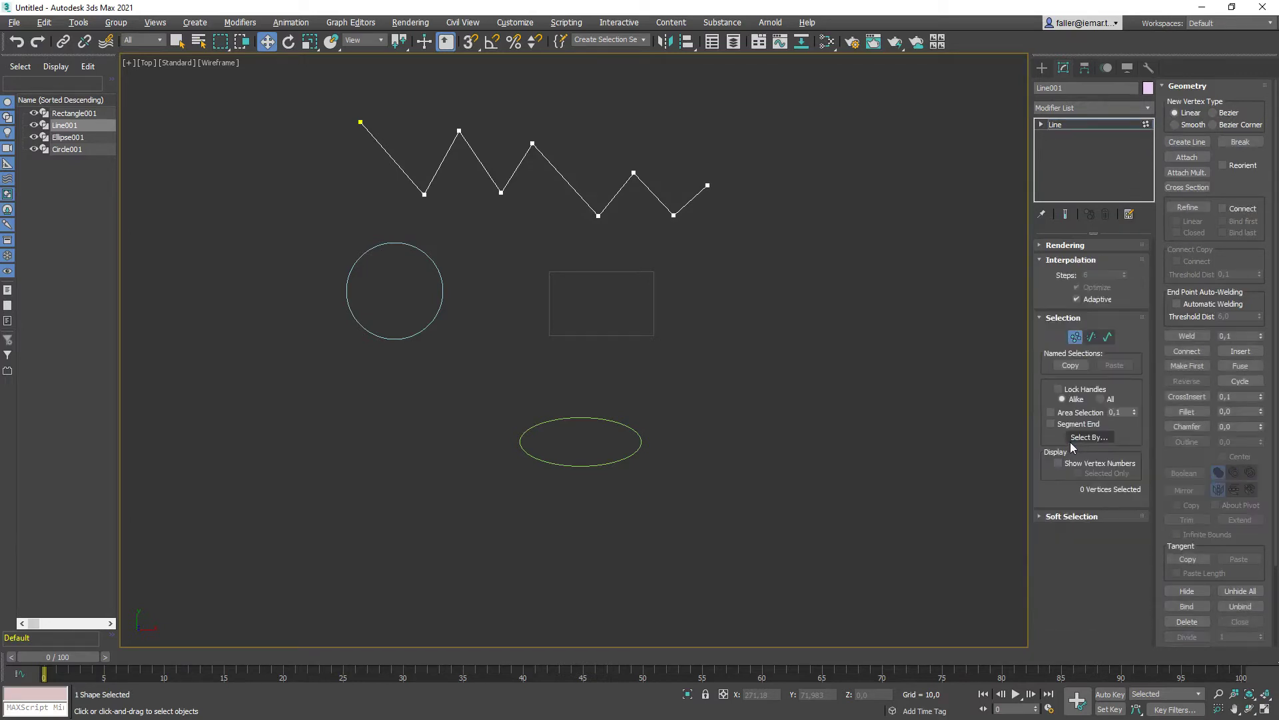
pyautogui.click(1109, 336)
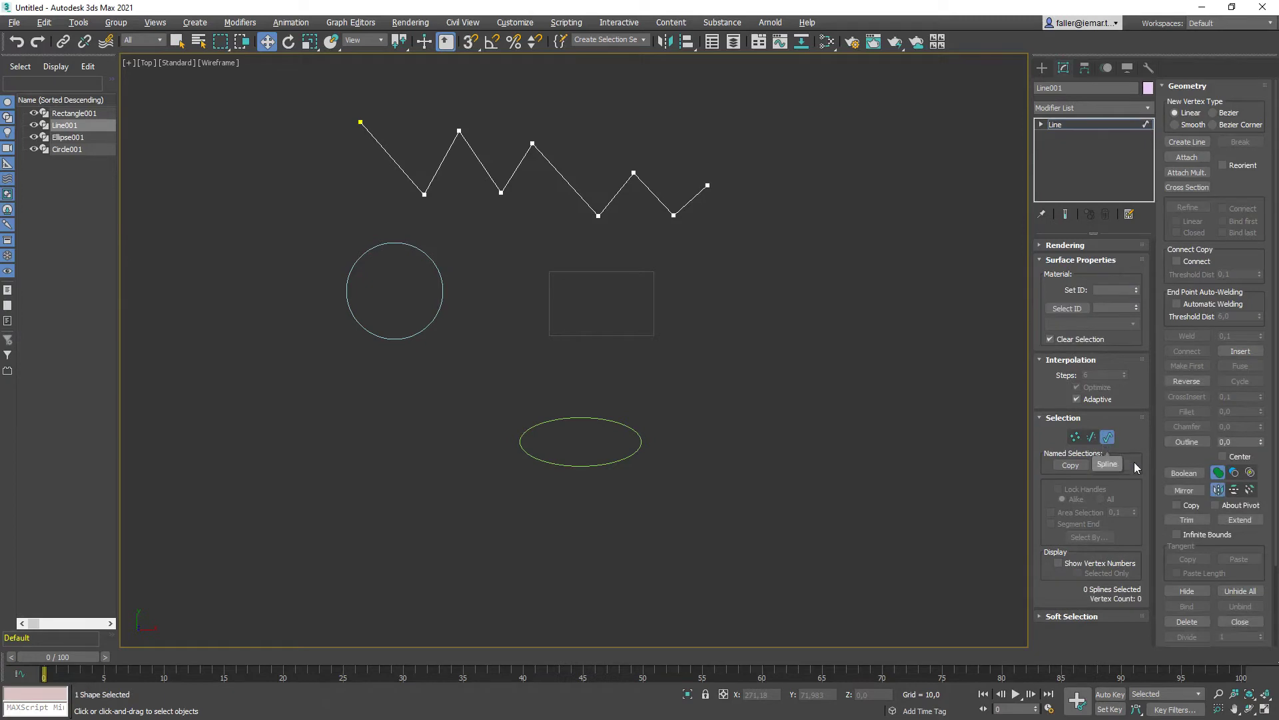
pyautogui.press('3')
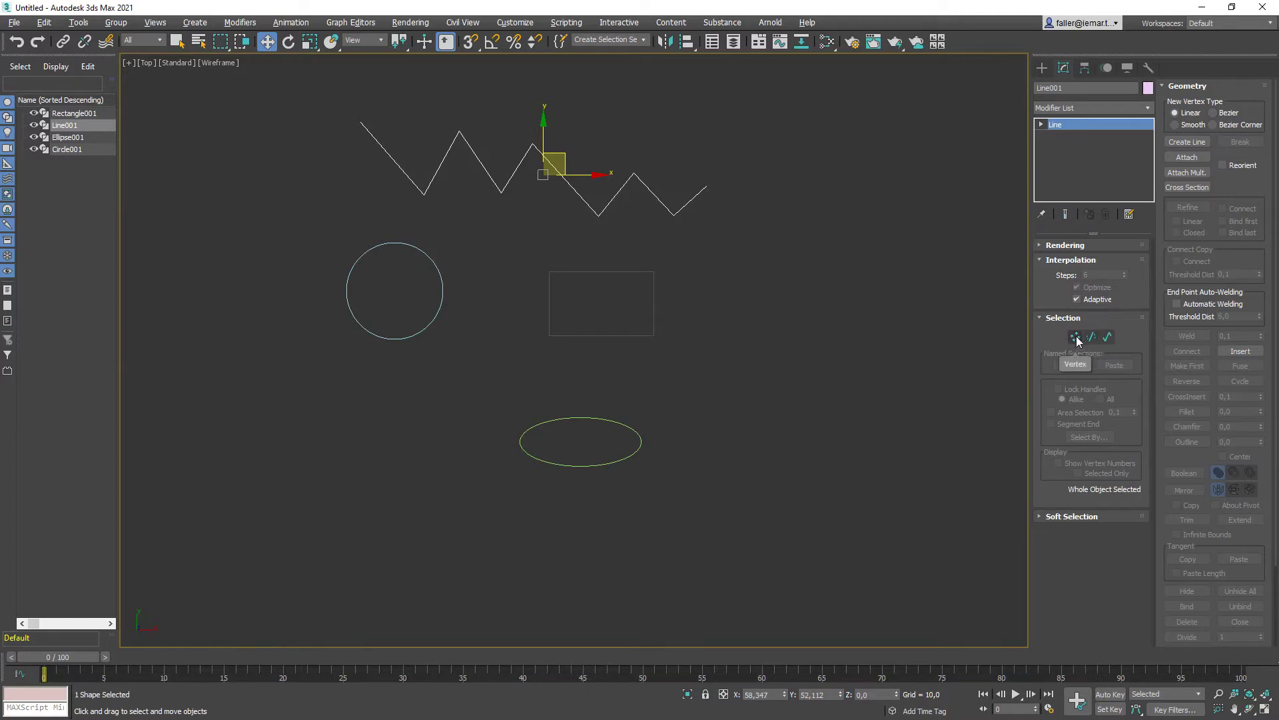
# Practise entering and leaving the line's sub-object levels repeatedly, ending with the whole object selected.
pyautogui.press('1')
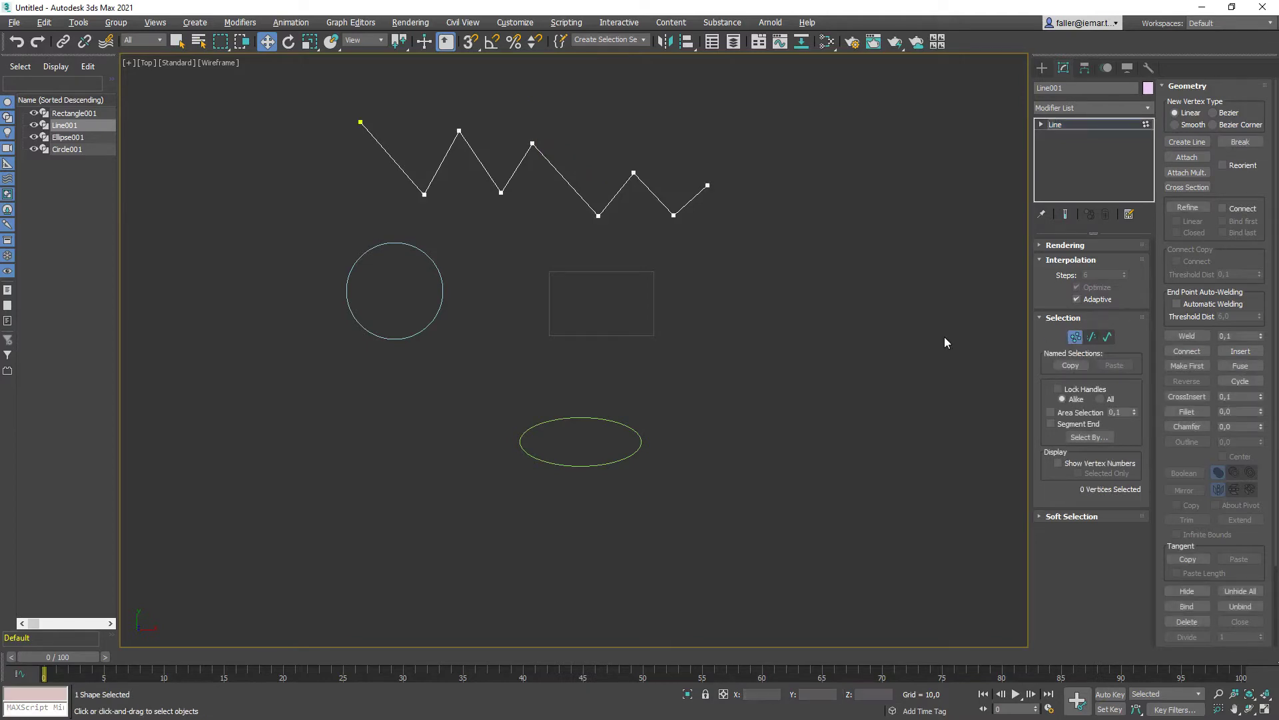
pyautogui.press('1')
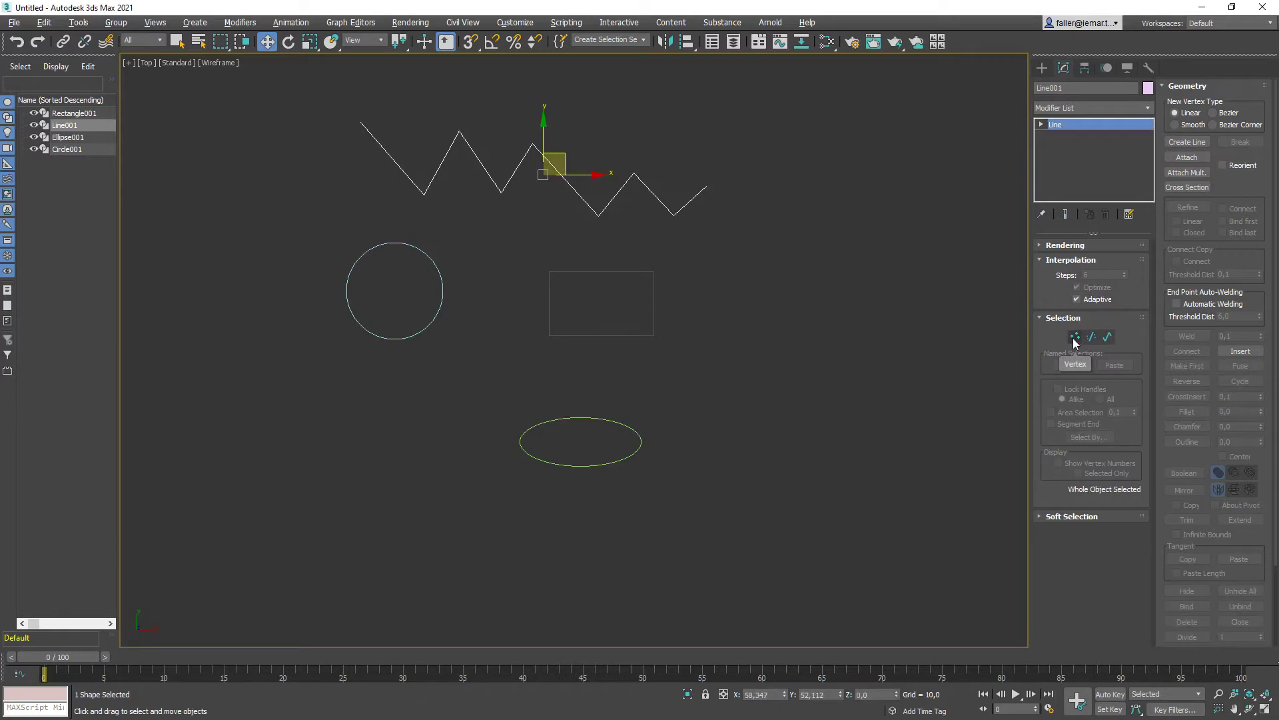
pyautogui.press('1')
pyautogui.press('1')
pyautogui.press('1')
pyautogui.press('1')
pyautogui.press('2')
pyautogui.press('2')
pyautogui.press('1')
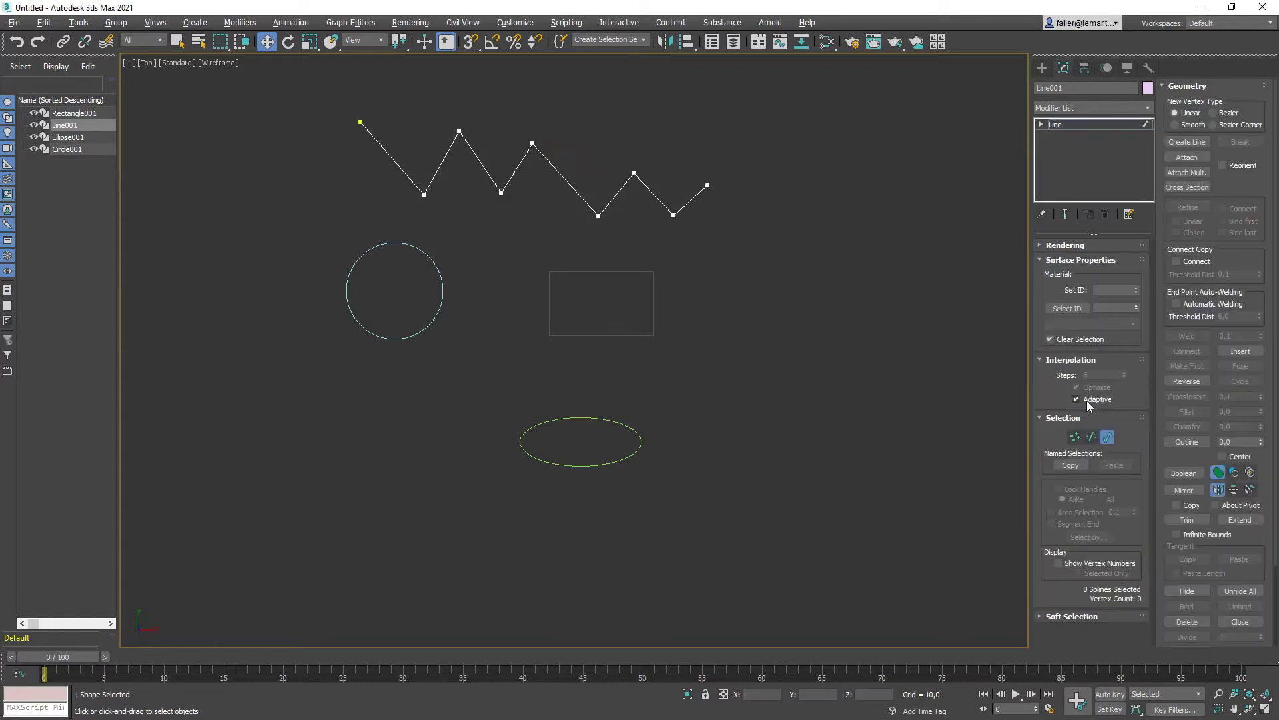
pyautogui.press('1')
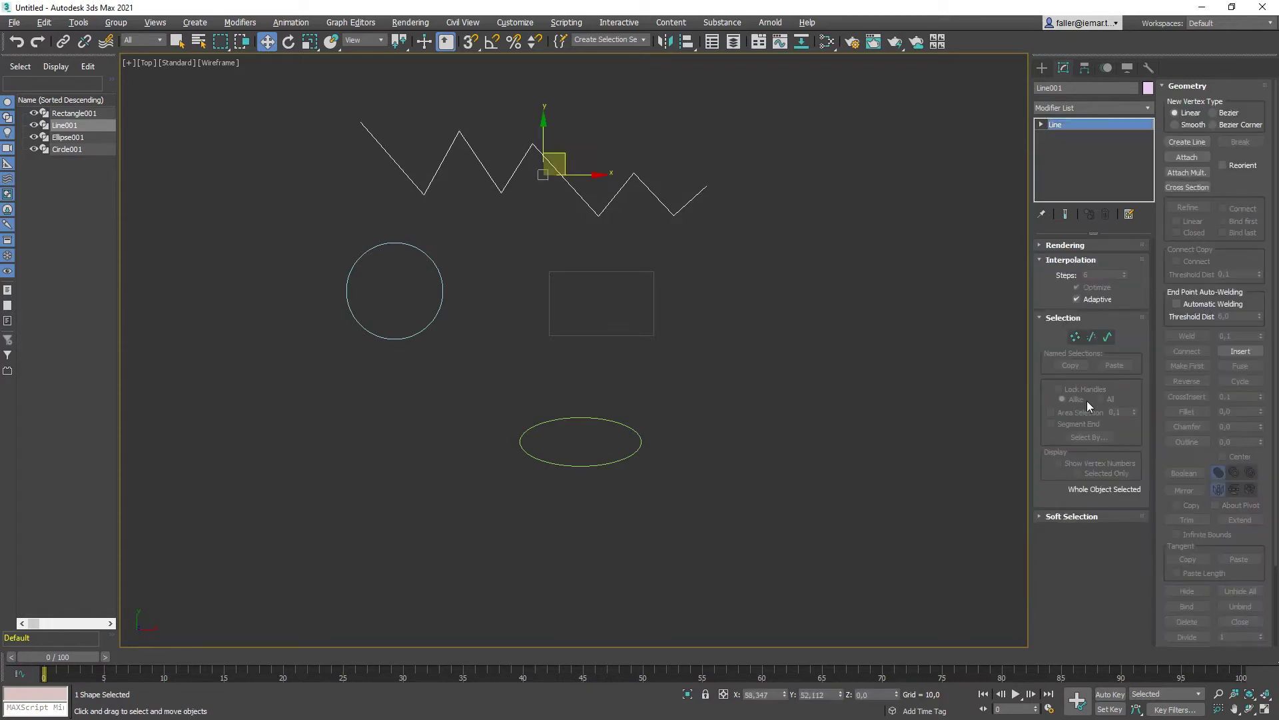
# At the line's Vertex level, move the fifth vertex up and to the right, to about X 71, Y 75.
pyautogui.click(1076, 338)
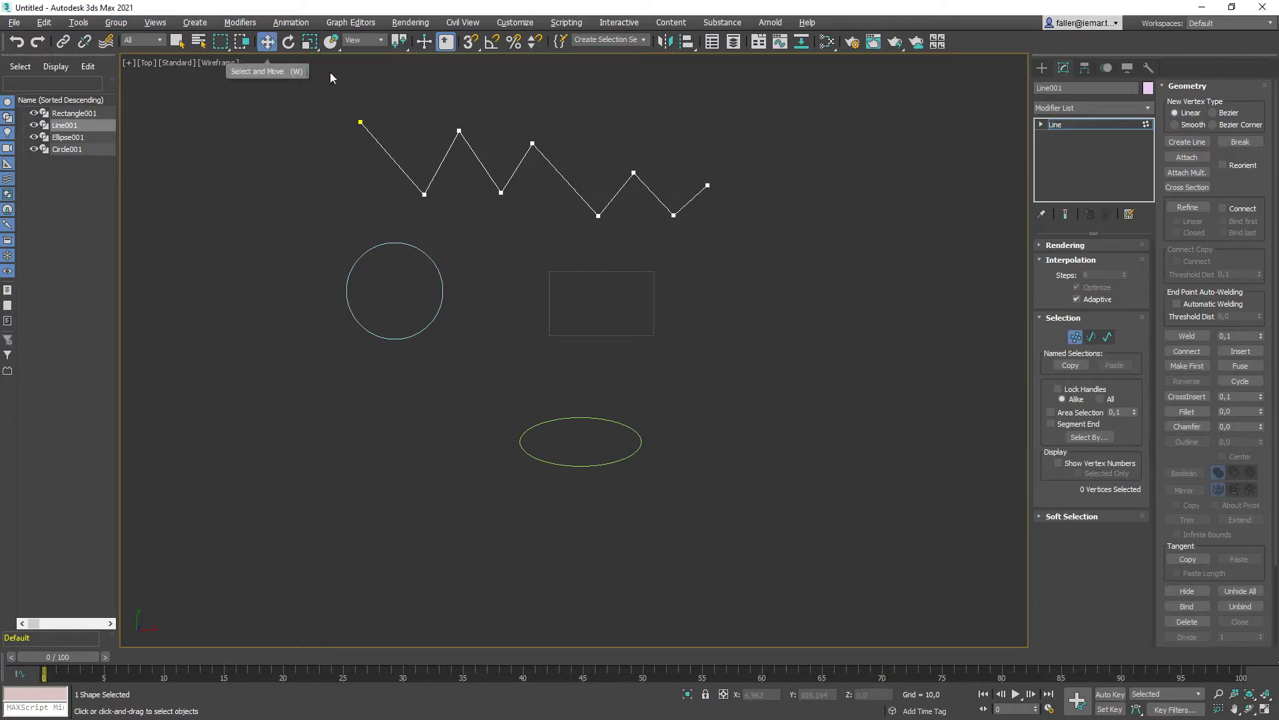
pyautogui.moveTo(546, 134); pyautogui.dragTo(525, 195)
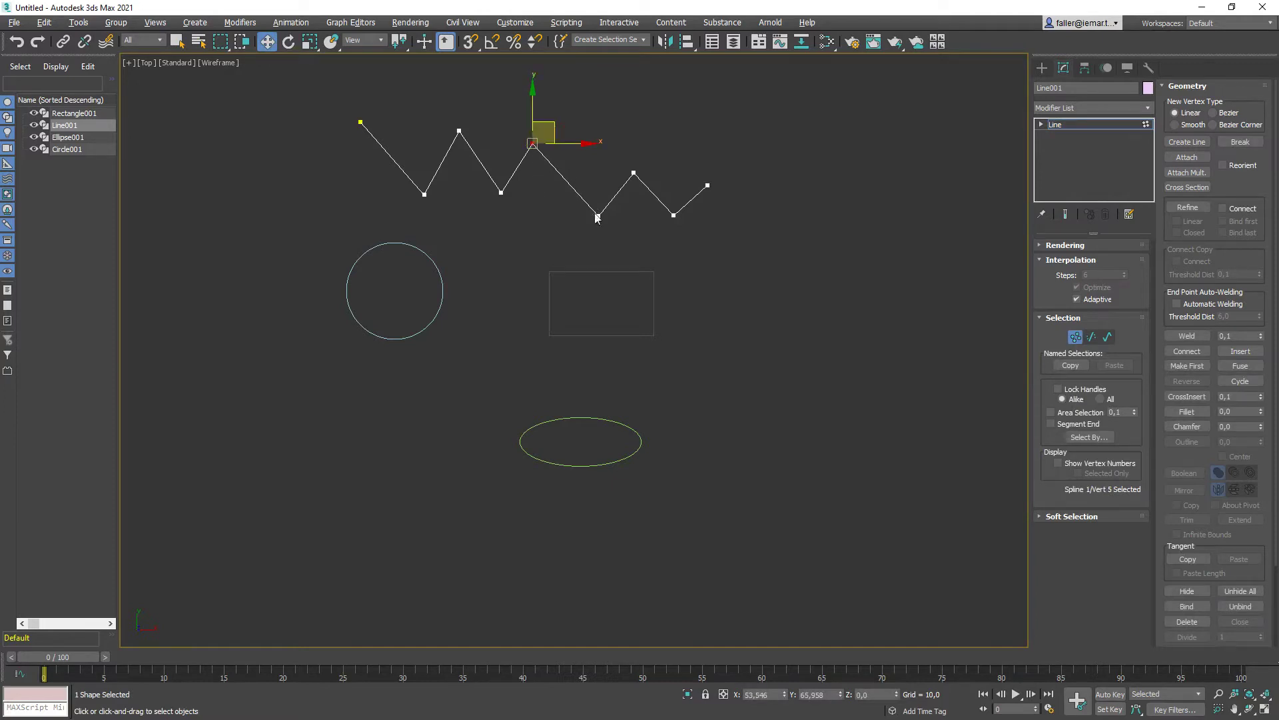
pyautogui.moveTo(549, 124); pyautogui.dragTo(569, 148)
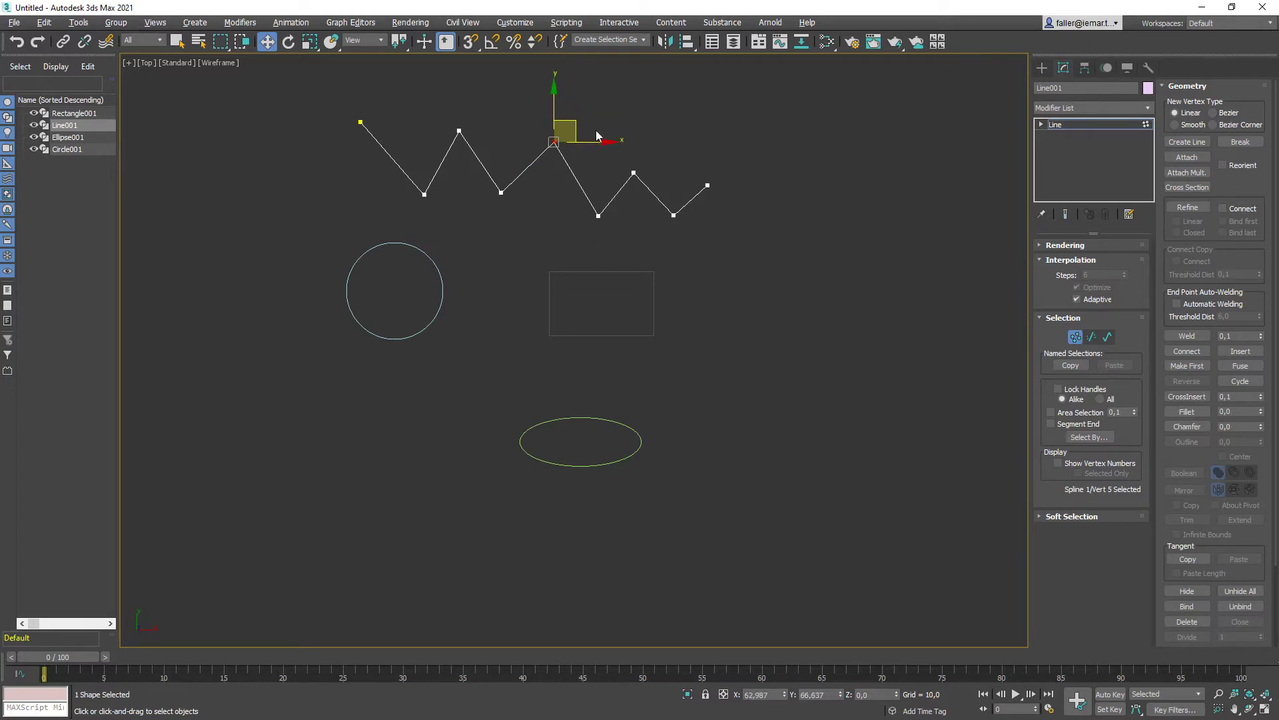
pyautogui.moveTo(574, 130)
pyautogui.mouseDown()
pyautogui.moveTo(574, 162)
pyautogui.moveTo(570, 126)
pyautogui.mouseUp()
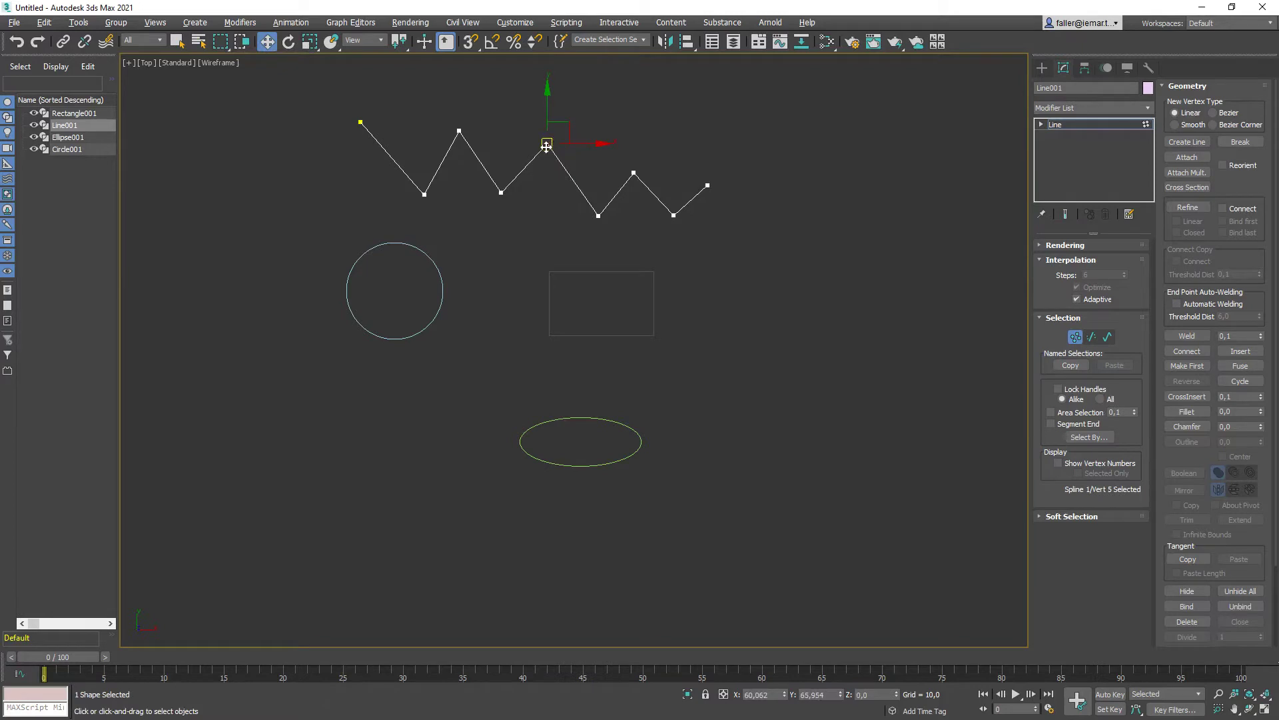
pyautogui.moveTo(563, 132); pyautogui.dragTo(588, 108)
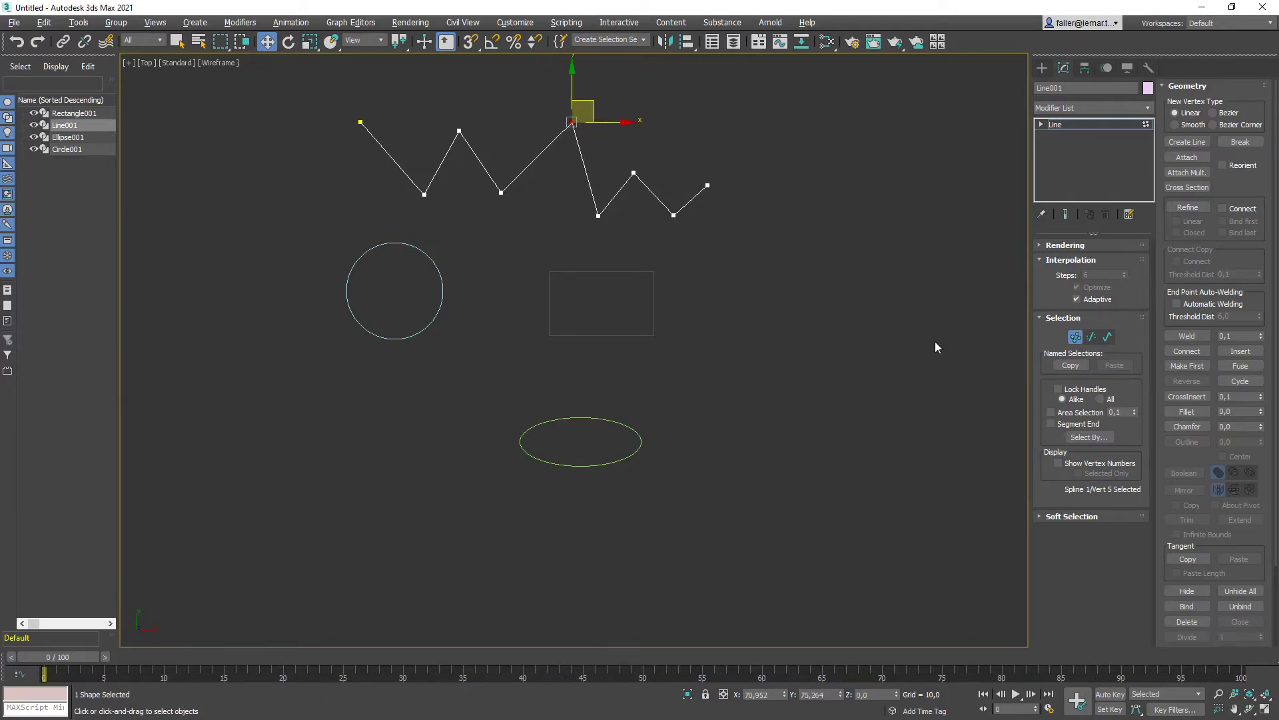
# Move the seventh vertex of the zigzag up and to the right, to about X 112, Y 69, and deselect it.
pyautogui.click(634, 173)
pyautogui.moveTo(649, 157); pyautogui.dragTo(689, 118)
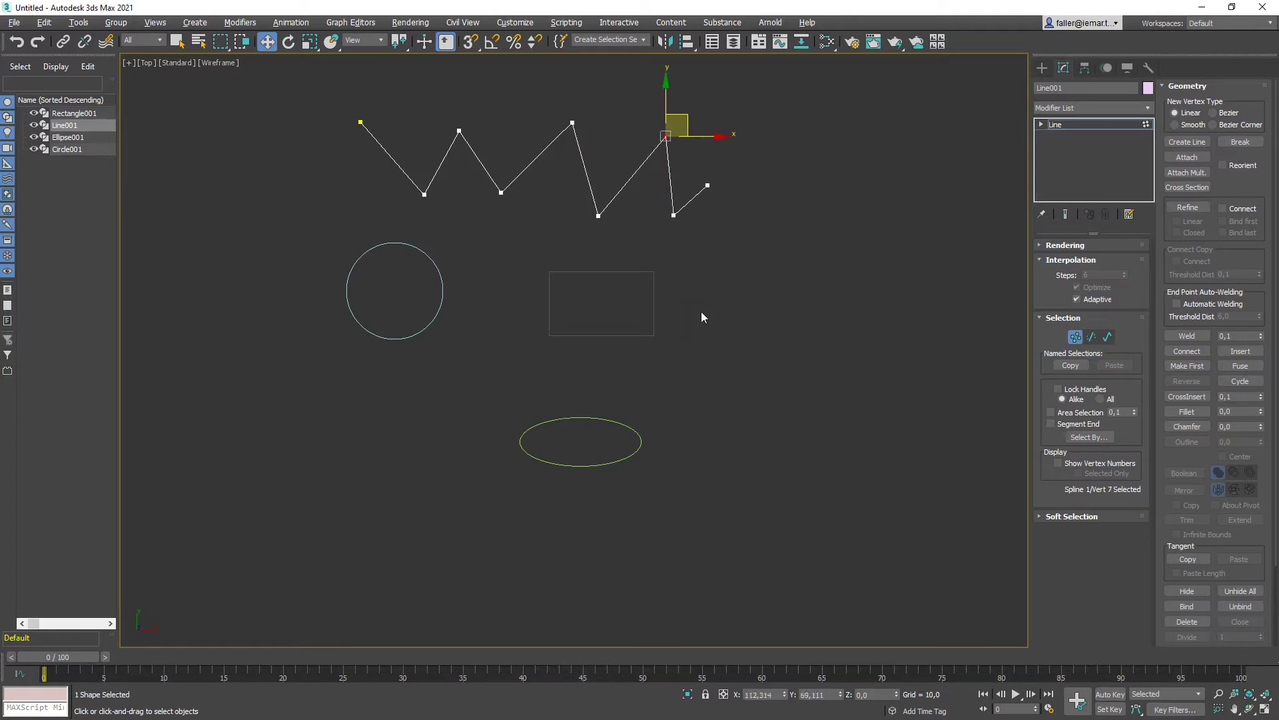
pyautogui.click(617, 110)
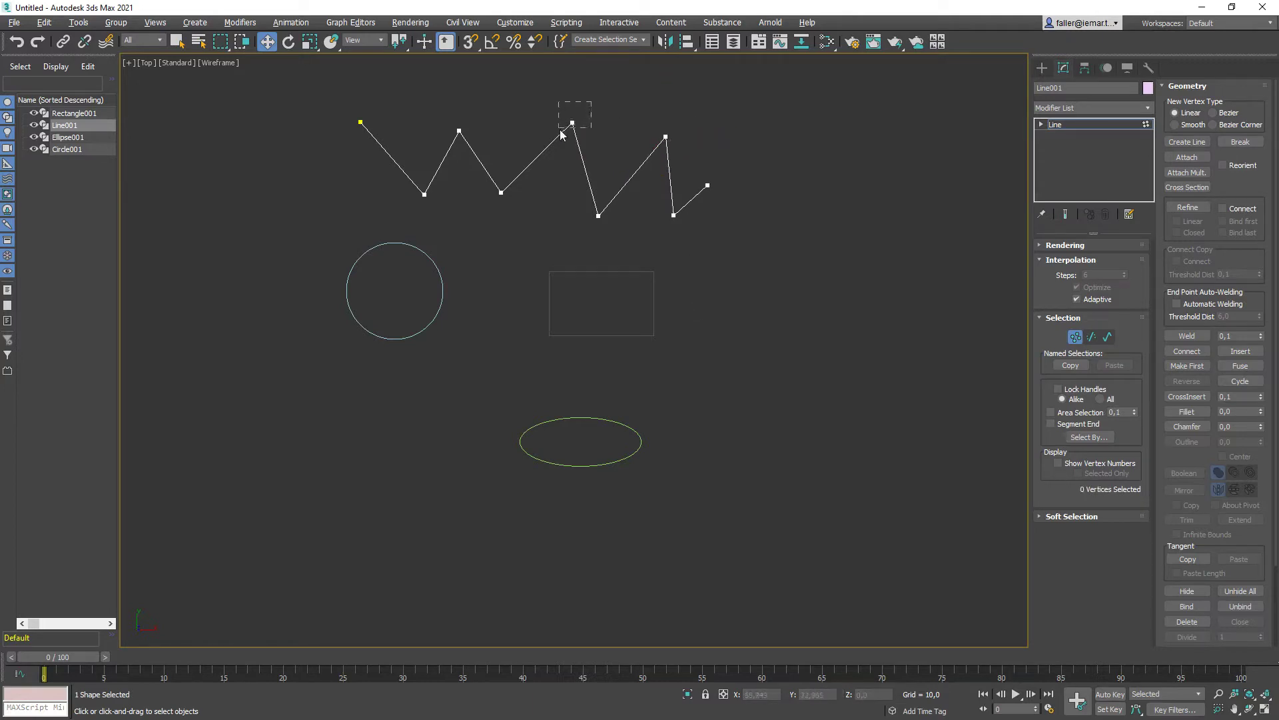
# Practise selecting and deselecting the zigzag's fifth vertex without moving it.
pyautogui.click(571, 123)
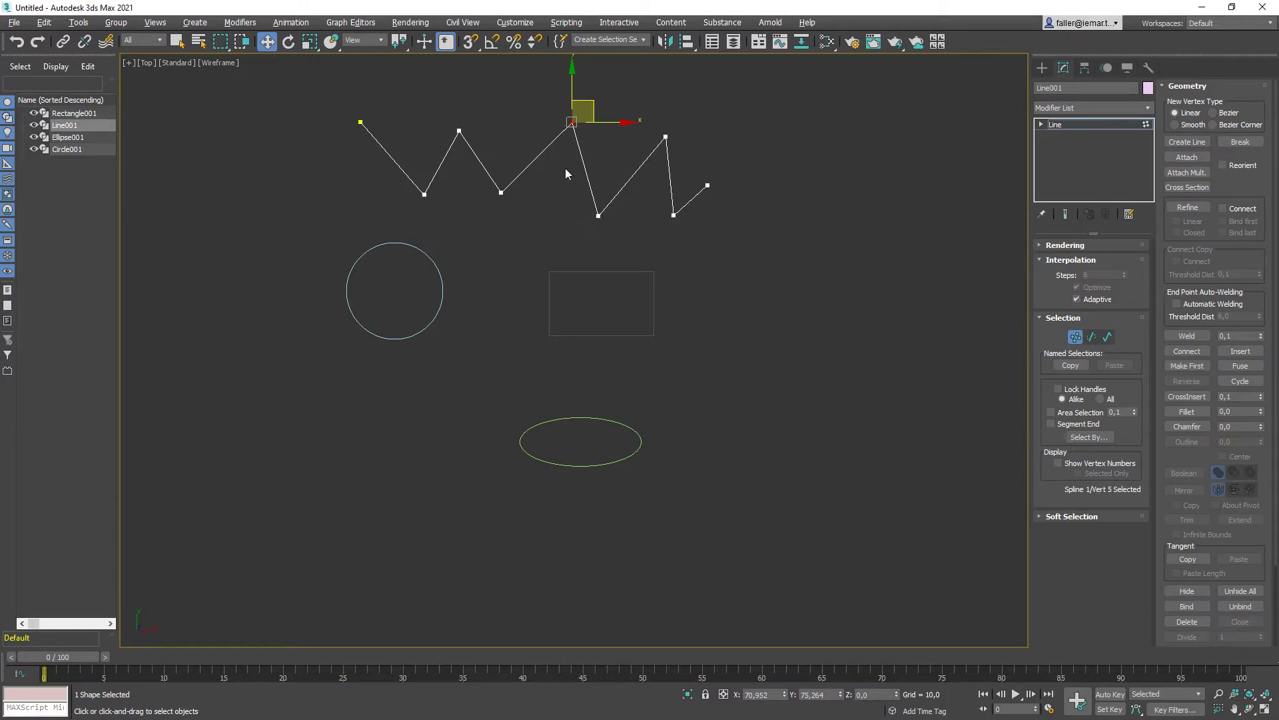
pyautogui.moveTo(571, 120); pyautogui.dragTo(632, 257, button='middle')
pyautogui.scroll(4, 589, 296)
pyautogui.click(641, 258)
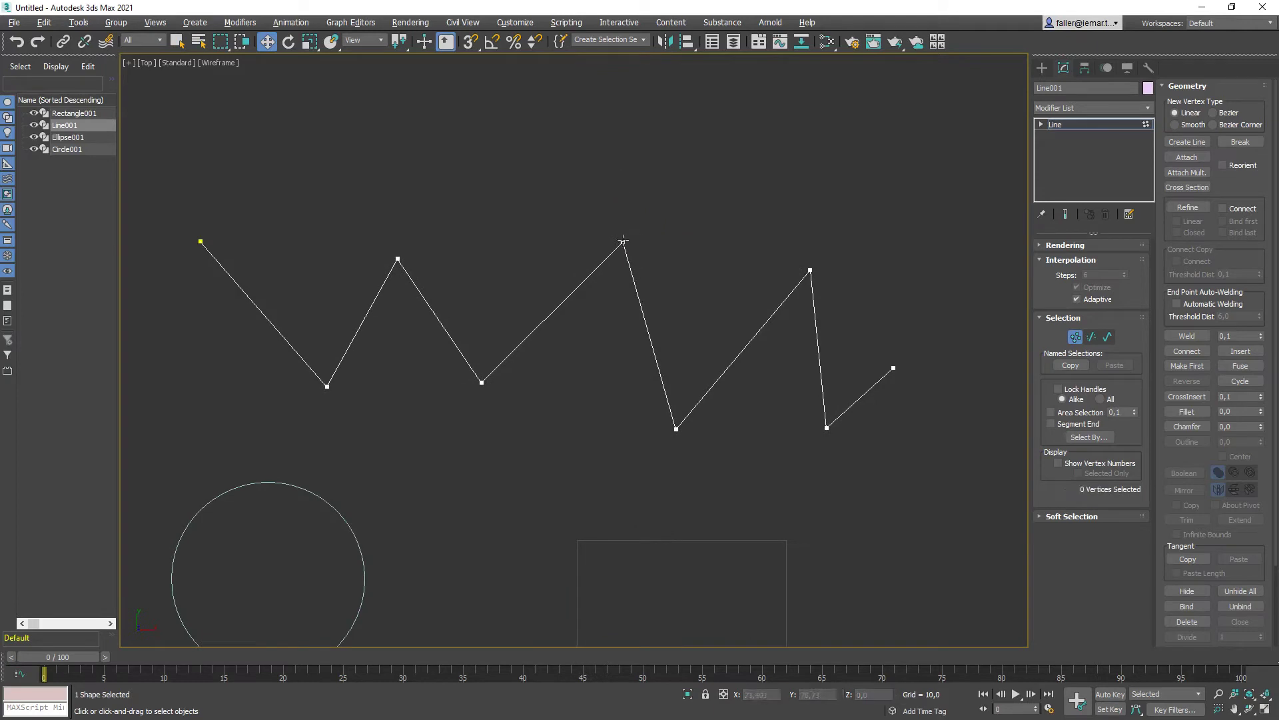
pyautogui.moveTo(642, 258); pyautogui.dragTo(641, 254)
pyautogui.click(654, 266)
pyautogui.click(623, 242)
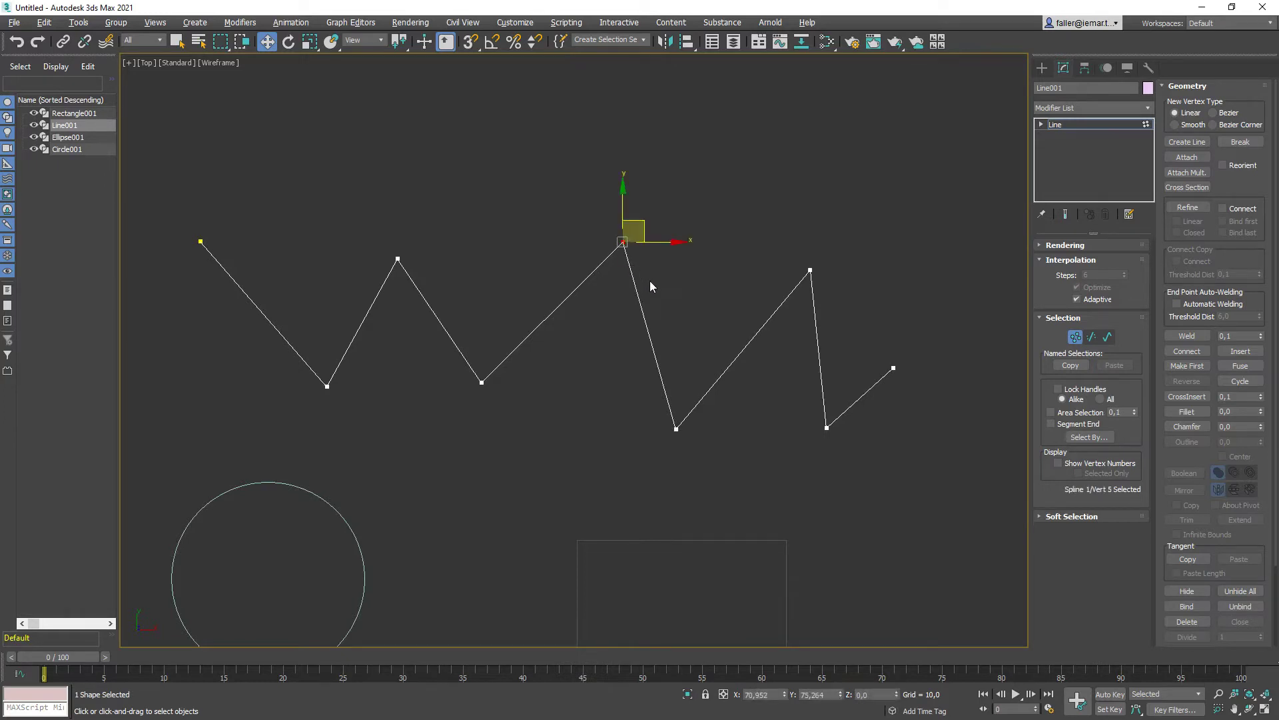
pyautogui.click(650, 287)
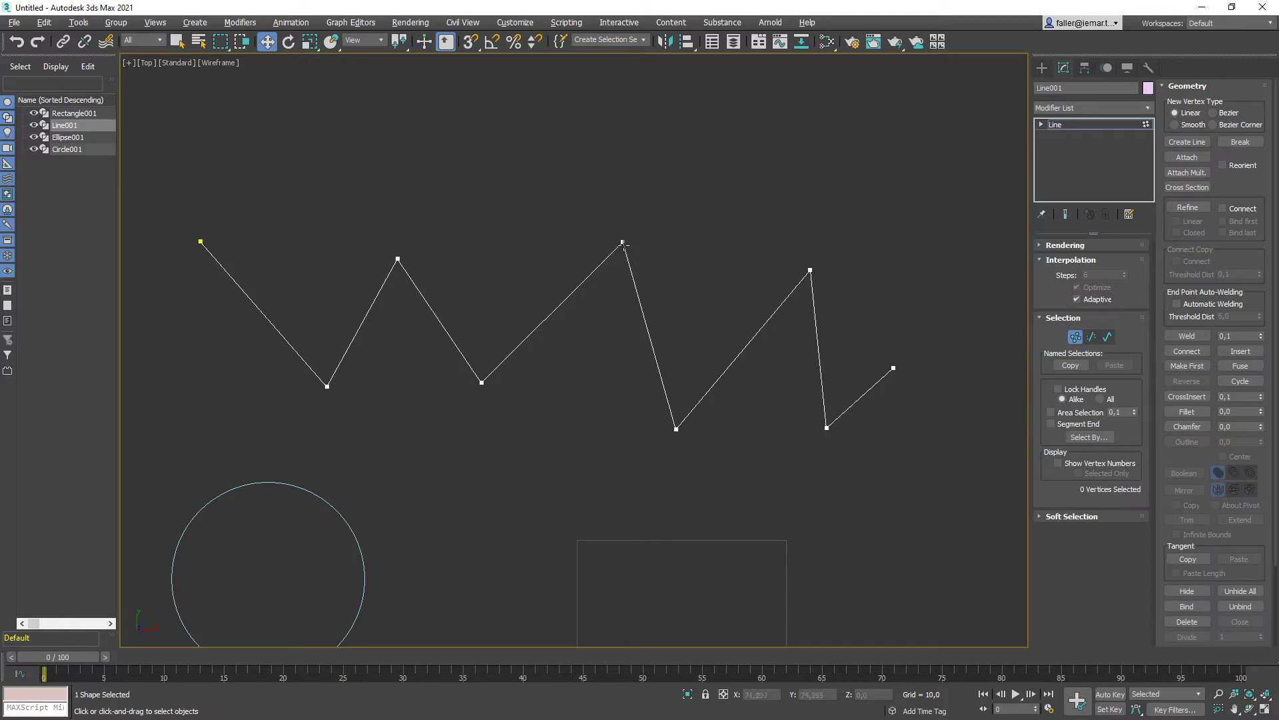
# Try deleting the zigzag's fifth vertex, undo the deletion and deselect the vertex.
pyautogui.moveTo(581, 217); pyautogui.dragTo(650, 275)
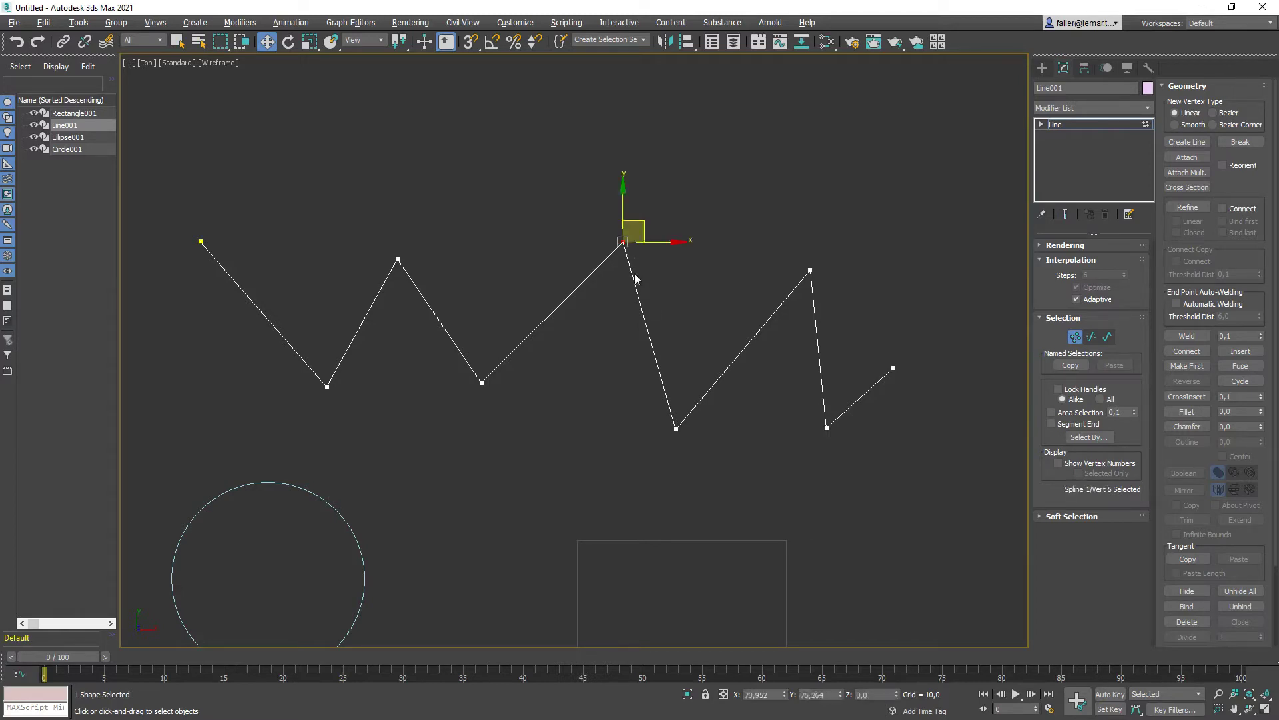
pyautogui.moveTo(566, 207); pyautogui.dragTo(651, 280)
pyautogui.click(621, 265)
pyautogui.moveTo(638, 255); pyautogui.dragTo(638, 257)
pyautogui.press('Delete')
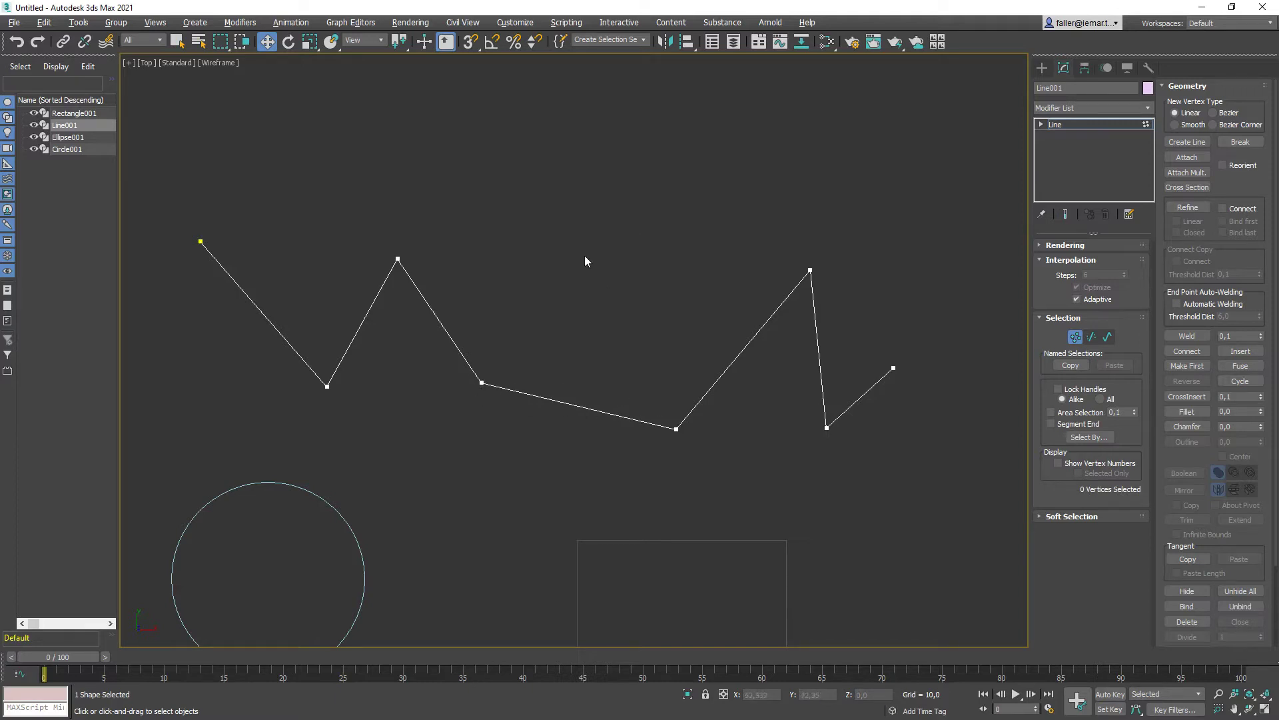
pyautogui.hotkey('ctrl', 'z')
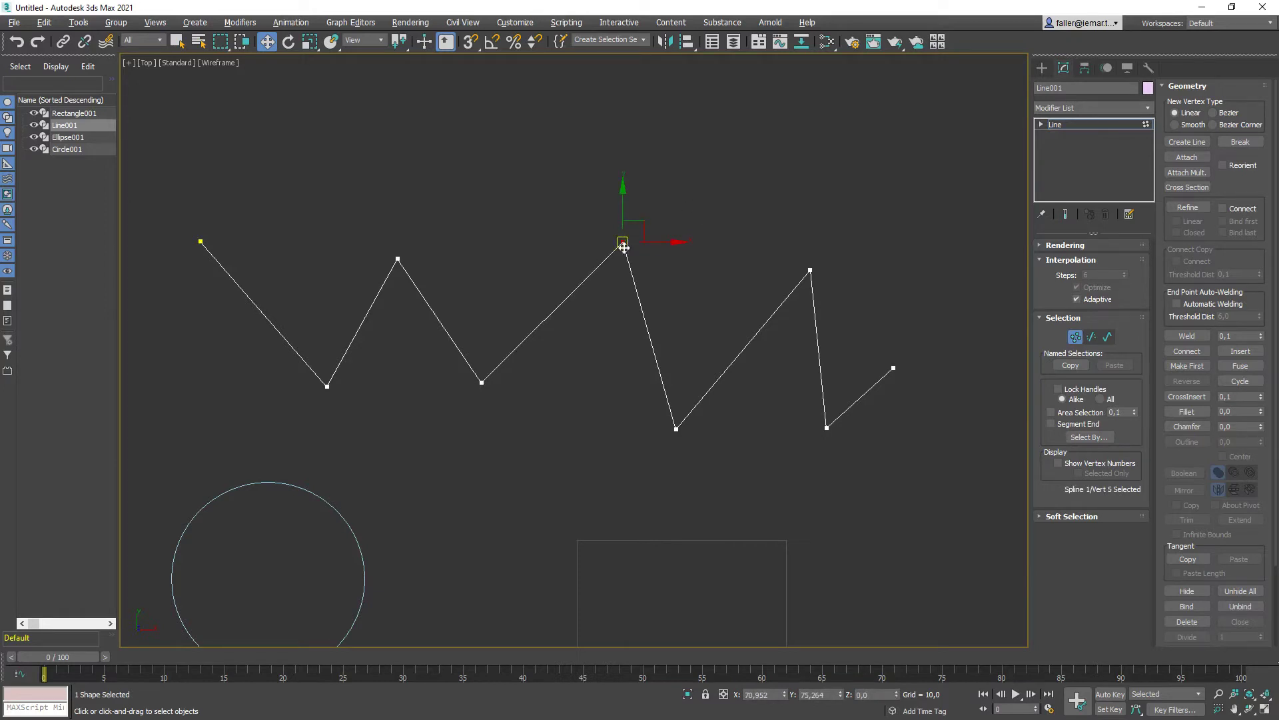
pyautogui.click(697, 298)
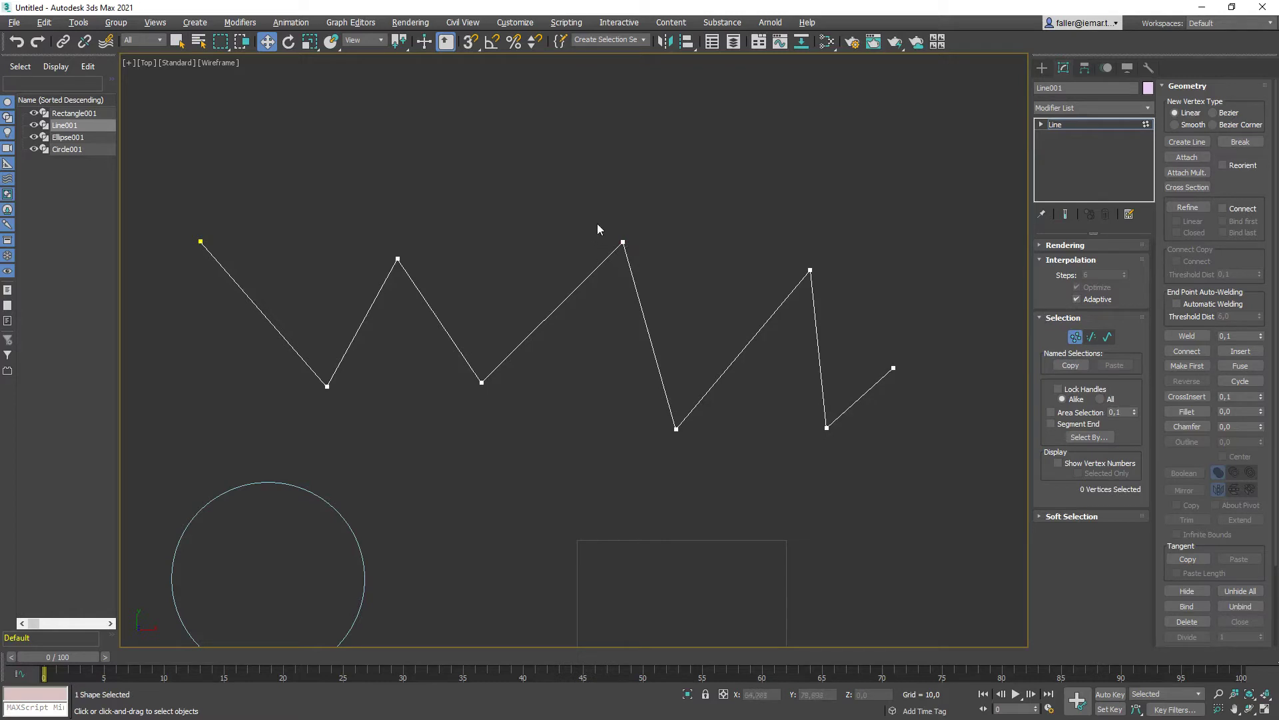
# Move the zigzag's fifth vertex down and to the left, to about X 62, Y 73, and leave it selected.
pyautogui.moveTo(597, 222); pyautogui.dragTo(582, 253)
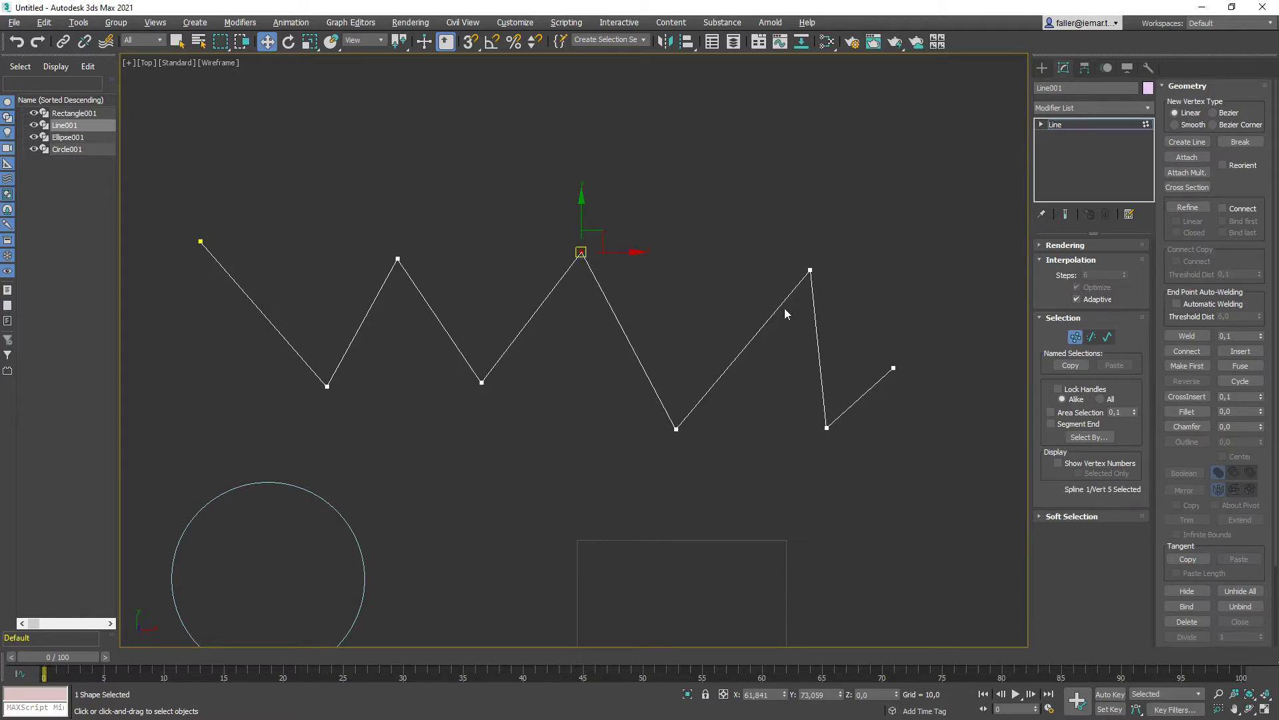
pyautogui.click(591, 307)
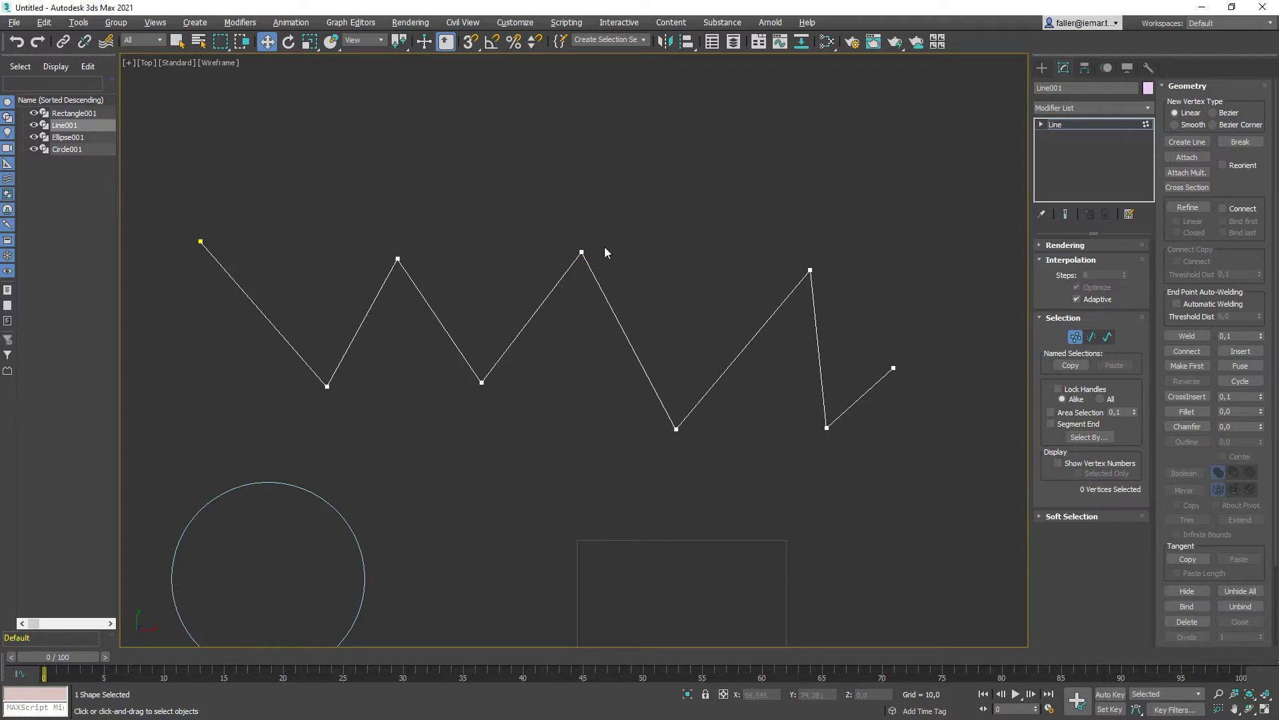
pyautogui.moveTo(547, 226); pyautogui.dragTo(609, 278)
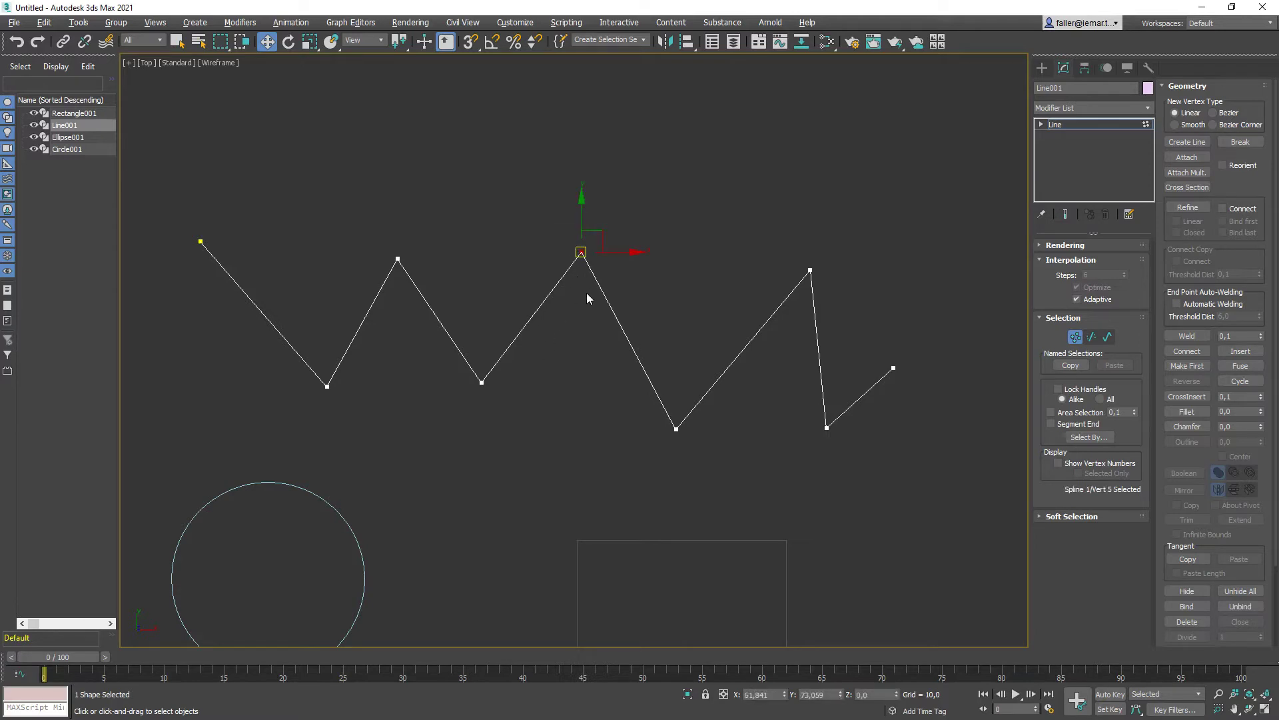
pyautogui.moveTo(562, 235); pyautogui.dragTo(607, 254)
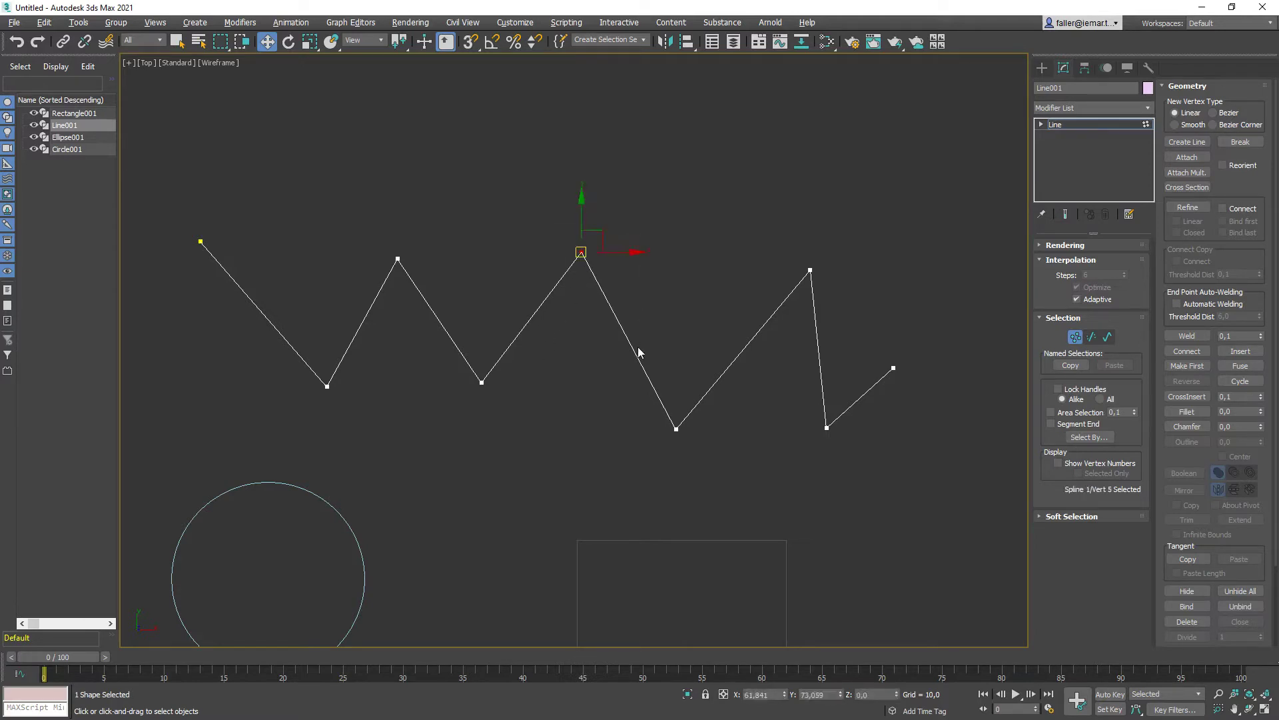
# Convert the fifth vertex to Smooth and move it up and to the right, to about X 72, Y 80.
pyautogui.rightClick(580, 255)
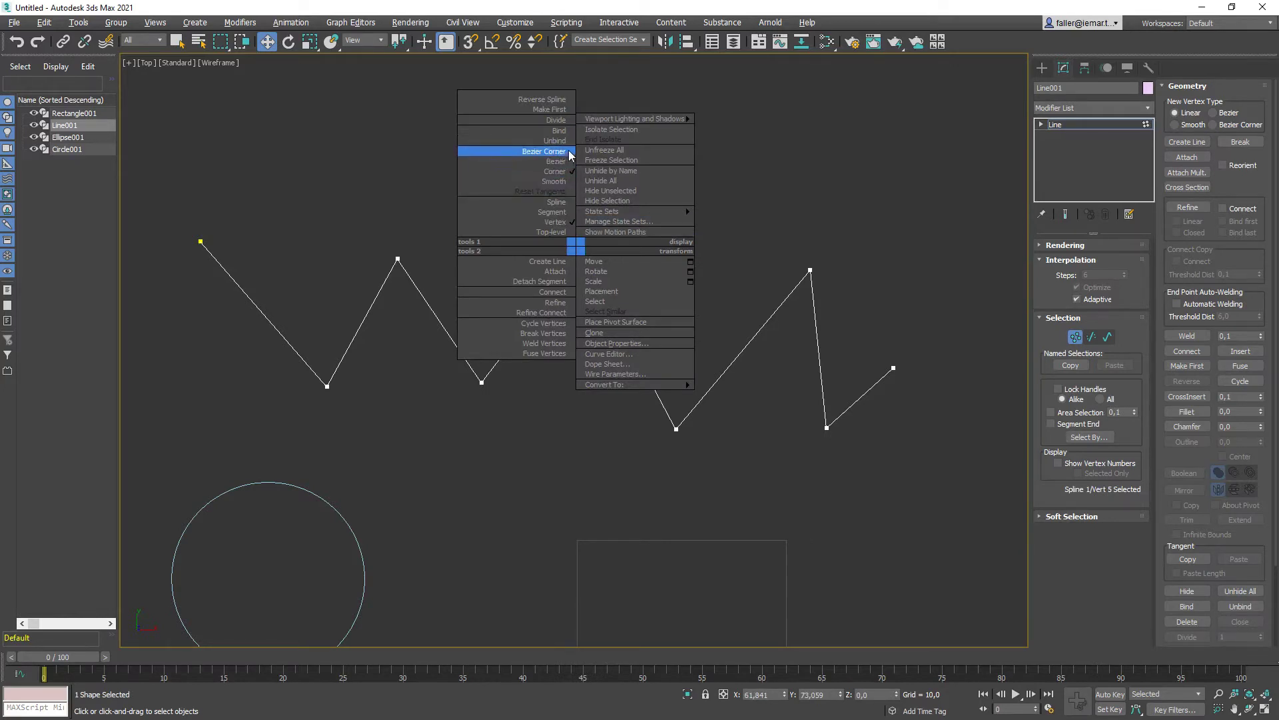
pyautogui.click(553, 181)
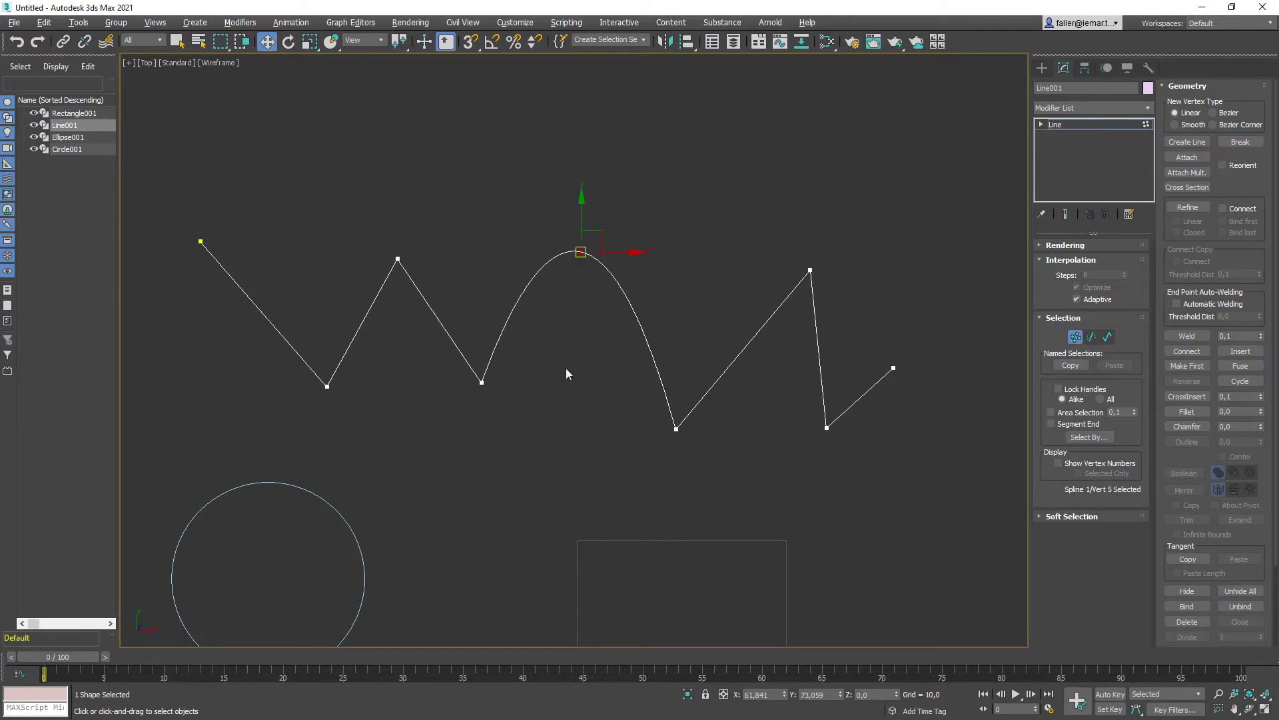
pyautogui.moveTo(598, 242); pyautogui.dragTo(650, 207)
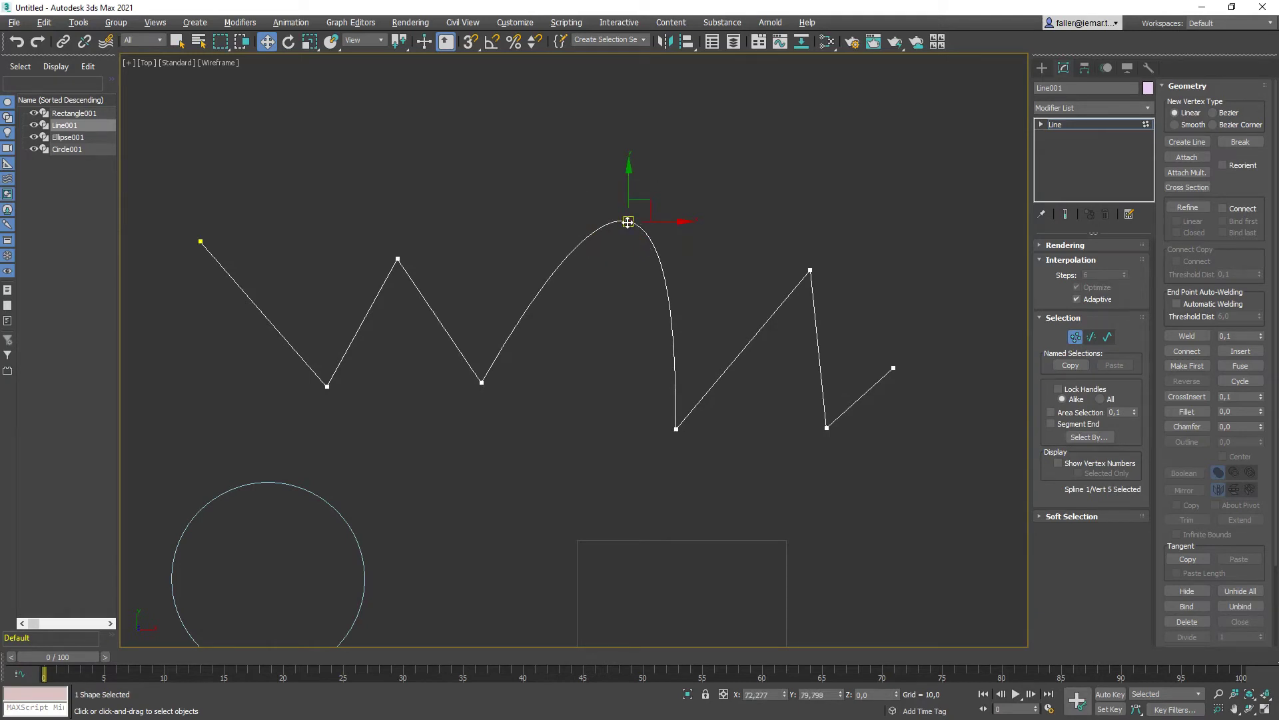
# Convert the fifth vertex to Bezier, stretch its tangent handles to widen the curve, and shorten them again.
pyautogui.rightClick(628, 222)
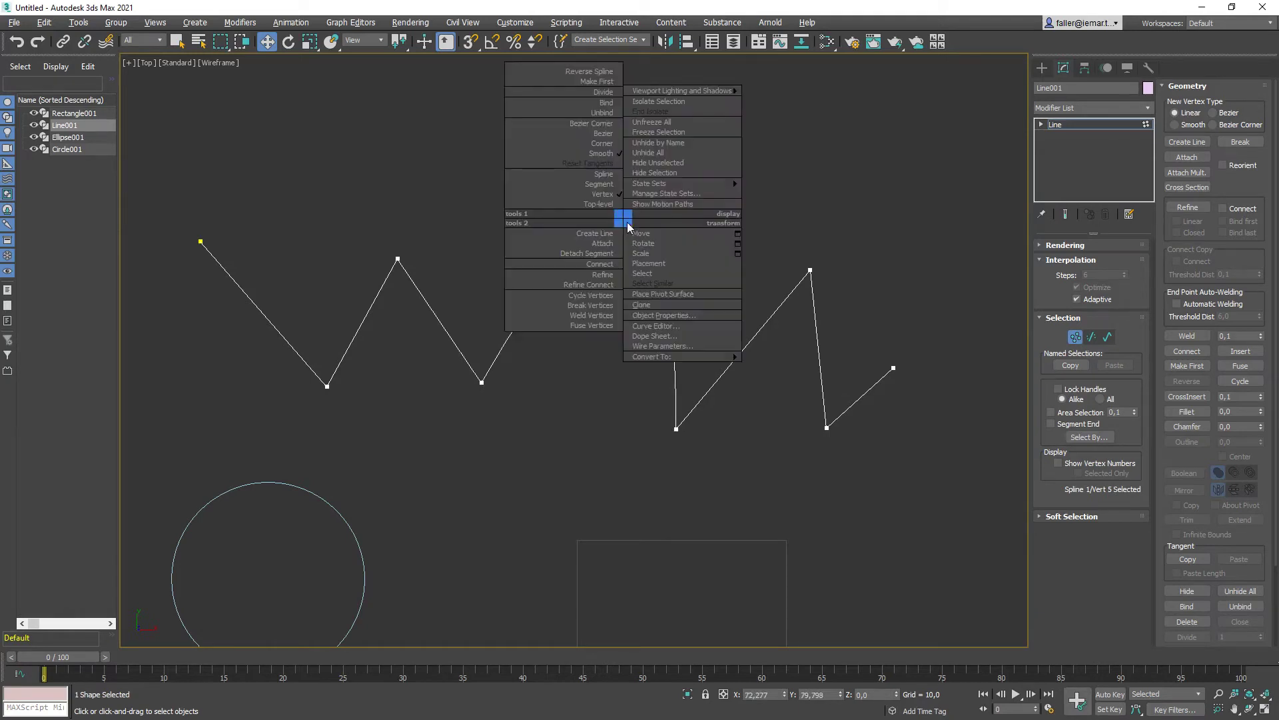
pyautogui.click(603, 134)
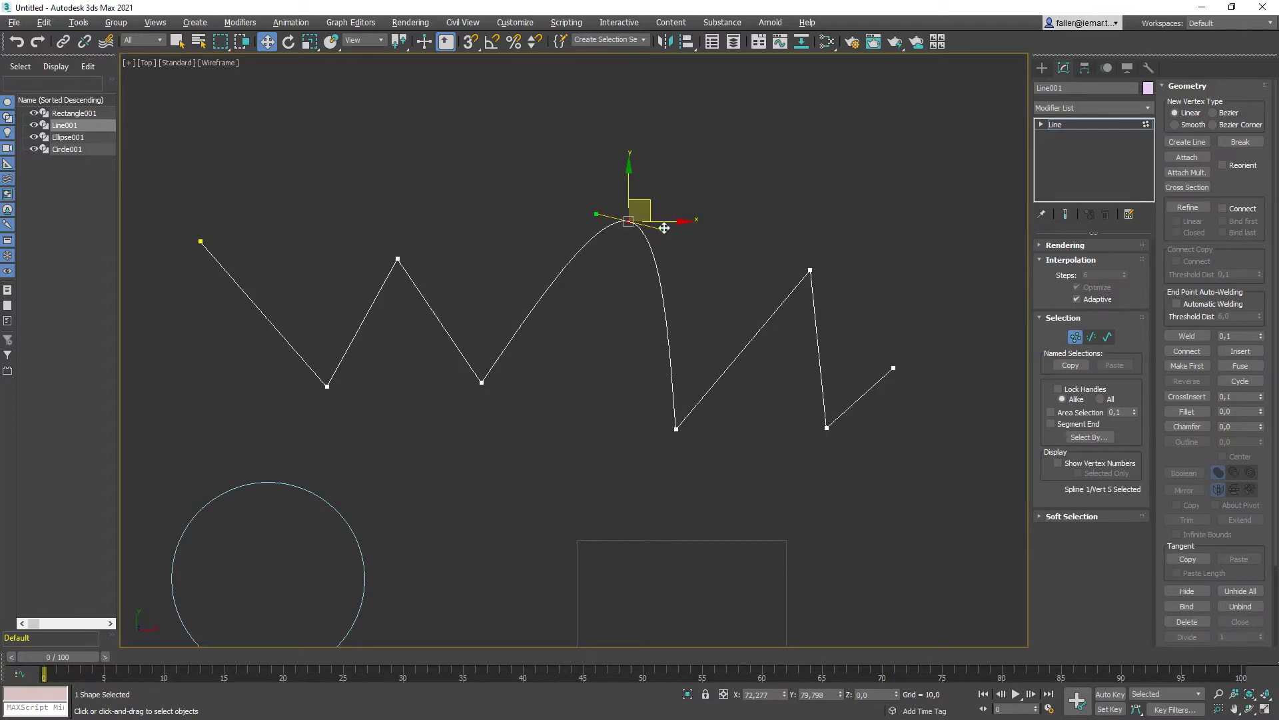
pyautogui.moveTo(664, 228); pyautogui.dragTo(761, 243)
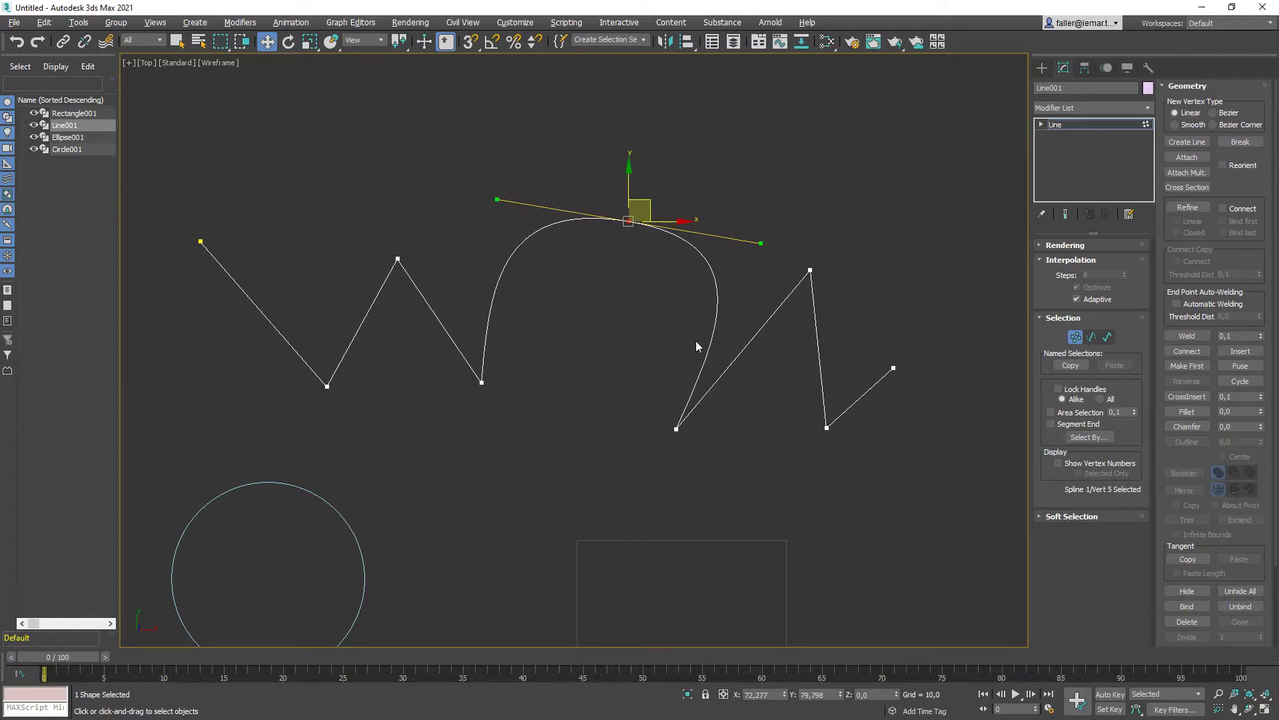
pyautogui.moveTo(763, 246); pyautogui.dragTo(664, 232)
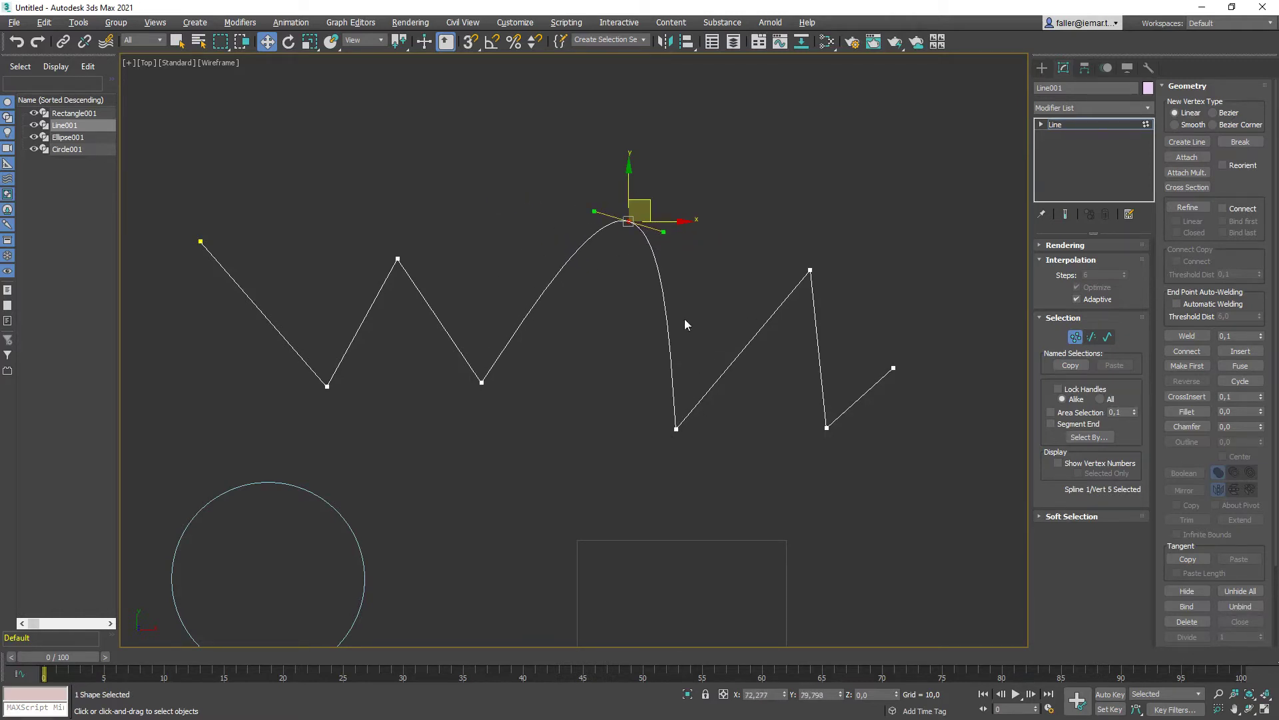
# Set the fifth vertex back to Smooth and reposition it lower, at about X 66, Y 61.
pyautogui.rightClick(627, 223)
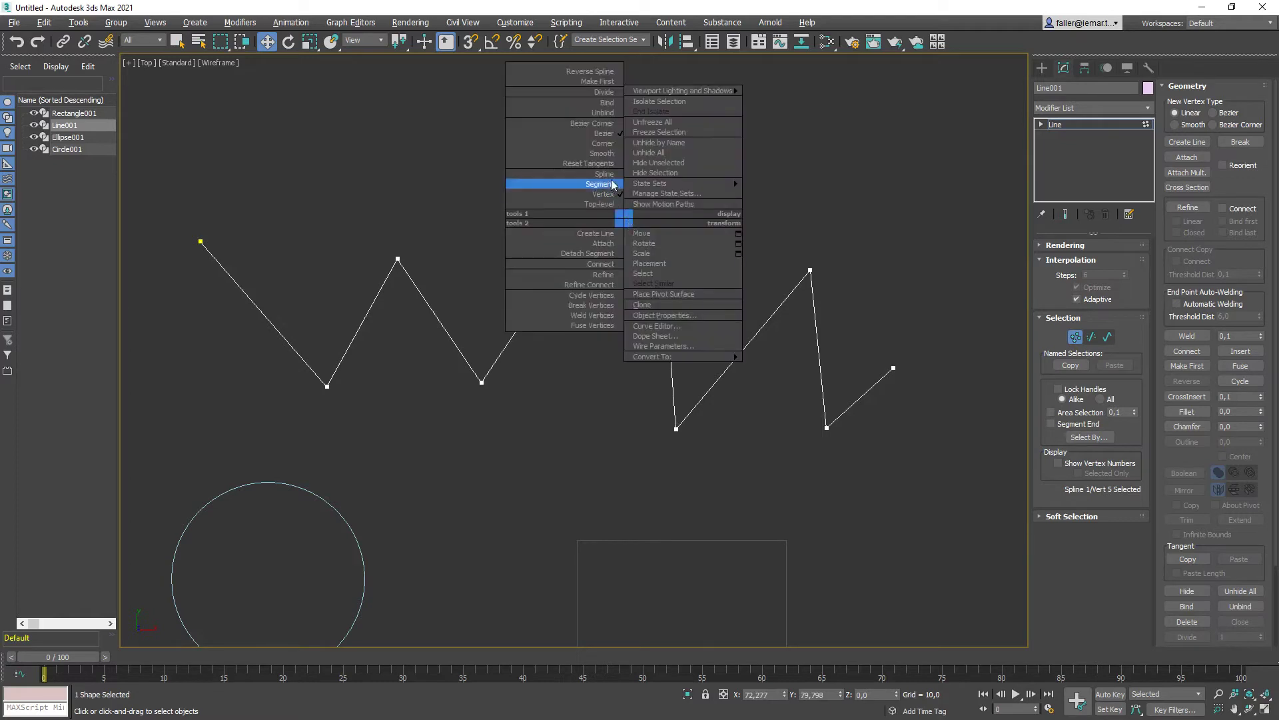
pyautogui.click(602, 154)
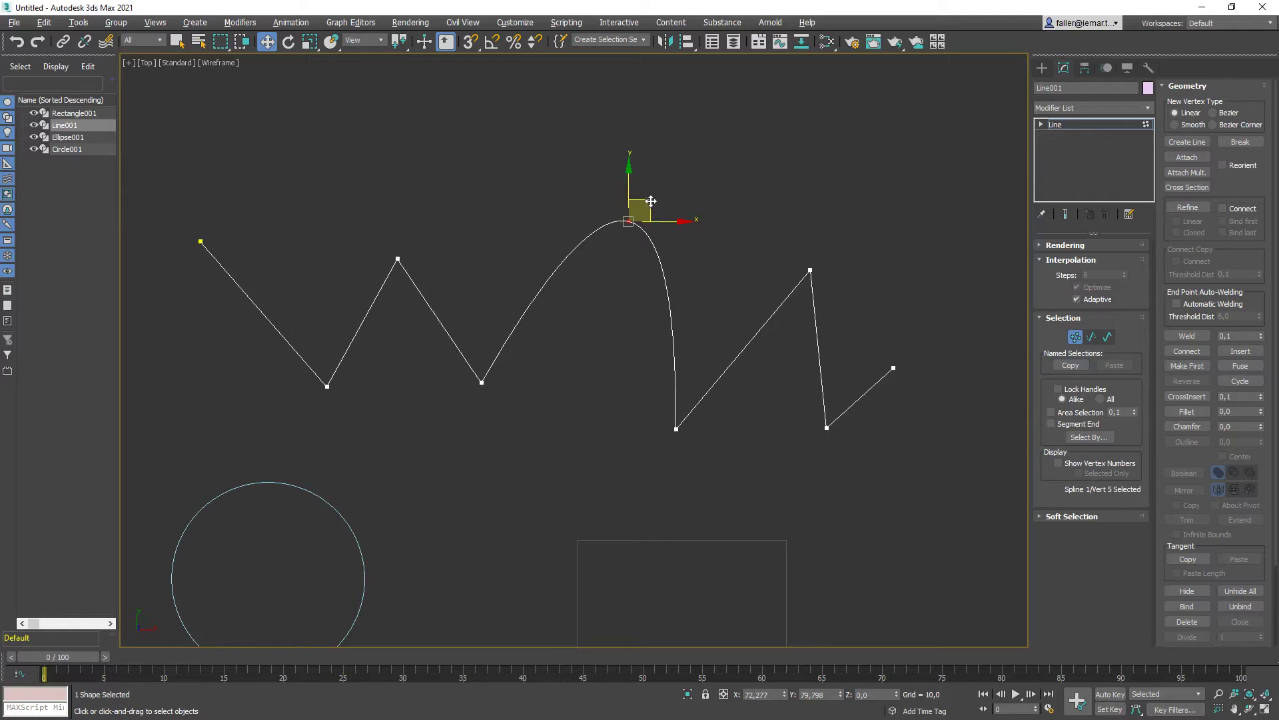
pyautogui.moveTo(646, 208); pyautogui.dragTo(586, 364)
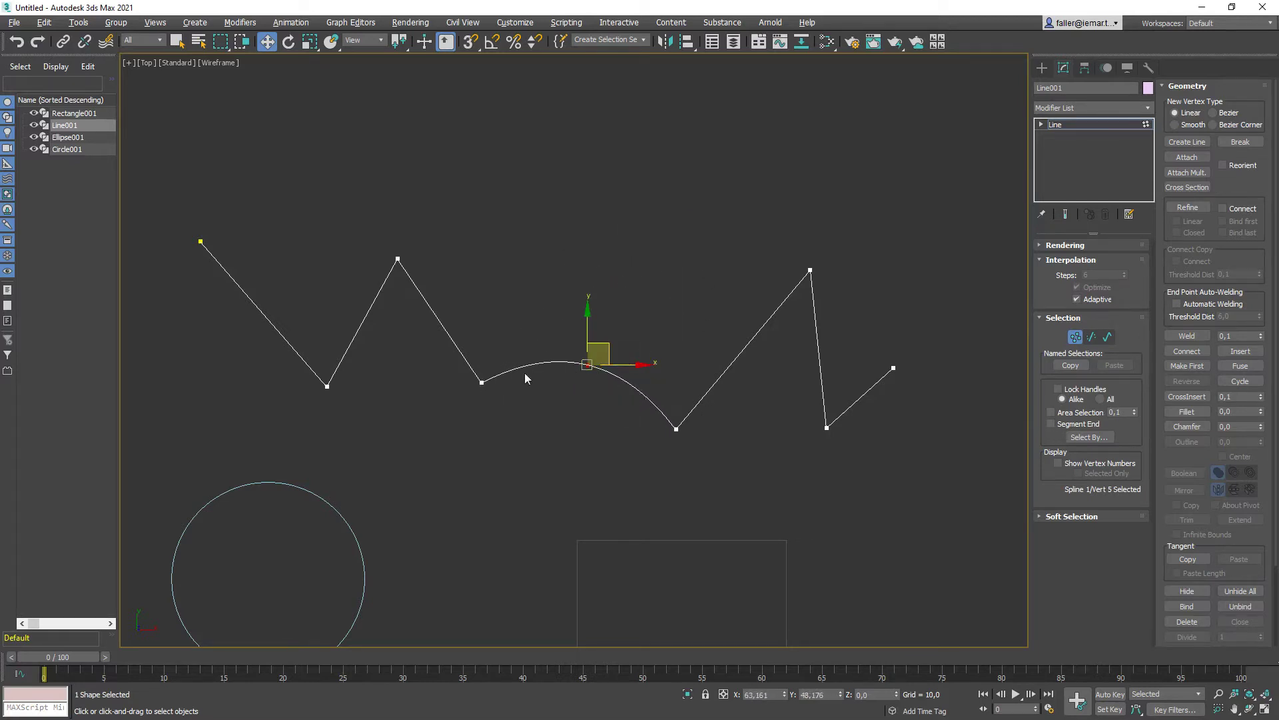
pyautogui.moveTo(607, 344); pyautogui.dragTo(624, 292)
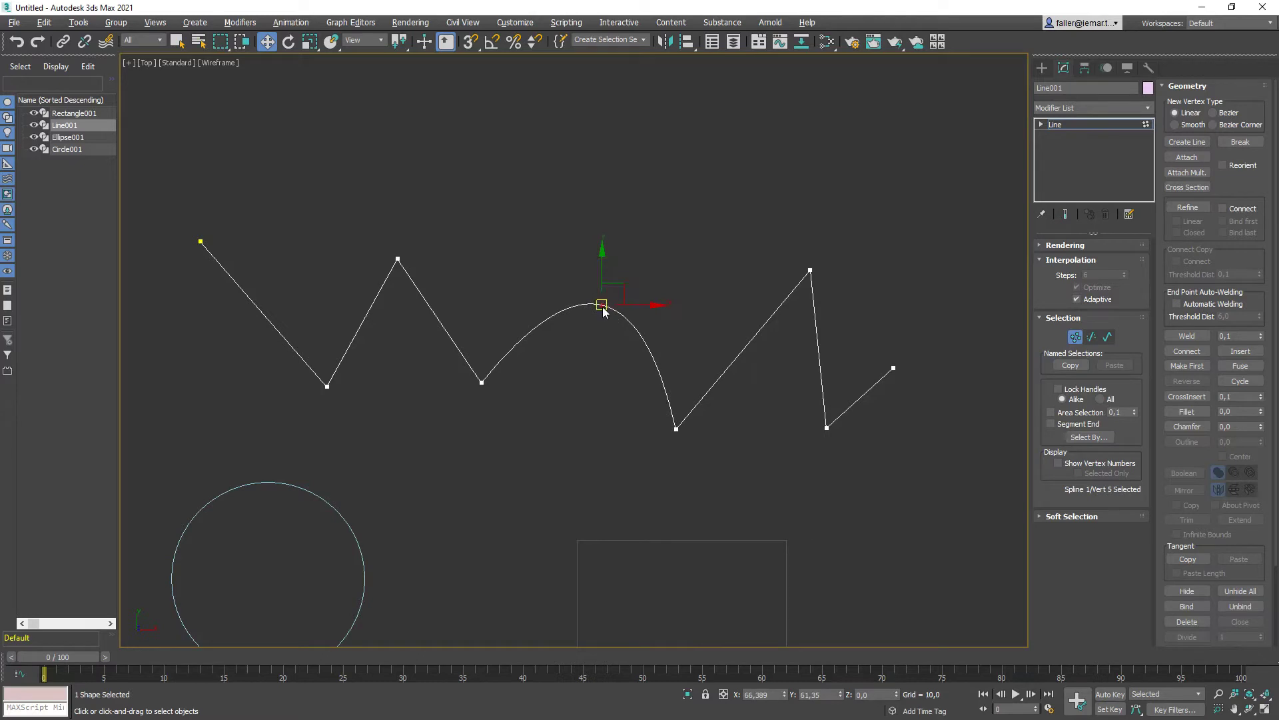
# Convert the fifth vertex to Bezier Corner and adjust its two tangent handles independently, angling both downward.
pyautogui.rightClick(599, 303)
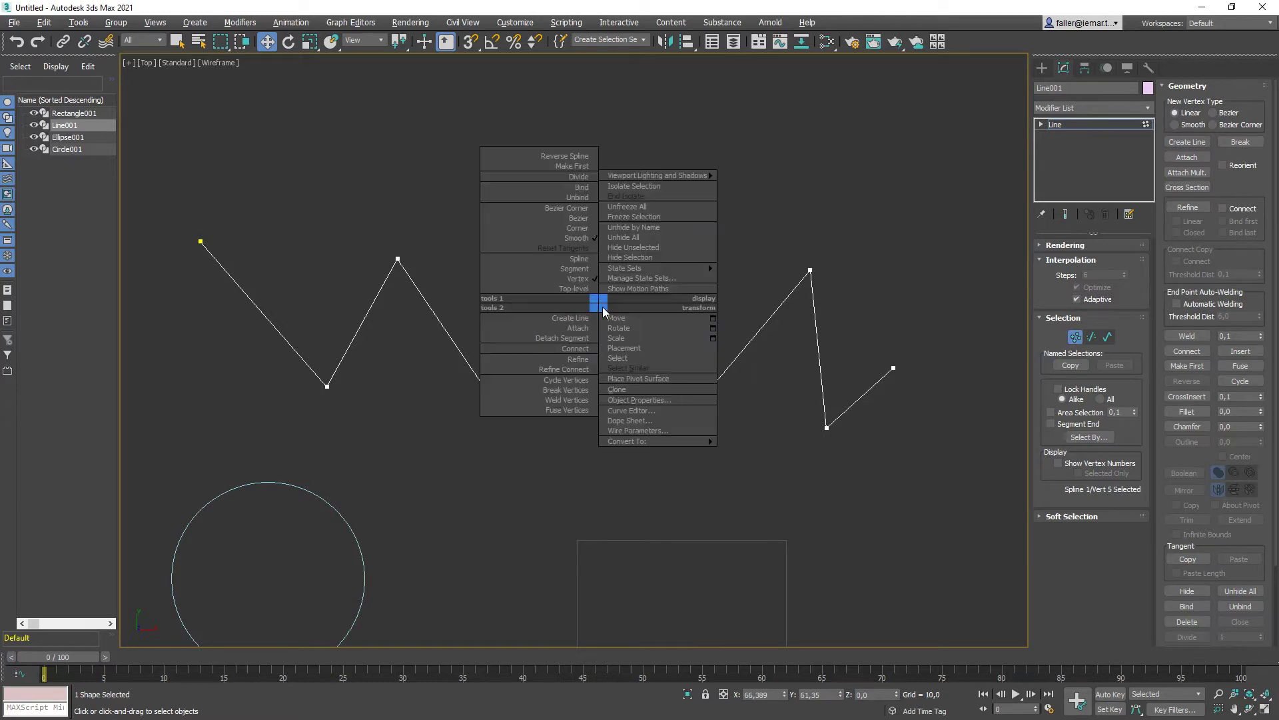
pyautogui.click(582, 208)
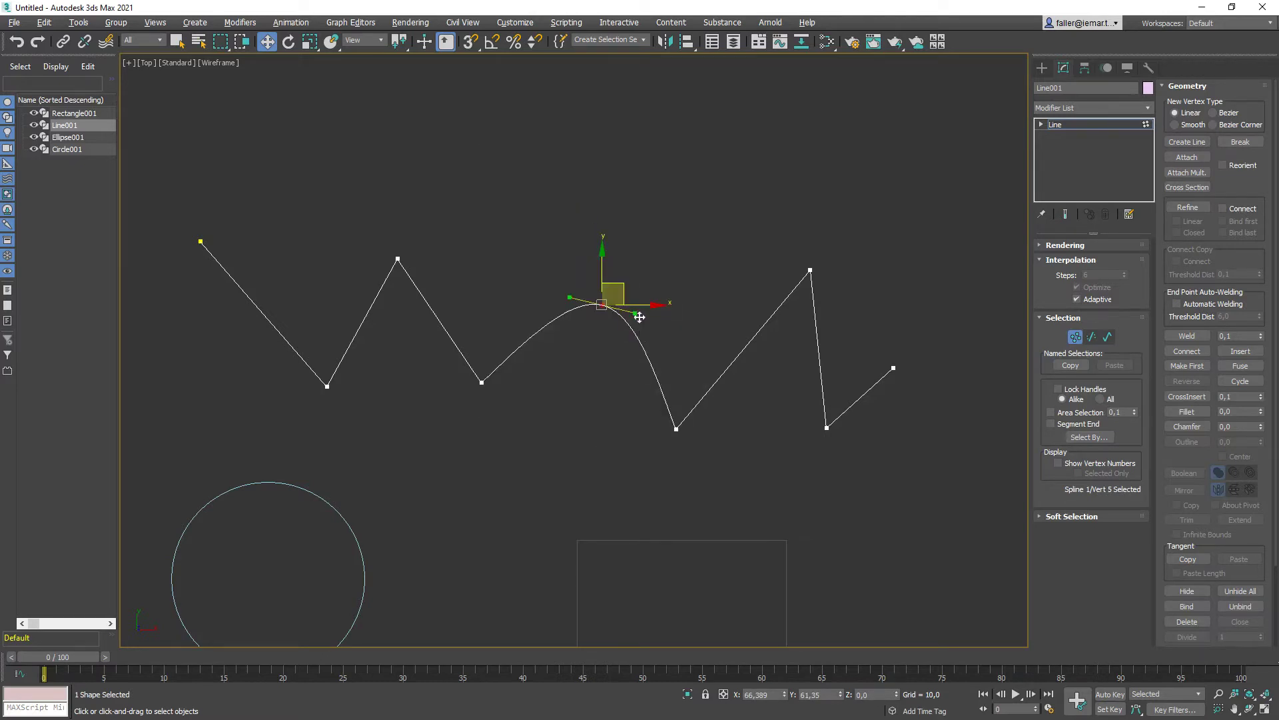
pyautogui.moveTo(639, 318); pyautogui.dragTo(670, 339)
pyautogui.moveTo(569, 296); pyautogui.dragTo(541, 315)
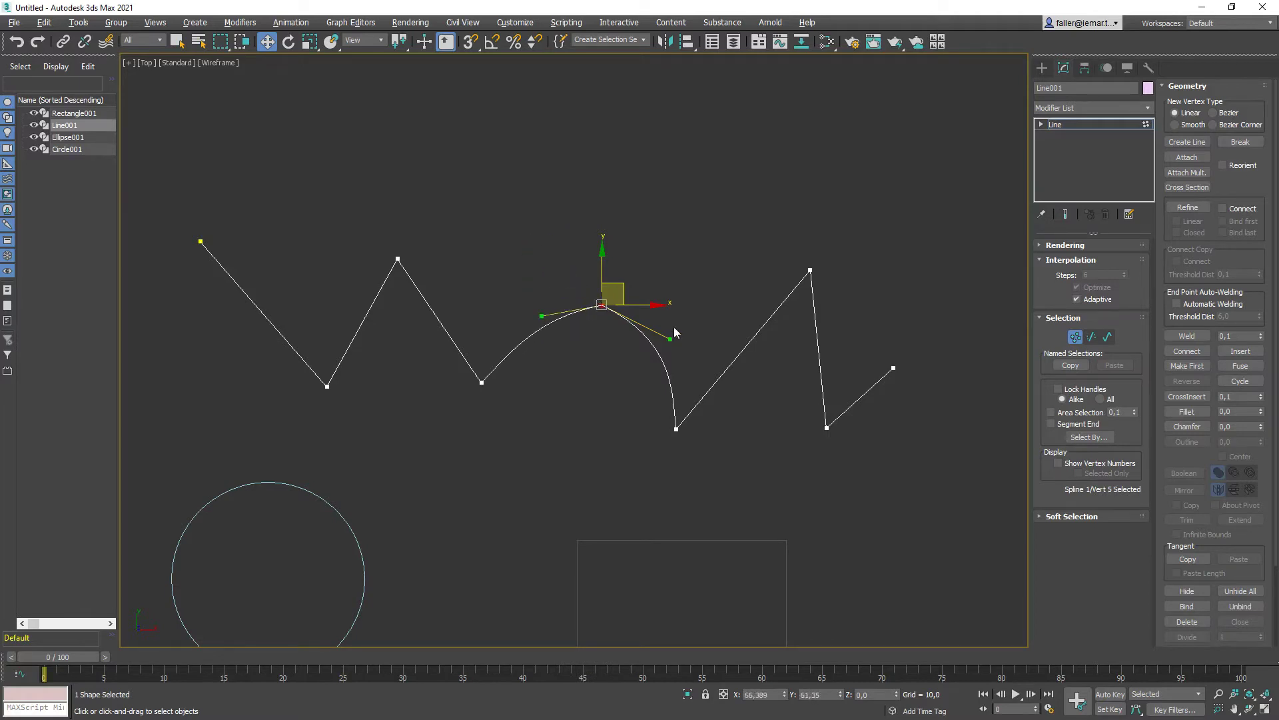
pyautogui.moveTo(670, 338); pyautogui.dragTo(653, 334)
# Convert the fifth vertex to Corner, move it up above the zigzag's other peaks, and deselect it.
pyautogui.rightClick(602, 305)
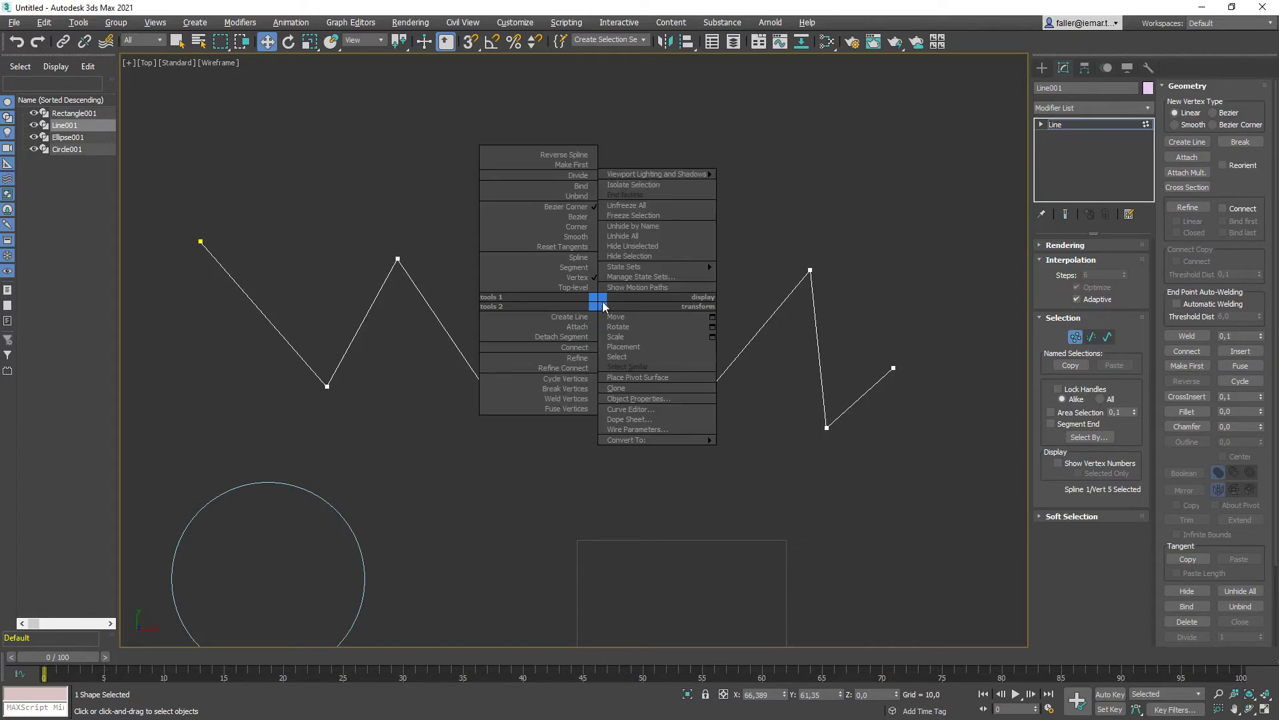
pyautogui.click(577, 227)
pyautogui.moveTo(631, 291); pyautogui.dragTo(623, 184)
pyautogui.click(588, 361)
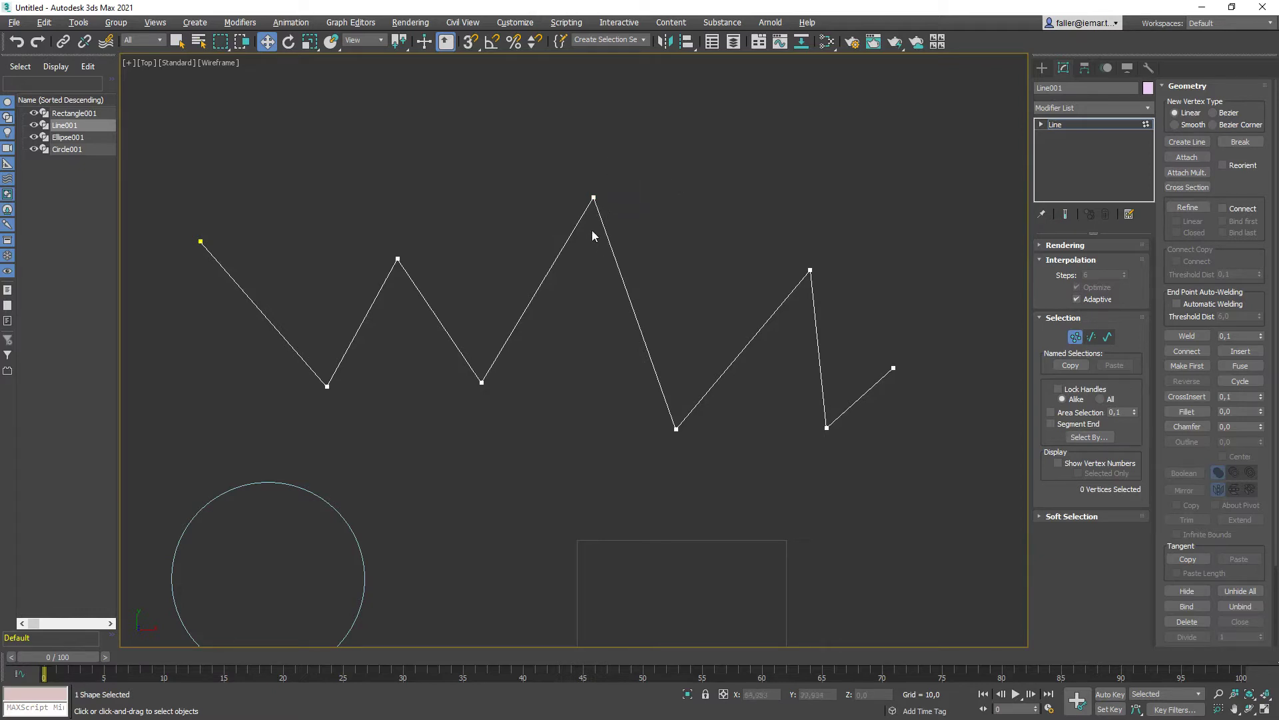
# Switch the line to its Segment level, and select and deselect the fifth segment.
pyautogui.click(1091, 338)
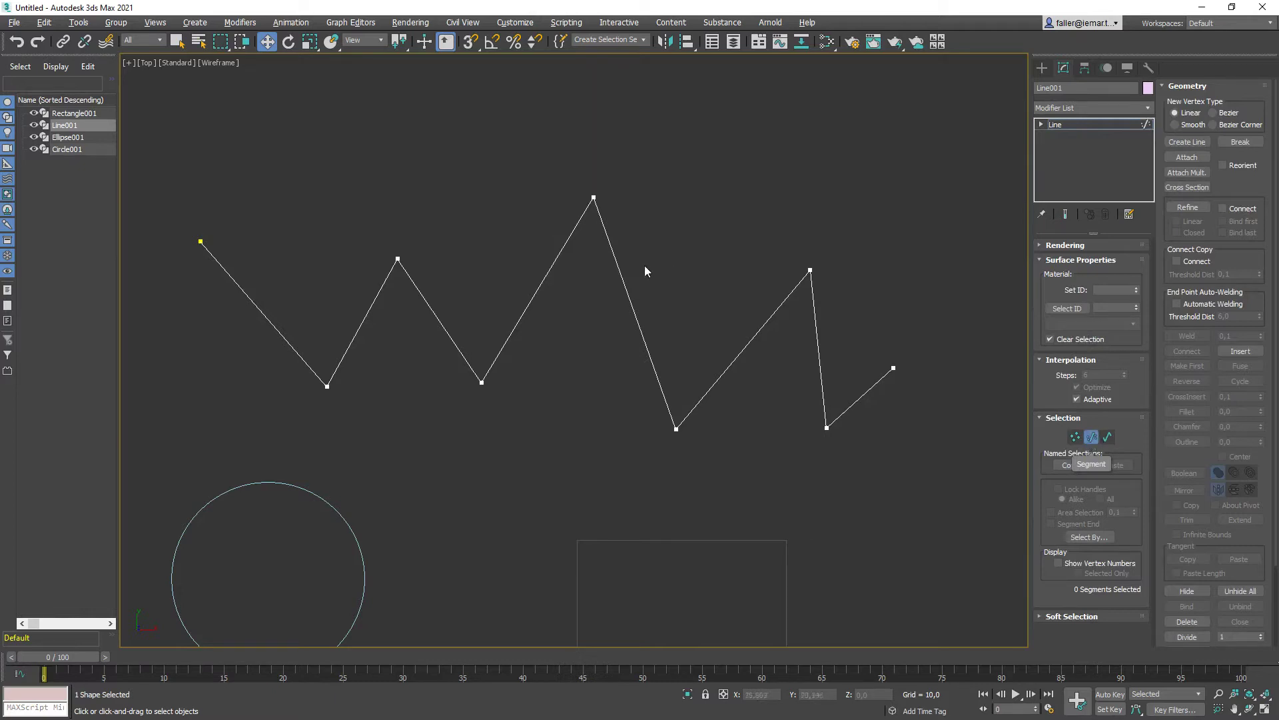
pyautogui.click(617, 271)
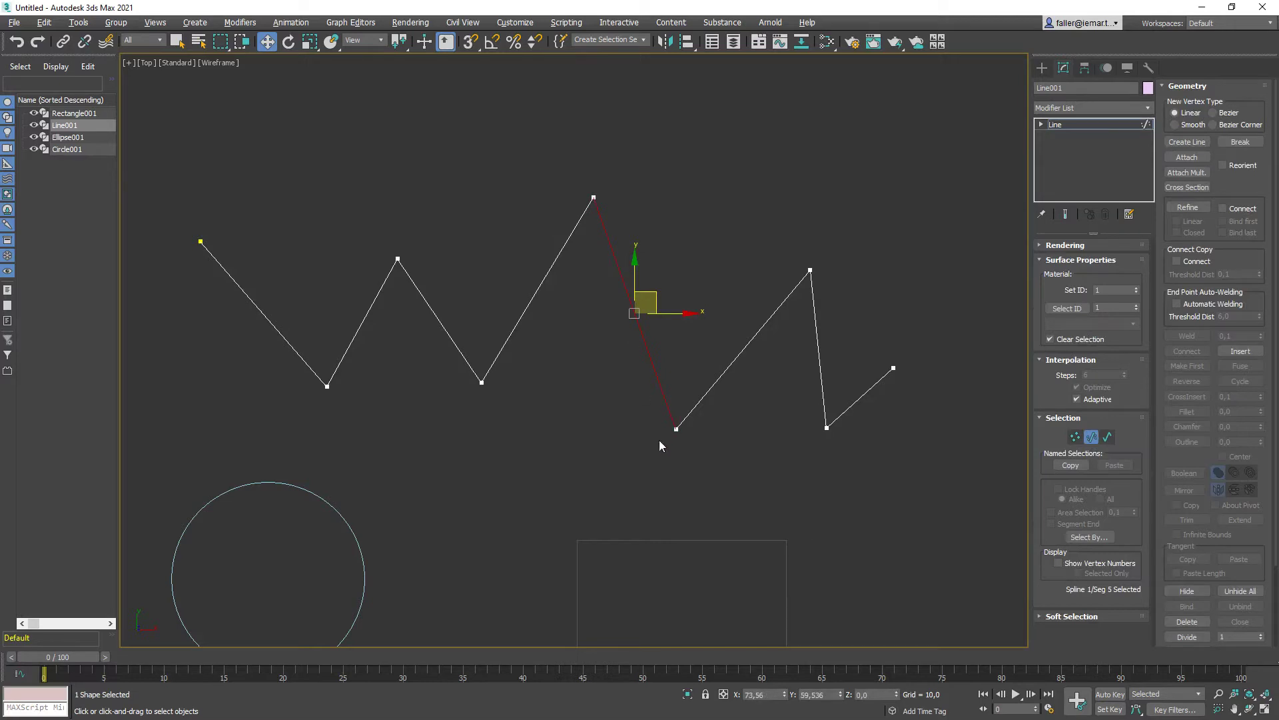
pyautogui.click(642, 423)
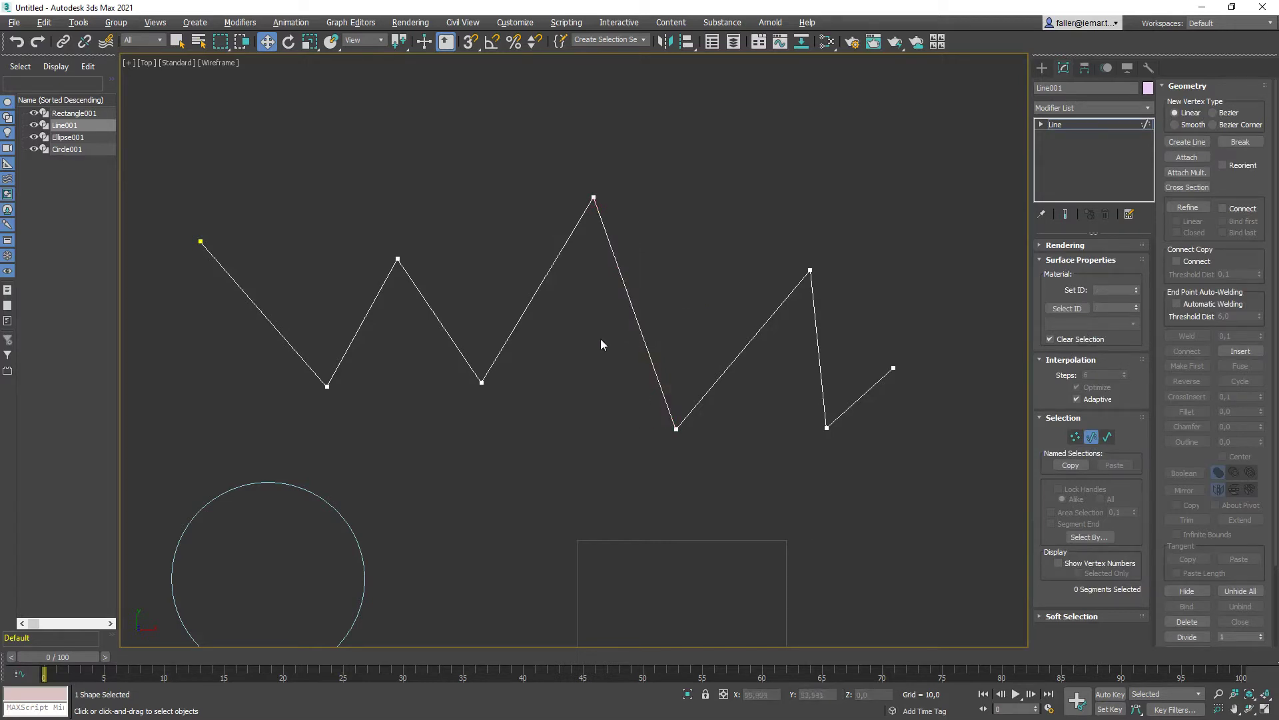
# Move the zigzag's fourth segment up and to the right, to about X 58, Y 67.
pyautogui.click(543, 286)
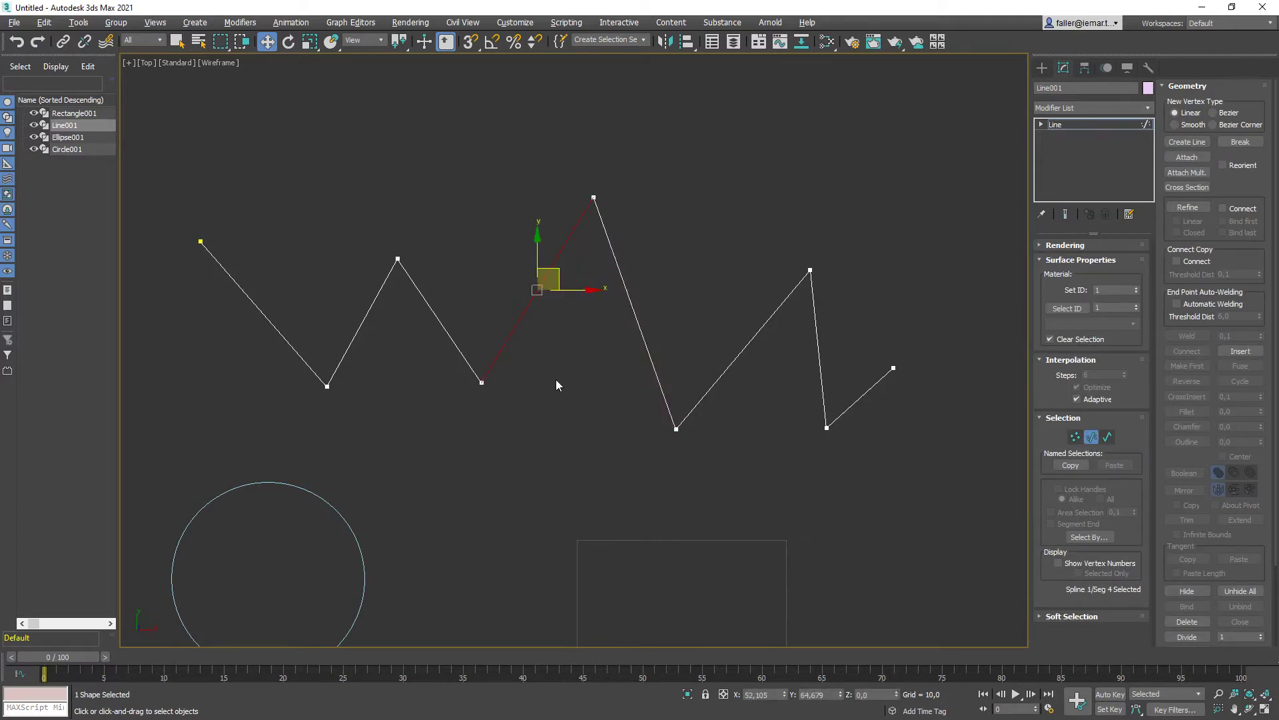
pyautogui.click(541, 318)
pyautogui.hotkey('ctrl', 'z')
pyautogui.moveTo(559, 269)
pyautogui.mouseDown()
pyautogui.moveTo(582, 277)
pyautogui.moveTo(580, 217)
pyautogui.moveTo(523, 218)
pyautogui.moveTo(536, 260)
pyautogui.moveTo(549, 260)
pyautogui.moveTo(563, 214)
pyautogui.moveTo(605, 194)
pyautogui.moveTo(559, 277)
pyautogui.moveTo(579, 266)
pyautogui.moveTo(546, 278)
pyautogui.moveTo(608, 271)
pyautogui.moveTo(579, 259)
pyautogui.mouseUp()
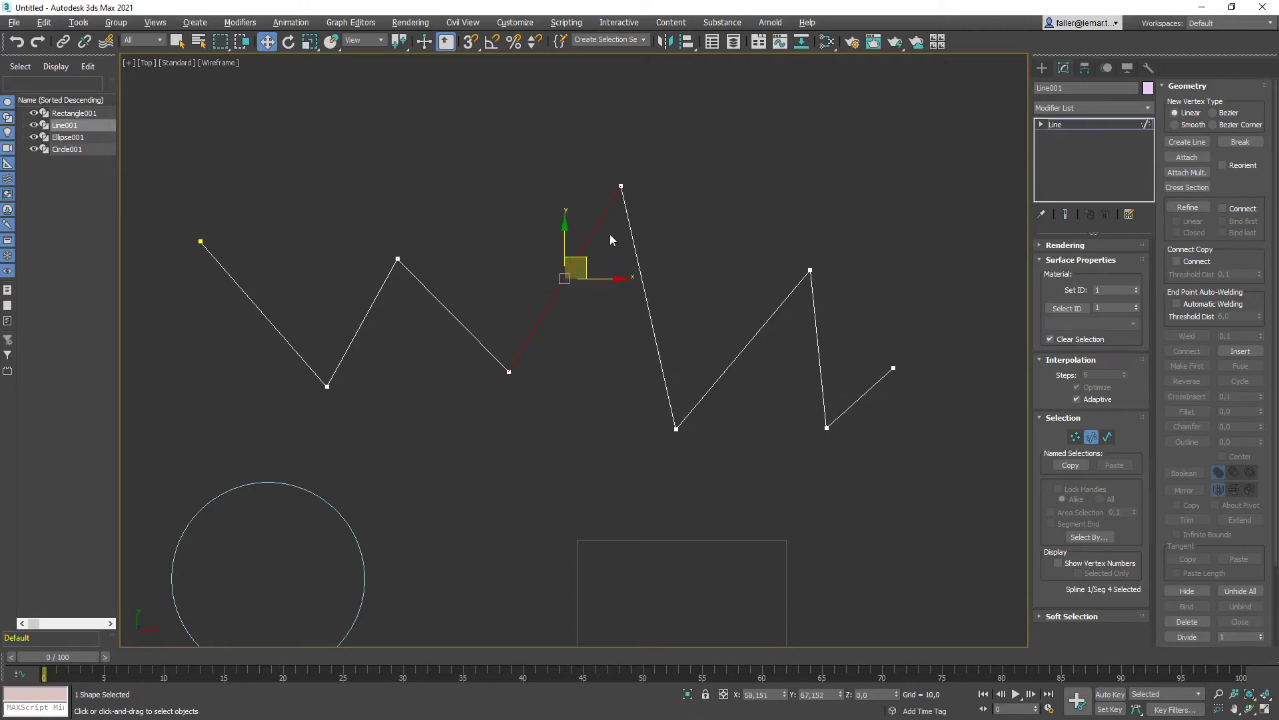
# Rotate the fourth segment clockwise to a shallow upward slope and scale it down uniformly.
pyautogui.click(288, 42)
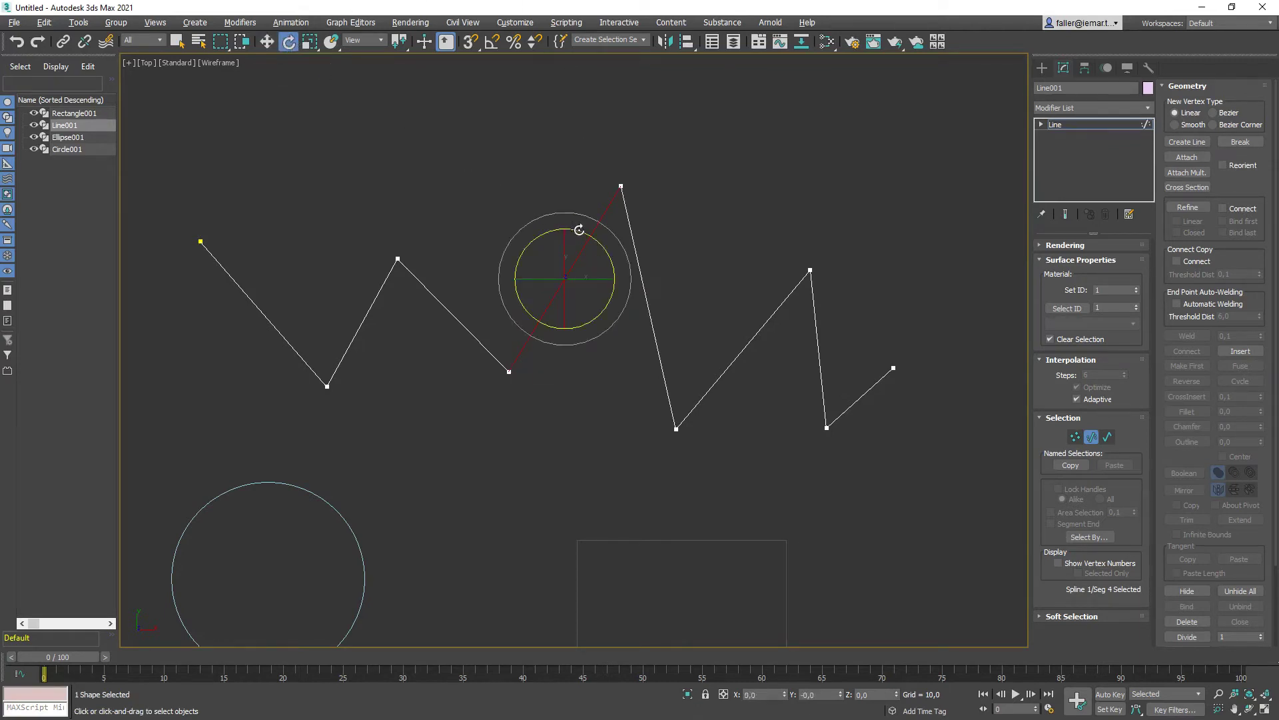
pyautogui.moveTo(580, 222); pyautogui.dragTo(639, 240)
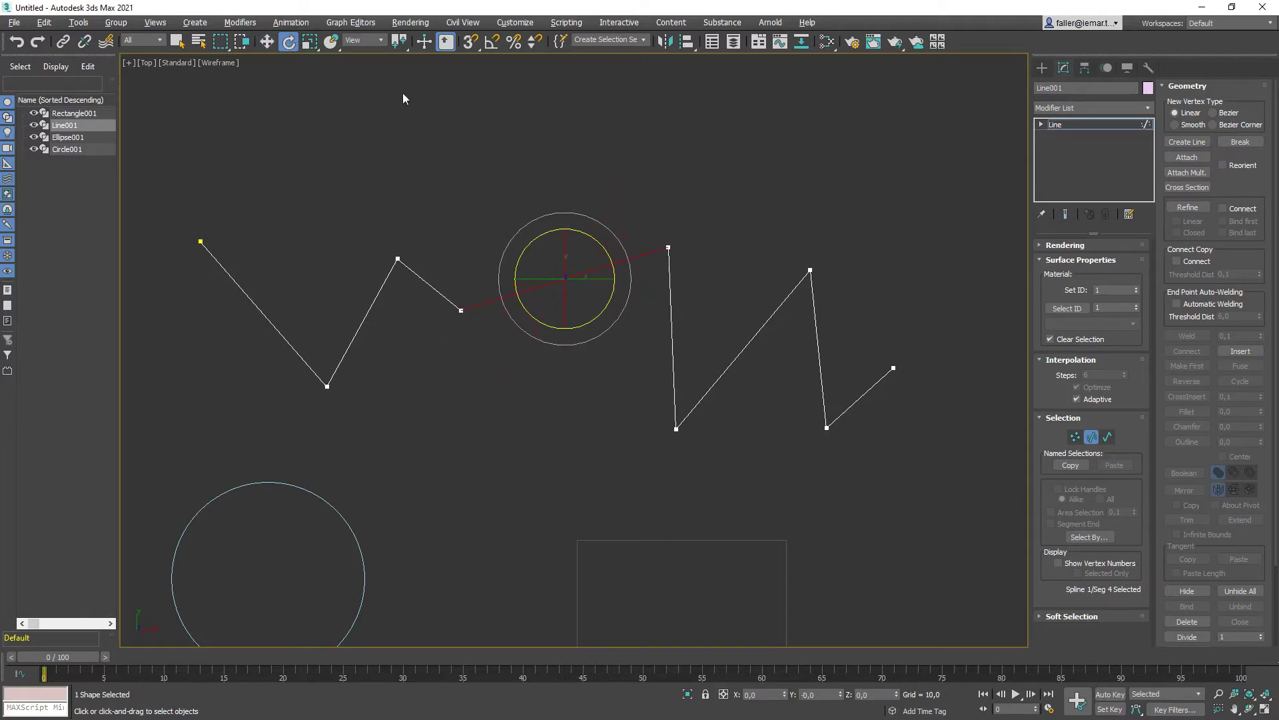
pyautogui.click(309, 43)
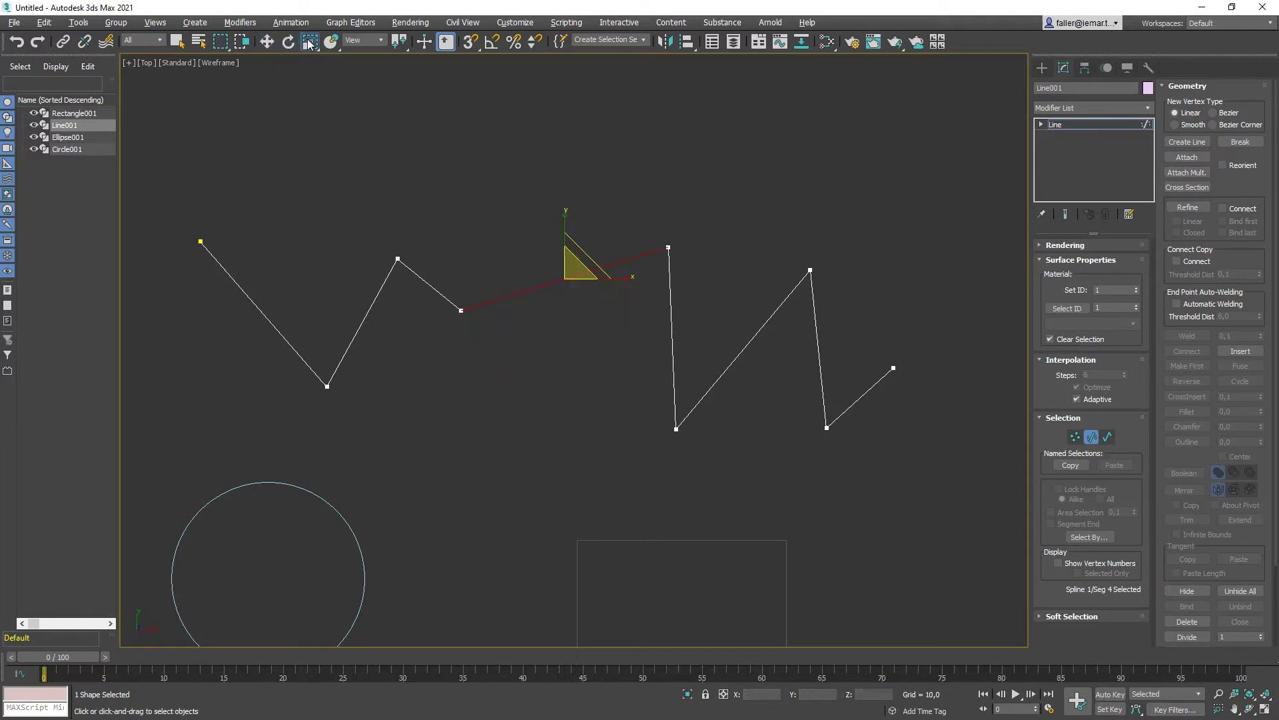
pyautogui.moveTo(570, 271)
pyautogui.mouseDown()
pyautogui.moveTo(591, 368)
pyautogui.moveTo(580, 279)
pyautogui.moveTo(574, 314)
pyautogui.moveTo(581, 246)
pyautogui.moveTo(582, 286)
pyautogui.mouseUp()
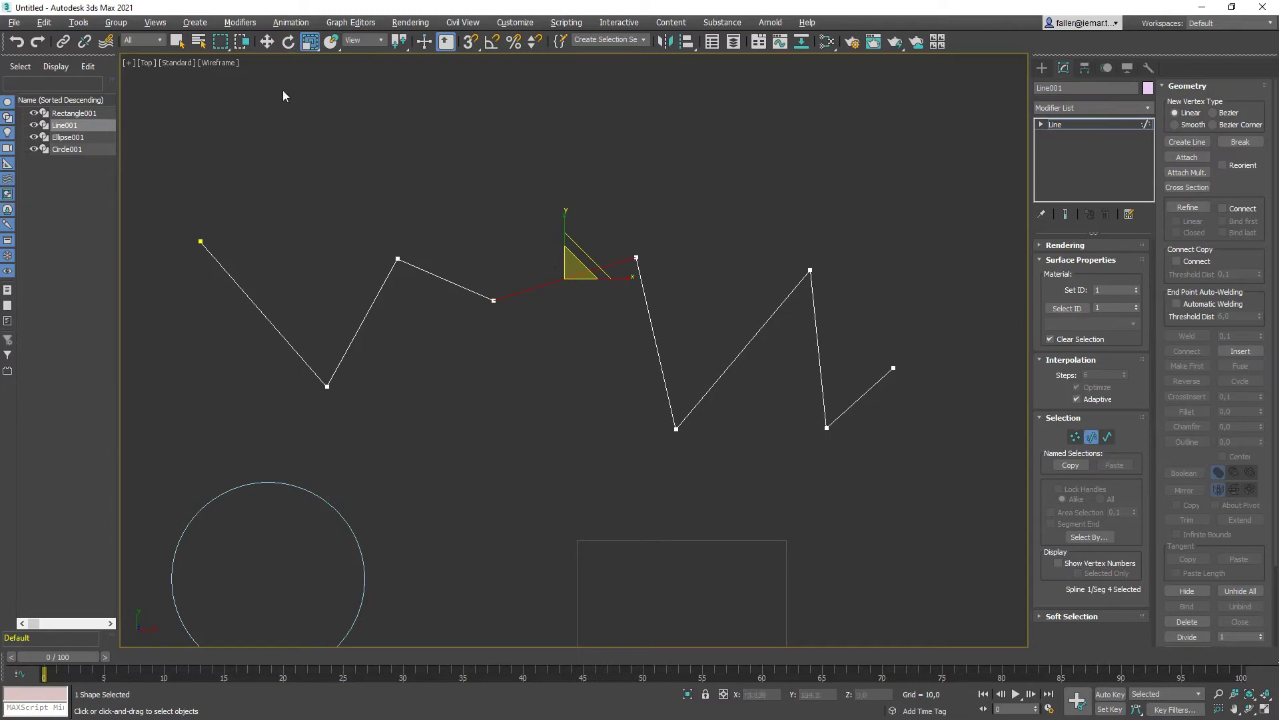
# Move the fourth segment slightly down and to the left, and deselect it.
pyautogui.click(267, 42)
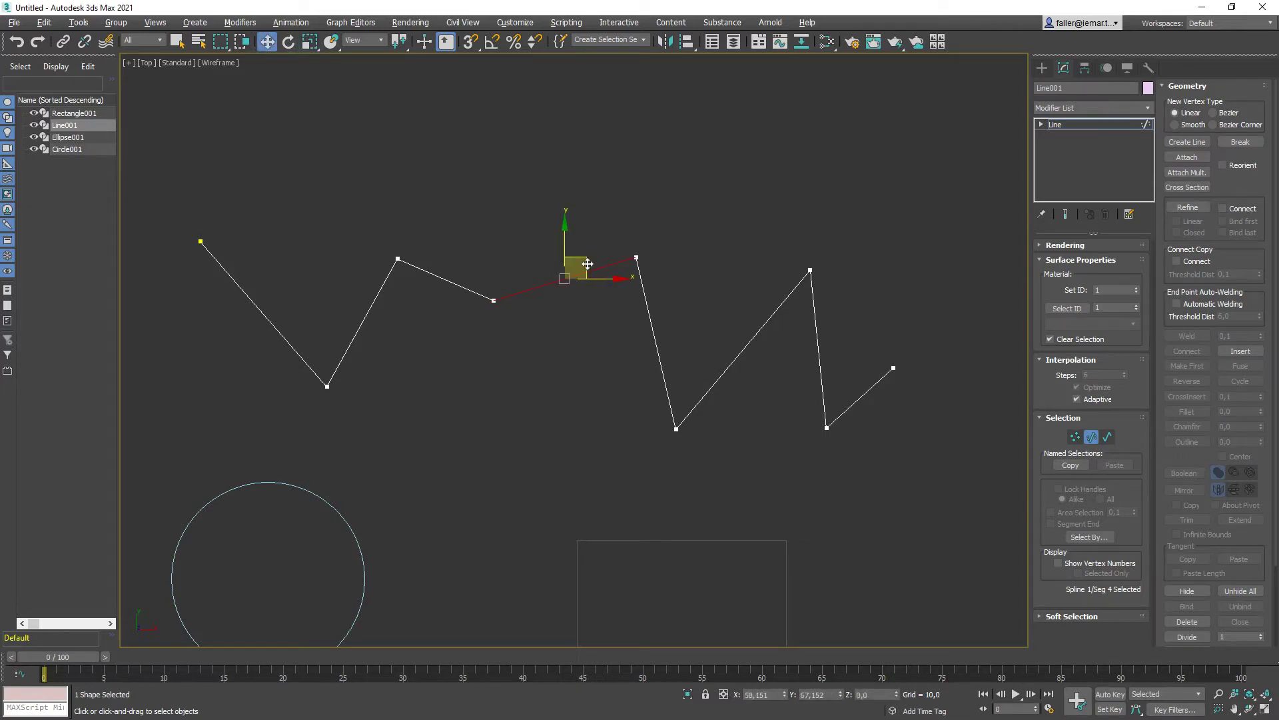
pyautogui.moveTo(585, 265); pyautogui.dragTo(581, 279)
pyautogui.click(578, 325)
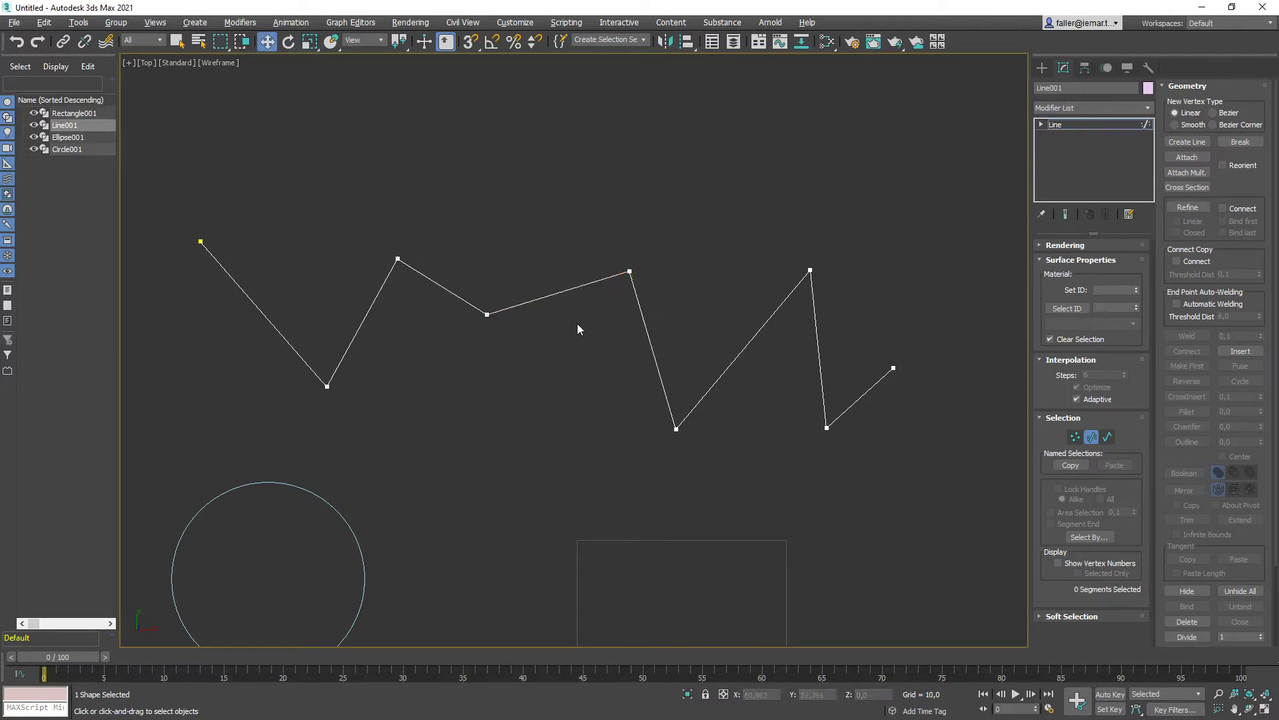
# Try deleting the zigzag's fourth segment, undo the deletion, and clear the segment selection.
pyautogui.click(577, 288)
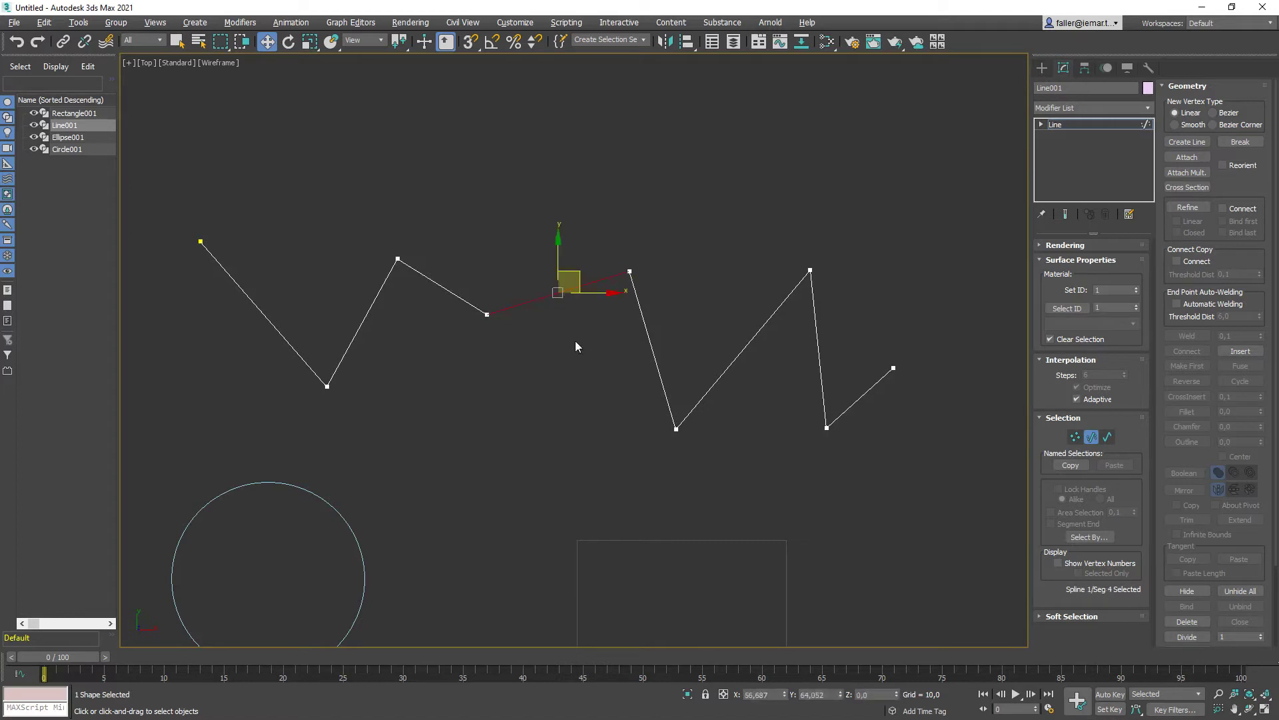
pyautogui.press('Delete')
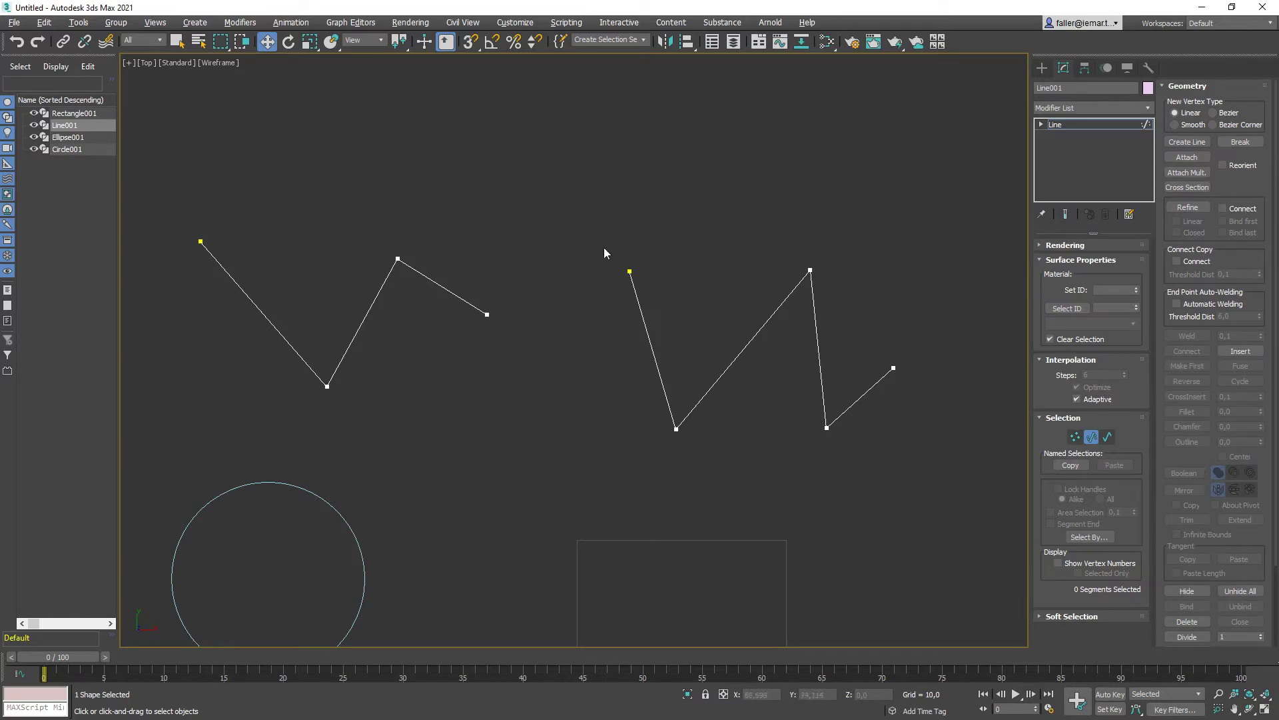
pyautogui.hotkey('ctrl', 'z')
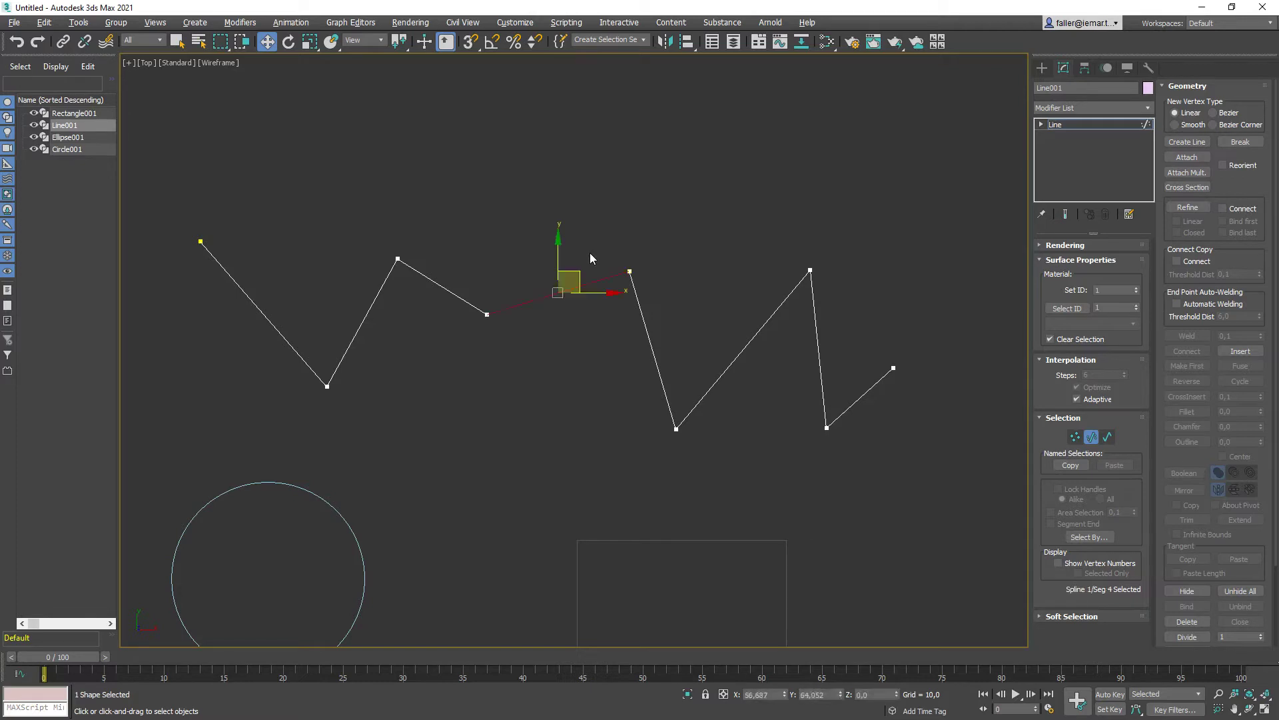
pyautogui.click(521, 361)
pyautogui.click(580, 286)
pyautogui.click(637, 329)
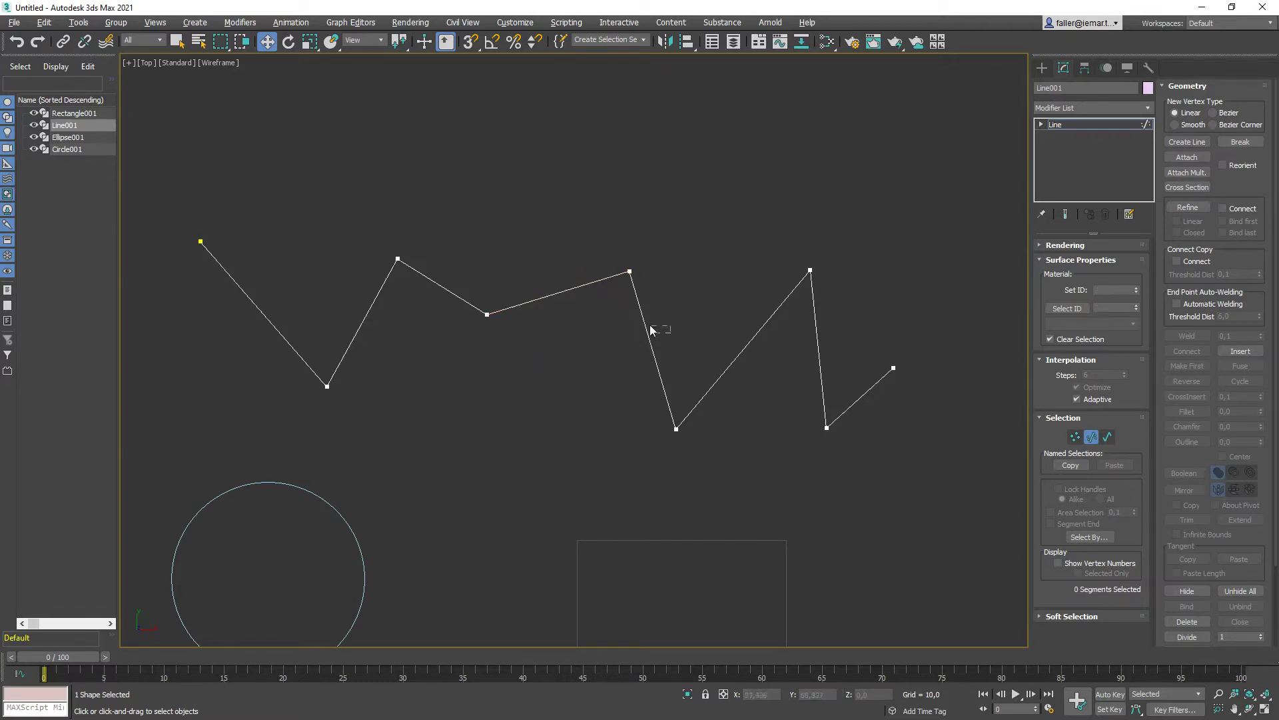
# Move the zigzag's fourth and fifth segments together slightly up and to the right, and deselect them.
pyautogui.moveTo(651, 328); pyautogui.dragTo(561, 265)
pyautogui.moveTo(605, 333)
pyautogui.mouseDown()
pyautogui.moveTo(605, 254)
pyautogui.moveTo(614, 327)
pyautogui.mouseUp()
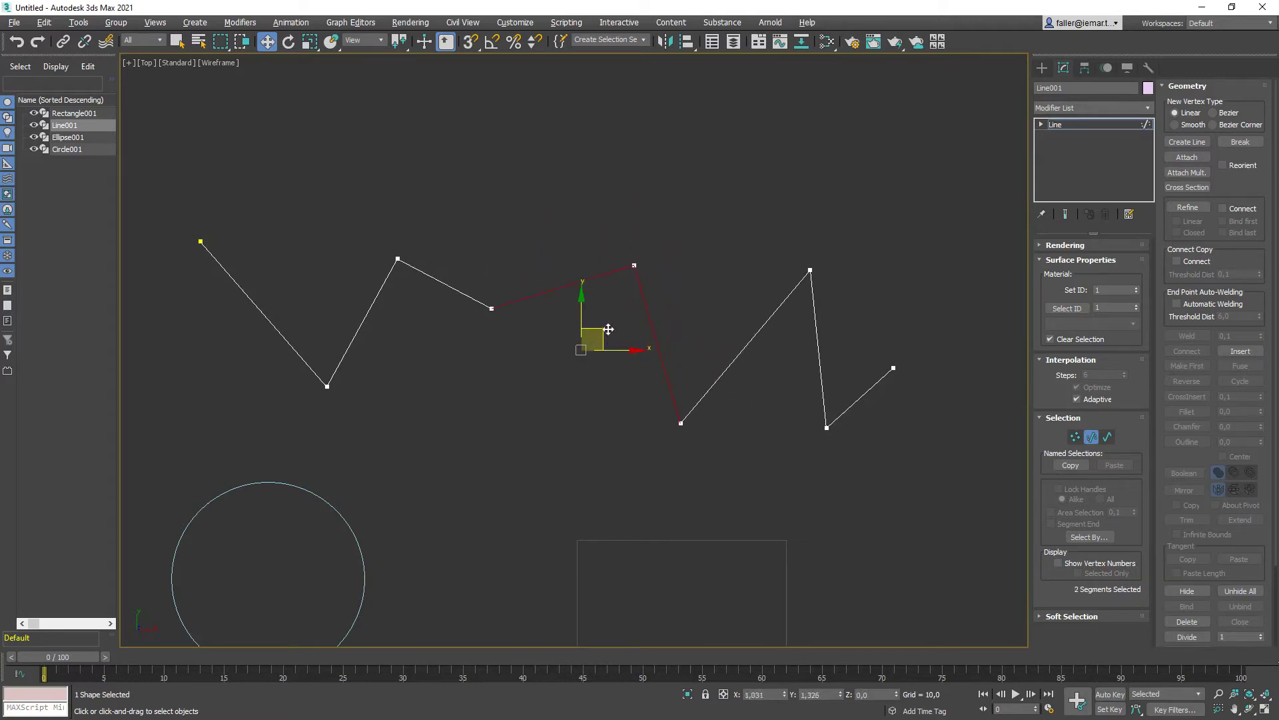
pyautogui.click(678, 260)
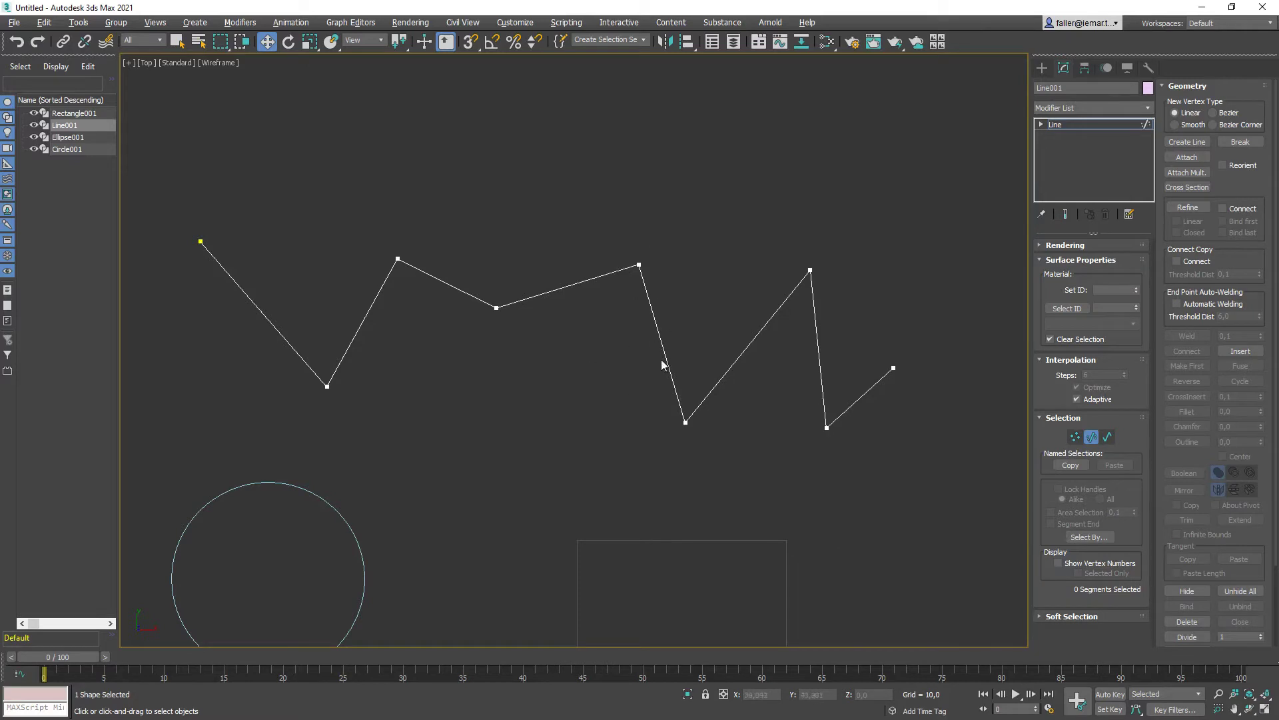
# Switch the line to its Spline level, and select and deselect the whole zigzag spline.
pyautogui.click(1108, 438)
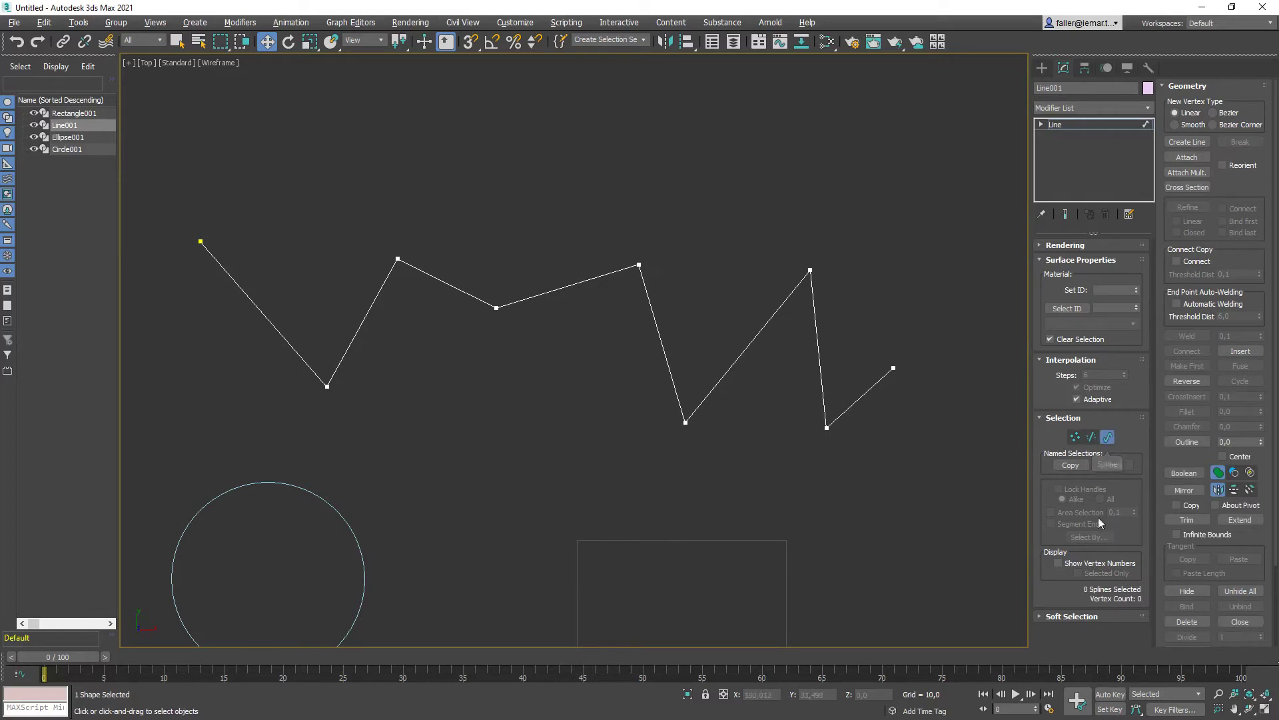
pyautogui.click(656, 303)
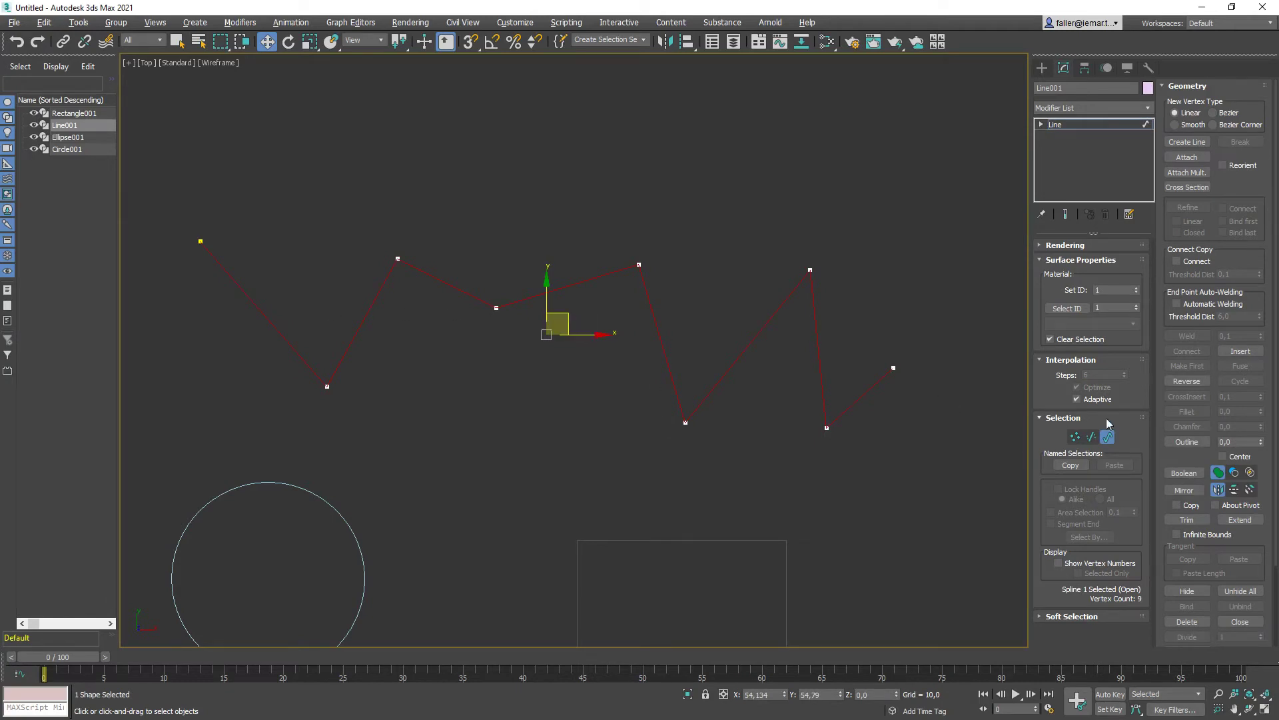
pyautogui.click(589, 423)
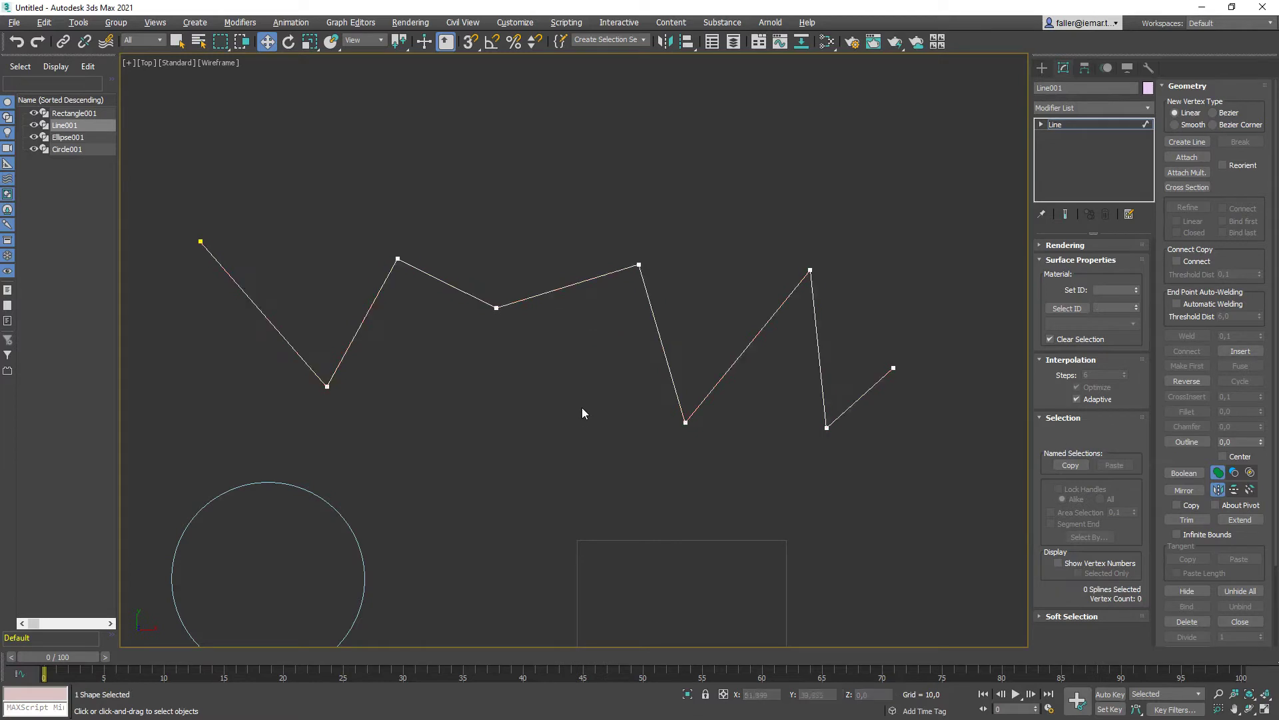
pyautogui.click(883, 378)
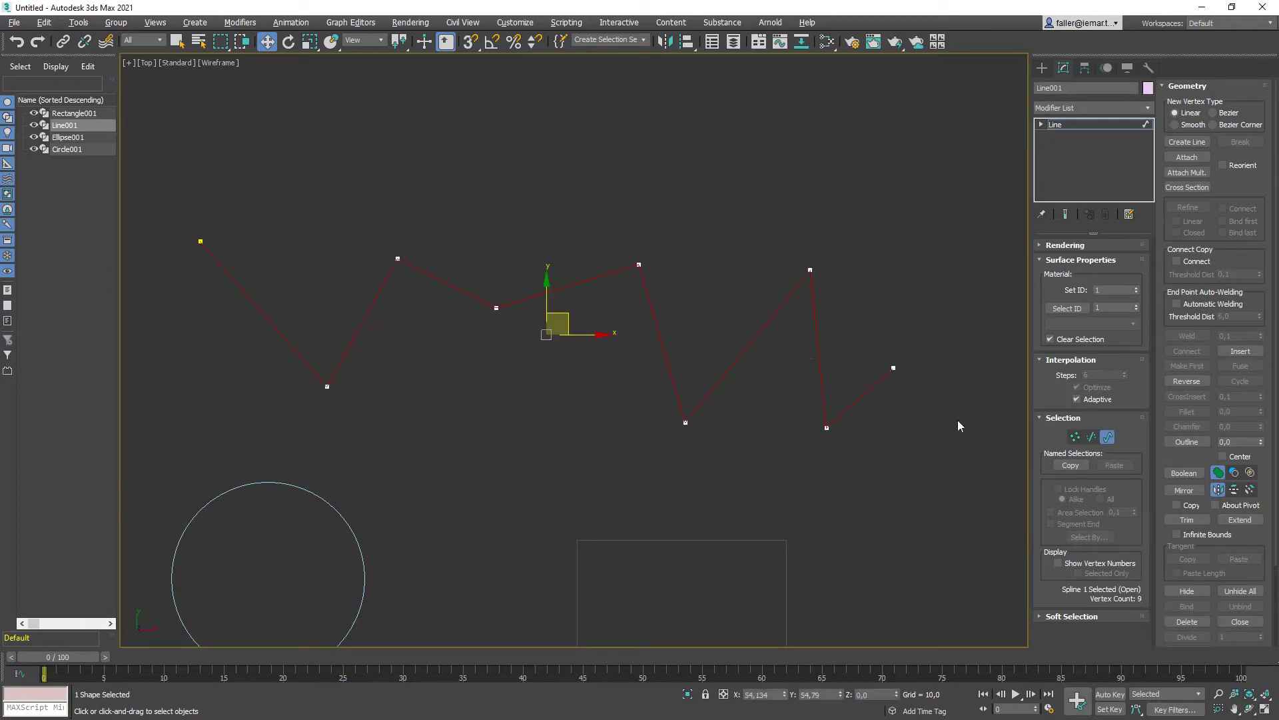
pyautogui.click(997, 433)
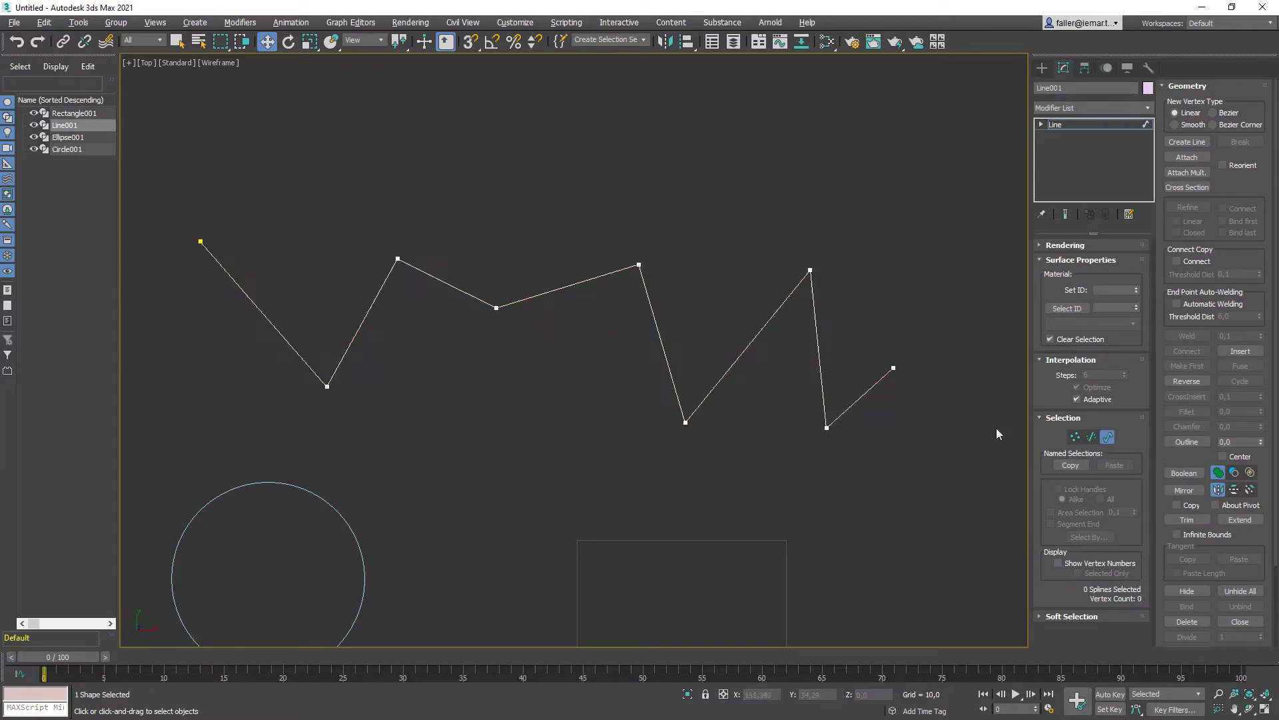
# Delete the fourth segment at the Segment level to split the zigzag into two separate splines.
pyautogui.click(1090, 437)
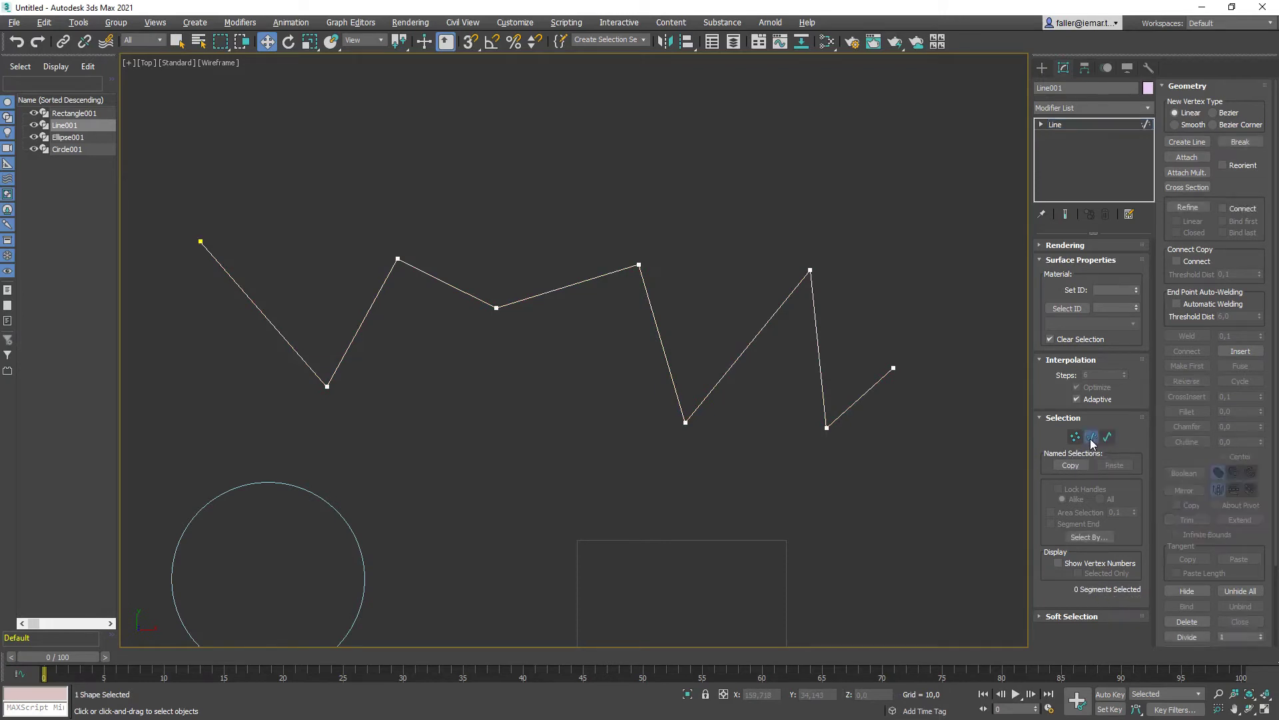
pyautogui.click(600, 275)
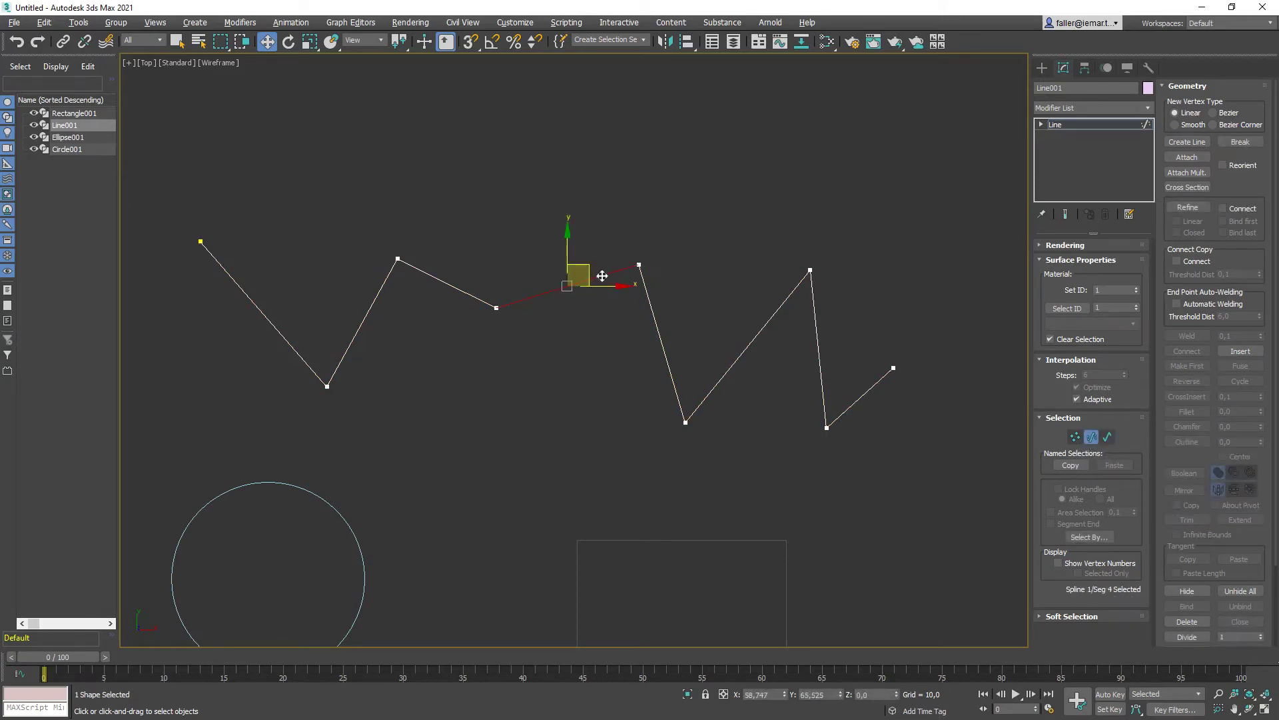
pyautogui.press('Delete')
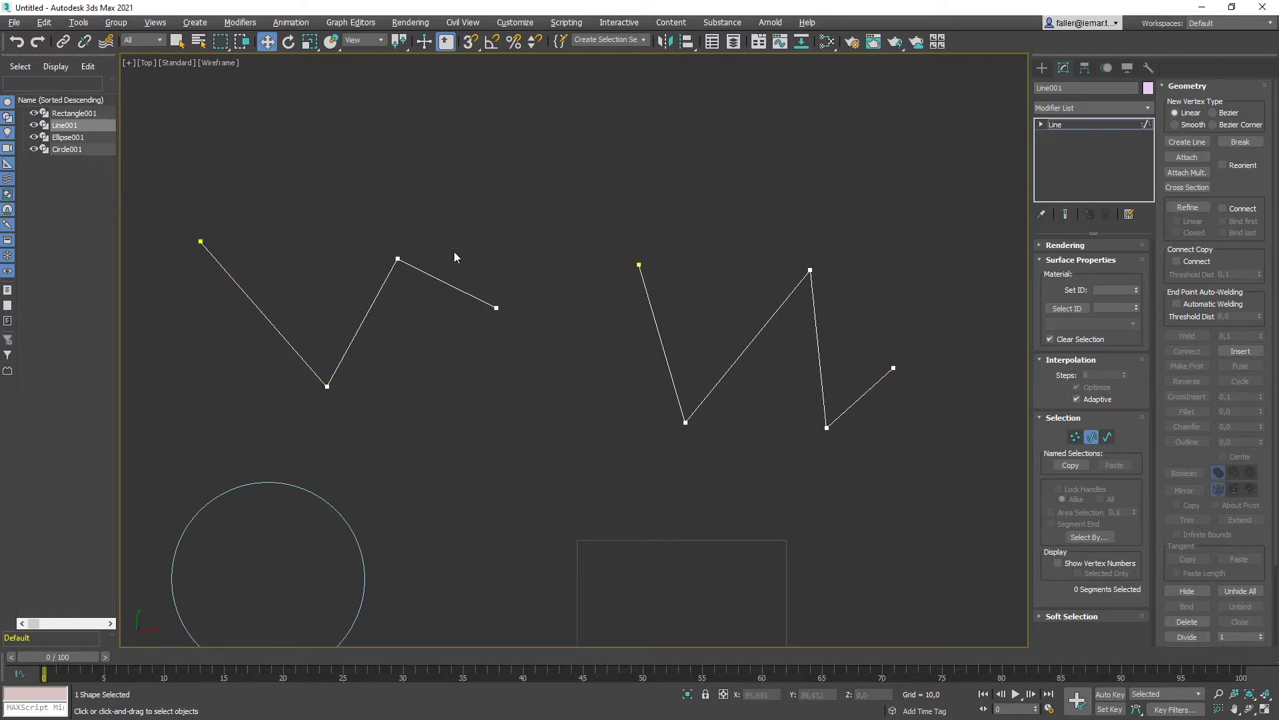
# At the Spline level, move the right spline up and the left spline up and right to about X 15, Y 71.
pyautogui.click(1108, 437)
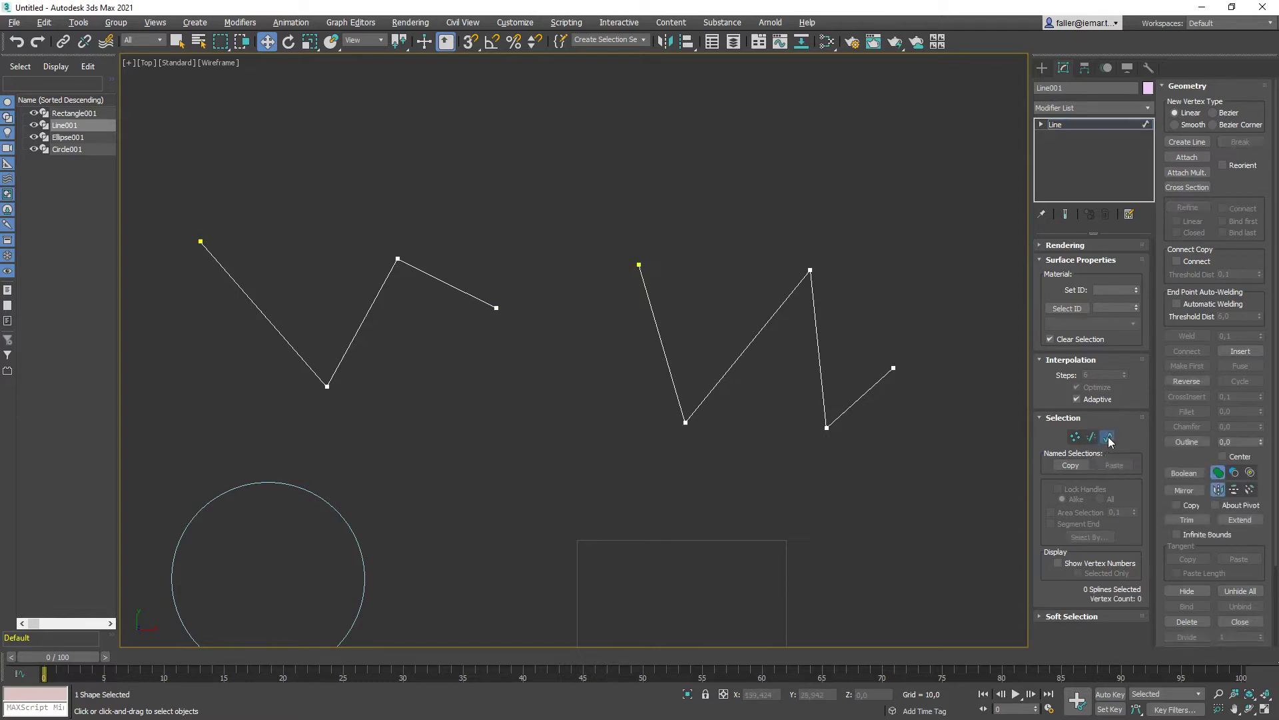
pyautogui.click(789, 303)
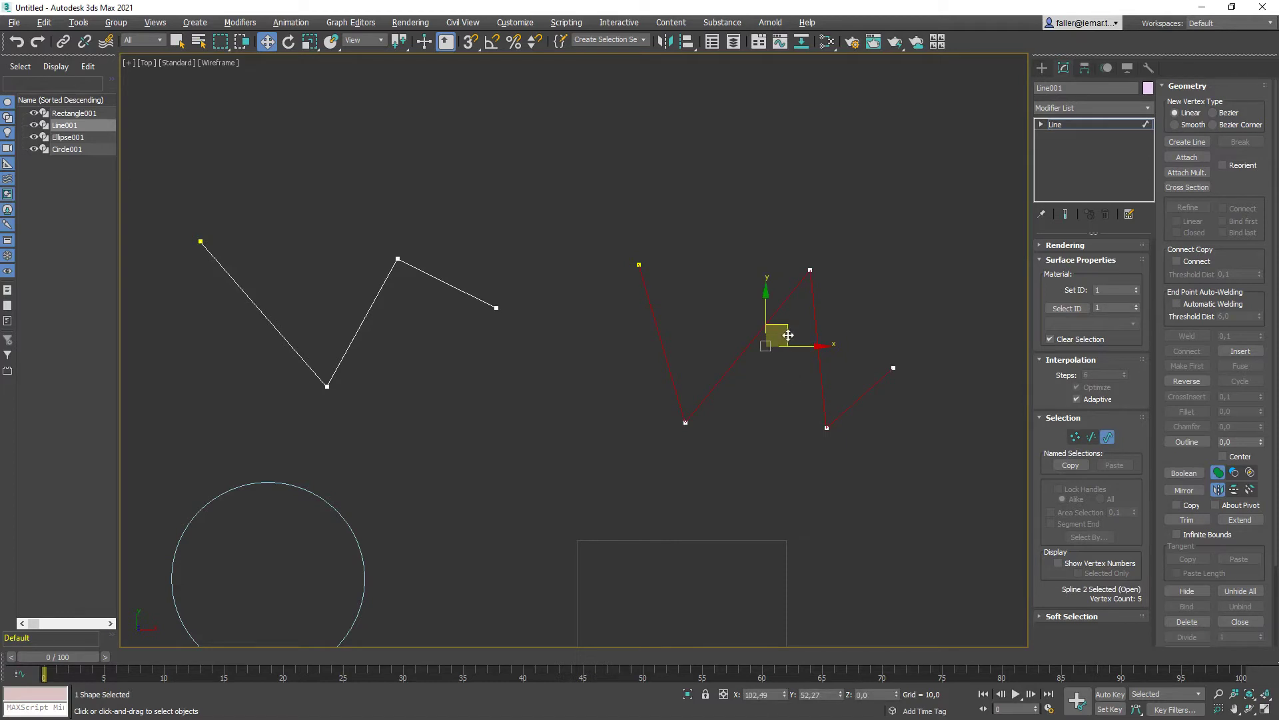
pyautogui.moveTo(784, 333); pyautogui.dragTo(789, 290)
pyautogui.moveTo(465, 291); pyautogui.dragTo(486, 242)
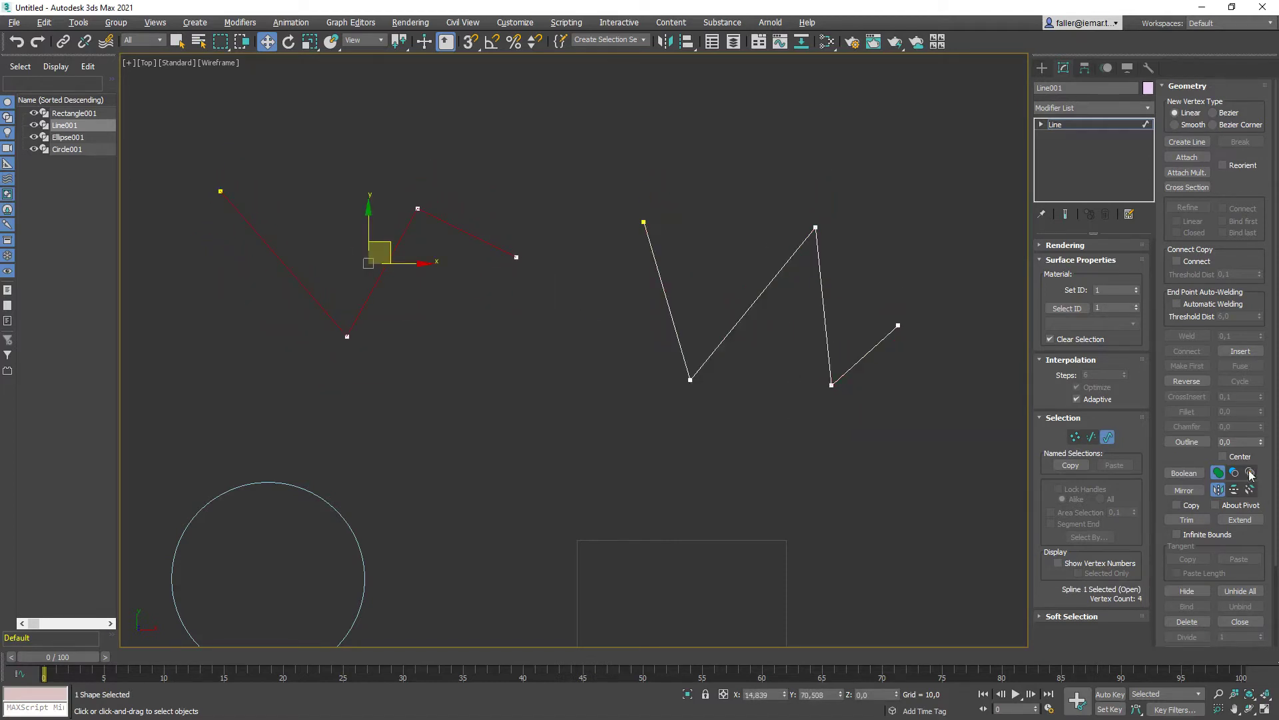
# Leave the Spline level and move the whole line object, ending at about X 55, Y 62.
pyautogui.click(1108, 438)
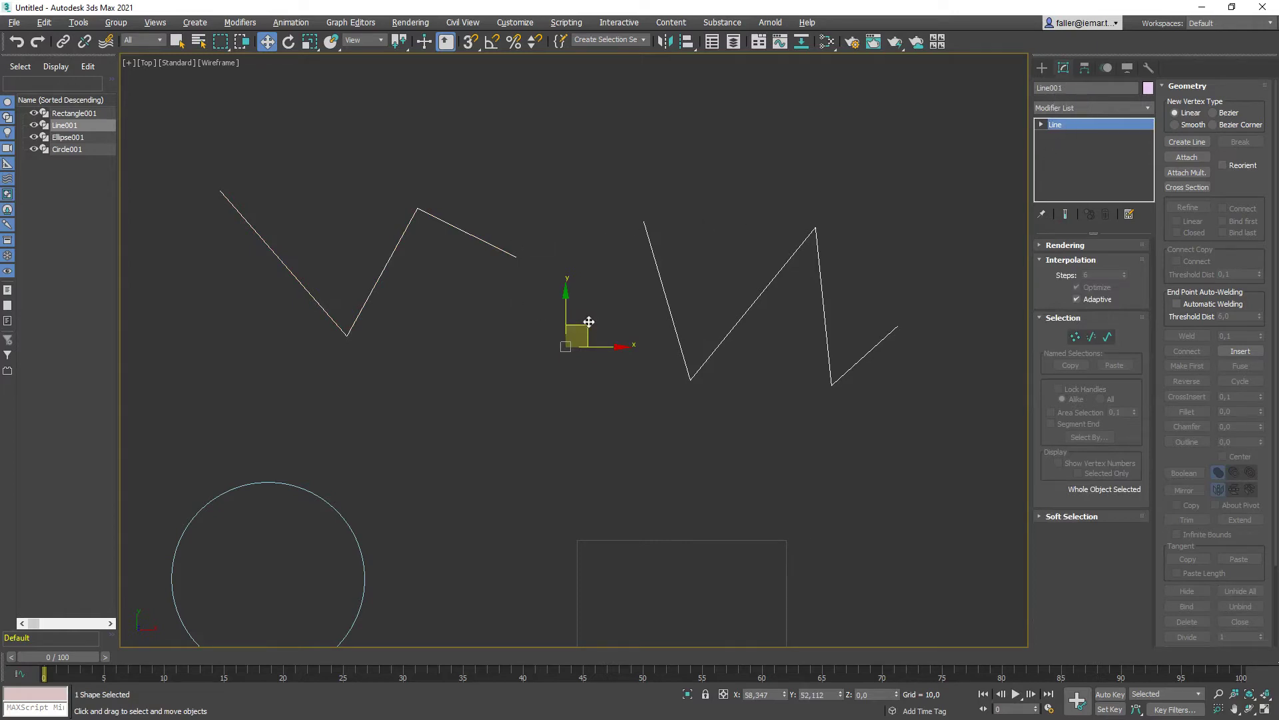
pyautogui.moveTo(591, 321)
pyautogui.mouseDown()
pyautogui.moveTo(622, 290)
pyautogui.moveTo(590, 358)
pyautogui.moveTo(599, 334)
pyautogui.mouseUp()
pyautogui.click(383, 250)
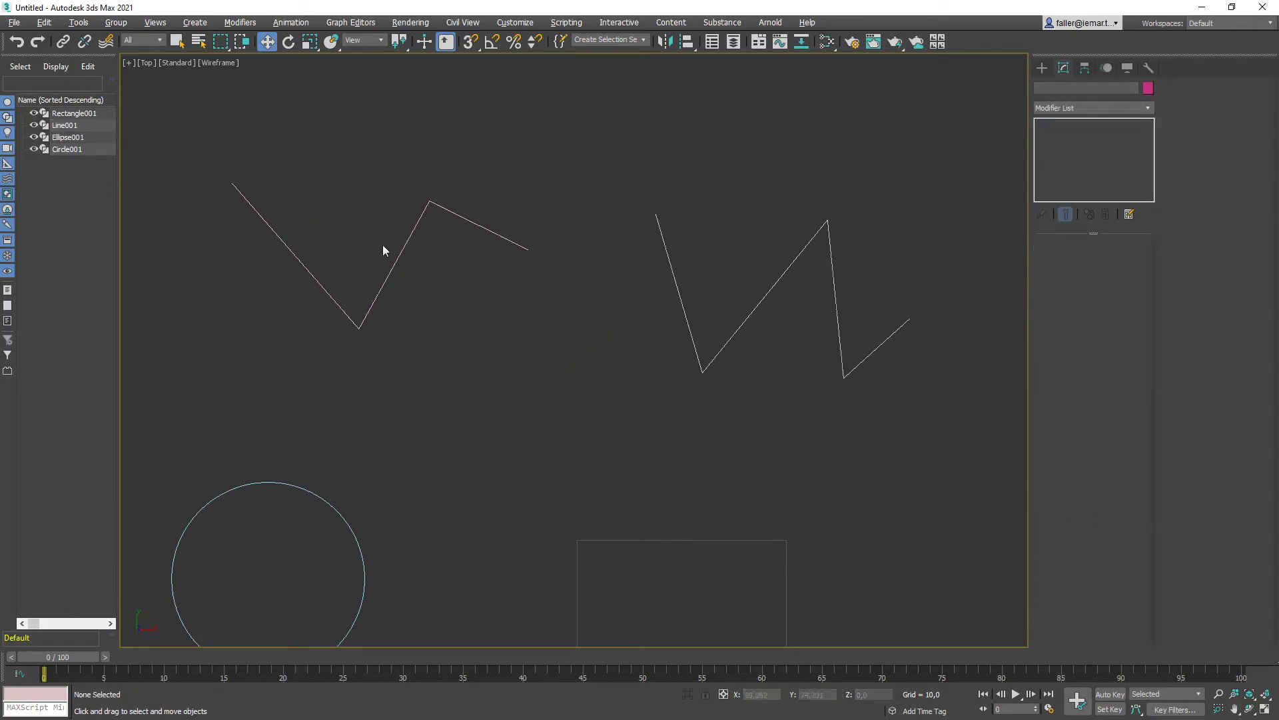
pyautogui.click(800, 265)
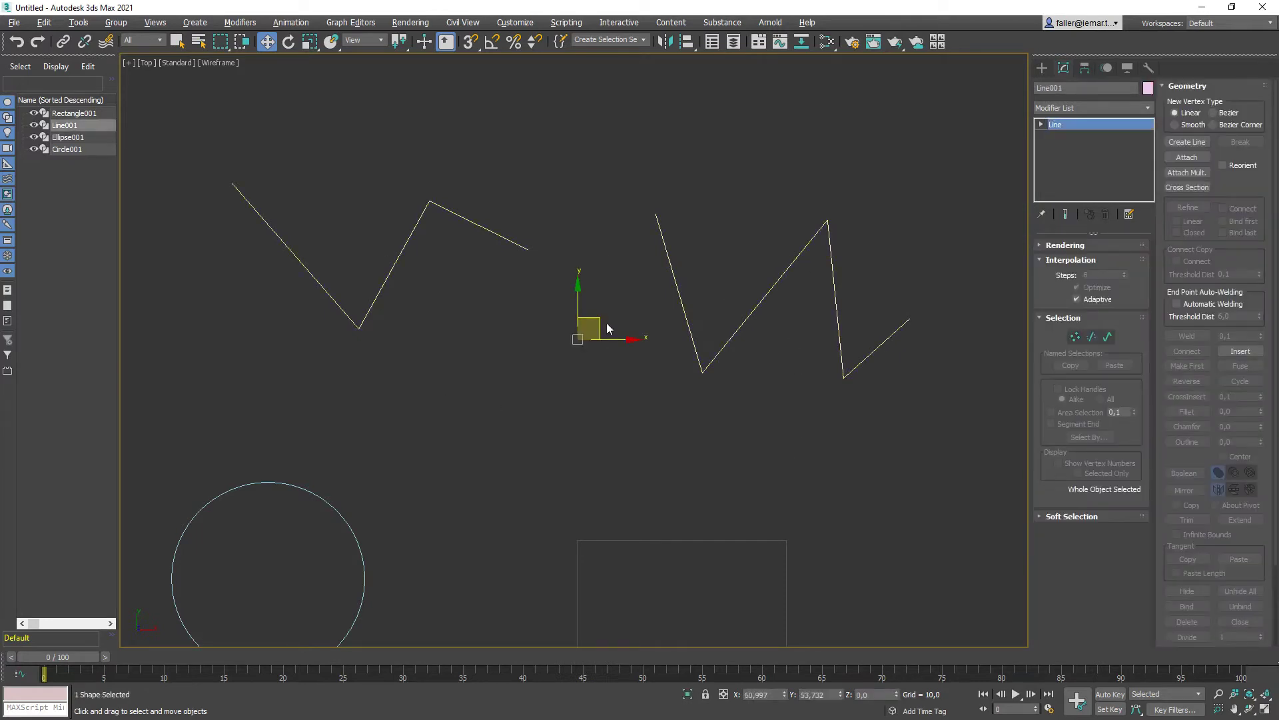
pyautogui.moveTo(599, 319); pyautogui.dragTo(573, 283)
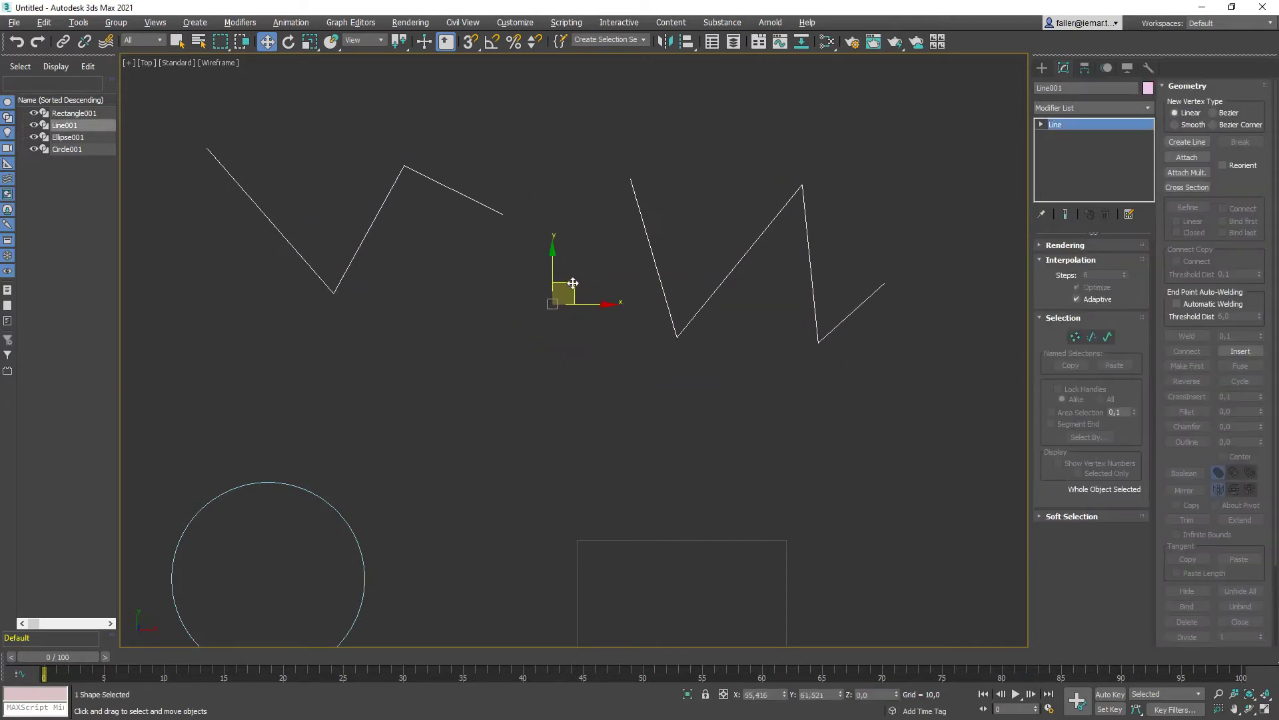
# At the Spline level, move the right spline left and down, close beneath the left spline, and return to the object level.
pyautogui.click(1107, 337)
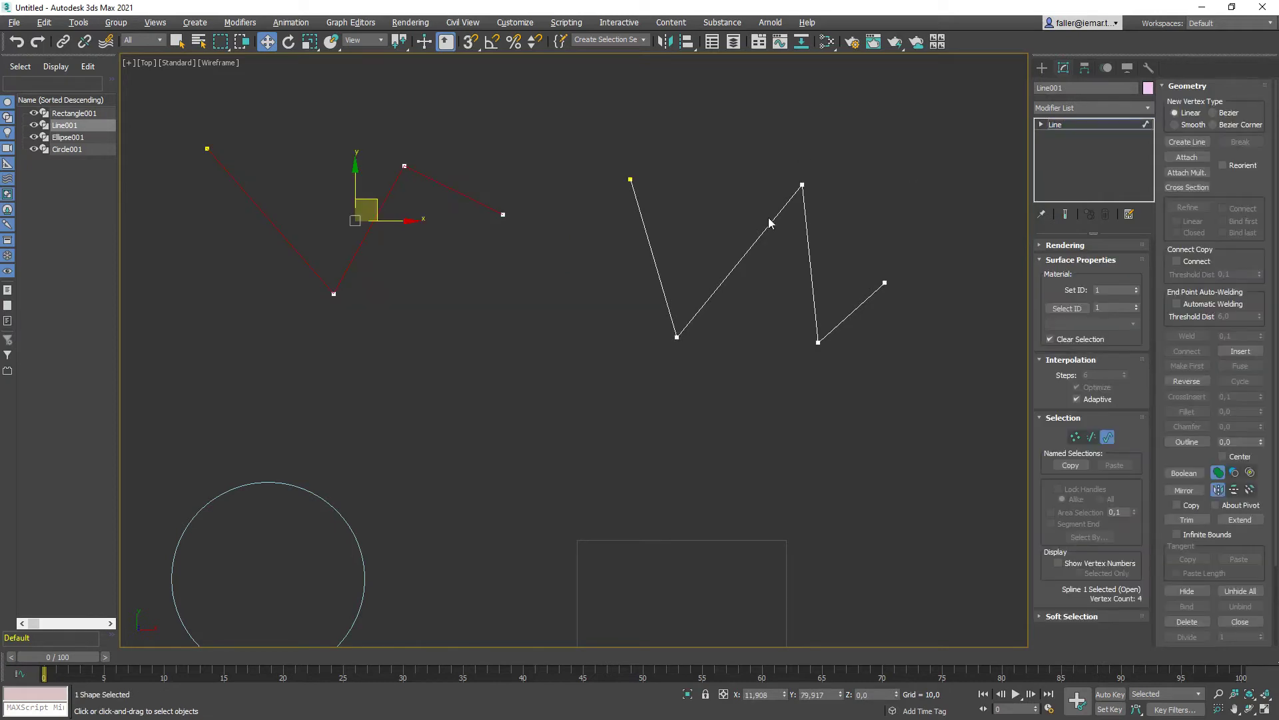
pyautogui.click(654, 287)
pyautogui.moveTo(654, 287); pyautogui.dragTo(562, 277)
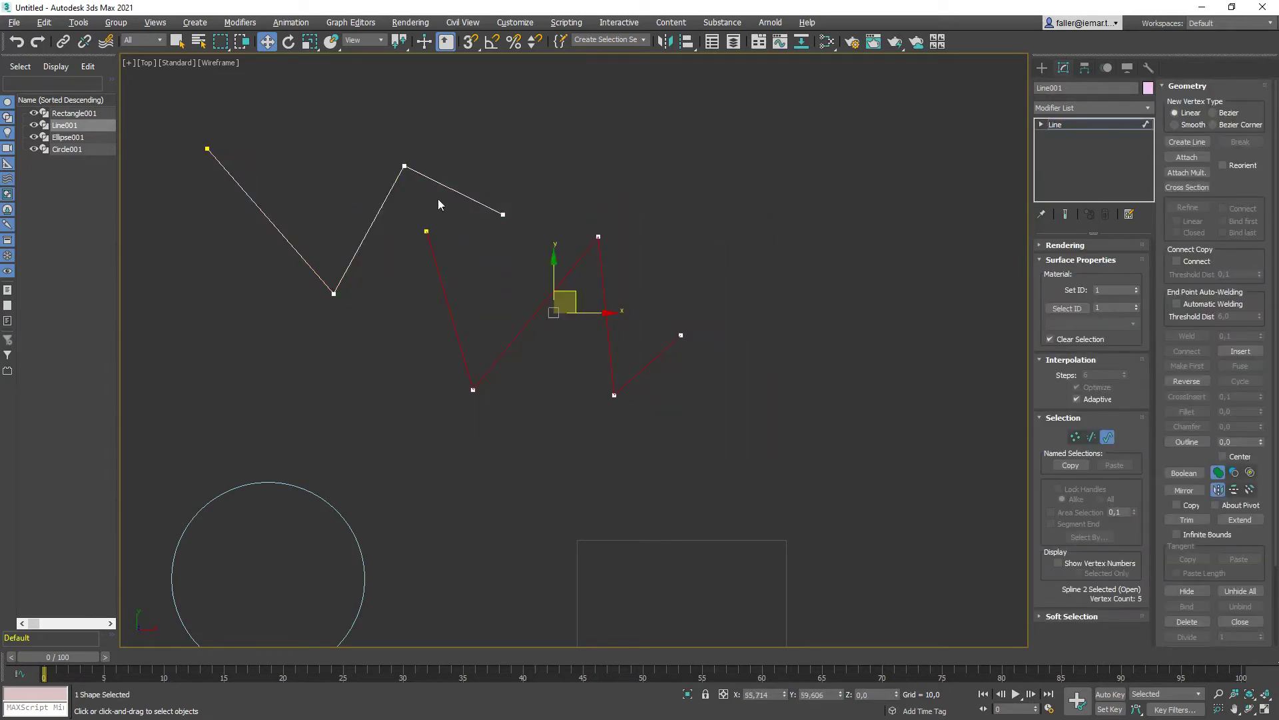
pyautogui.click(1108, 437)
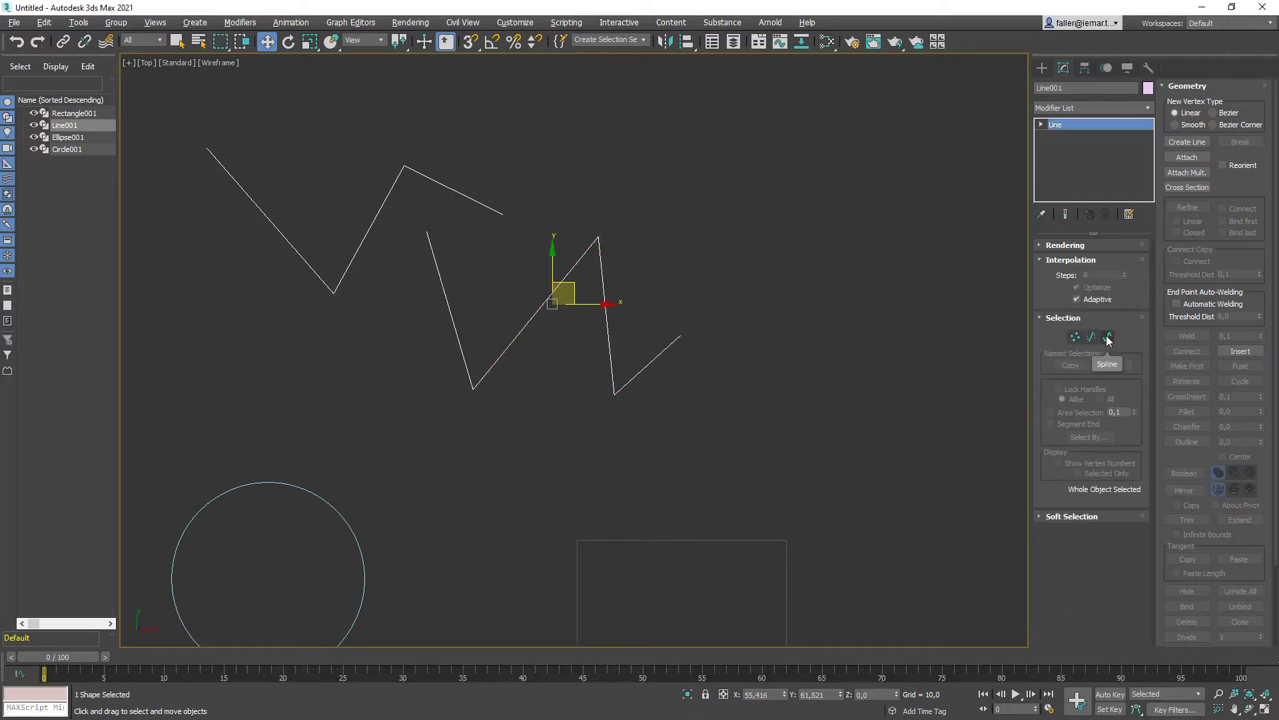
# Delete the line, the circle and the ellipse, keeping only the rectangle.
pyautogui.scroll(-3, 716, 313)
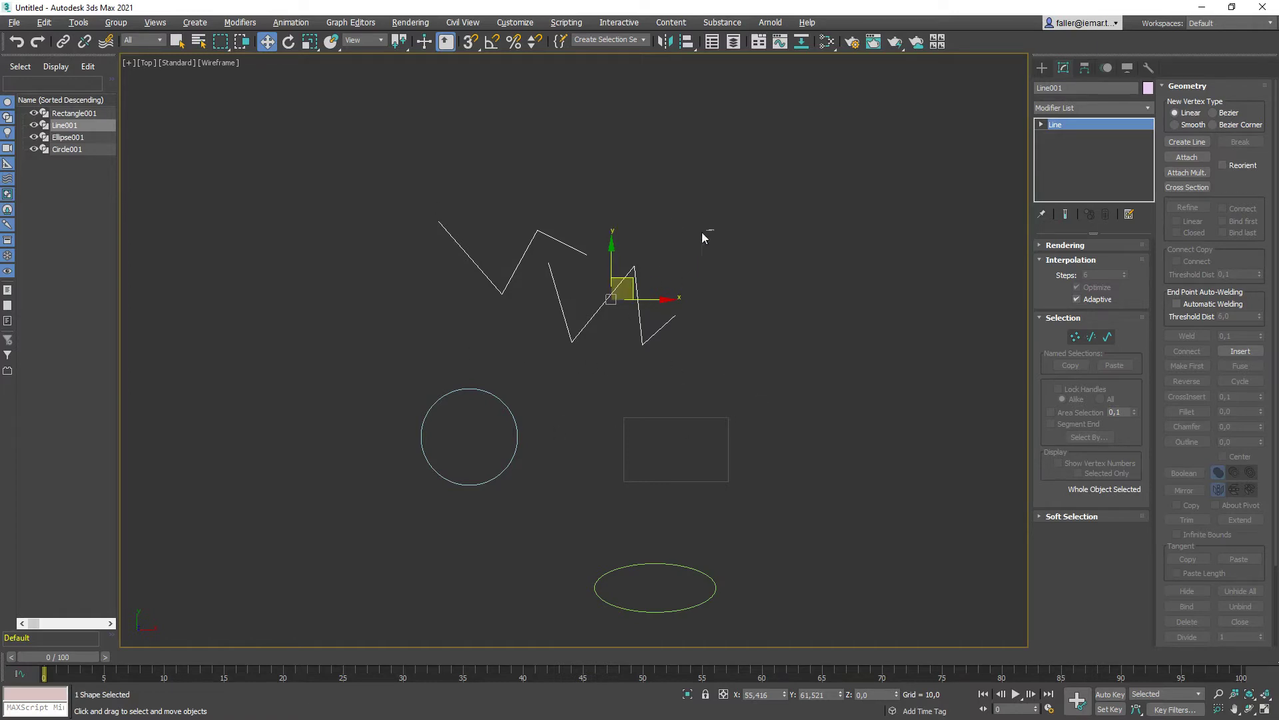
pyautogui.press('Delete')
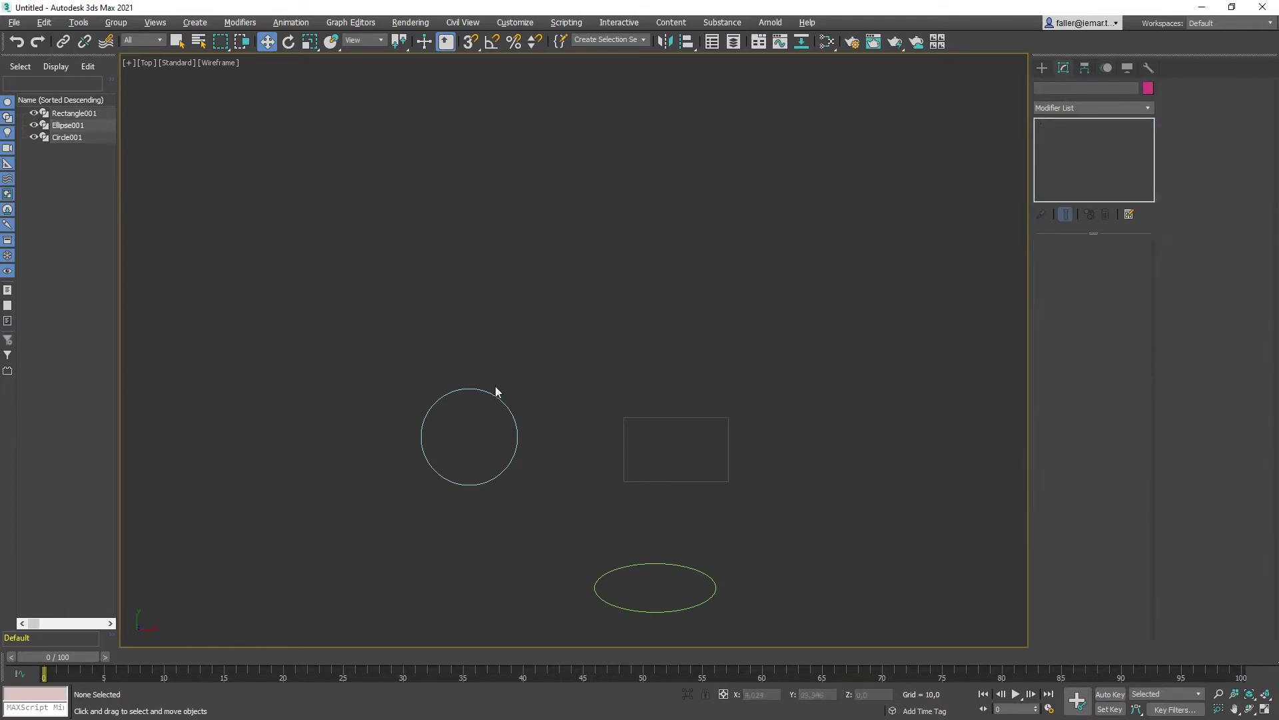
pyautogui.click(459, 390)
pyautogui.press('Delete')
pyautogui.moveTo(680, 590); pyautogui.dragTo(657, 556)
pyautogui.press('Delete')
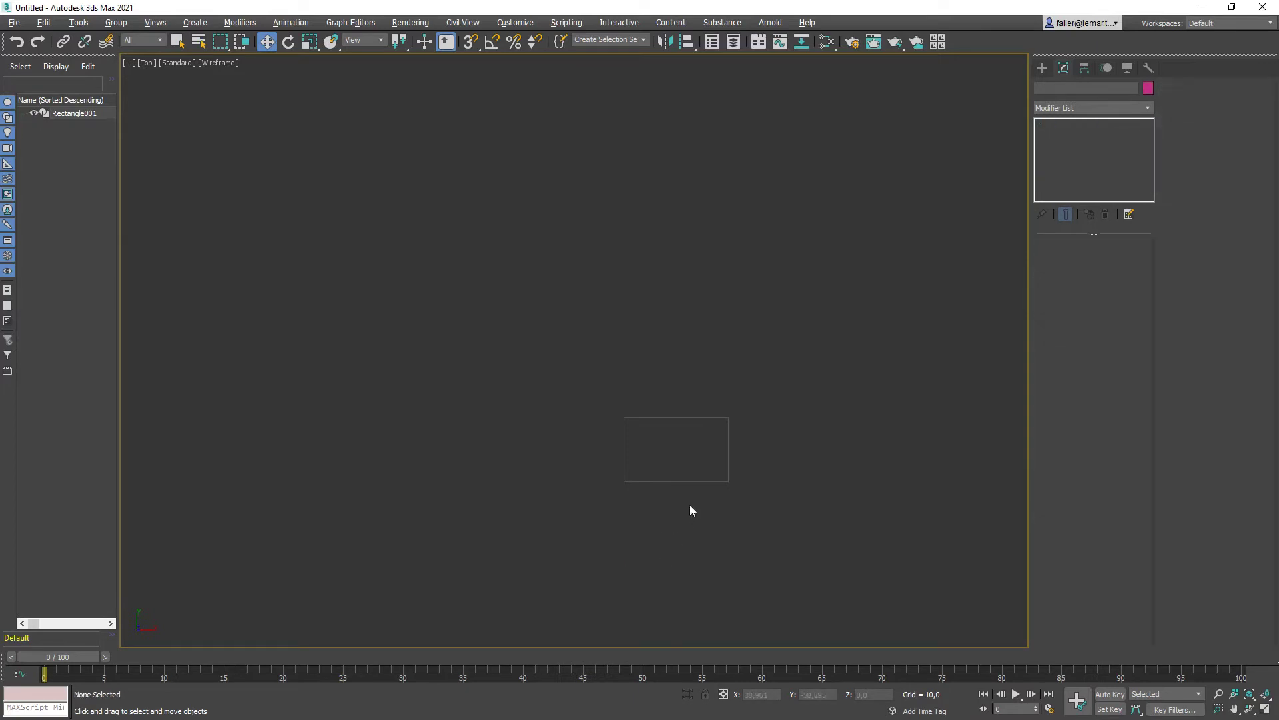
# Set the rectangle's object color to teal and deselect it.
pyautogui.moveTo(690, 505); pyautogui.dragTo(543, 442, button='middle')
pyautogui.scroll(5, 542, 442)
pyautogui.moveTo(581, 316); pyautogui.dragTo(654, 345)
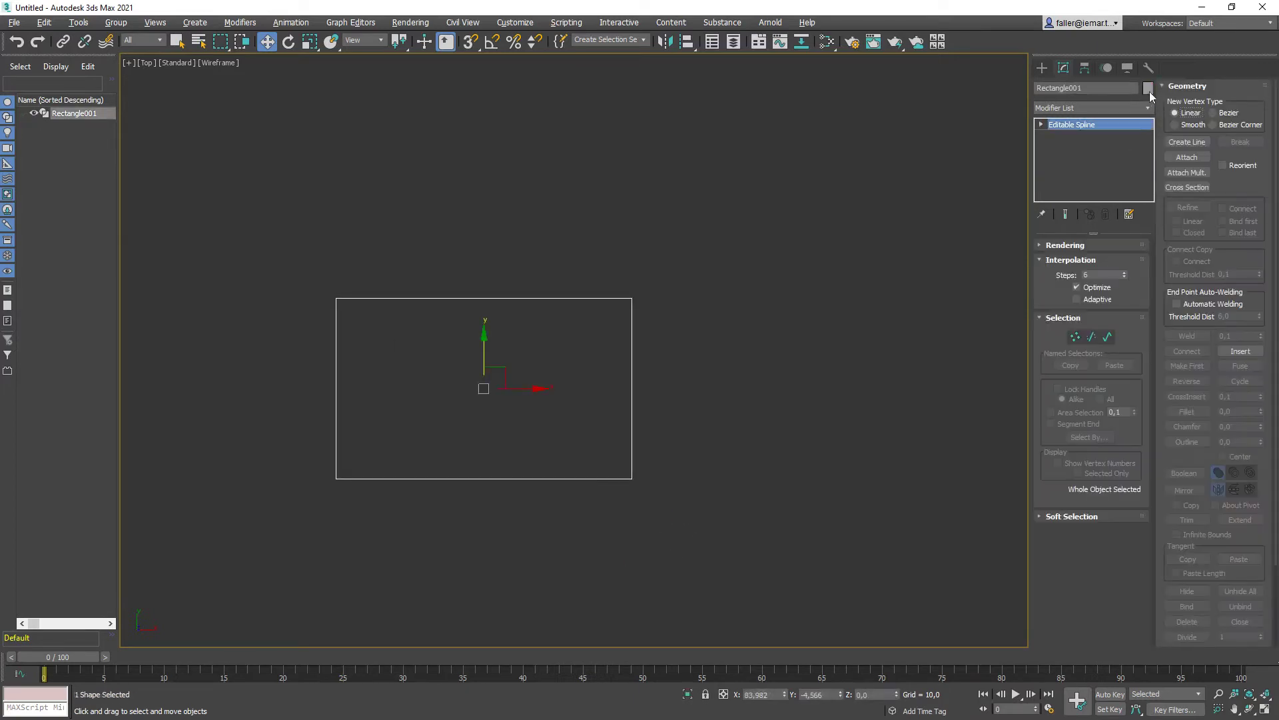
pyautogui.click(1148, 87)
pyautogui.click(565, 240)
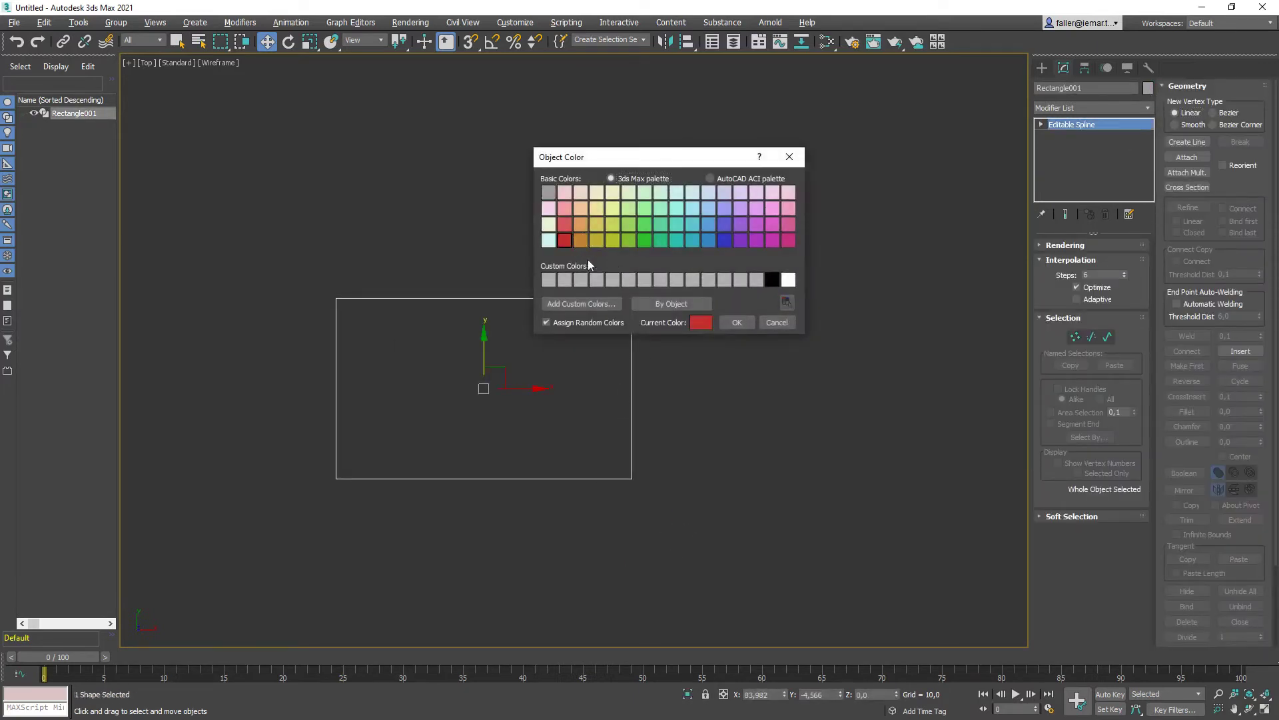
pyautogui.click(691, 241)
pyautogui.click(737, 323)
pyautogui.click(731, 434)
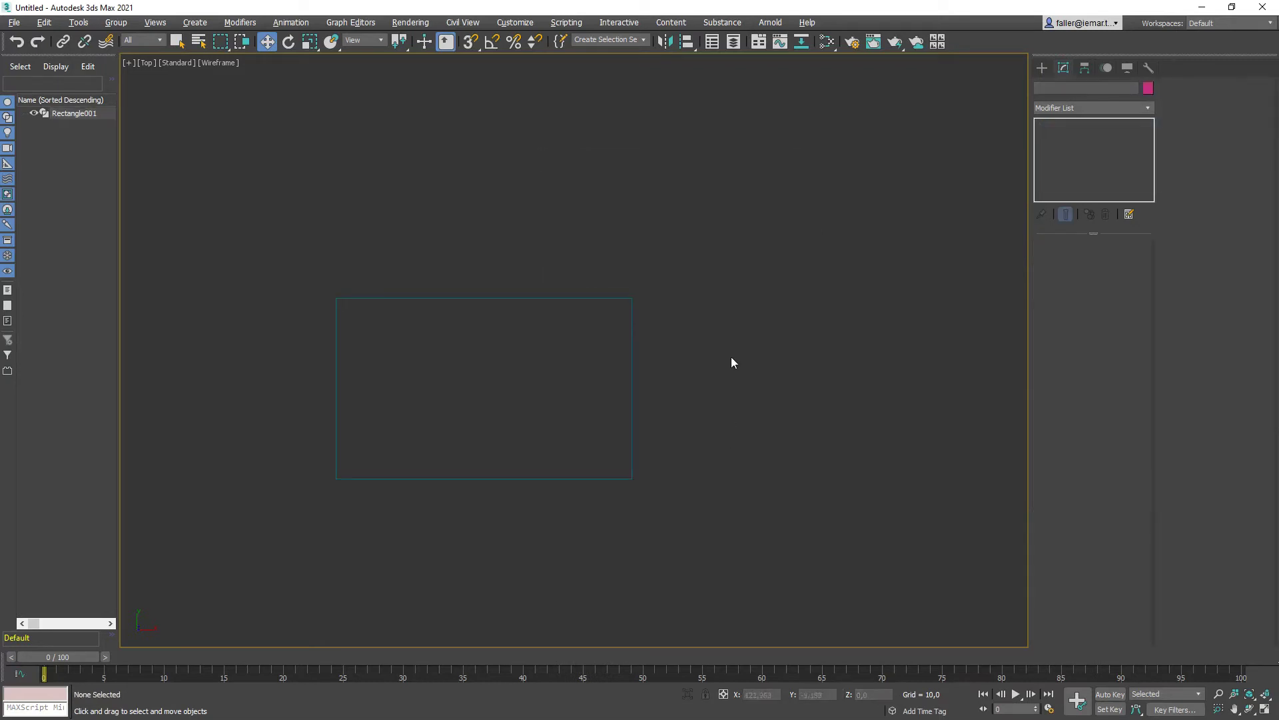
# Set the rectangle's object color to magenta, and reselect the rectangle.
pyautogui.moveTo(430, 346); pyautogui.dragTo(430, 346)
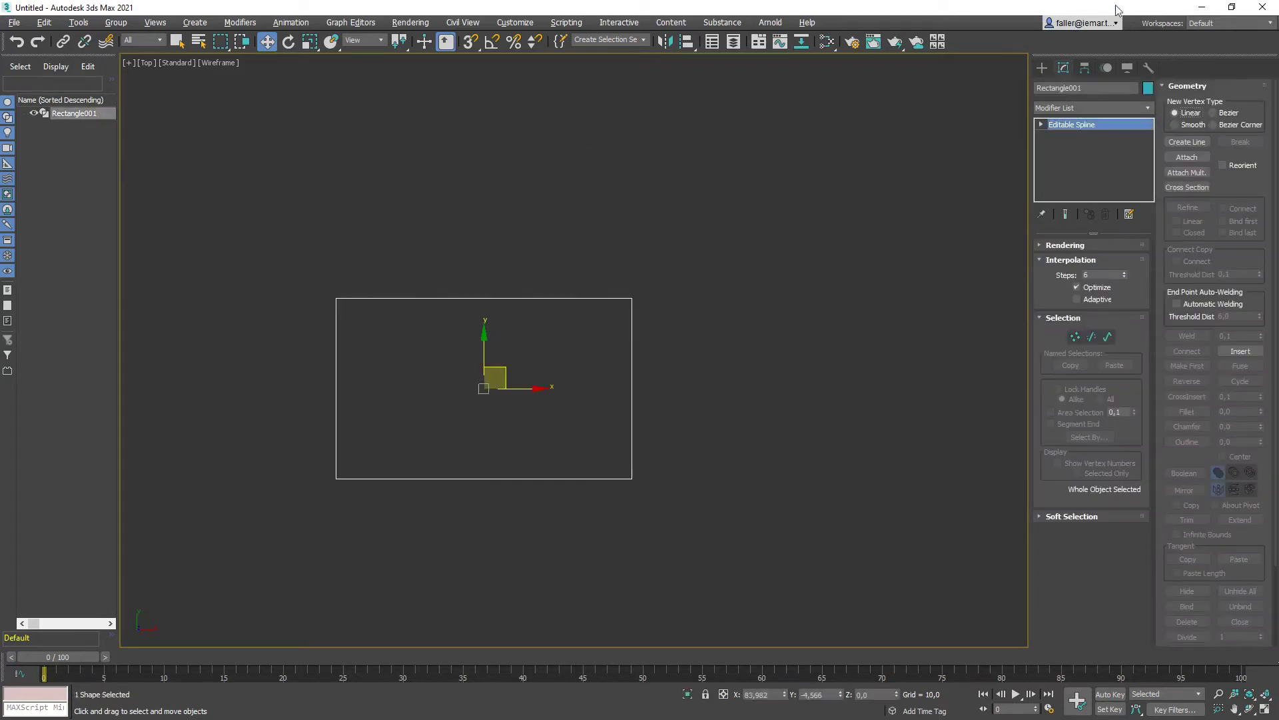
pyautogui.click(1148, 87)
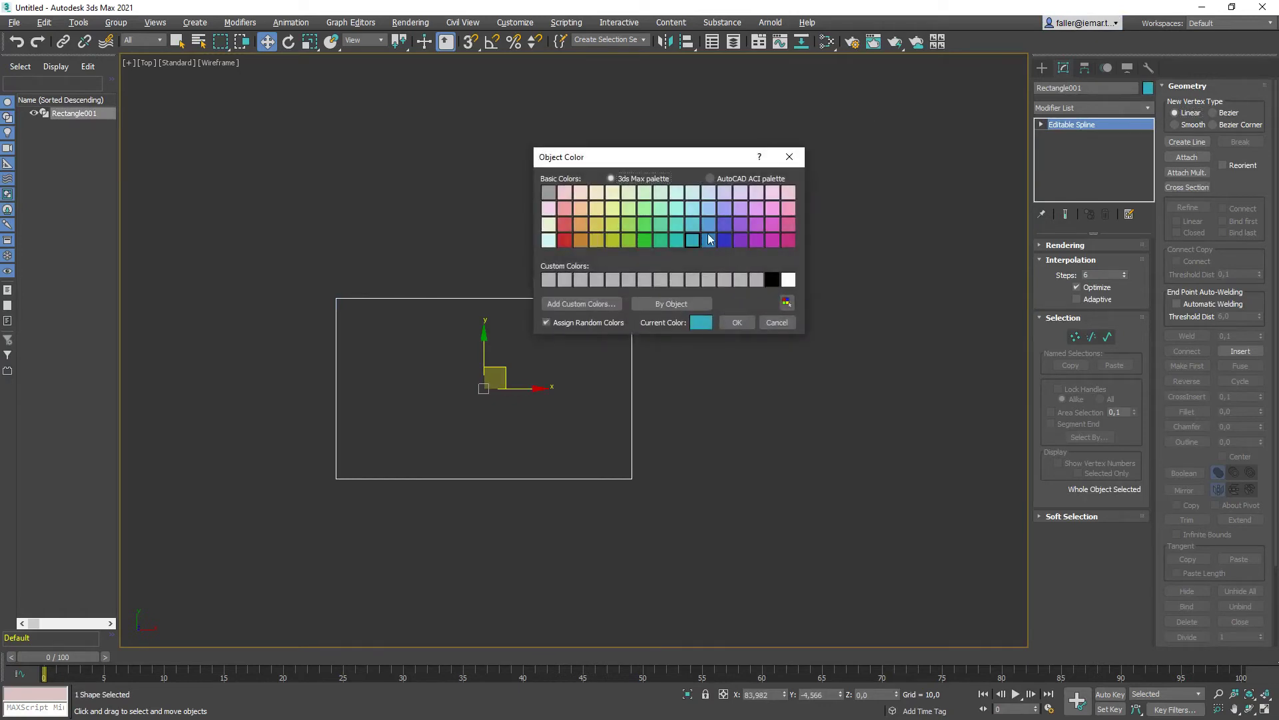
pyautogui.click(771, 241)
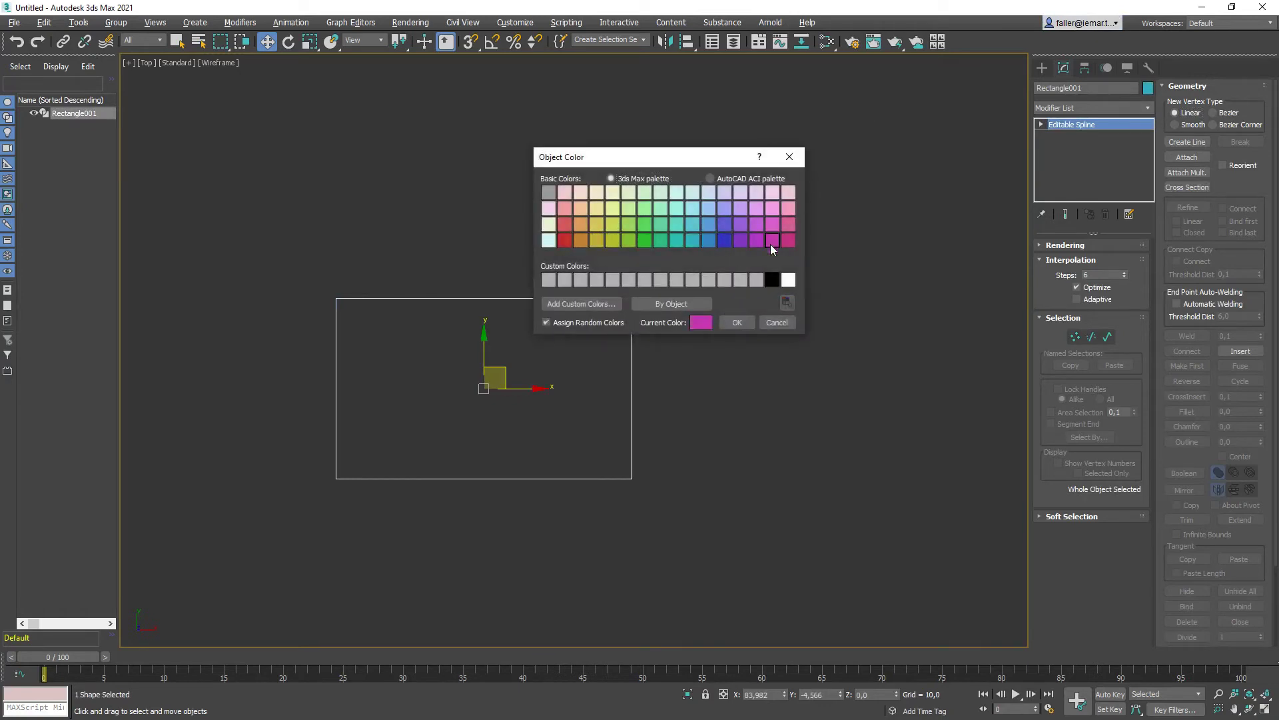
pyautogui.click(733, 322)
pyautogui.click(724, 398)
pyautogui.moveTo(641, 285); pyautogui.dragTo(691, 247, button='middle')
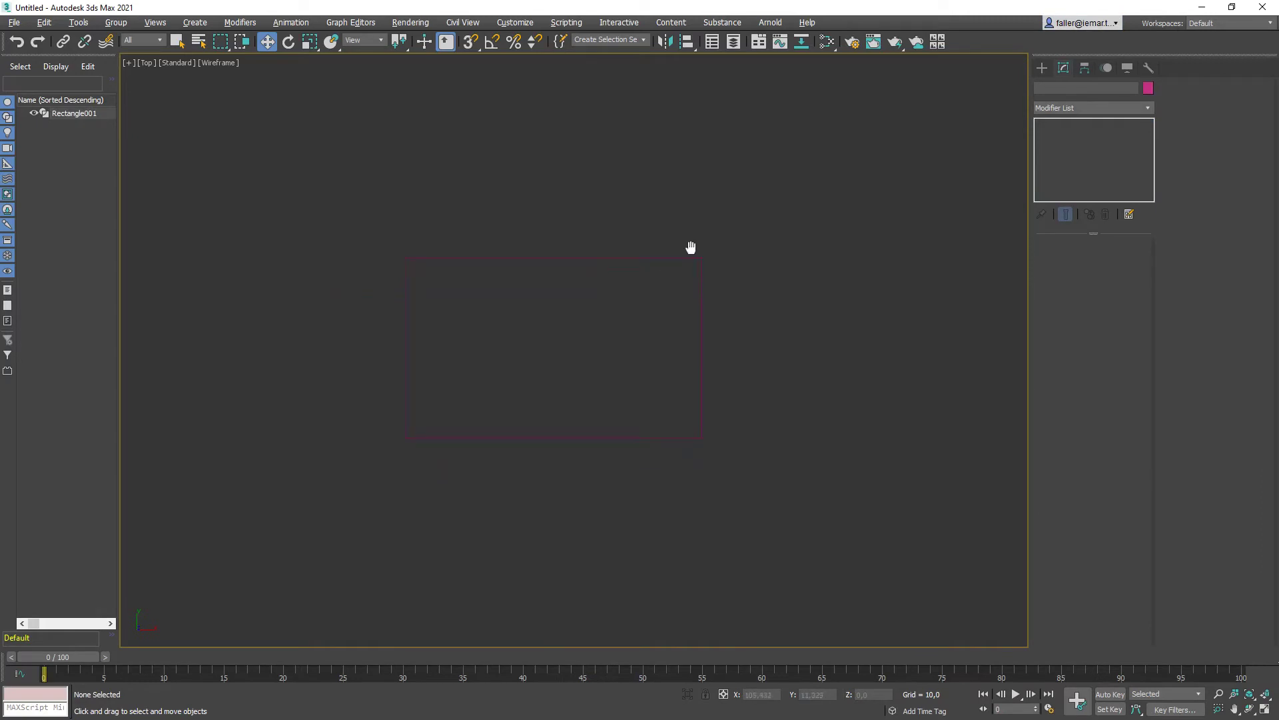
pyautogui.moveTo(775, 258); pyautogui.dragTo(685, 312)
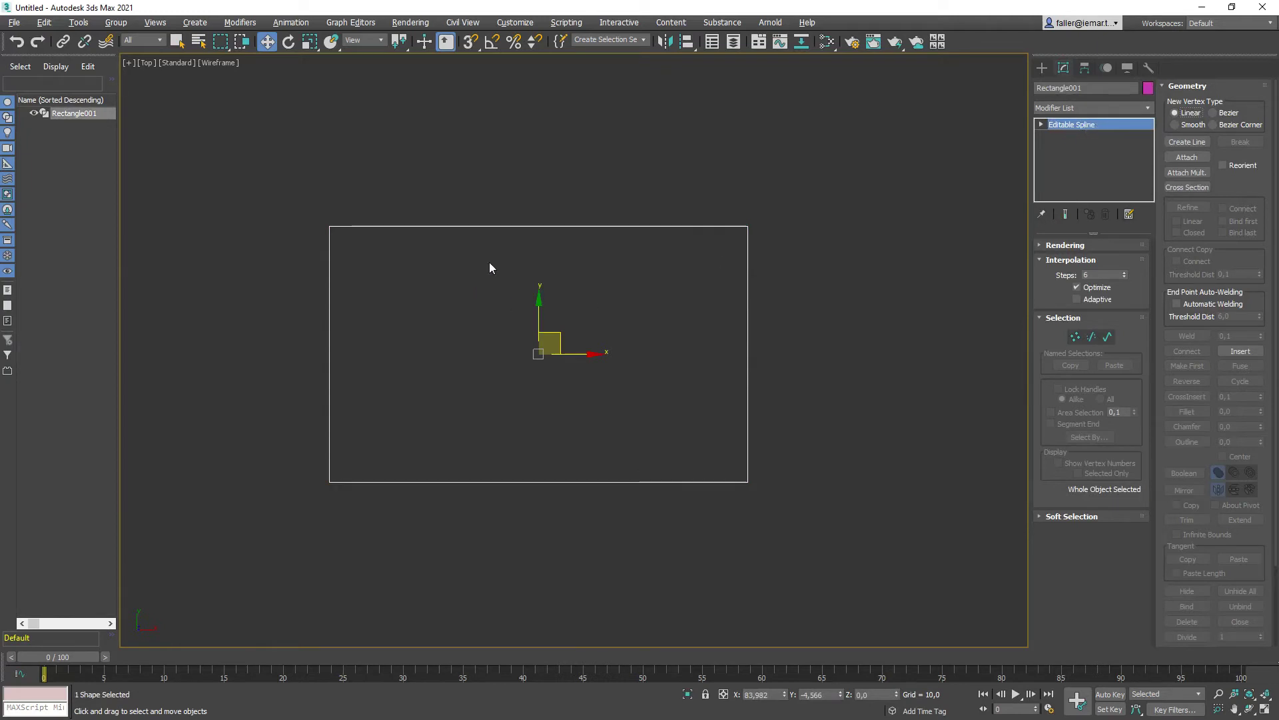
# Convert the rectangle to an editable spline.
pyautogui.rightClick(545, 227)
pyautogui.moveTo(575, 363)
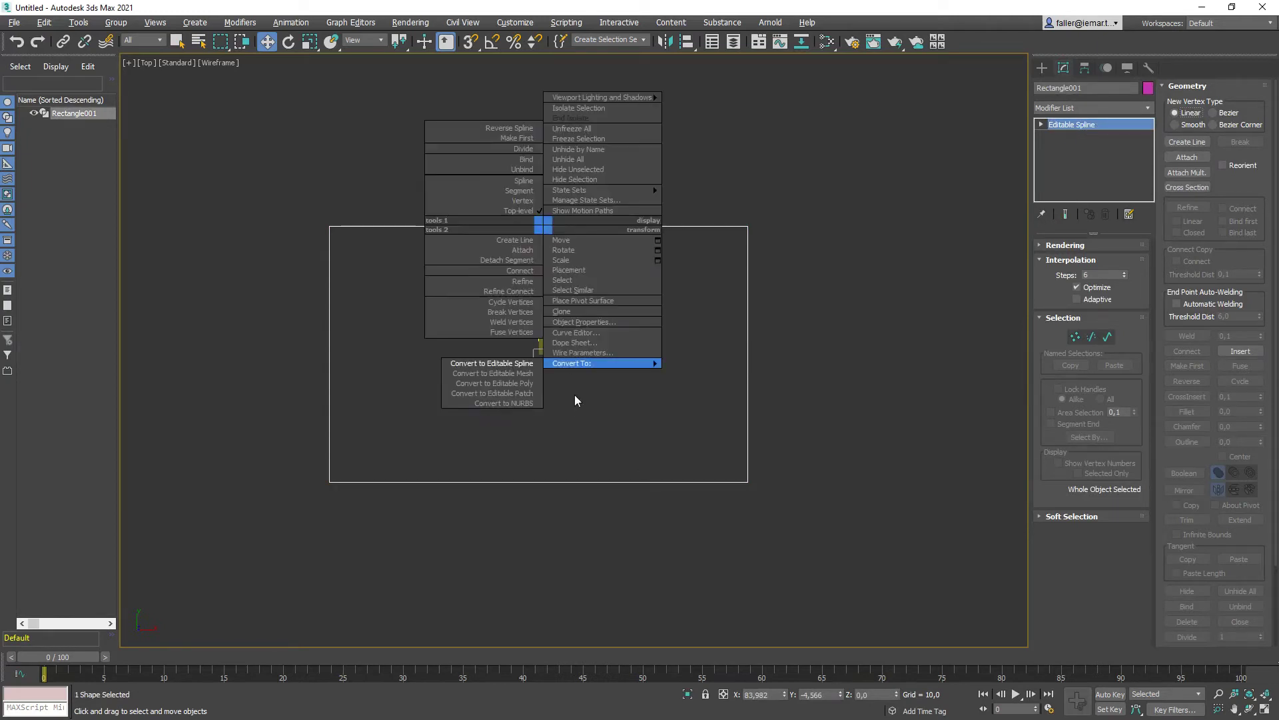
pyautogui.click(526, 364)
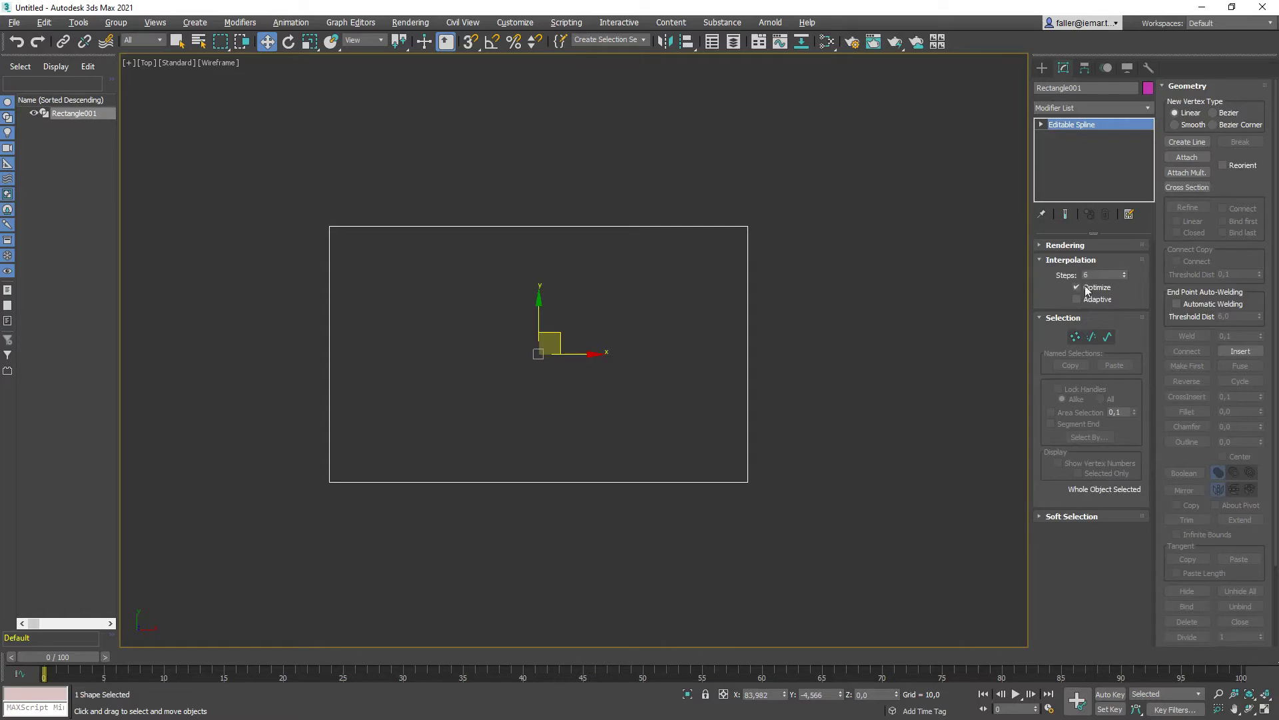
# At the Segment level, delete the rectangle's top segment and return to the object level.
pyautogui.click(1090, 337)
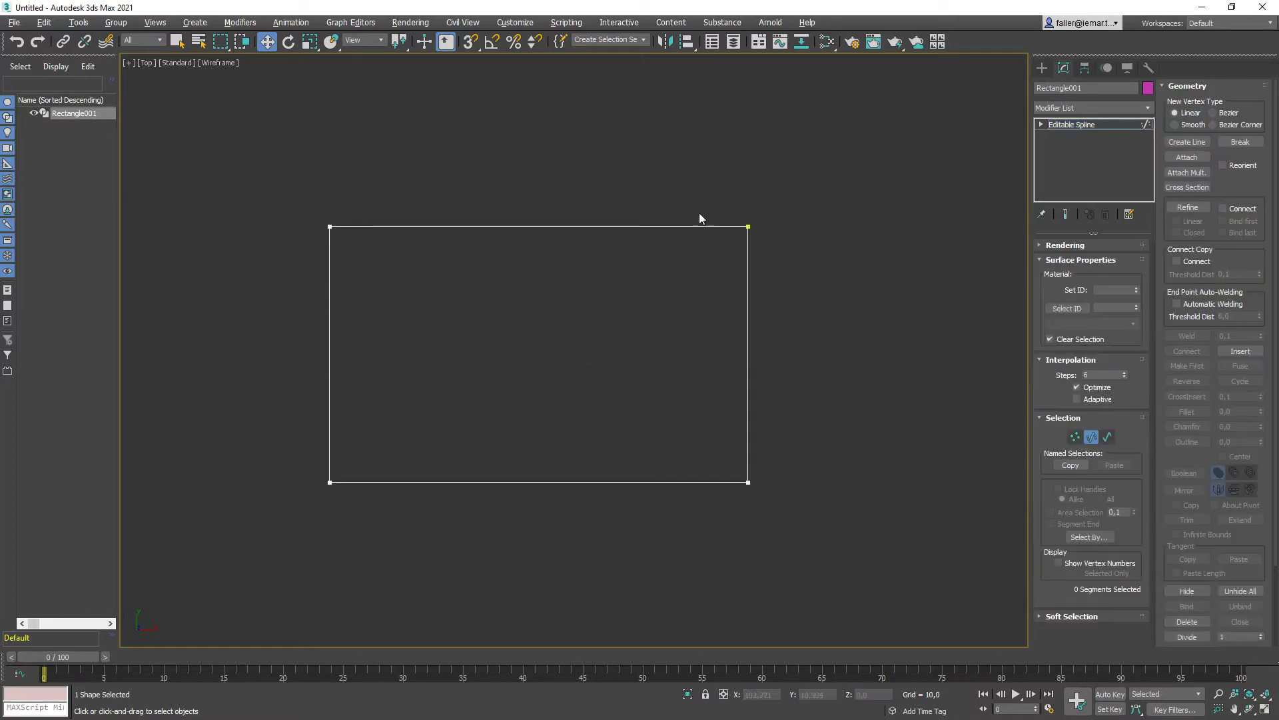
pyautogui.moveTo(637, 265); pyautogui.dragTo(638, 268)
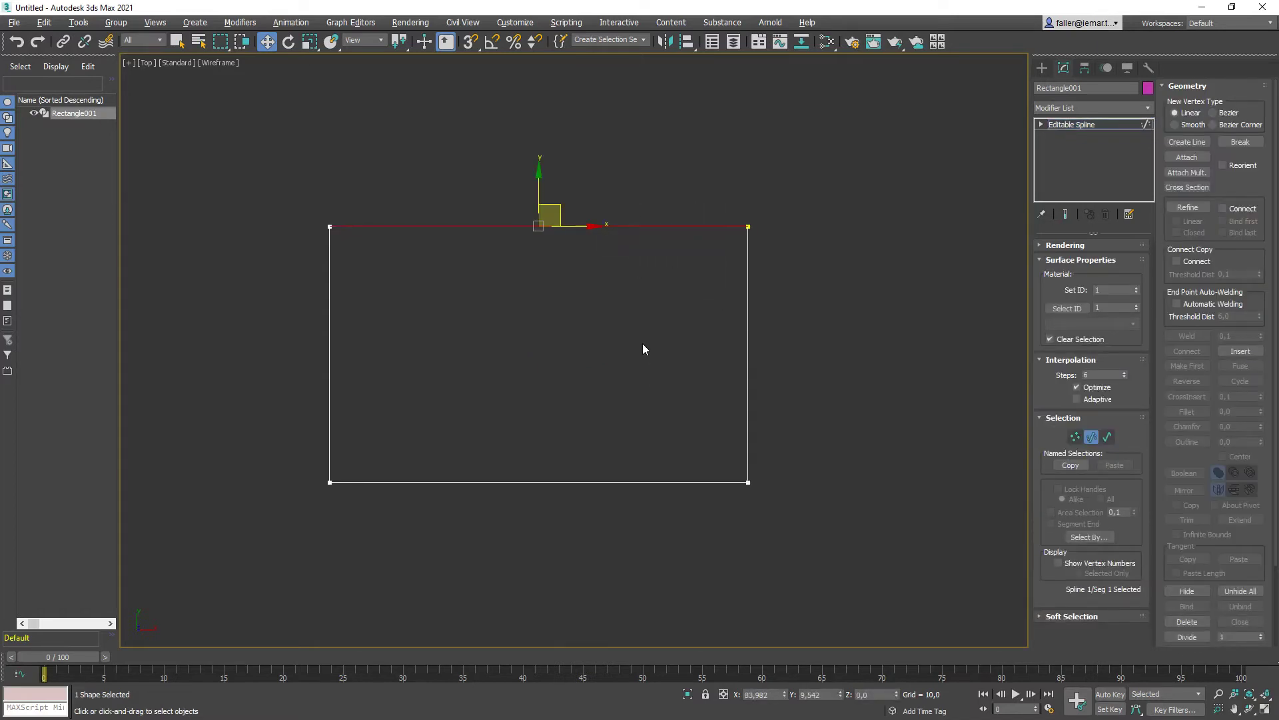
pyautogui.click(643, 345)
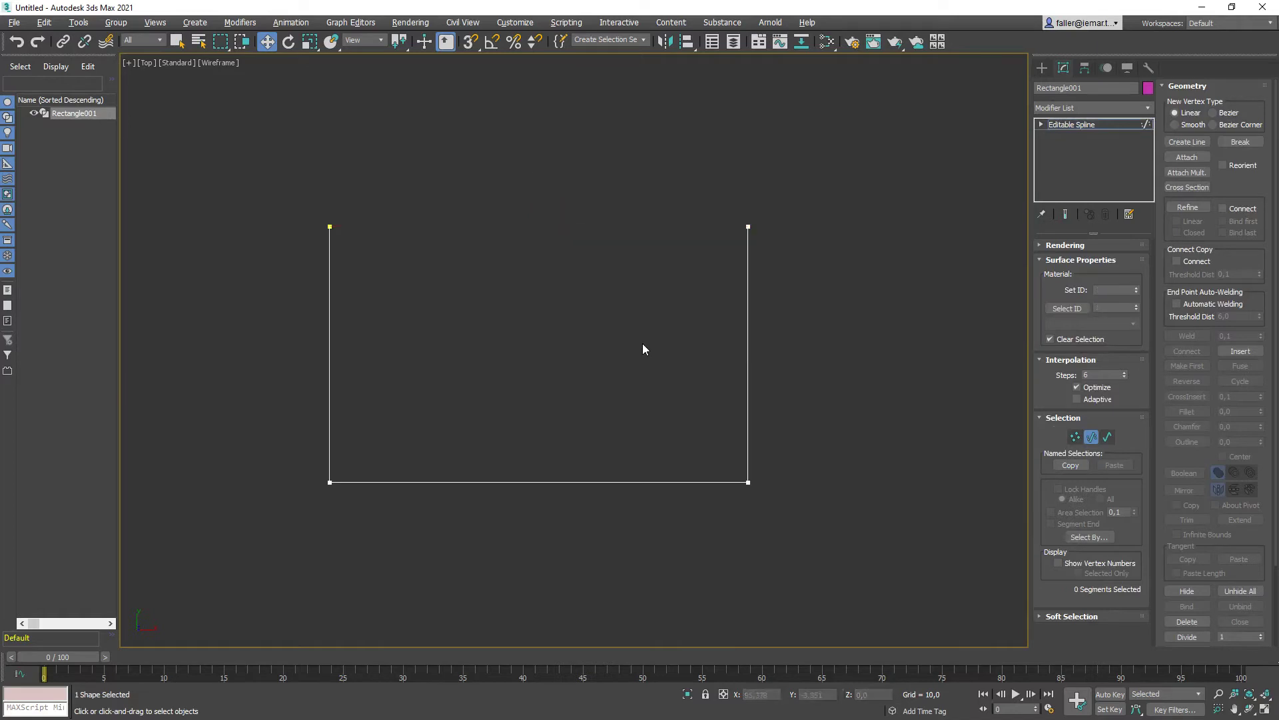
pyautogui.click(1091, 437)
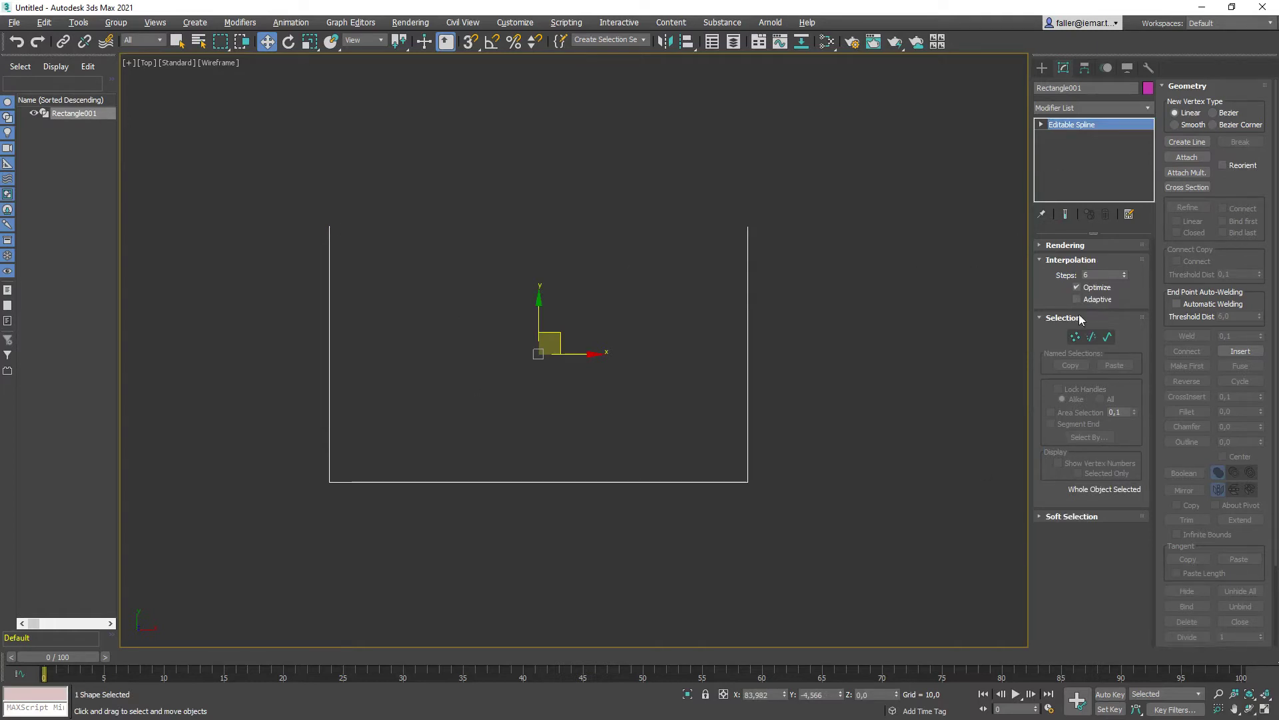
pyautogui.click(1076, 337)
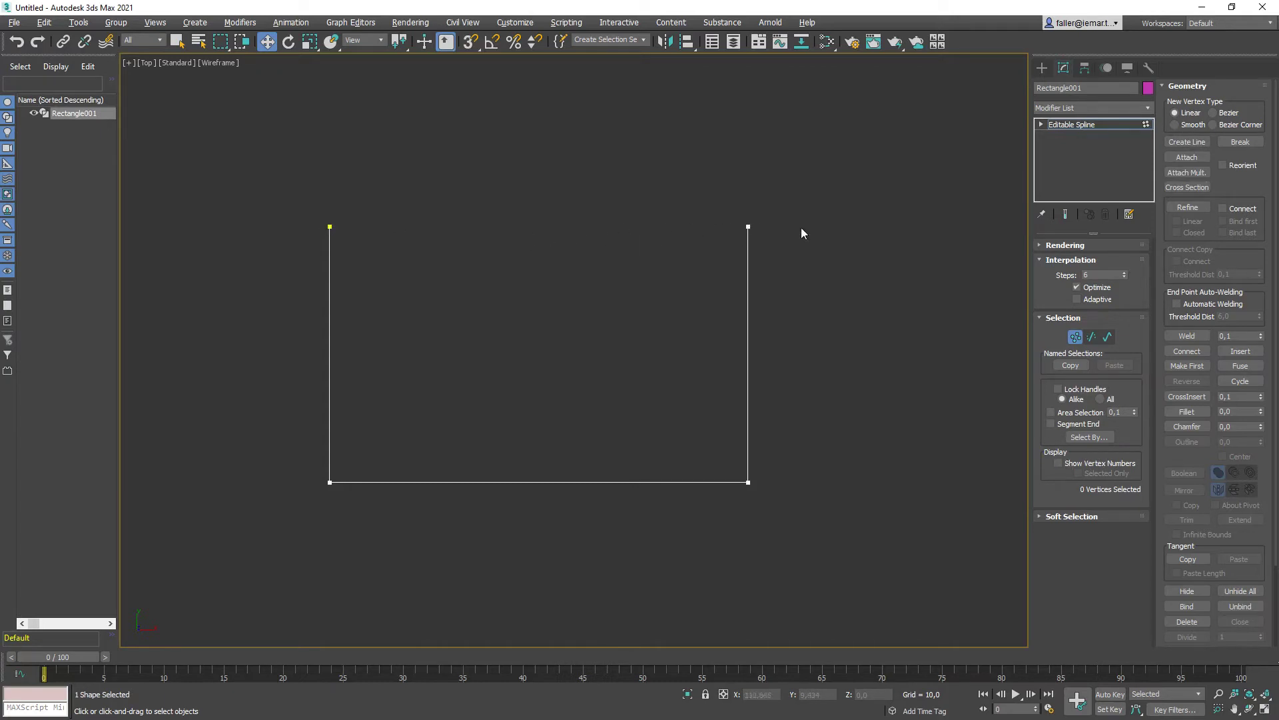
pyautogui.click(1076, 337)
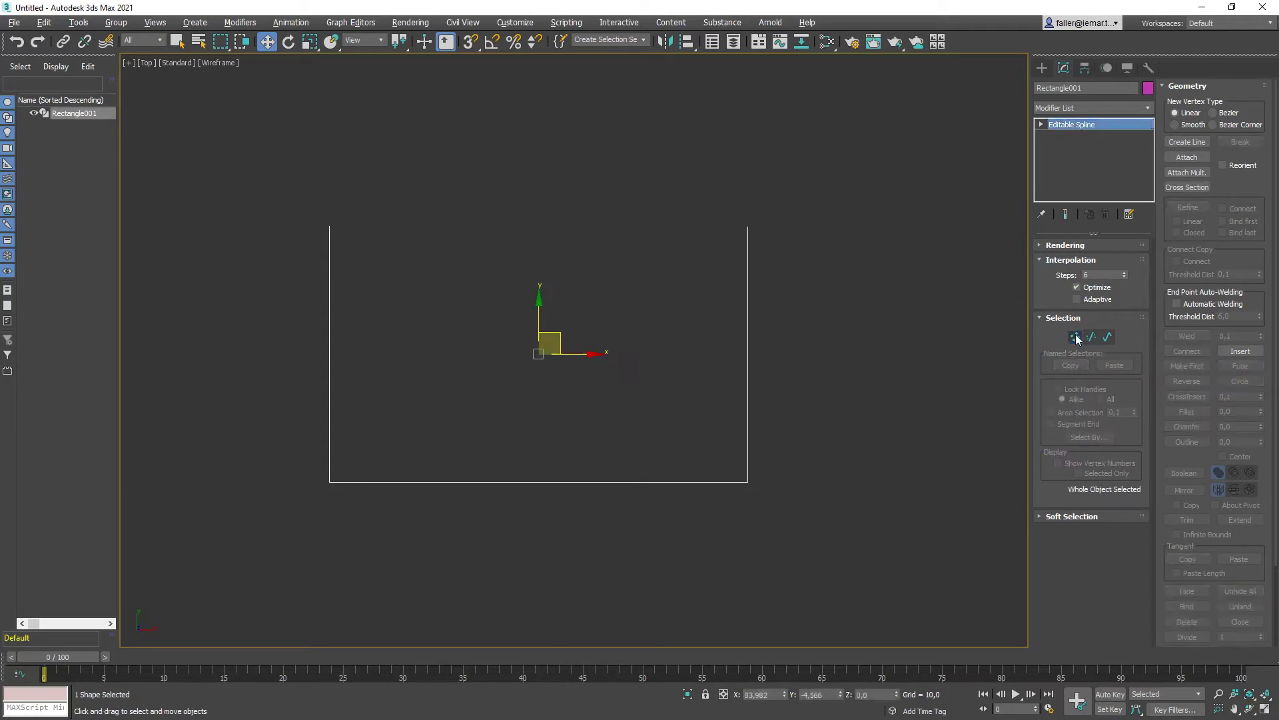
pyautogui.click(1076, 337)
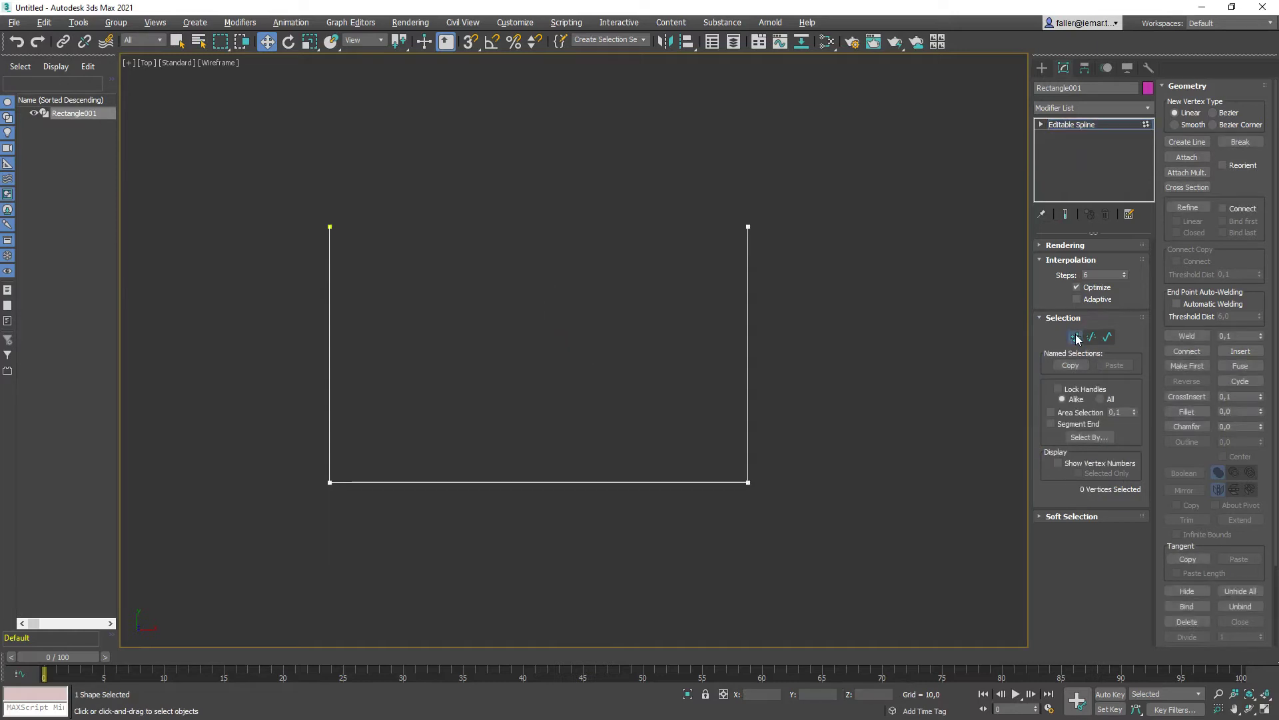
pyautogui.click(1076, 337)
pyautogui.click(1091, 337)
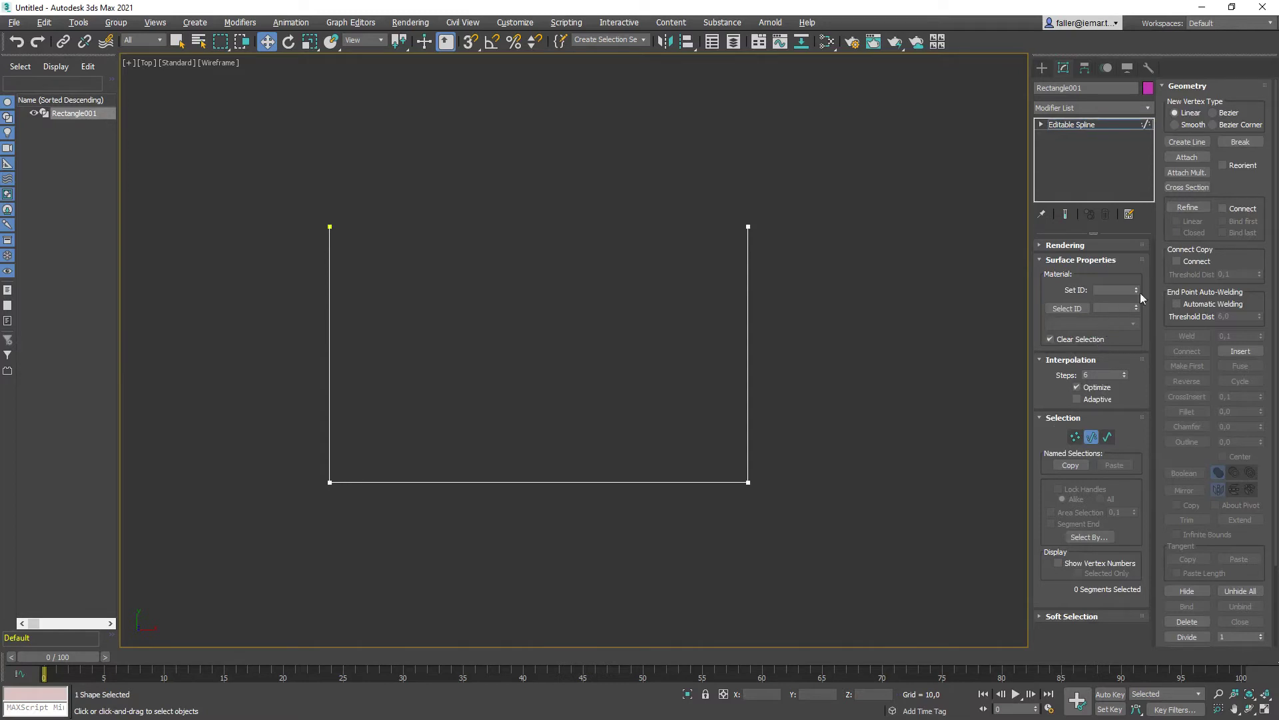
# At the Vertex level, Connect the two open end vertices across the top edge, and return to the object level.
pyautogui.click(1076, 435)
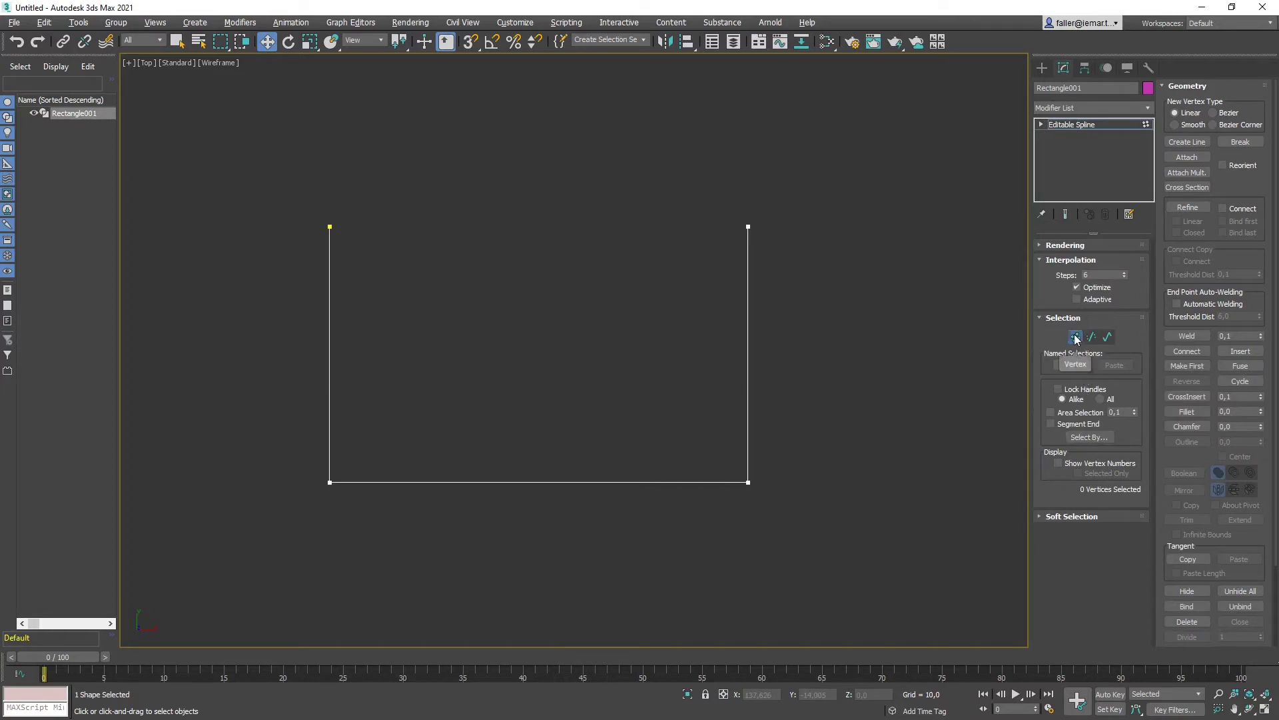
pyautogui.click(1185, 351)
pyautogui.moveTo(657, 195); pyautogui.dragTo(748, 226)
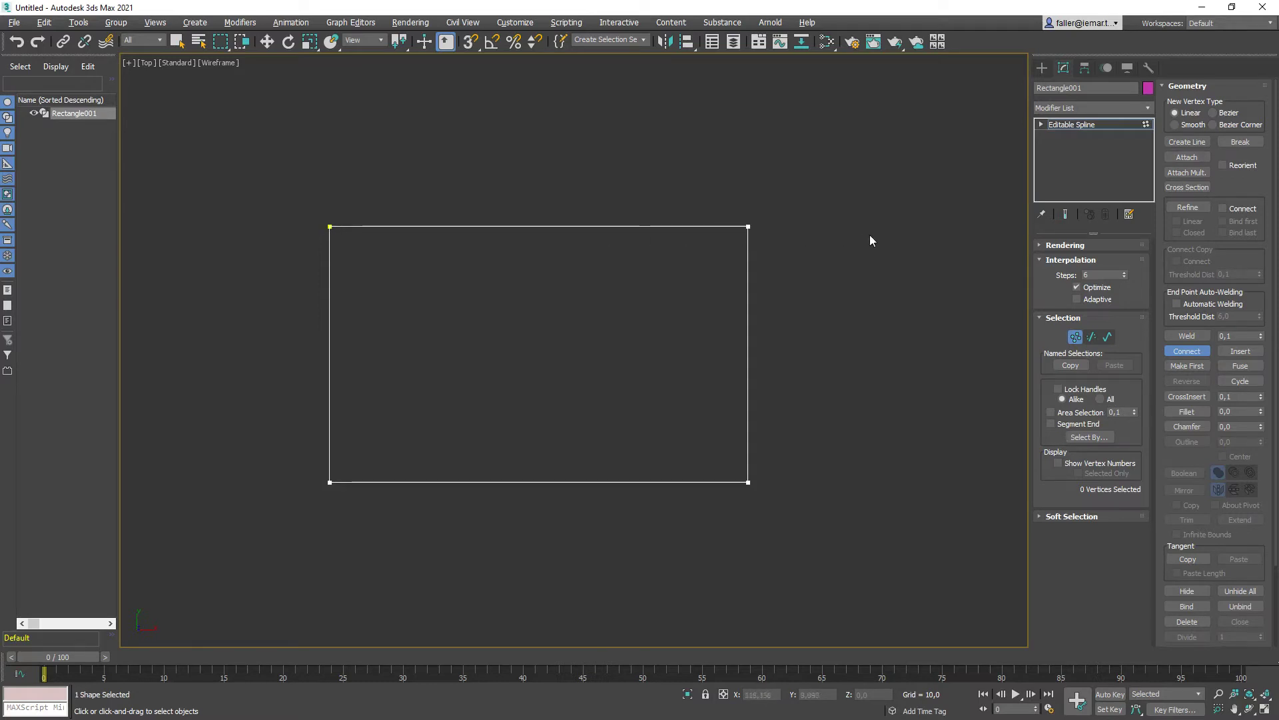
pyautogui.click(1075, 337)
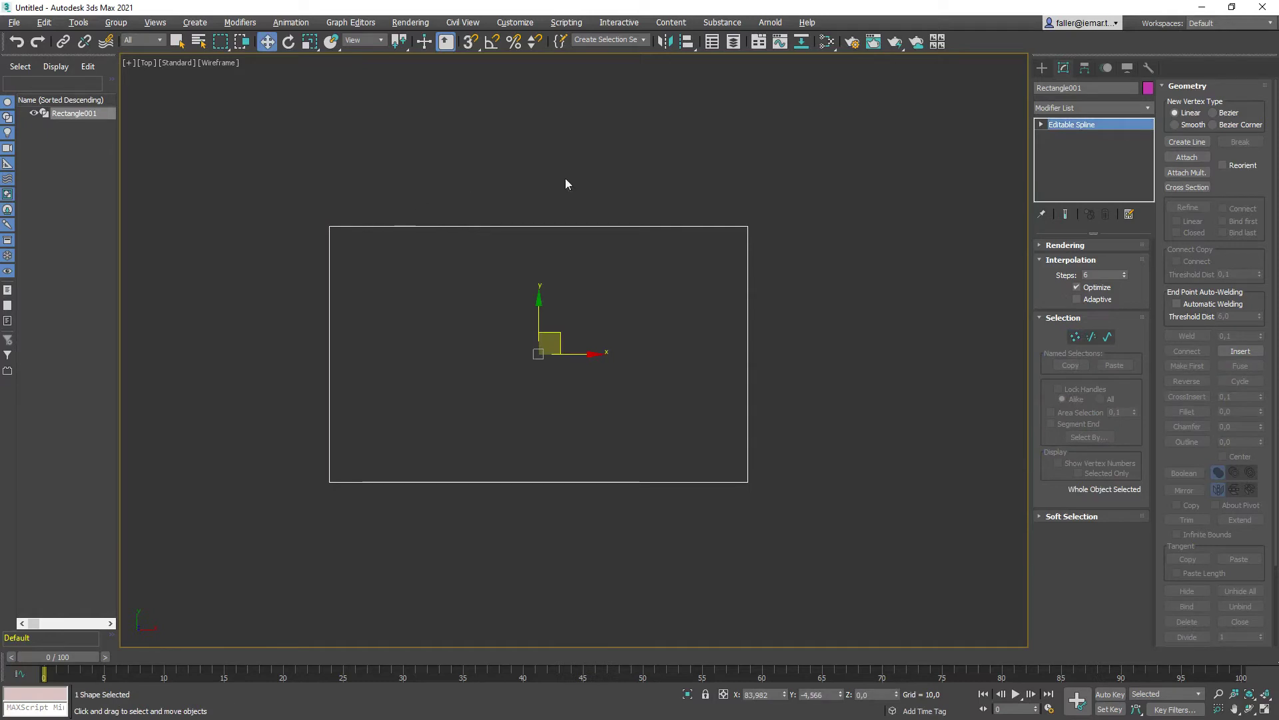
# At the Segment level, delete the rectangle's right segment.
pyautogui.click(1091, 336)
pyautogui.moveTo(813, 334); pyautogui.dragTo(739, 353)
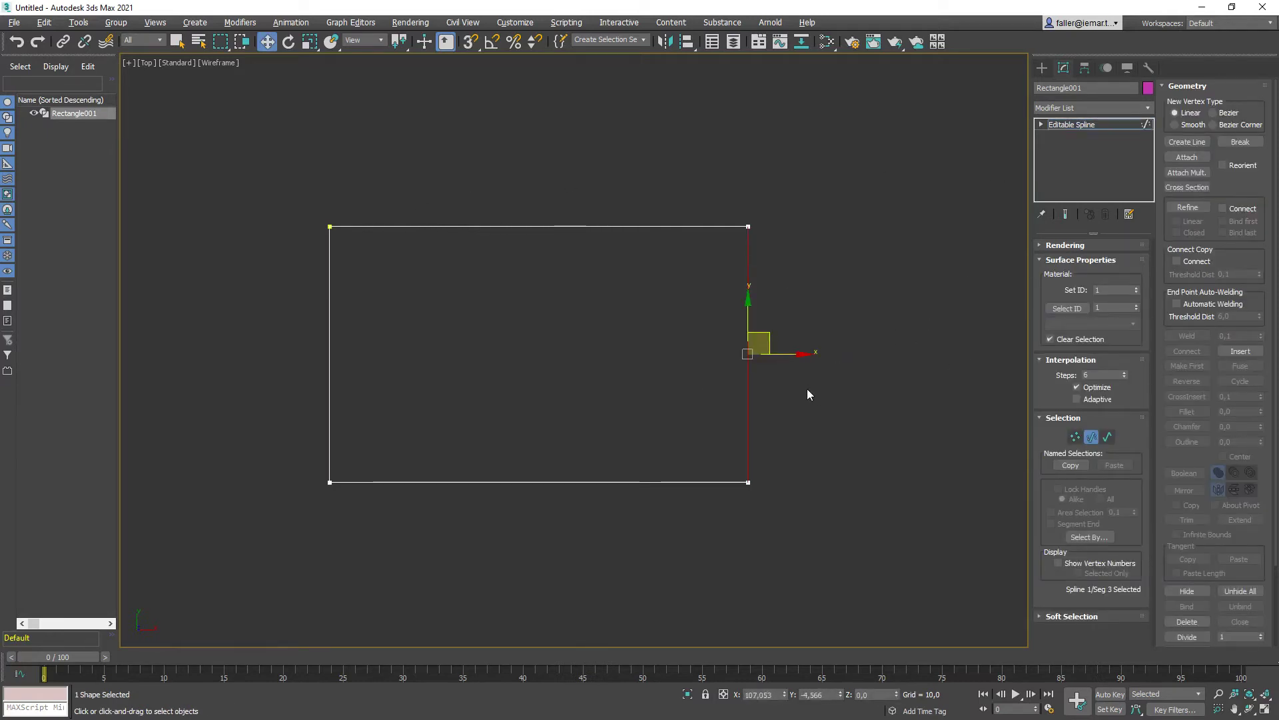
pyautogui.press('Delete')
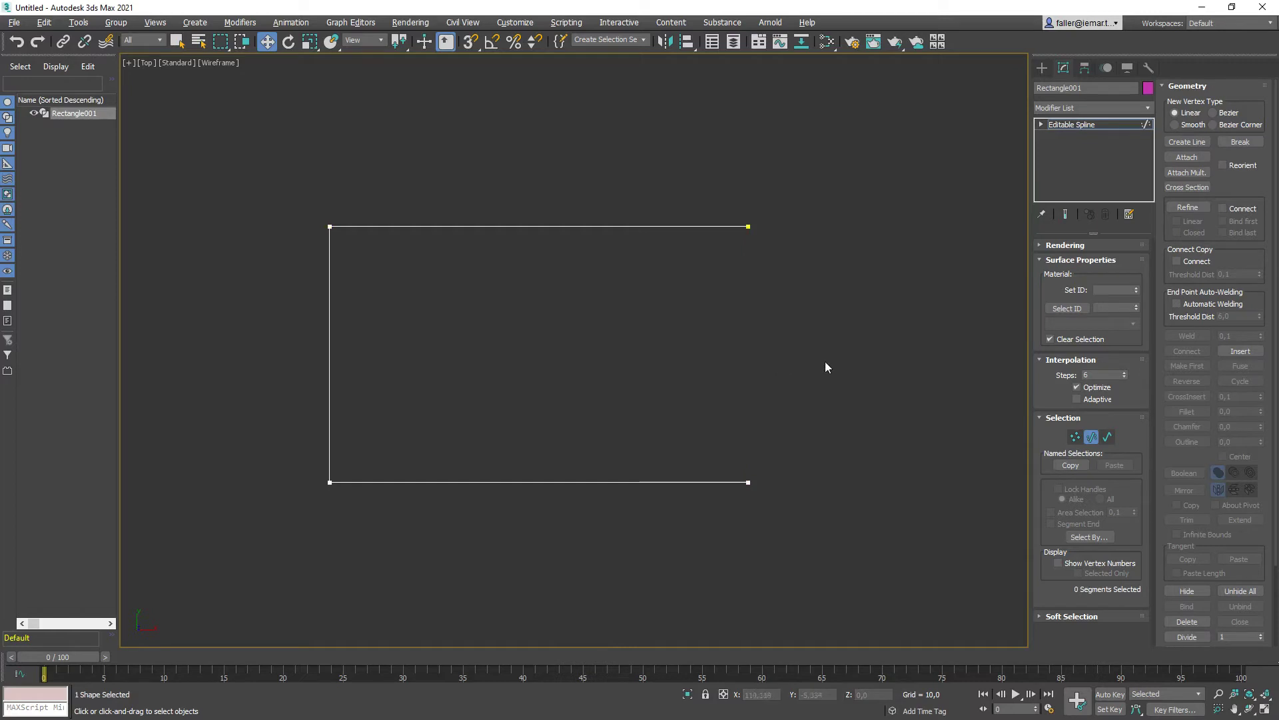
# At the Vertex level, Connect the top-right end vertex to the bottom-right one to close the right side, and exit Connect.
pyautogui.click(1074, 437)
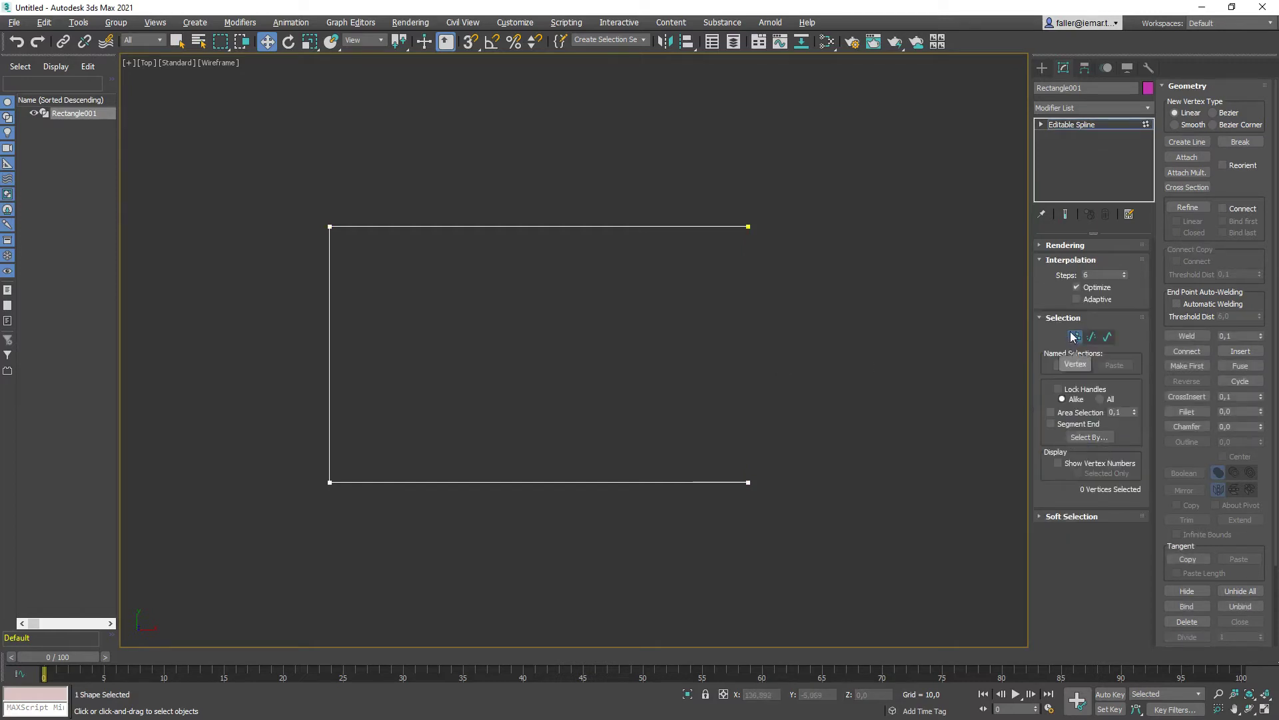
pyautogui.click(1198, 351)
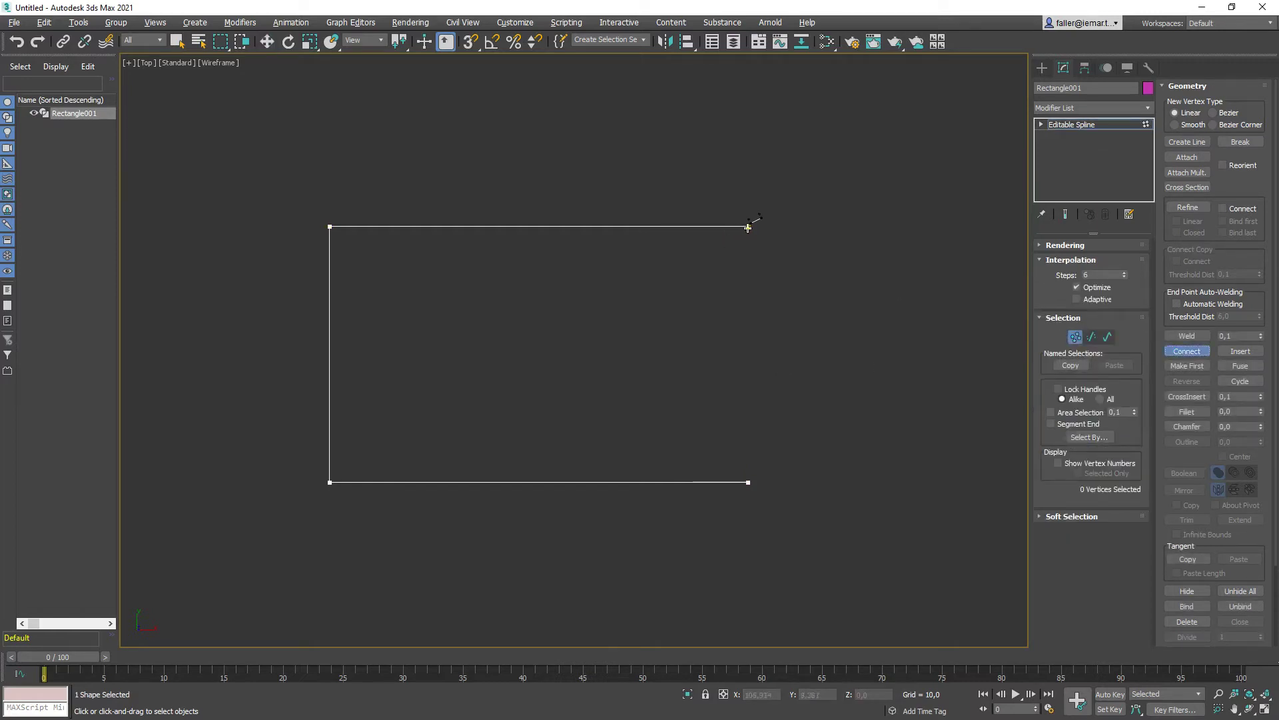
pyautogui.moveTo(749, 228); pyautogui.dragTo(749, 481)
pyautogui.click(1189, 351)
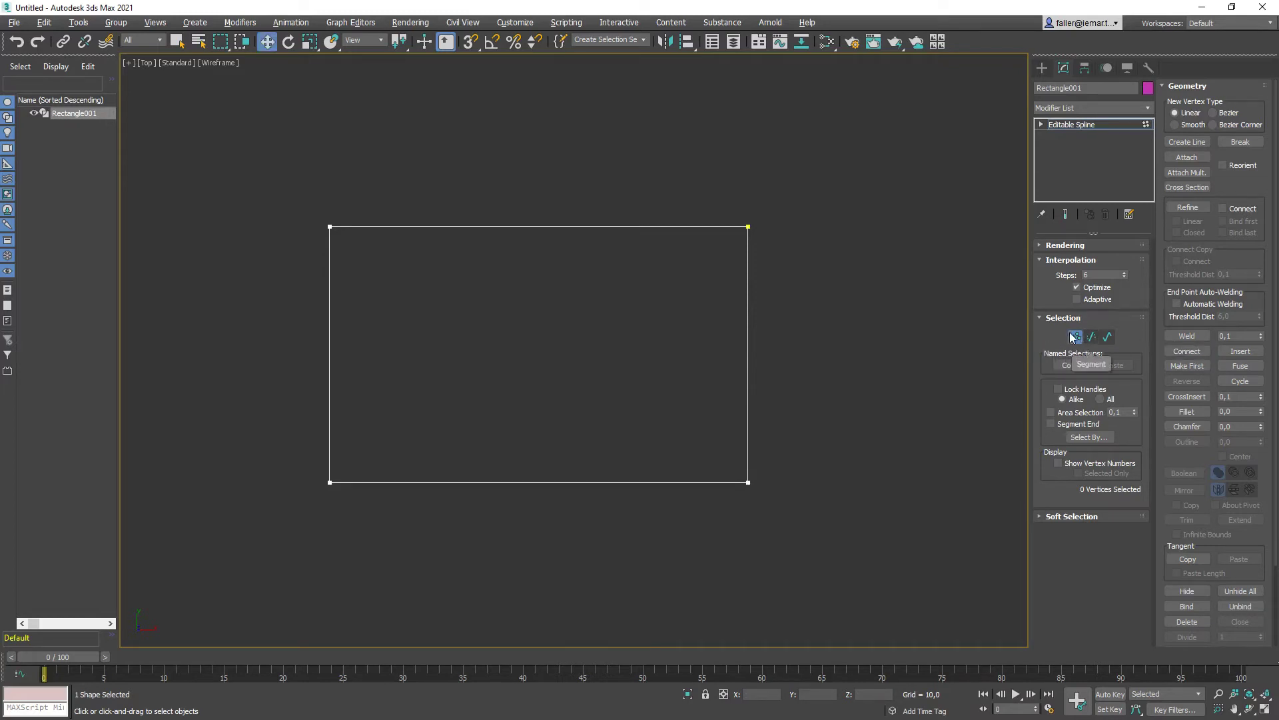
# Delete the rectangle's top segment again at the Segment level and return to the object level.
pyautogui.click(1092, 337)
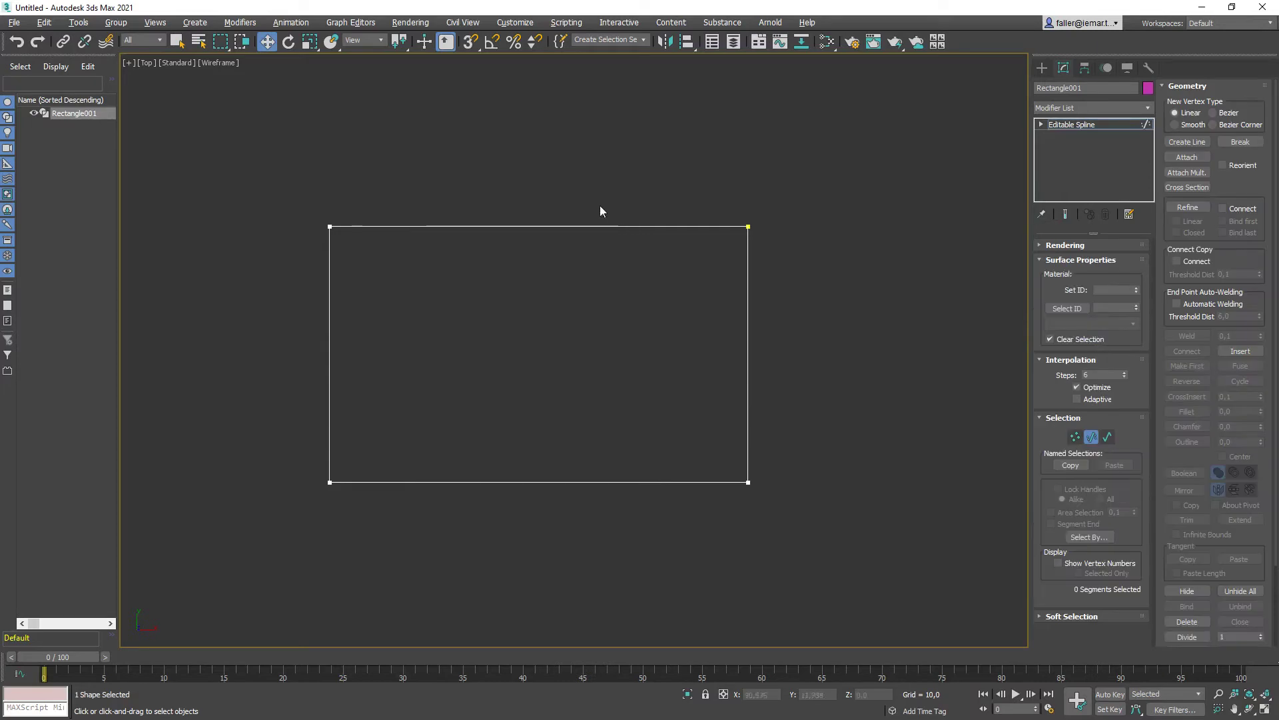
pyautogui.click(585, 226)
pyautogui.press('Delete')
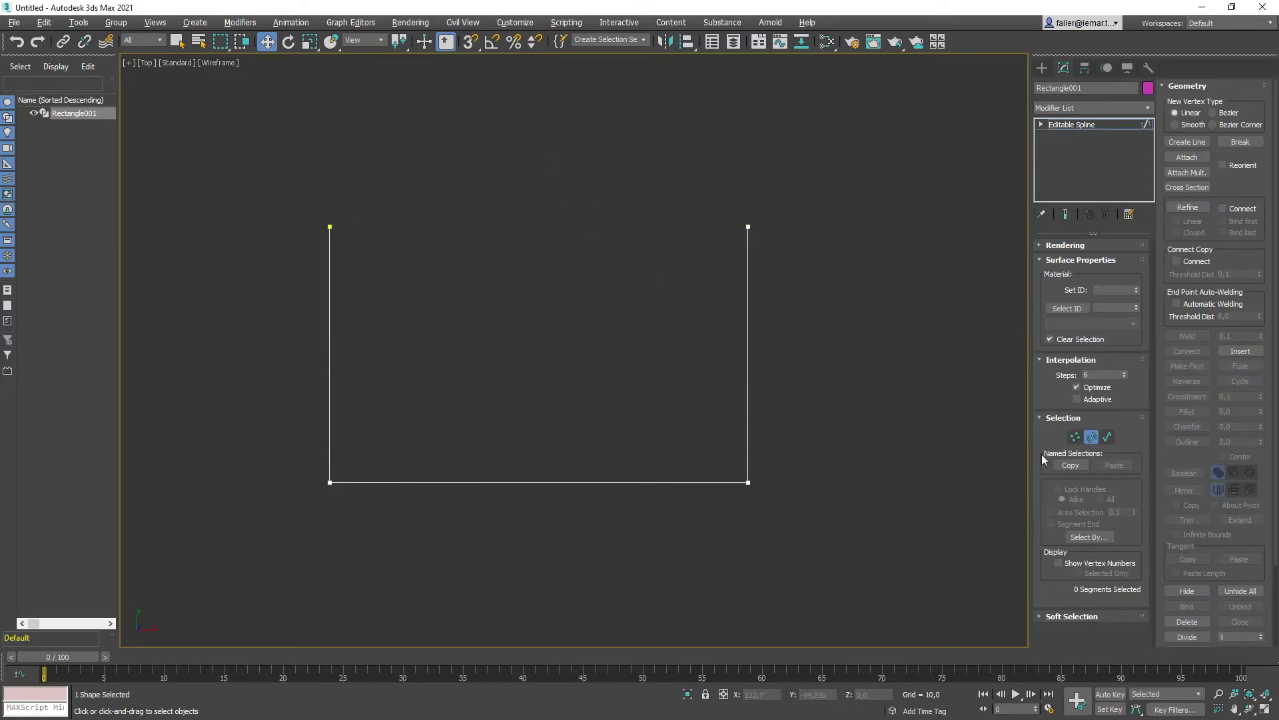
pyautogui.click(1093, 437)
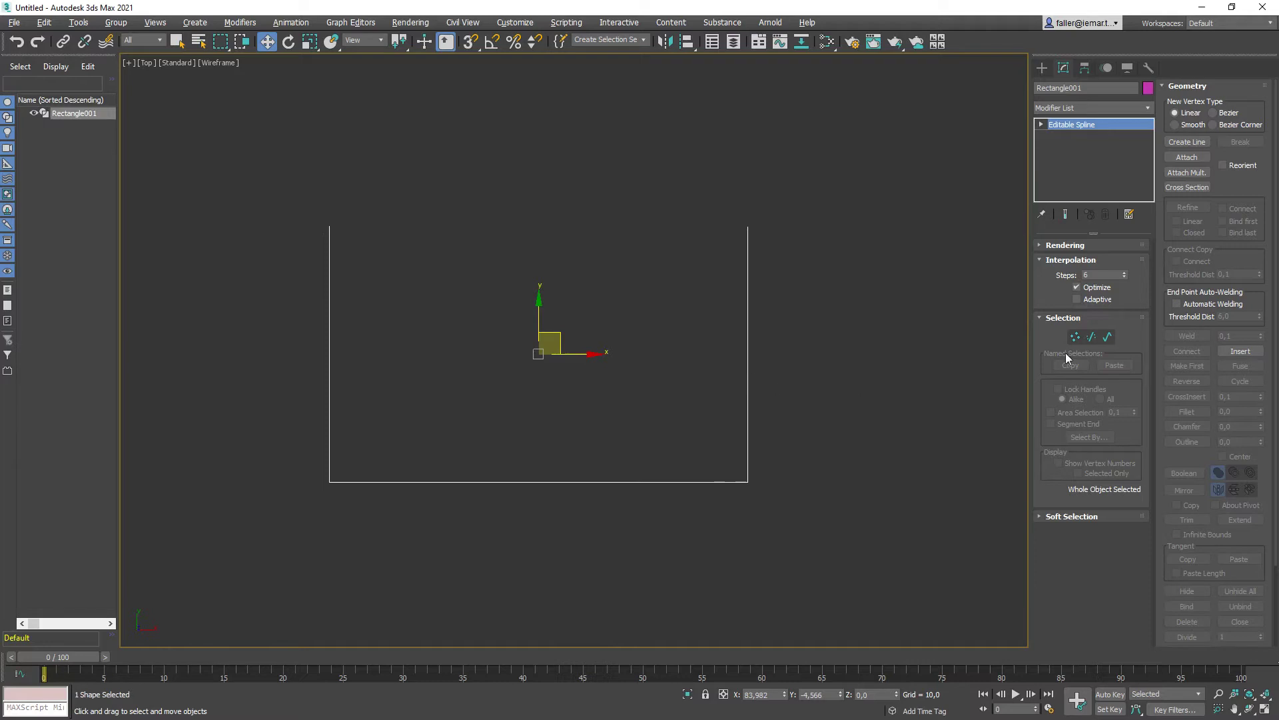
# Start Create Line within the rectangle's spline and turn on 3D snapping, using Endpoint as the snap type.
pyautogui.click(1075, 338)
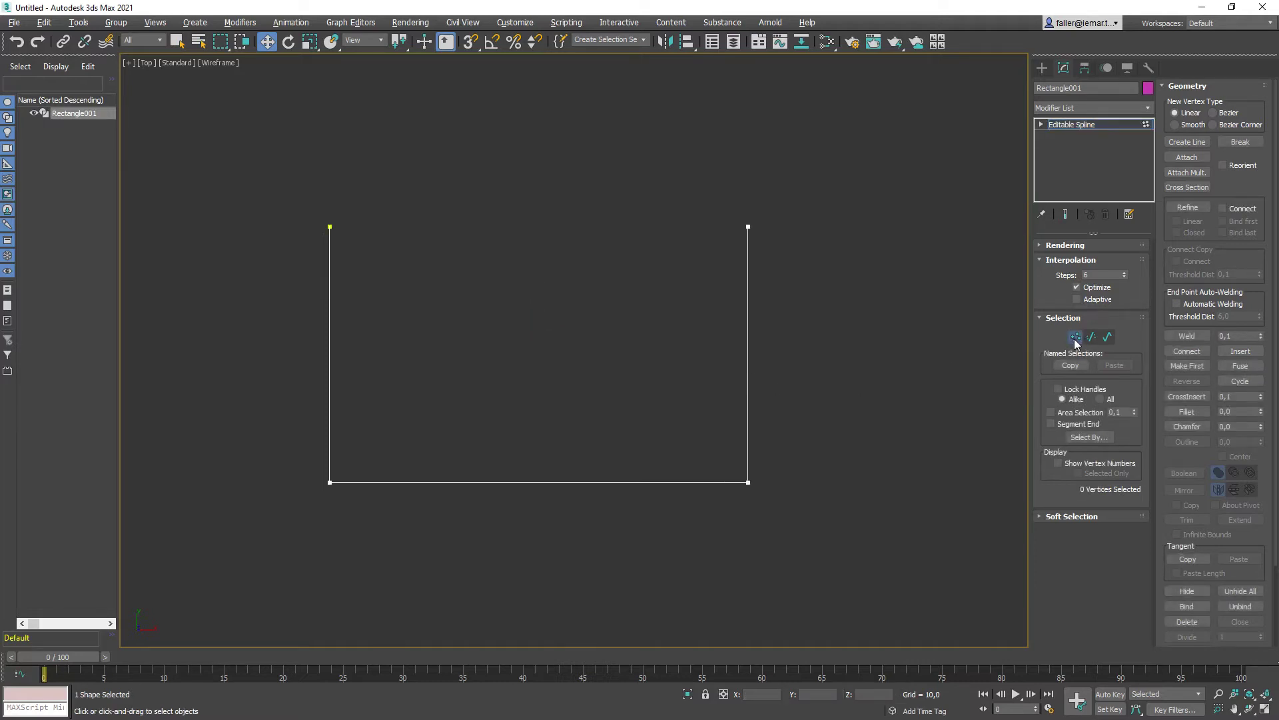
pyautogui.click(1075, 339)
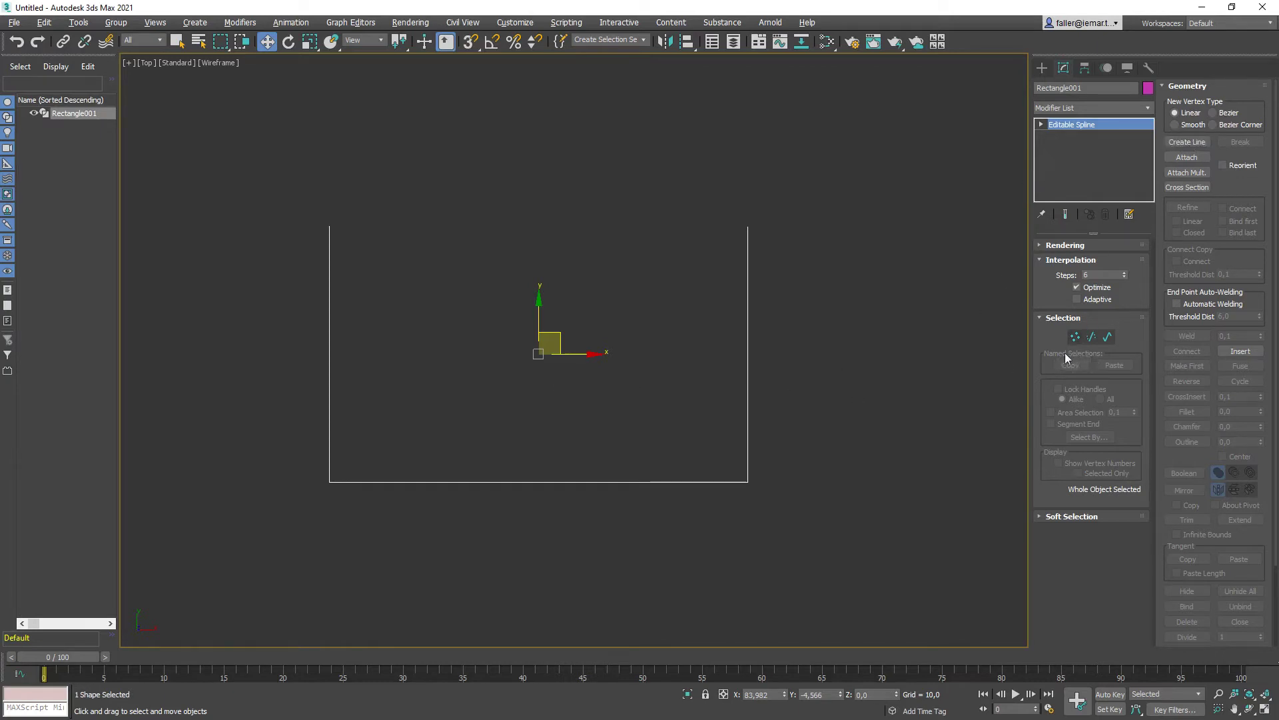
pyautogui.click(1193, 142)
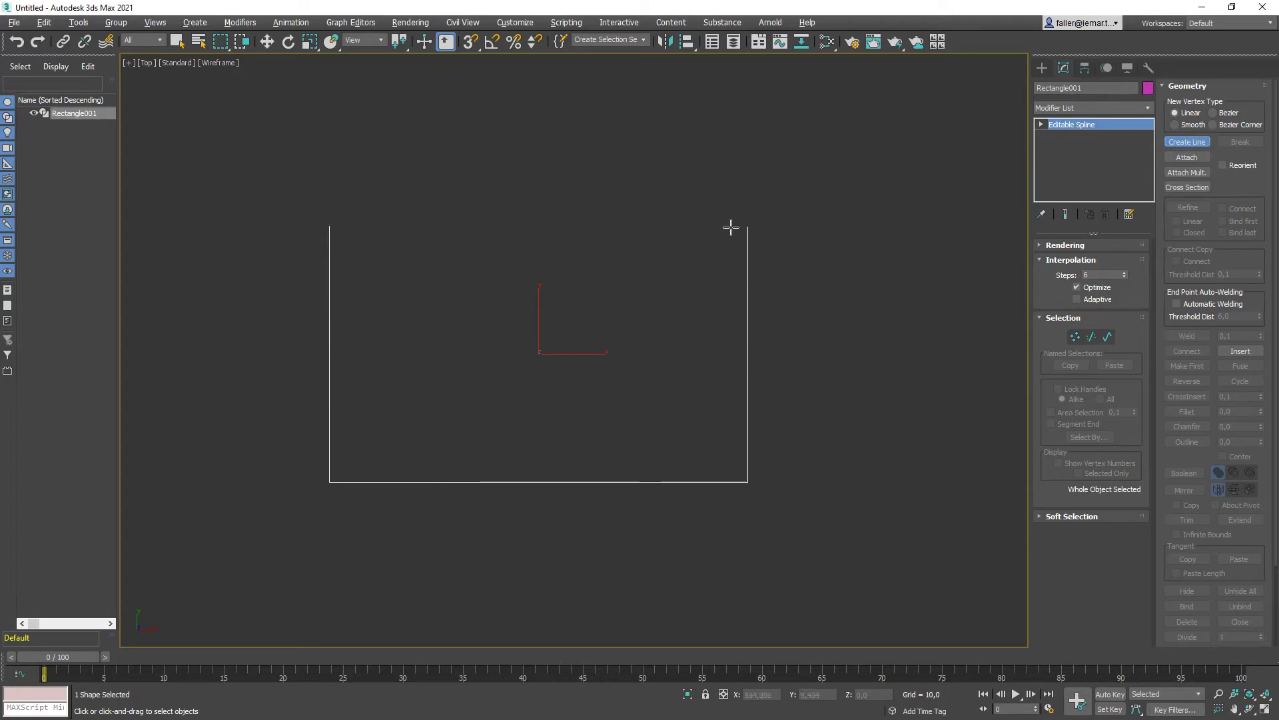
pyautogui.click(1187, 143)
pyautogui.click(1190, 144)
pyautogui.click(469, 43)
pyautogui.rightClick(471, 42)
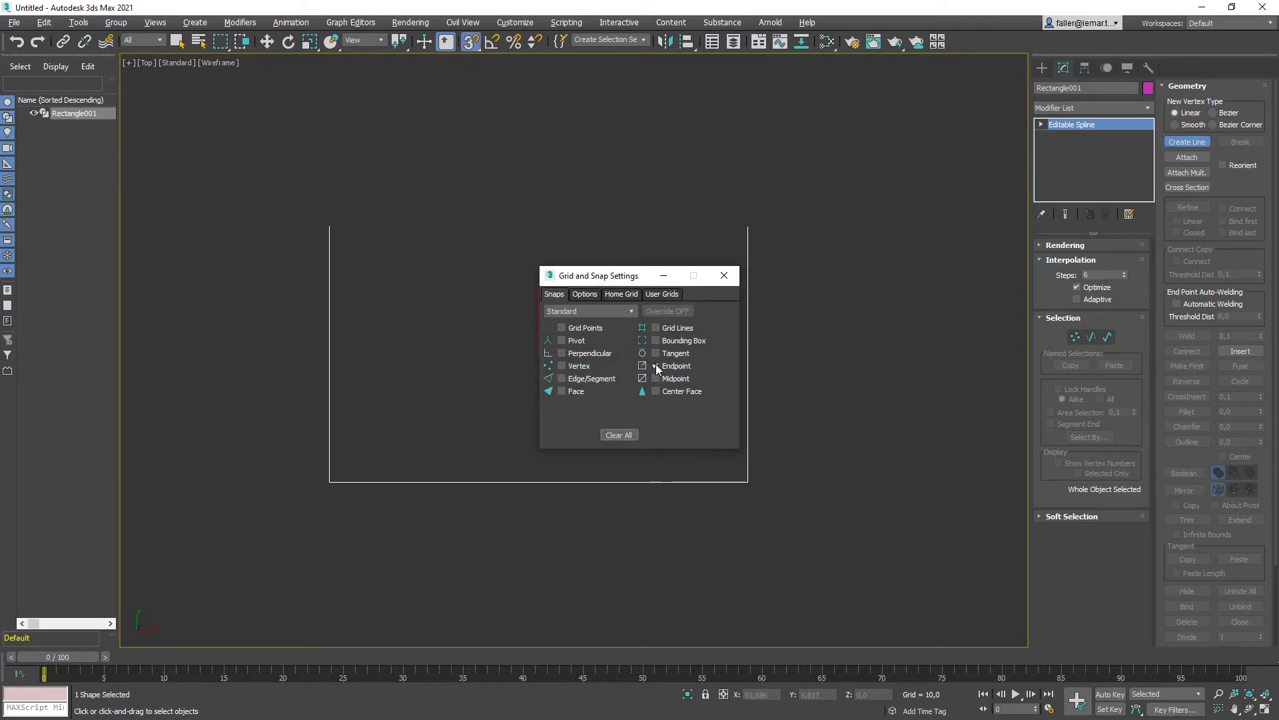
pyautogui.click(725, 275)
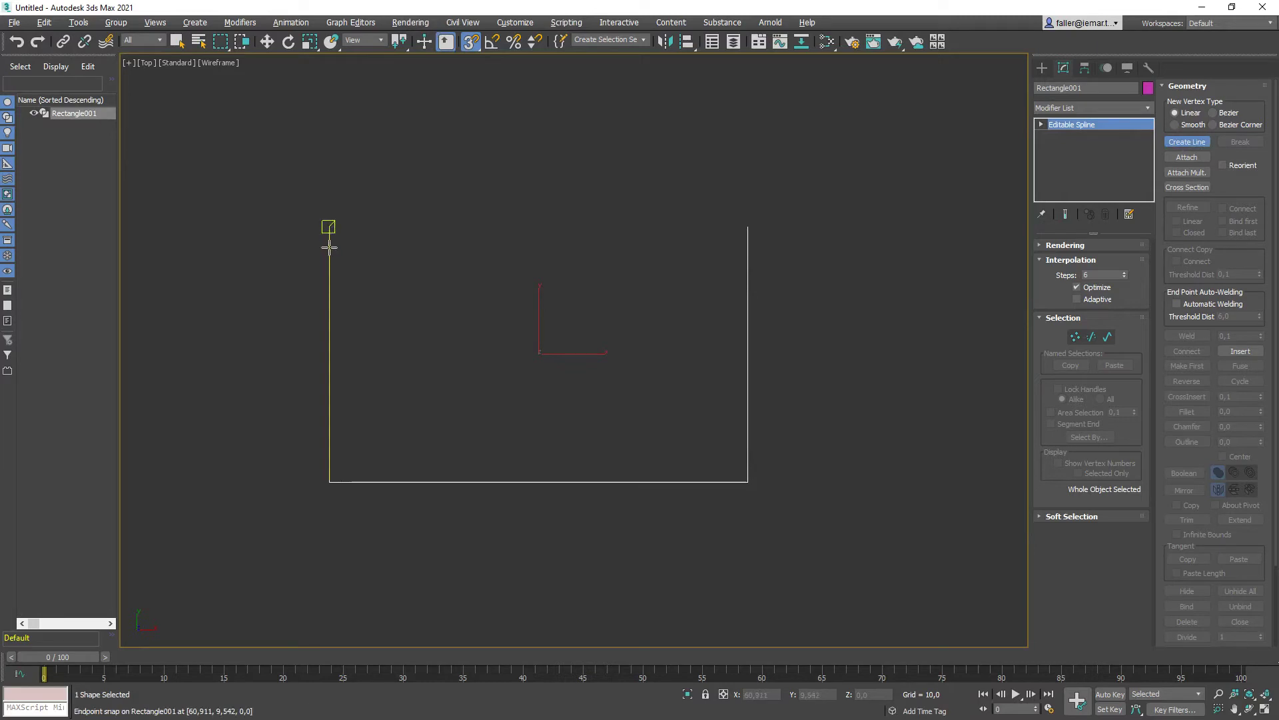
# Draw a line from the top-left endpoint to the top-right endpoint, weld the vertices there, and switch back to the Move tool.
pyautogui.click(328, 227)
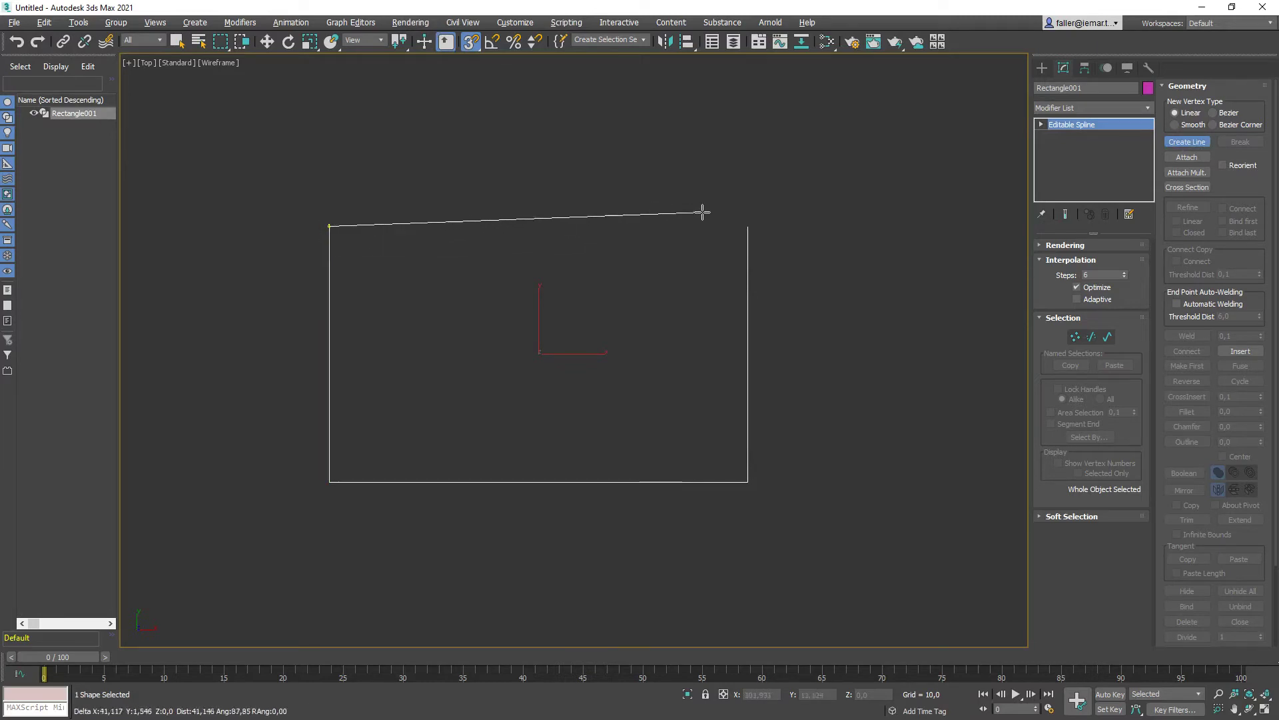
pyautogui.click(746, 228)
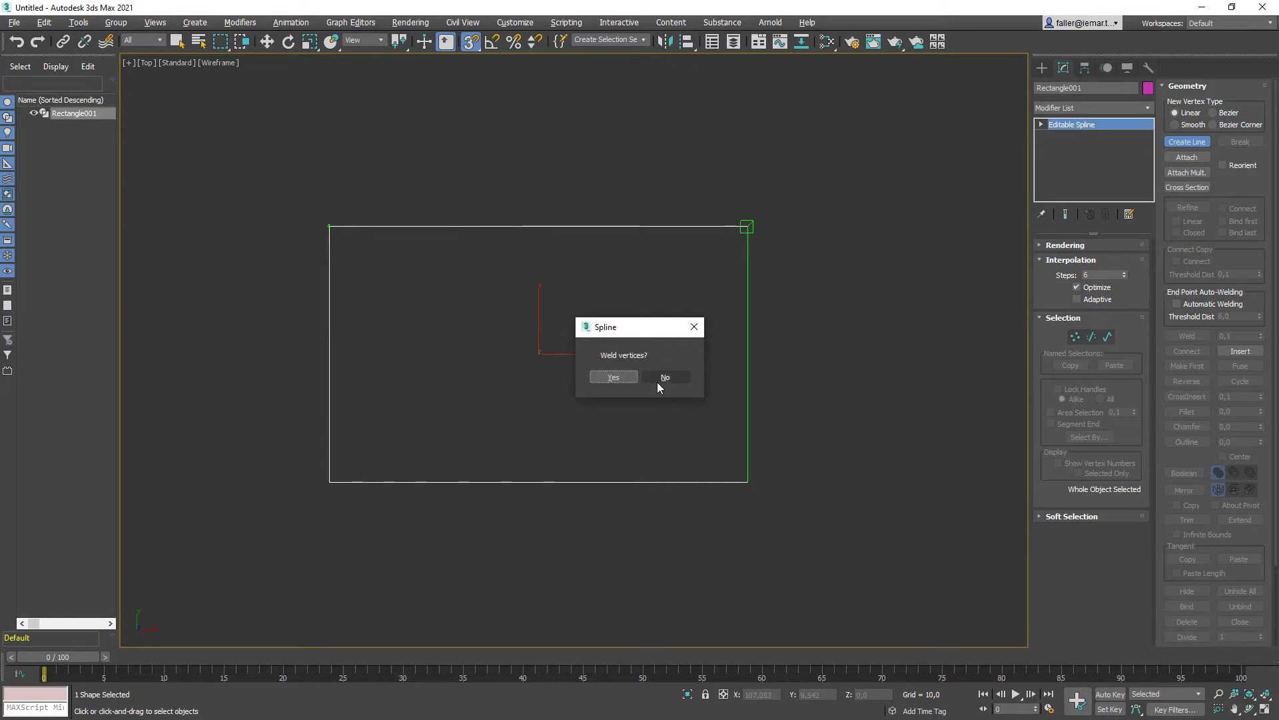
pyautogui.click(614, 377)
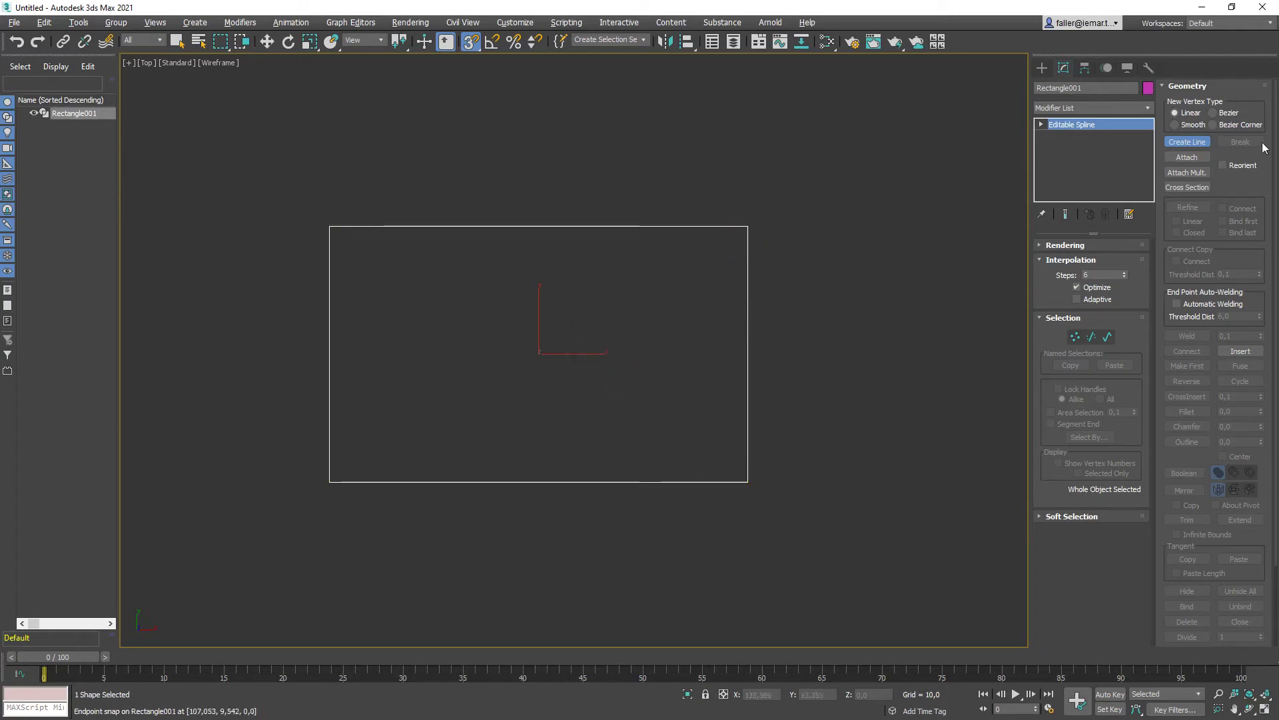
pyautogui.press('w')
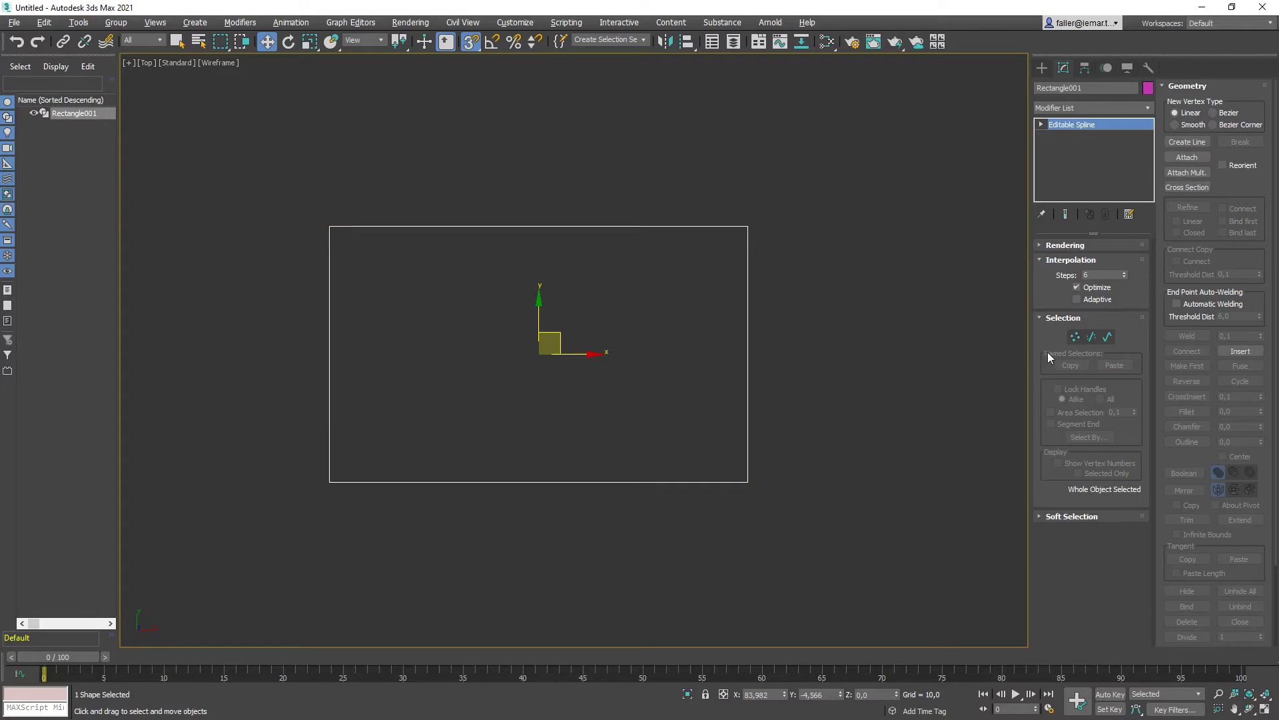
# At the Vertex level, select the top-right and top-left corners in turn to check their vertex counts, and turn off snapping.
pyautogui.click(1076, 337)
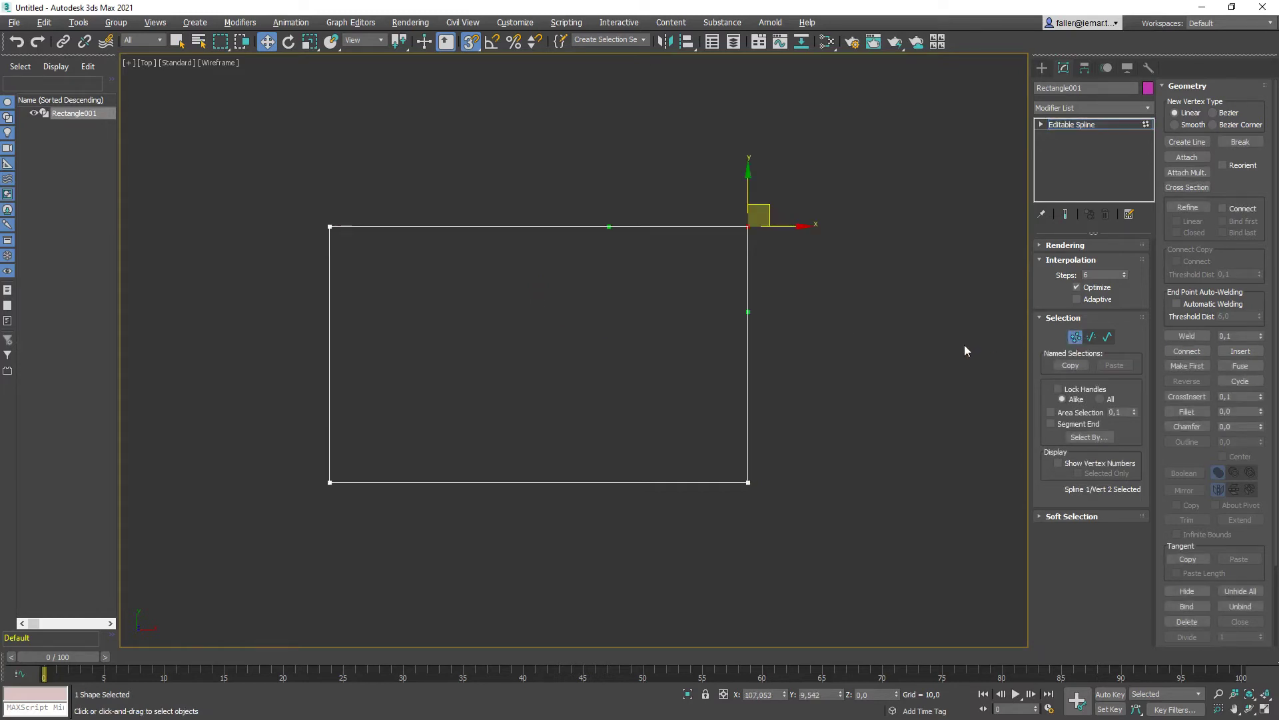
pyautogui.click(785, 222)
pyautogui.moveTo(739, 236); pyautogui.dragTo(722, 246)
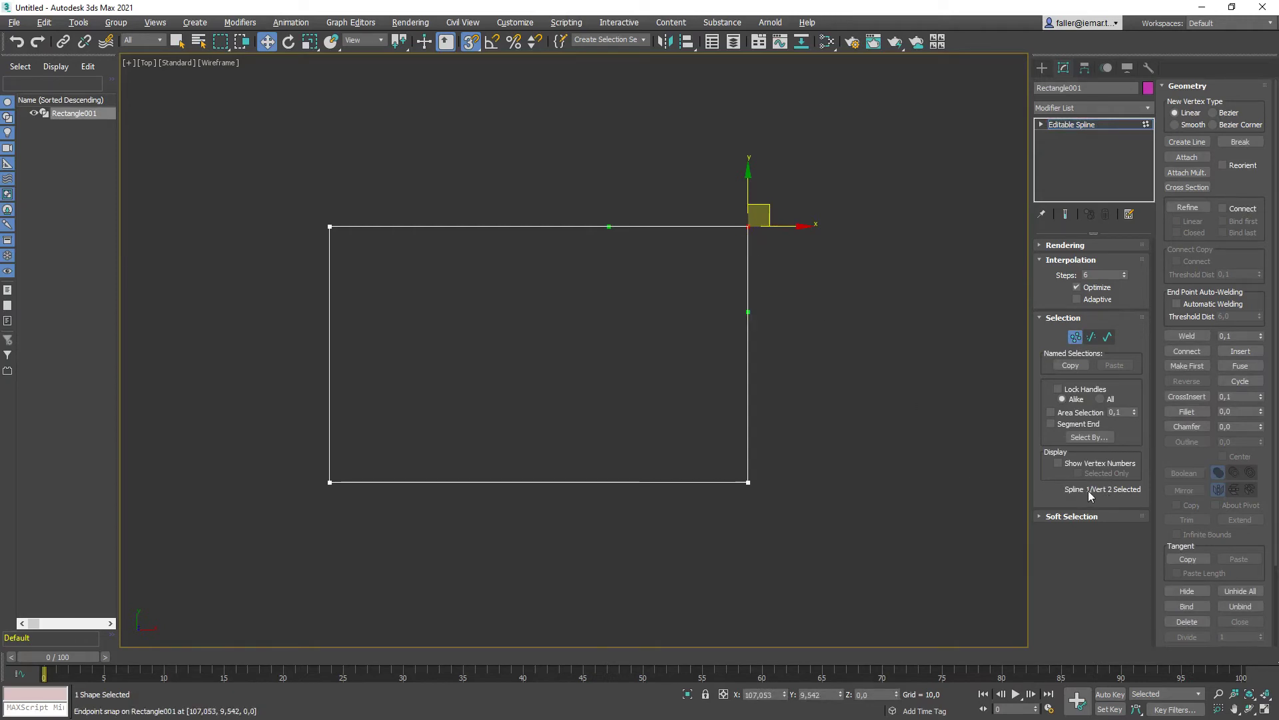
pyautogui.click(576, 402)
pyautogui.moveTo(313, 245); pyautogui.dragTo(307, 249)
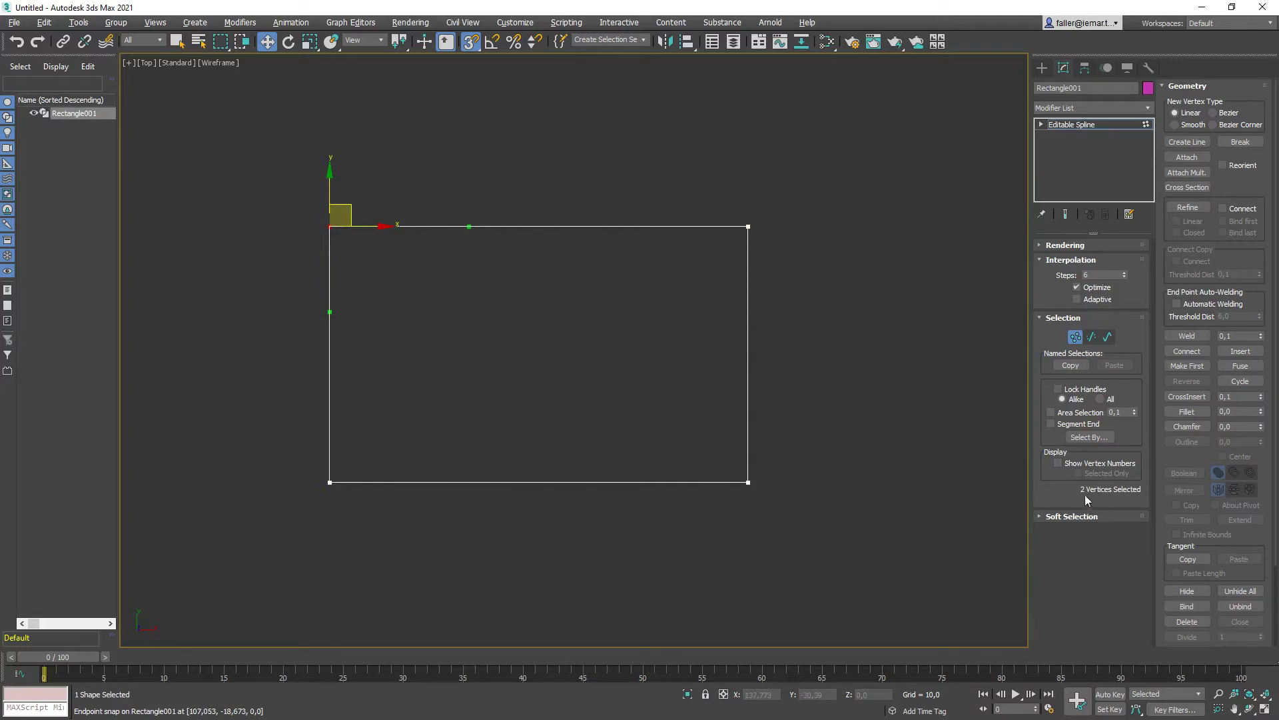
pyautogui.click(497, 377)
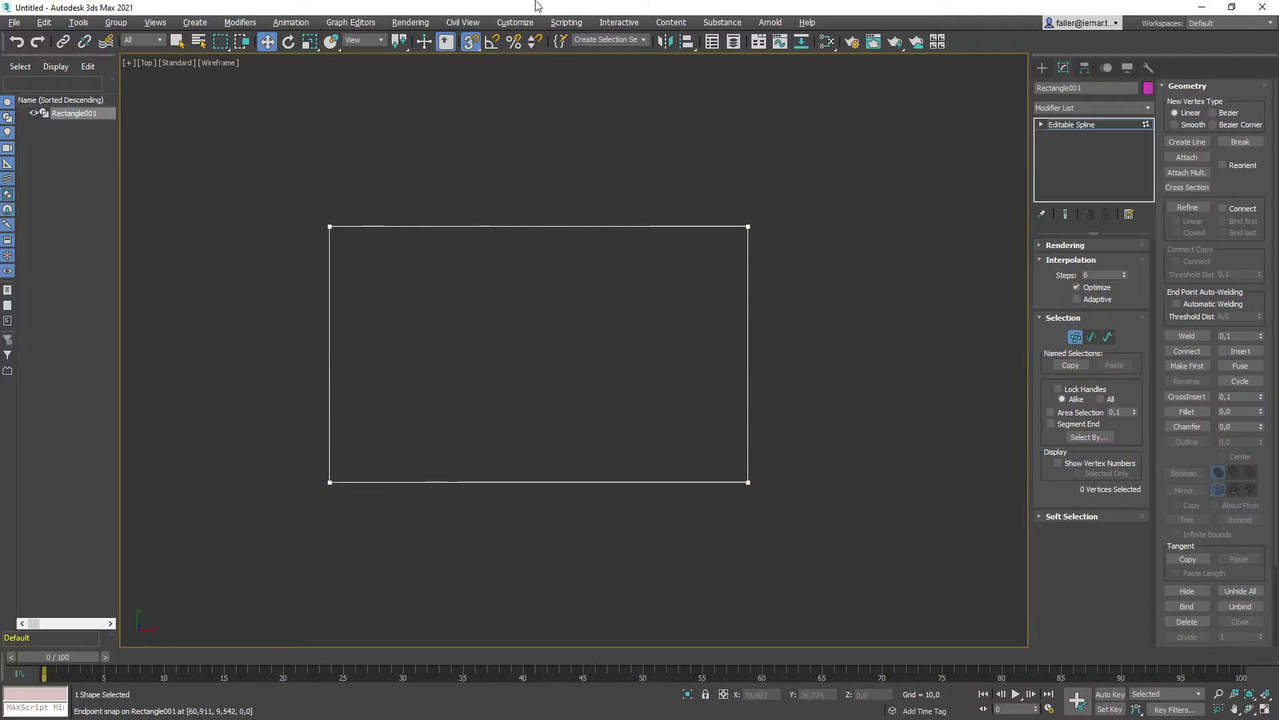
pyautogui.click(470, 41)
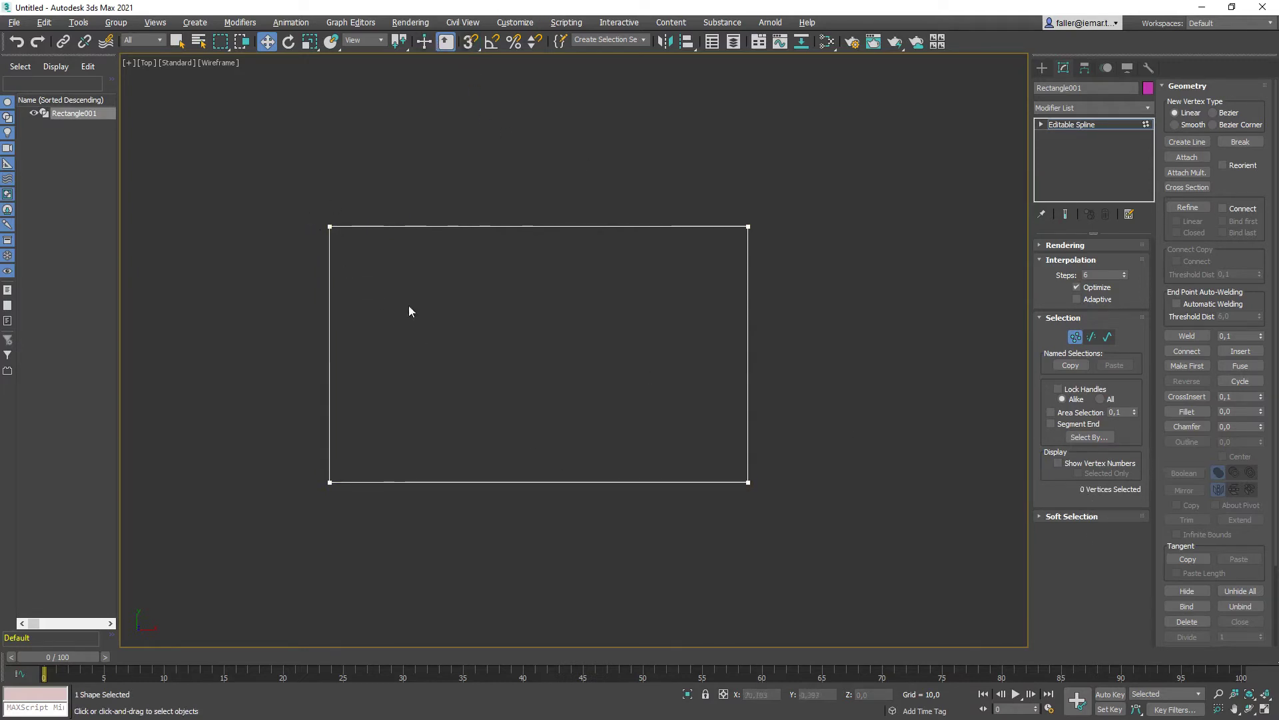
# Select all vertices at the rectangle's top-left corner to check their count, compare with picking just one, and clear the selection.
pyautogui.moveTo(314, 202); pyautogui.dragTo(374, 262)
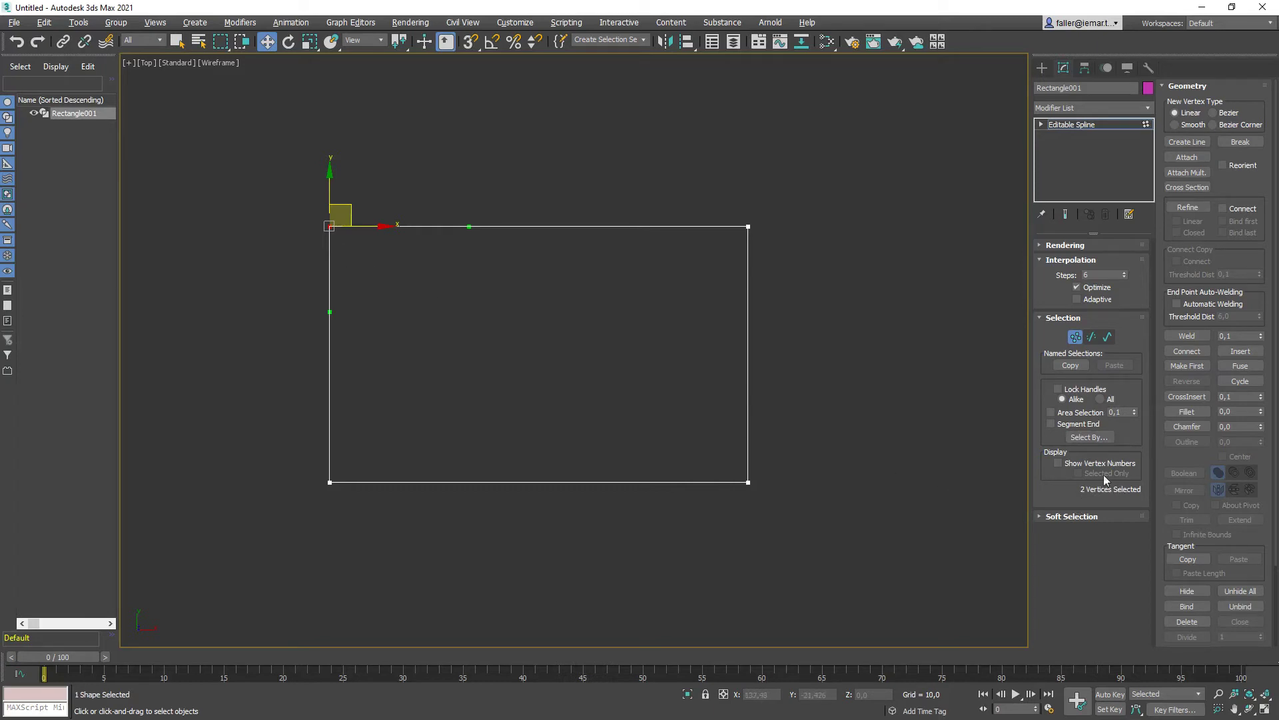
pyautogui.click(327, 227)
pyautogui.click(333, 230)
pyautogui.click(489, 271)
# Try to weld the rectangle's top-right and bottom-right corner vertices with a threshold of 0,1, and clear the selection.
pyautogui.moveTo(726, 174); pyautogui.dragTo(776, 565)
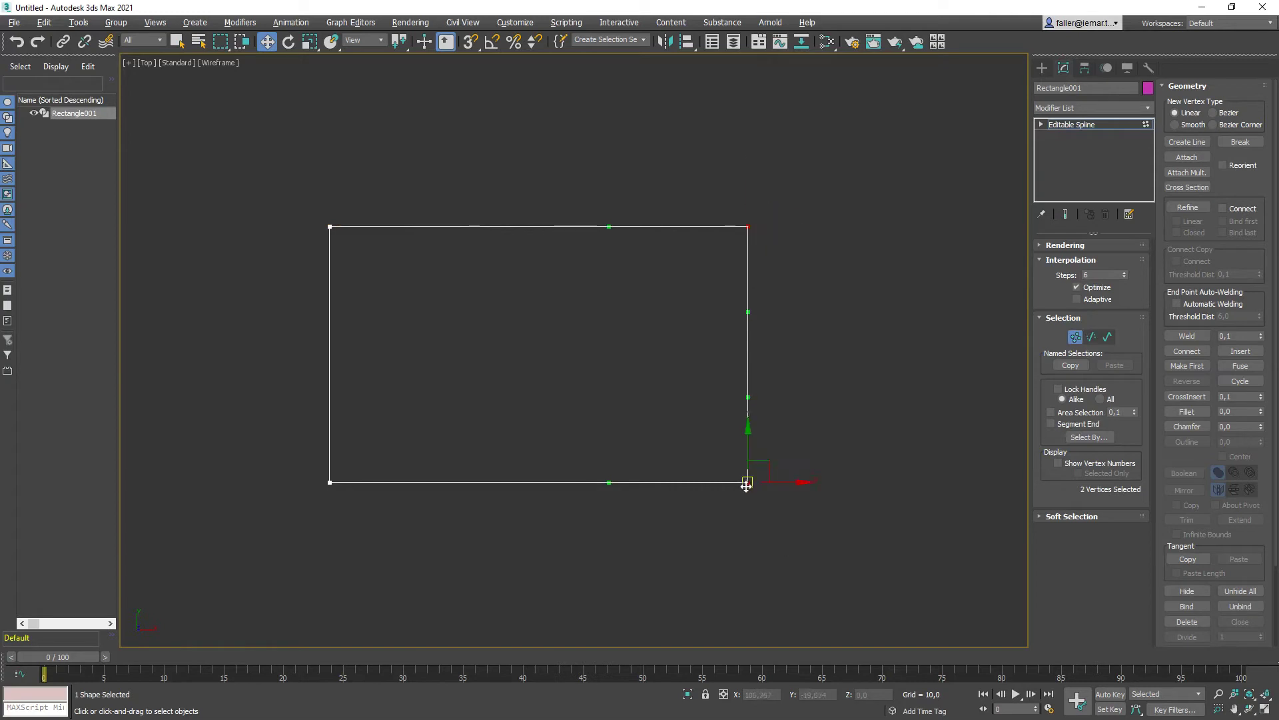
pyautogui.click(1186, 335)
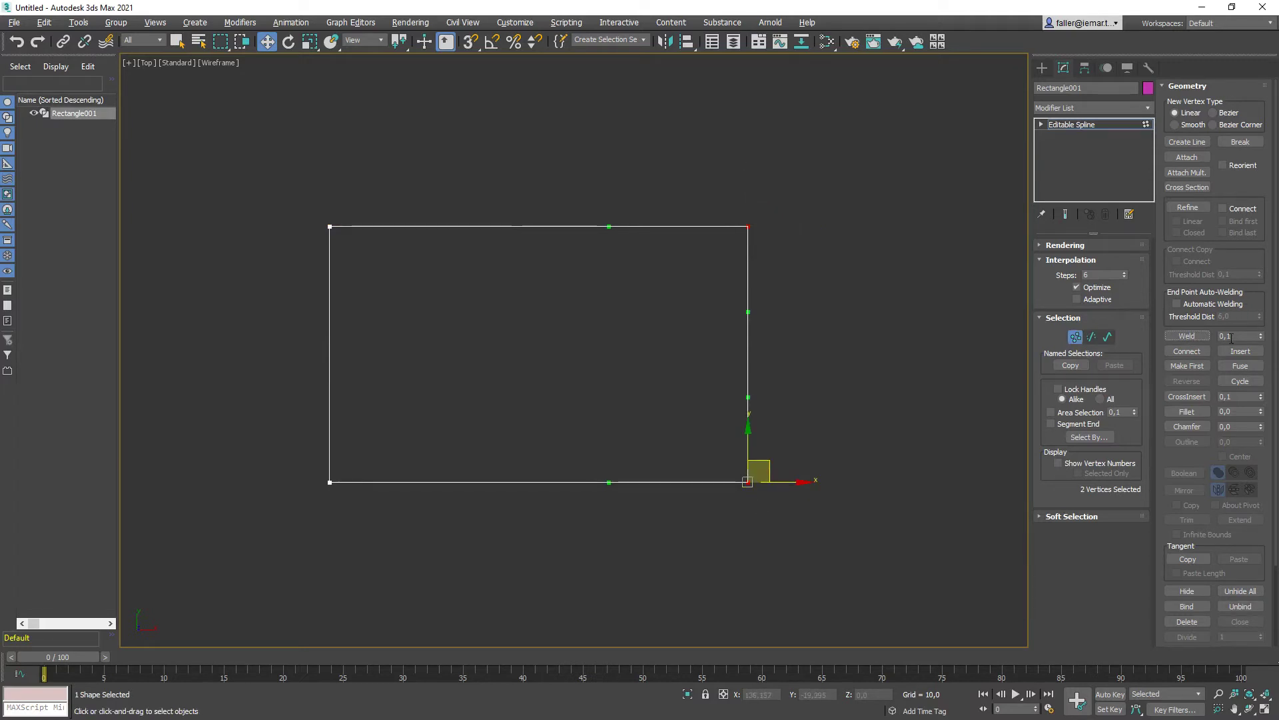
pyautogui.click(698, 371)
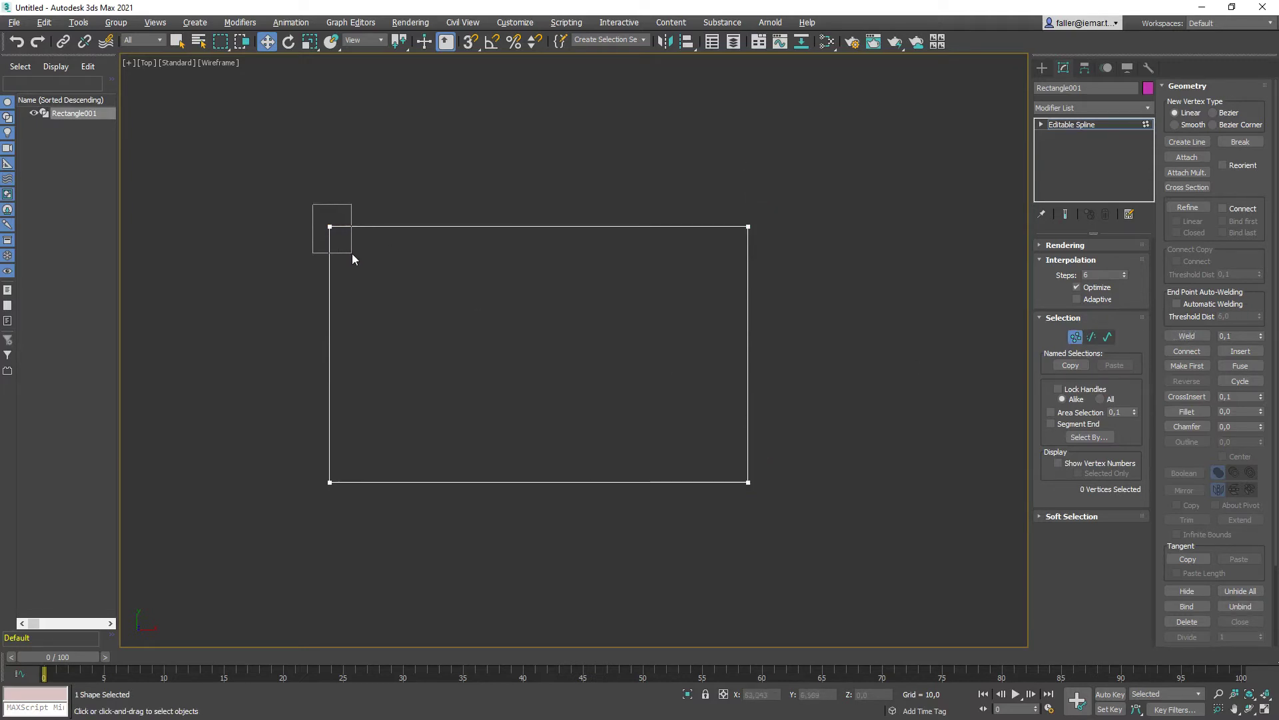
# Weld the overlapping vertices at the rectangle's top-left corner with a threshold of 0,1, and reselect that corner to check the vertex count.
pyautogui.moveTo(352, 254); pyautogui.dragTo(351, 254)
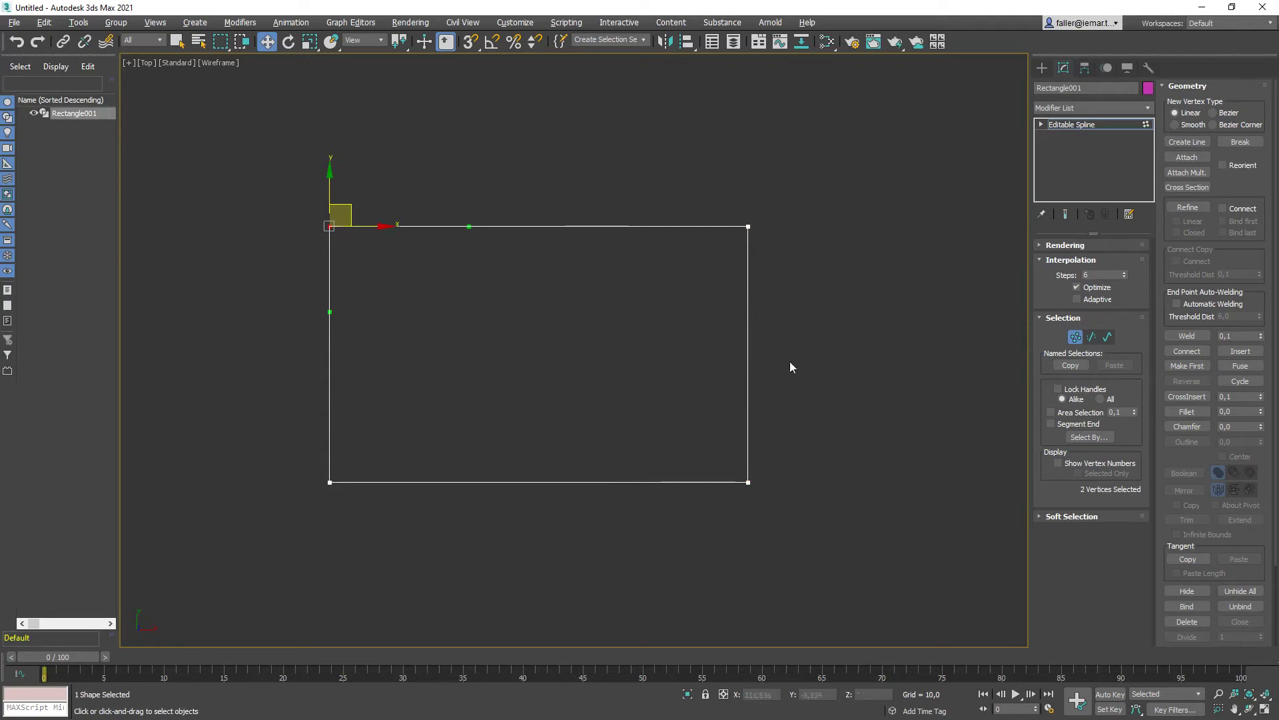
pyautogui.click(1202, 338)
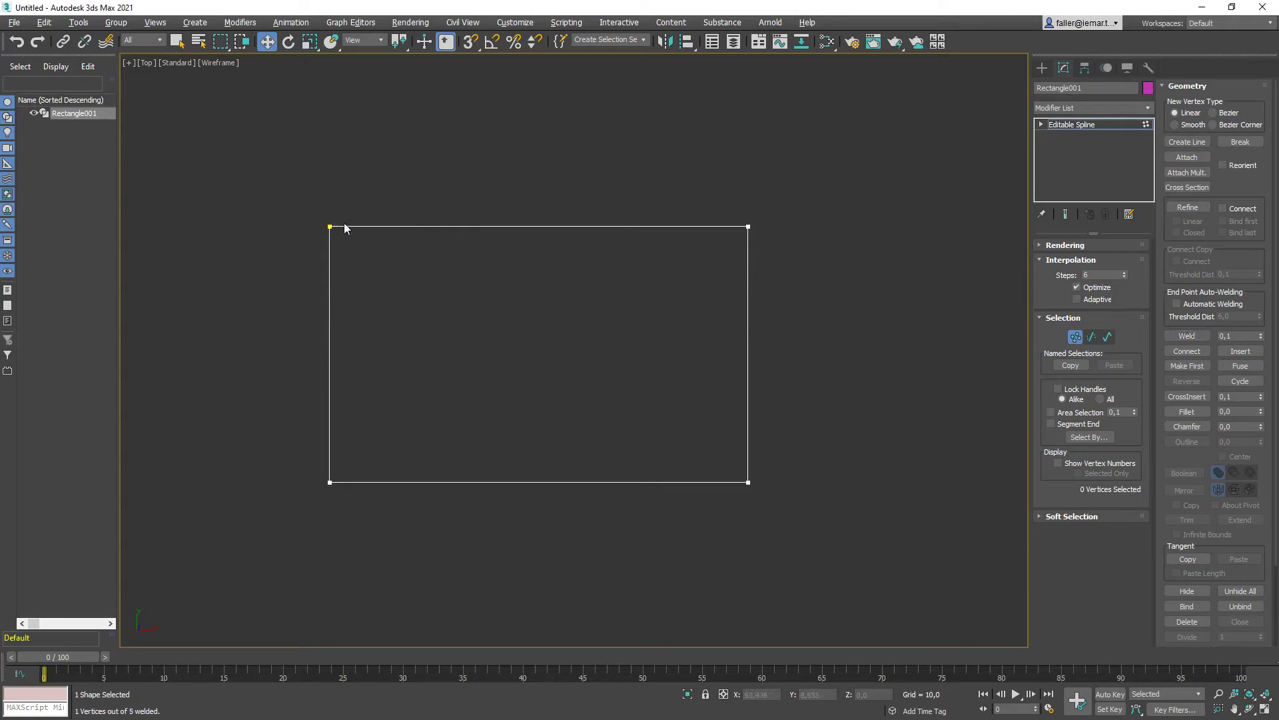
pyautogui.moveTo(315, 204); pyautogui.dragTo(352, 240)
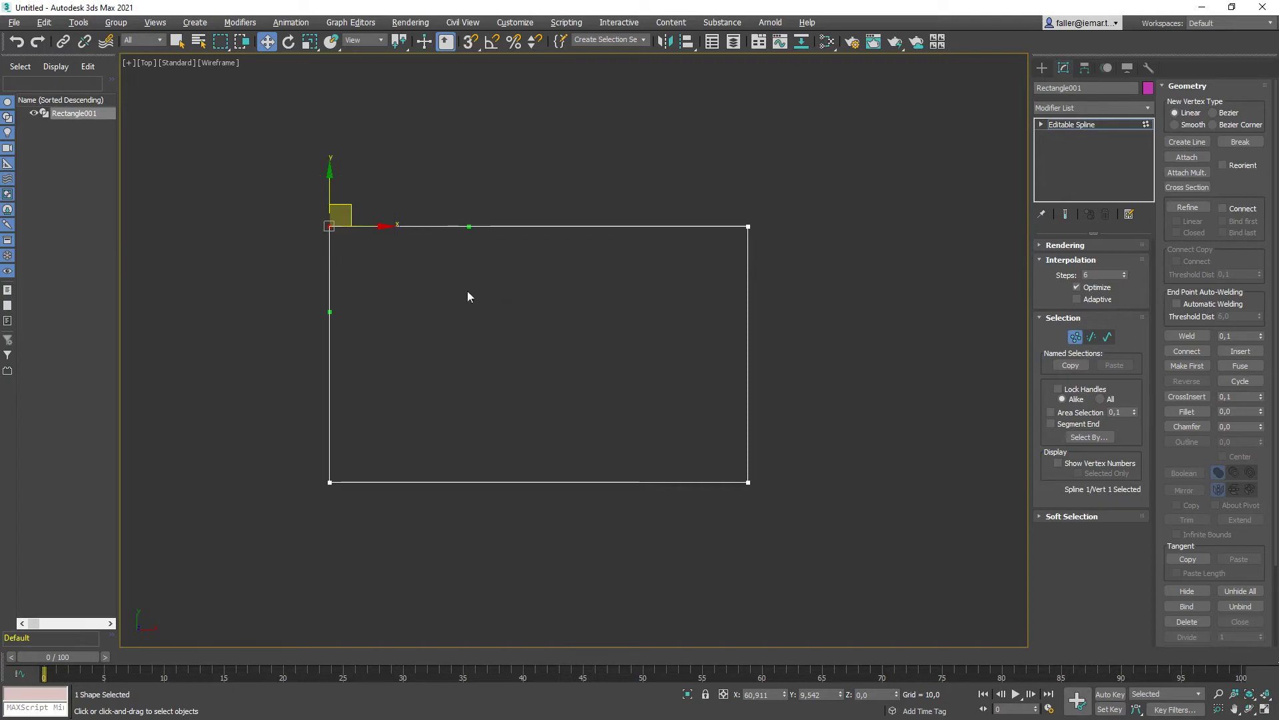
# Weld the selected upper-left corner vertex and use Refine to add three vertices along the rectangle's top edge.
pyautogui.click(1187, 336)
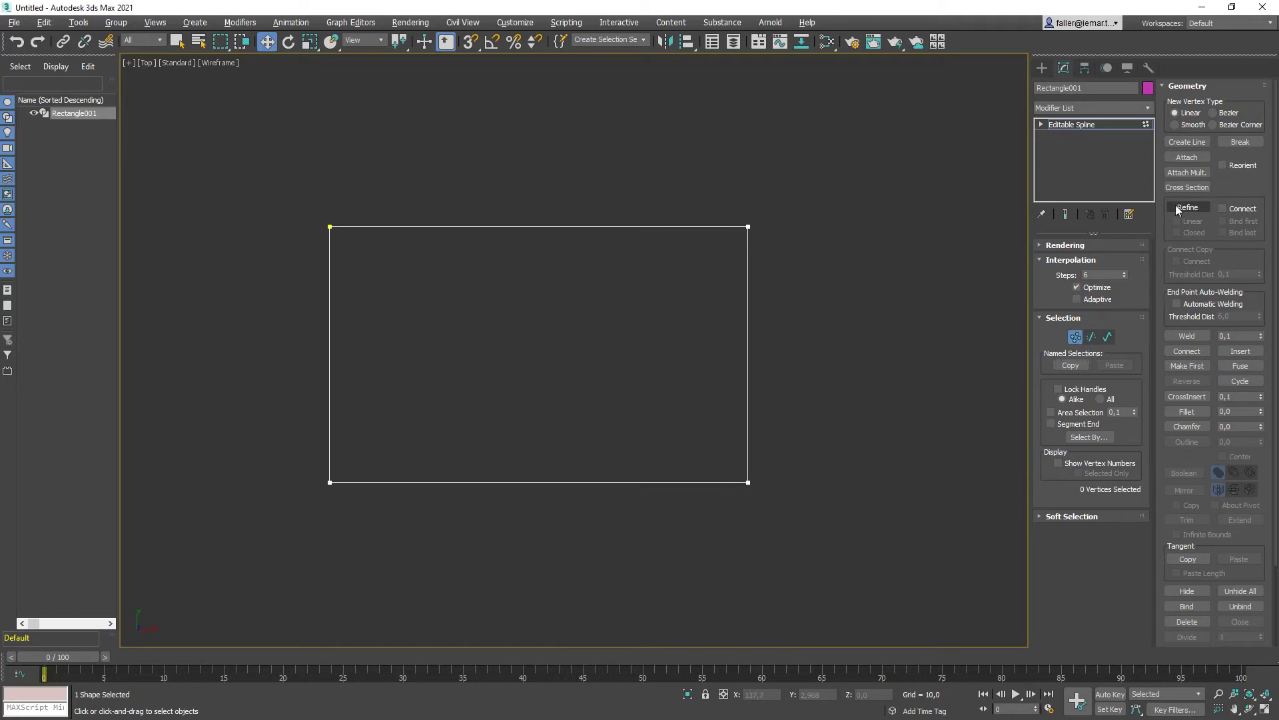
pyautogui.click(1192, 207)
pyautogui.click(663, 226)
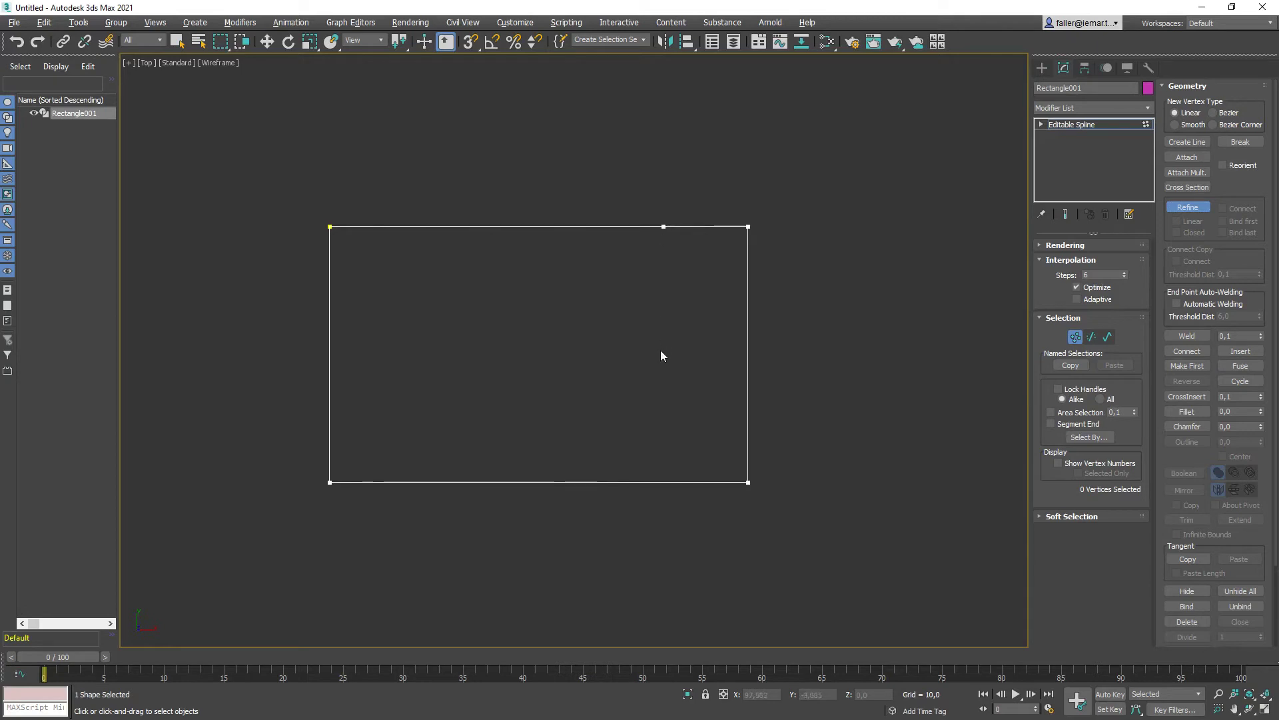
pyautogui.click(433, 227)
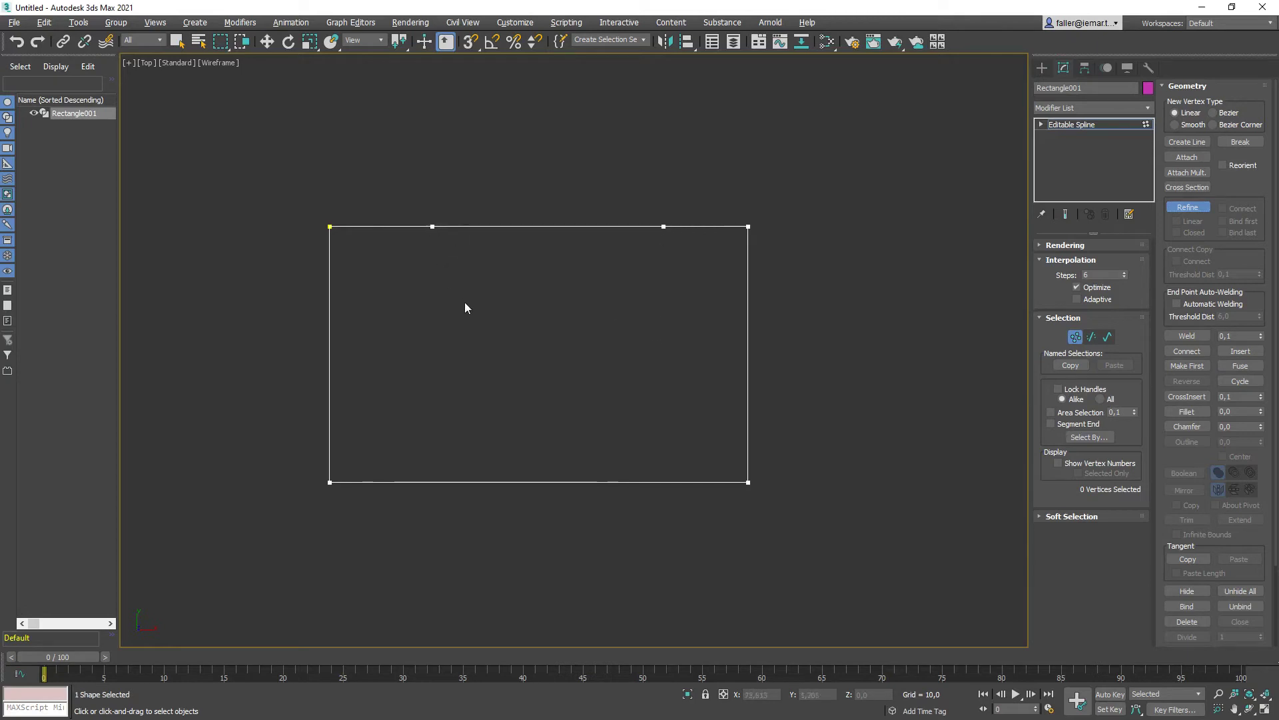
pyautogui.click(516, 227)
pyautogui.click(1188, 207)
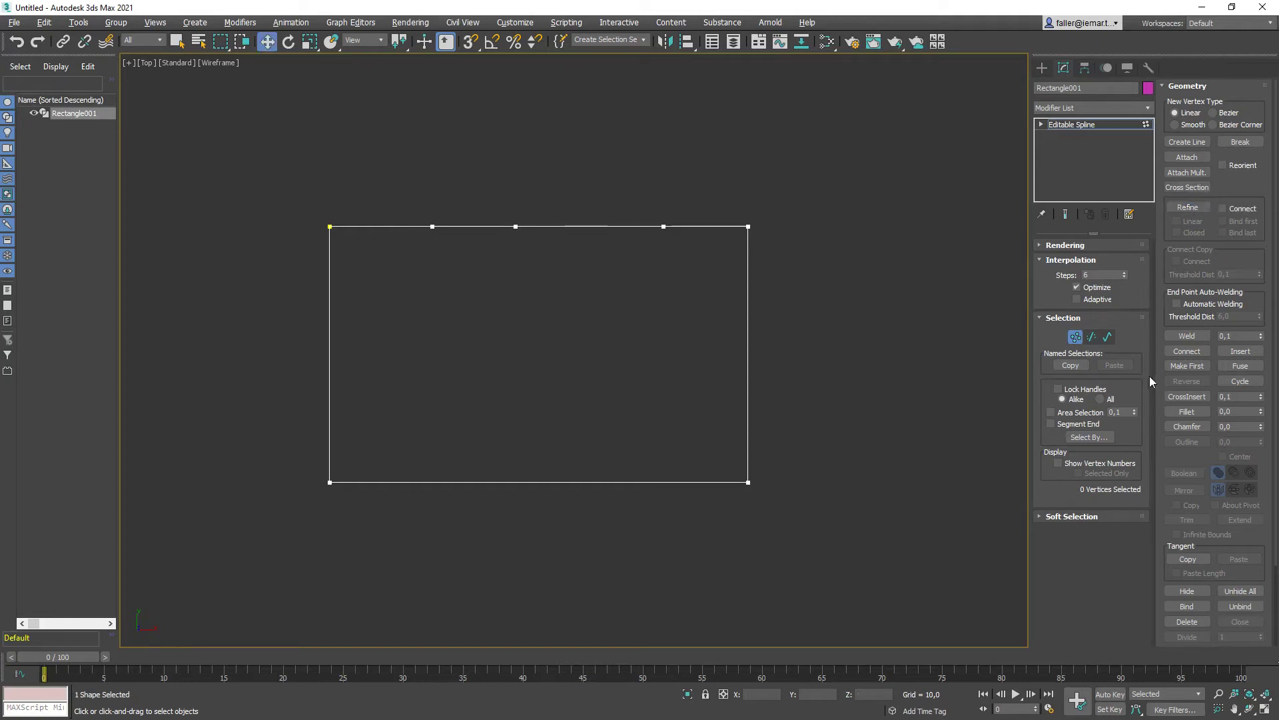
# Move the leftmost added vertex on the top edge upward to about X 70.3, Y 14.2.
pyautogui.moveTo(684, 206); pyautogui.dragTo(387, 259)
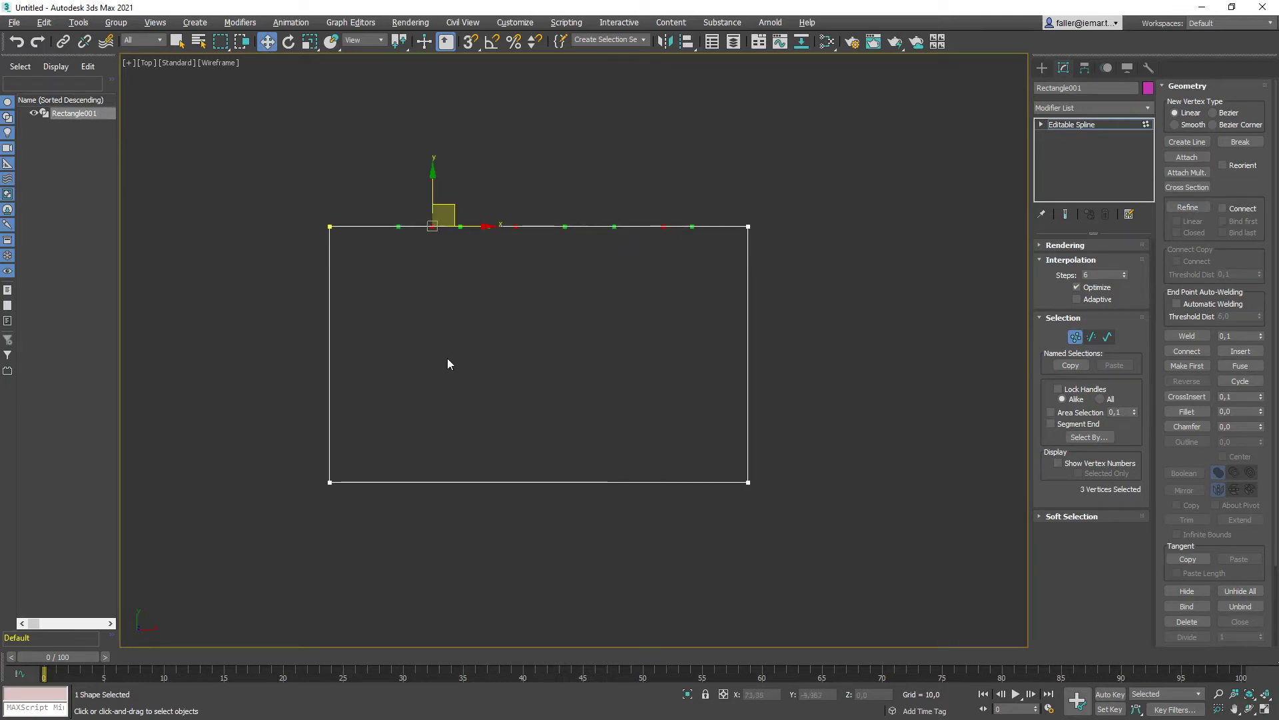
pyautogui.click(429, 230)
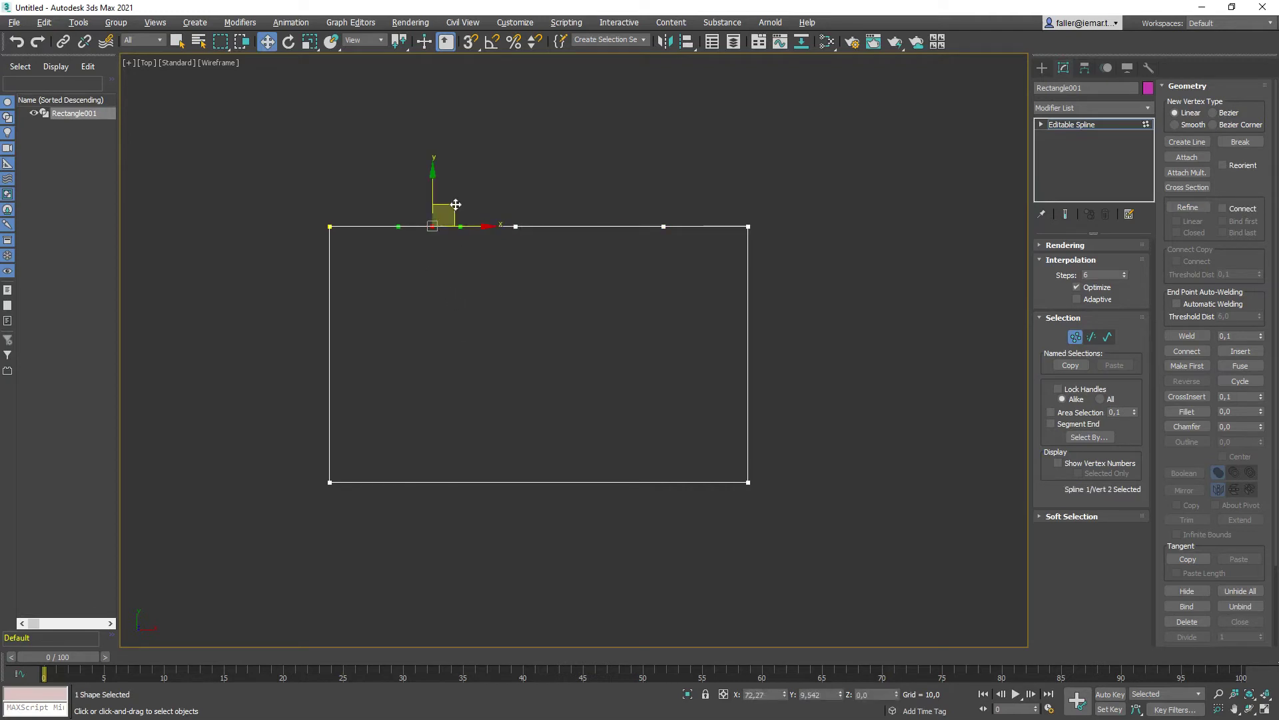
pyautogui.moveTo(445, 216); pyautogui.dragTo(426, 173)
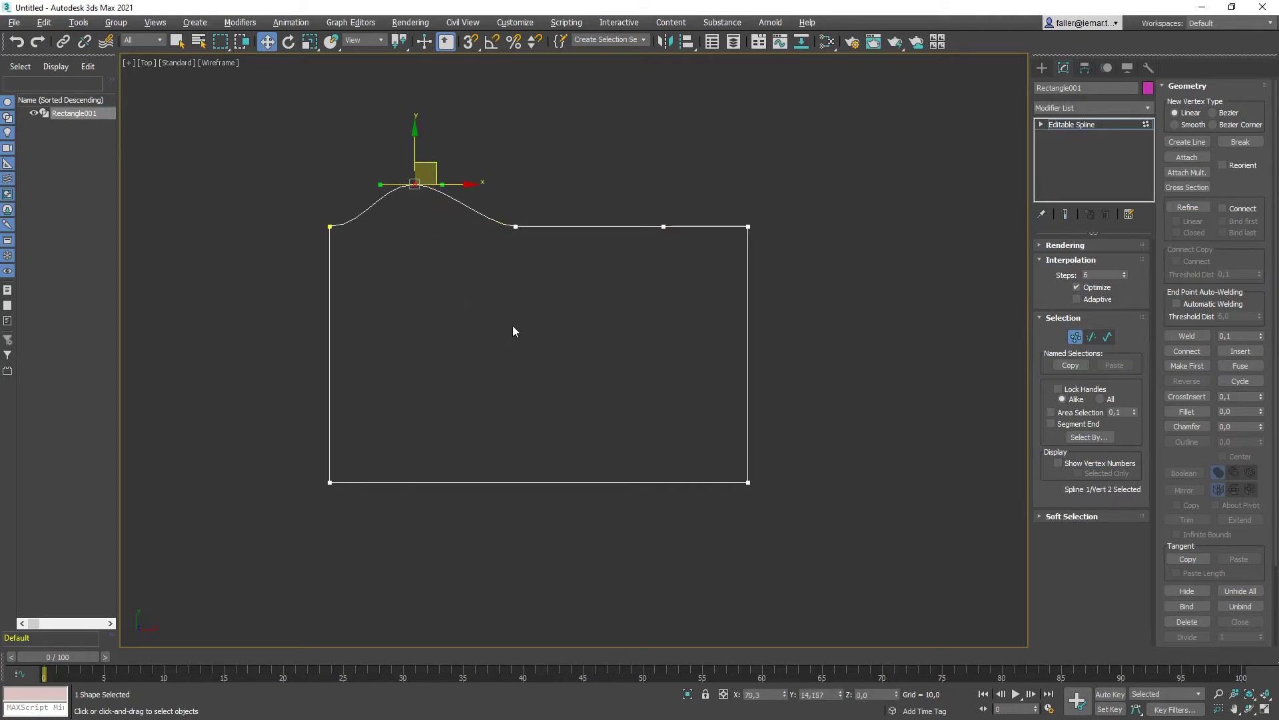
# Convert all vertices of the rectangle spline to Corner type.
pyautogui.click(510, 307)
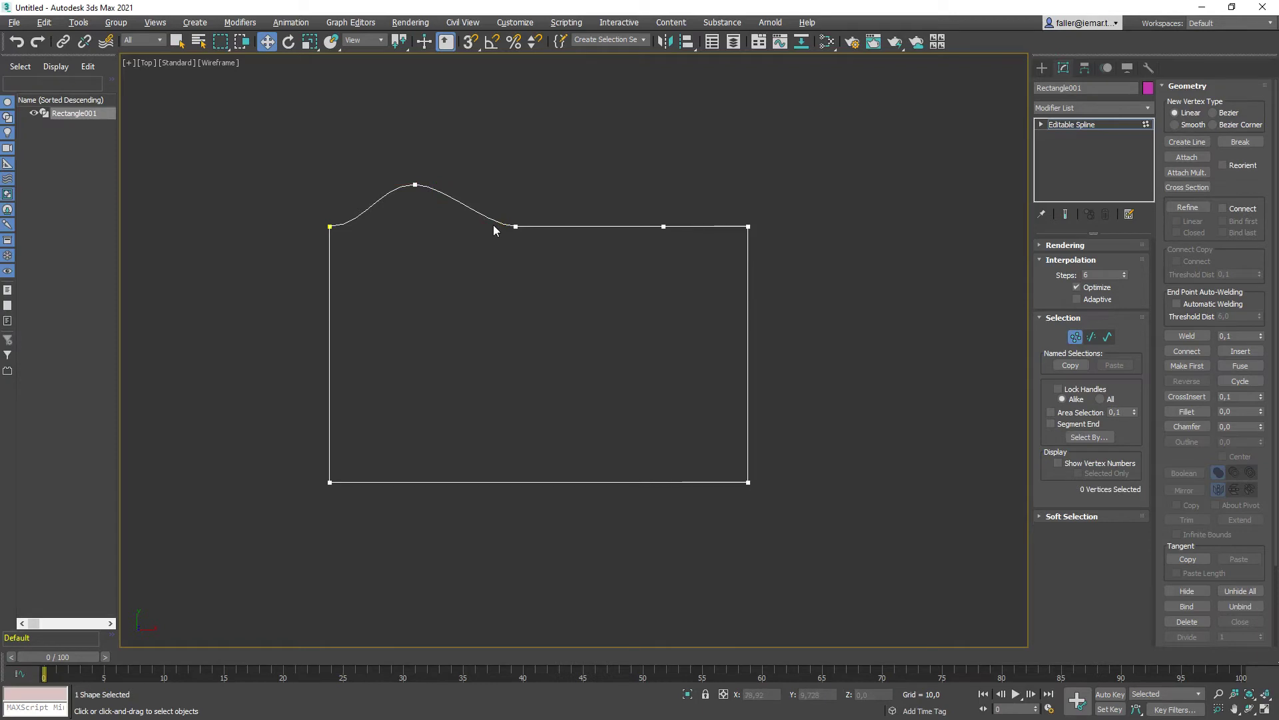
pyautogui.hotkey('ctrl', 'a')
pyautogui.click(464, 409)
pyautogui.hotkey('ctrl', 'a')
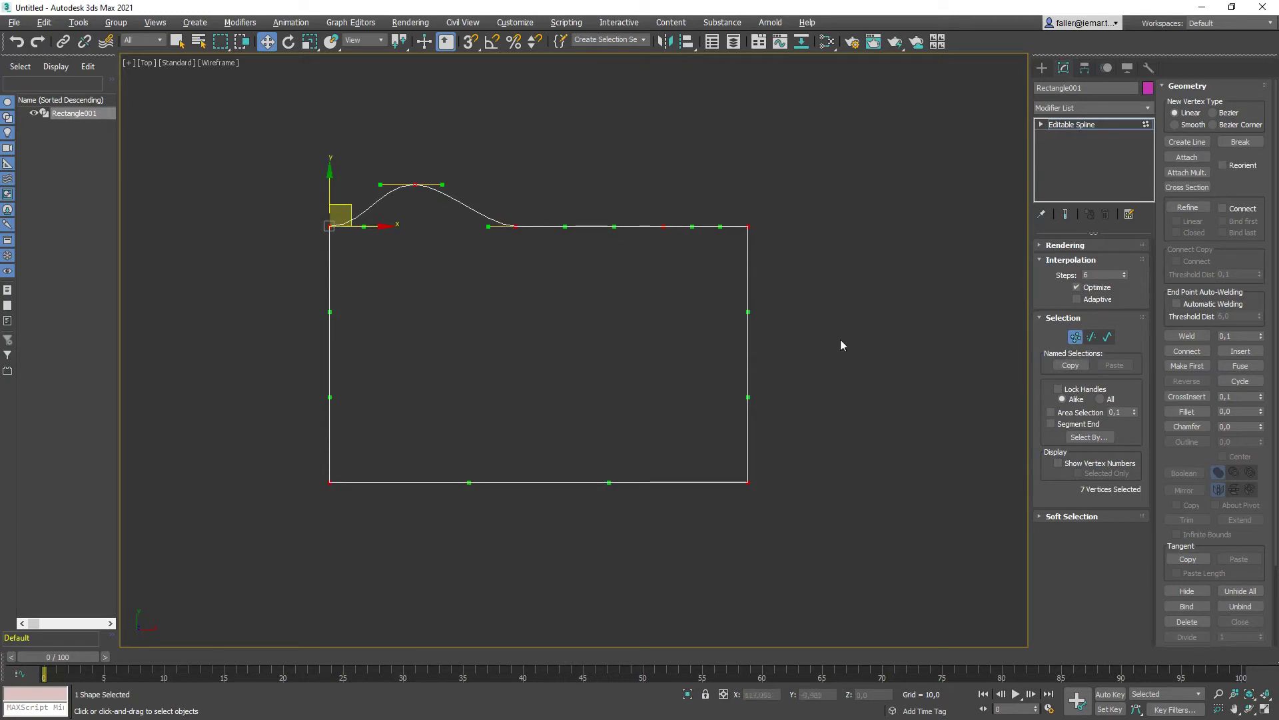
pyautogui.click(748, 227)
pyautogui.rightClick(745, 226)
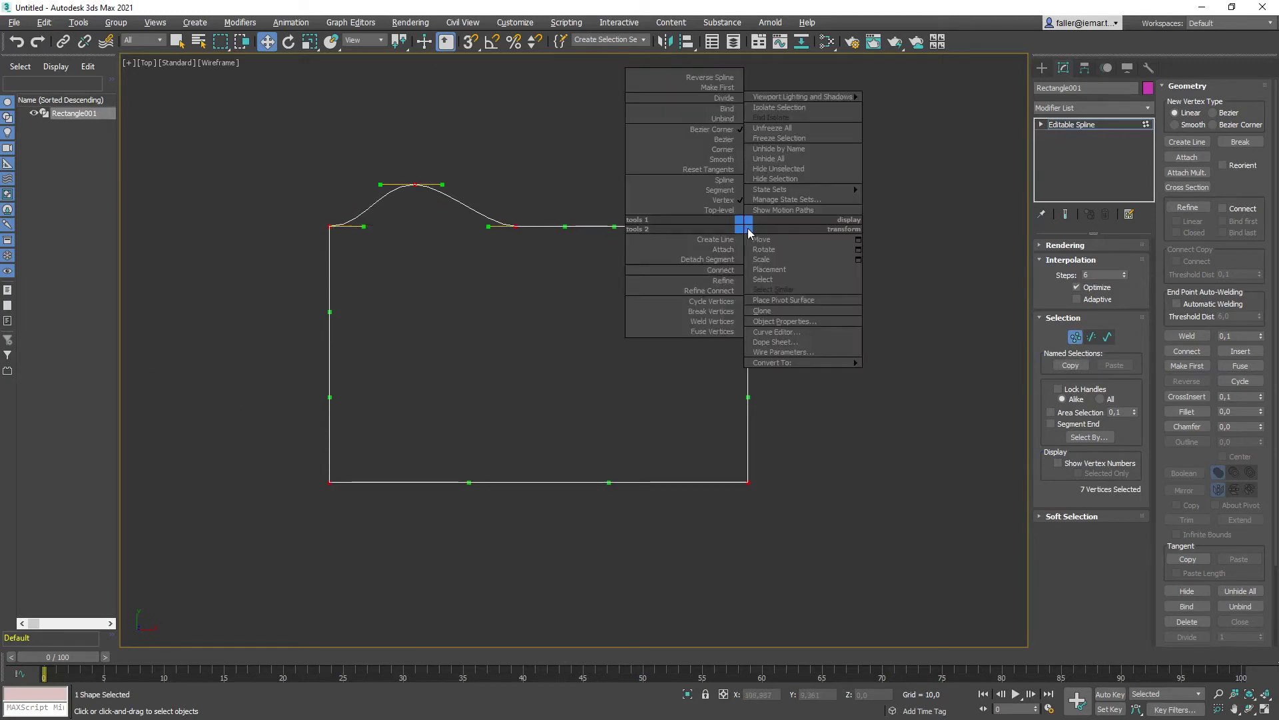
pyautogui.click(733, 149)
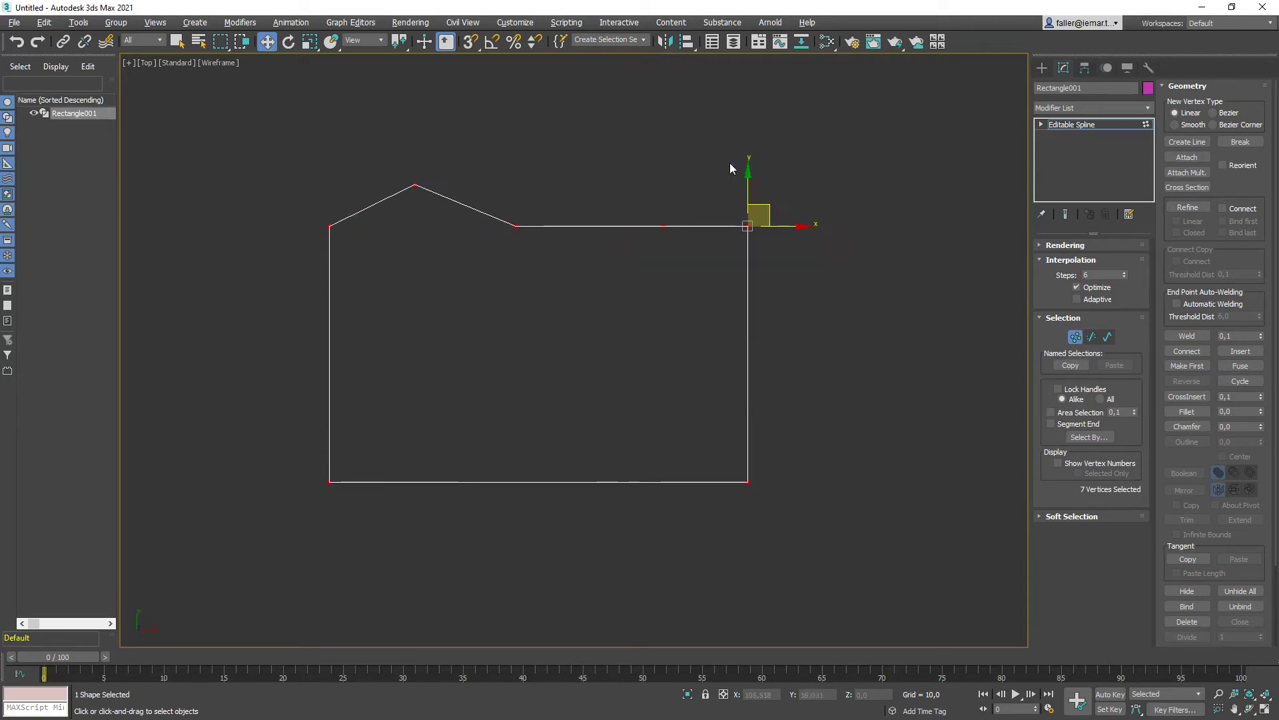
pyautogui.click(662, 311)
# Delete the three added vertices between the rectangle's upper corners.
pyautogui.moveTo(396, 164); pyautogui.dragTo(696, 249)
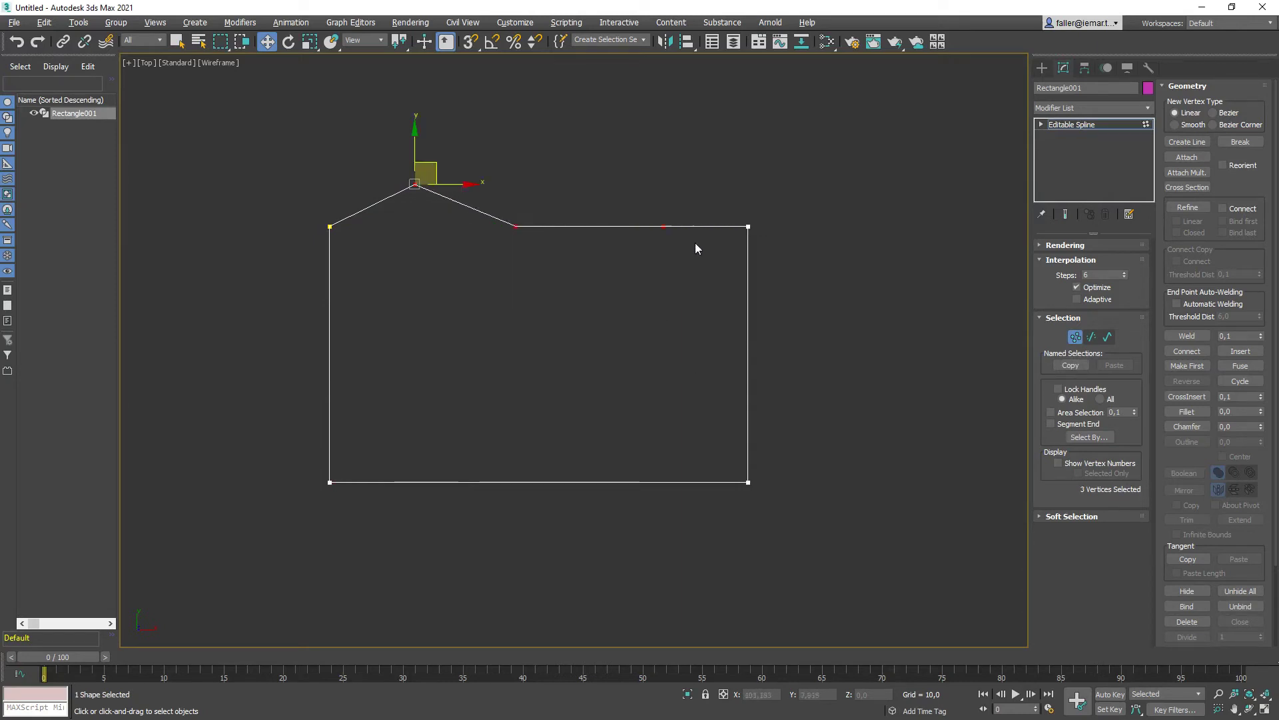
pyautogui.click(1189, 209)
pyautogui.moveTo(677, 273); pyautogui.dragTo(399, 162)
pyautogui.press('Delete')
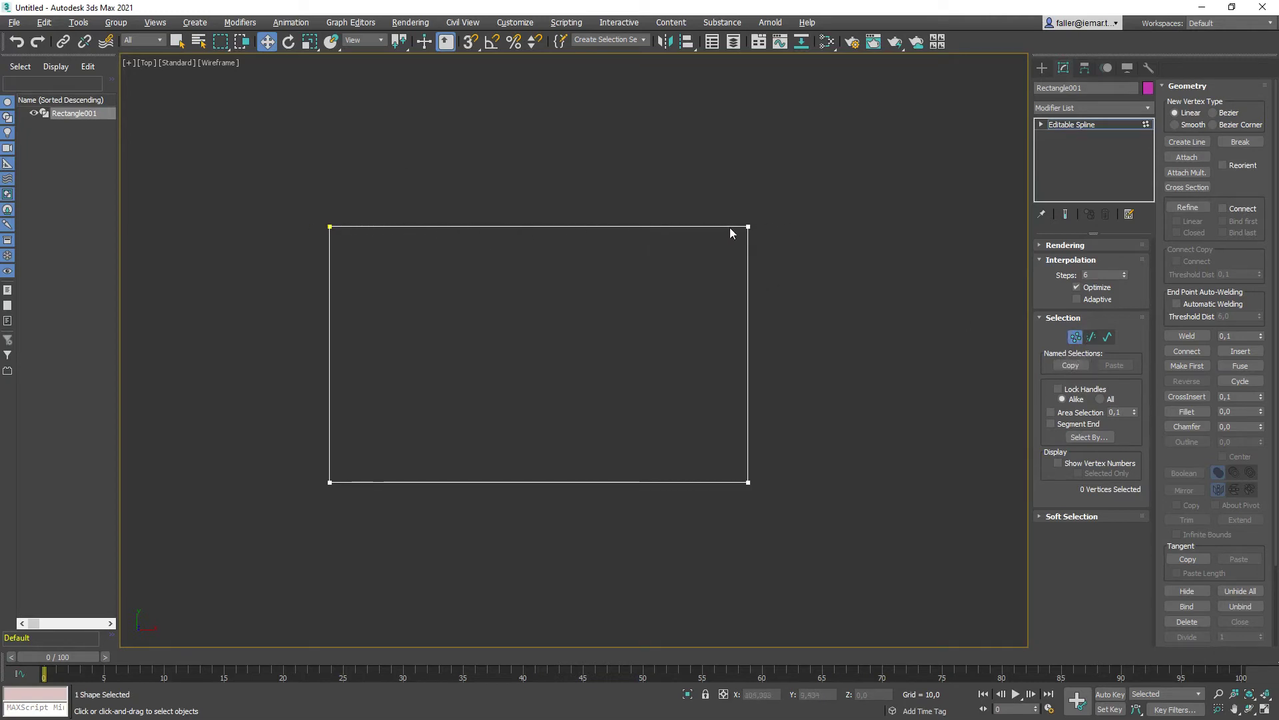
# At segment level, divide the rectangle's top segment with 1 added vertex.
pyautogui.click(1091, 337)
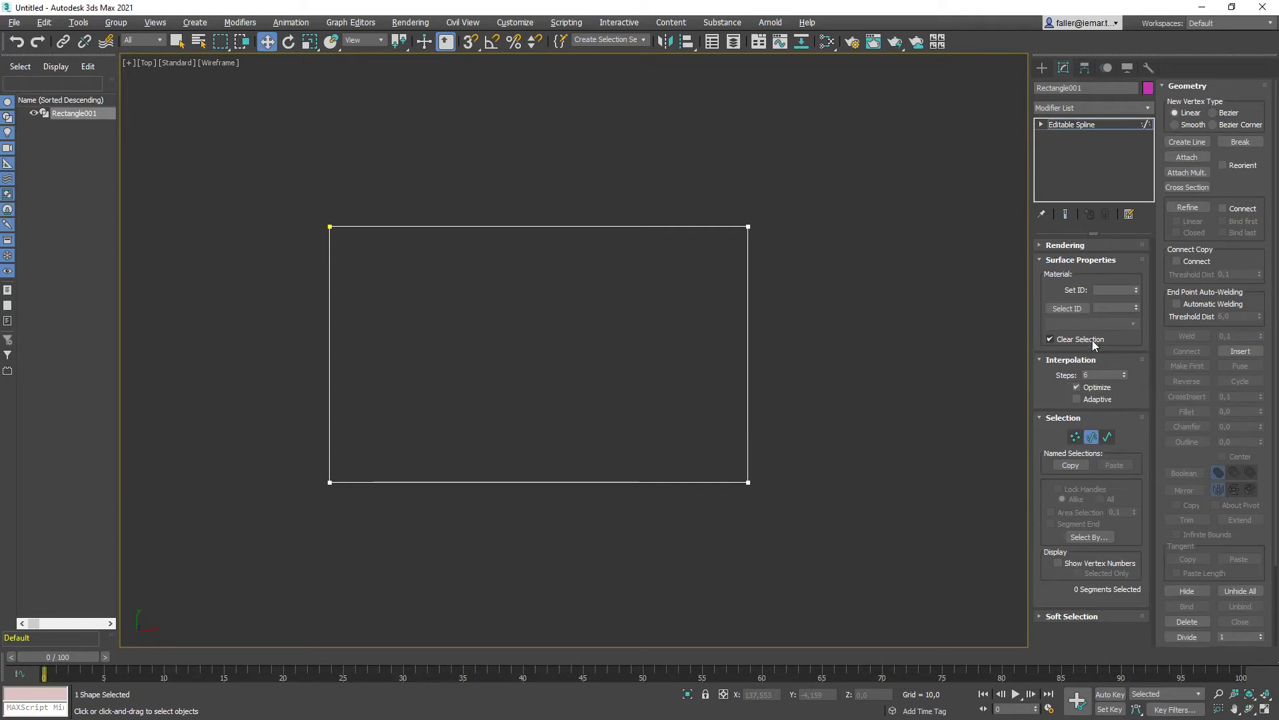
pyautogui.moveTo(604, 207); pyautogui.dragTo(574, 253)
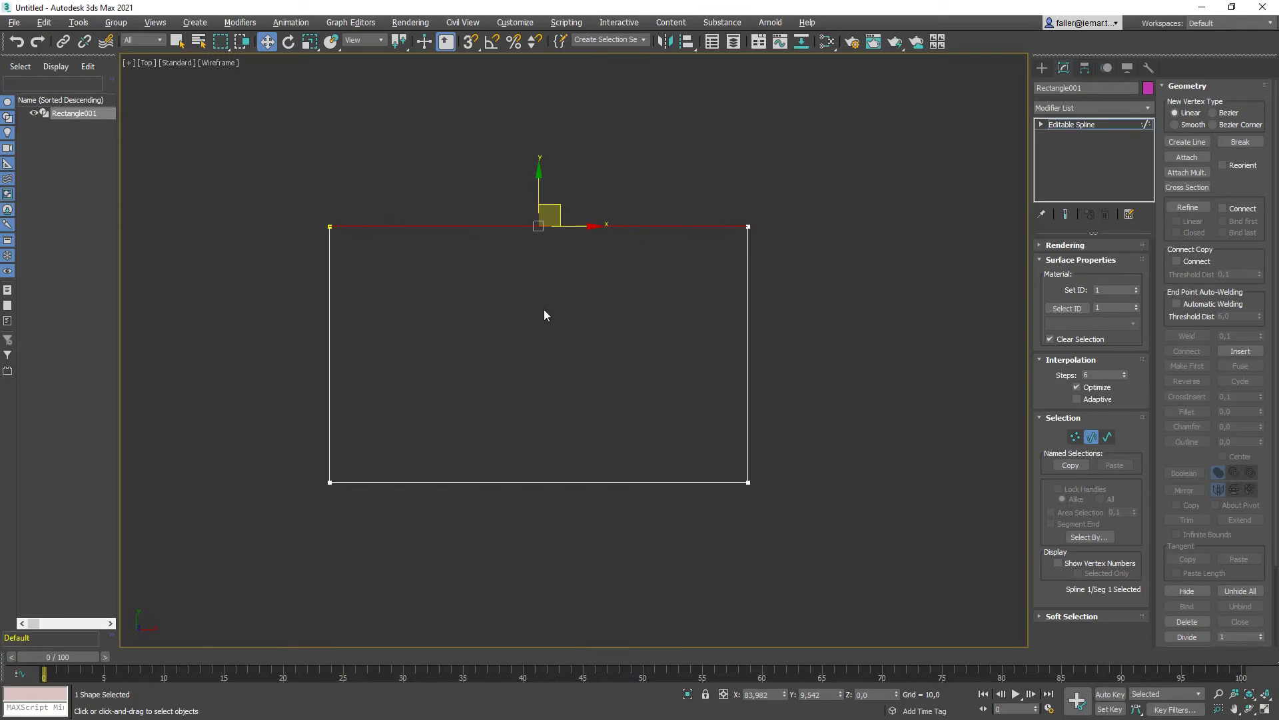
pyautogui.click(1187, 636)
pyautogui.click(557, 288)
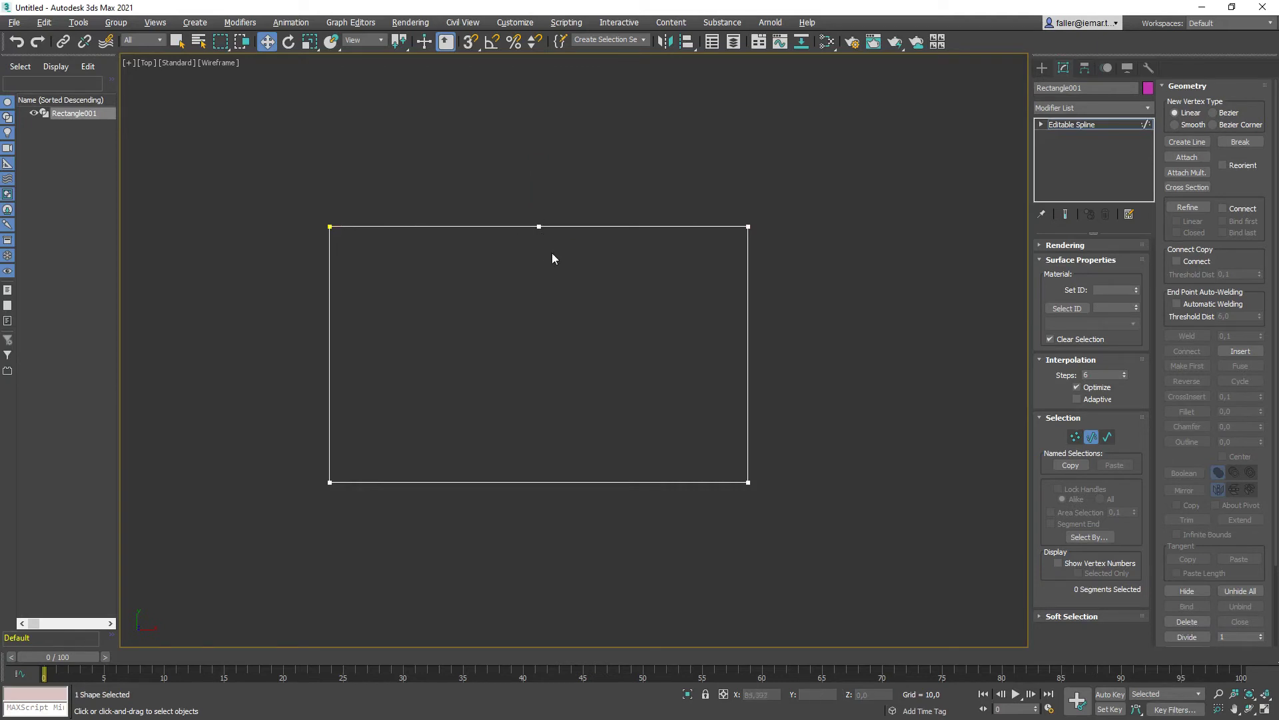
# Divide the right half of the rectangle's top edge with 2 evenly spaced vertices.
pyautogui.click(656, 227)
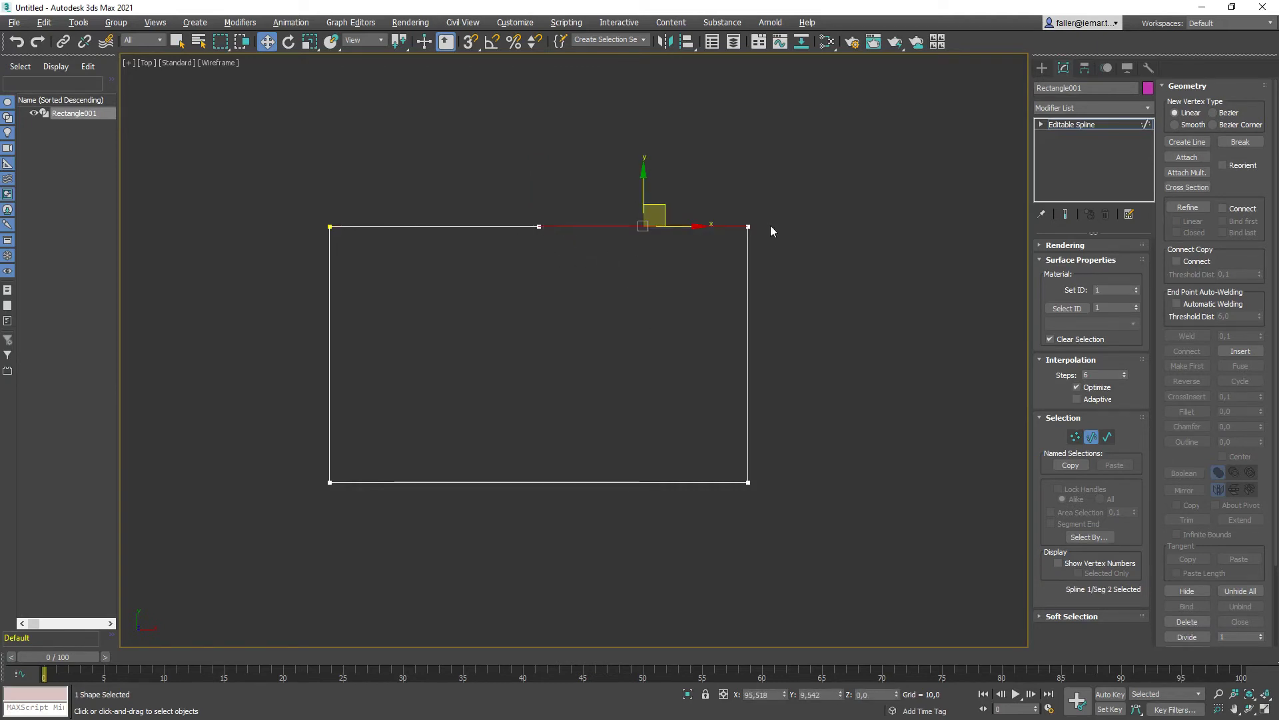
pyautogui.click(1261, 634)
pyautogui.click(1195, 636)
pyautogui.click(686, 350)
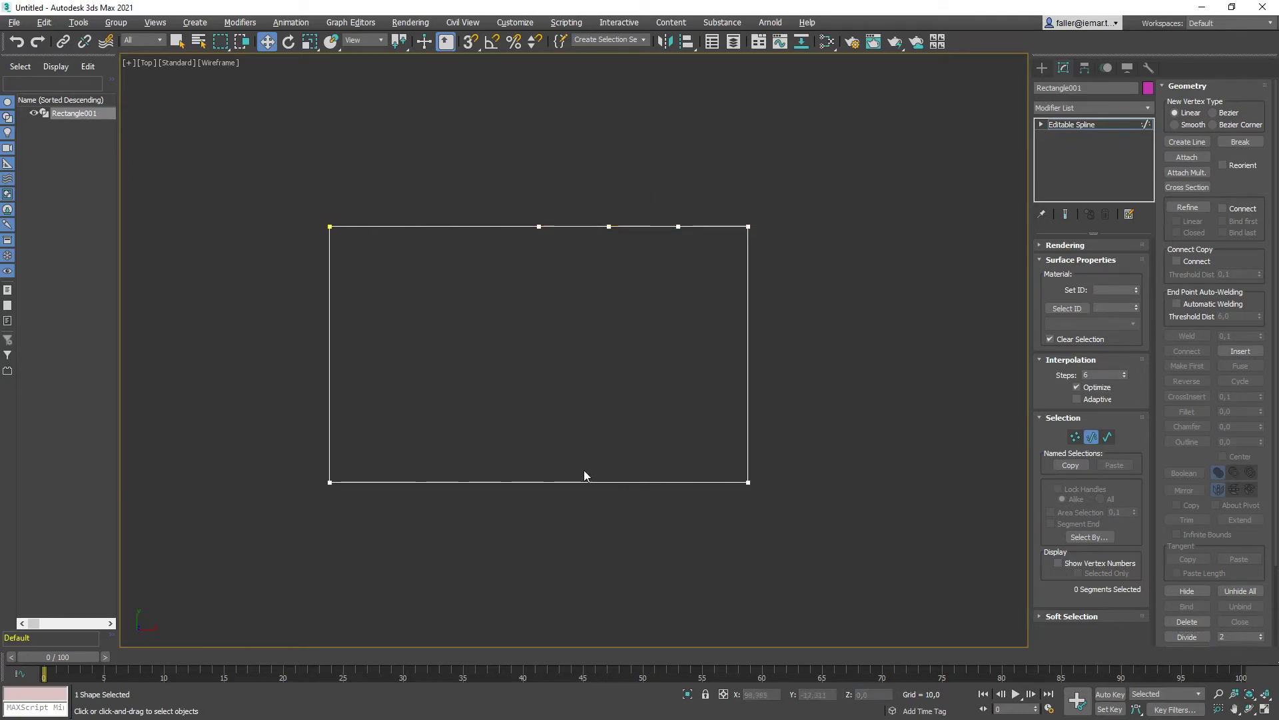
# Divide the rectangle's bottom segment with 5 evenly spaced vertices.
pyautogui.click(566, 481)
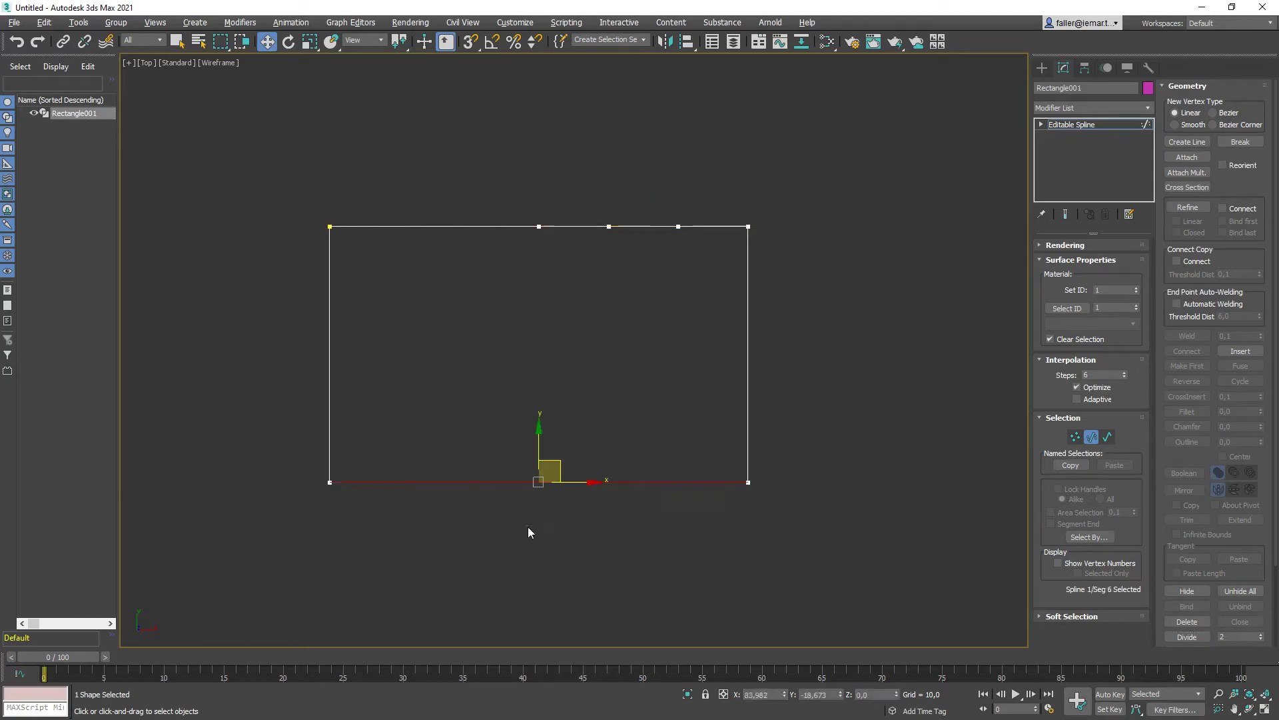
pyautogui.click(1261, 634)
pyautogui.click(1261, 634)
pyautogui.click(1261, 634)
pyautogui.click(1186, 636)
pyautogui.click(623, 525)
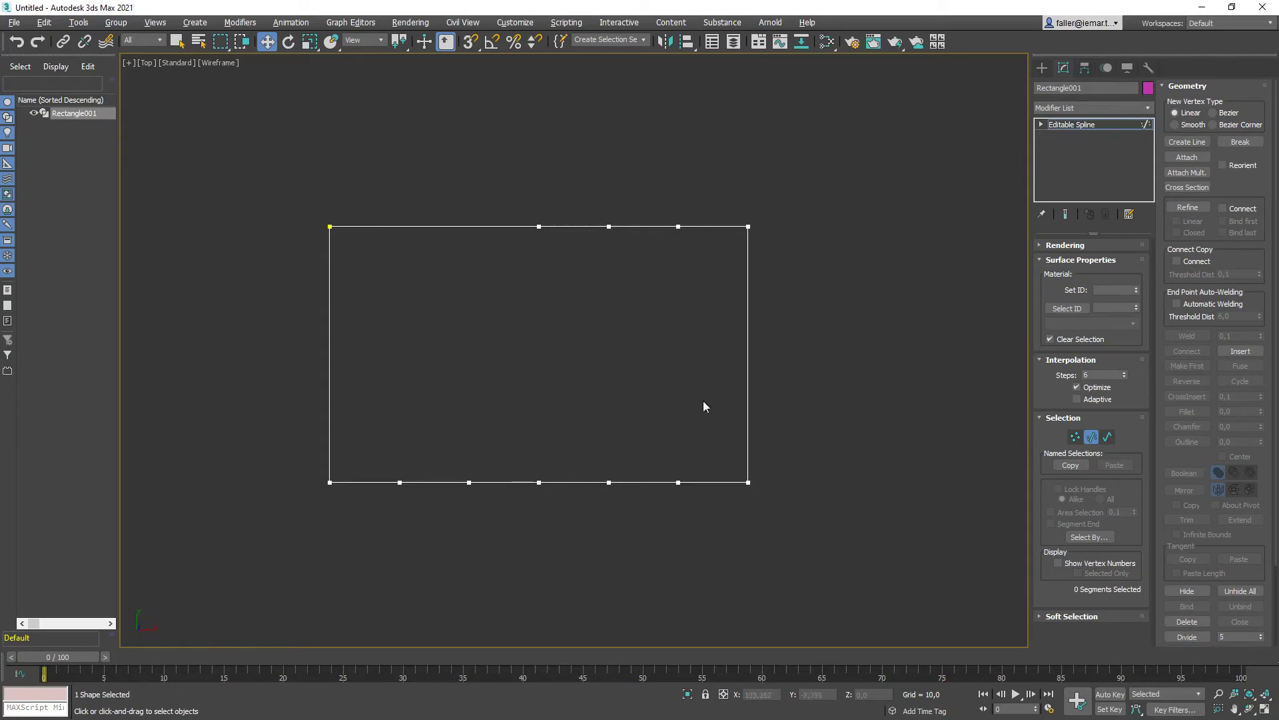
# Delete the whole rectangle and draw a circle with a radius of about 8.9.
pyautogui.click(1093, 437)
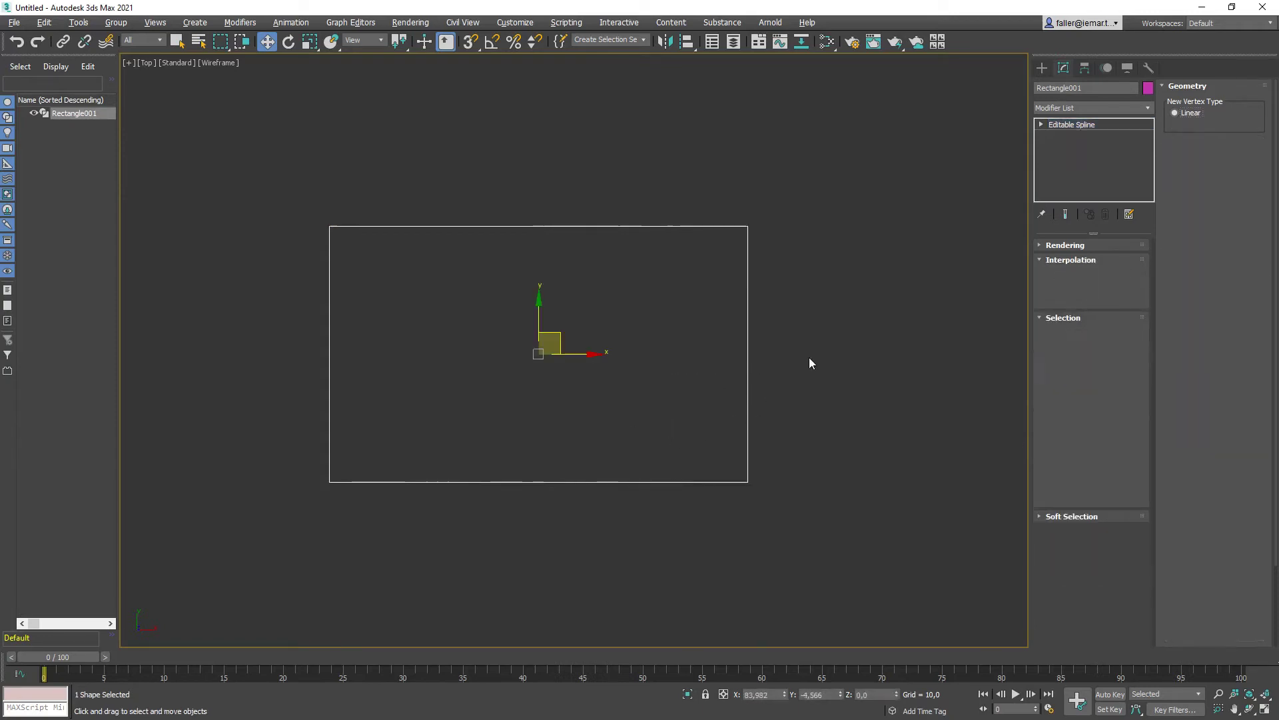
pyautogui.press('Delete')
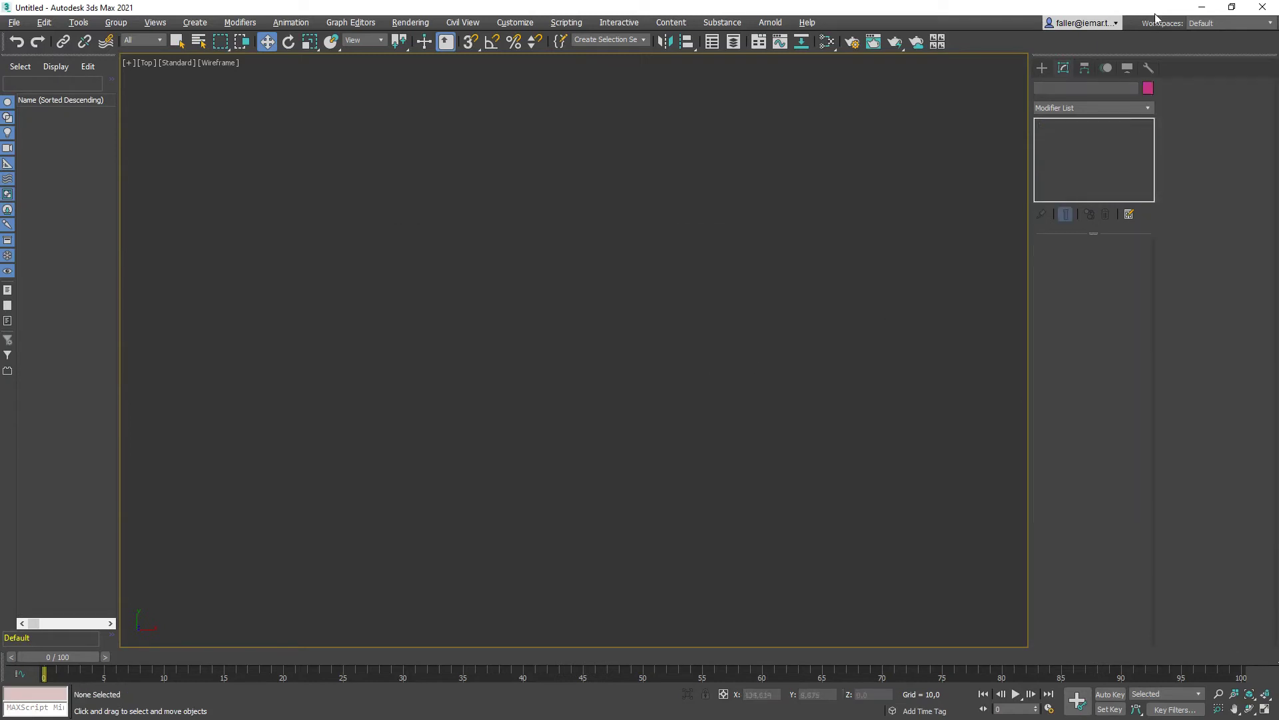
pyautogui.click(1043, 68)
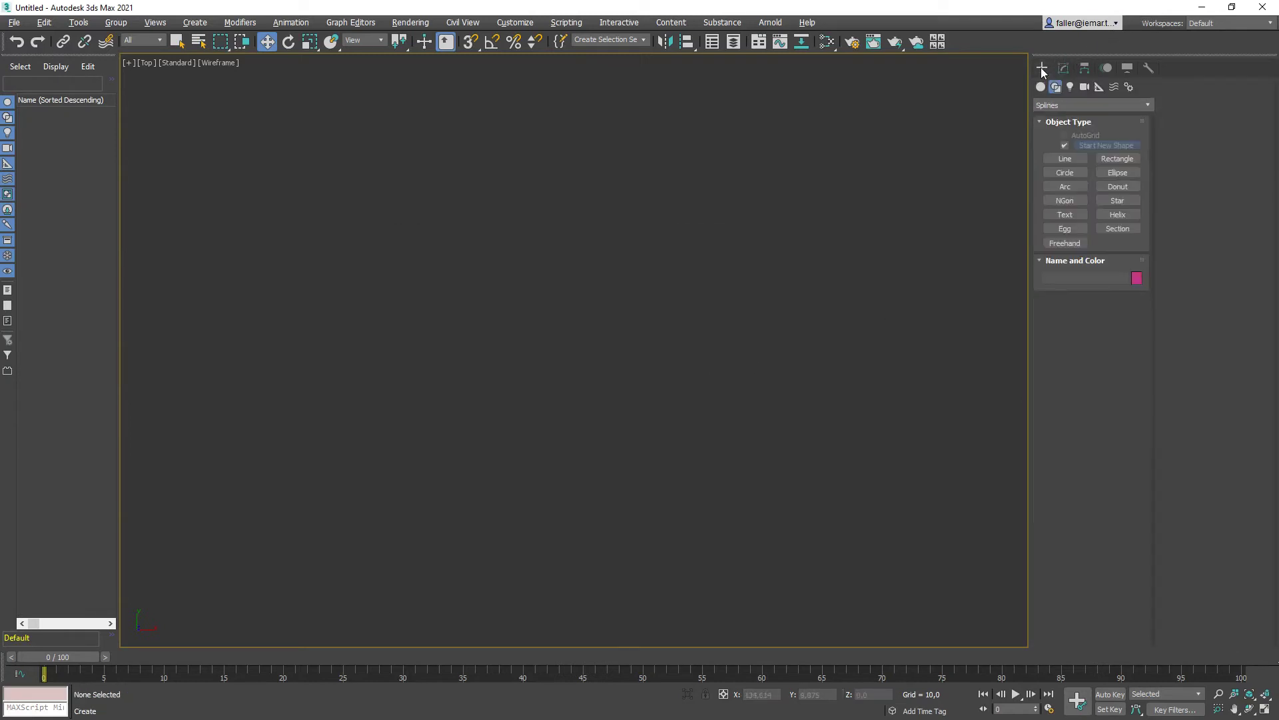
pyautogui.click(1064, 175)
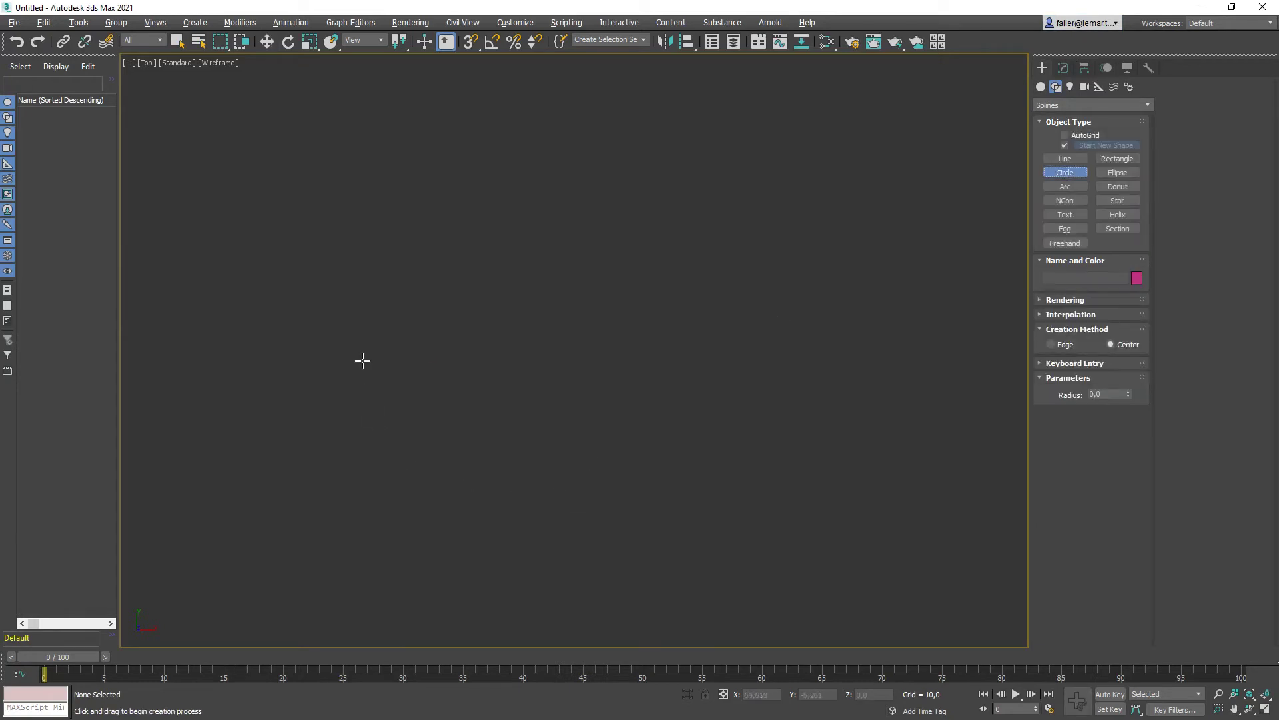
pyautogui.moveTo(362, 359); pyautogui.dragTo(437, 397)
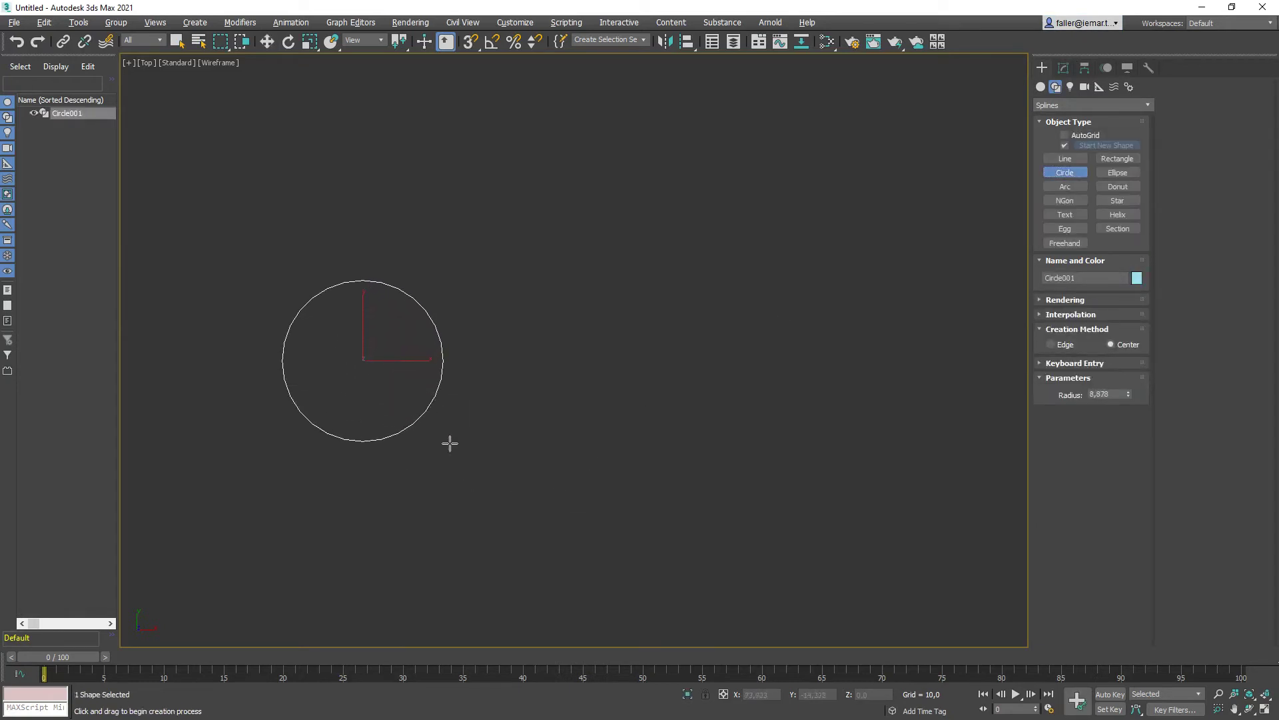
# Turn on Adaptive interpolation and draw a second circle, radius about 5.1, above and to the right of the first.
pyautogui.click(1050, 314)
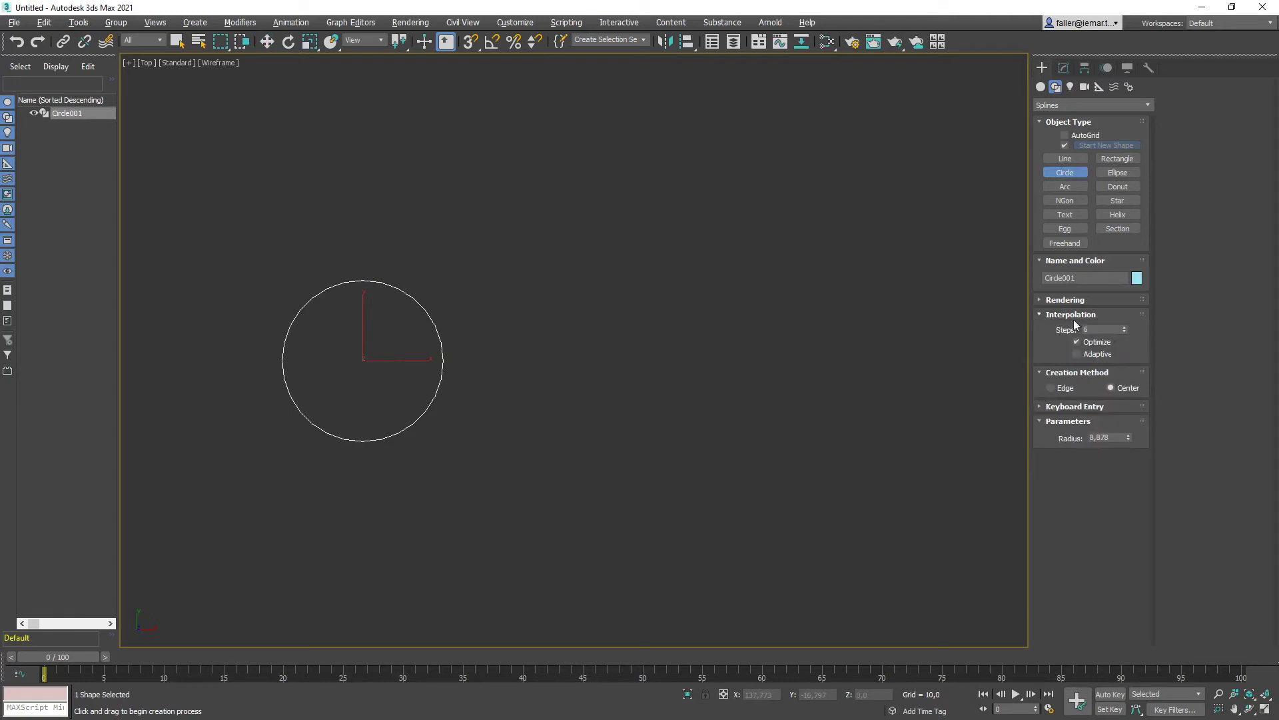
pyautogui.click(1078, 354)
pyautogui.moveTo(498, 222); pyautogui.dragTo(528, 261)
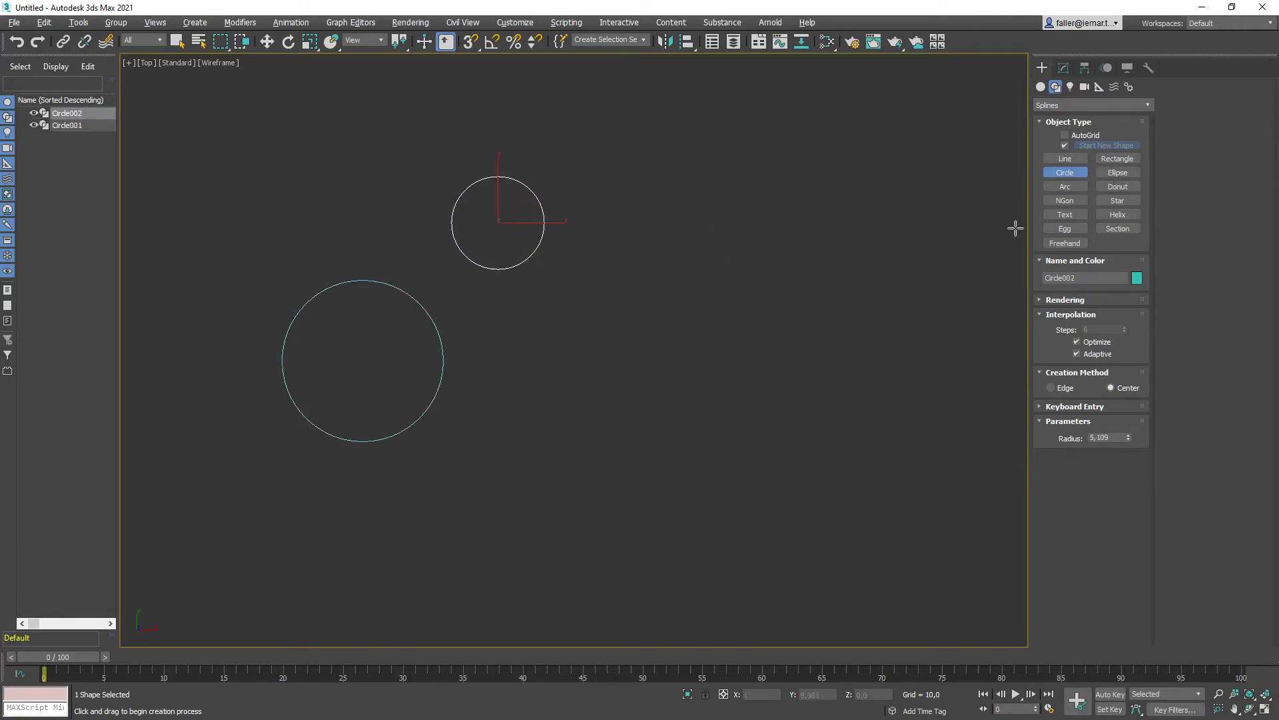
# Draw a five-pointed star with Radius 1 about 7.3 to the right of the large circle and deselect it.
pyautogui.click(1117, 200)
pyautogui.moveTo(530, 355); pyautogui.dragTo(583, 396)
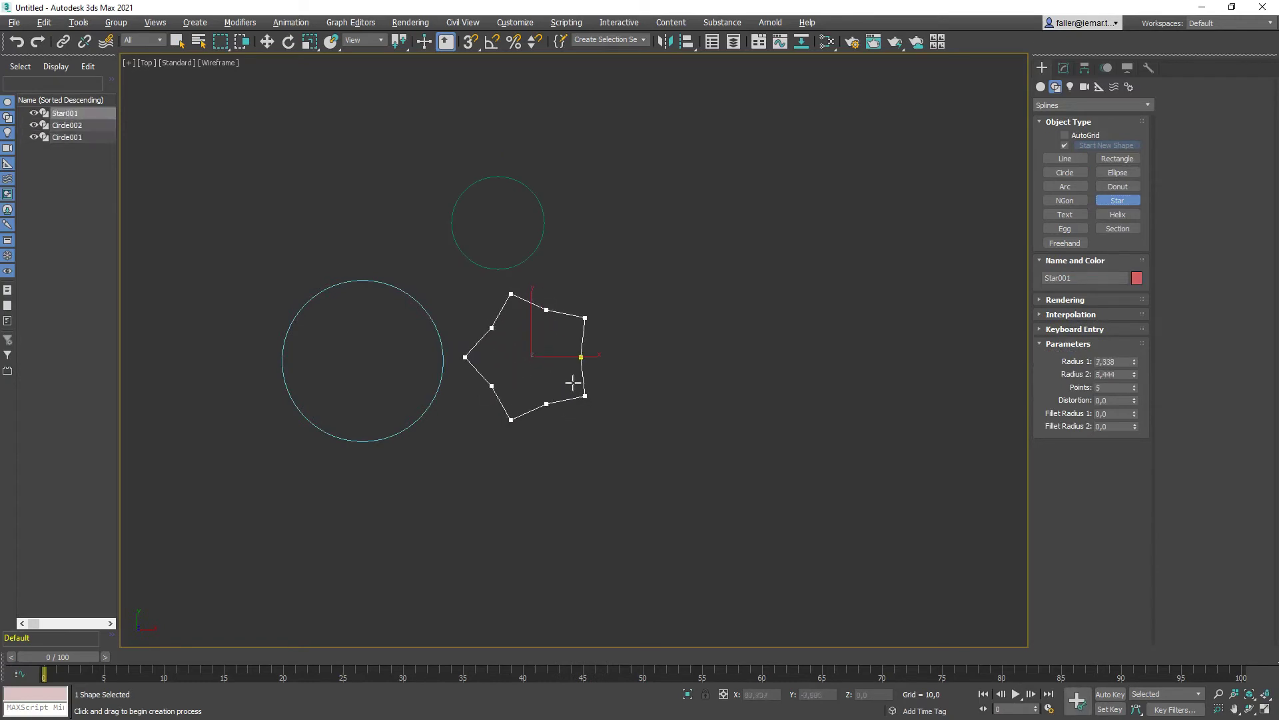
pyautogui.click(560, 368)
pyautogui.rightClick(663, 301)
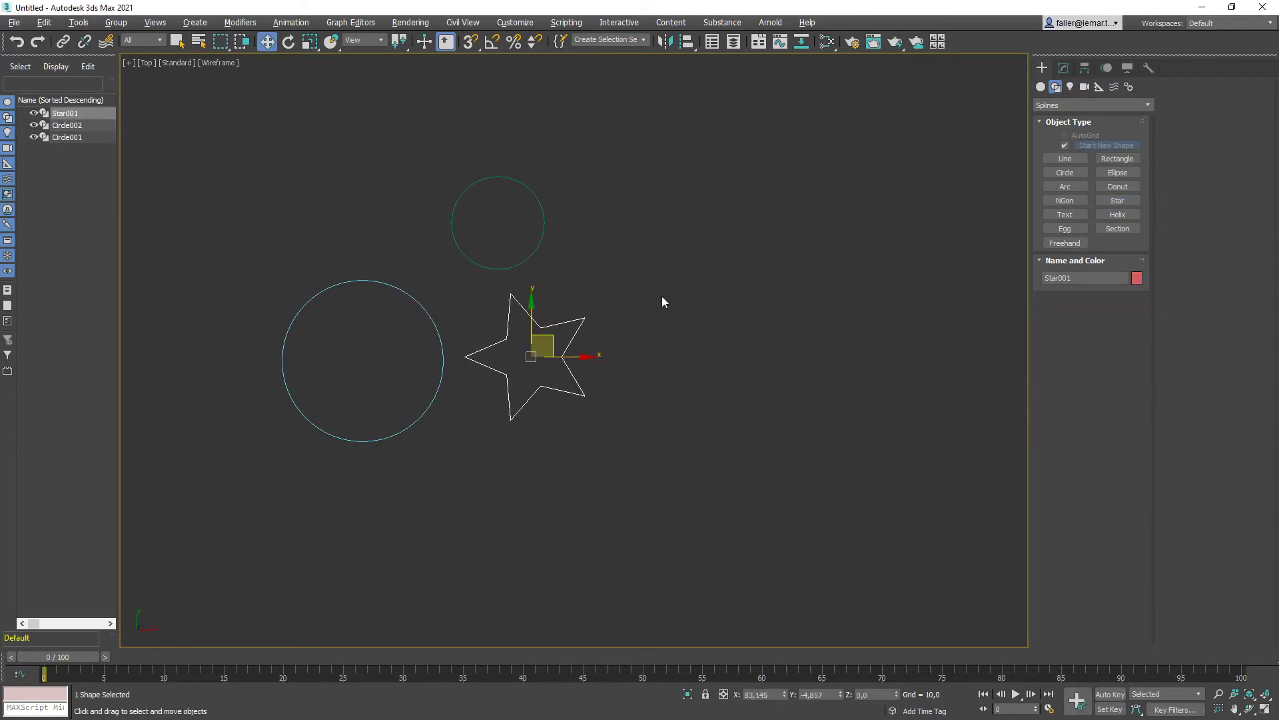
pyautogui.click(662, 297)
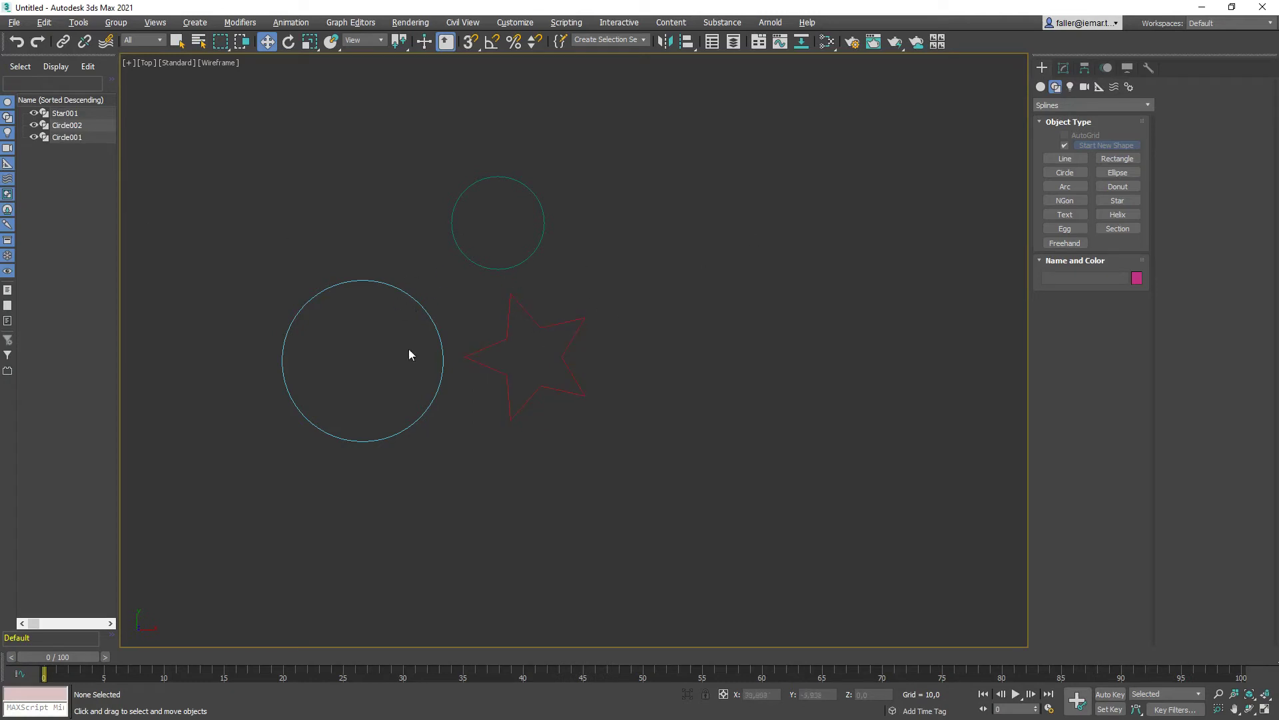
# Convert the large circle to an editable spline and attach the smaller circle to it.
pyautogui.click(347, 439)
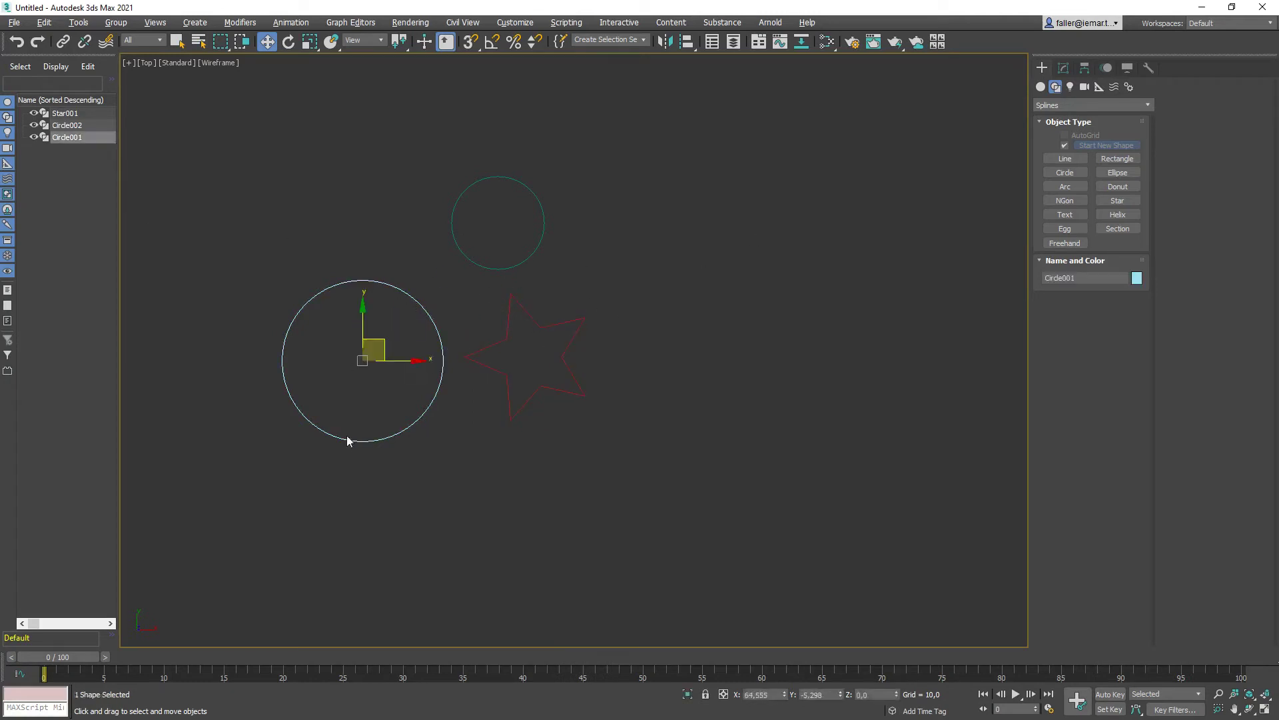
pyautogui.rightClick(360, 349)
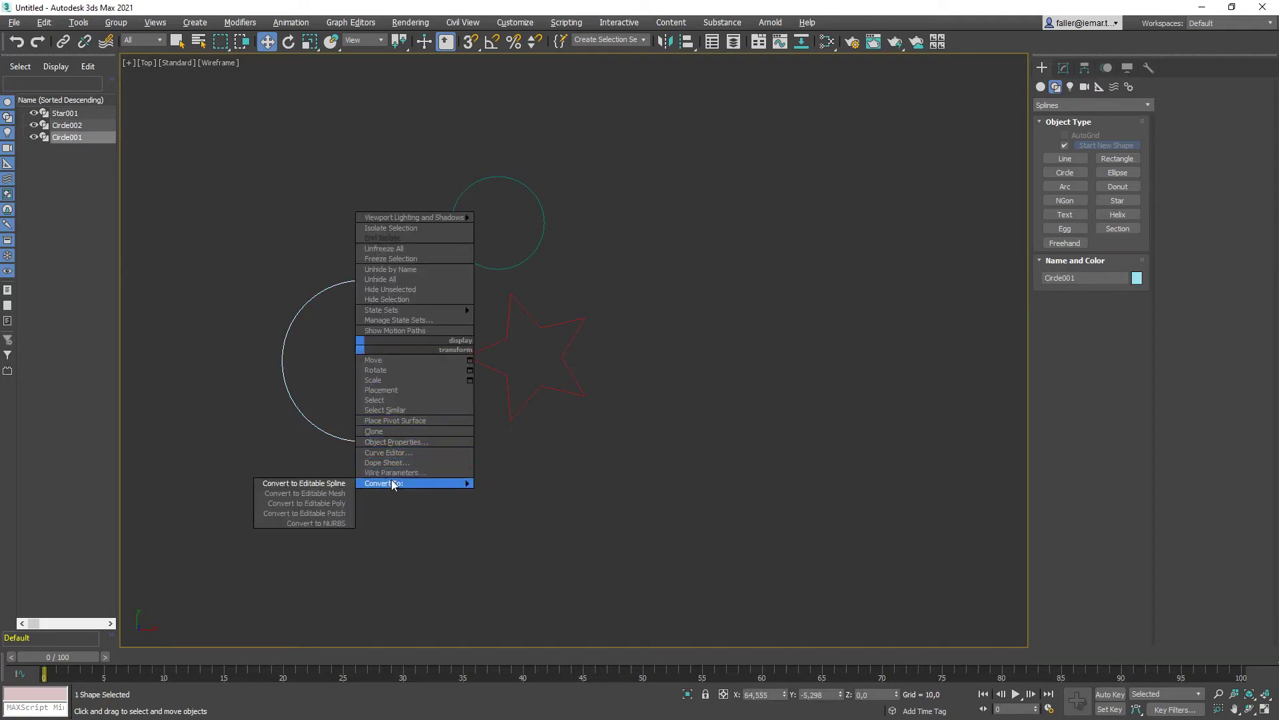
pyautogui.click(338, 483)
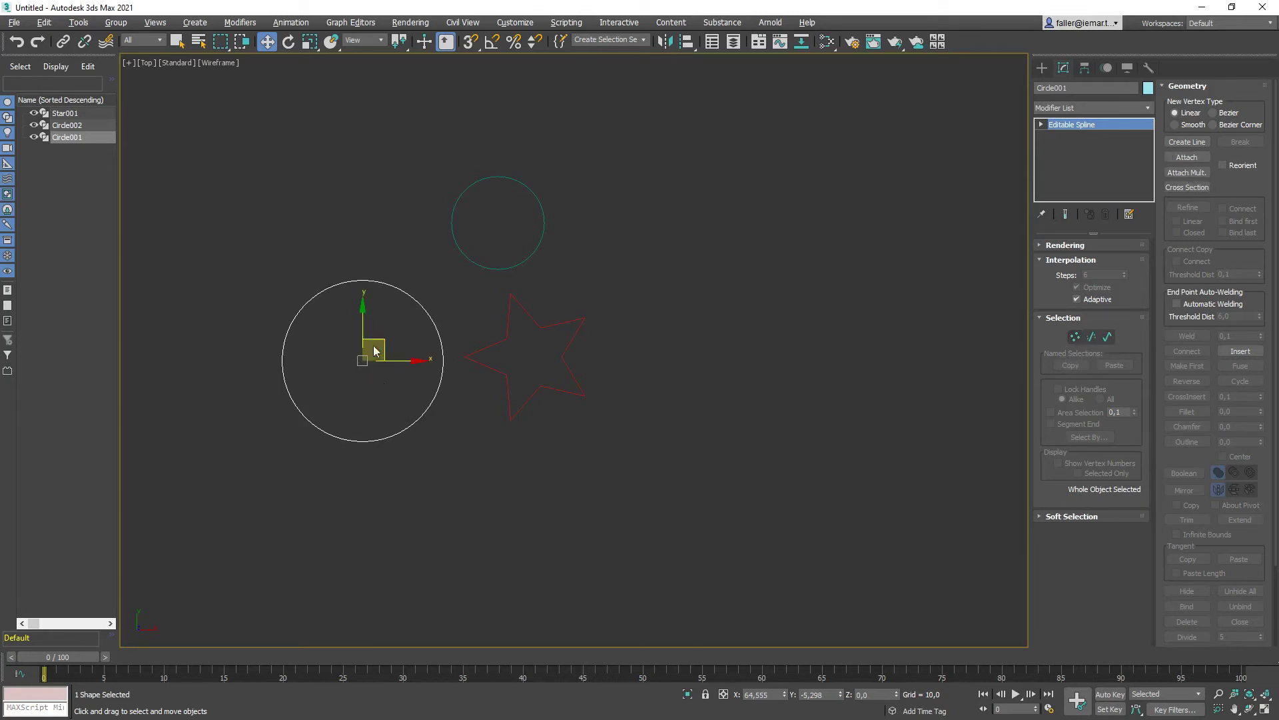
pyautogui.click(1186, 158)
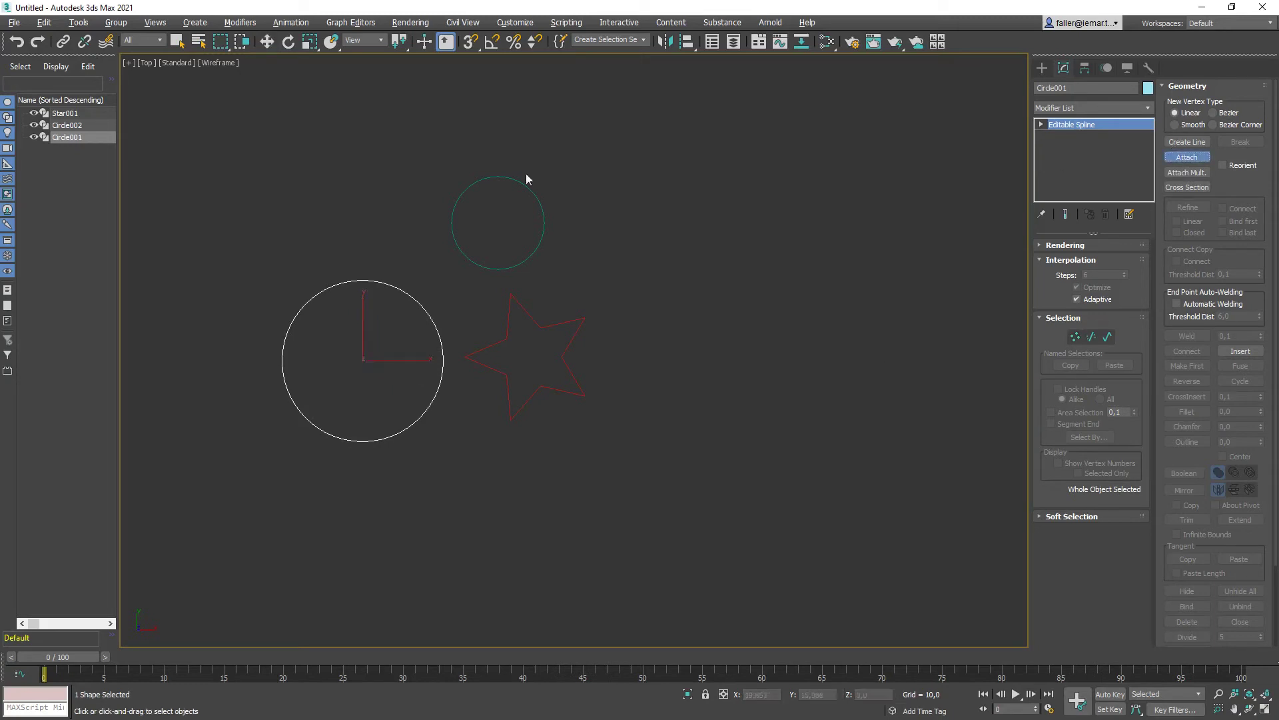
pyautogui.click(460, 201)
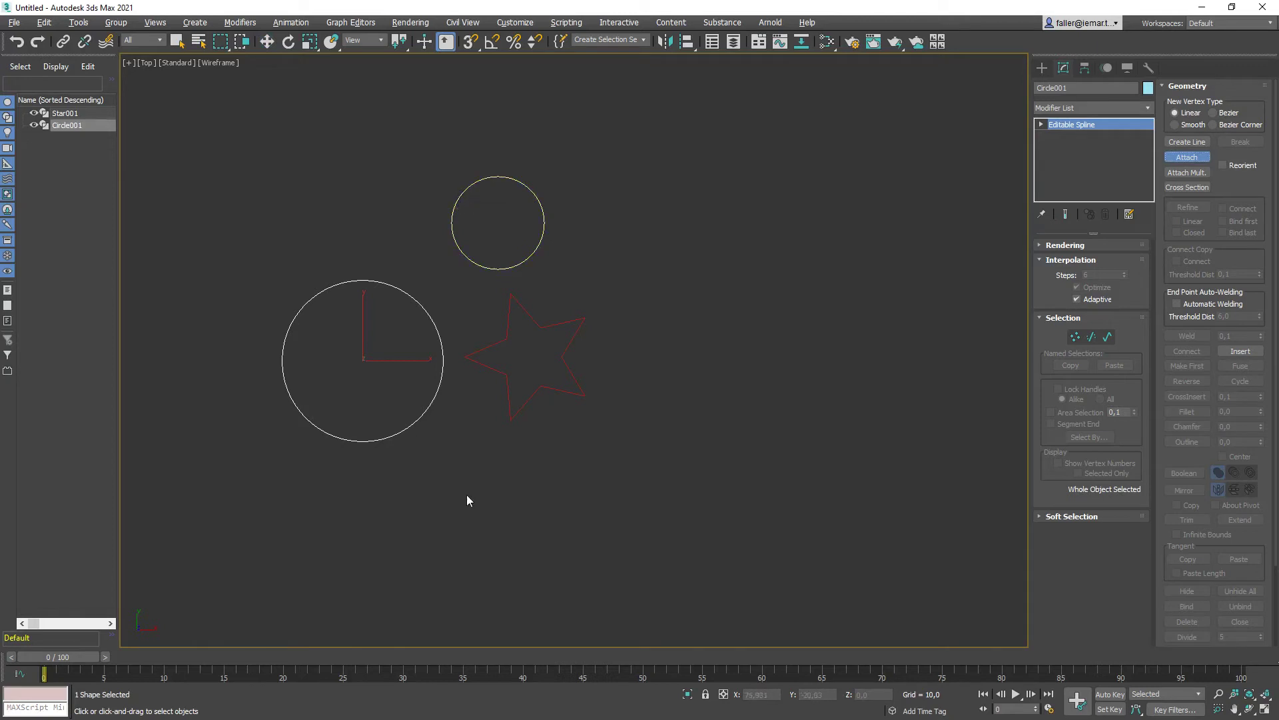
# Attach the star to the two-circle spline, then check which shapes Attach Multiple still offers without attaching any.
pyautogui.click(542, 329)
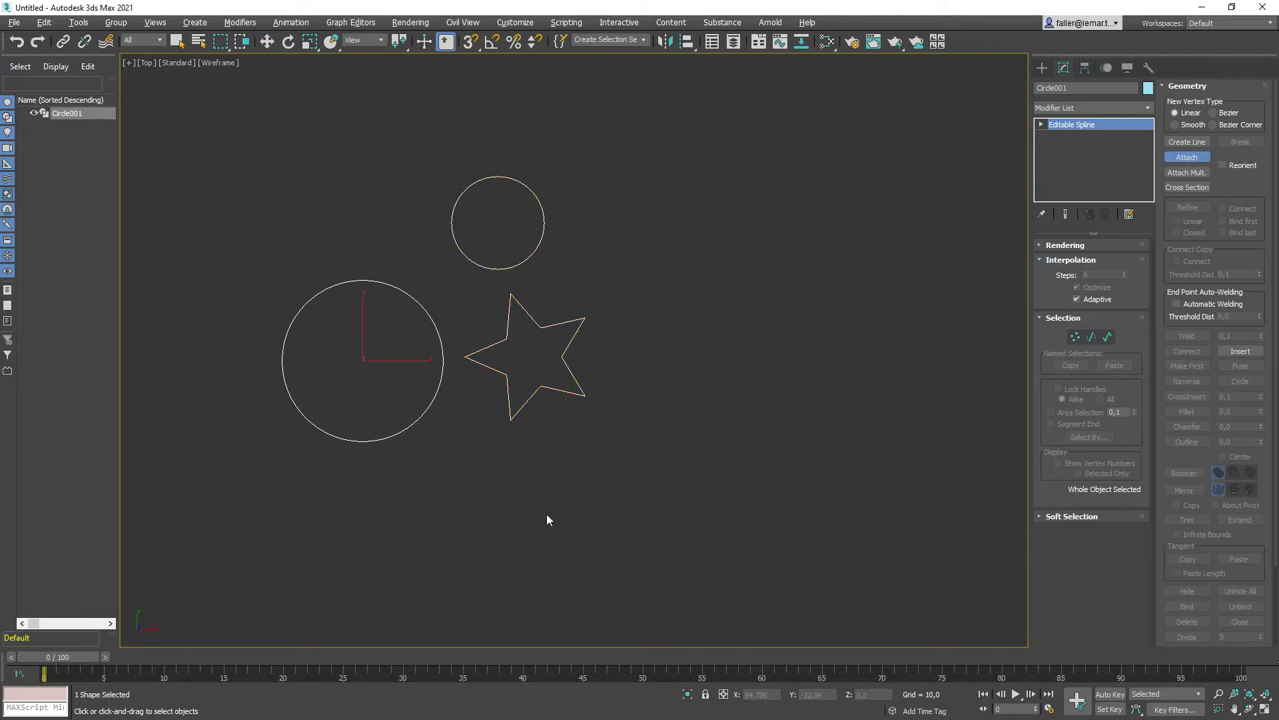
pyautogui.click(1202, 159)
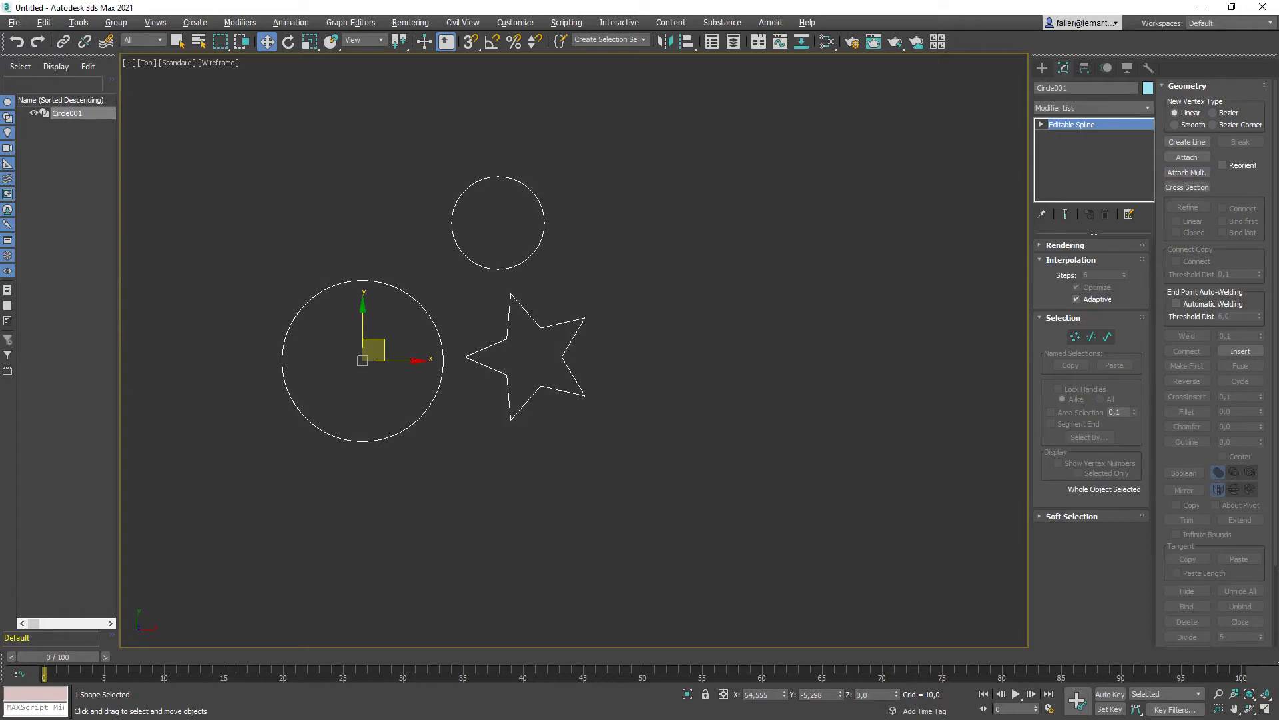
pyautogui.click(1187, 172)
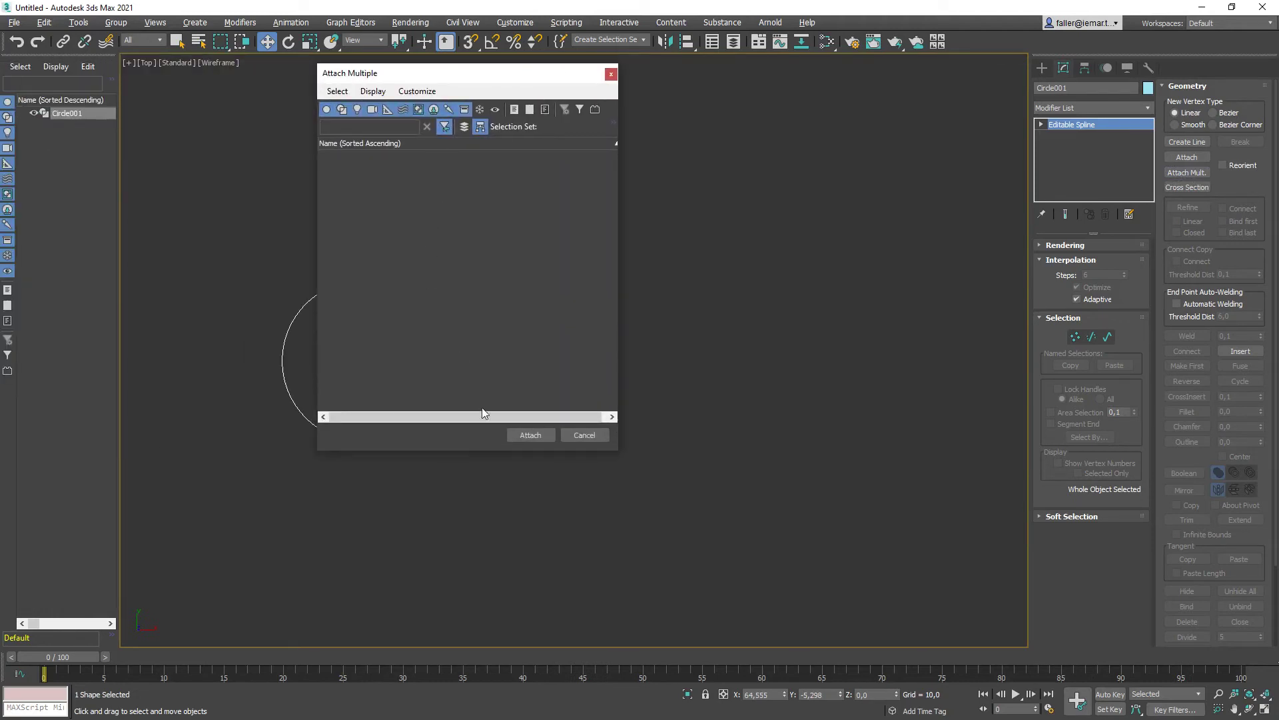
pyautogui.click(585, 435)
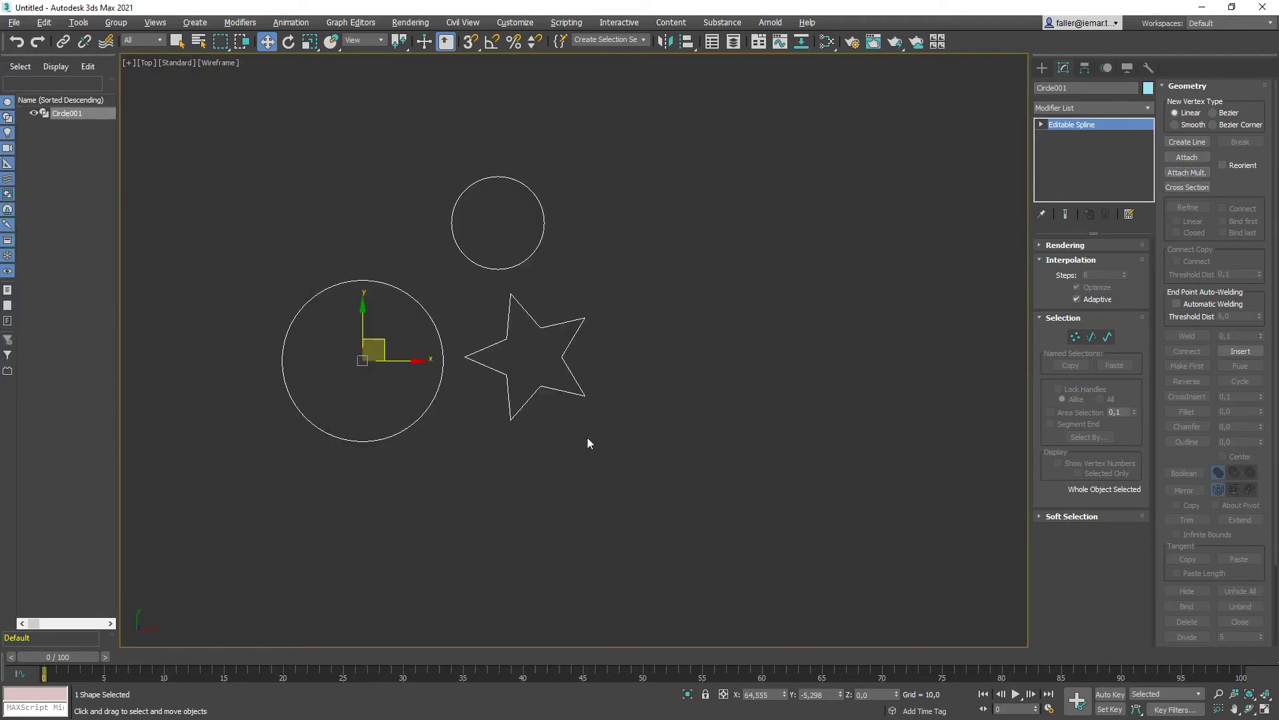
pyautogui.click(1198, 173)
# At Spline level, move the star down and right, the small circle up and left, and the large circle slightly down; exit sub-object editing.
pyautogui.click(1106, 336)
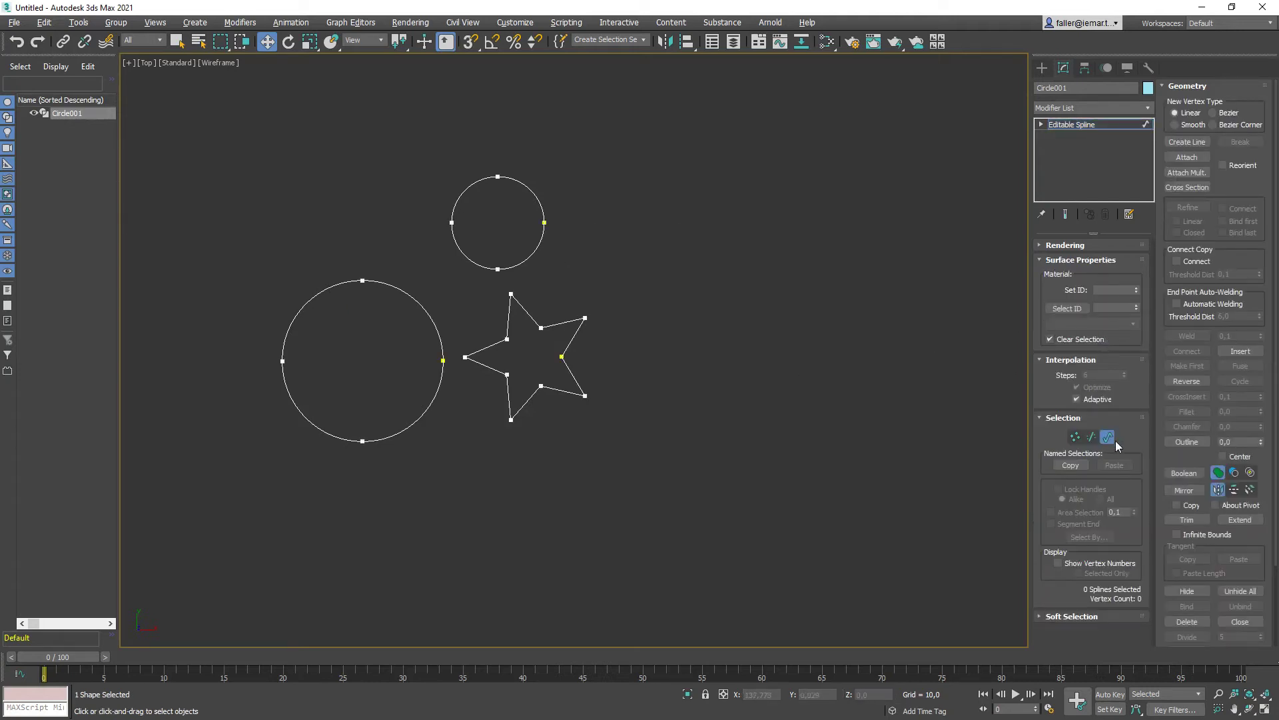
pyautogui.click(573, 341)
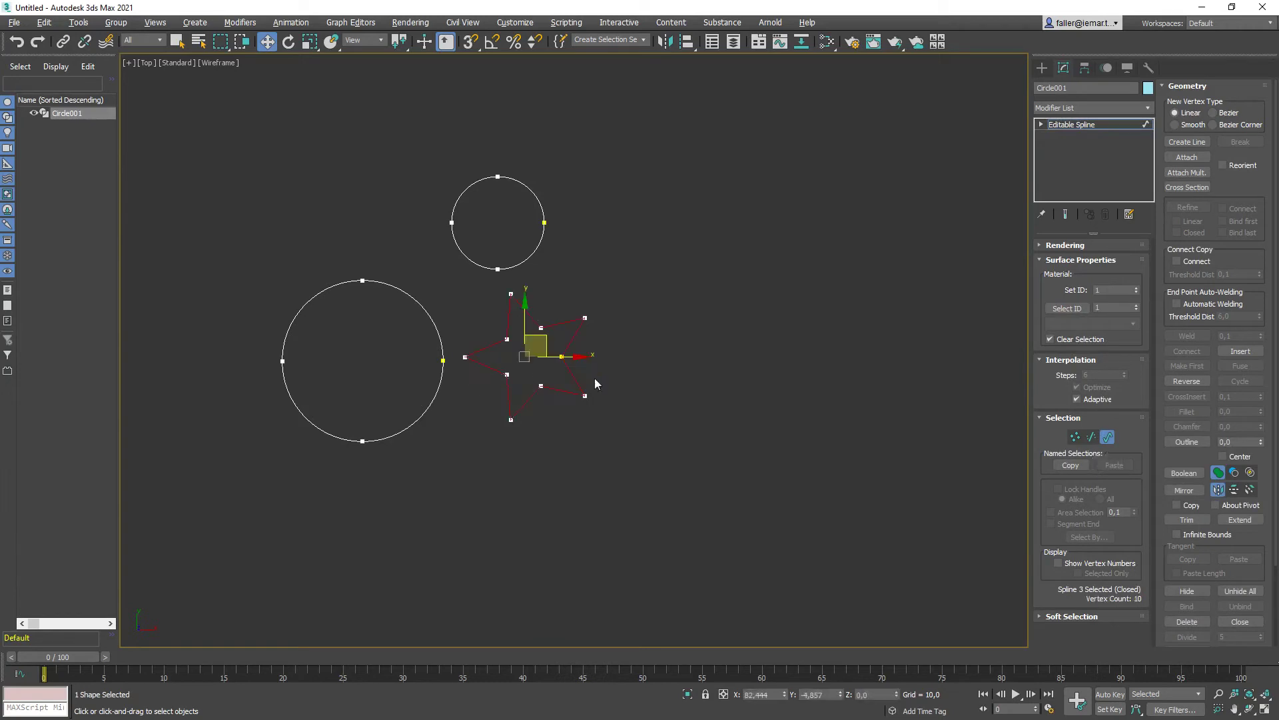
pyautogui.moveTo(552, 349); pyautogui.dragTo(584, 382)
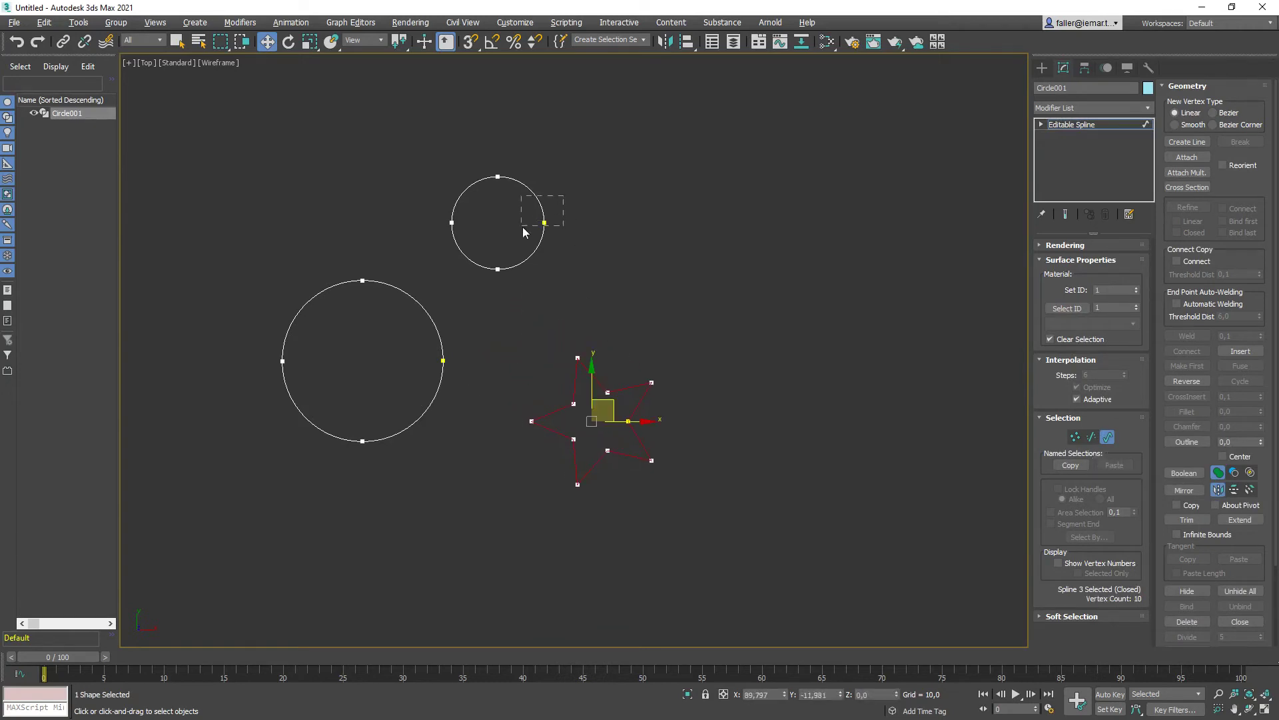
pyautogui.click(545, 218)
pyautogui.moveTo(515, 187); pyautogui.dragTo(503, 163)
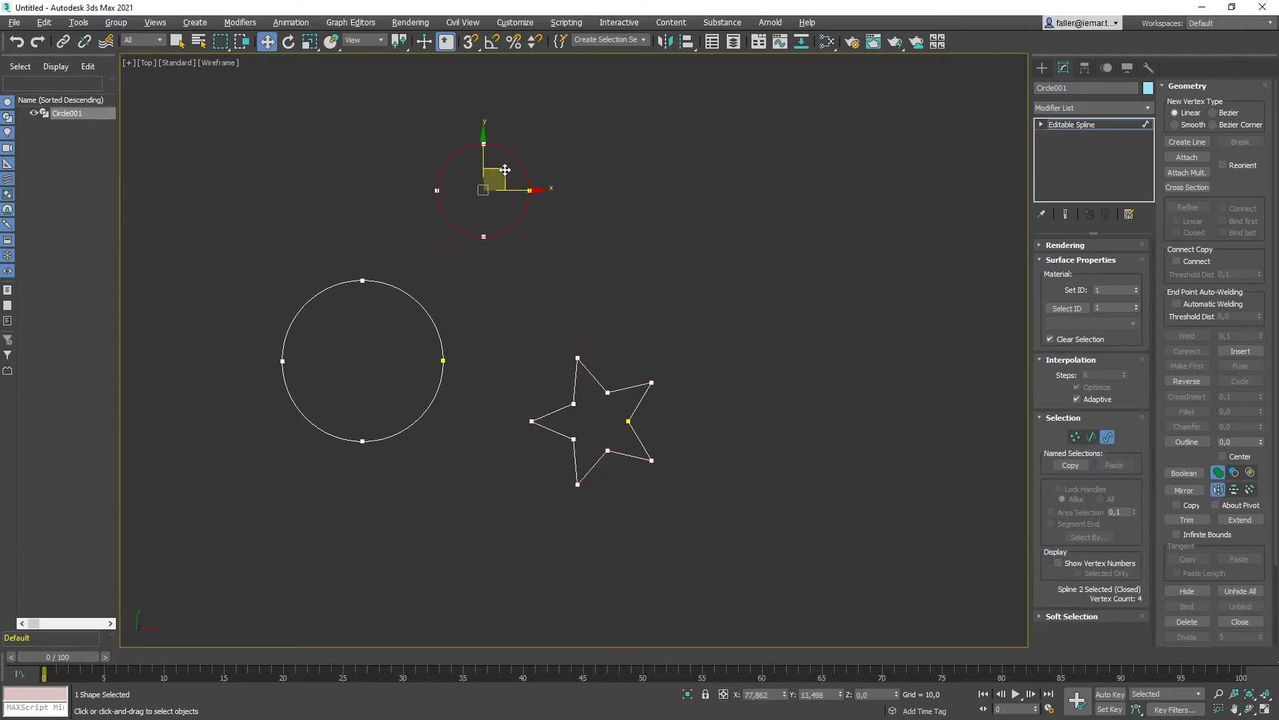
pyautogui.click(422, 306)
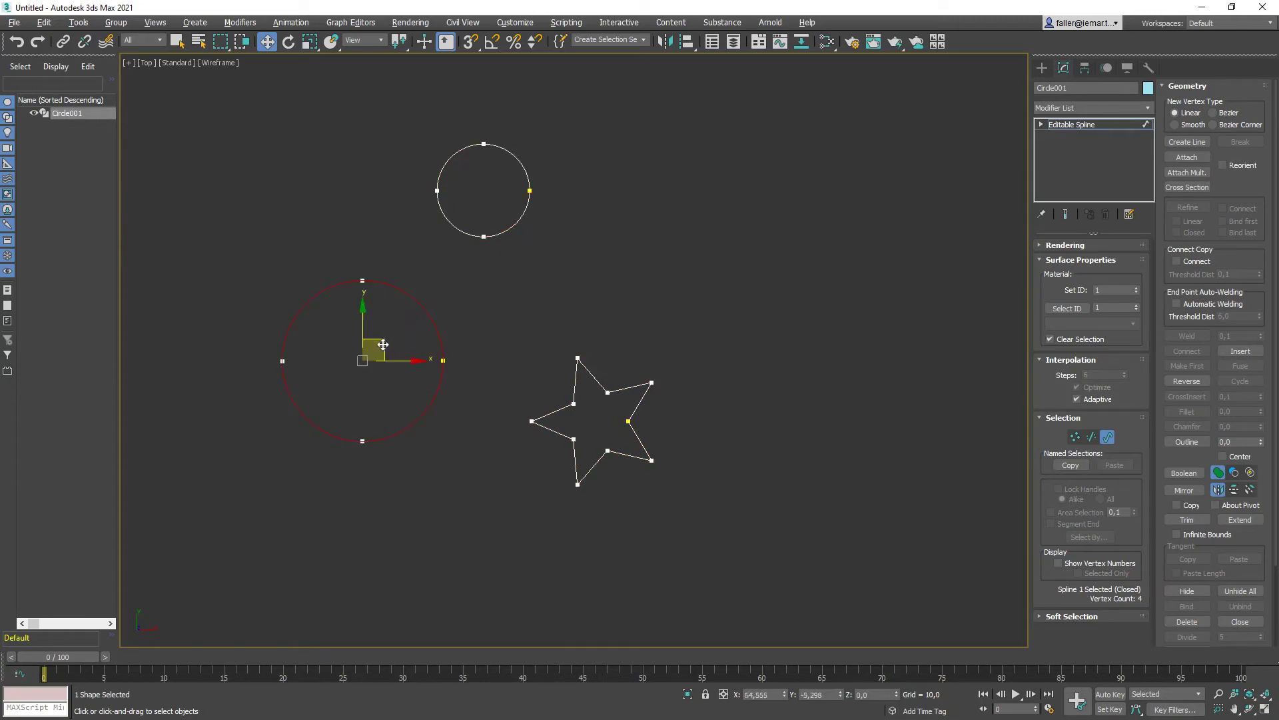
pyautogui.moveTo(371, 349); pyautogui.dragTo(430, 414)
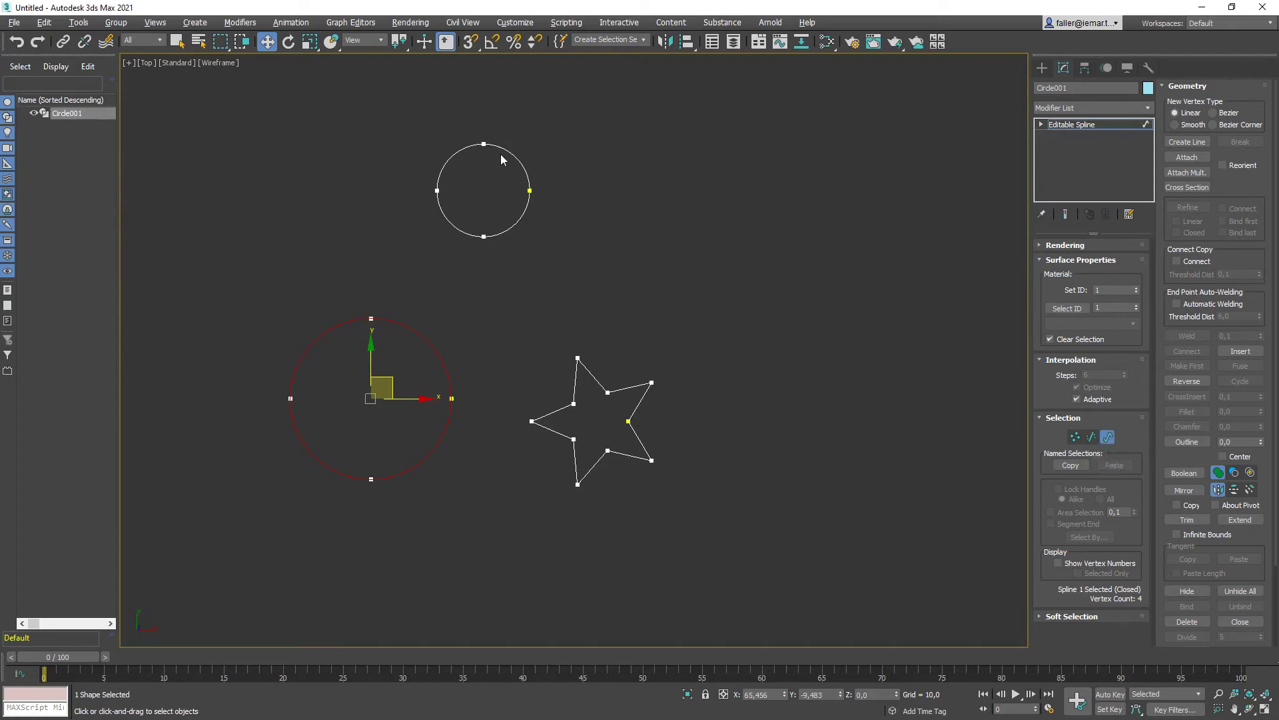
pyautogui.click(1109, 437)
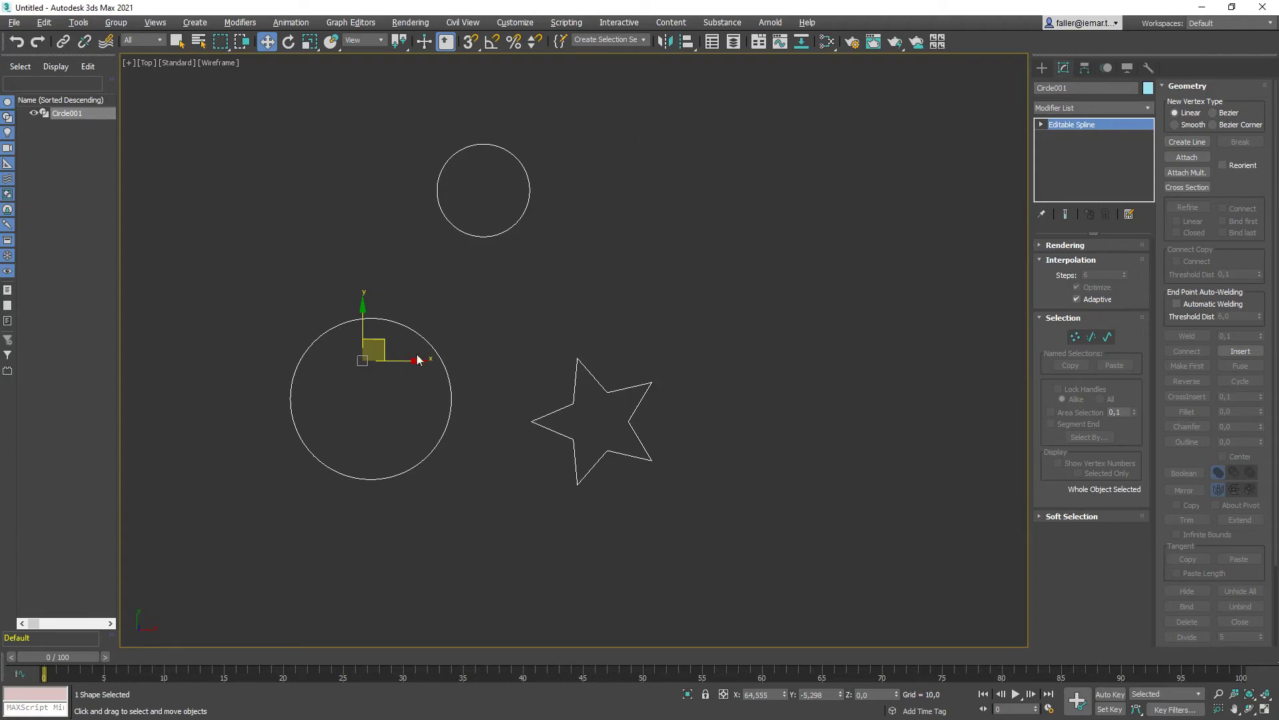
# Deselect the combined shape, then select it as a whole and delete it.
pyautogui.click(651, 283)
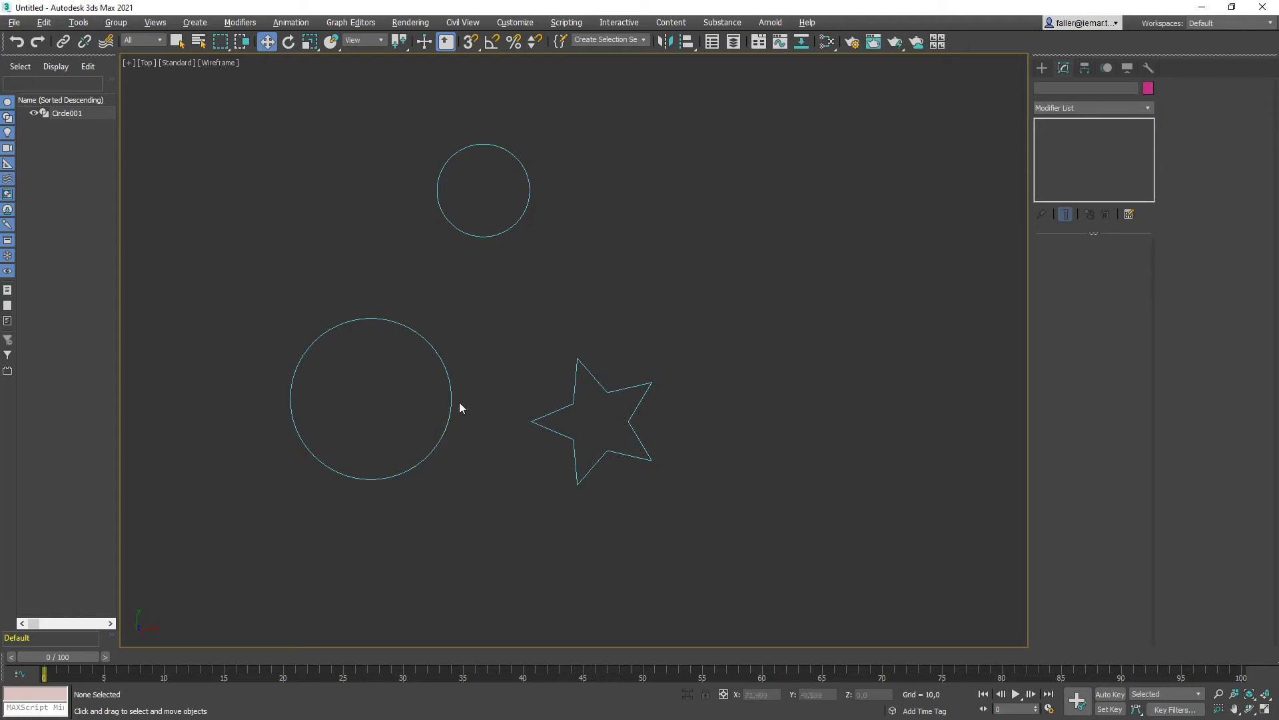
pyautogui.moveTo(321, 151); pyautogui.dragTo(305, 119)
pyautogui.press('Delete')
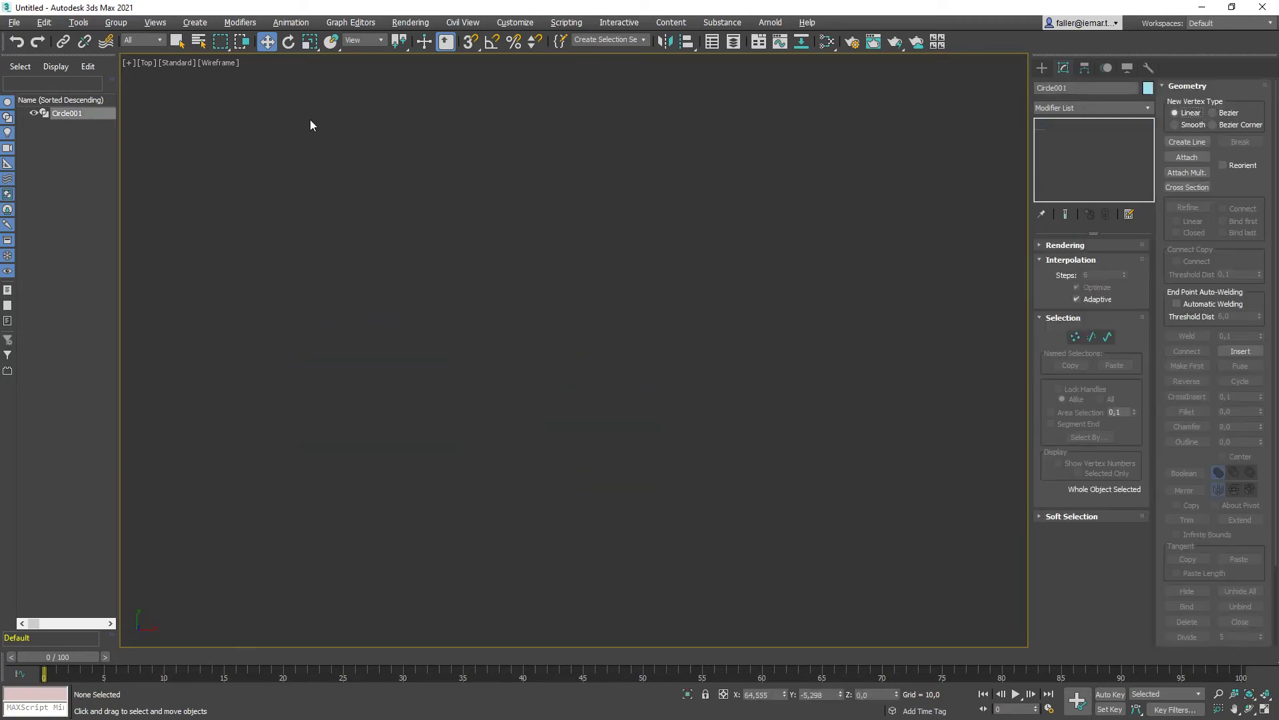
# Draw two partly overlapping rectangles, the wider second one offset down and right from the first, and leave both deselected.
pyautogui.click(1042, 68)
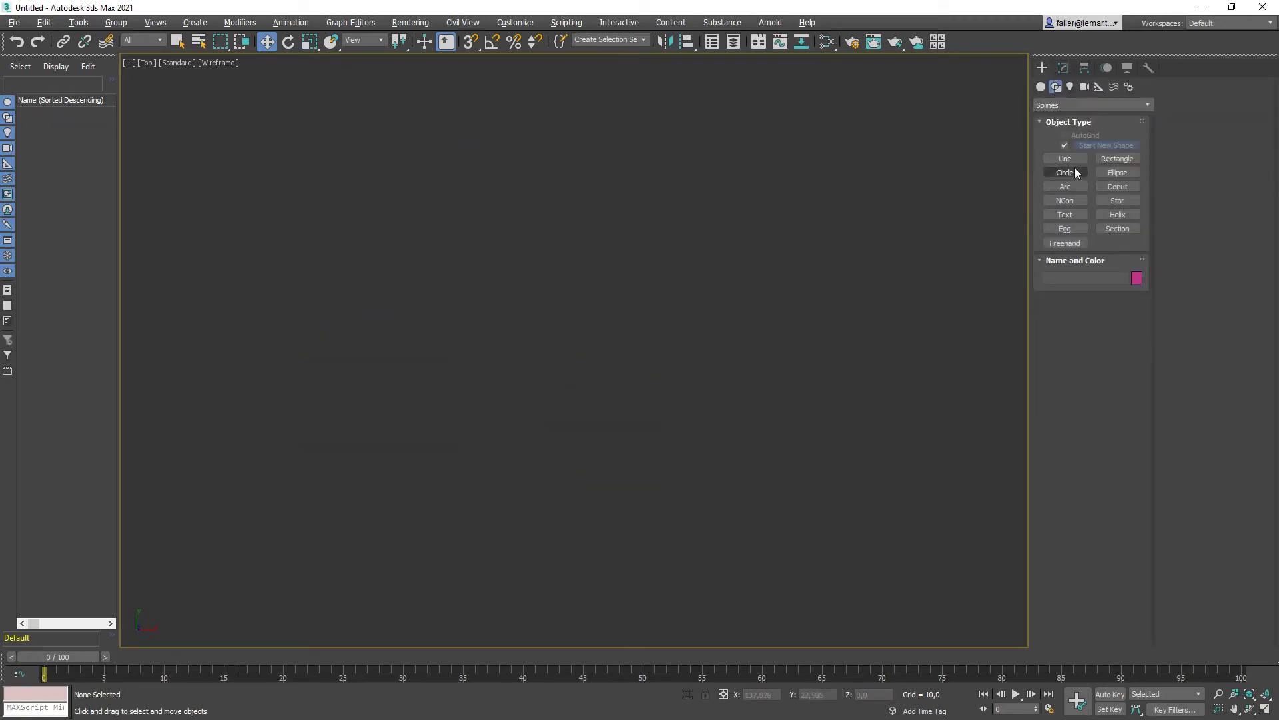
pyautogui.click(1115, 158)
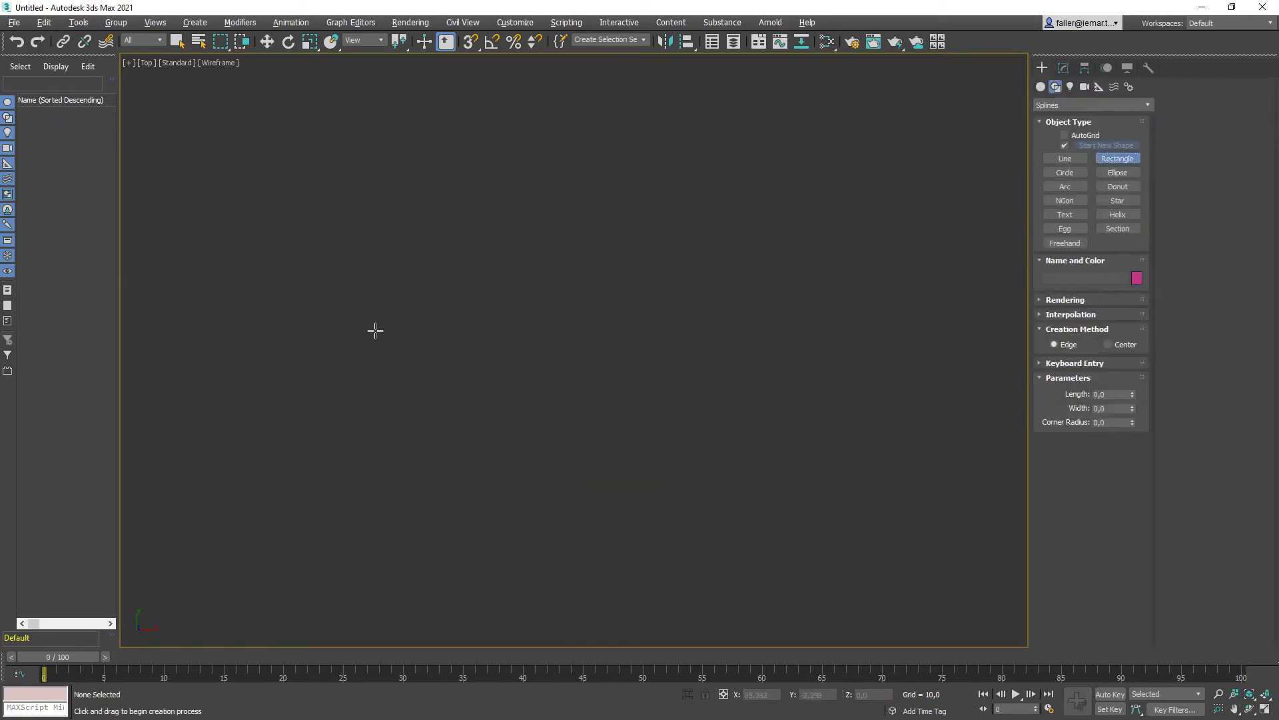
pyautogui.moveTo(342, 275); pyautogui.dragTo(497, 421)
pyautogui.moveTo(645, 495); pyautogui.dragTo(419, 353)
pyautogui.press('w')
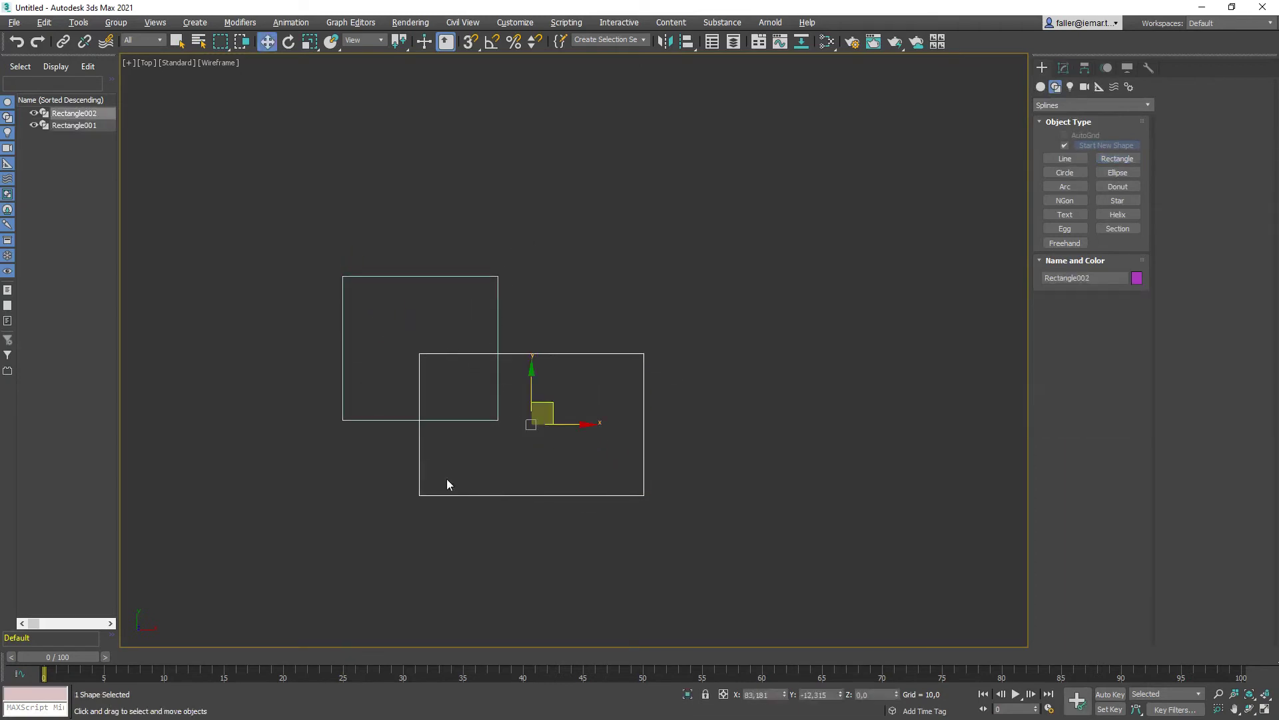
pyautogui.click(617, 198)
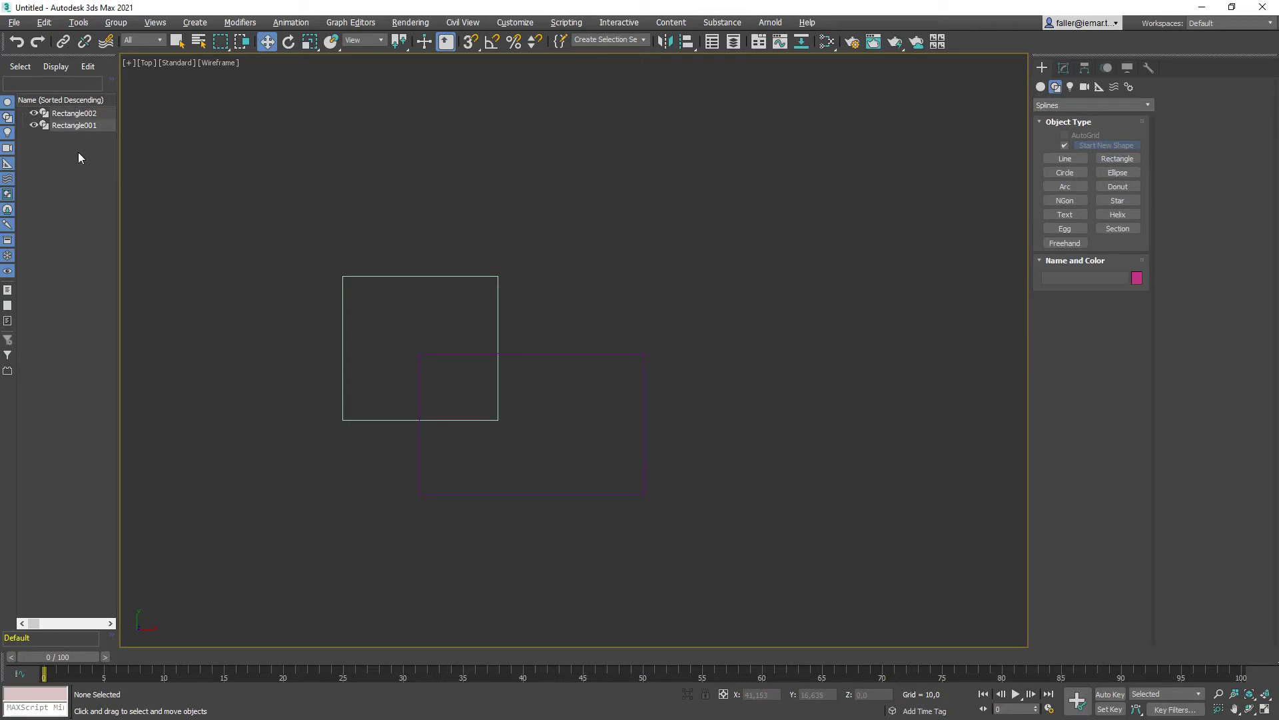
# Convert Rectangle002 to an editable spline and check its Attach Multiple list without attaching anything.
pyautogui.click(65, 115)
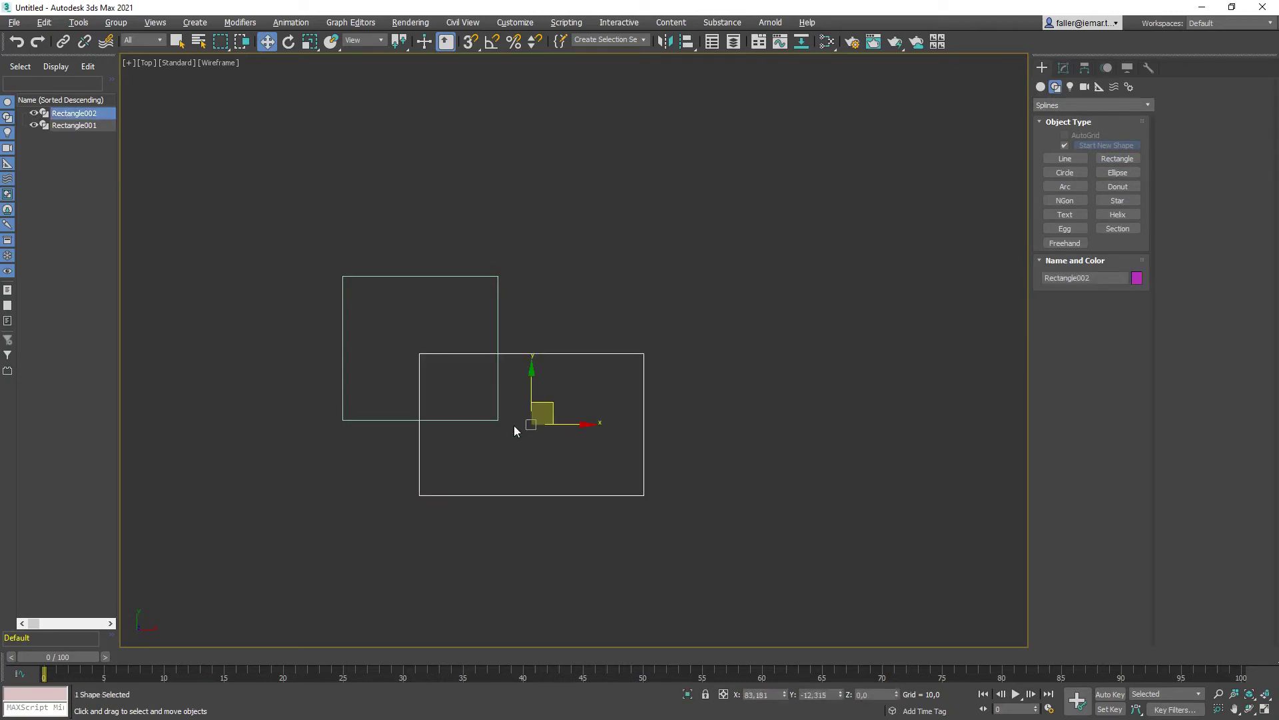
pyautogui.rightClick(555, 384)
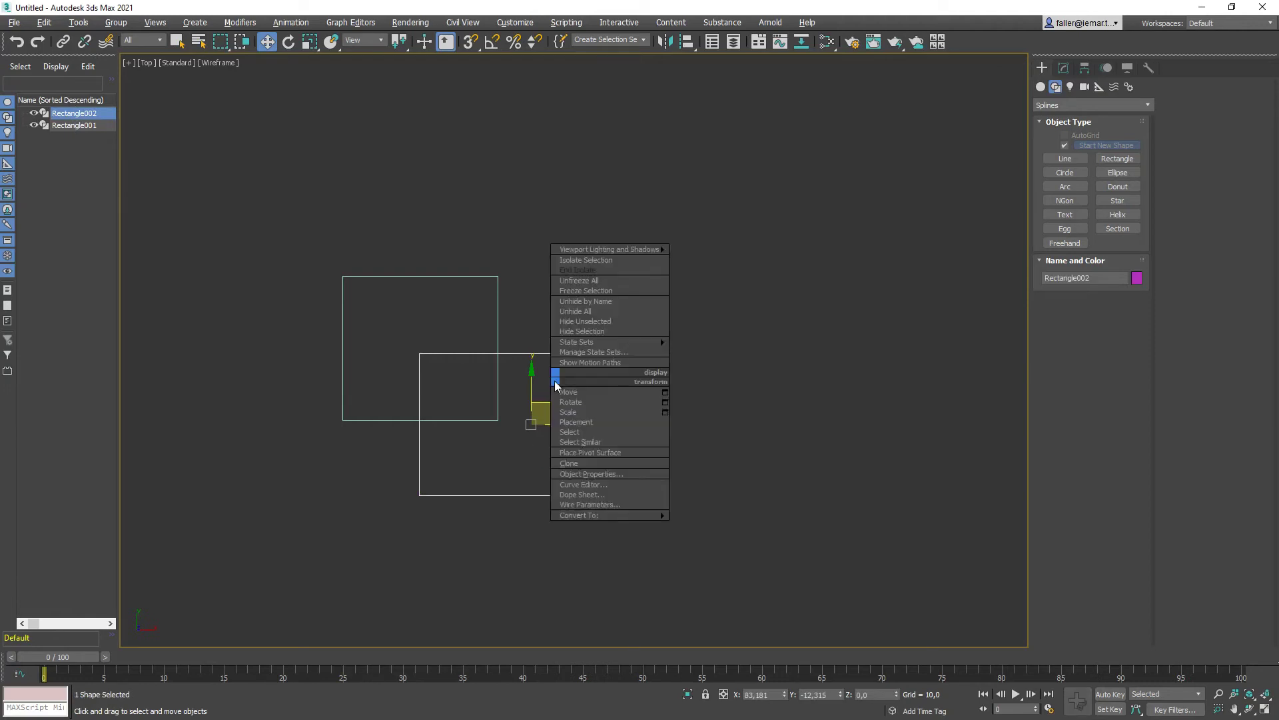
pyautogui.click(542, 514)
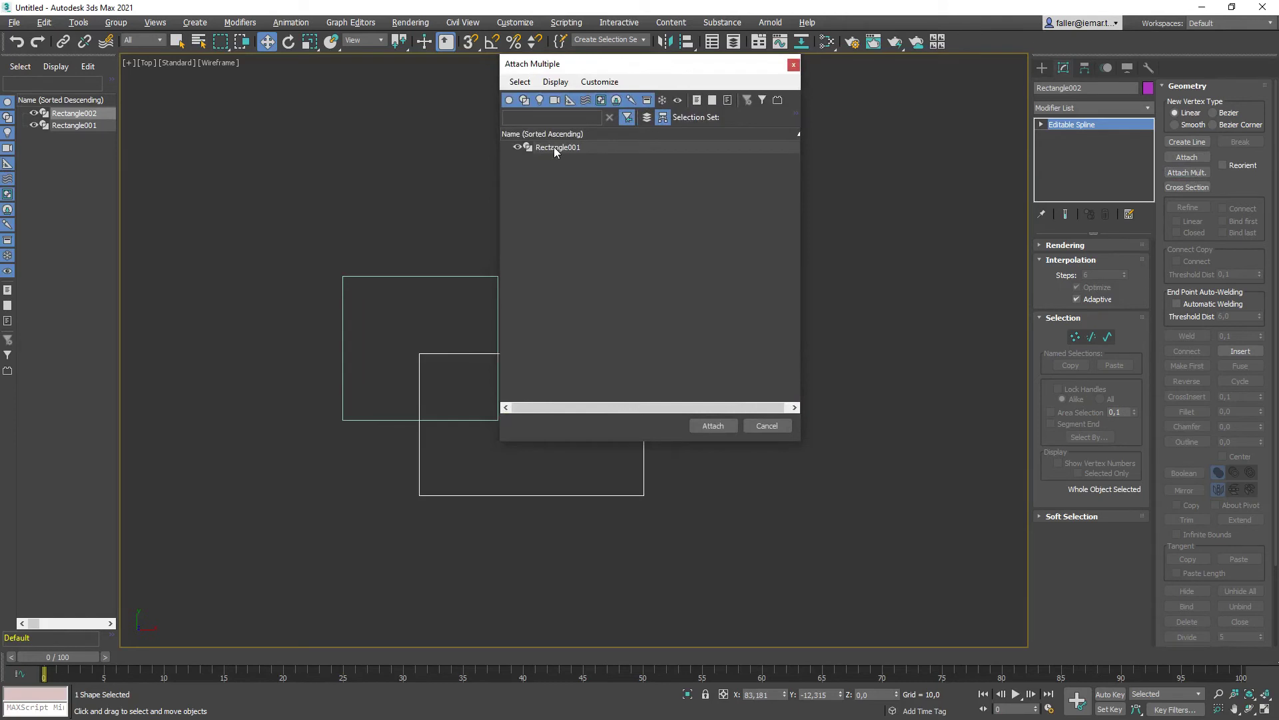
pyautogui.click(766, 426)
# Create a sphere in the empty area above and to the right of the two rectangles.
pyautogui.click(1042, 68)
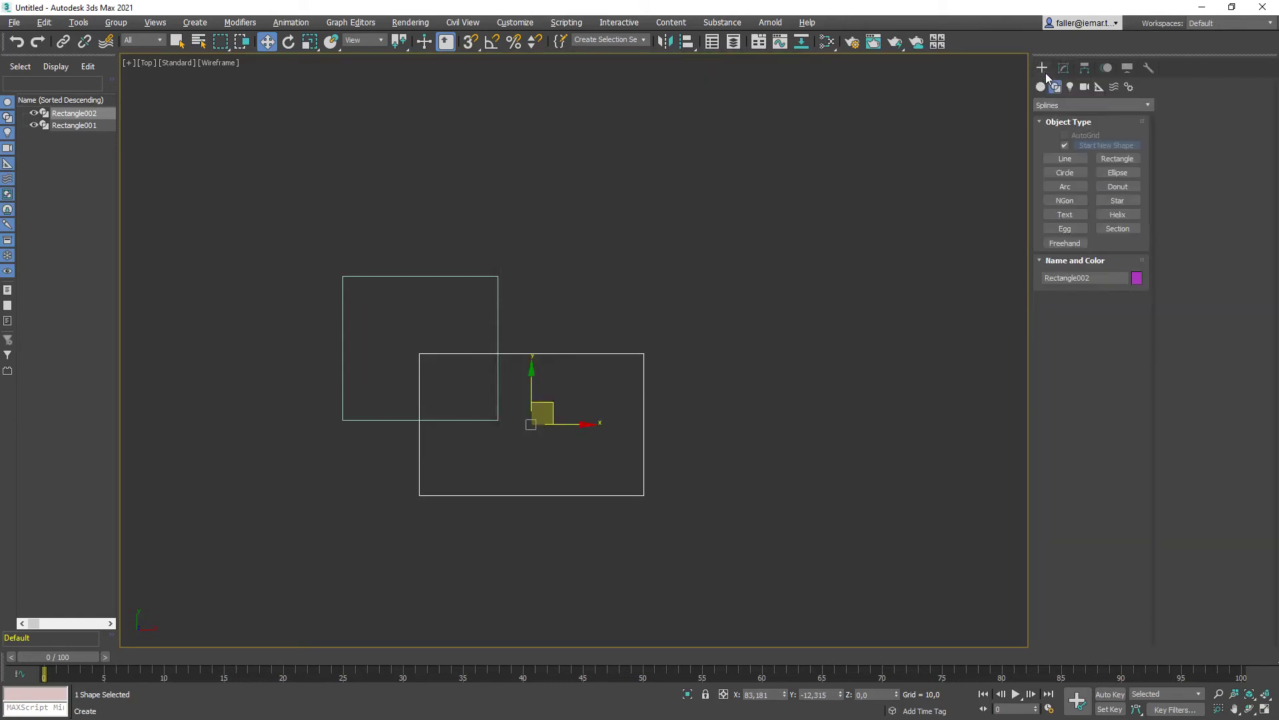
pyautogui.click(1041, 88)
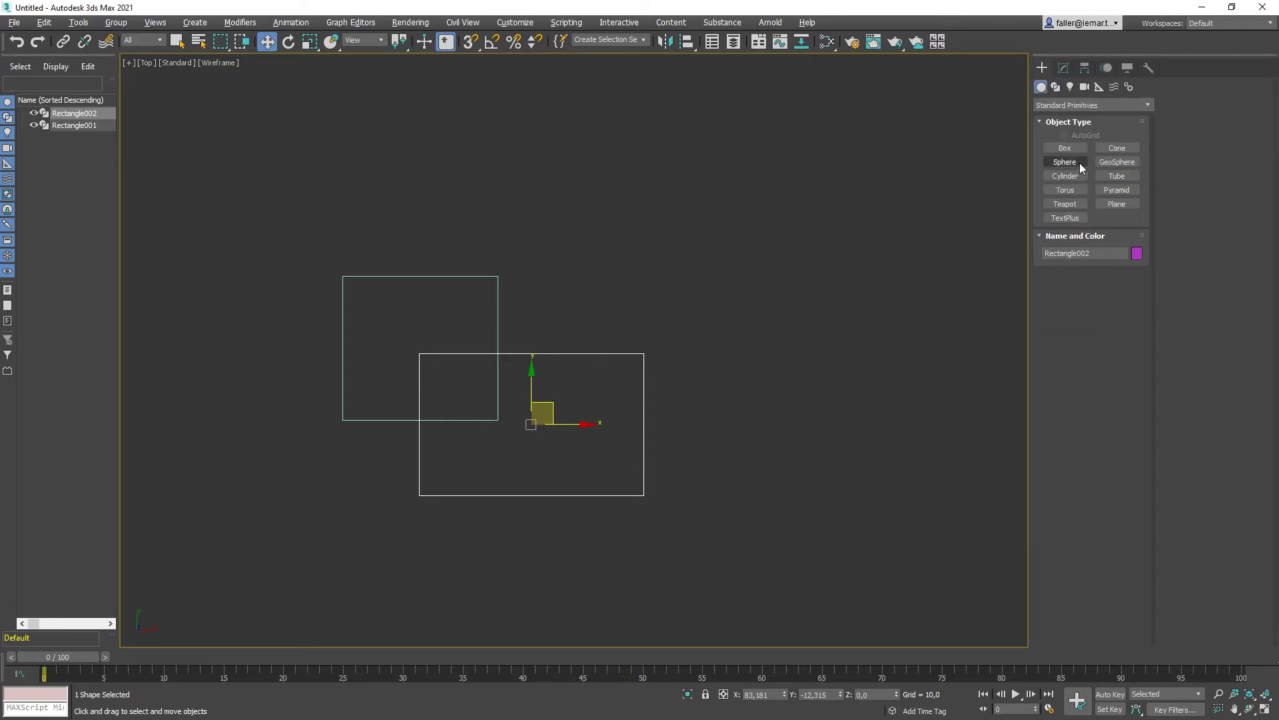
pyautogui.click(1080, 163)
pyautogui.moveTo(767, 202); pyautogui.dragTo(827, 256)
pyautogui.rightClick(818, 388)
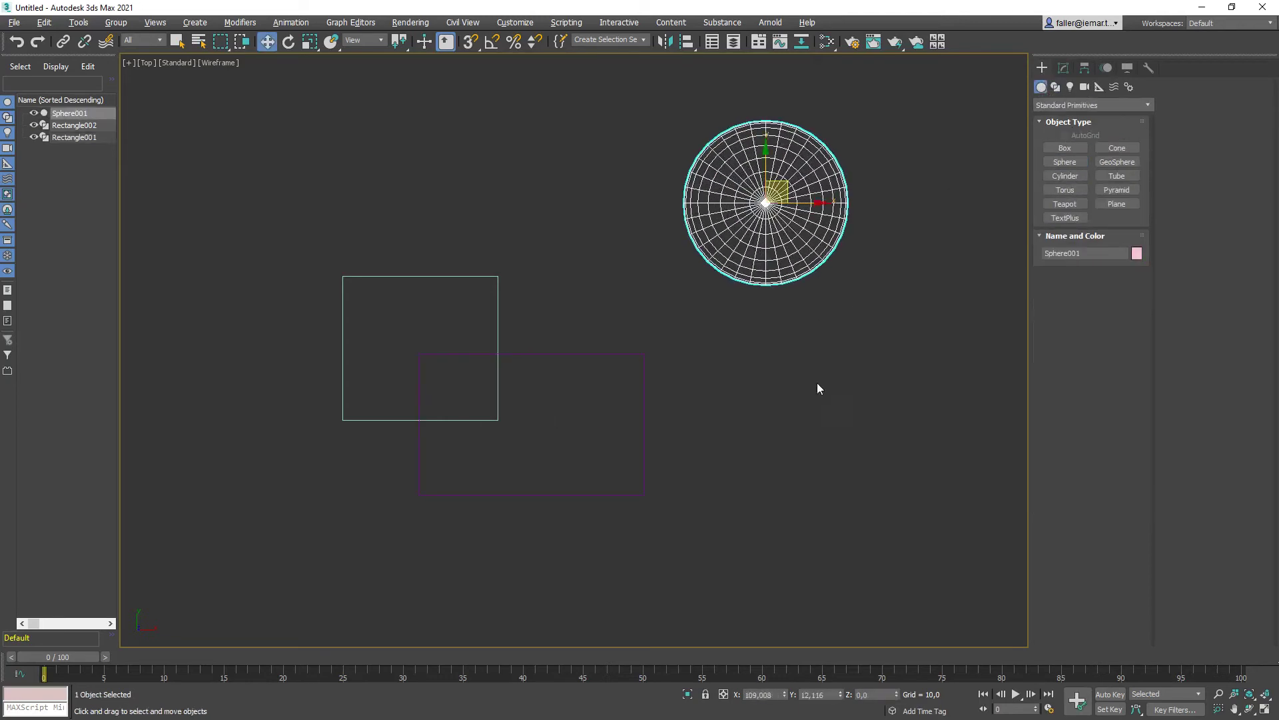
# Select the converted rectangle and attach Rectangle001 to it with Attach Multiple.
pyautogui.moveTo(707, 431); pyautogui.dragTo(605, 449)
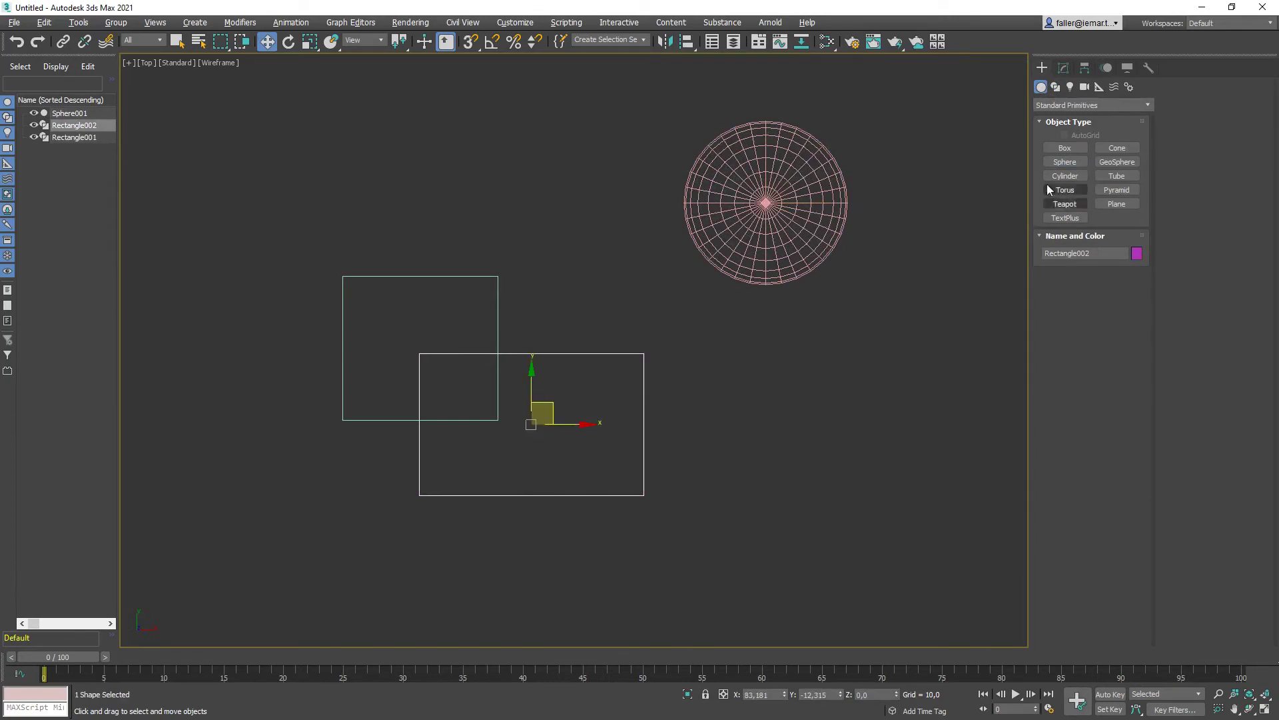
pyautogui.click(1064, 68)
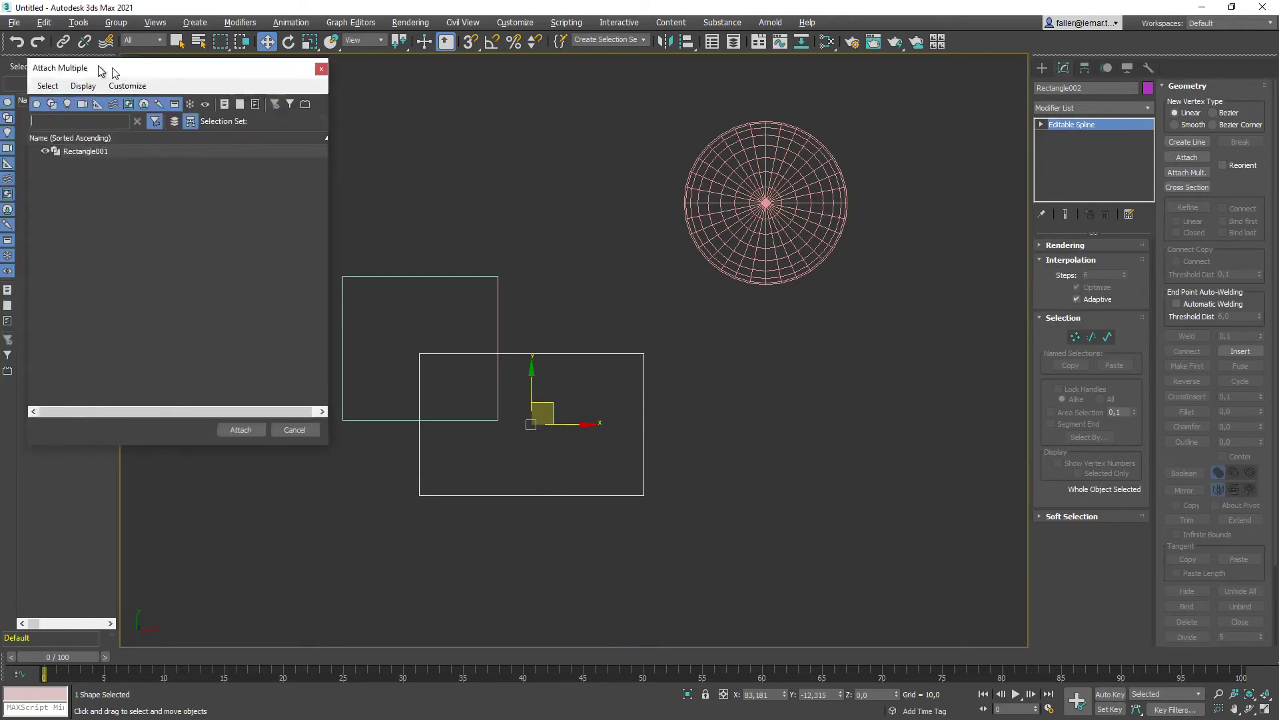
pyautogui.moveTo(101, 67); pyautogui.dragTo(766, 97)
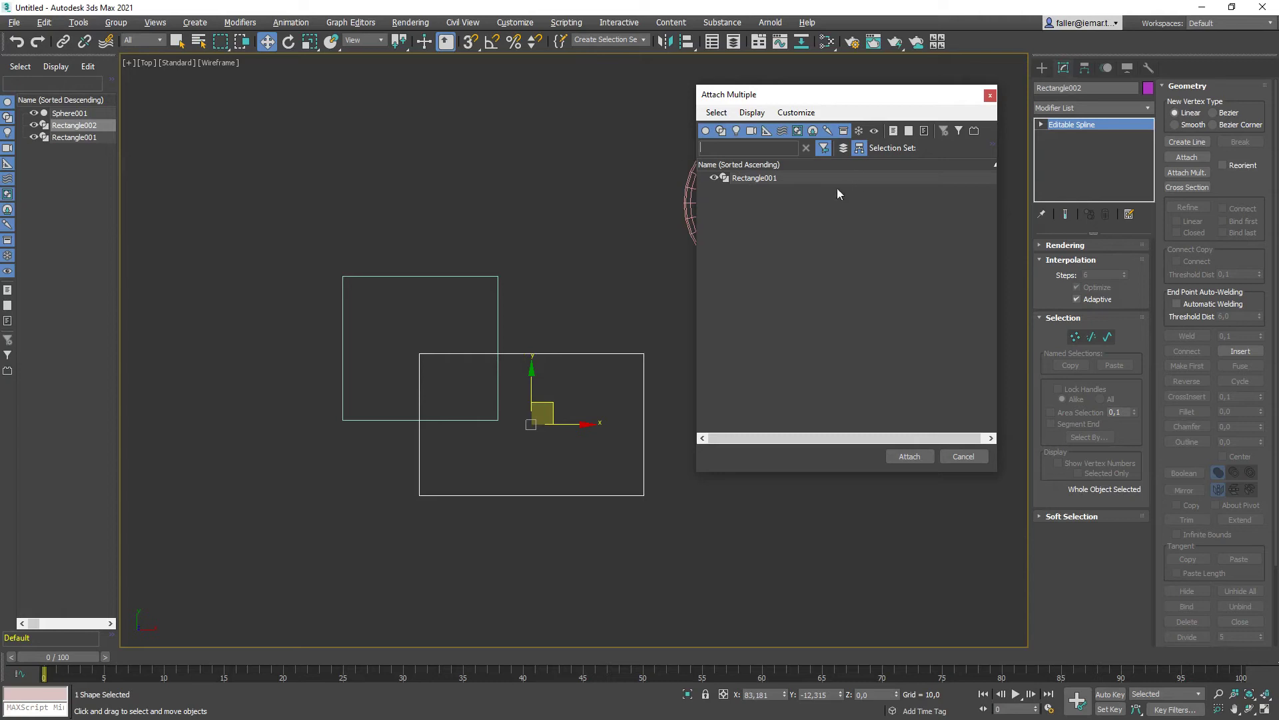
pyautogui.doubleClick(756, 178)
# Delete the sphere and select the combined rectangle spline.
pyautogui.moveTo(881, 205); pyautogui.dragTo(702, 244)
pyautogui.press('Delete')
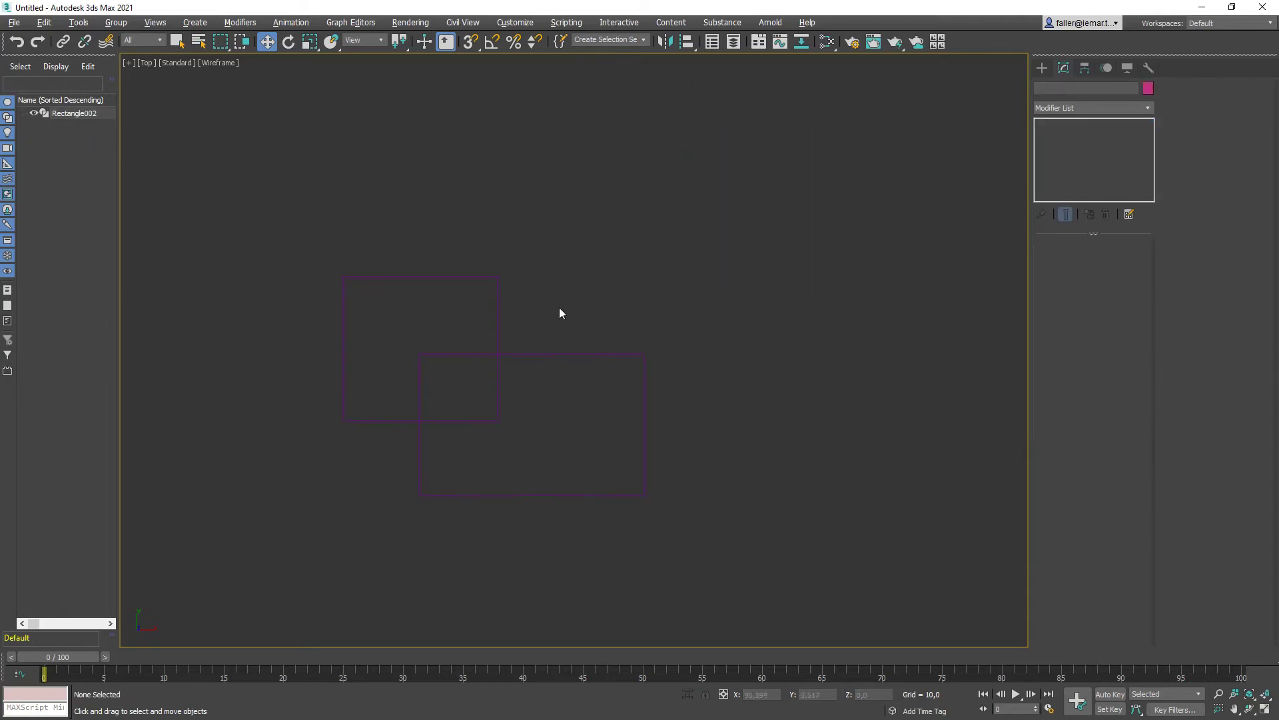
pyautogui.moveTo(552, 358); pyautogui.dragTo(552, 358)
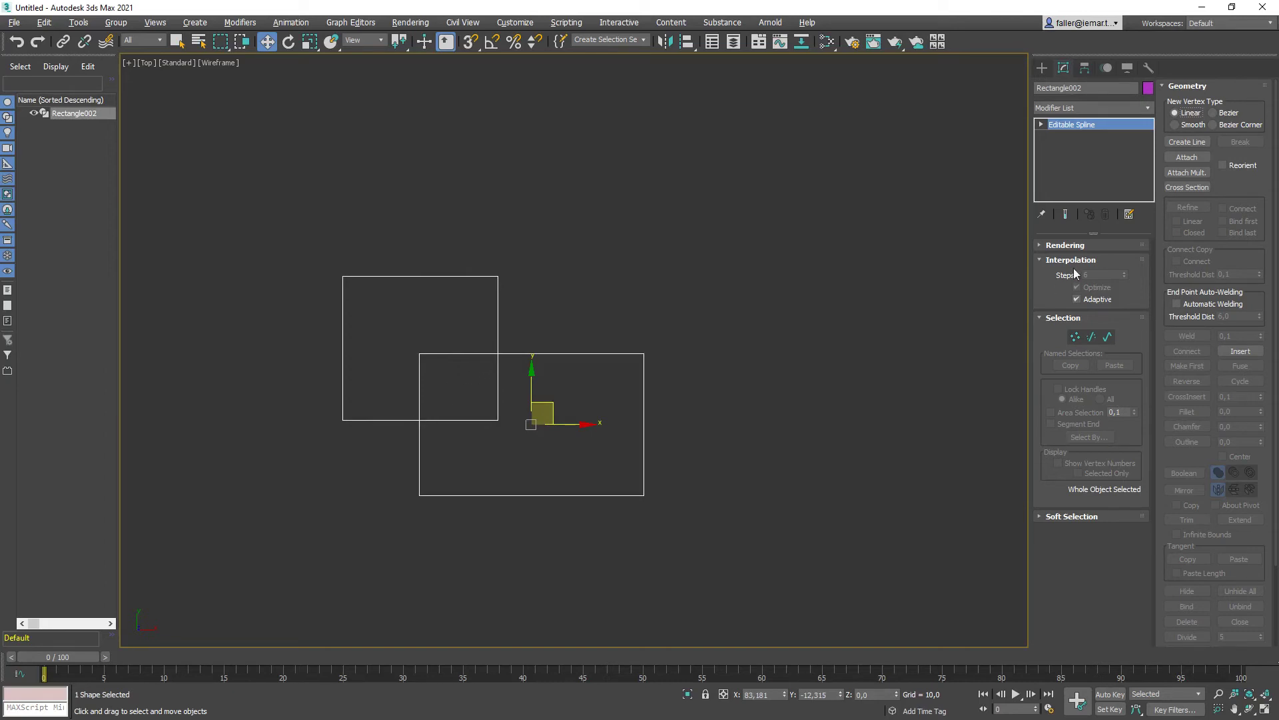
# At Spline level, trim away the segments inside the rectangles' overlap so only the outer stepped outline remains, and end the Trim tool.
pyautogui.click(1076, 337)
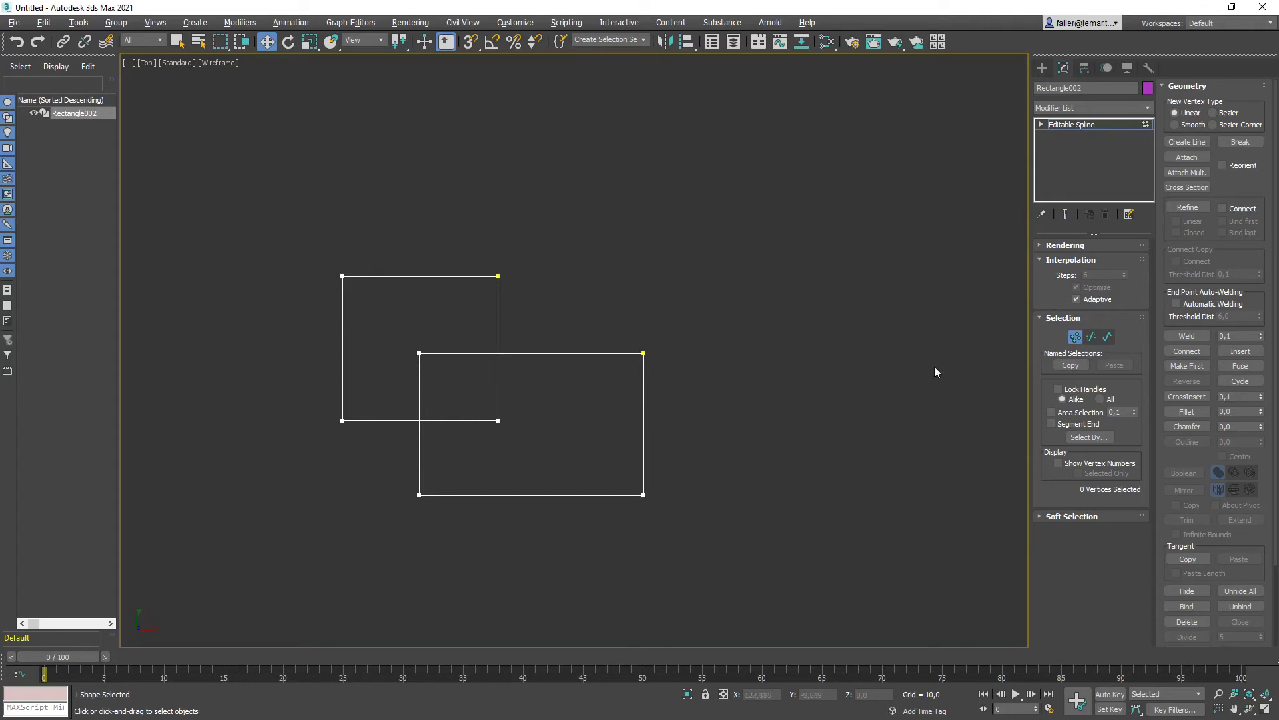
pyautogui.click(1076, 337)
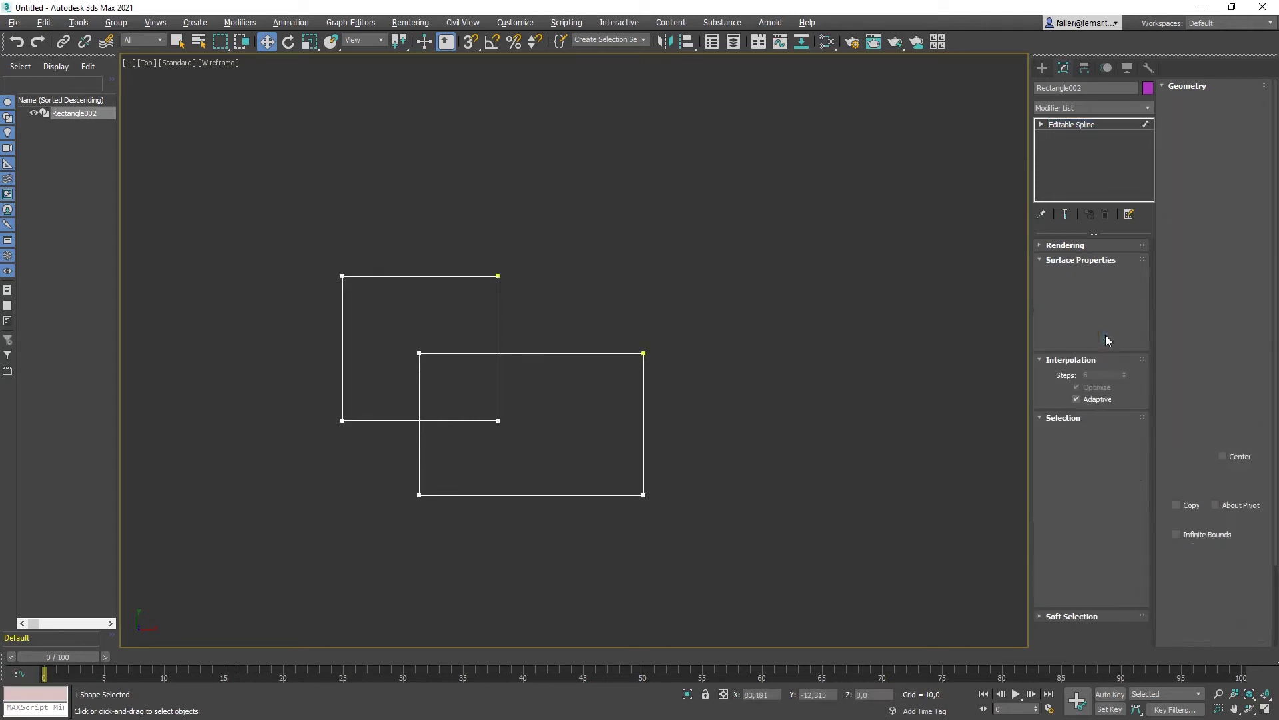
pyautogui.click(1109, 437)
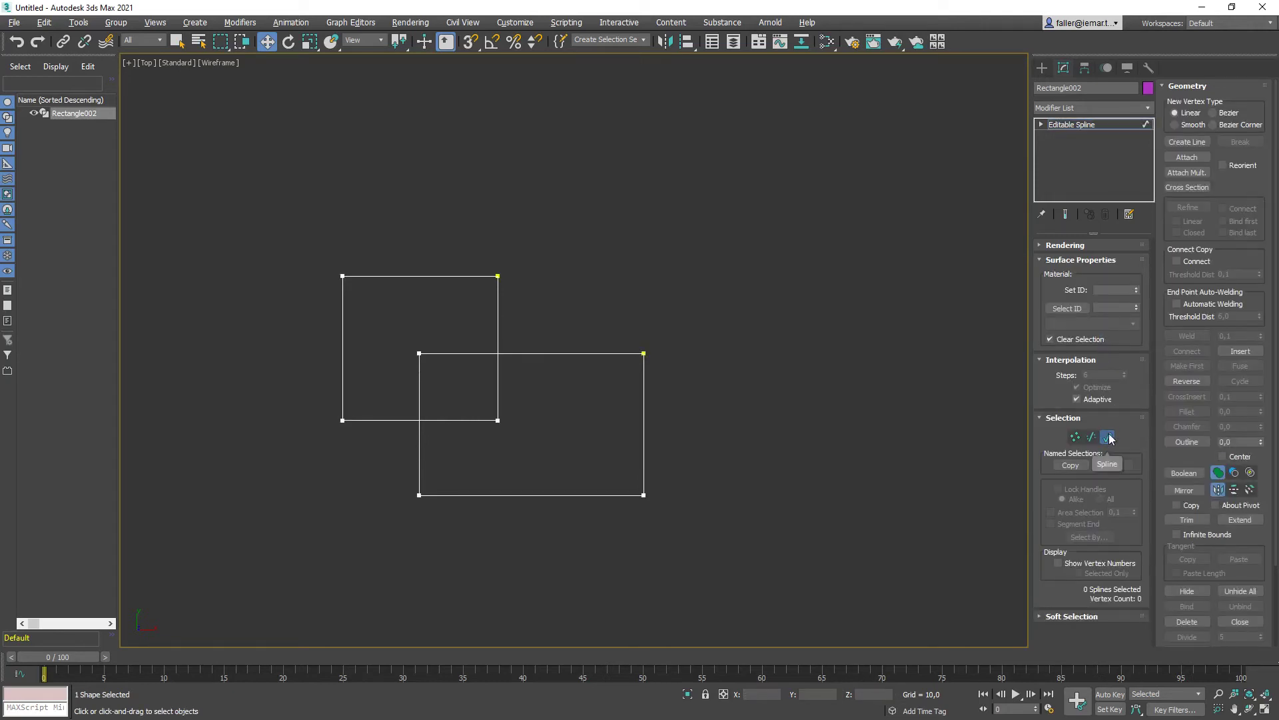
pyautogui.click(1187, 519)
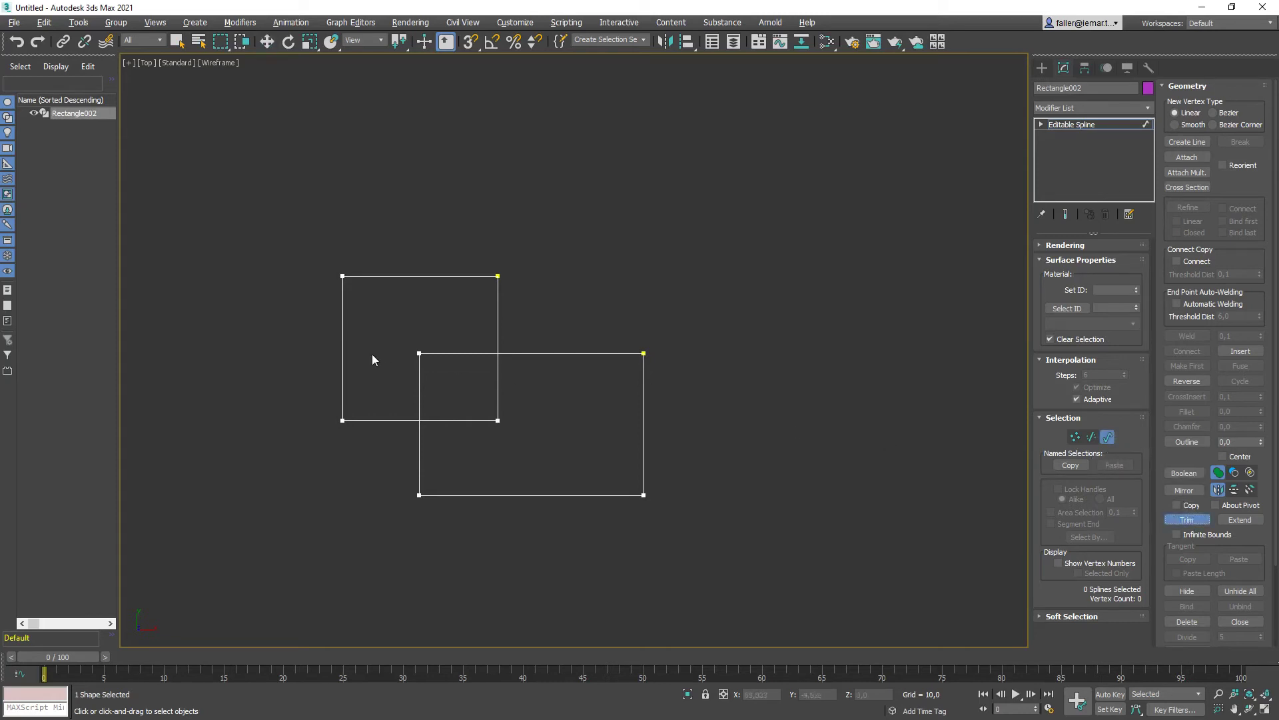
pyautogui.click(473, 353)
pyautogui.click(498, 394)
pyautogui.click(1187, 520)
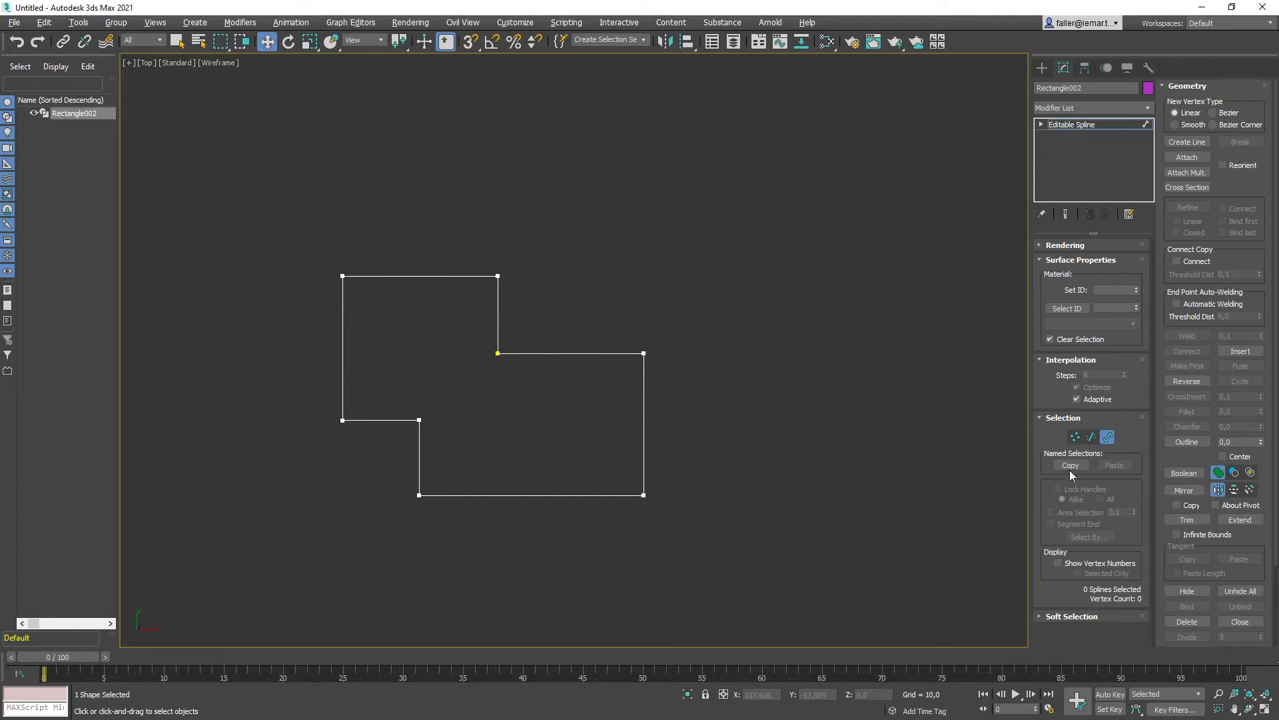
# At Vertex level, select the overlapping vertices at both inner corners of the stepped outline and weld them.
pyautogui.click(1075, 438)
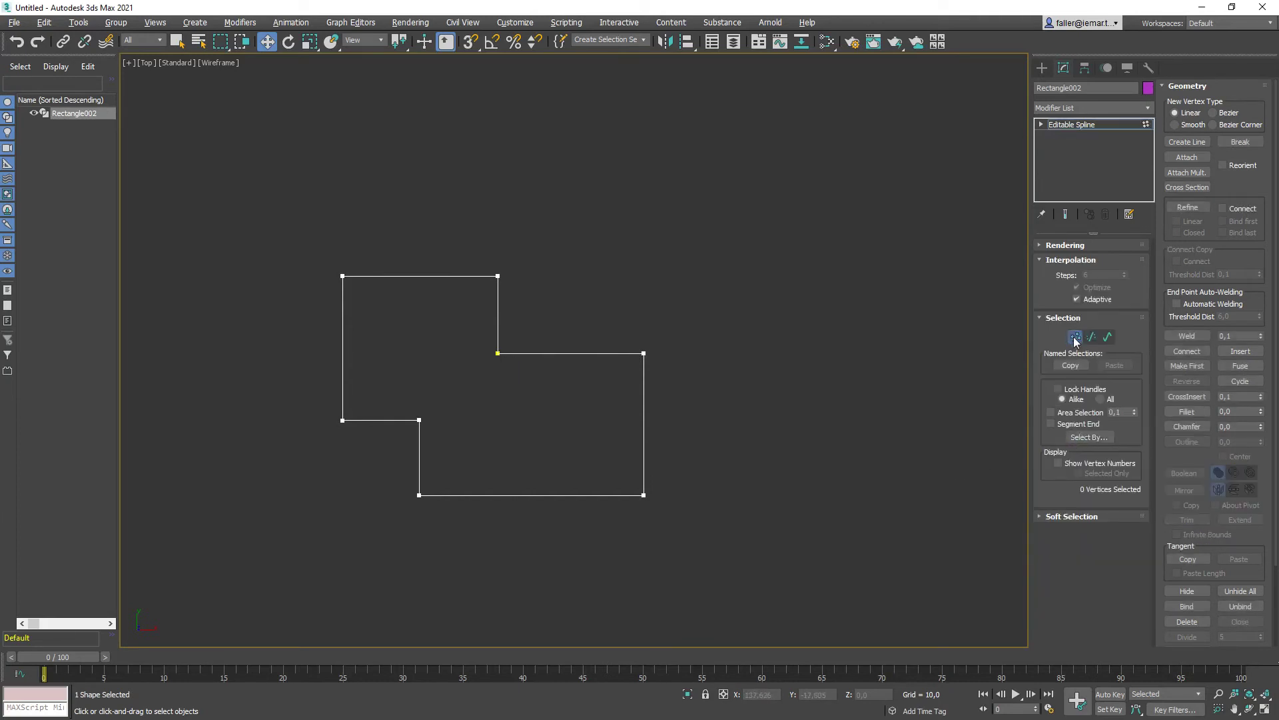
pyautogui.moveTo(469, 369); pyautogui.dragTo(515, 334)
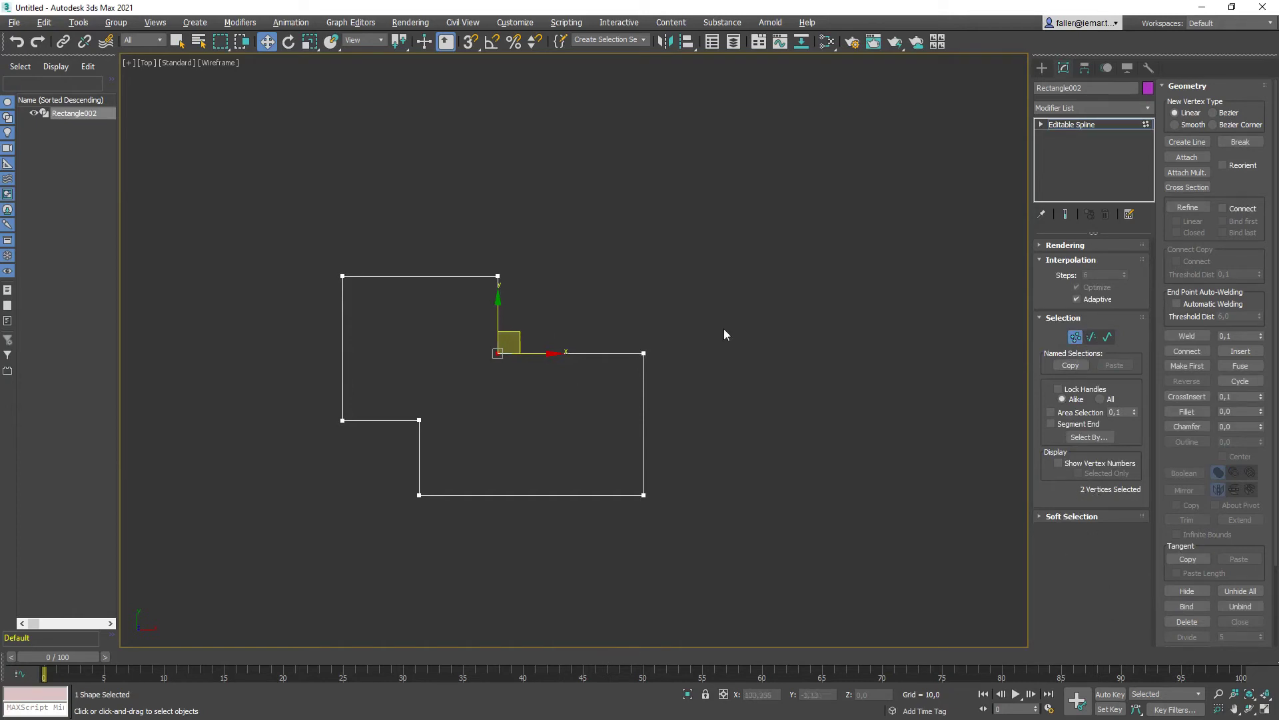
pyautogui.click(493, 413)
pyautogui.moveTo(382, 318); pyautogui.dragTo(515, 433)
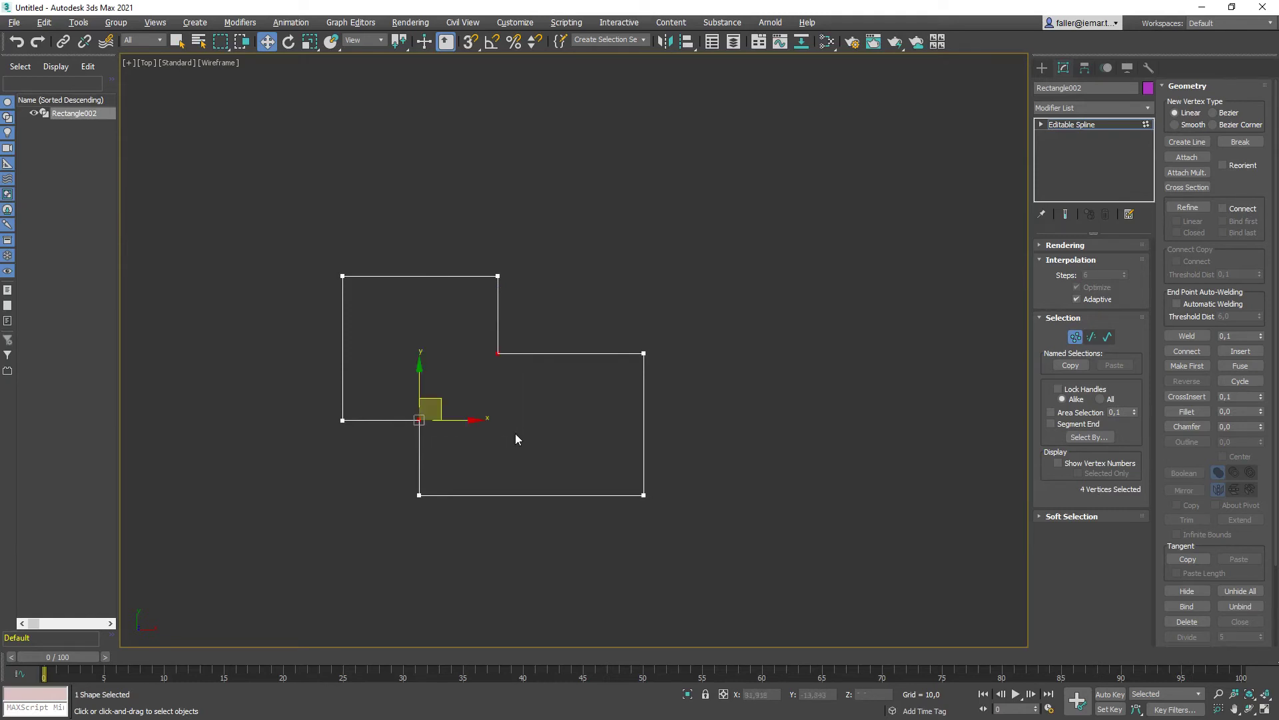
pyautogui.click(501, 355)
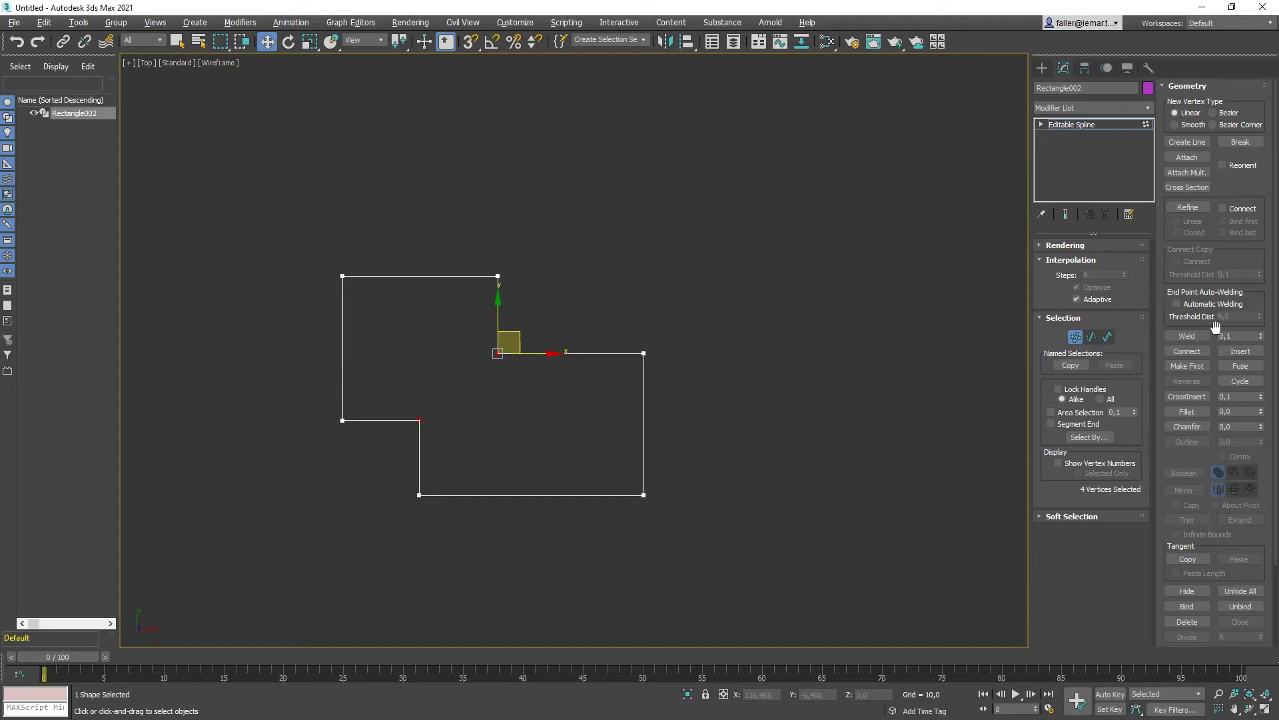
pyautogui.click(1198, 335)
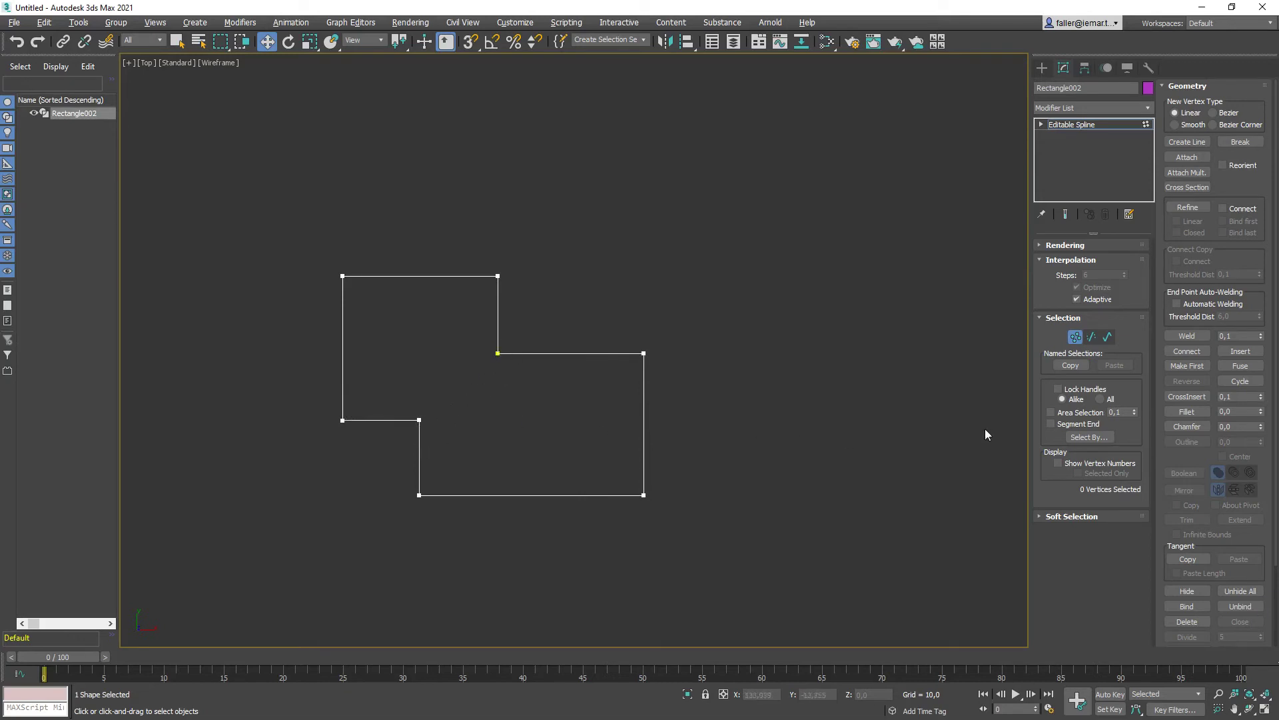
# Select the stepped outline at Spline level to check whether it is one closed spline, and leave sub-object editing.
pyautogui.click(1107, 336)
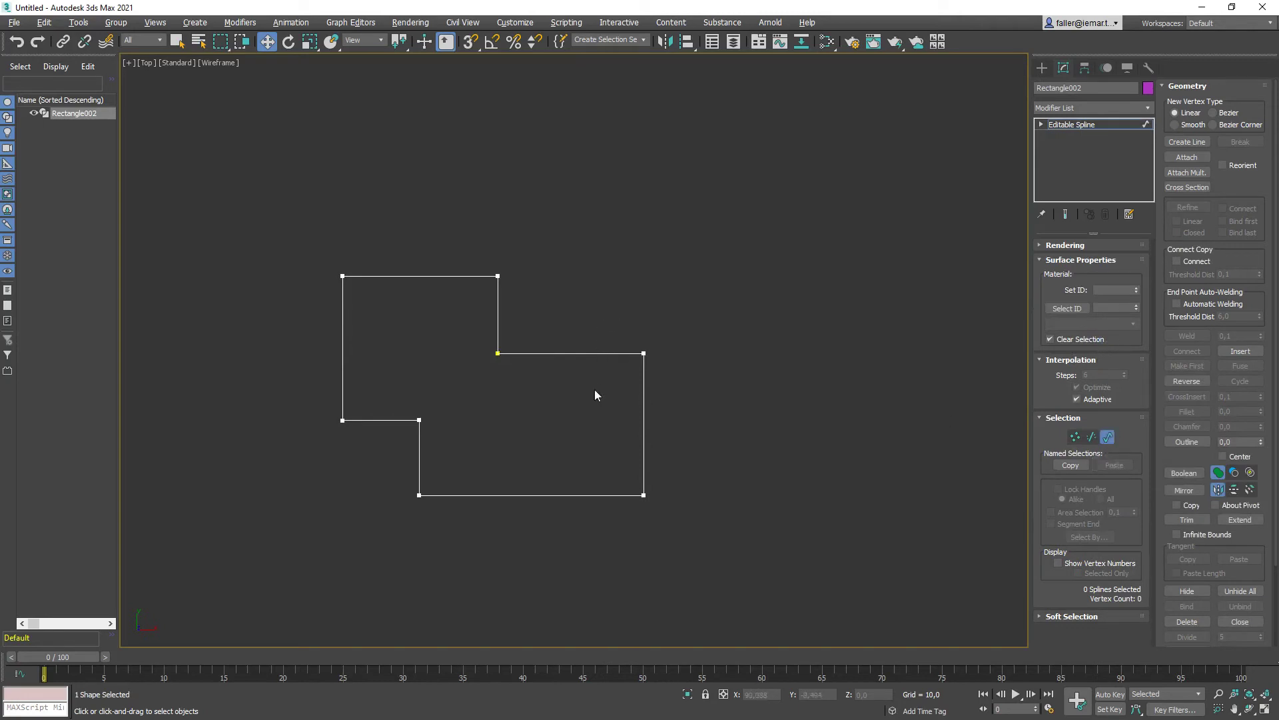
pyautogui.moveTo(590, 315); pyautogui.dragTo(571, 401)
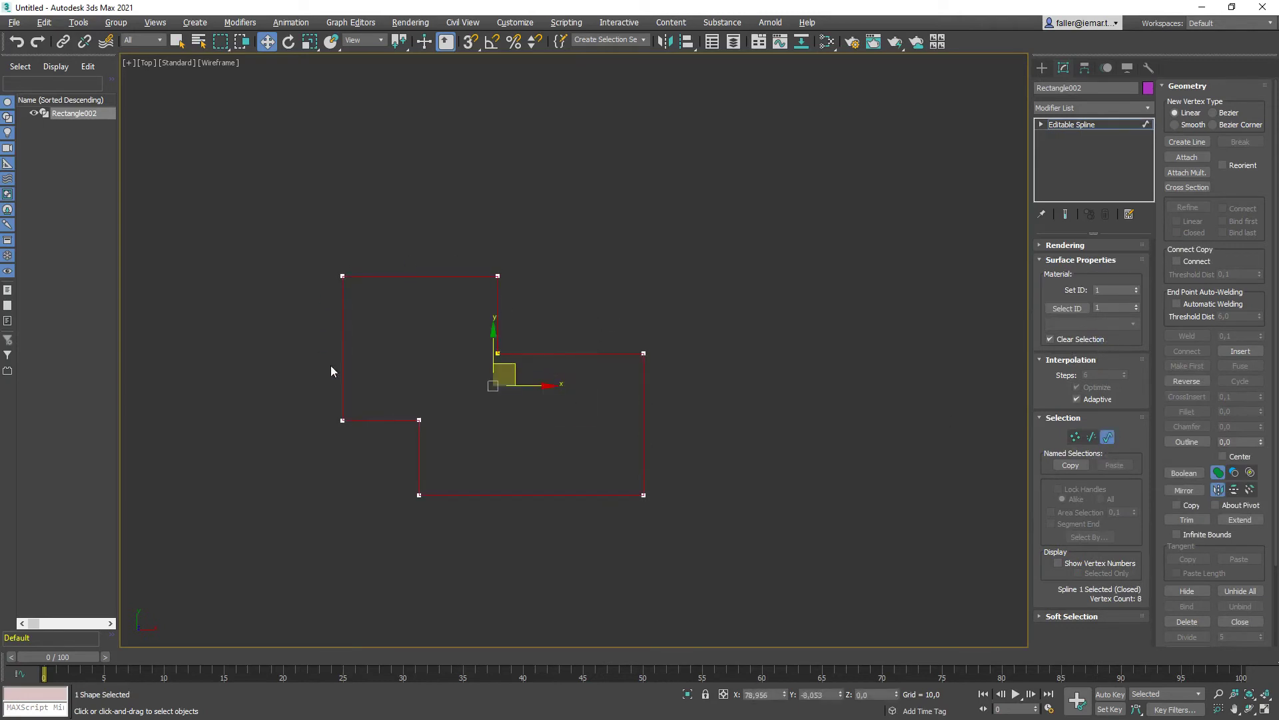
pyautogui.click(589, 414)
pyautogui.moveTo(608, 335); pyautogui.dragTo(597, 371)
pyautogui.click(733, 484)
pyautogui.click(1107, 437)
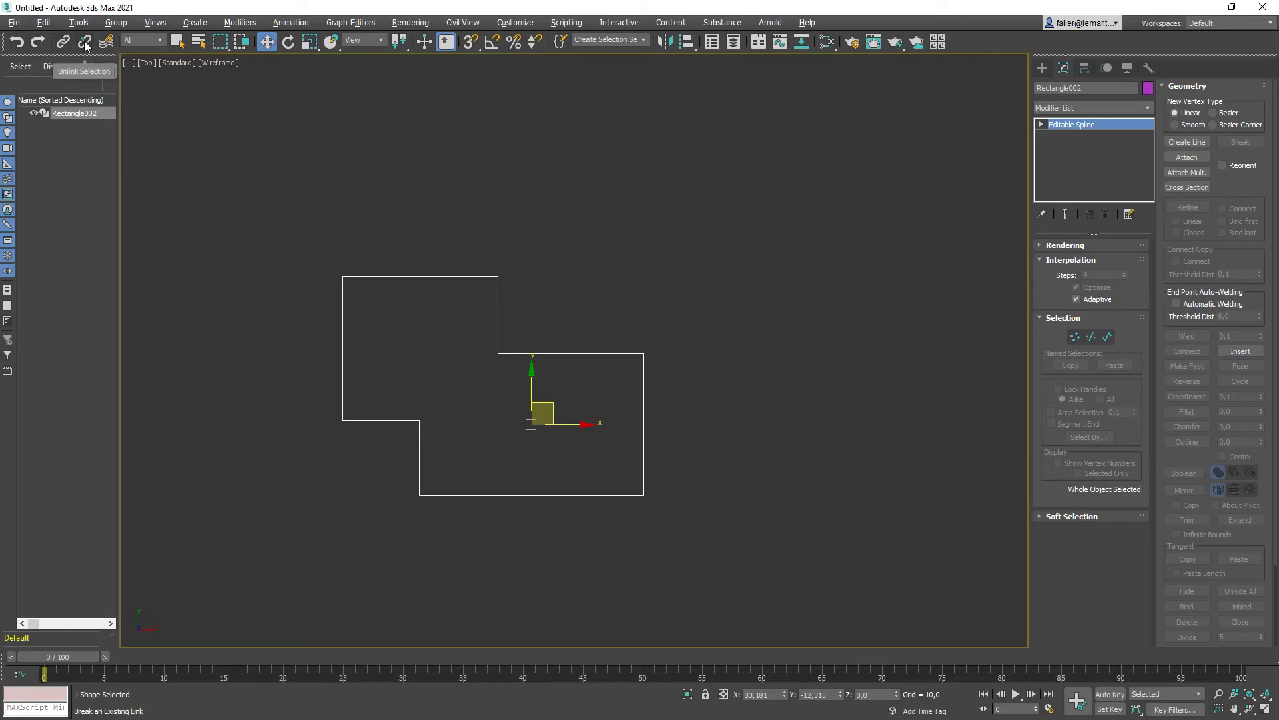
# Create a circle with a radius of about 11.58 in the empty area above and to the right of the stepped outline.
pyautogui.click(1042, 69)
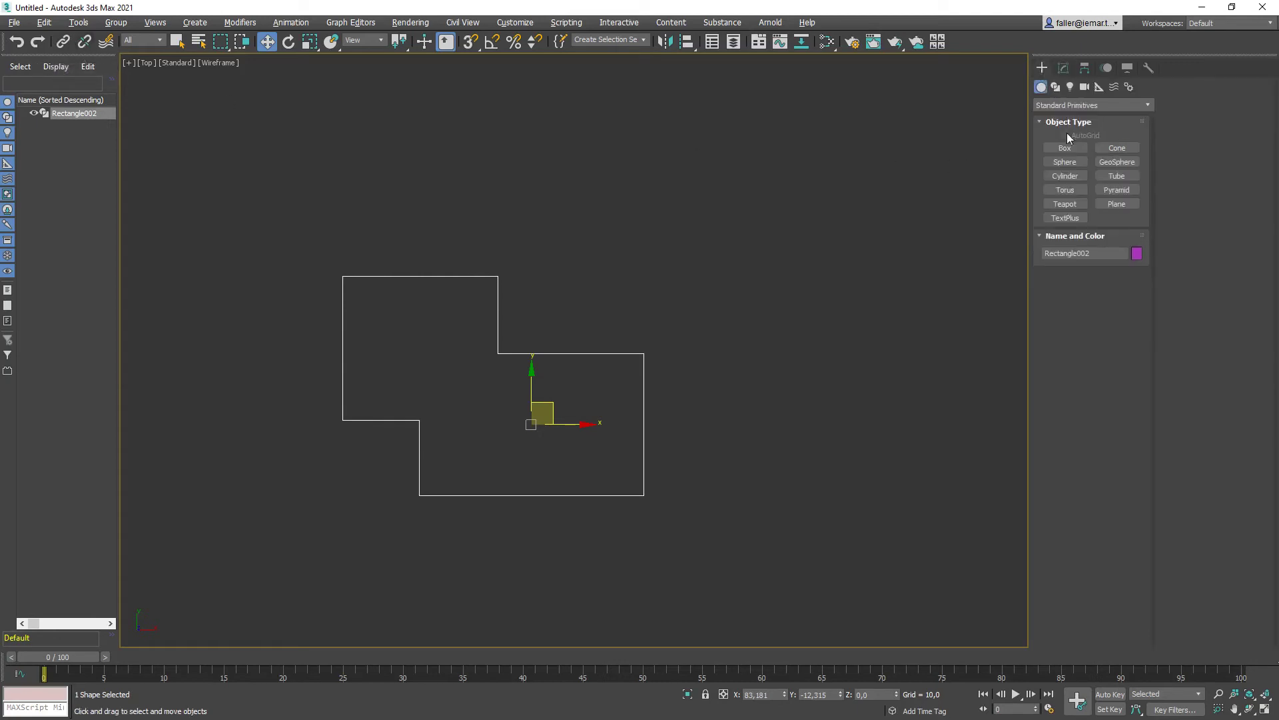
pyautogui.click(1083, 175)
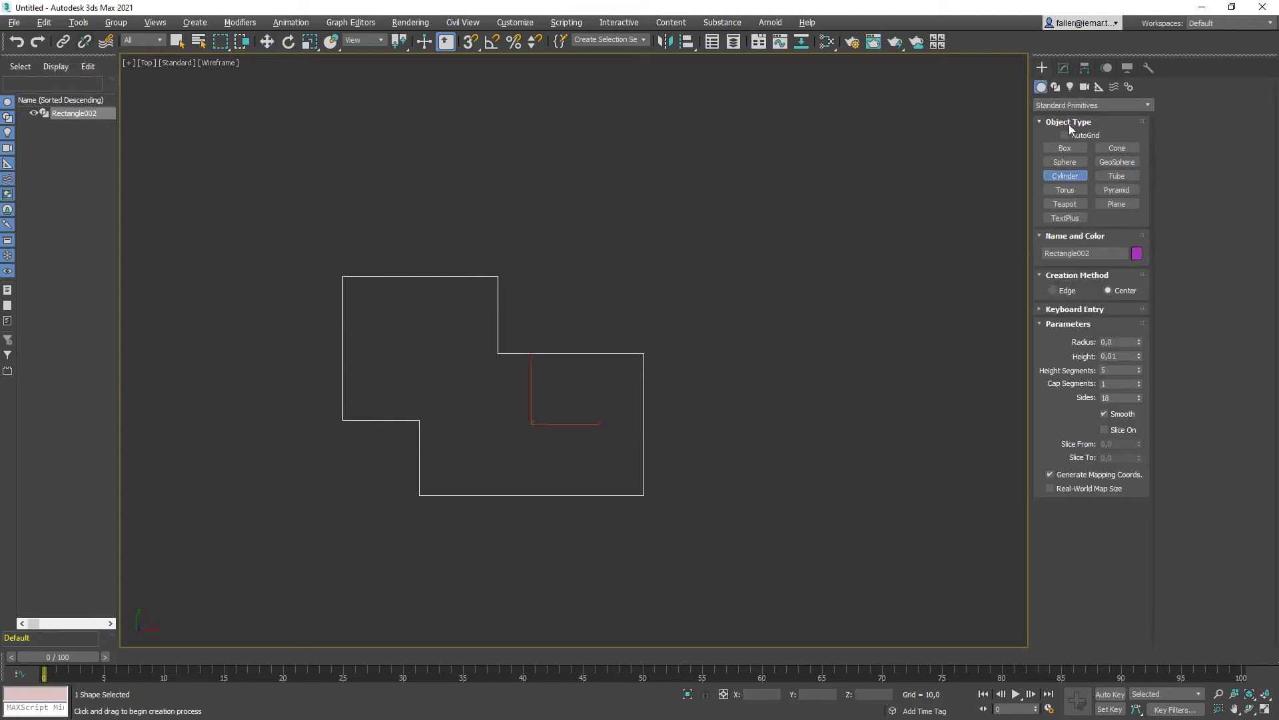
pyautogui.click(1055, 88)
pyautogui.click(1066, 174)
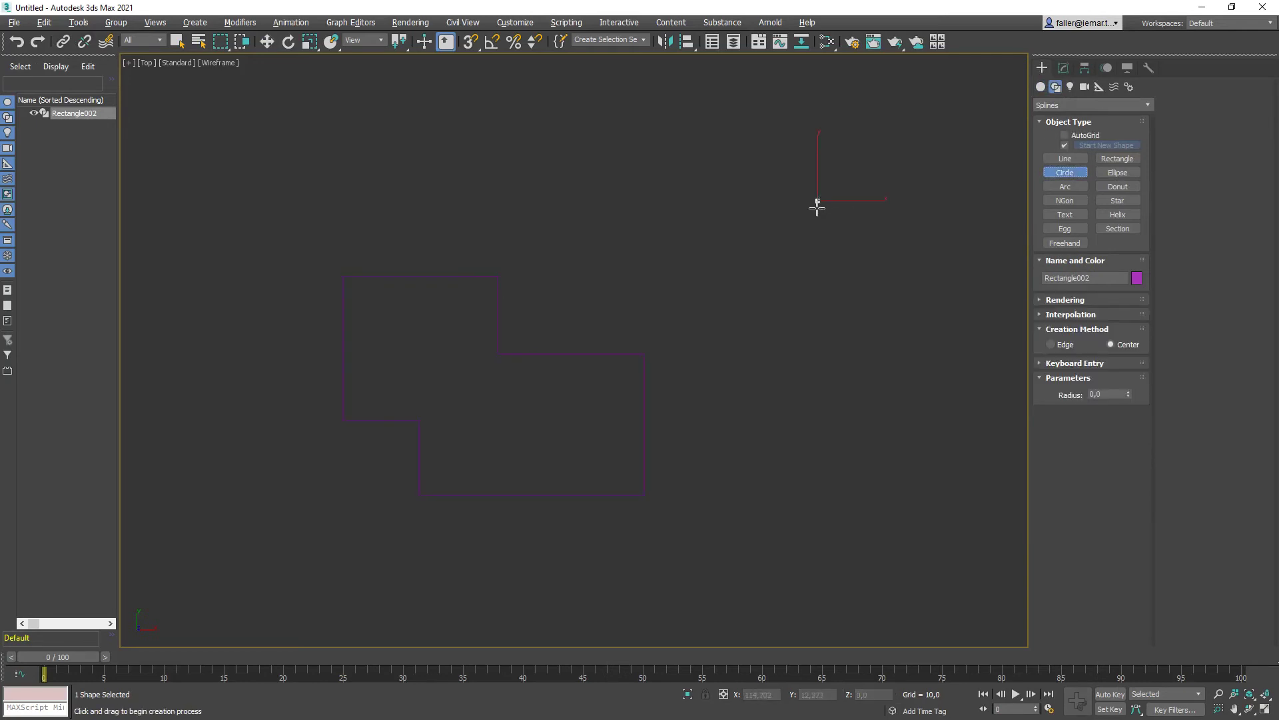
pyautogui.moveTo(818, 198); pyautogui.dragTo(878, 285)
pyautogui.moveTo(843, 275); pyautogui.dragTo(757, 362, button='middle')
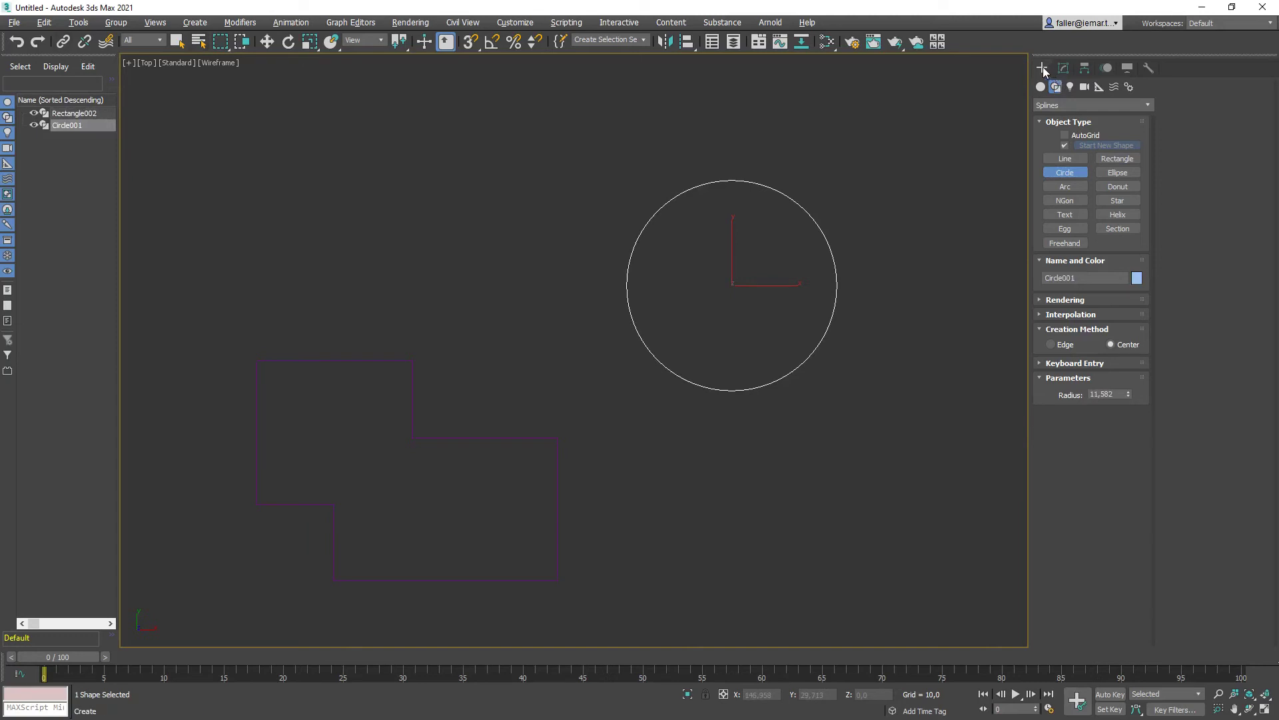
pyautogui.click(1065, 159)
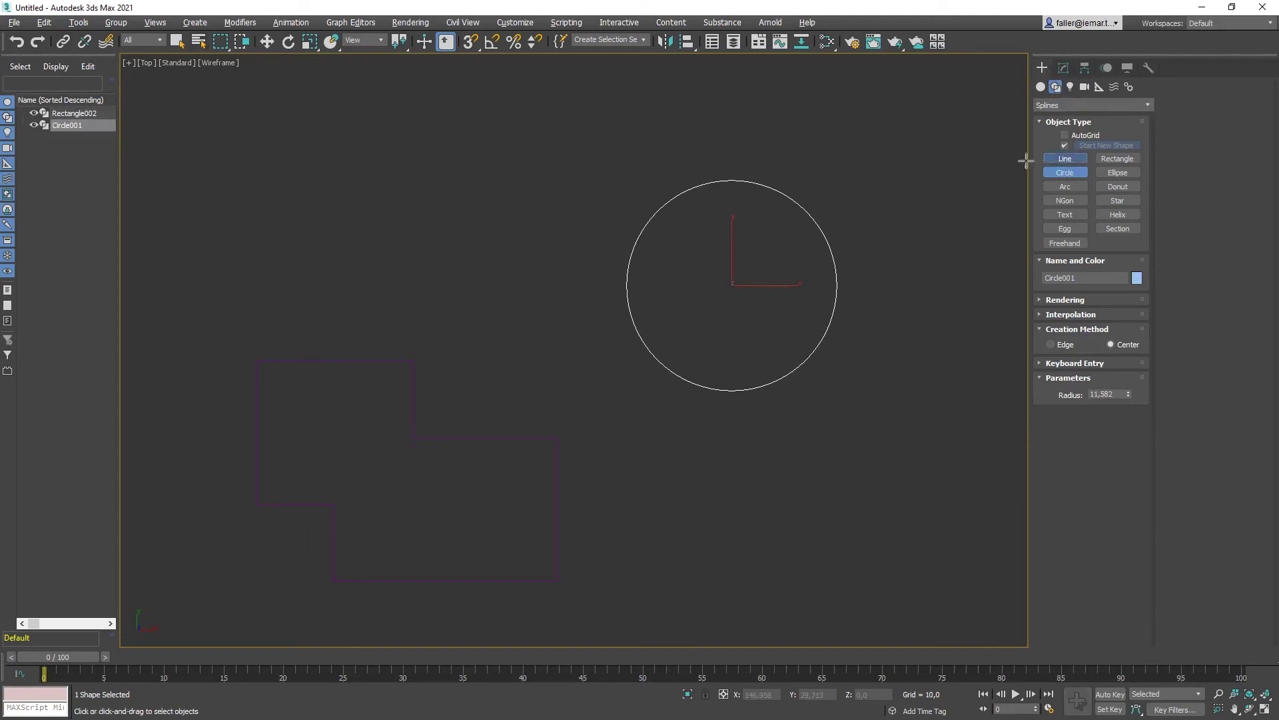
pyautogui.click(625, 151)
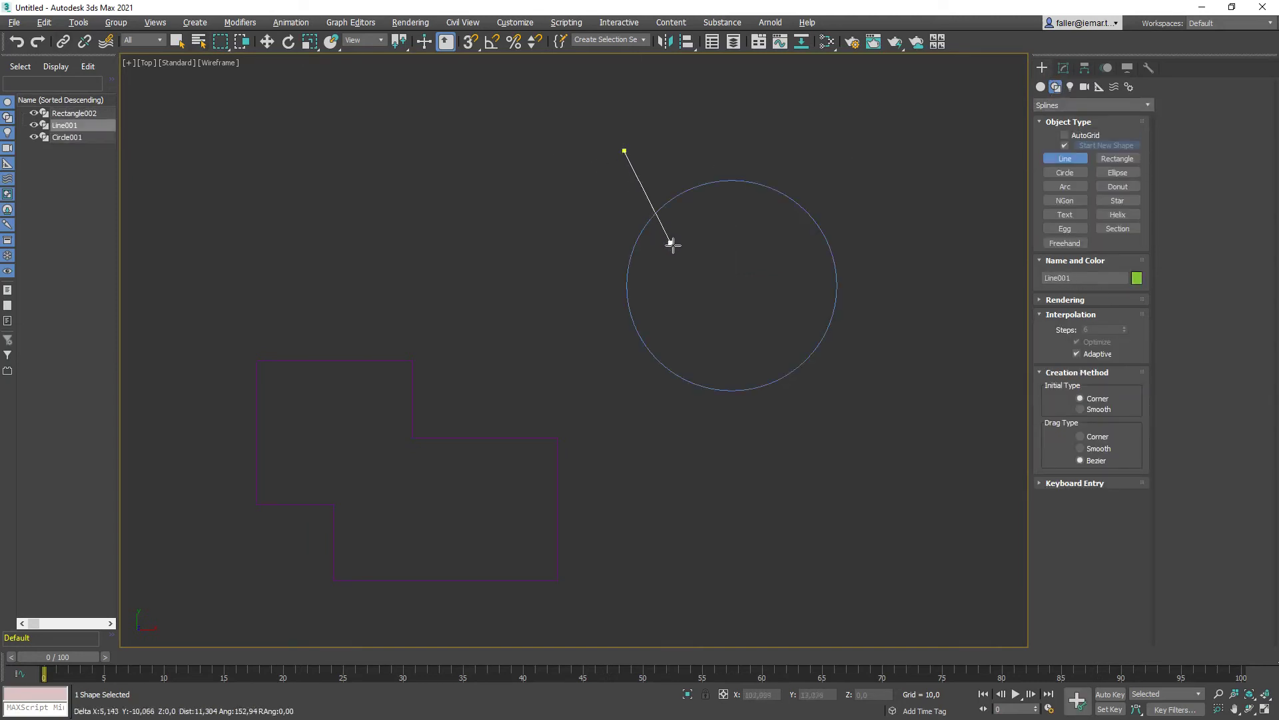
pyautogui.click(718, 330)
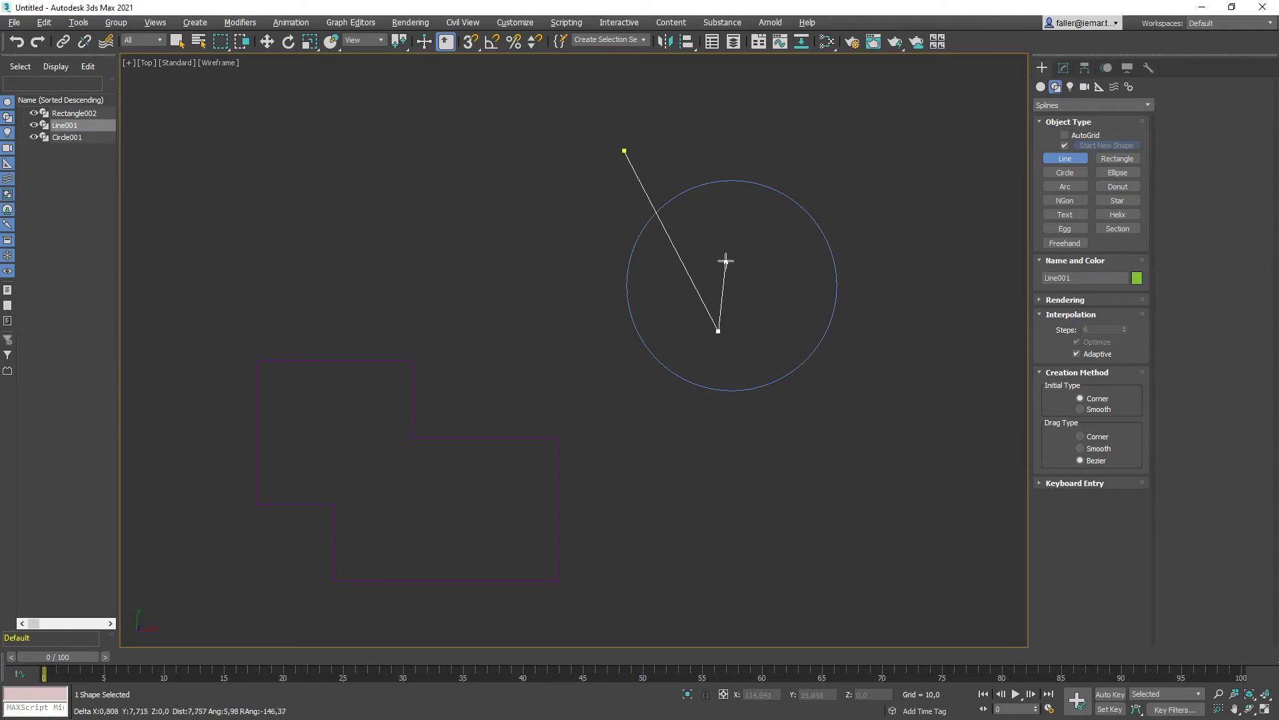
pyautogui.rightClick(725, 222)
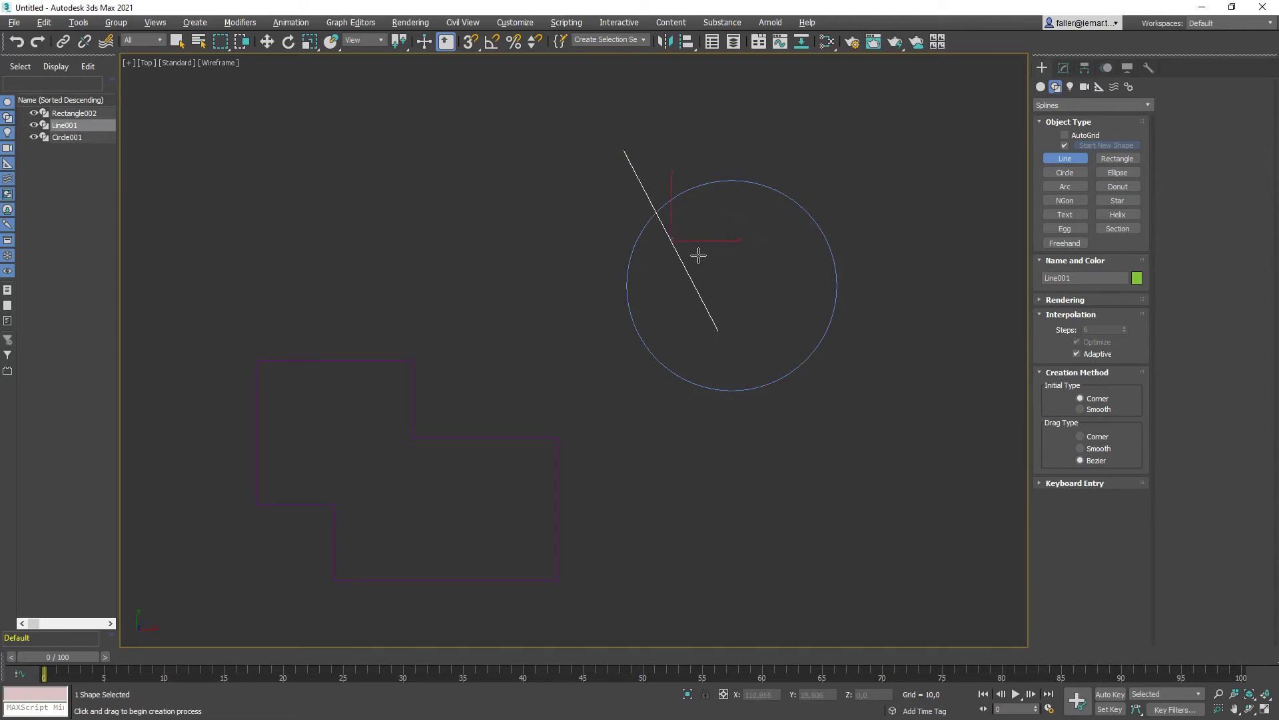
pyautogui.press('Delete')
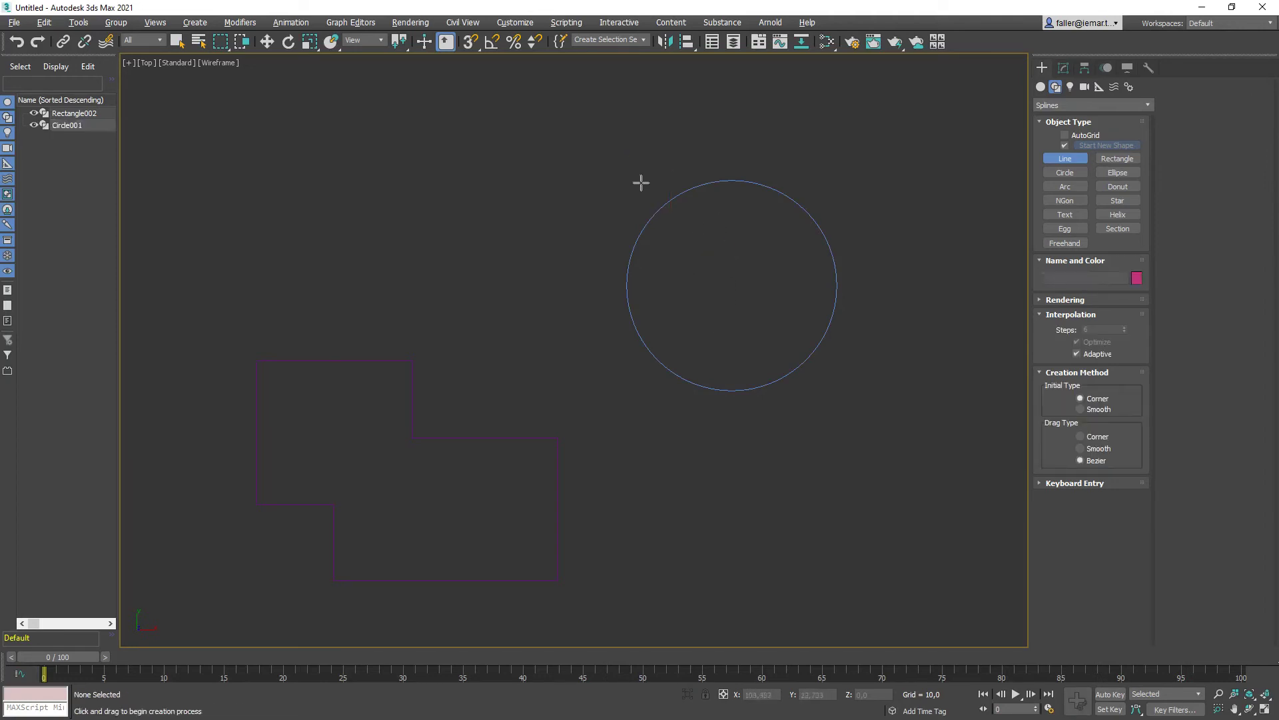
# Draw an open V-shaped line from outside the circle's left side to near its centre and back toward its lower-left arc, ending inside the circle.
pyautogui.click(586, 318)
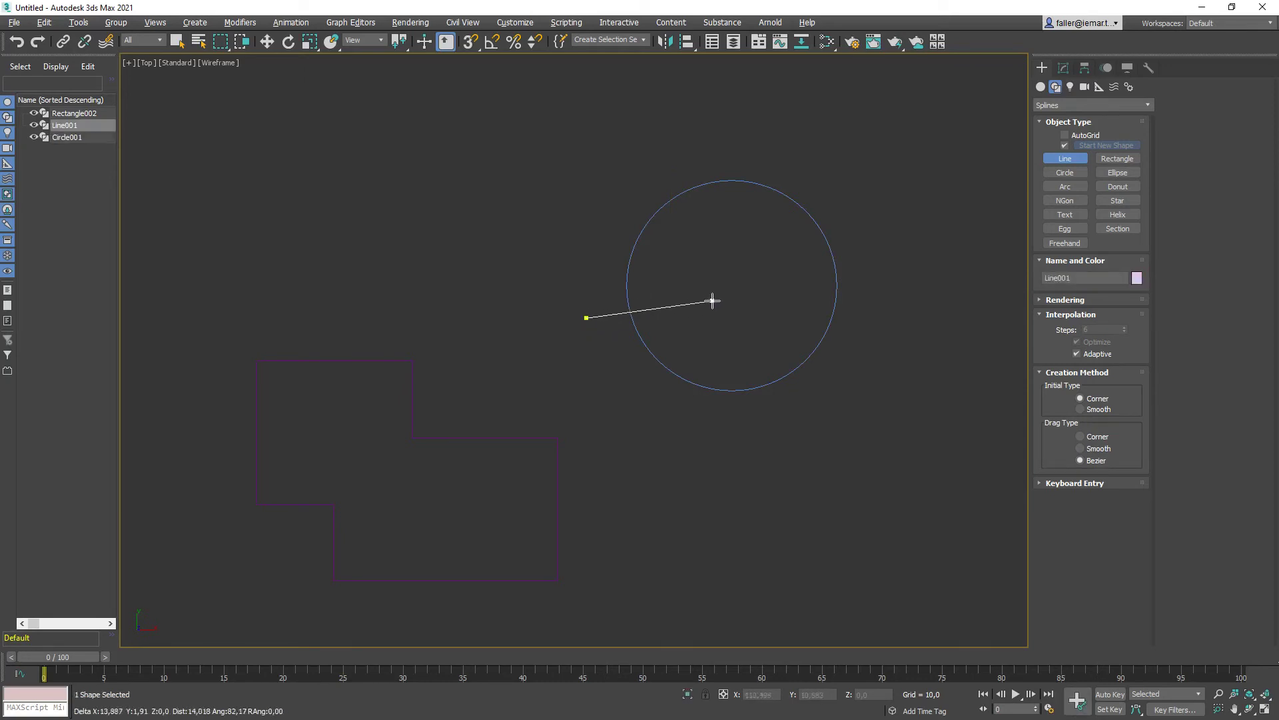
pyautogui.click(746, 291)
pyautogui.click(677, 346)
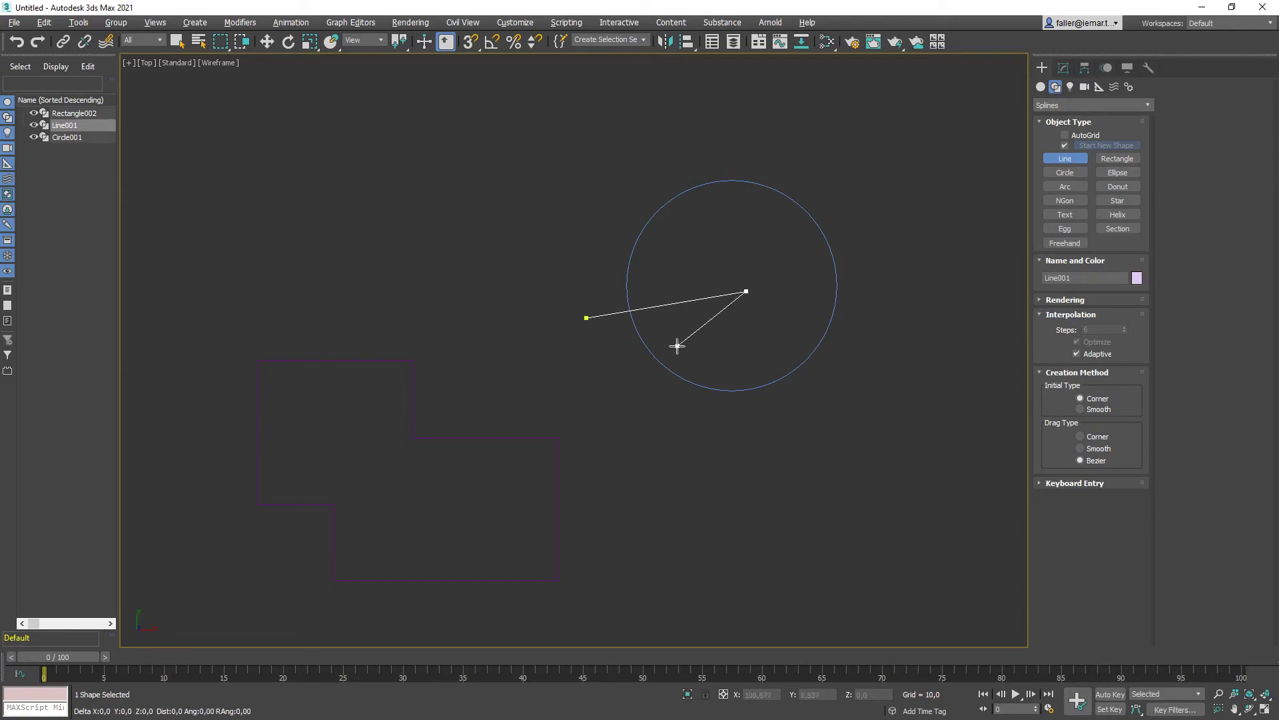
pyautogui.rightClick(758, 380)
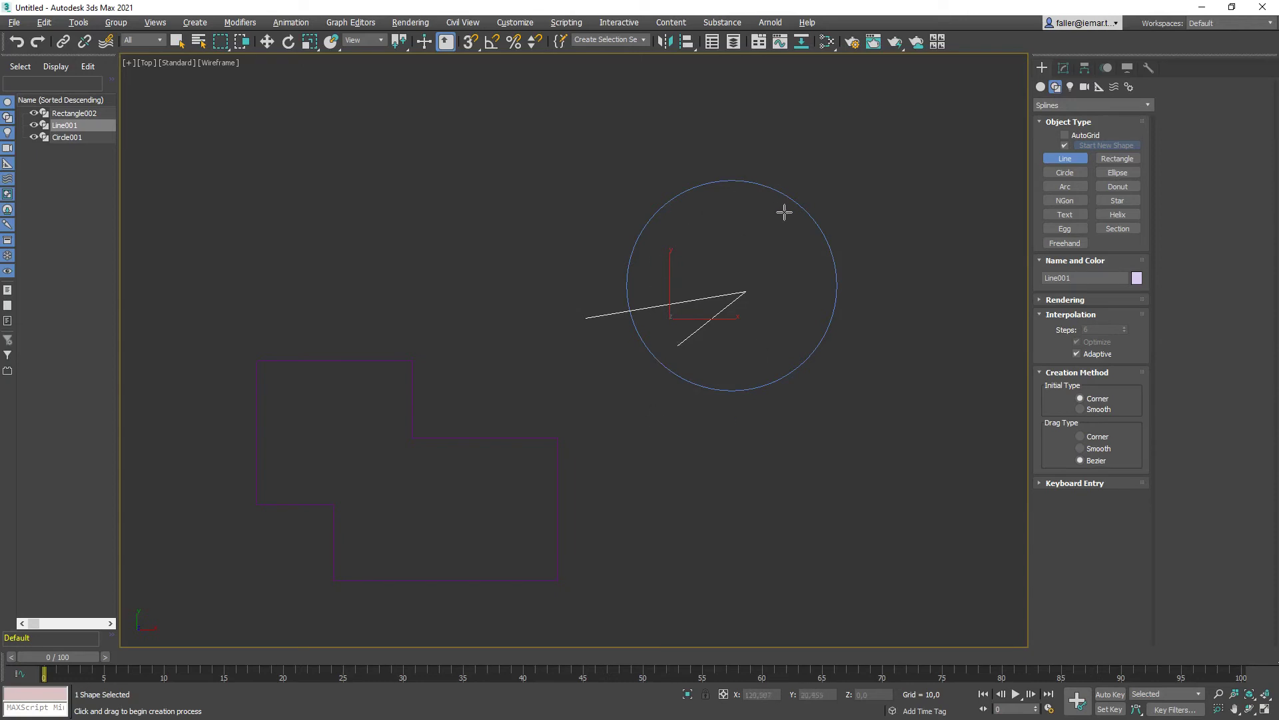
pyautogui.rightClick(860, 192)
pyautogui.click(661, 422)
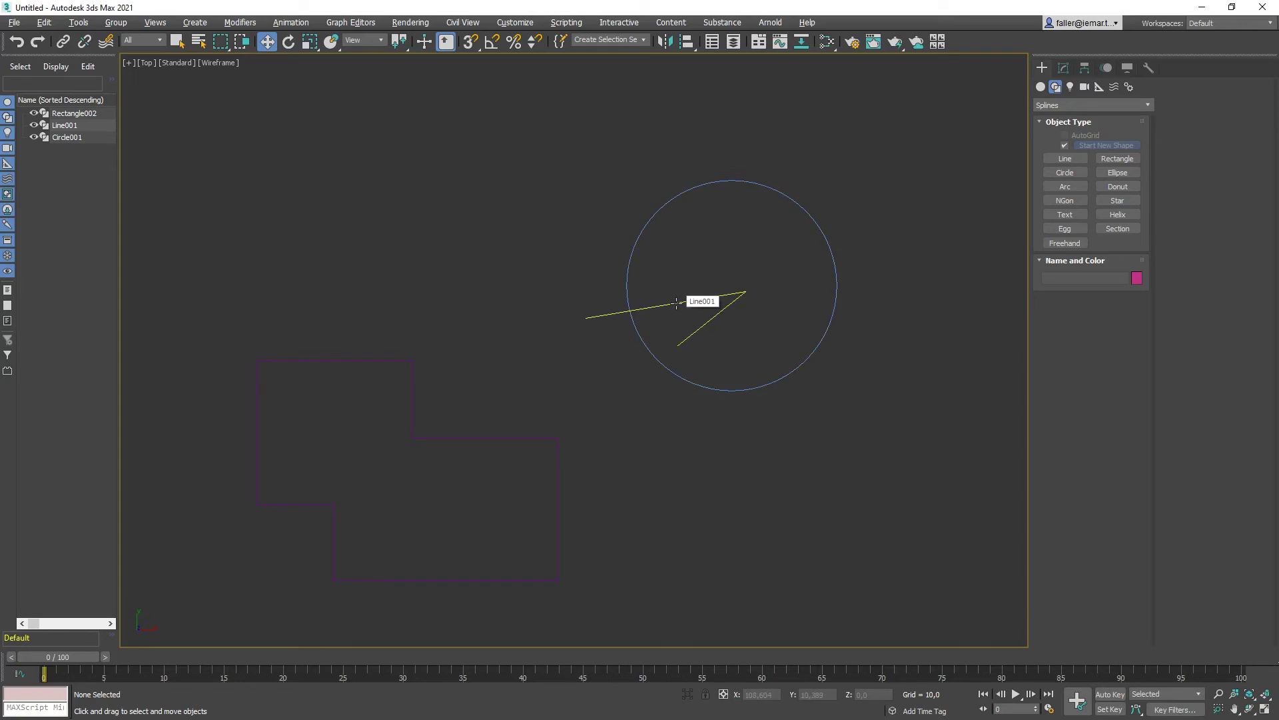
# Select the V-shaped line and attach the circle to it.
pyautogui.click(633, 255)
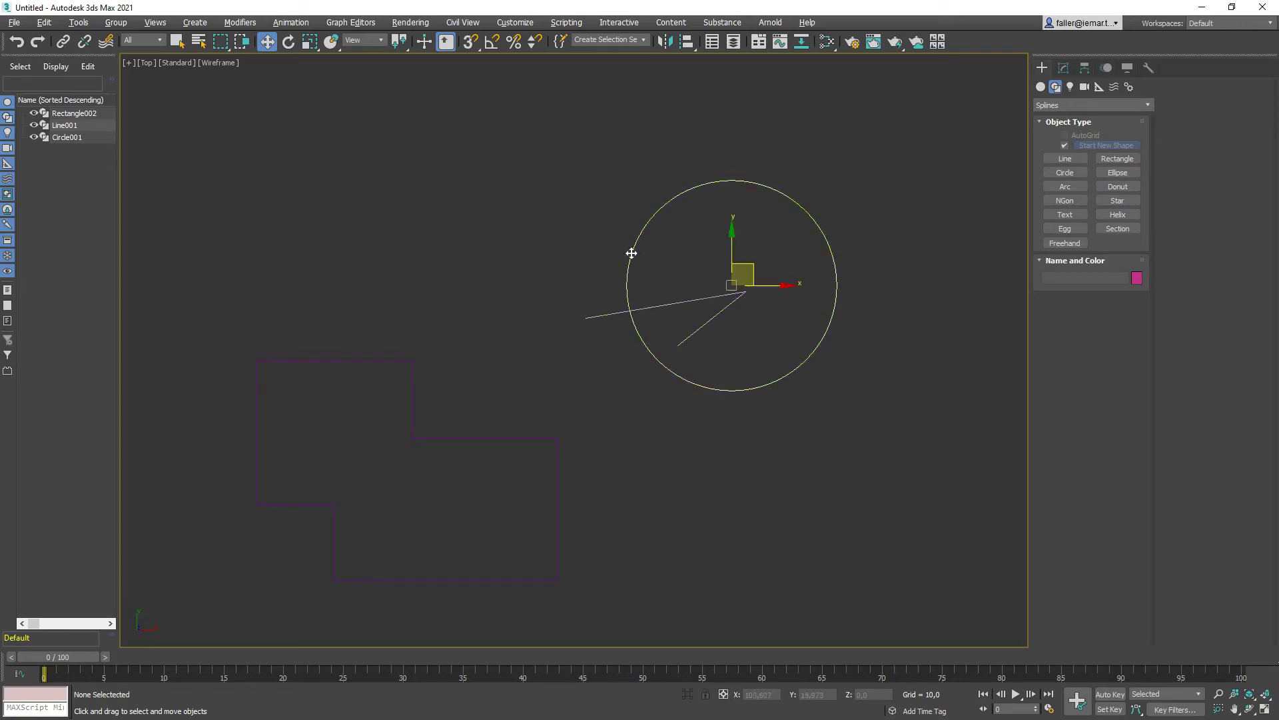
pyautogui.click(1064, 68)
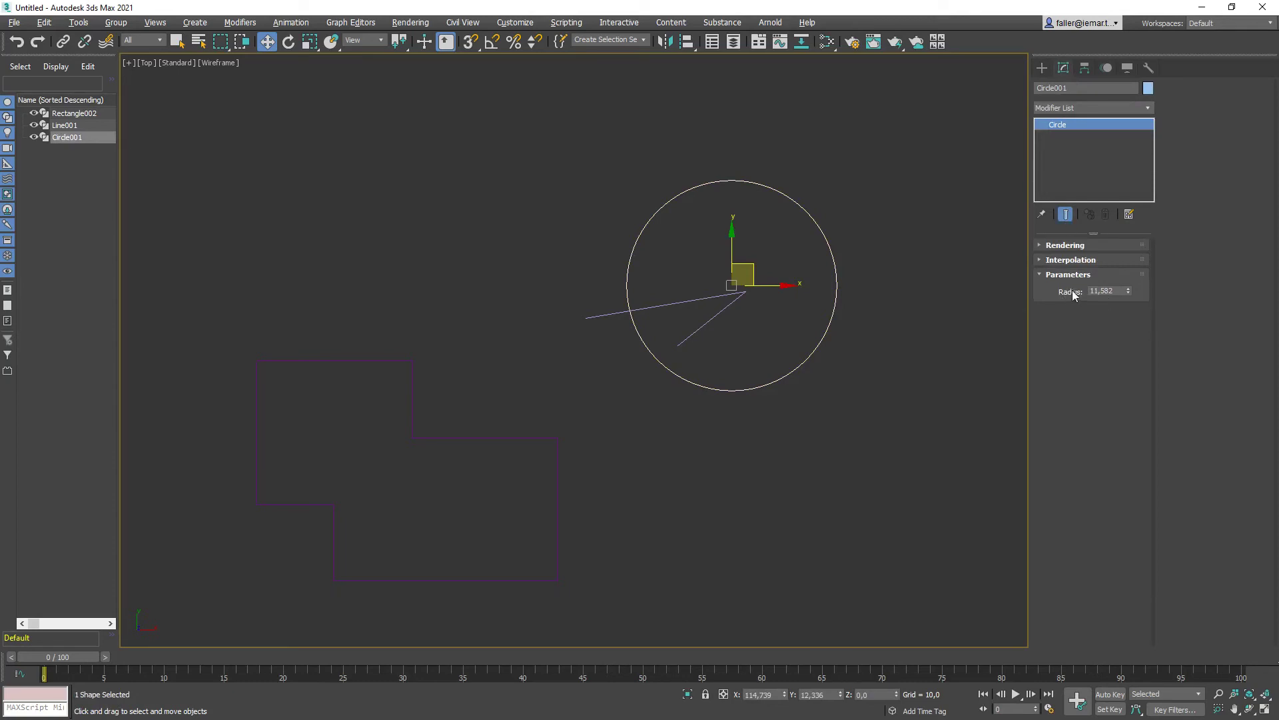
pyautogui.click(680, 308)
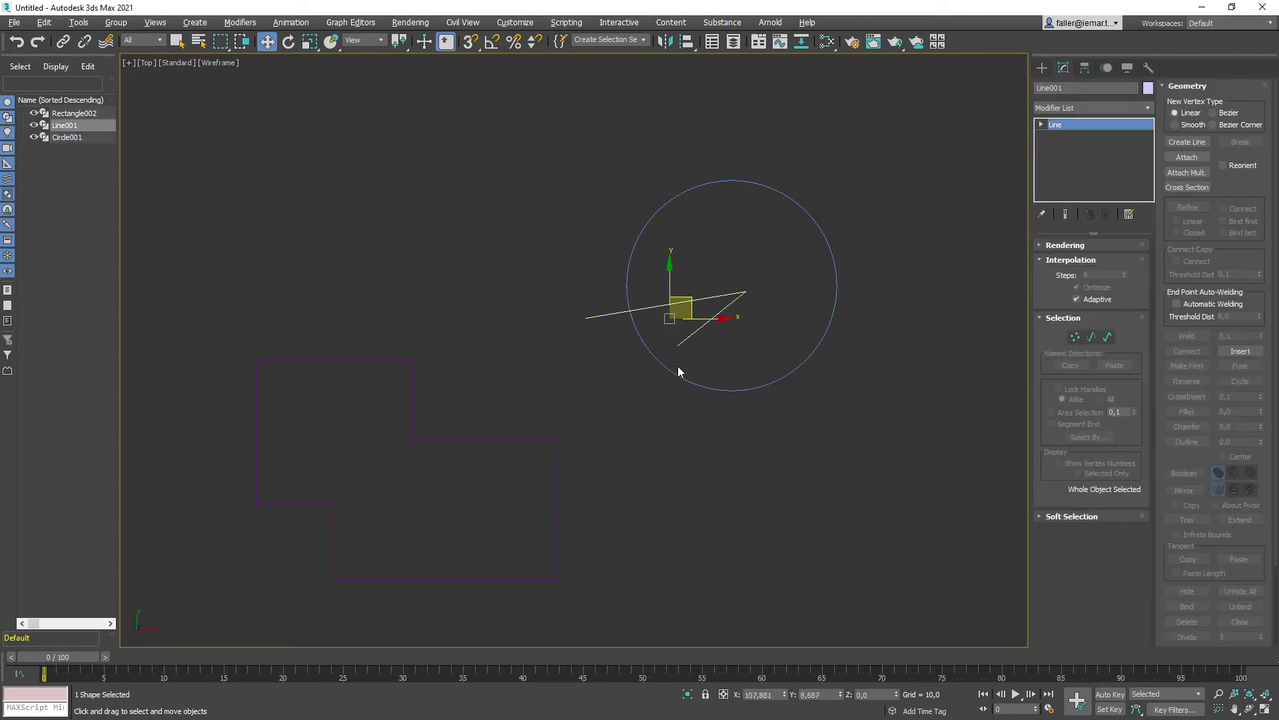
pyautogui.click(1187, 158)
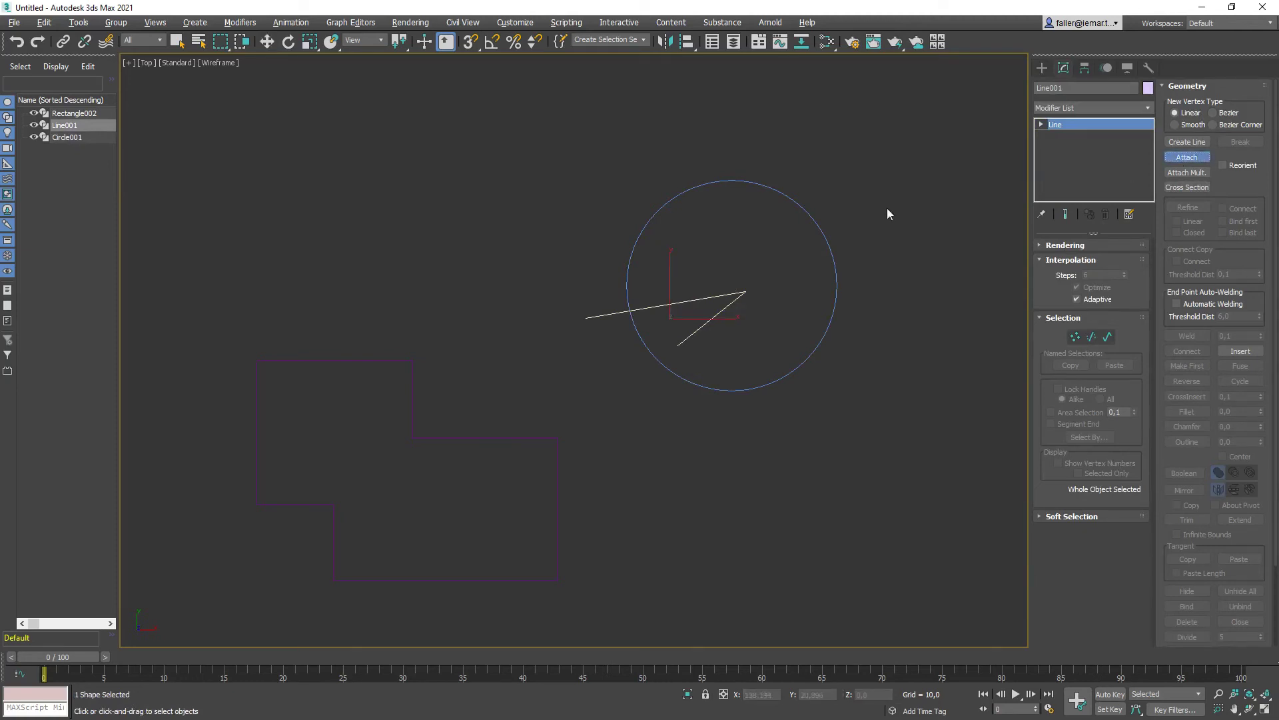
pyautogui.click(760, 187)
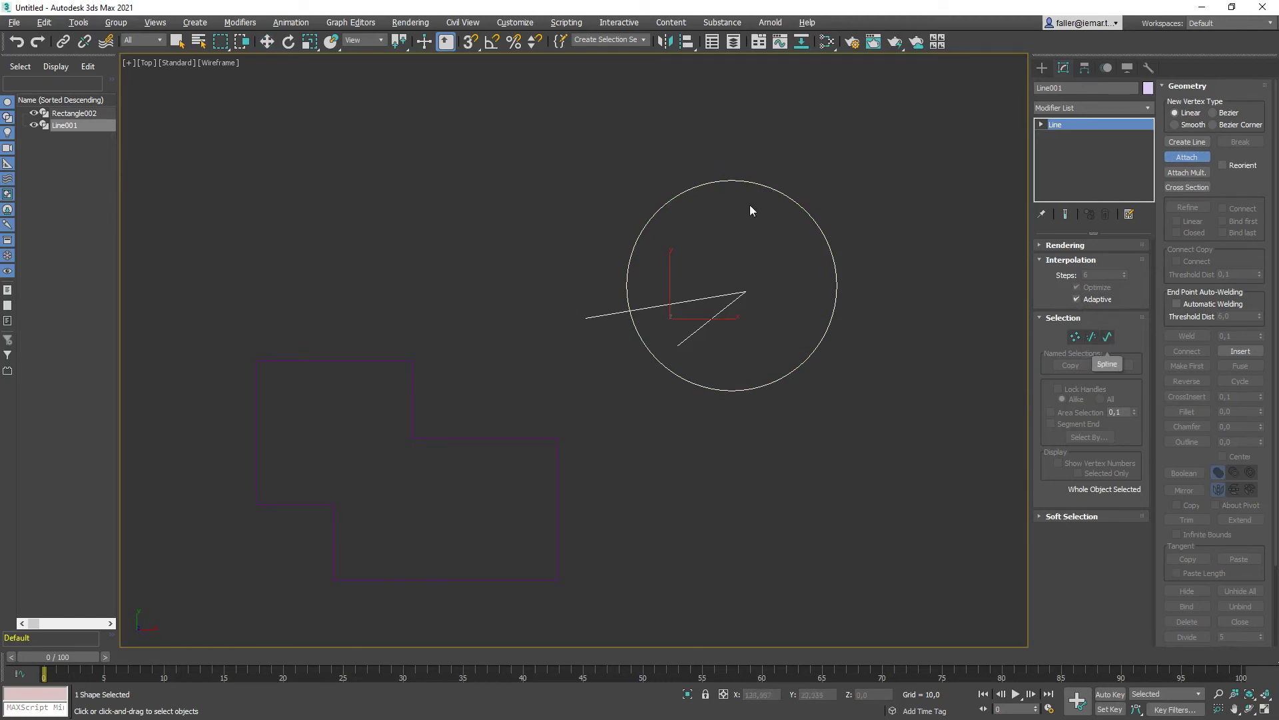
# At Spline level, trim the part of the V-shaped line outside the circle and extend its short leg to the circle.
pyautogui.click(1106, 337)
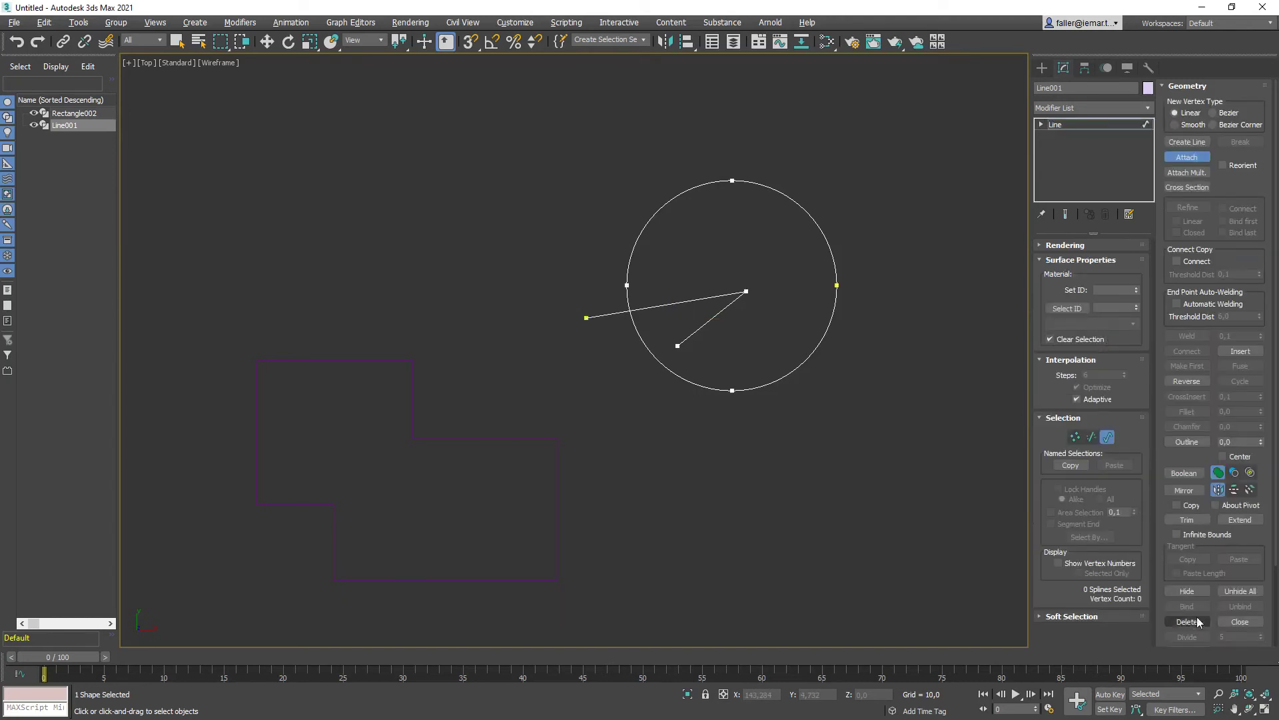
pyautogui.click(1189, 521)
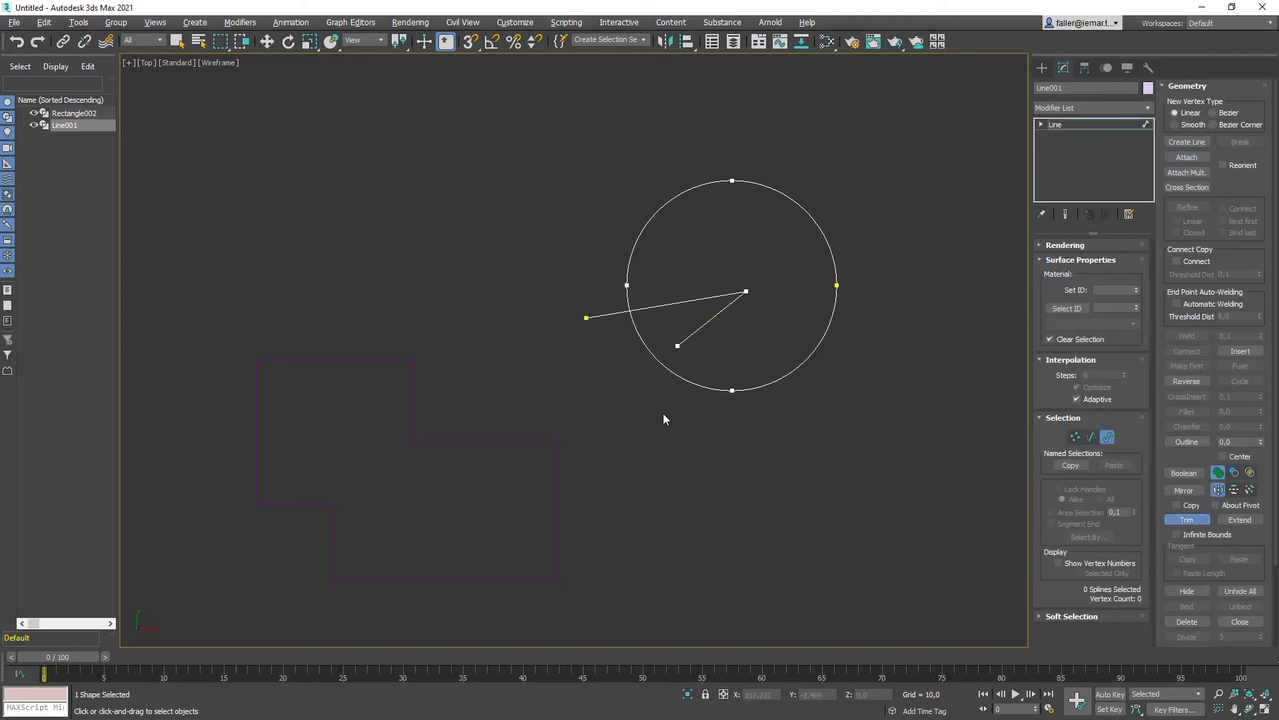
pyautogui.click(614, 314)
pyautogui.click(1240, 519)
pyautogui.click(686, 340)
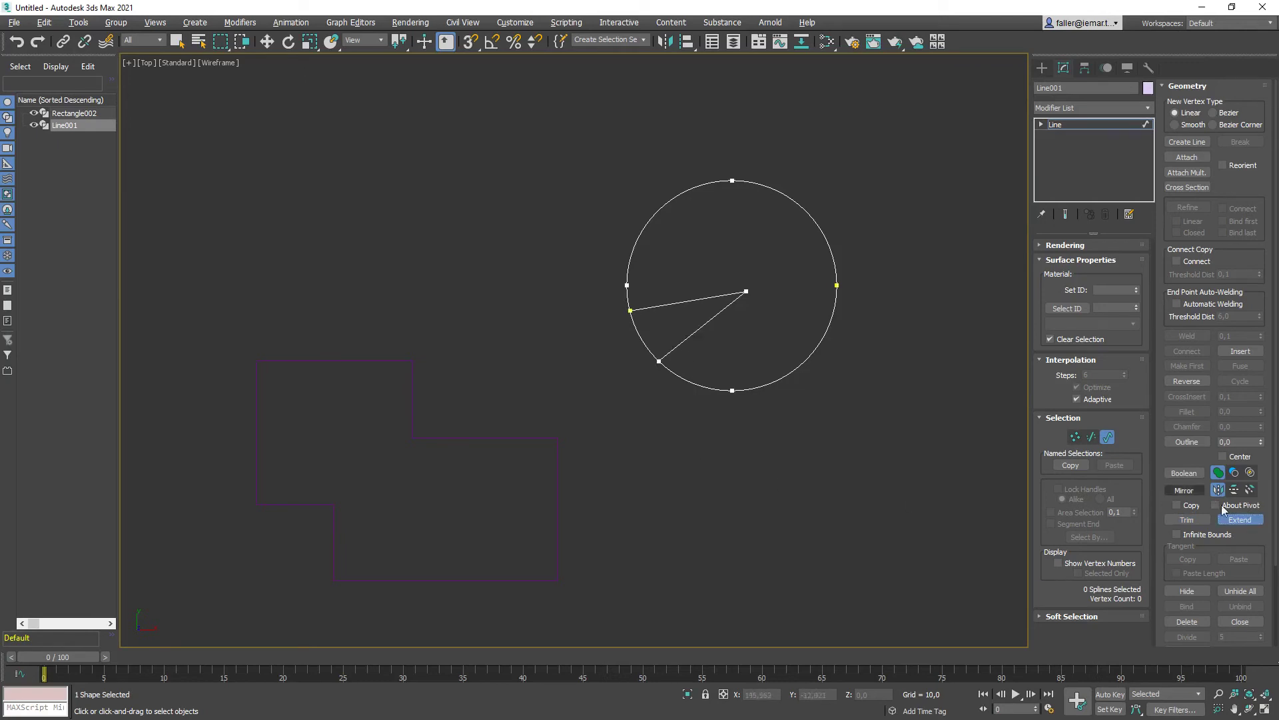
# Trim away the circle's arc between the two legs of the V and end the Trim tool.
pyautogui.click(1187, 519)
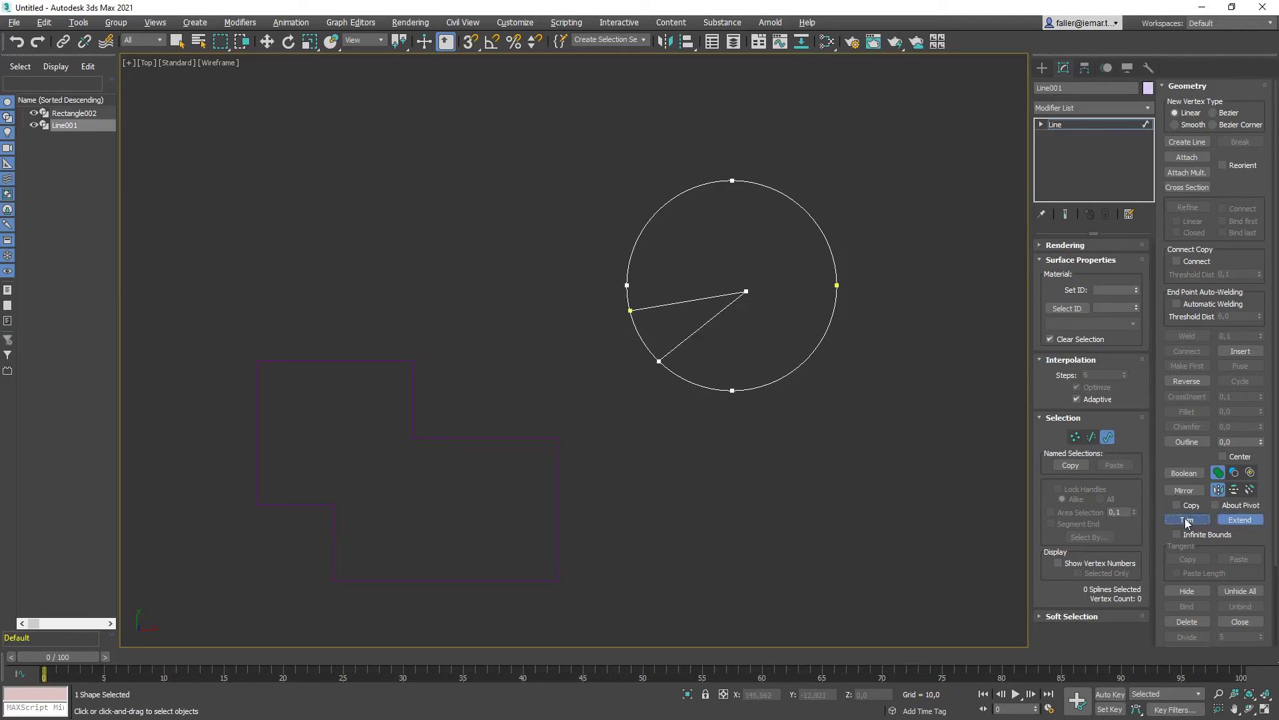
pyautogui.click(639, 333)
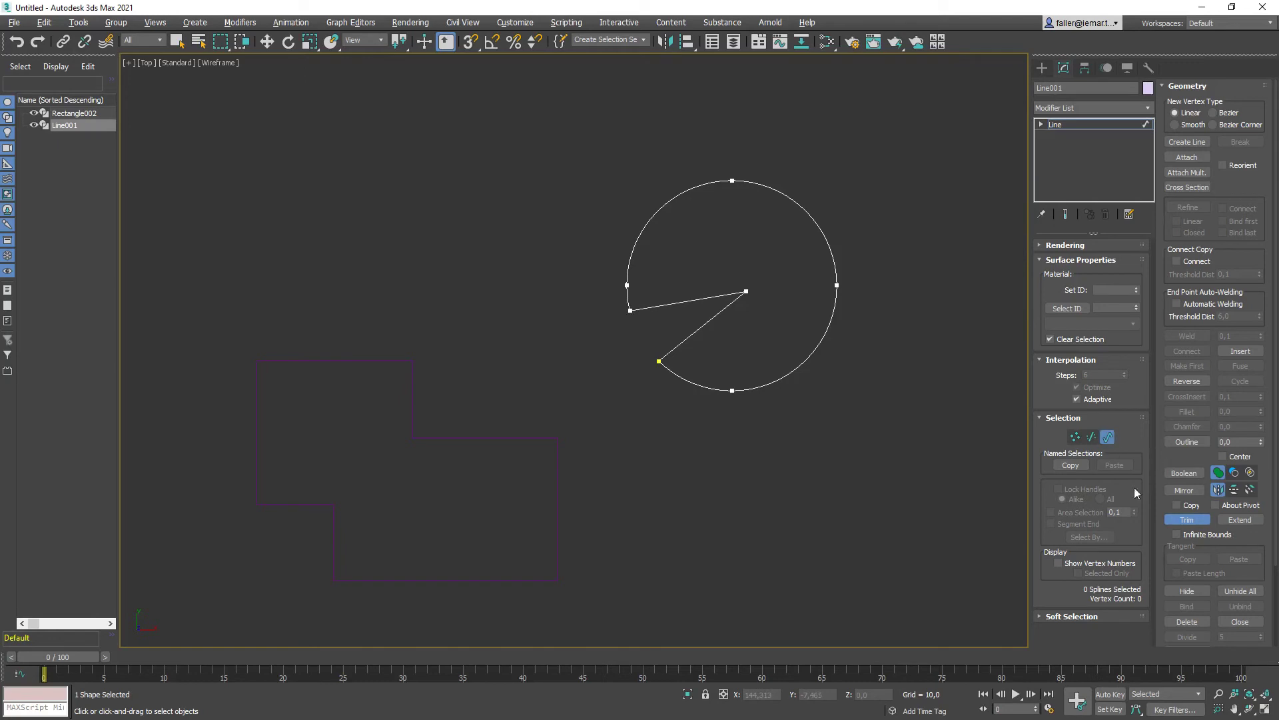
pyautogui.click(1184, 520)
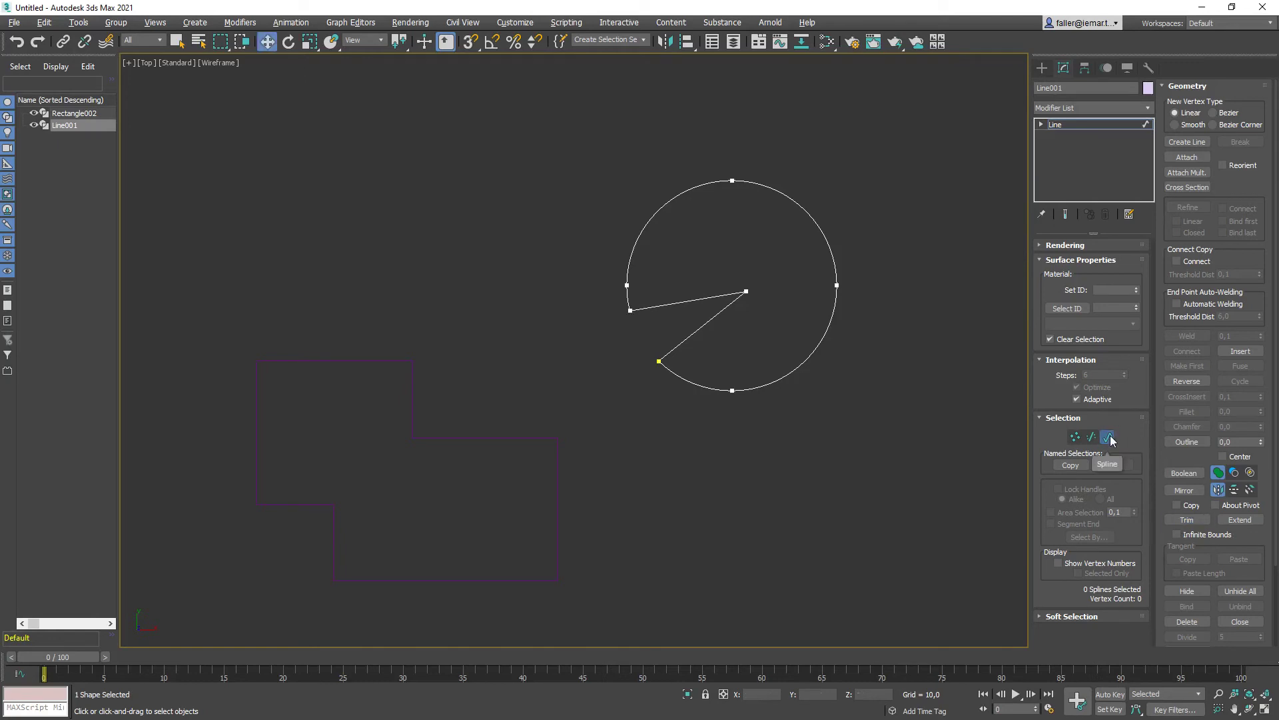
# Select the V-shaped spline and the circle's arc in turn to check whether they are joined, and clear the selection.
pyautogui.click(728, 291)
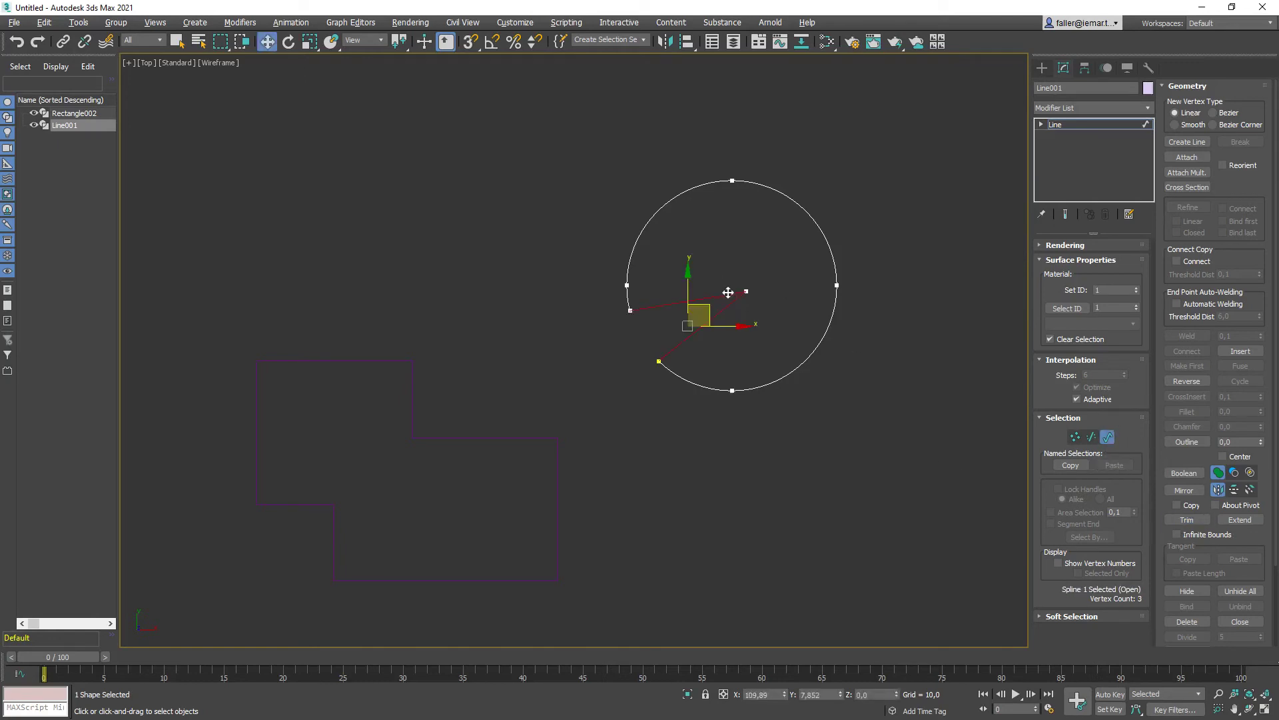
pyautogui.click(773, 383)
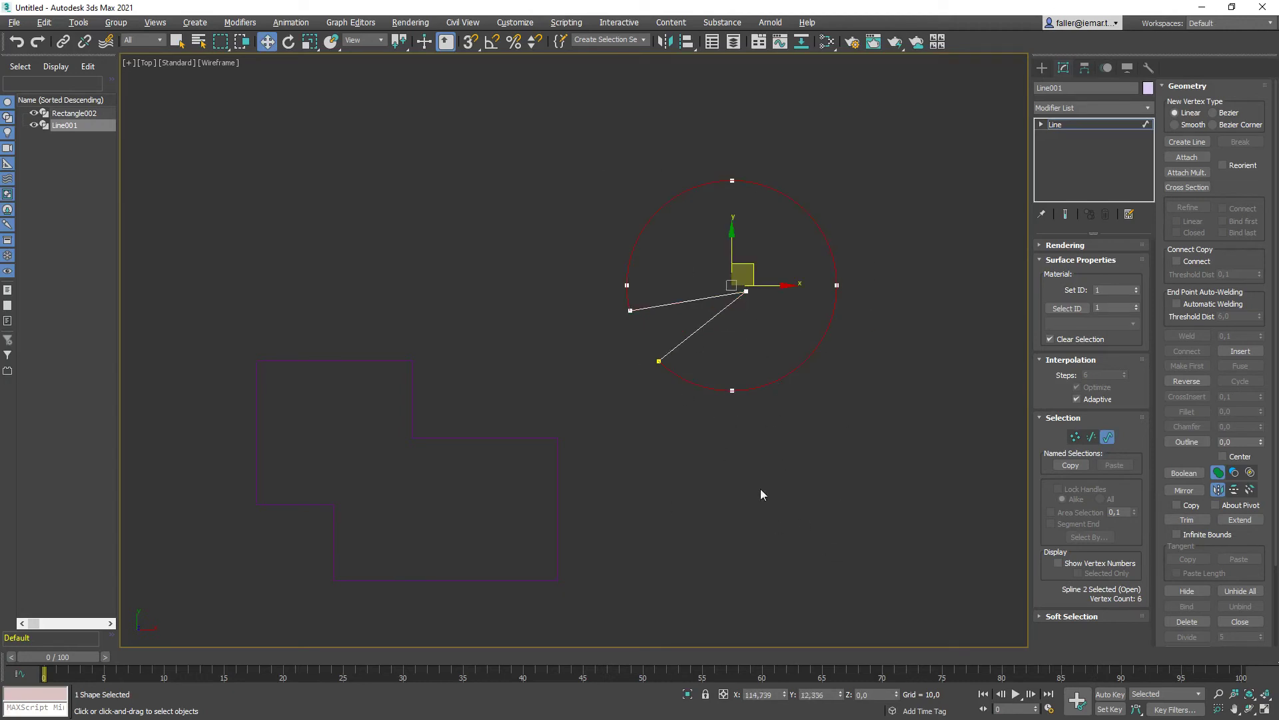
pyautogui.click(726, 429)
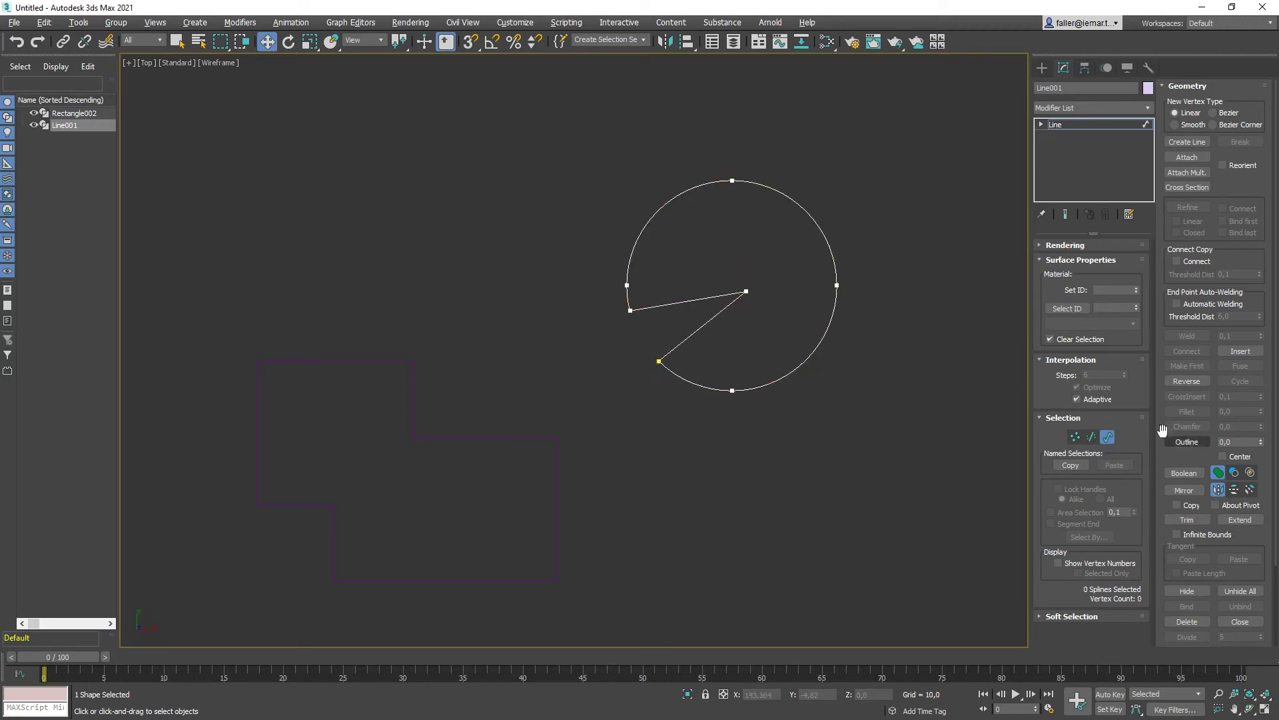
# Weld the overlapping vertices where the V's two legs meet the circle, and select the resulting spline to check that it is closed.
pyautogui.click(1075, 436)
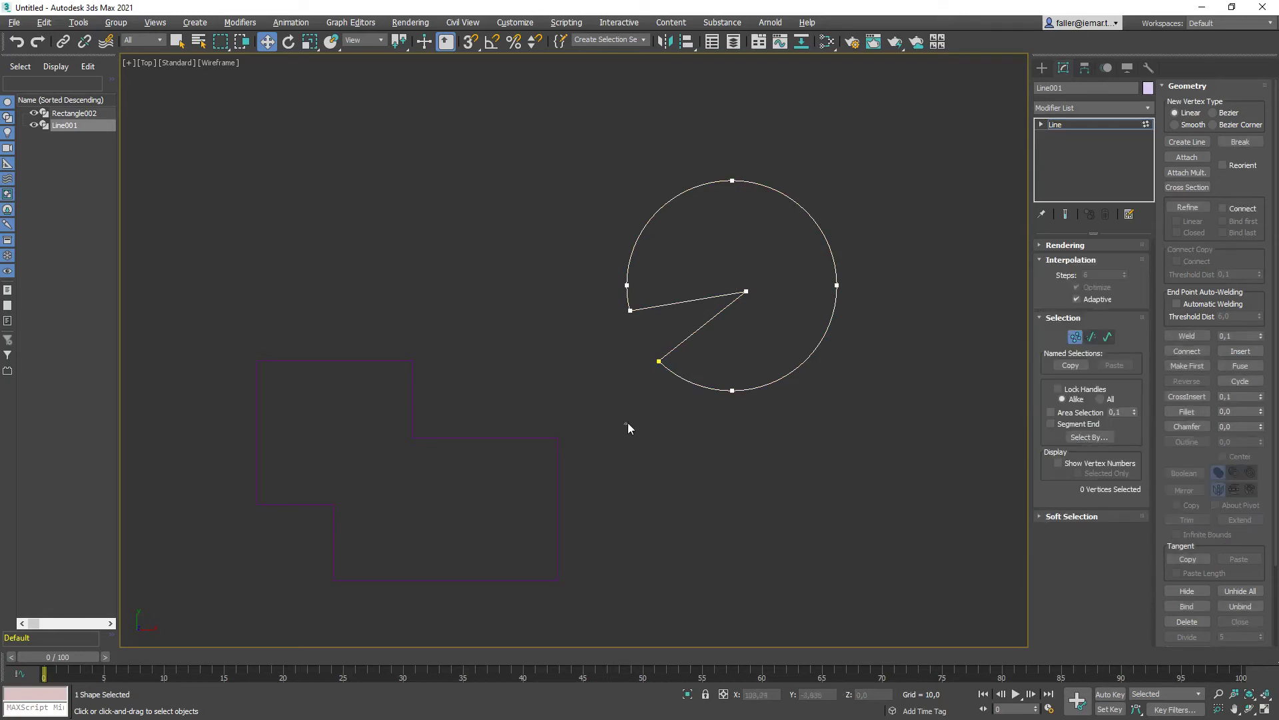
pyautogui.moveTo(627, 422); pyautogui.dragTo(677, 339)
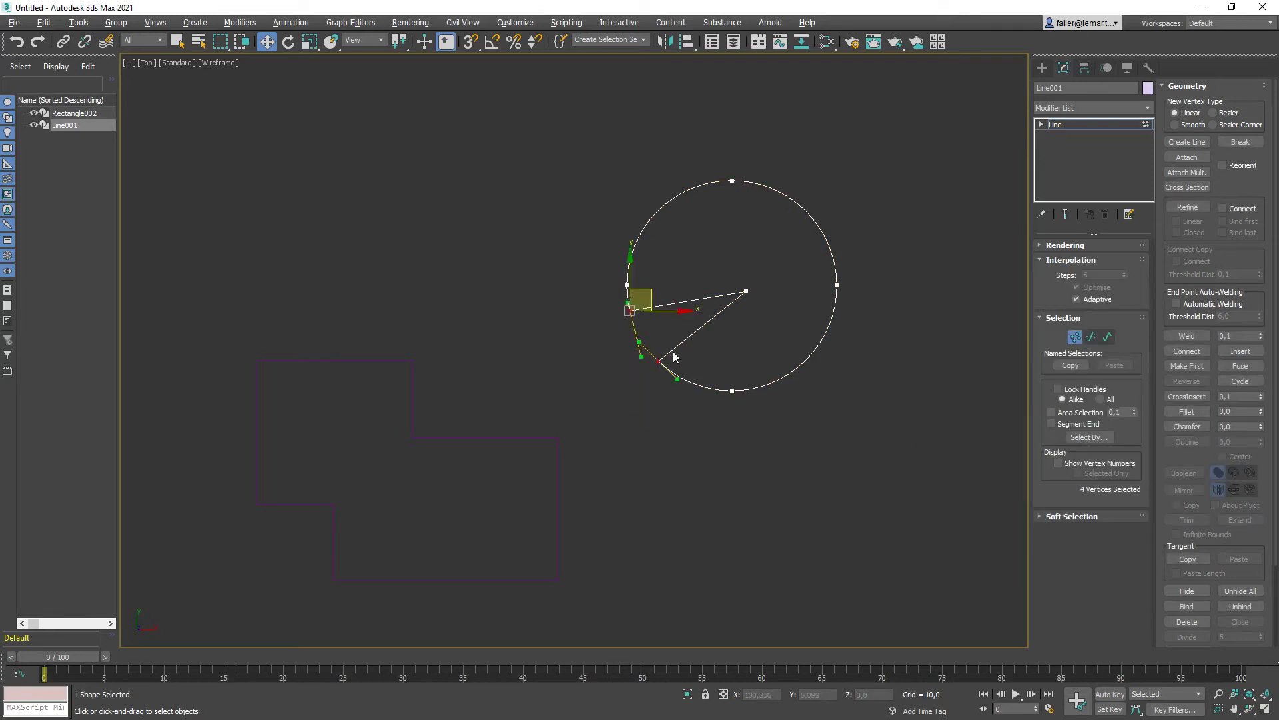
pyautogui.click(1198, 337)
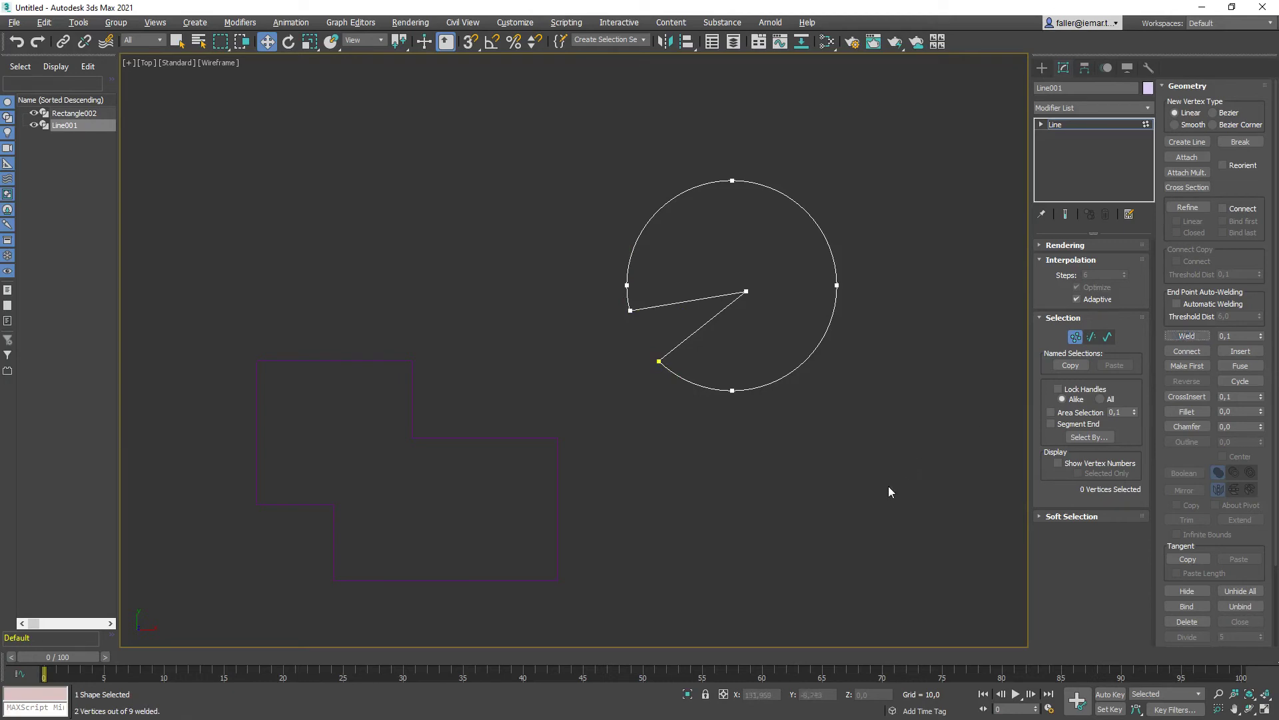
pyautogui.click(1107, 337)
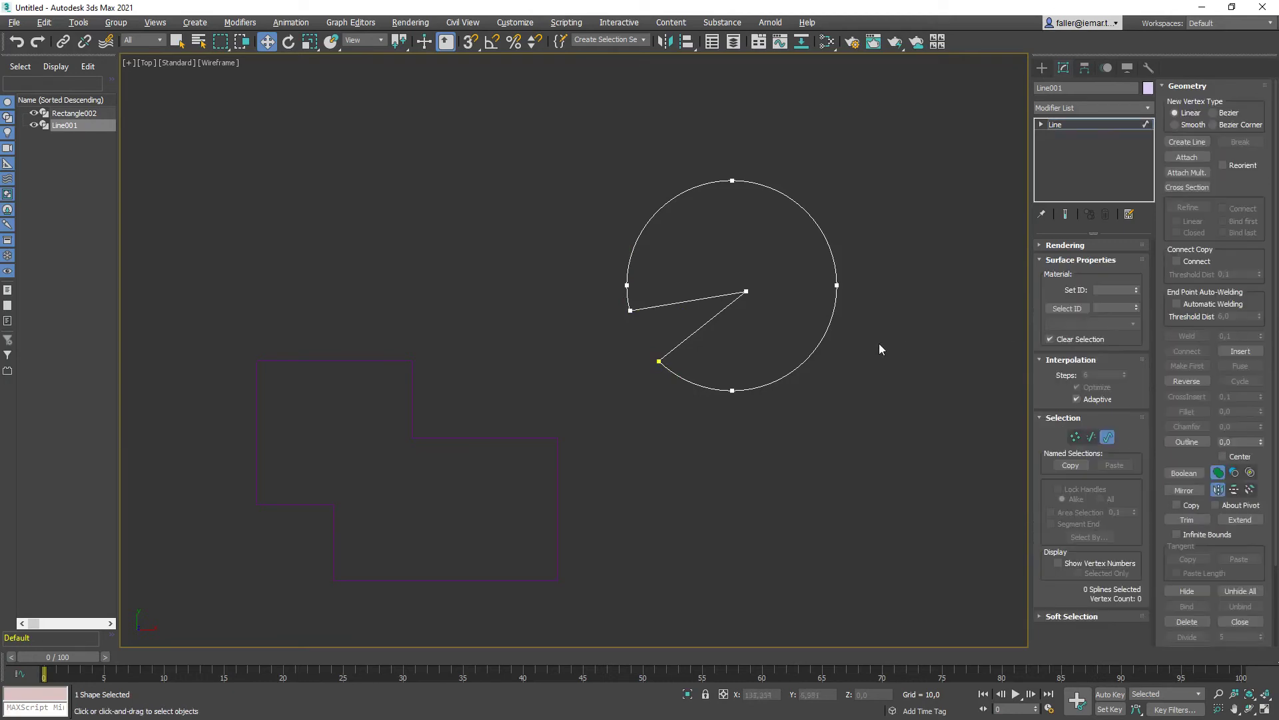
pyautogui.click(825, 339)
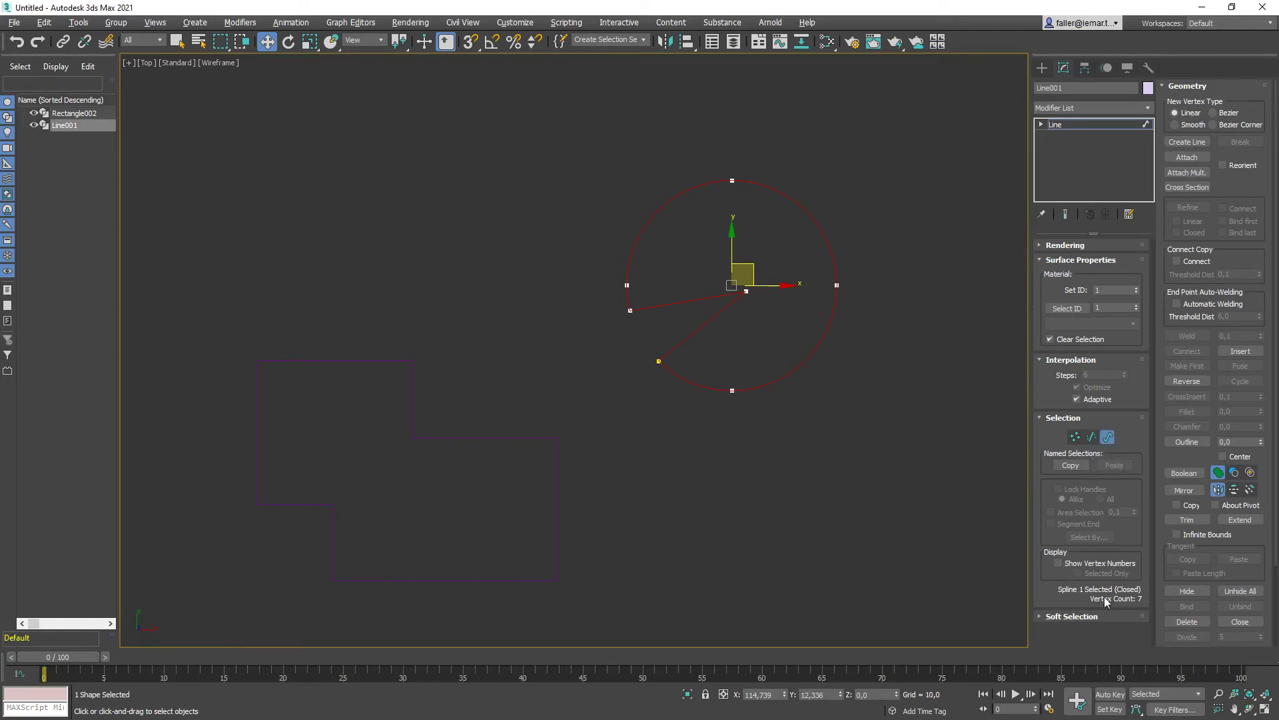
# Return to object level, move the wedge-cut circle down beside the stepped outline, and delete both shapes.
pyautogui.press('3')
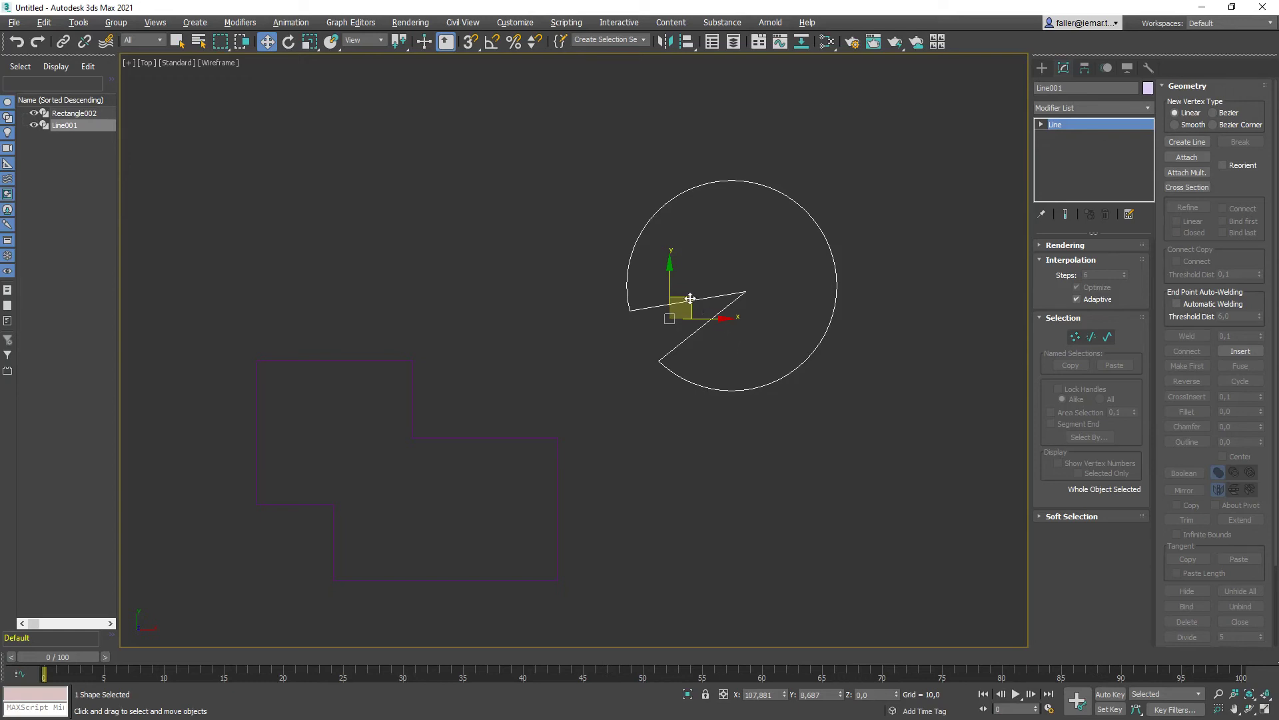
pyautogui.moveTo(689, 298); pyautogui.dragTo(697, 462)
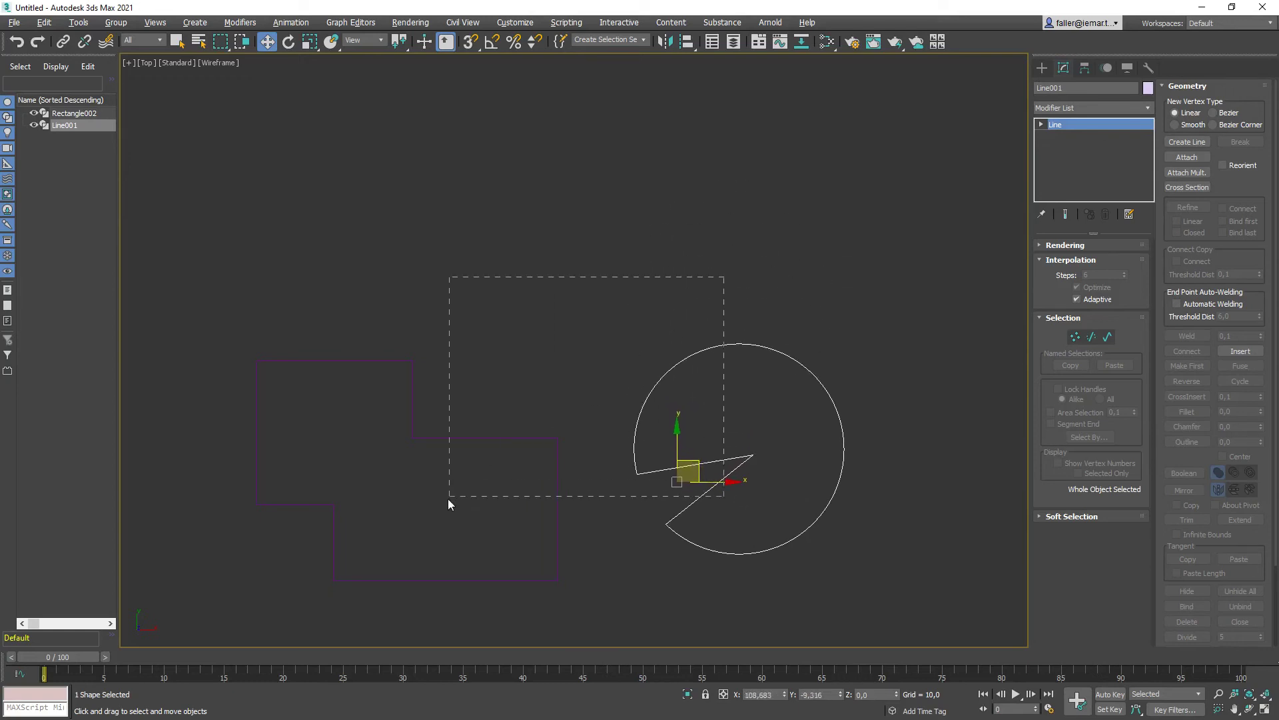
pyautogui.moveTo(448, 499); pyautogui.dragTo(441, 507)
pyautogui.press('Delete')
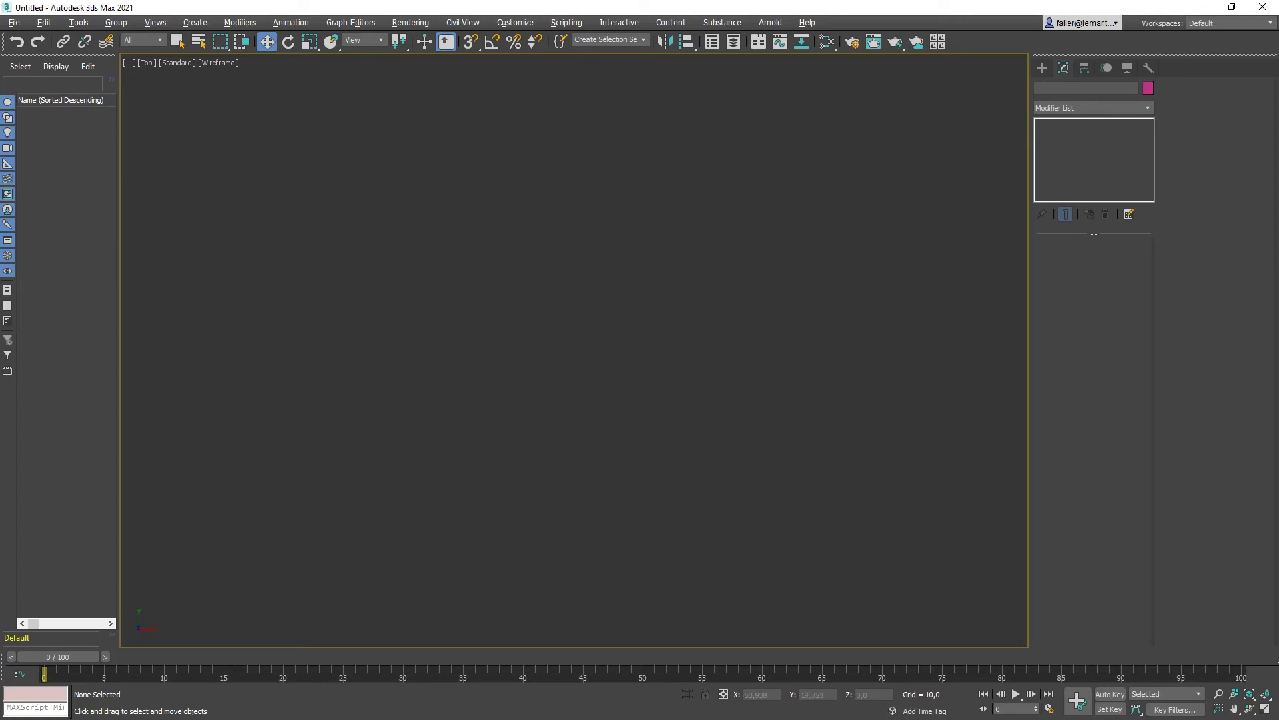
# Switch to Chrome, open the Logos Download Batman logo from the image results, save its picture to the Desktop, and close the browser.
pyautogui.hotkey('alt', 'Tab')
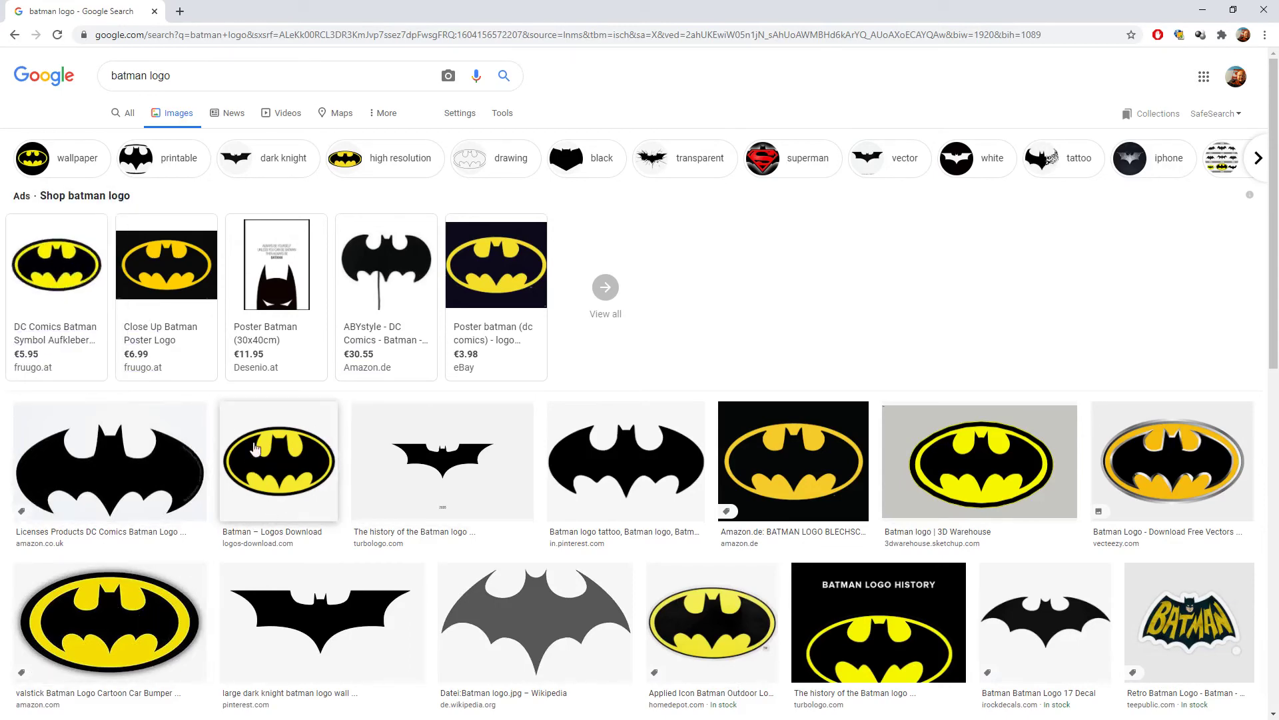
pyautogui.click(278, 476)
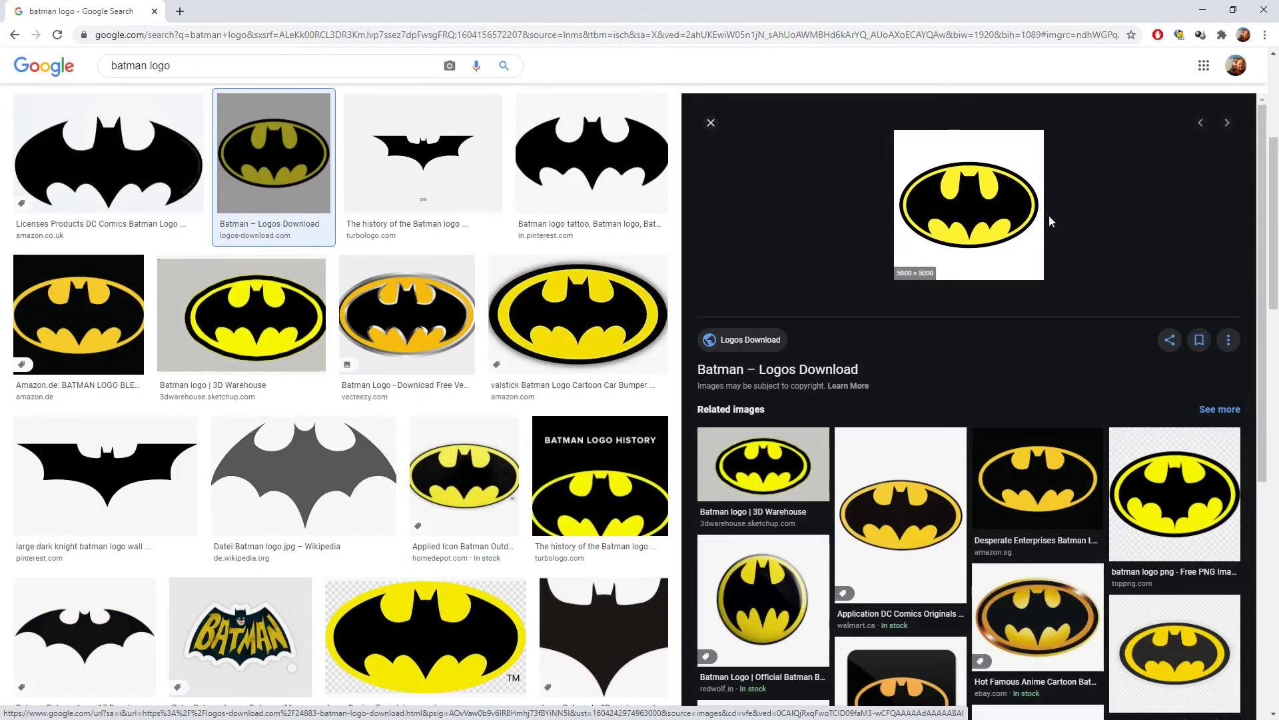
pyautogui.click(963, 196)
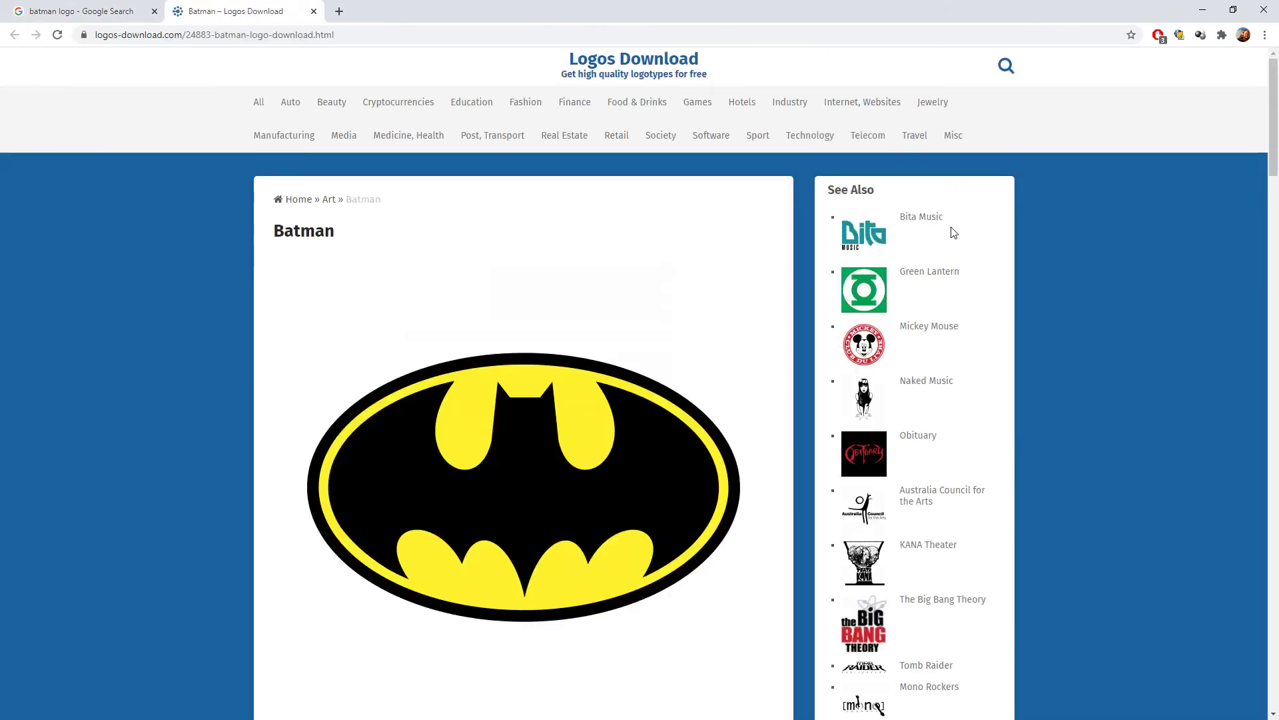
pyautogui.rightClick(508, 480)
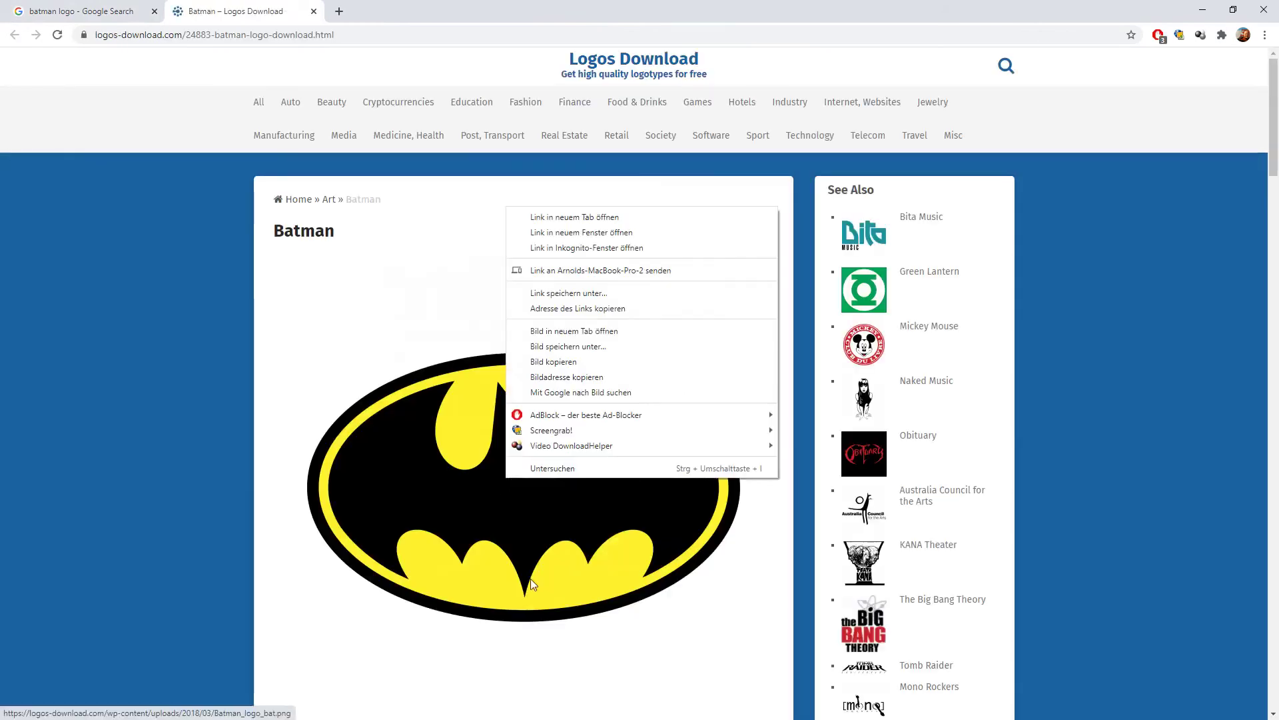
pyautogui.click(568, 346)
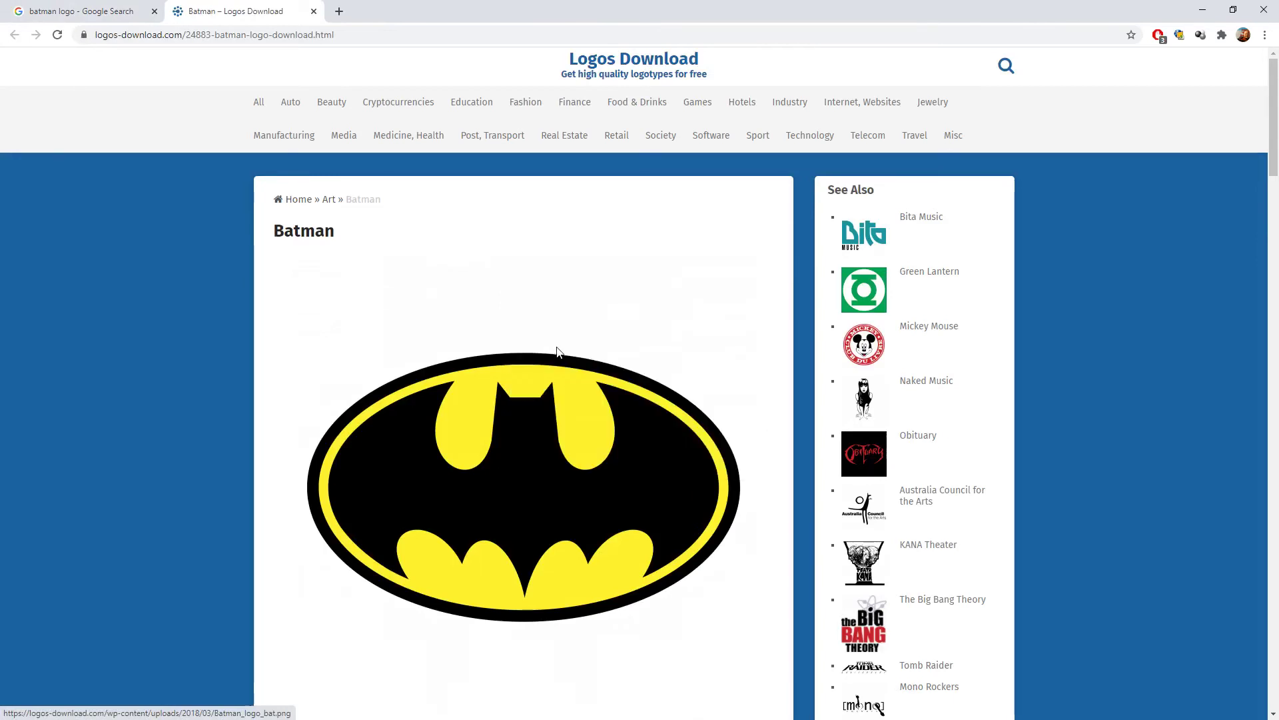
pyautogui.click(521, 377)
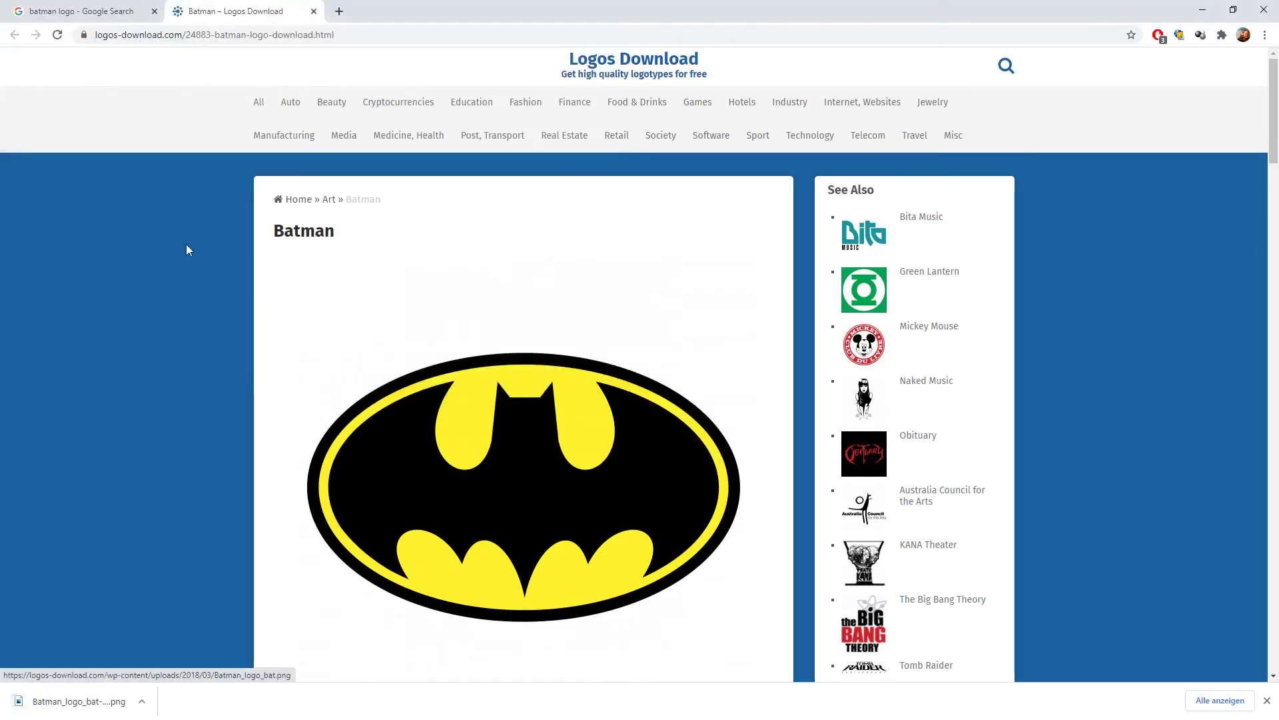
pyautogui.click(1264, 10)
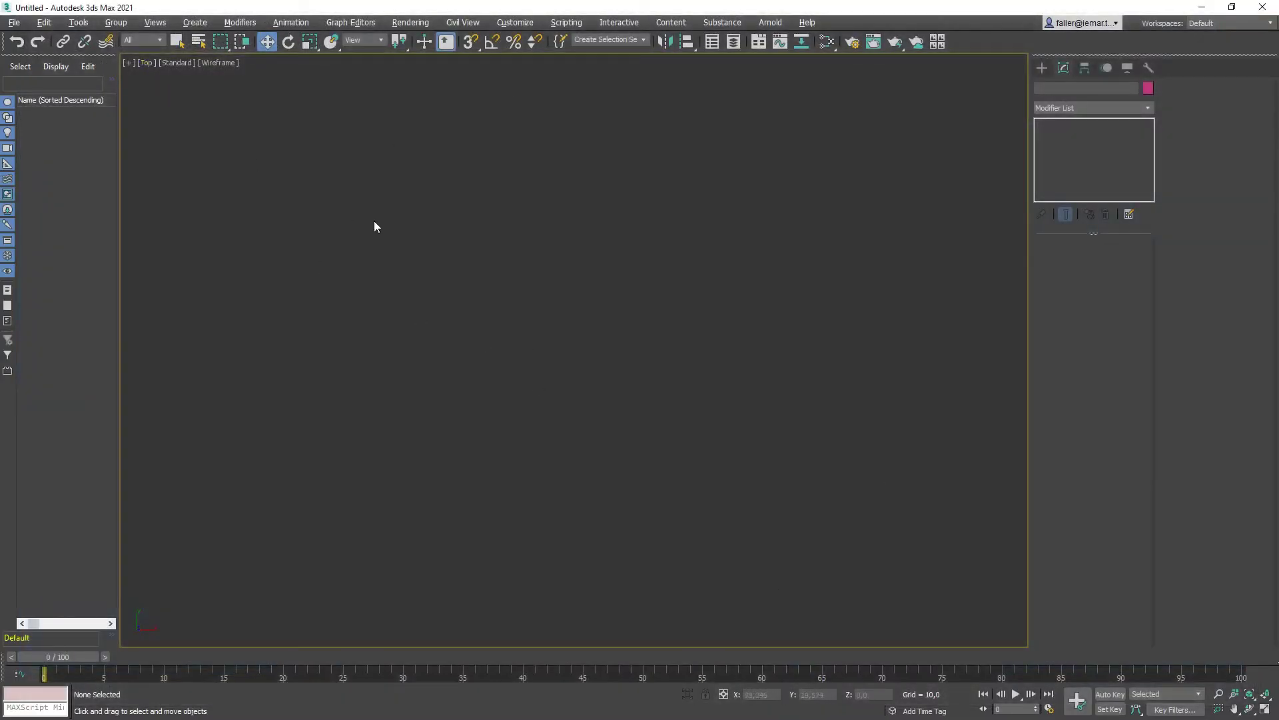
# Set the viewport background to the file Batman_logo_bat-700x700.png with the aspect ratio matching the bitmap.
pyautogui.click(155, 23)
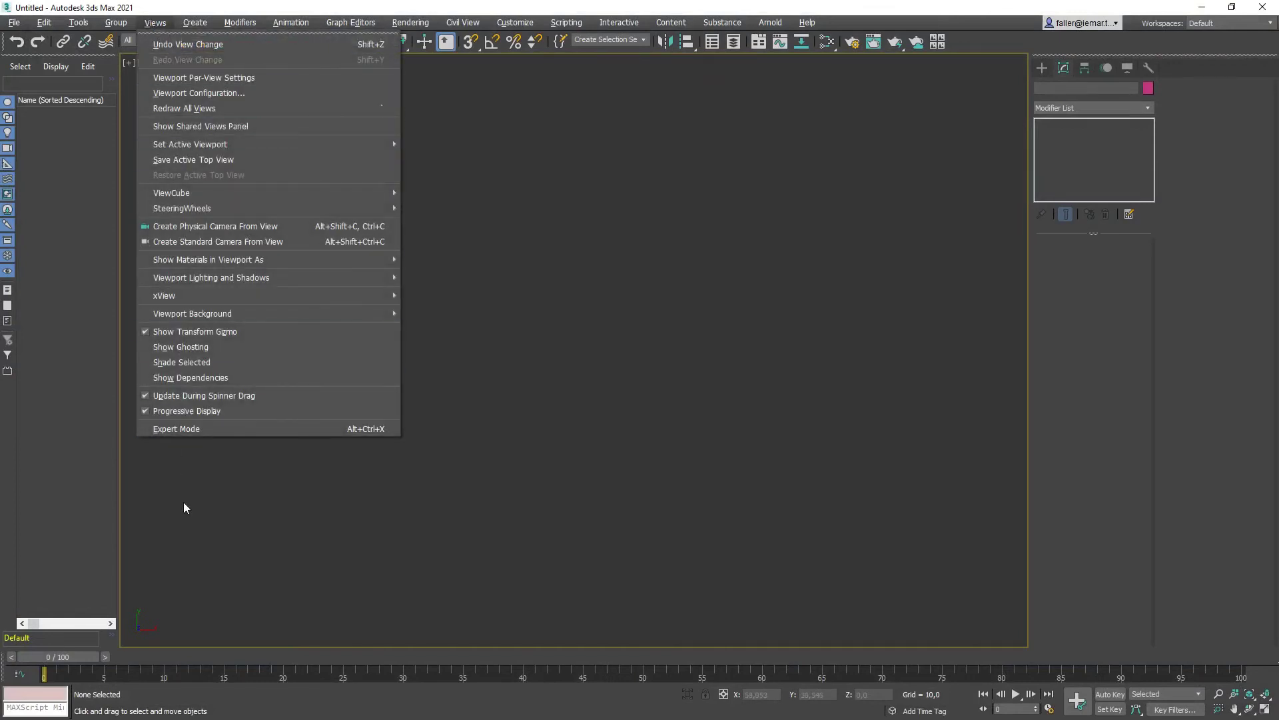
pyautogui.moveTo(188, 315)
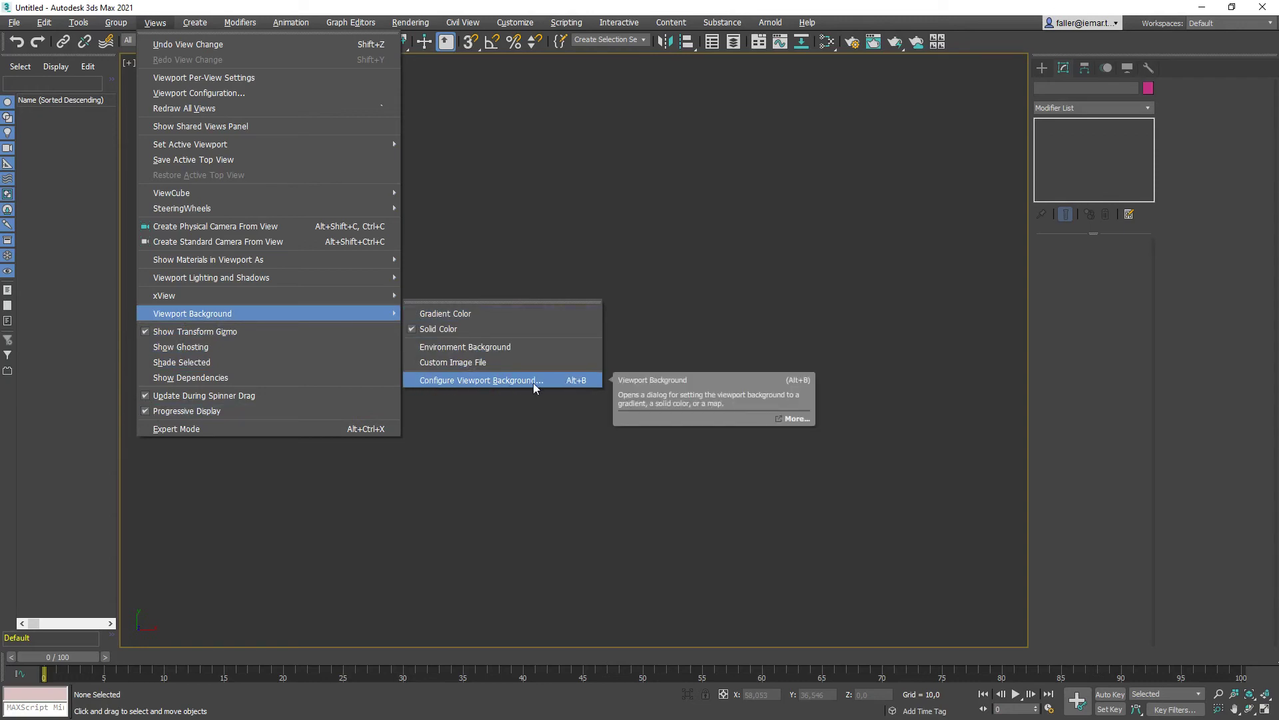
pyautogui.click(509, 385)
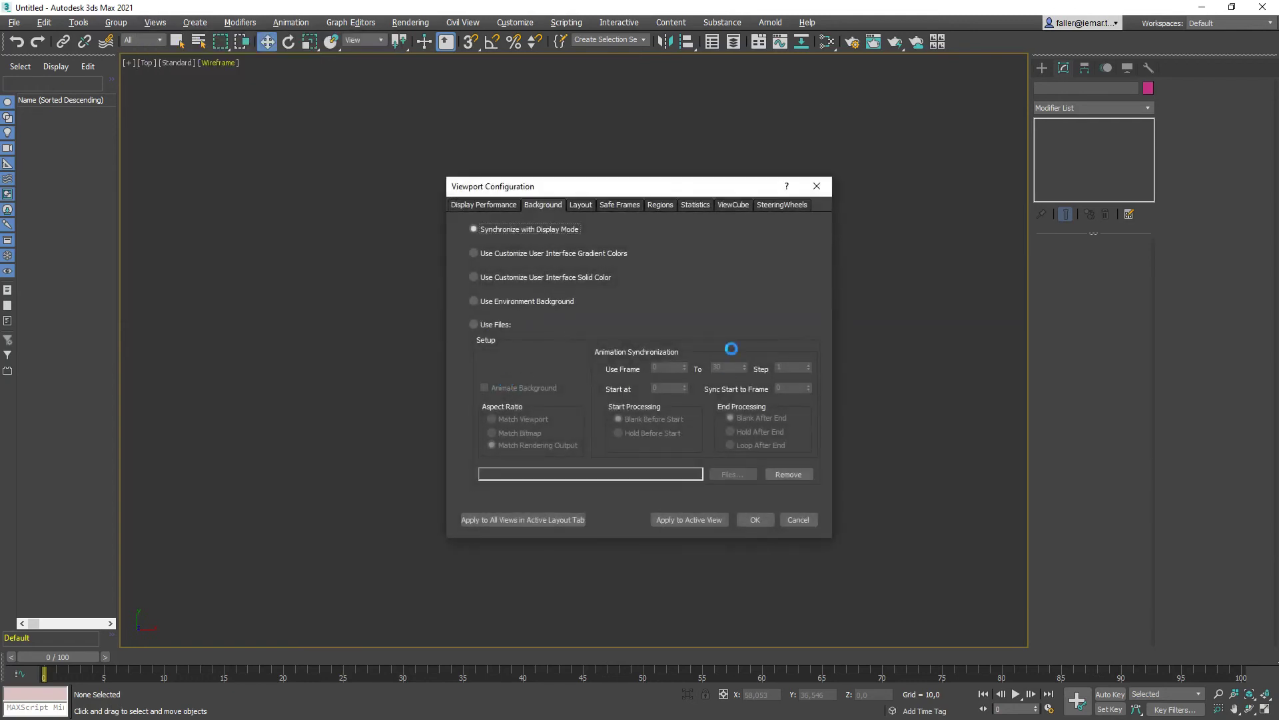
pyautogui.moveTo(708, 195); pyautogui.dragTo(868, 97)
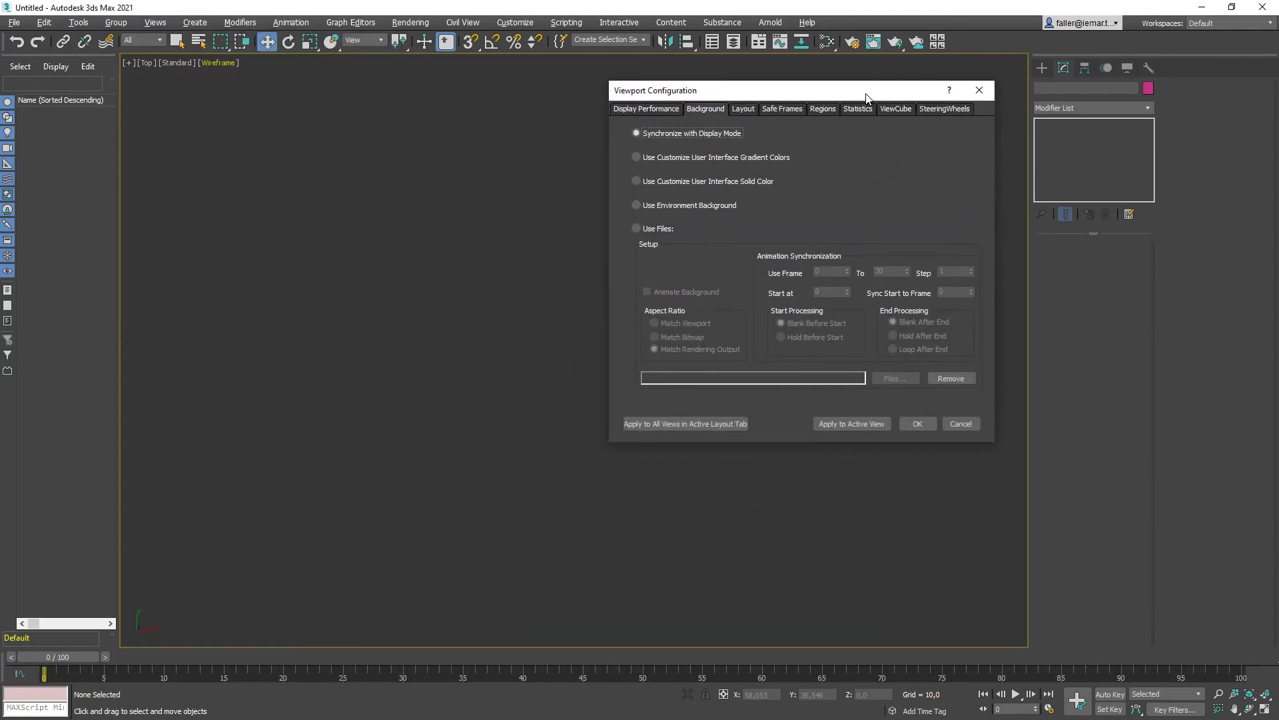
pyautogui.click(637, 227)
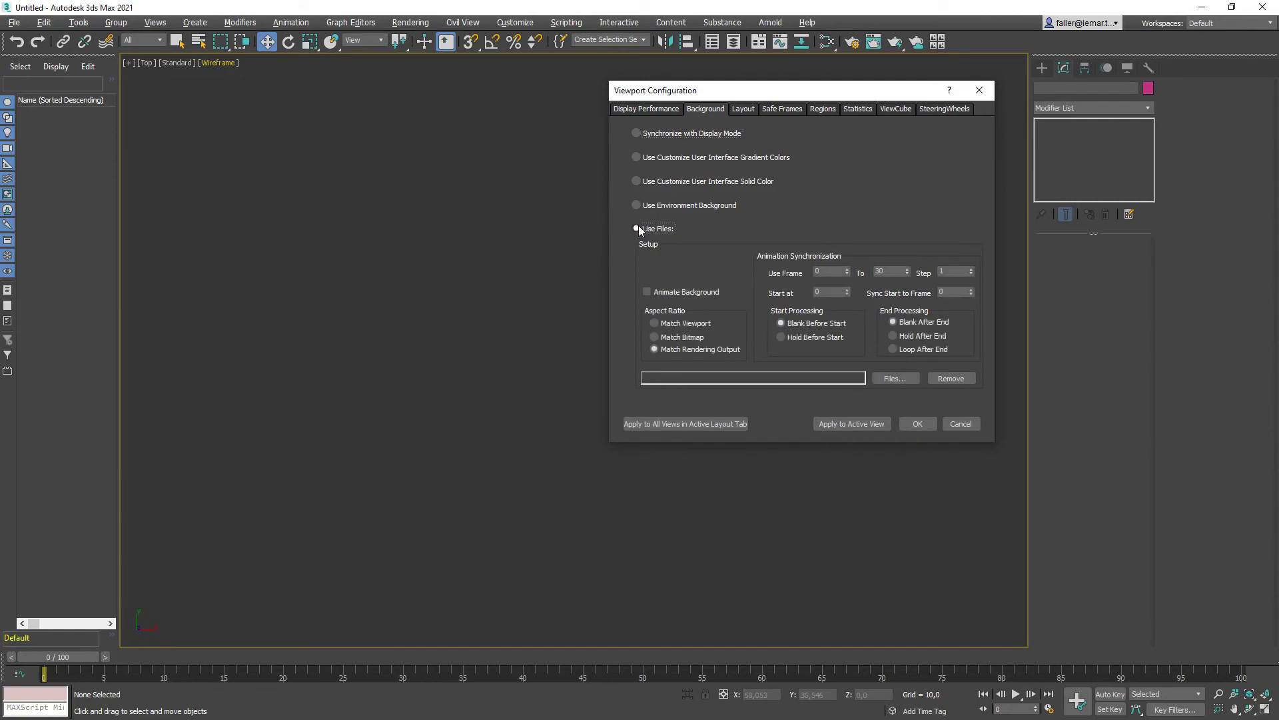
pyautogui.click(902, 377)
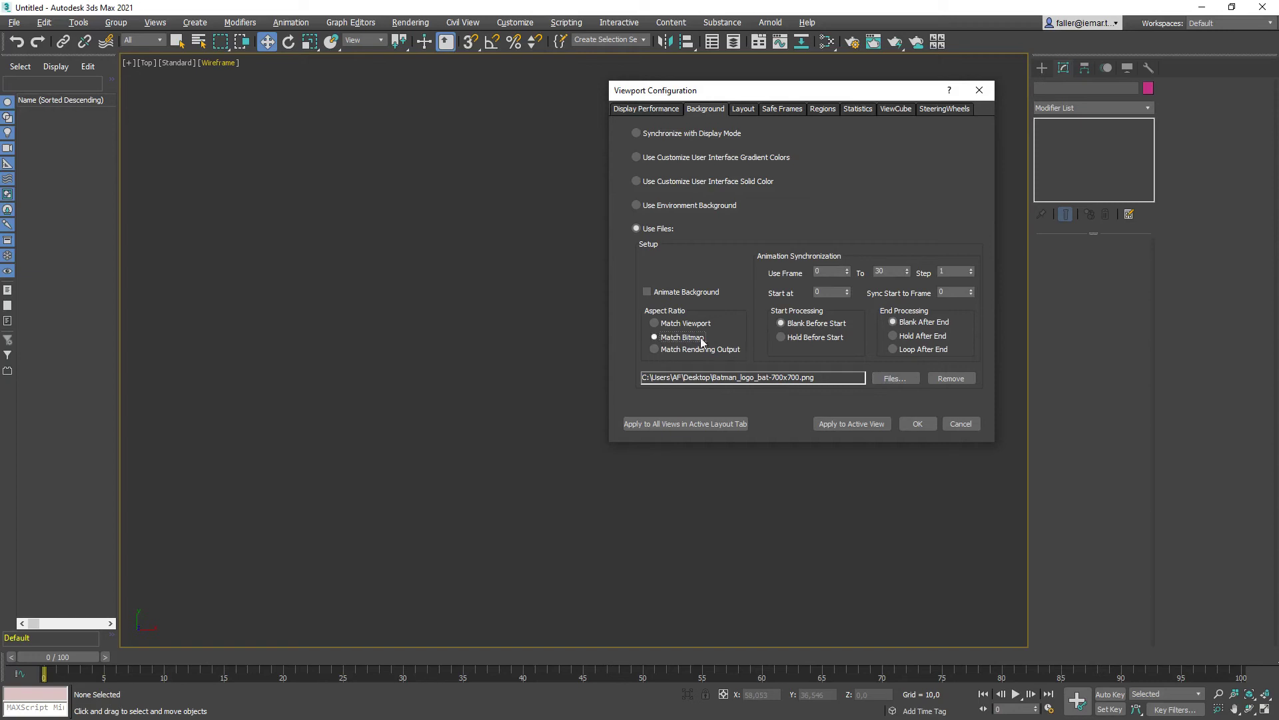
pyautogui.click(680, 339)
pyautogui.click(922, 427)
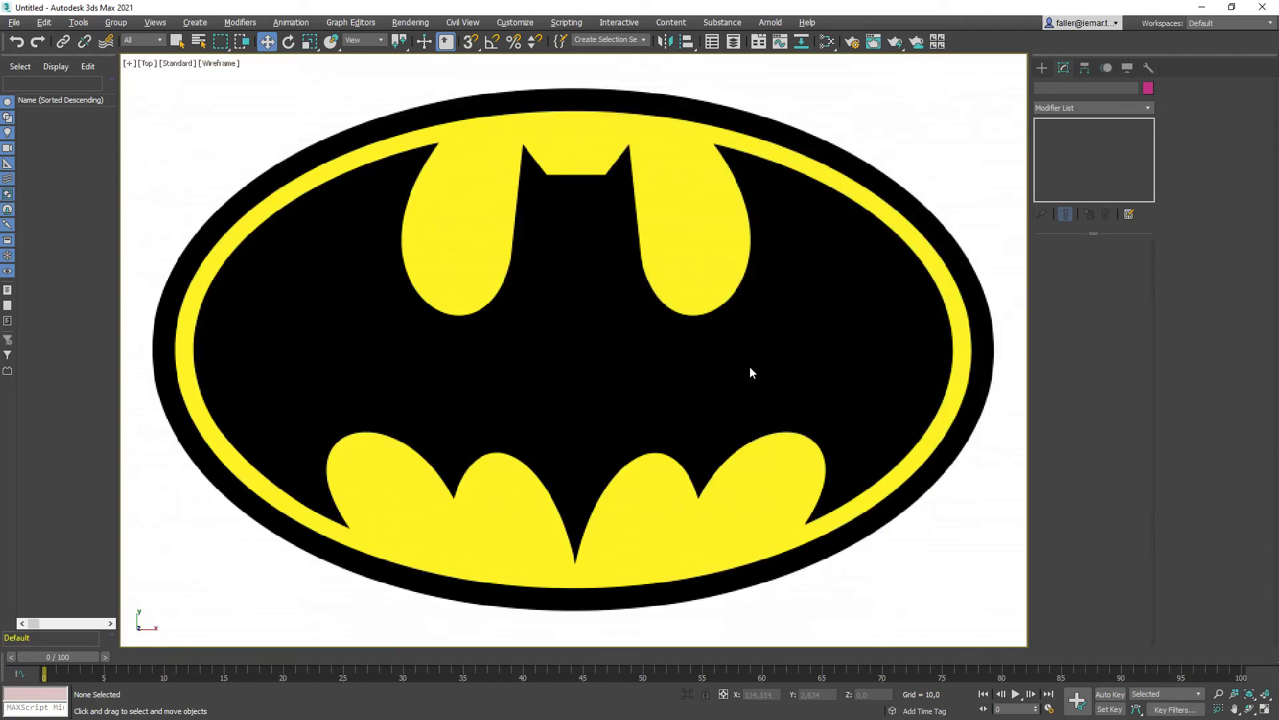
# Show the home grid and draw a test box about 18.8 long, 21.5 wide and 15.4 high over the logo's lower right half.
pyautogui.press('g')
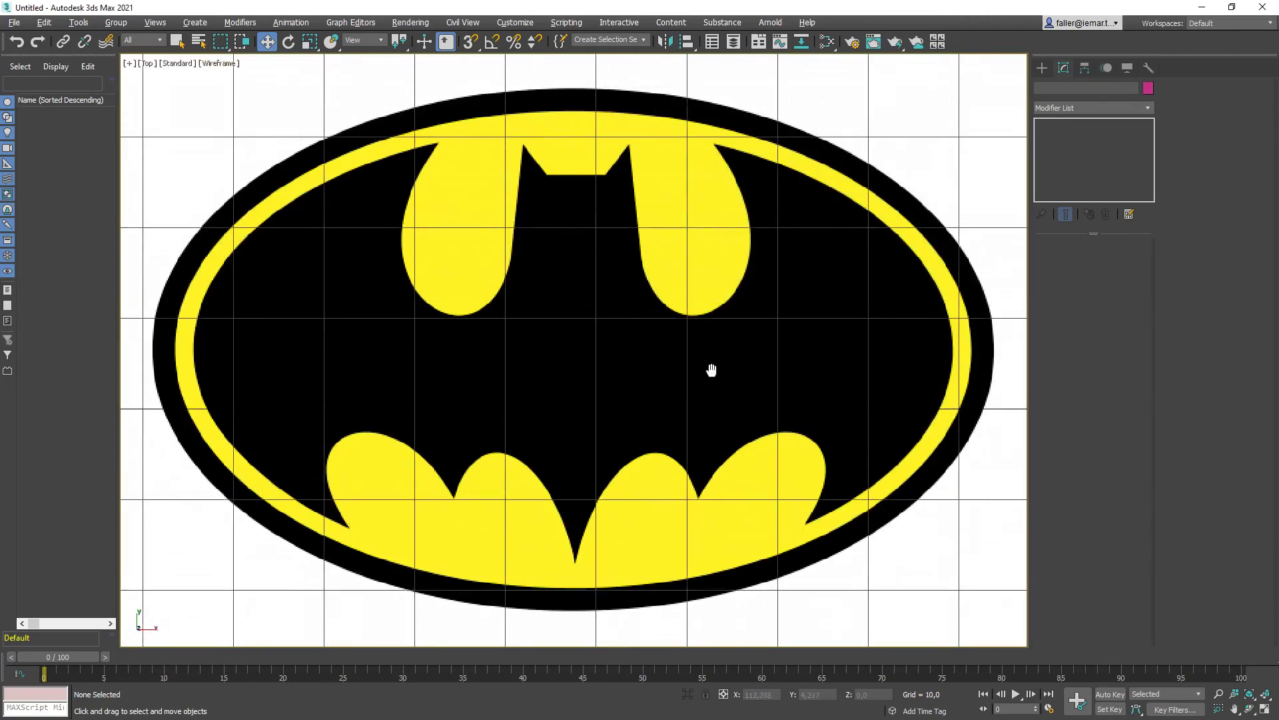
pyautogui.moveTo(742, 358); pyautogui.dragTo(669, 270, button='middle')
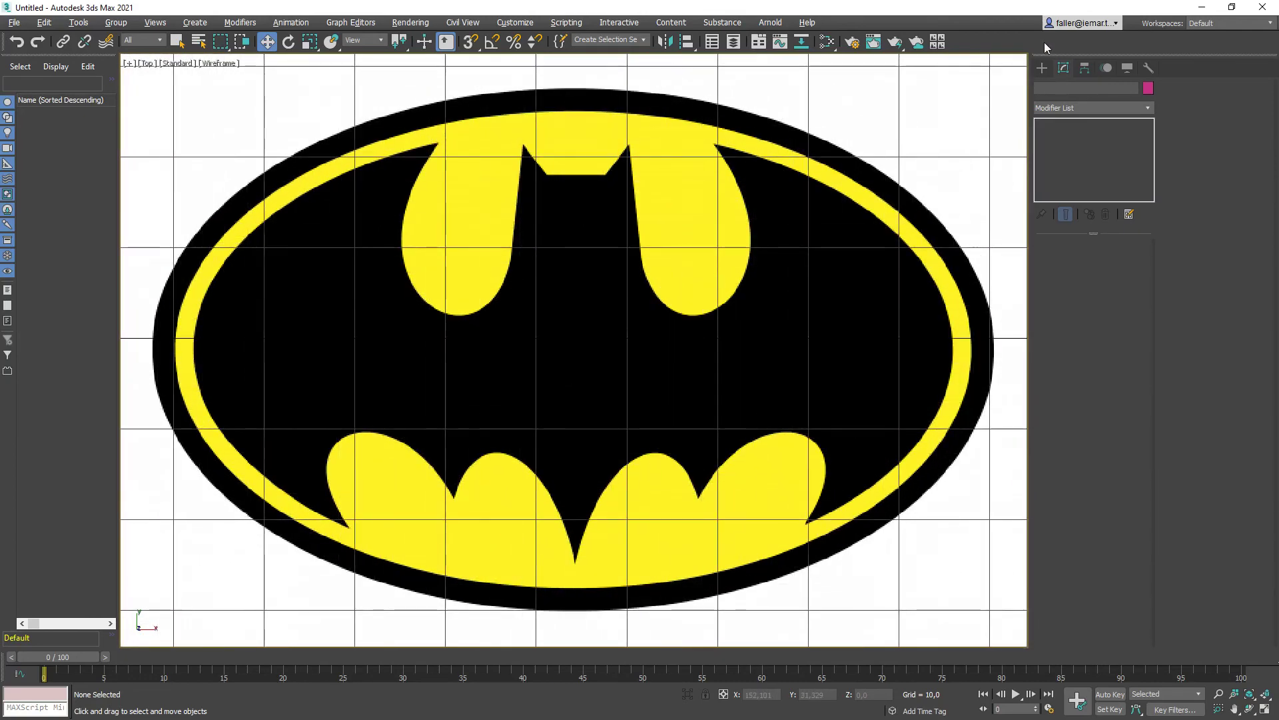
pyautogui.click(1043, 69)
pyautogui.click(1044, 88)
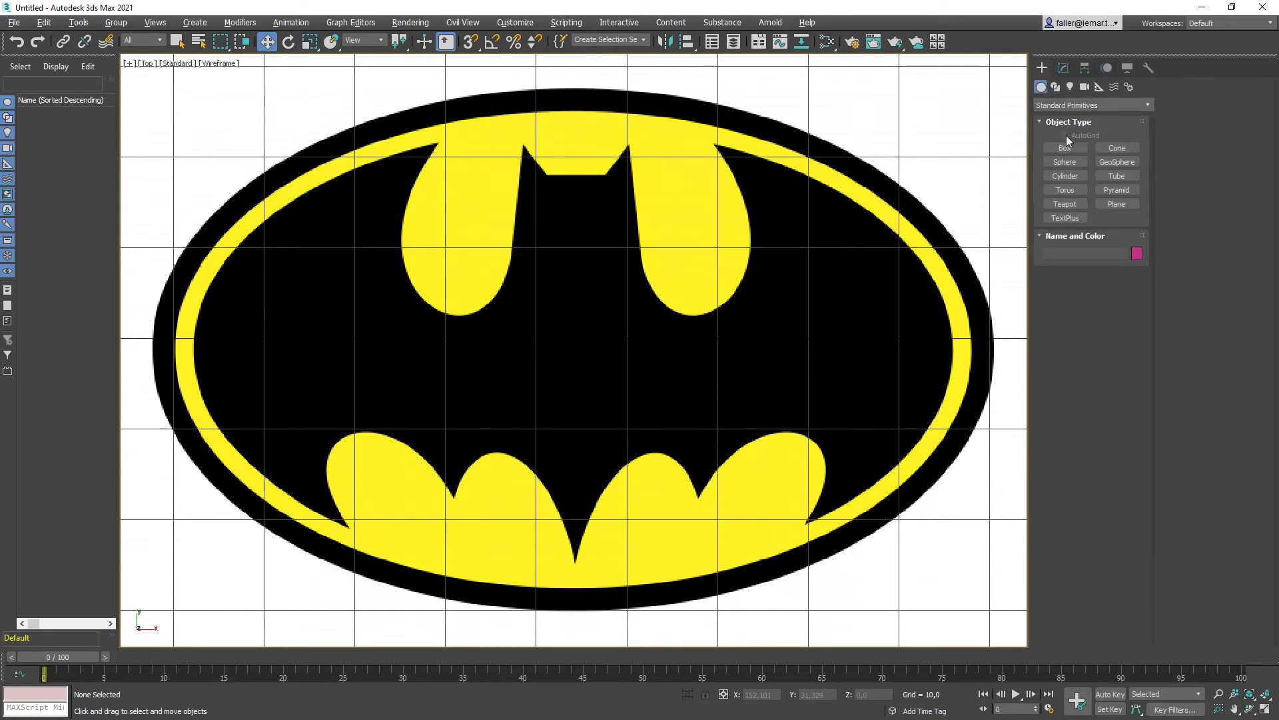
pyautogui.click(1065, 148)
pyautogui.moveTo(647, 292); pyautogui.dragTo(843, 462)
pyautogui.click(833, 372)
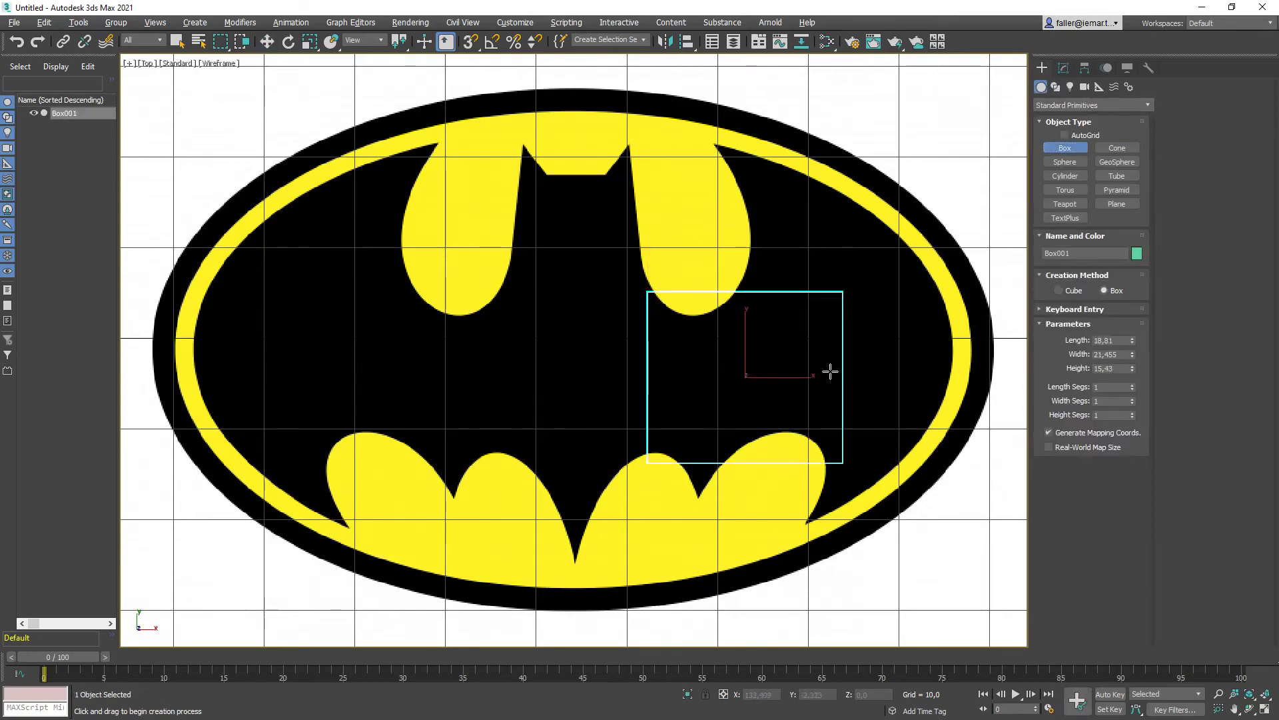
# Switch the Top view to Default Shading, compare the box's movement with the background image, and delete the box.
pyautogui.press('F3')
pyautogui.moveTo(755, 402)
pyautogui.mouseDown(button='middle')
pyautogui.moveTo(734, 382)
pyautogui.moveTo(837, 325)
pyautogui.moveTo(685, 372)
pyautogui.moveTo(810, 342)
pyautogui.mouseUp(button='middle')
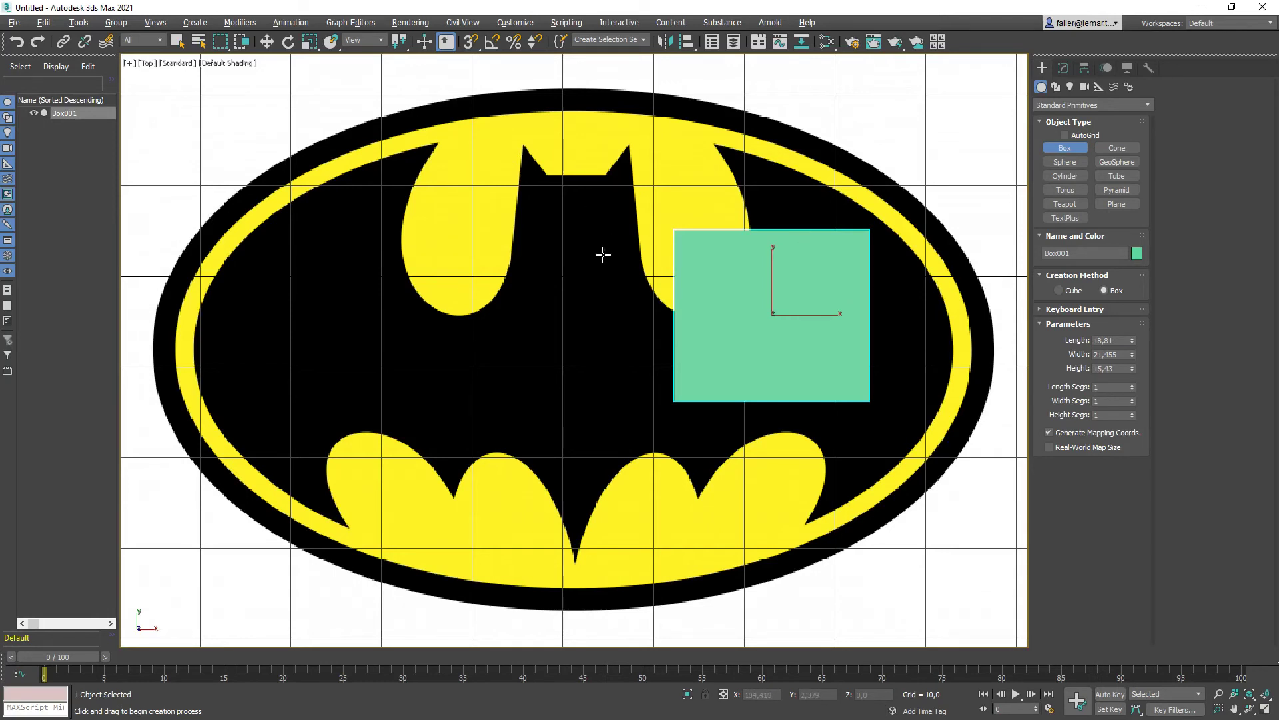
pyautogui.moveTo(602, 254); pyautogui.dragTo(620, 237, button='middle')
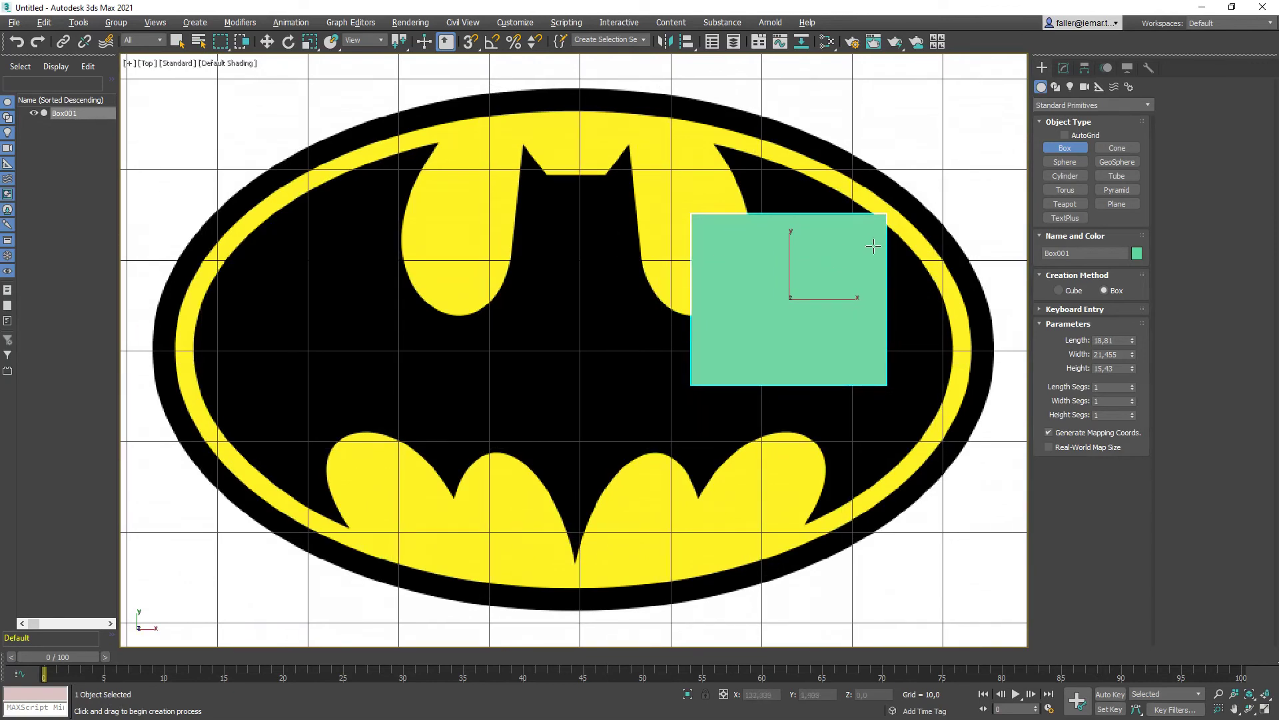
pyautogui.press('Delete')
pyautogui.moveTo(452, 311); pyautogui.dragTo(631, 314, button='middle')
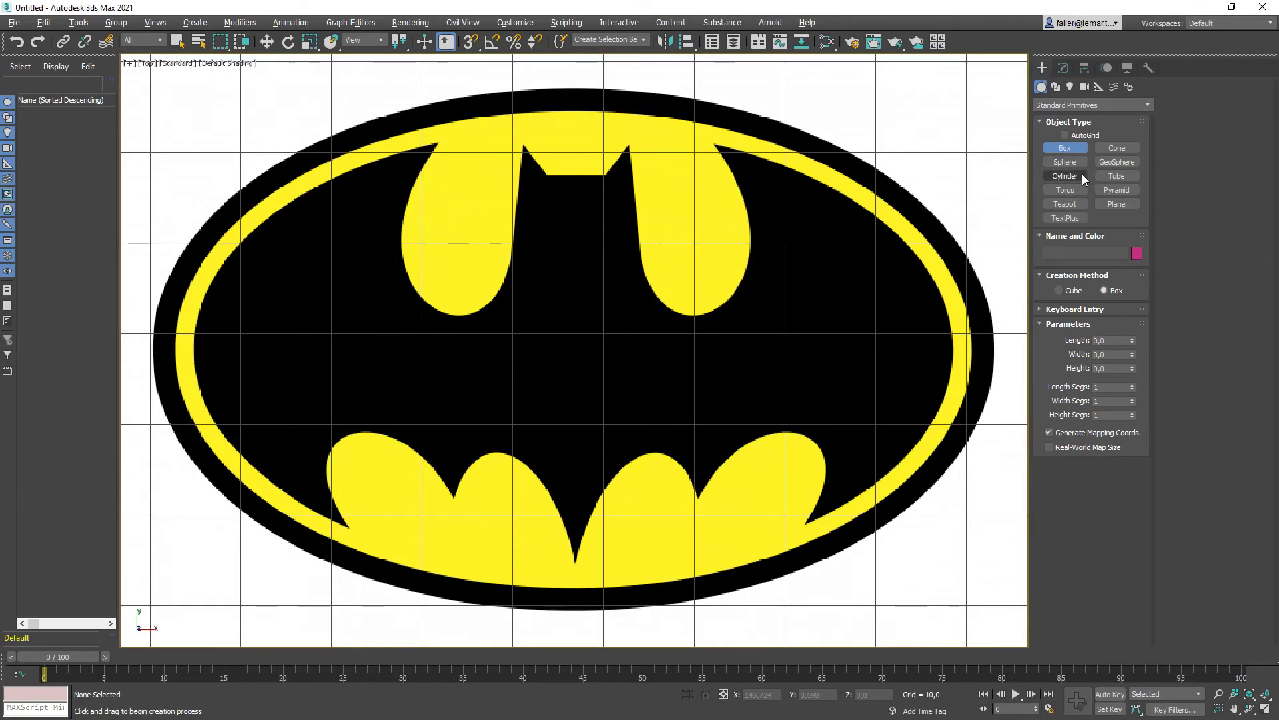
# Draw an ellipse spline about 53.9 long and 84.9 wide over the logo's yellow oval.
pyautogui.click(1056, 86)
pyautogui.click(1116, 172)
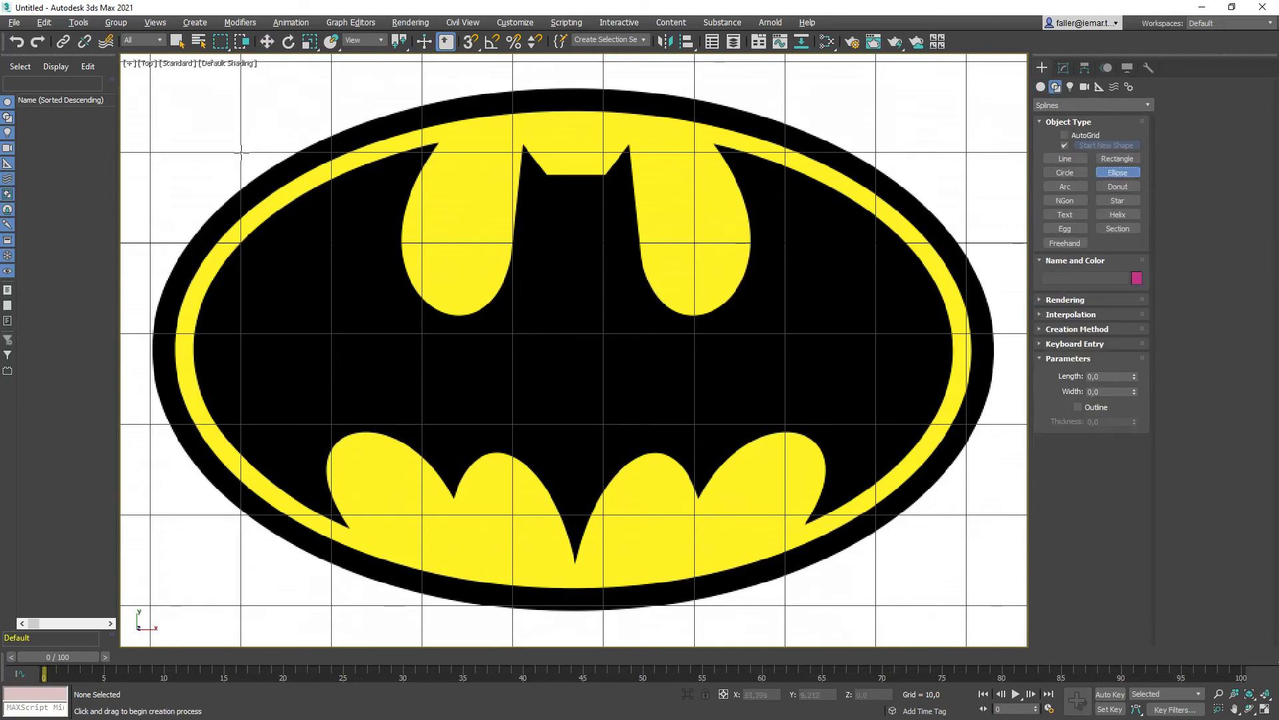
pyautogui.moveTo(194, 102); pyautogui.dragTo(969, 593)
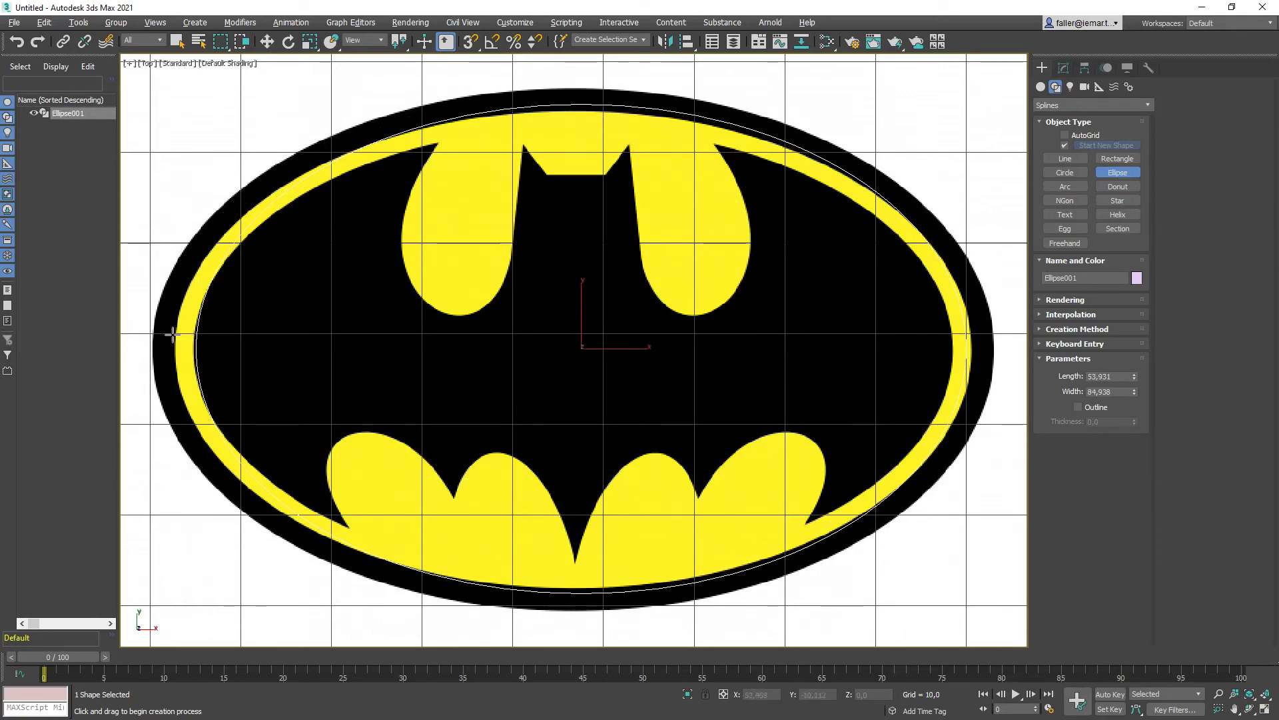
# Fit the ellipse to the yellow oval's outer edge by centring it and adjusting its length to 52.787 and width to 87.486.
pyautogui.click(1064, 68)
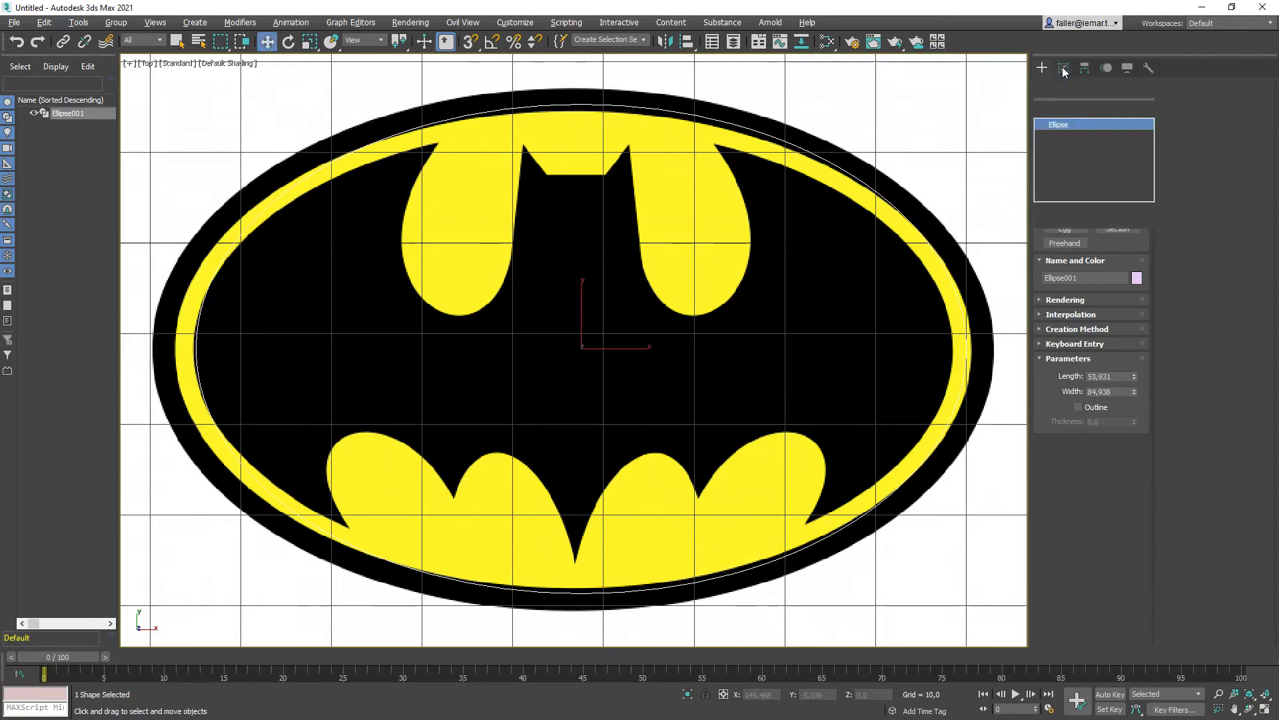
pyautogui.moveTo(1134, 293); pyautogui.dragTo(1133, 303)
pyautogui.moveTo(639, 348); pyautogui.dragTo(623, 352)
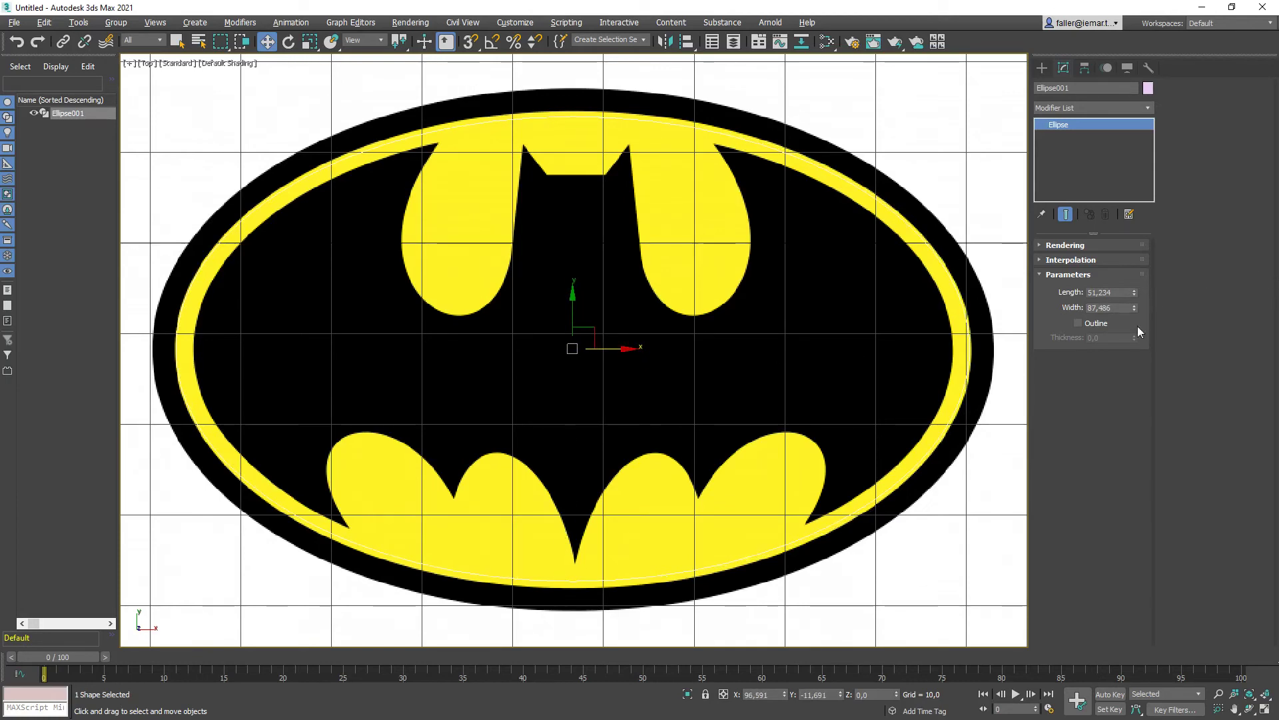
pyautogui.click(1135, 290)
pyautogui.click(1135, 291)
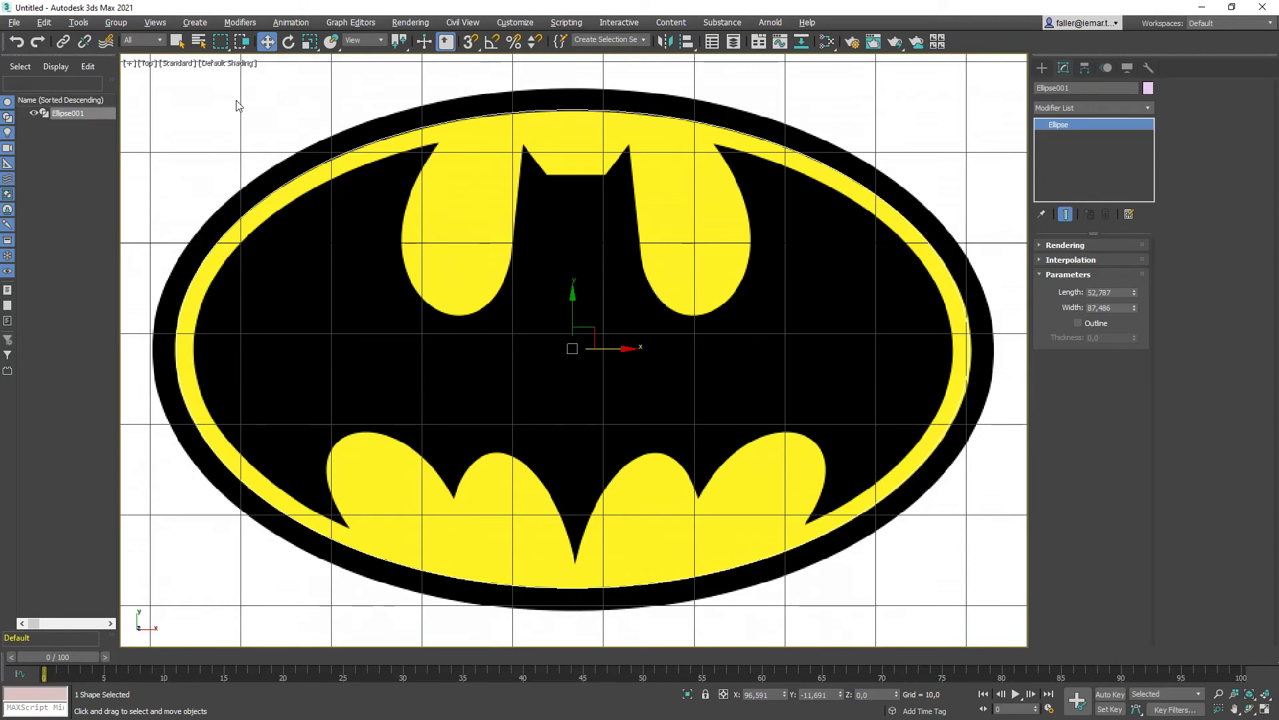
# Trace the logo's upper-left yellow lobe with an open curved line, starting and ending above the oval's outer edge.
pyautogui.click(1041, 68)
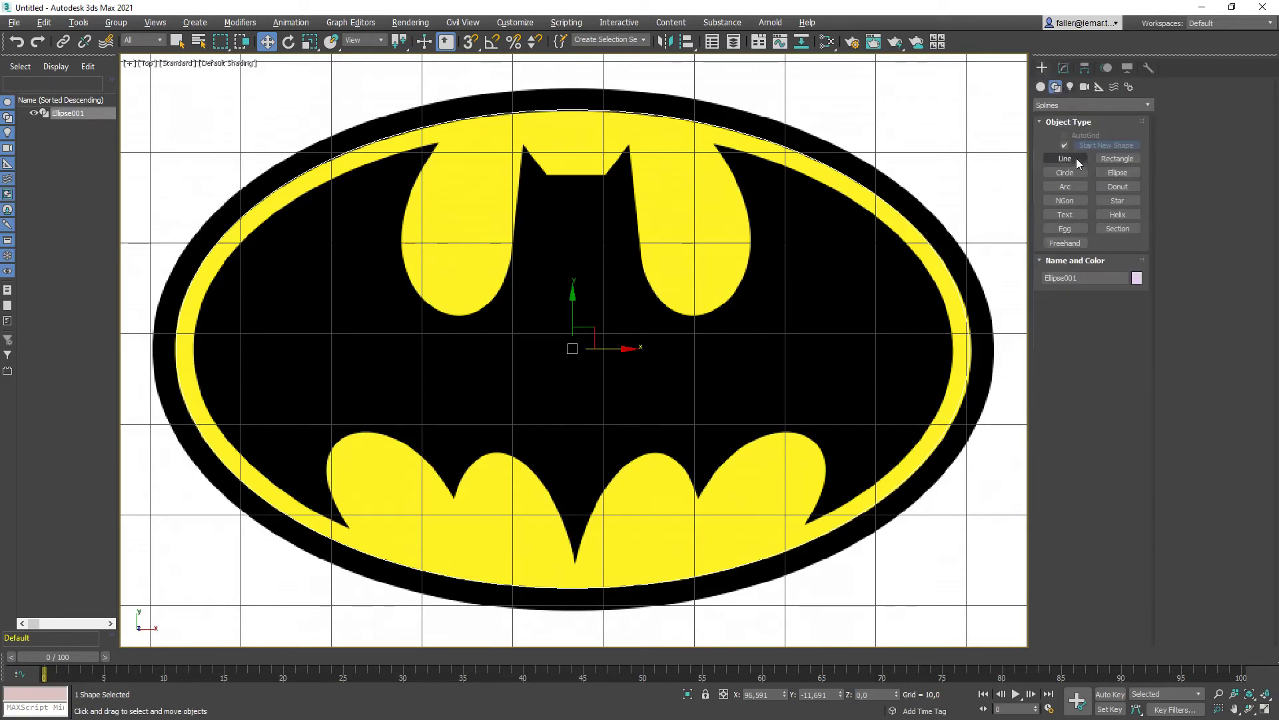
pyautogui.click(1072, 158)
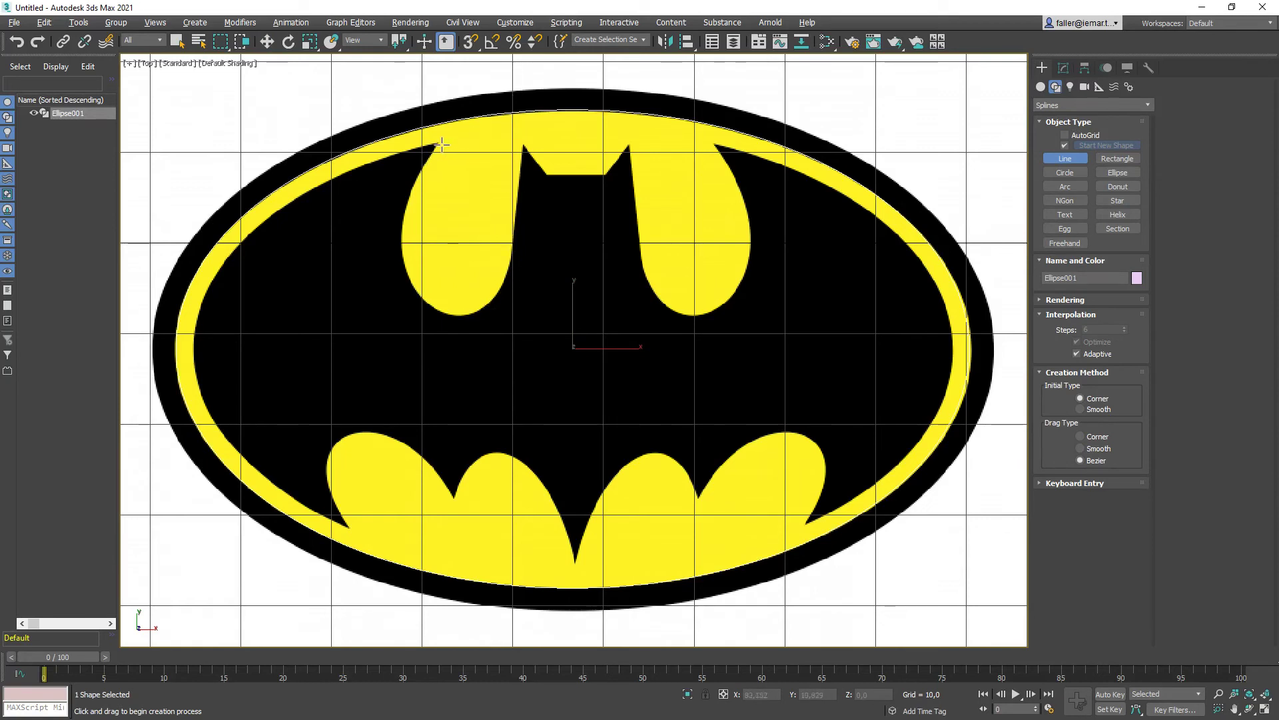
pyautogui.click(467, 85)
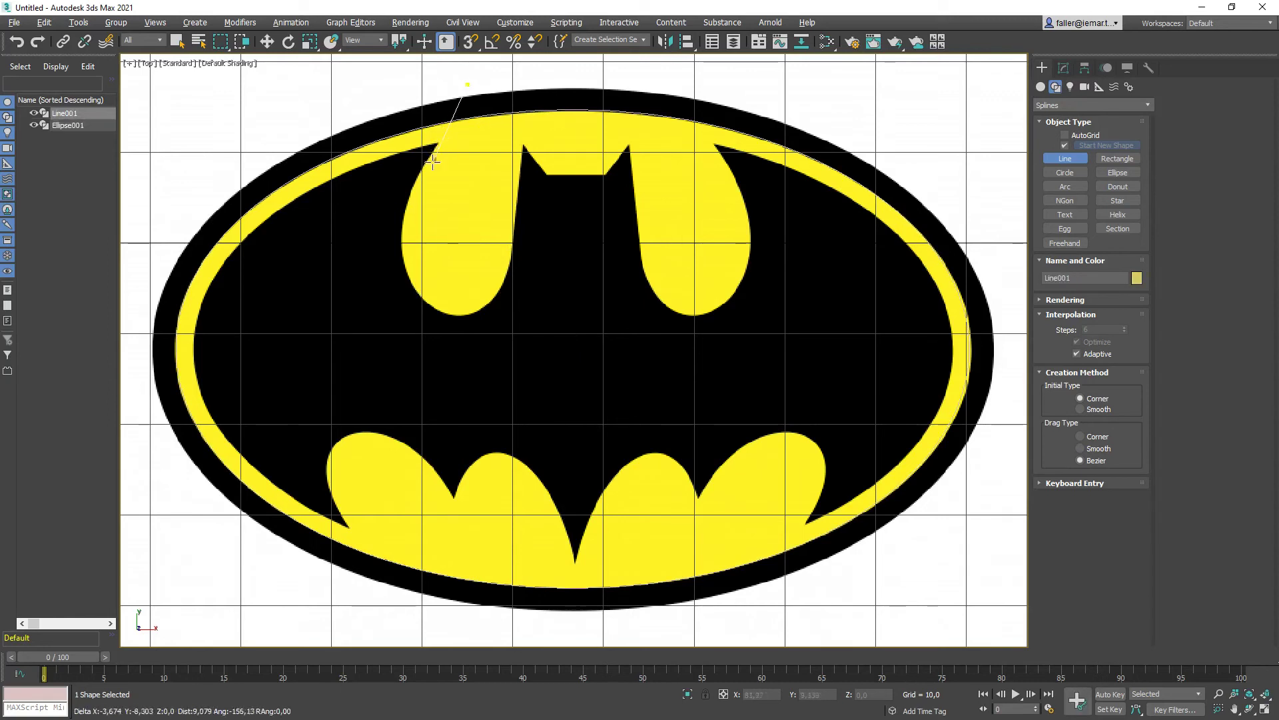
pyautogui.click(399, 241)
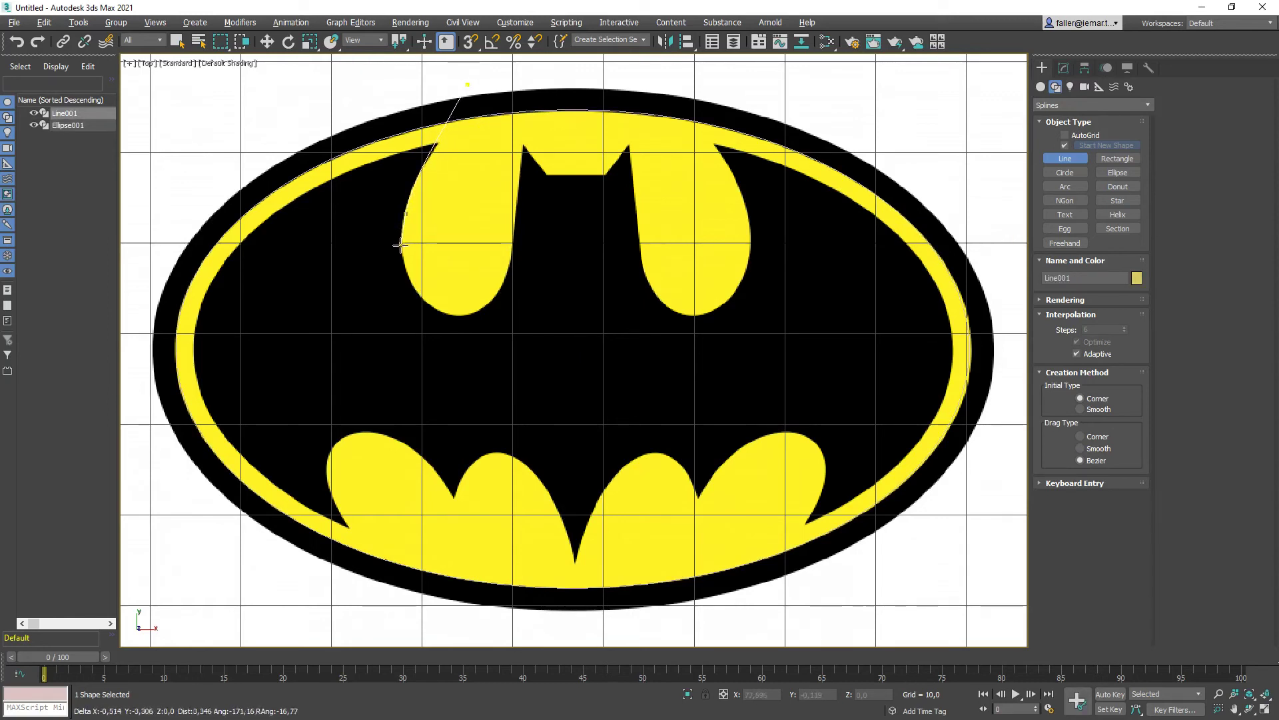
pyautogui.click(455, 316)
pyautogui.moveTo(500, 321); pyautogui.dragTo(508, 309)
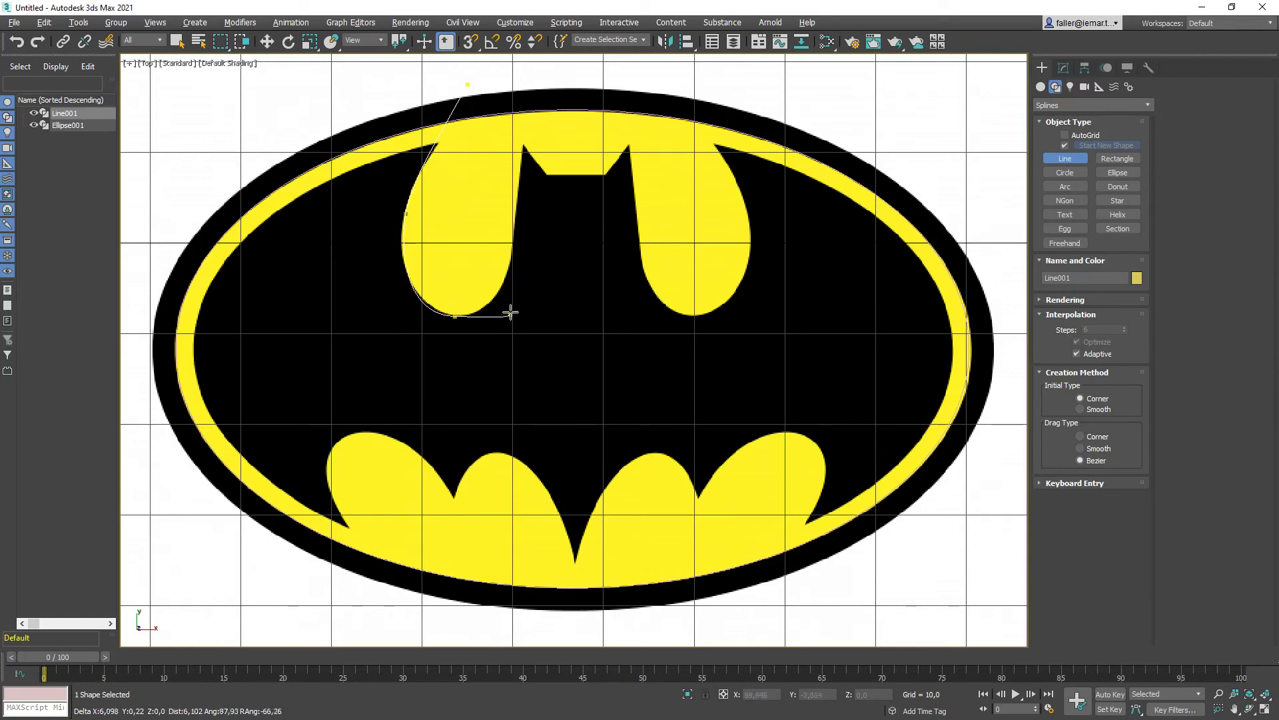
pyautogui.click(530, 84)
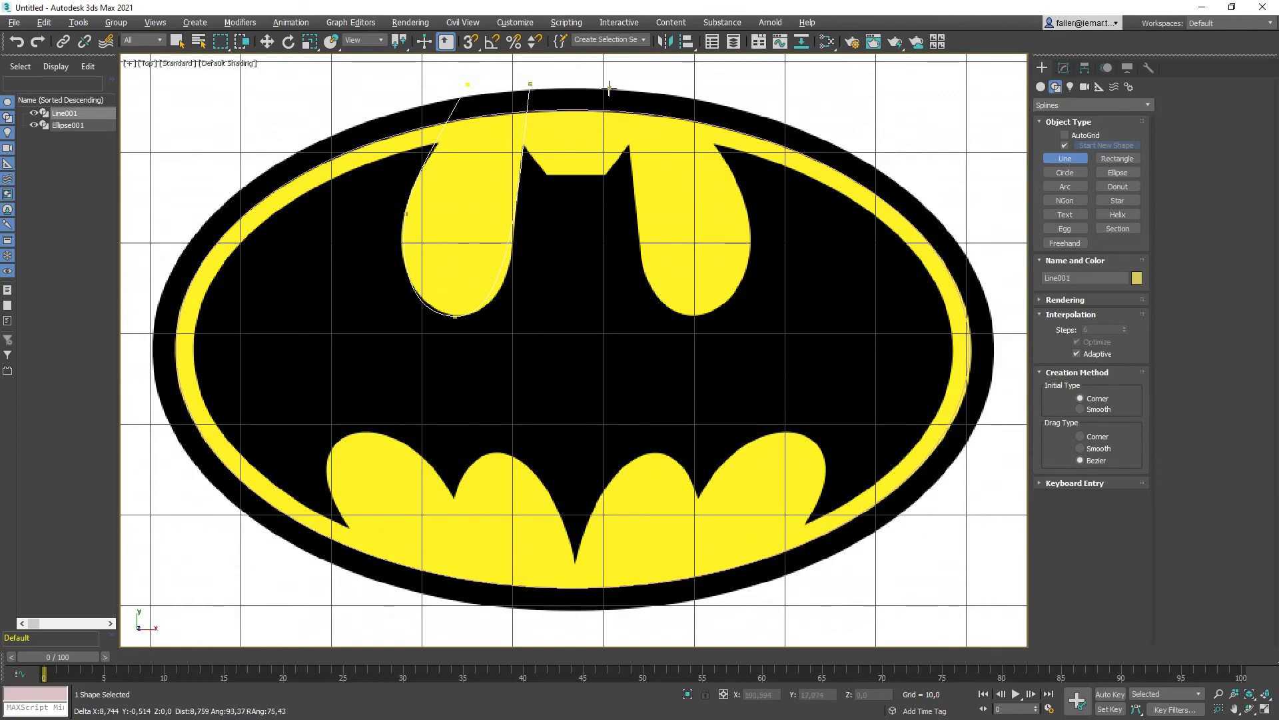
pyautogui.rightClick(609, 88)
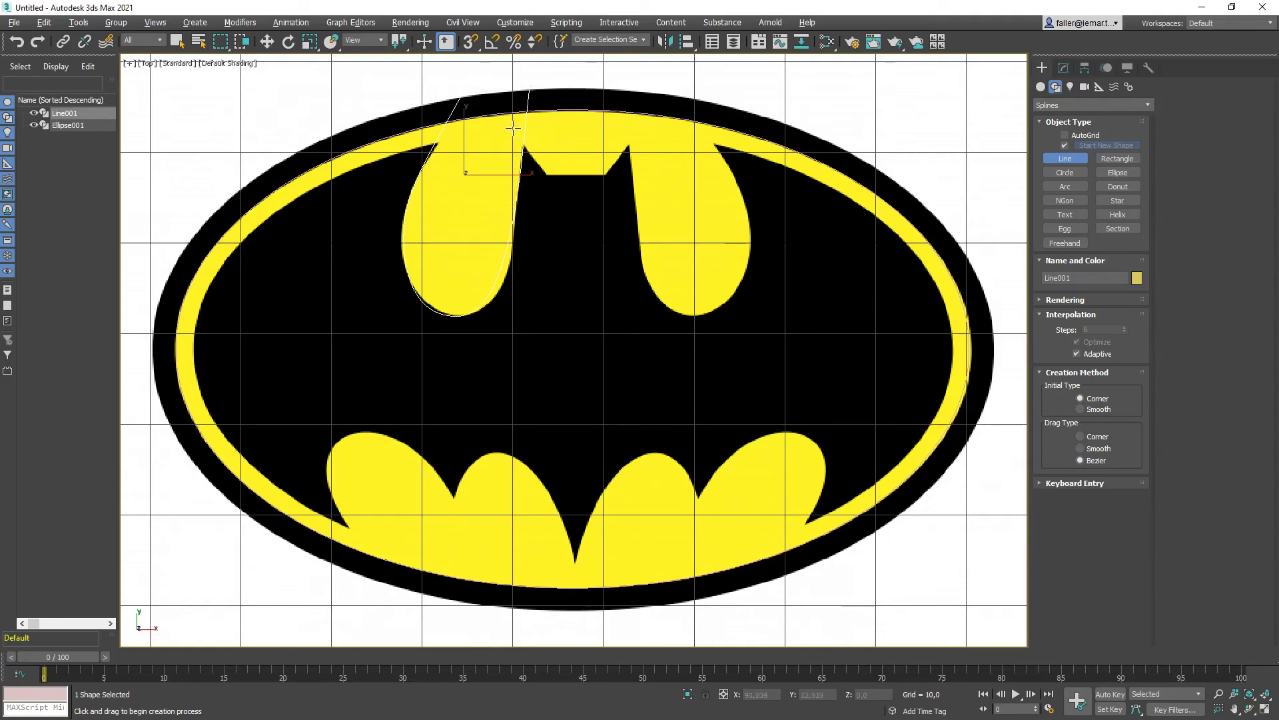
# Draw an open straight-segment line through the notch between the bat's ears, extending both ends above the oval.
pyautogui.click(483, 86)
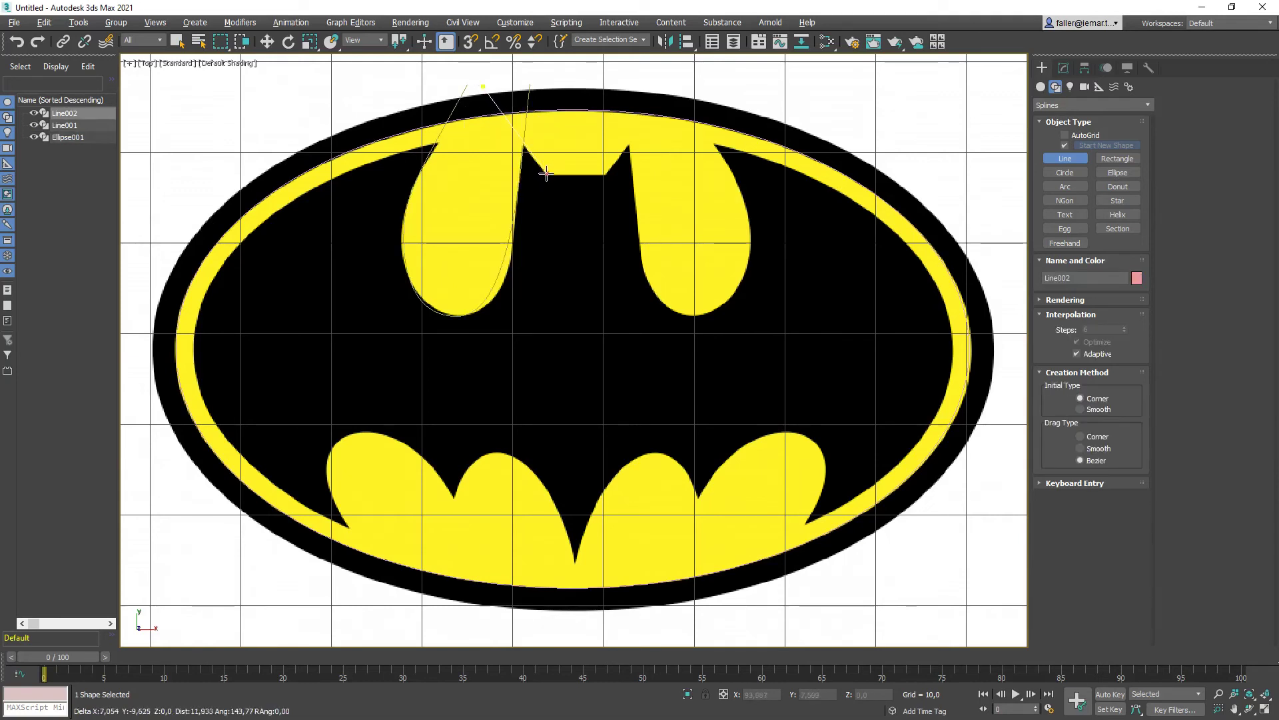
pyautogui.click(545, 174)
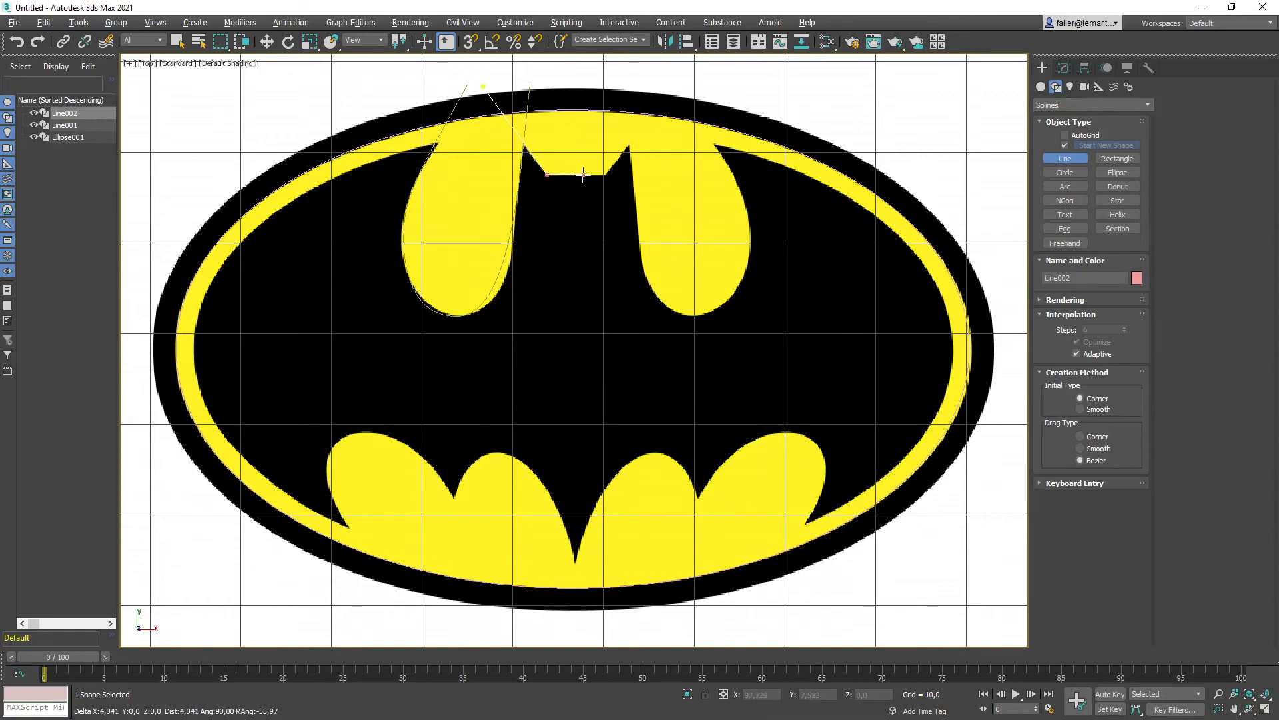
pyautogui.click(604, 174)
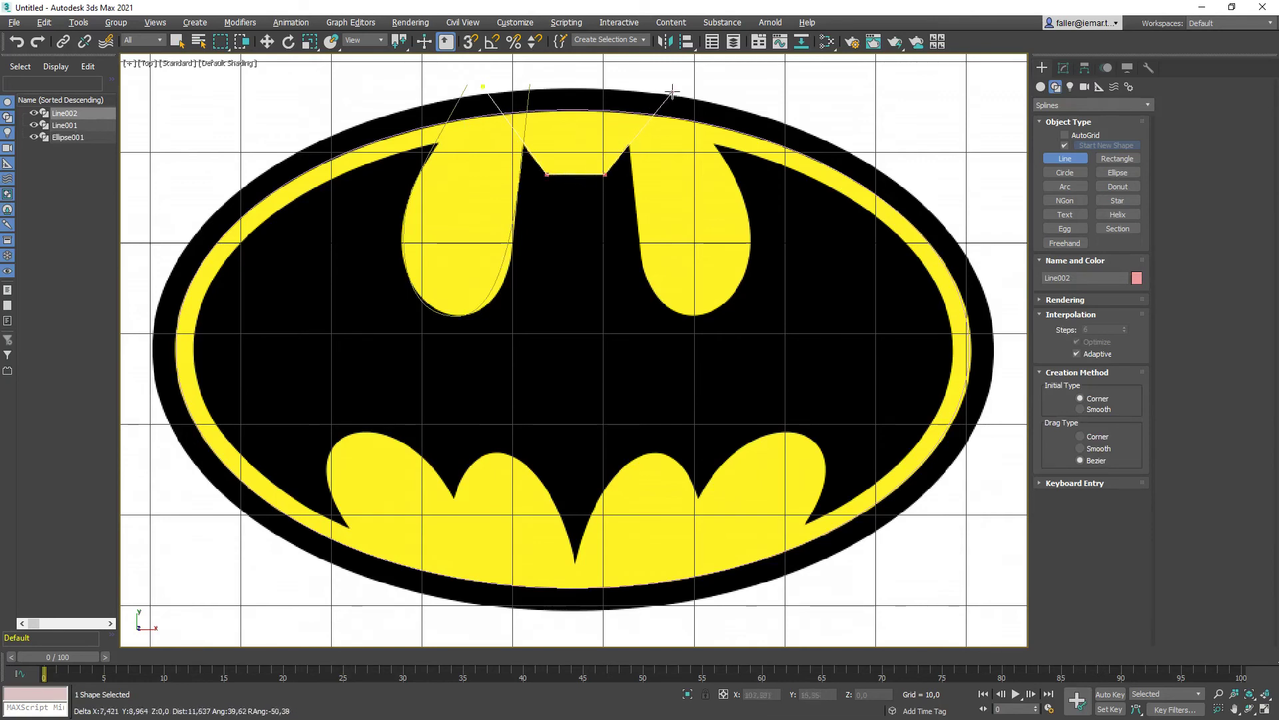
pyautogui.rightClick(685, 75)
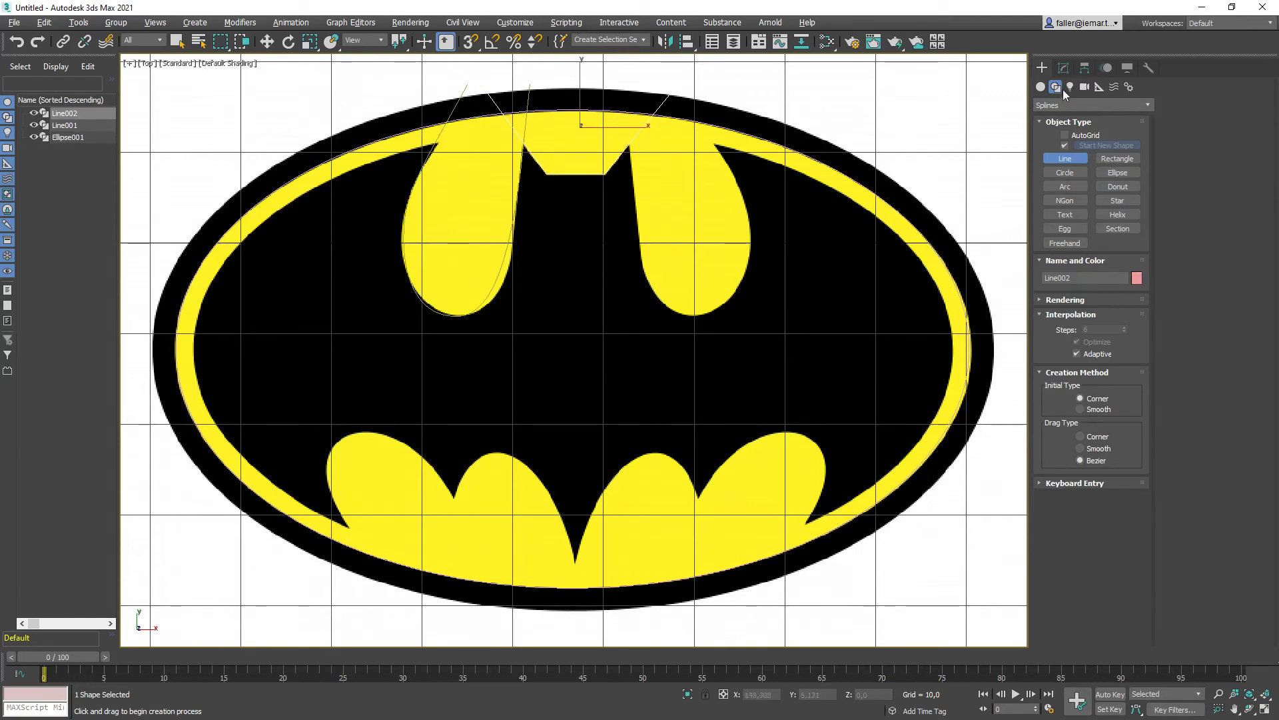
# Fit the upper-left lobe spline's lowest vertex and its Bezier handles to the lobe's rounded bottom edge.
pyautogui.rightClick(450, 87)
pyautogui.click(500, 269)
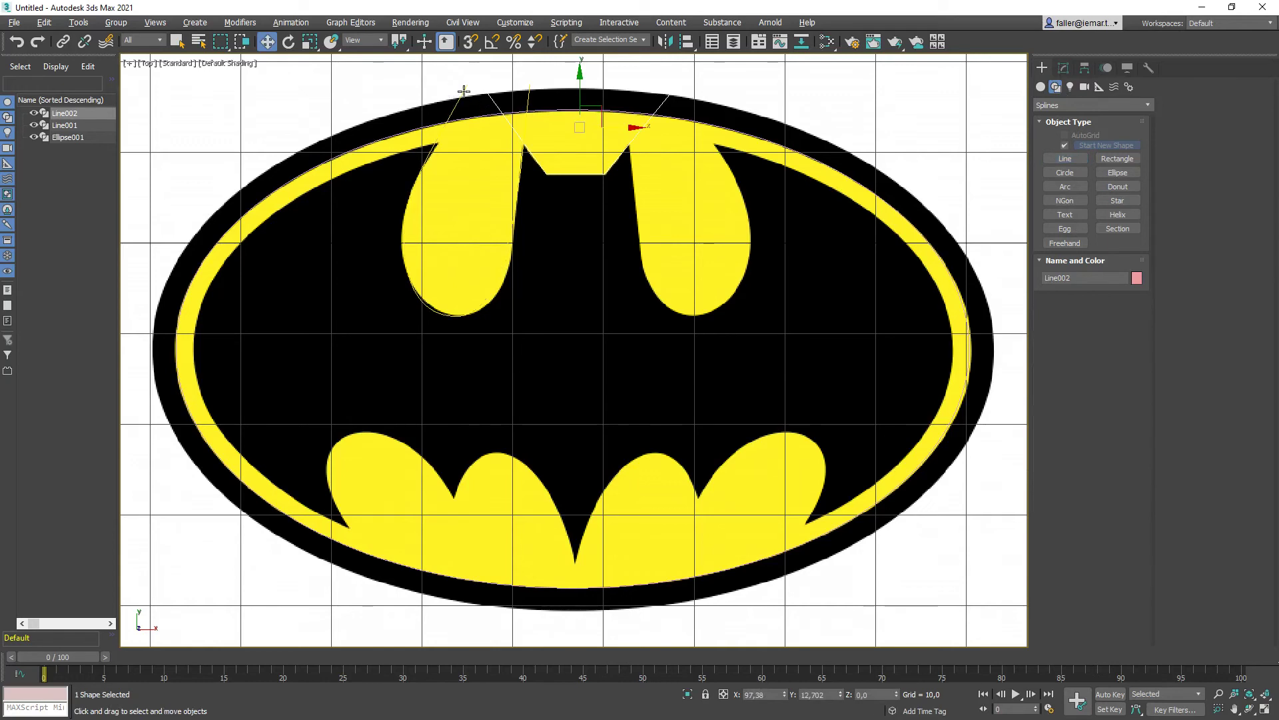
pyautogui.press('w')
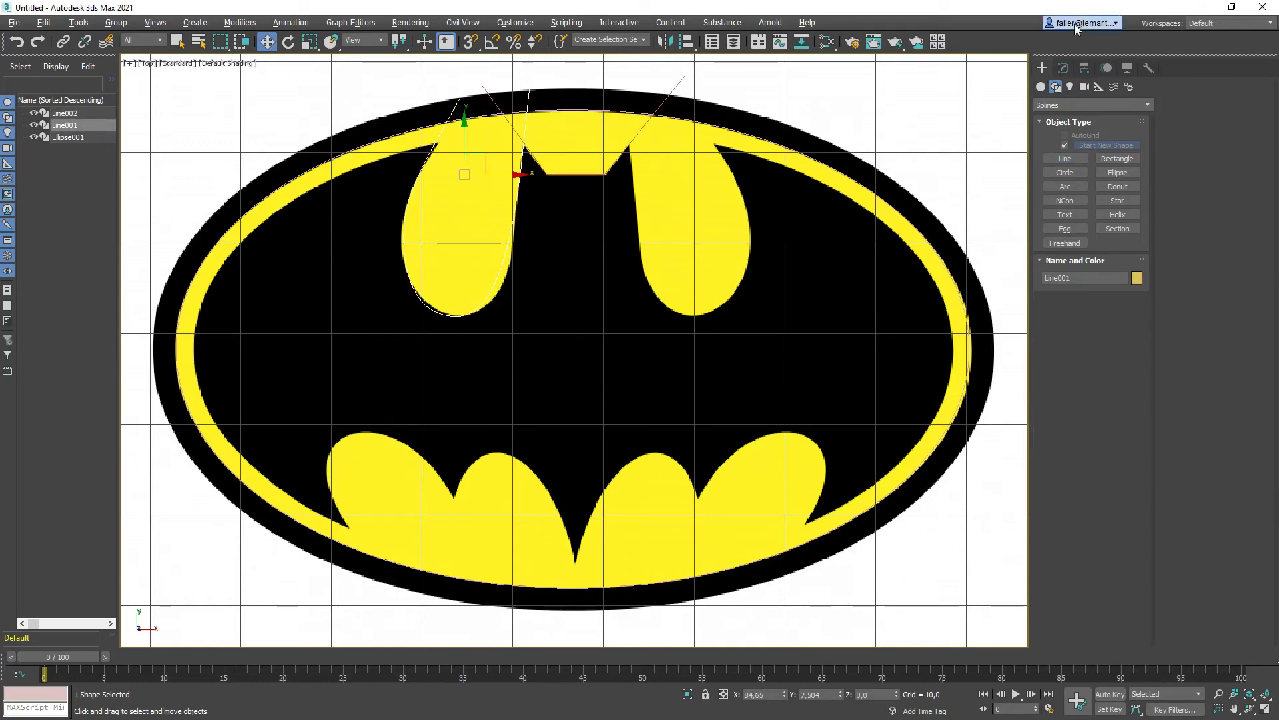
pyautogui.click(1063, 67)
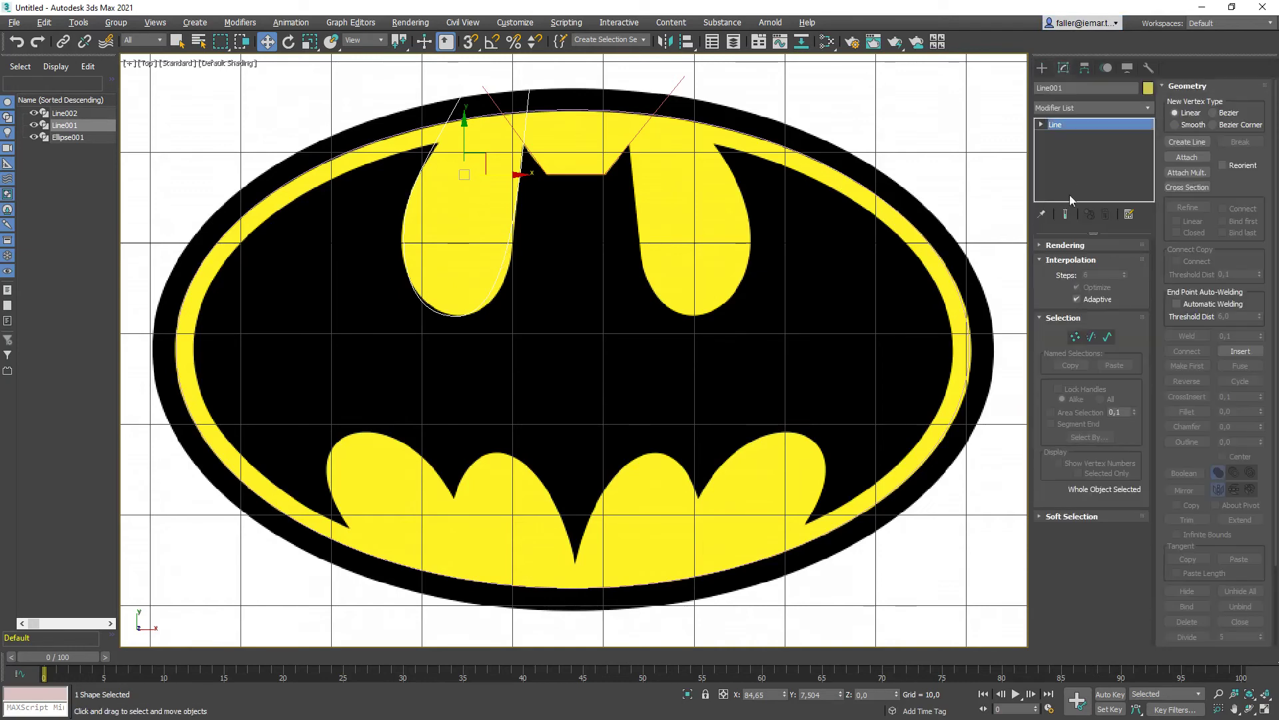
pyautogui.click(1074, 336)
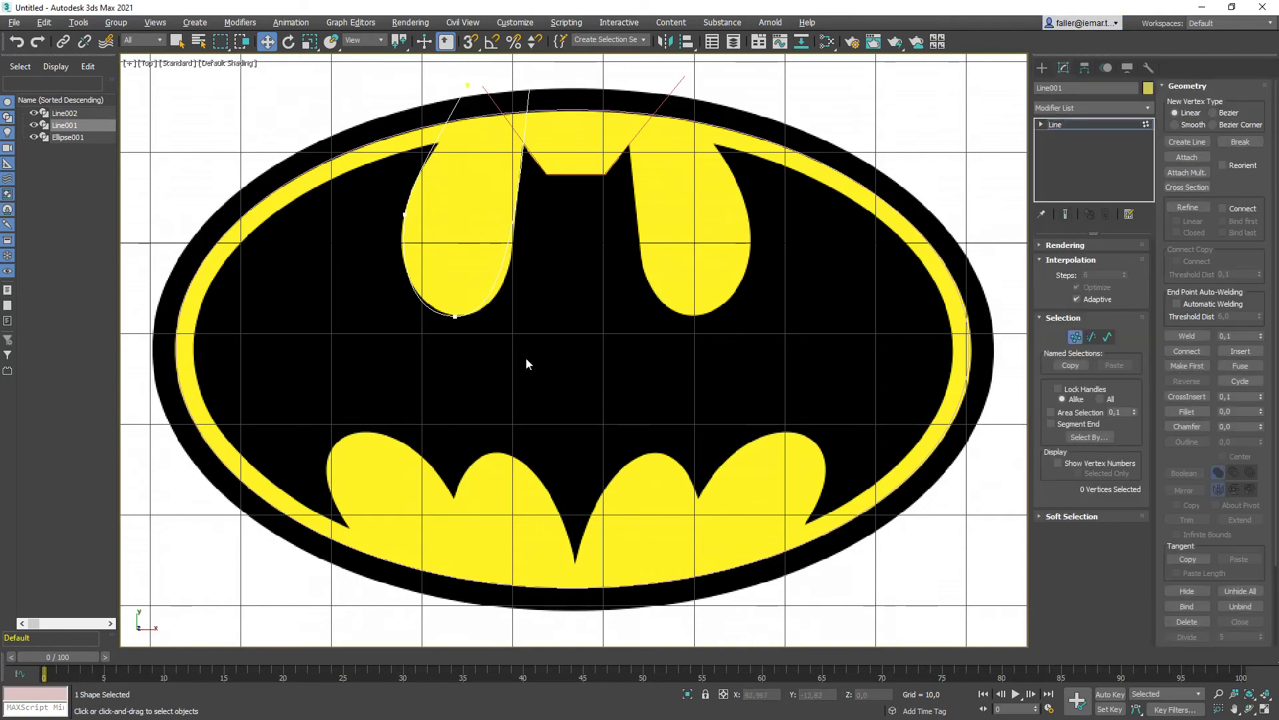
pyautogui.click(454, 315)
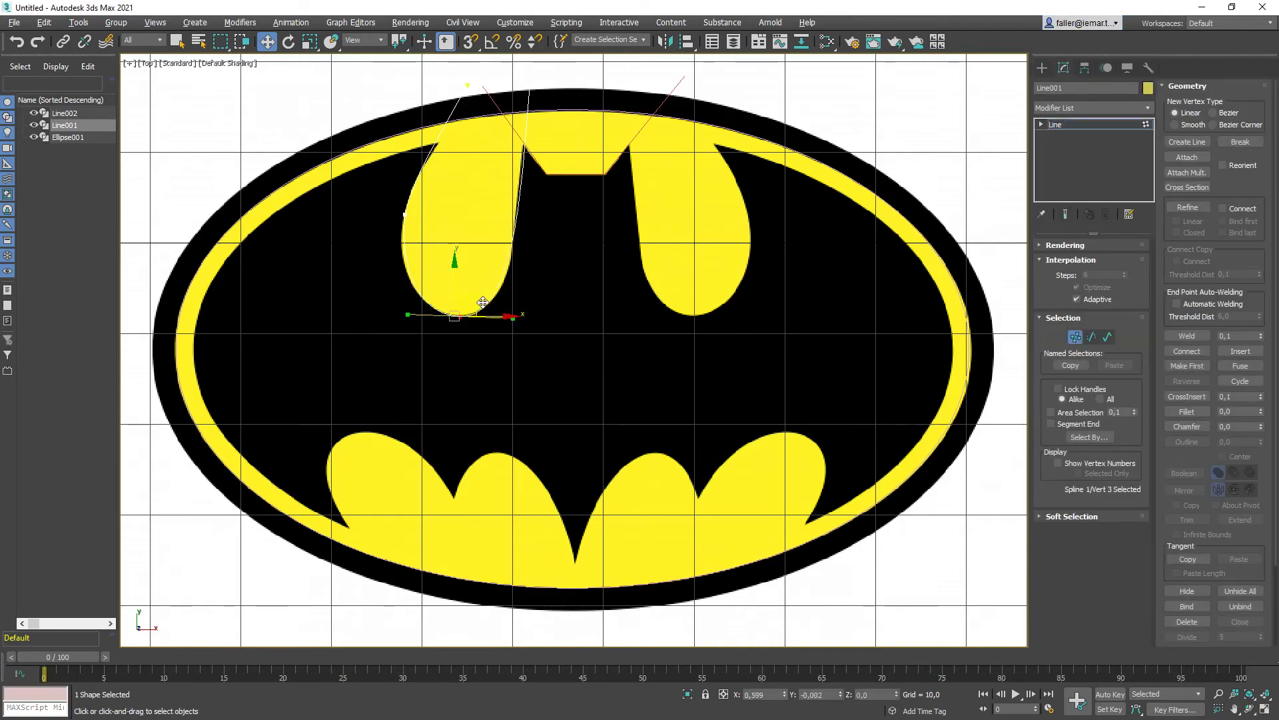
pyautogui.moveTo(513, 317); pyautogui.dragTo(520, 318)
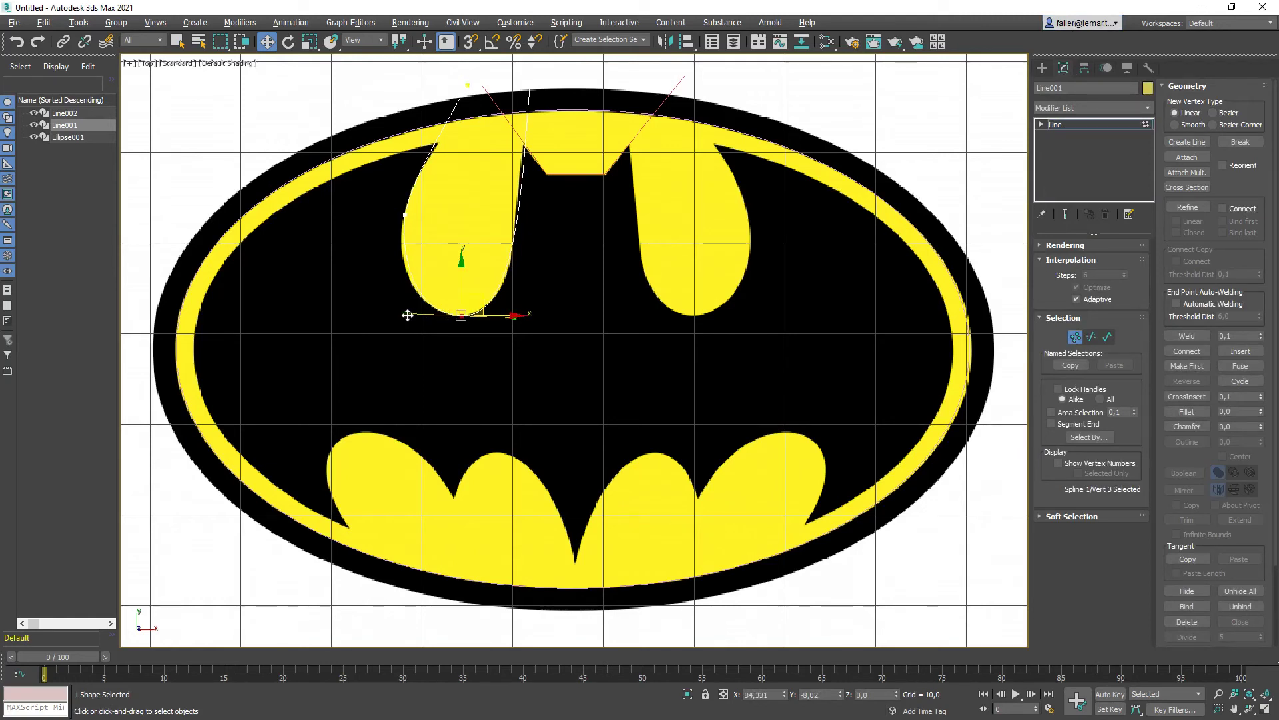
pyautogui.moveTo(408, 314); pyautogui.dragTo(402, 315)
pyautogui.moveTo(479, 300); pyautogui.dragTo(478, 298)
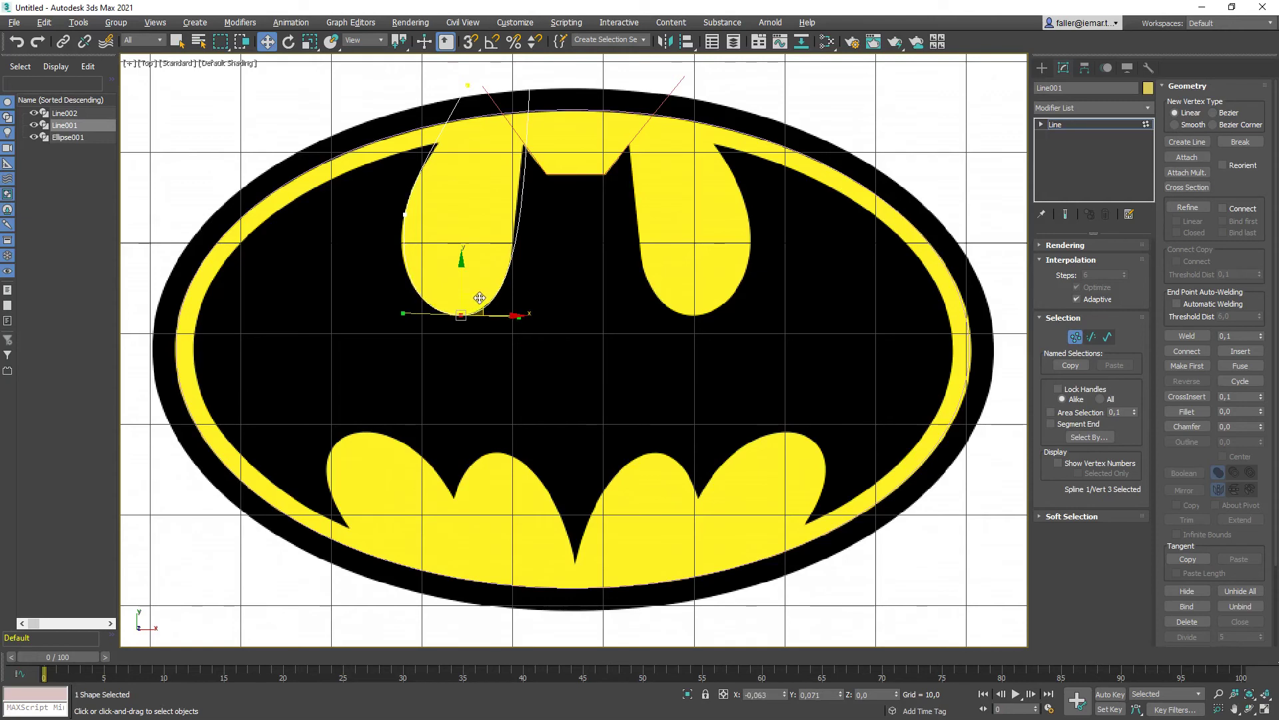
# Move the lobe spline's two upper end vertices so its sides follow the yellow edges, and exit vertex editing.
pyautogui.click(530, 86)
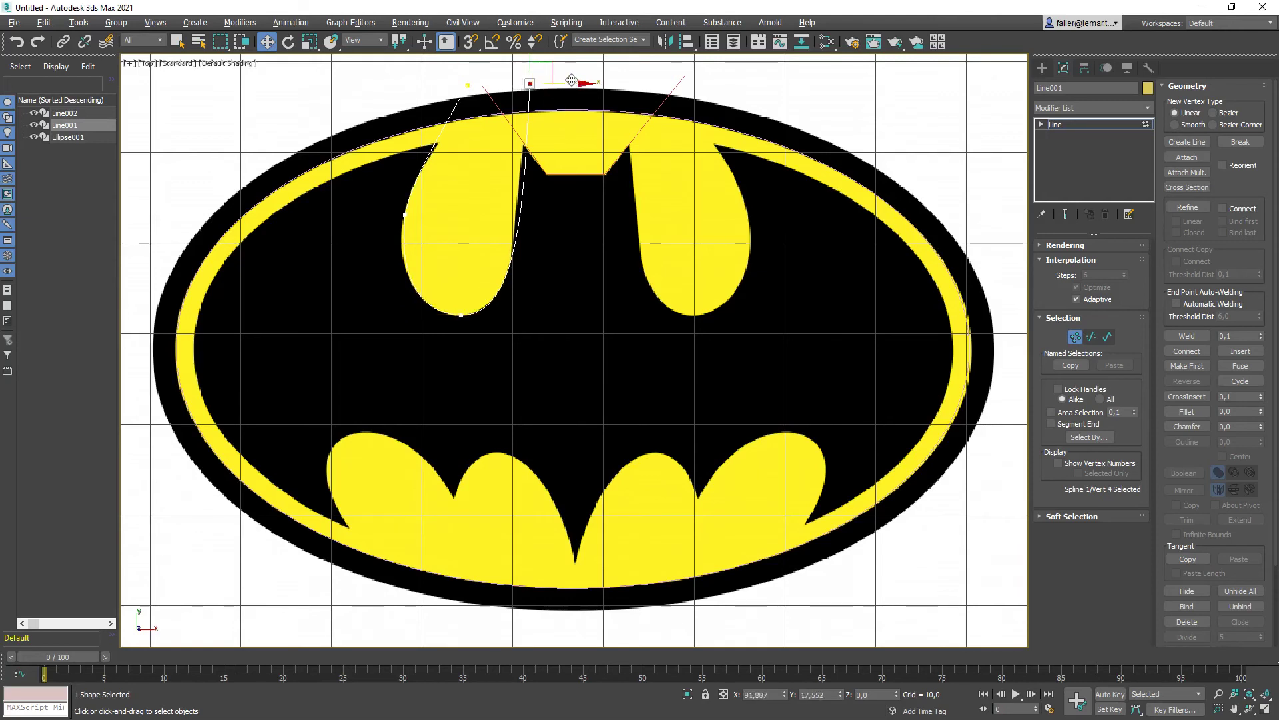
pyautogui.moveTo(551, 71); pyautogui.dragTo(544, 68)
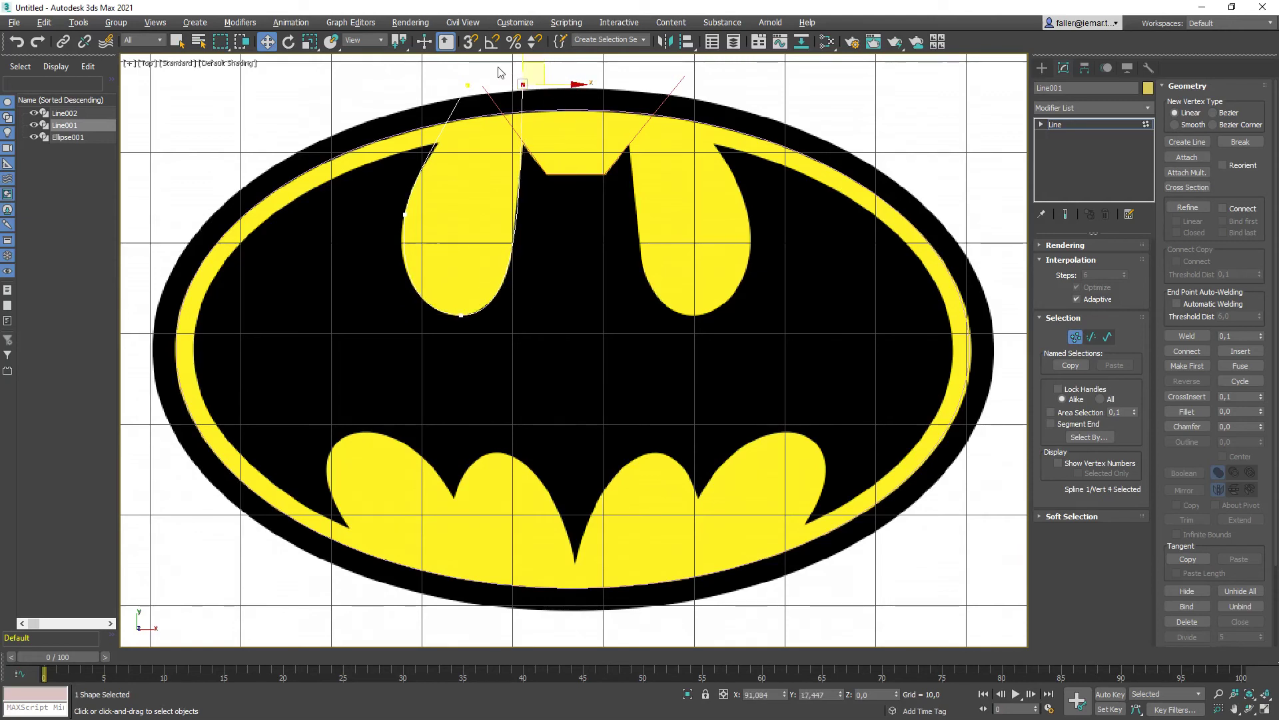
pyautogui.click(470, 85)
pyautogui.moveTo(482, 87); pyautogui.dragTo(486, 91)
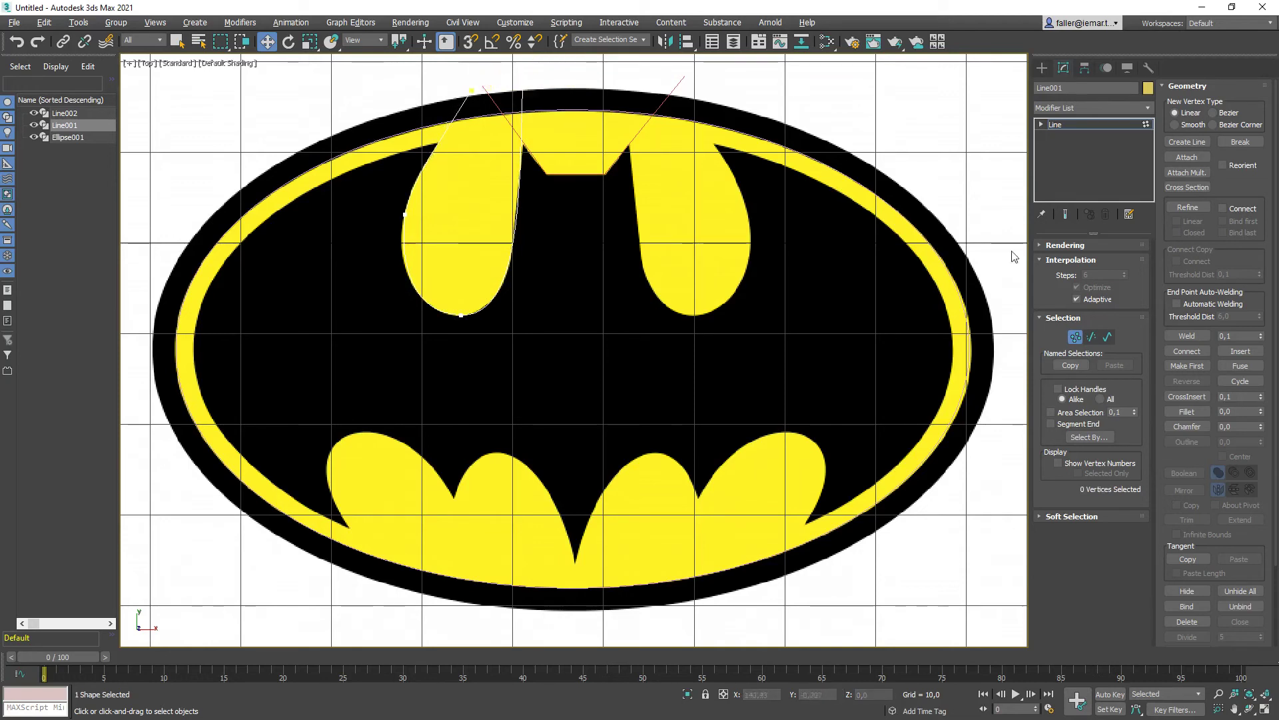
pyautogui.click(1076, 336)
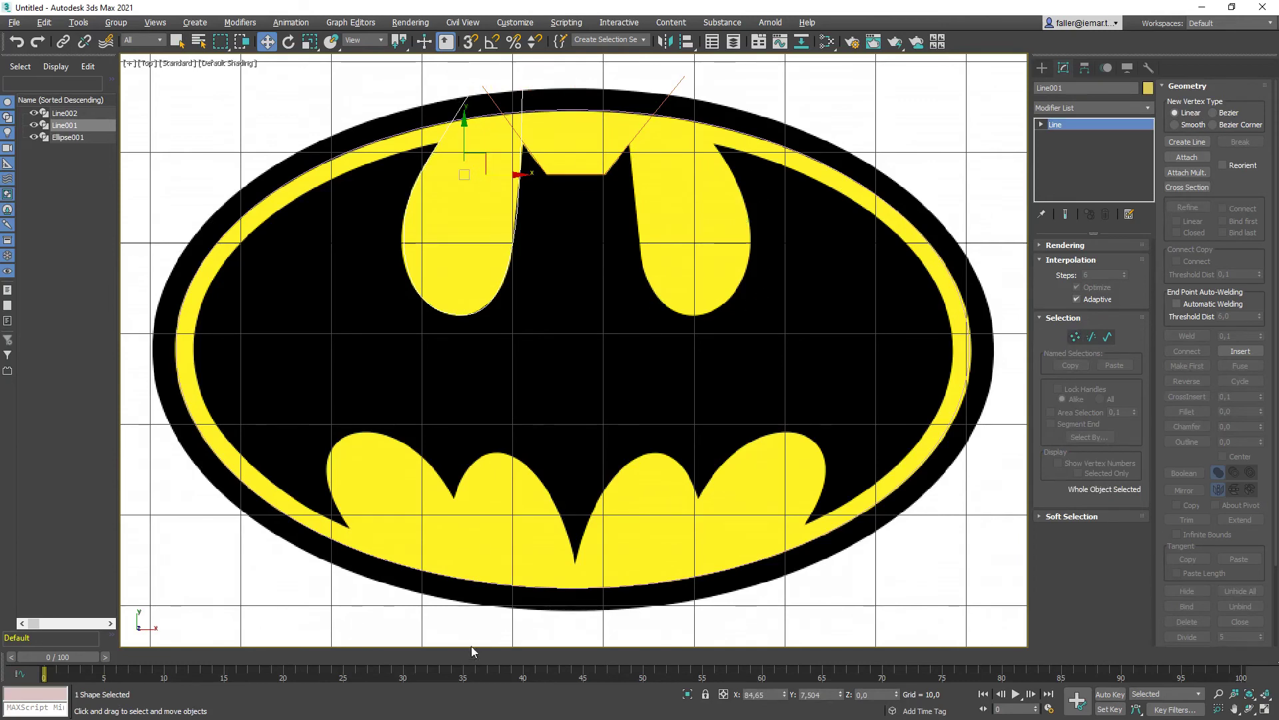
# Trace the two lower-left yellow scallops with one open curved line whose ends extend below the oval.
pyautogui.click(1042, 68)
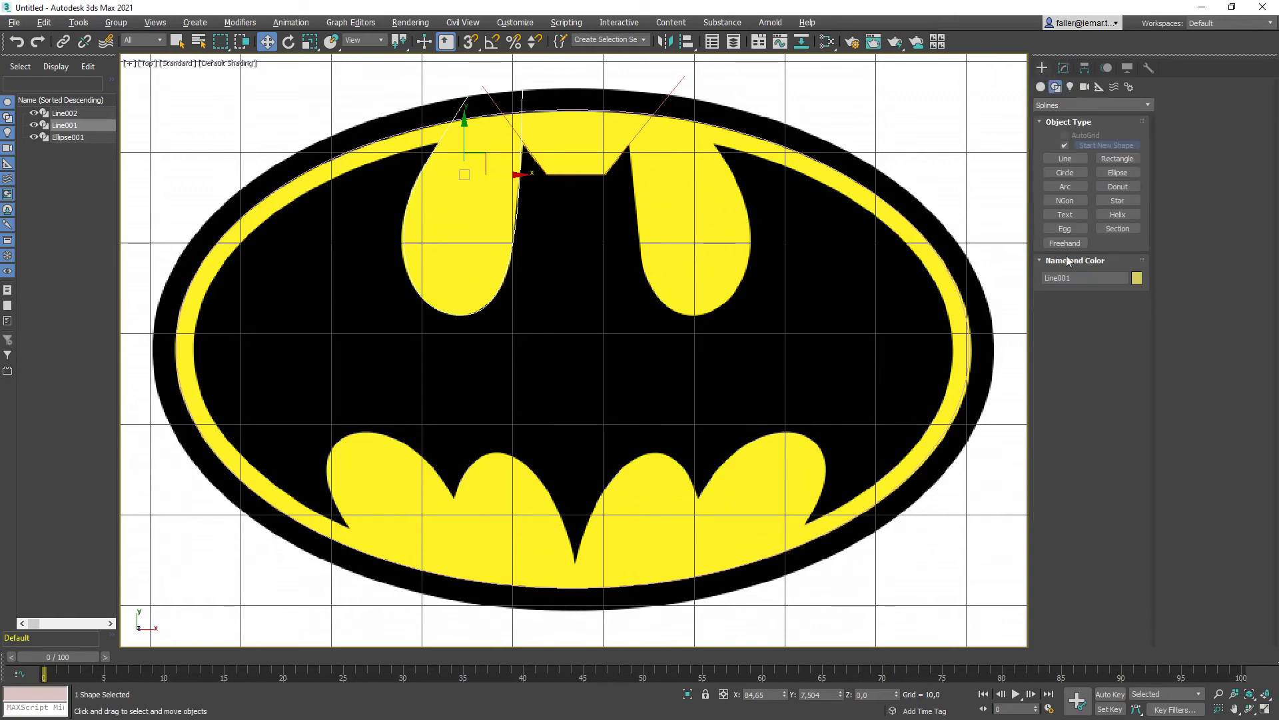
pyautogui.click(1059, 159)
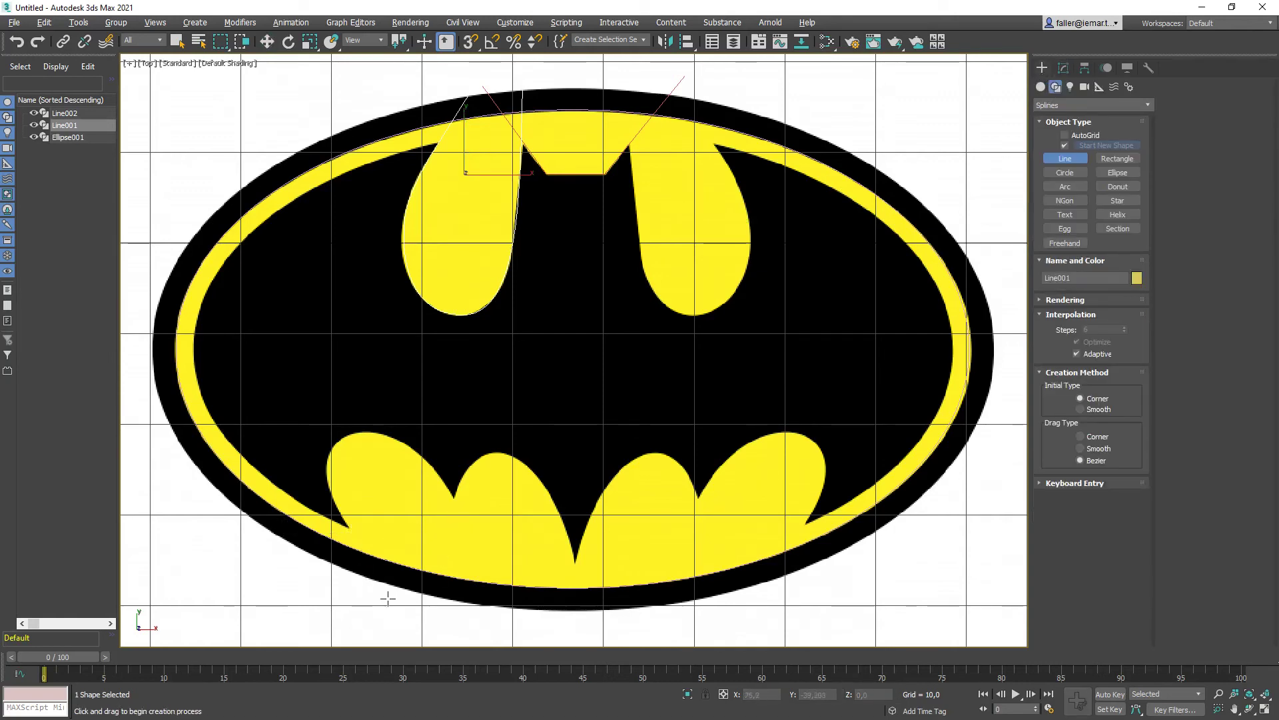
pyautogui.moveTo(382, 581); pyautogui.dragTo(390, 601)
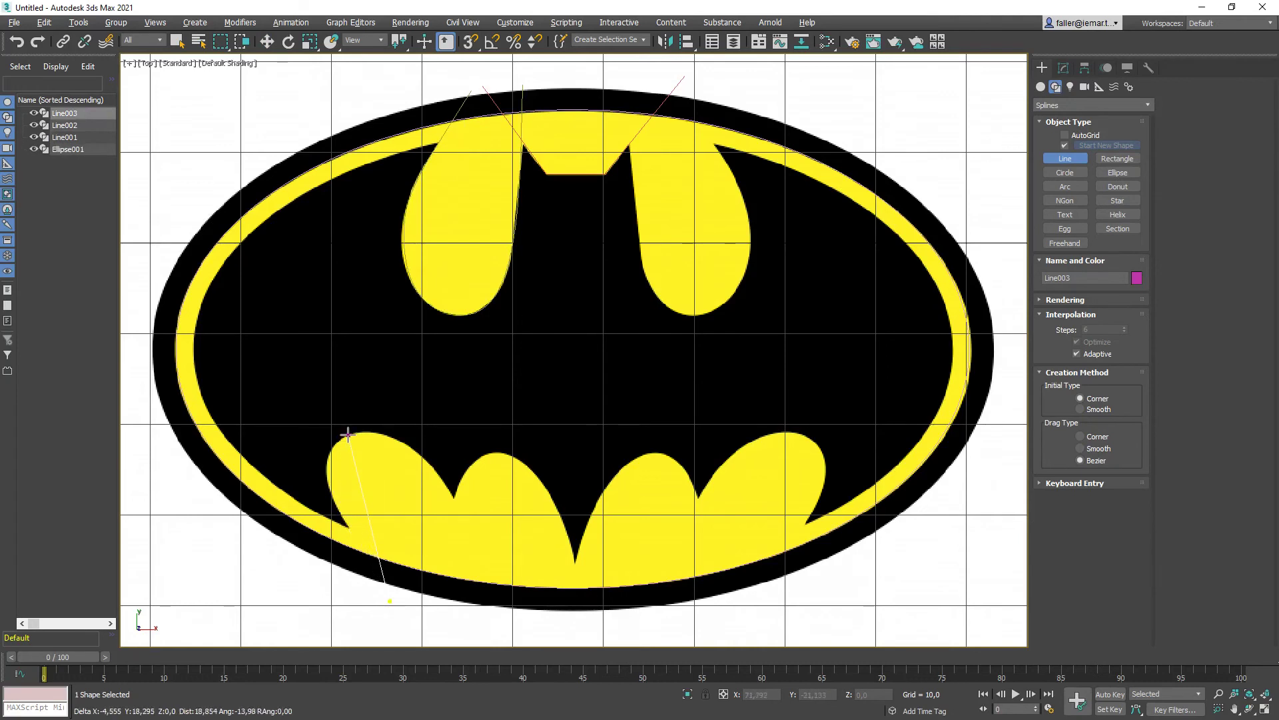
pyautogui.moveTo(348, 435); pyautogui.dragTo(394, 417)
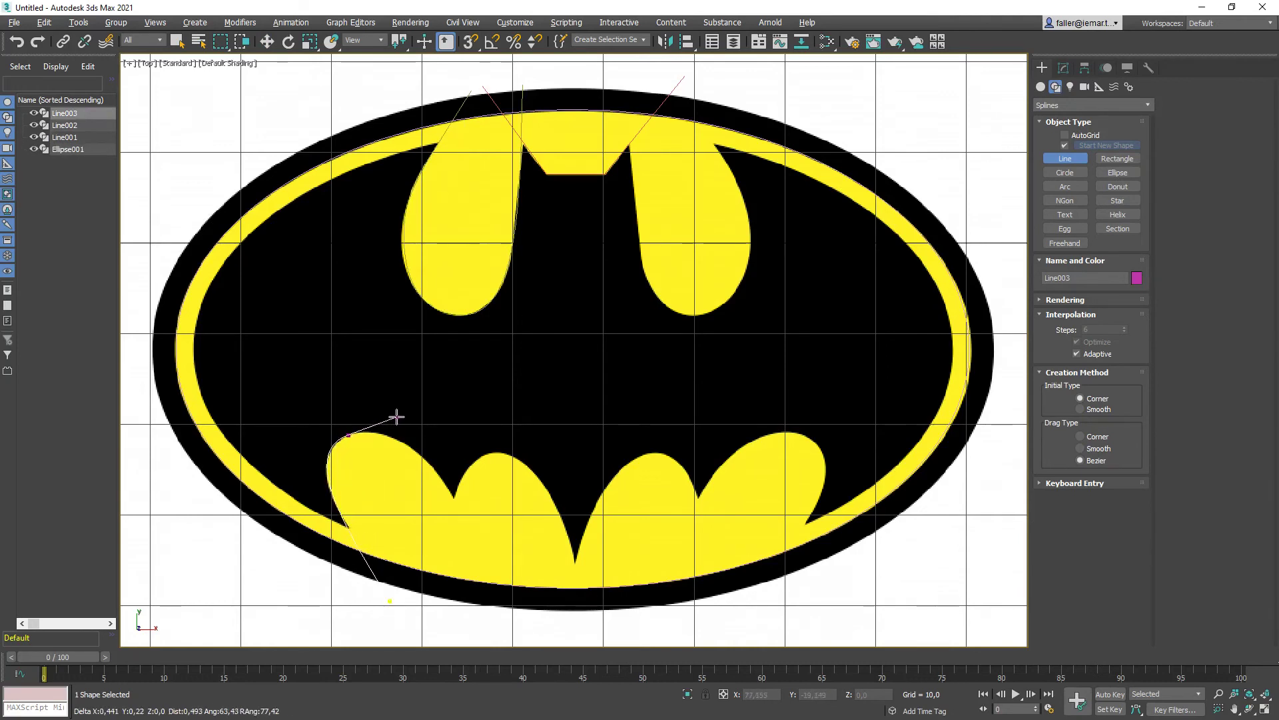
pyautogui.click(454, 497)
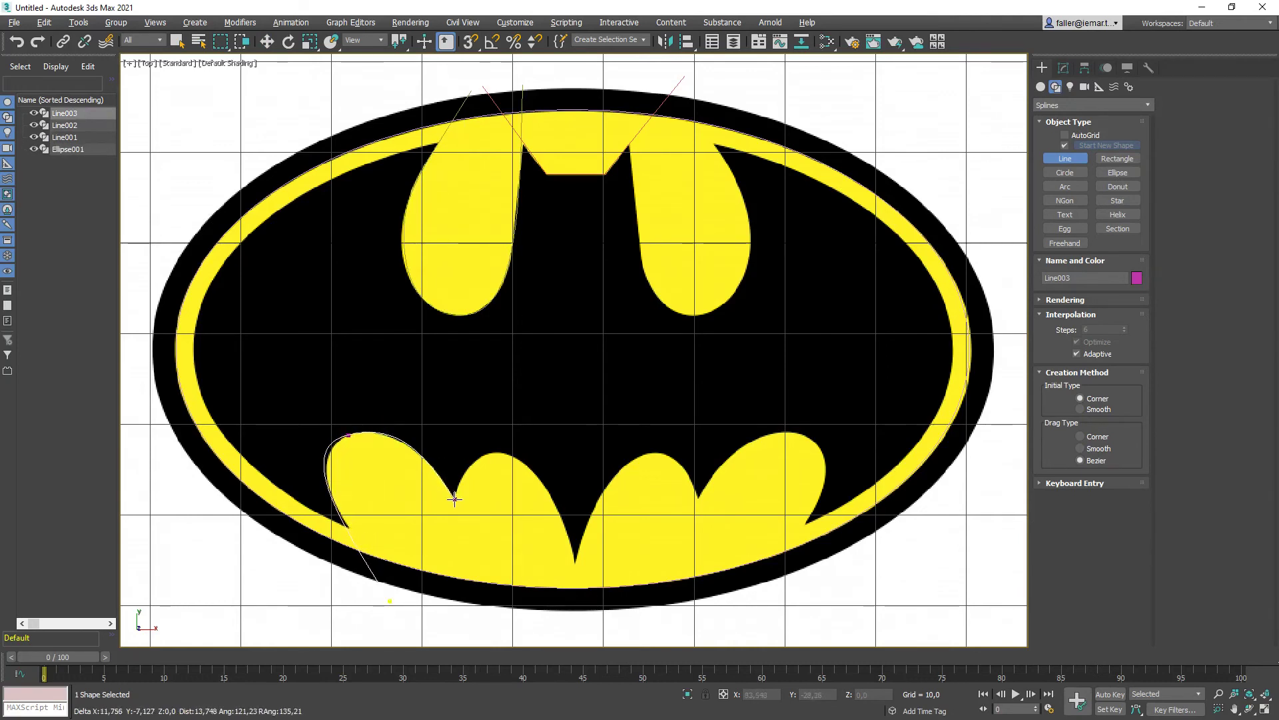
pyautogui.moveTo(504, 453); pyautogui.dragTo(542, 457)
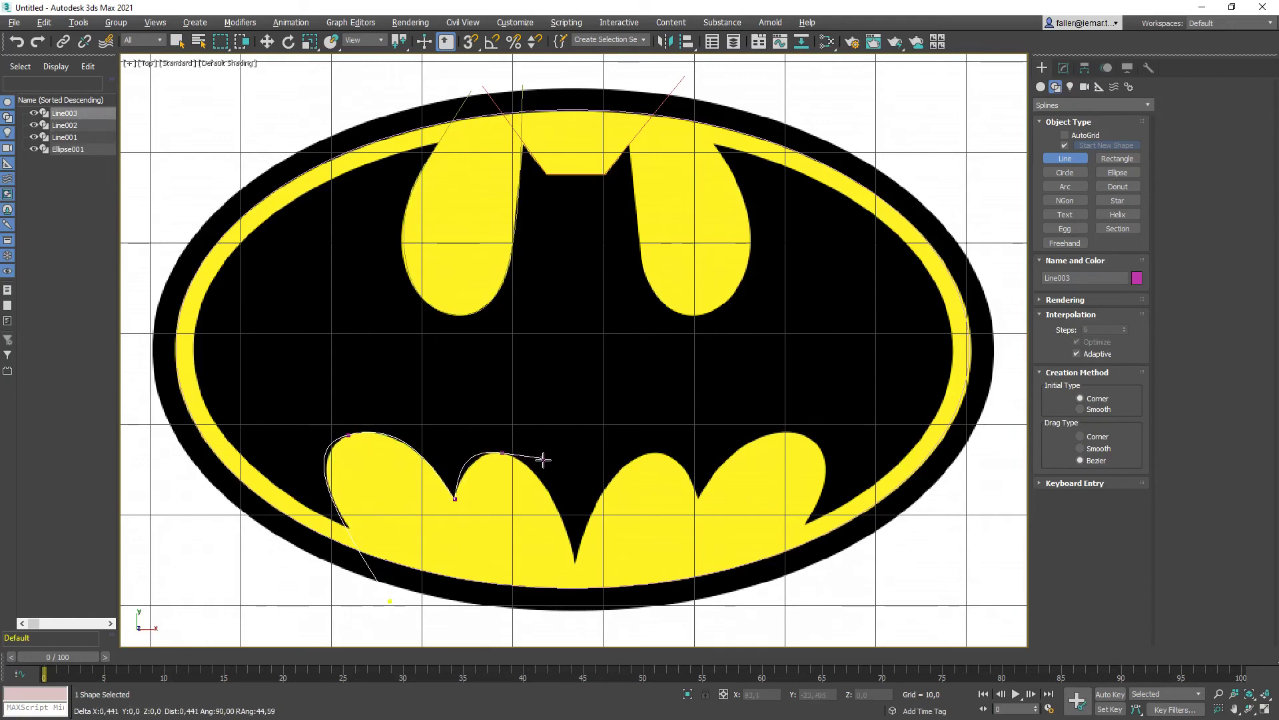
pyautogui.click(596, 628)
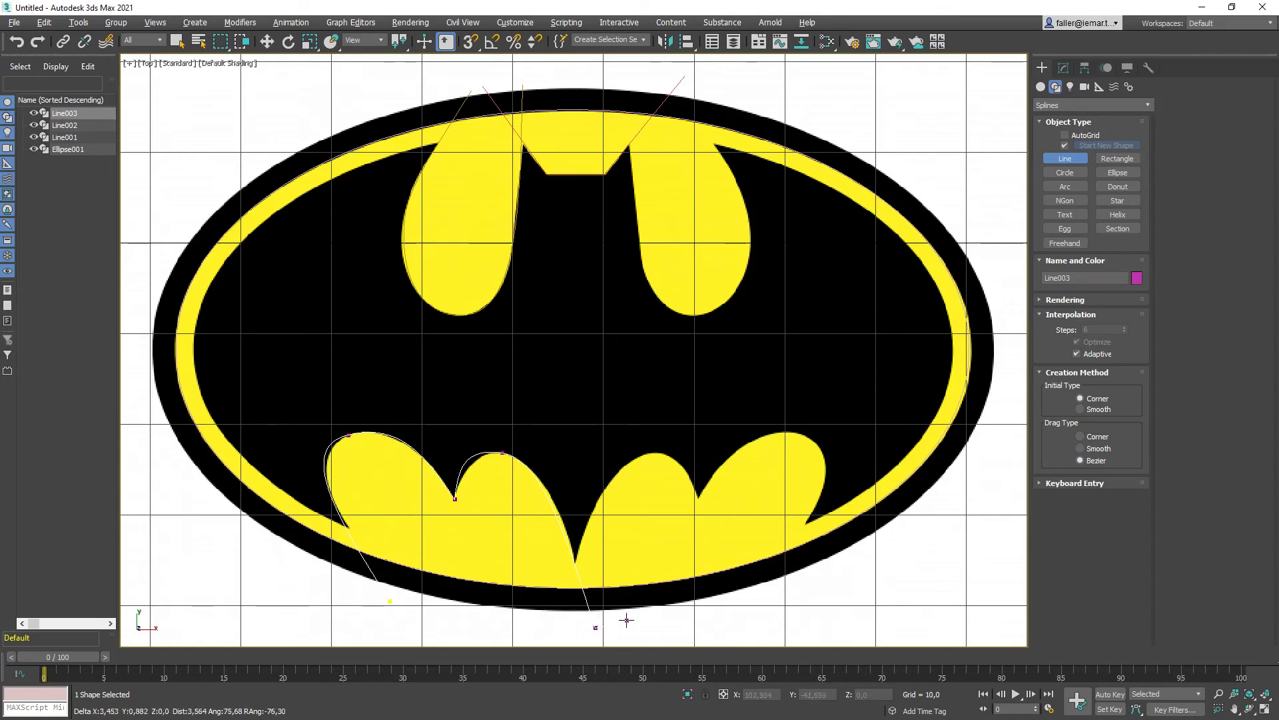
pyautogui.rightClick(626, 620)
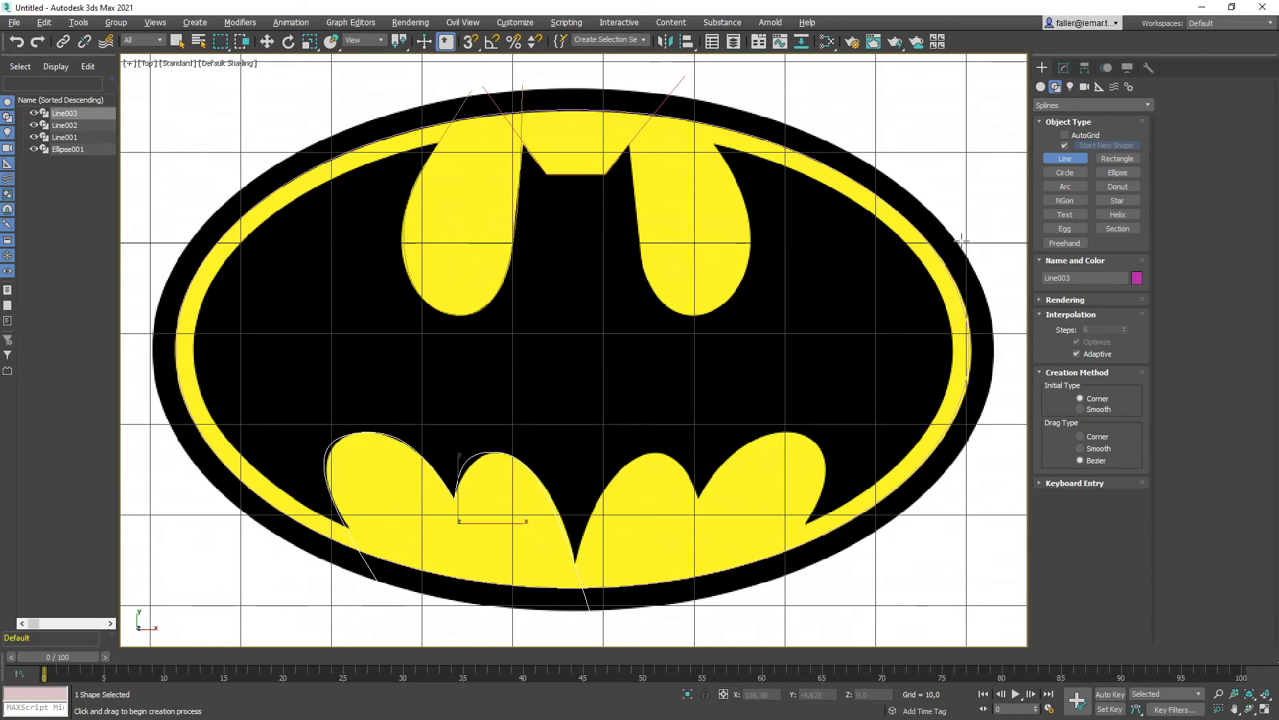
# Adjust the Bezier handles at the tops of both lower-left scallops so the spline follows the yellow edge.
pyautogui.click(1064, 67)
pyautogui.click(1074, 339)
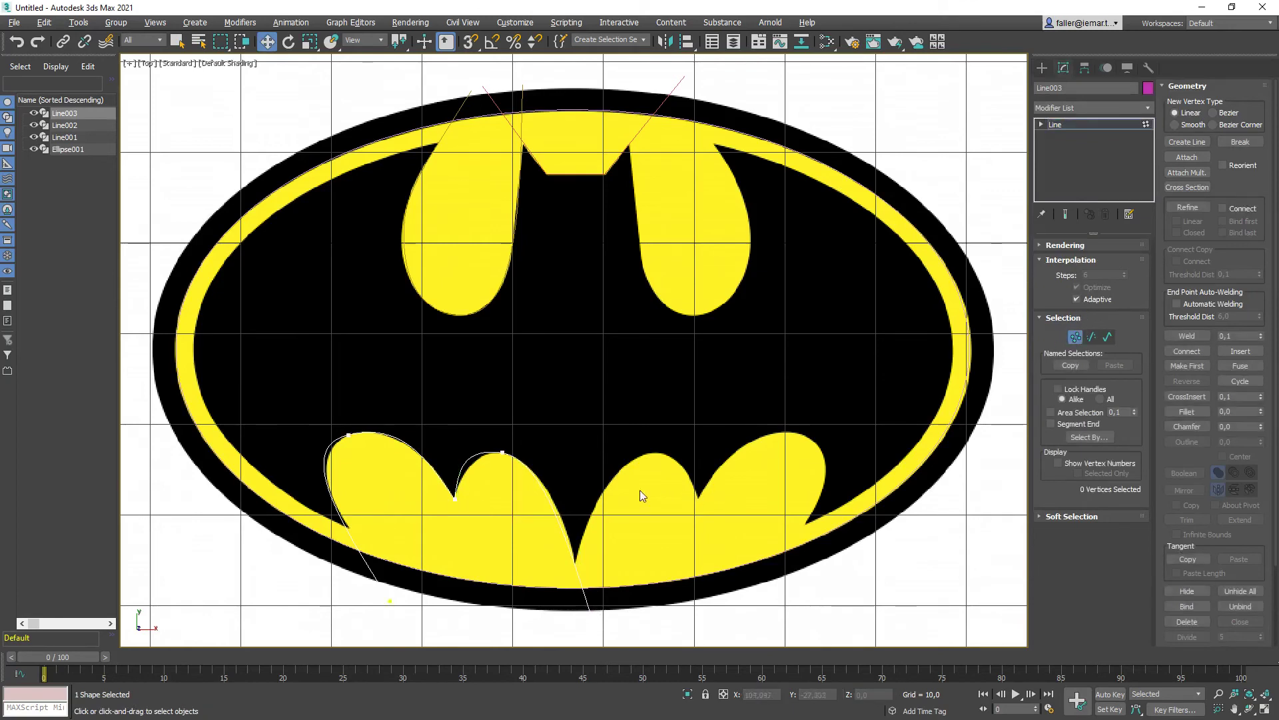
pyautogui.click(503, 453)
pyautogui.moveTo(465, 448); pyautogui.dragTo(467, 457)
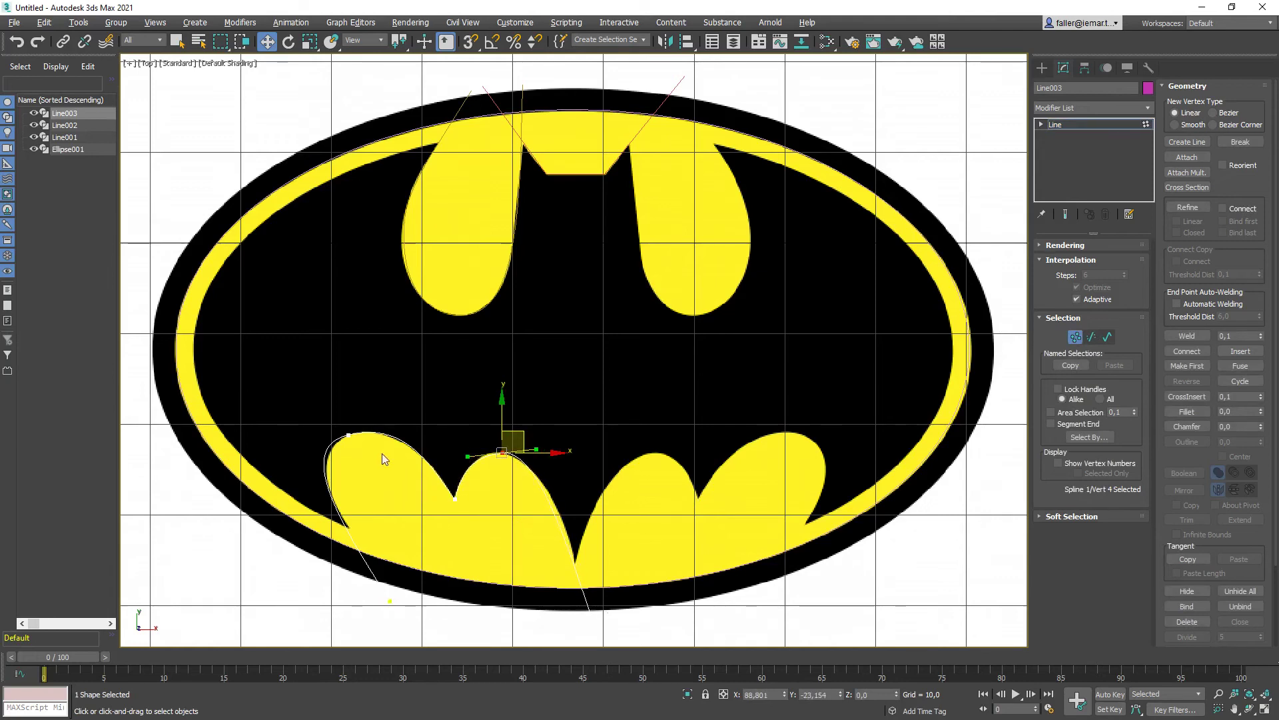
pyautogui.click(348, 434)
pyautogui.moveTo(403, 419); pyautogui.dragTo(397, 422)
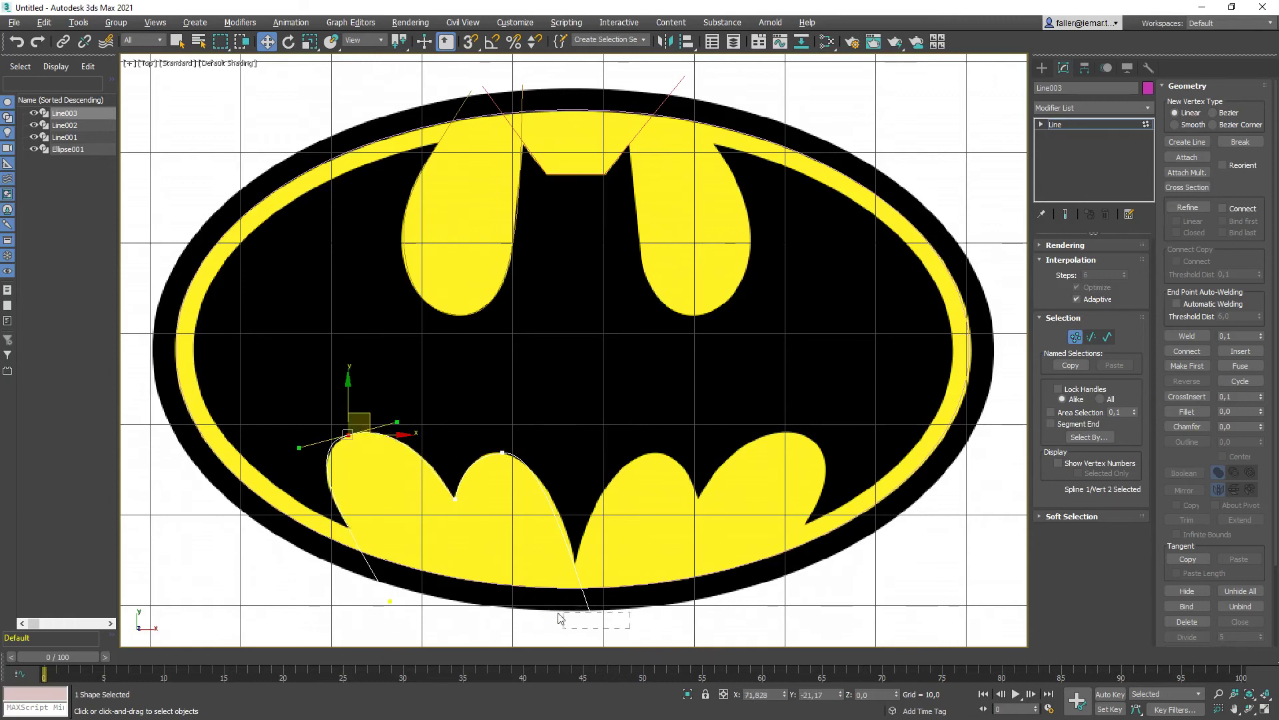
# Convert the scallop spline's end vertex below the oval's centre to Bezier, fit its curve to the yellow edge, and exit vertex editing.
pyautogui.moveTo(558, 613); pyautogui.dragTo(560, 614)
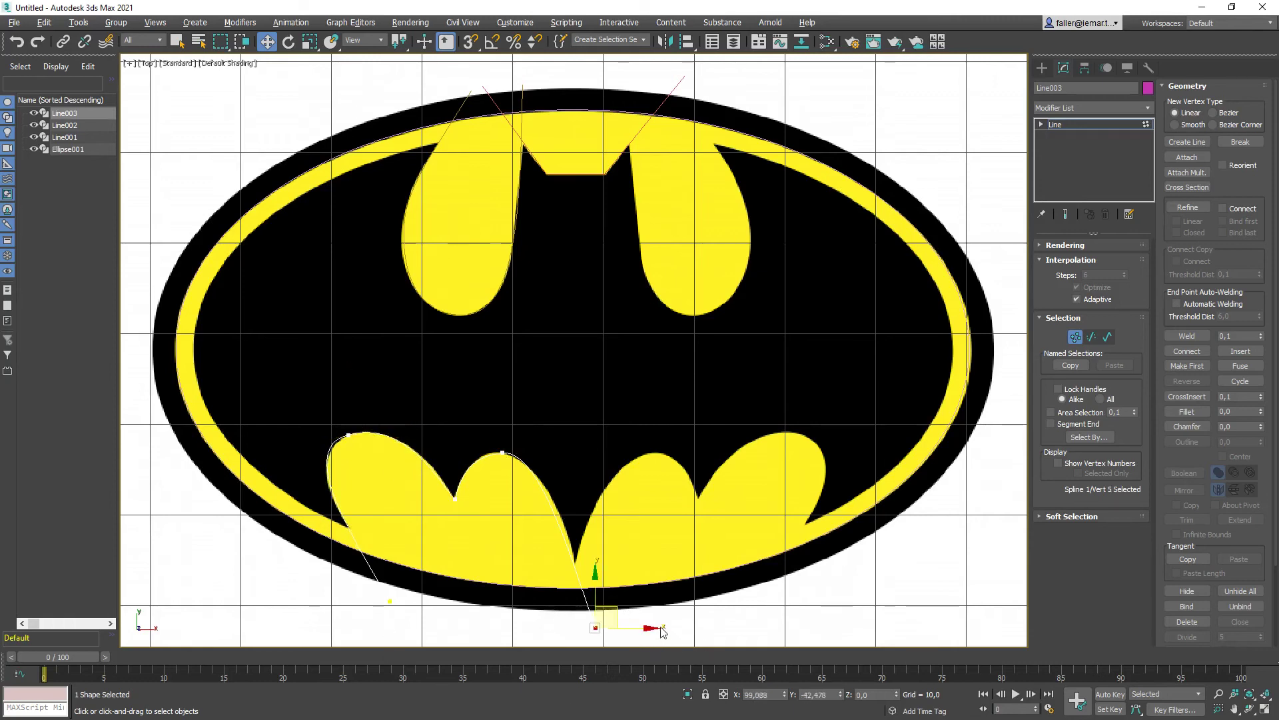
pyautogui.rightClick(593, 629)
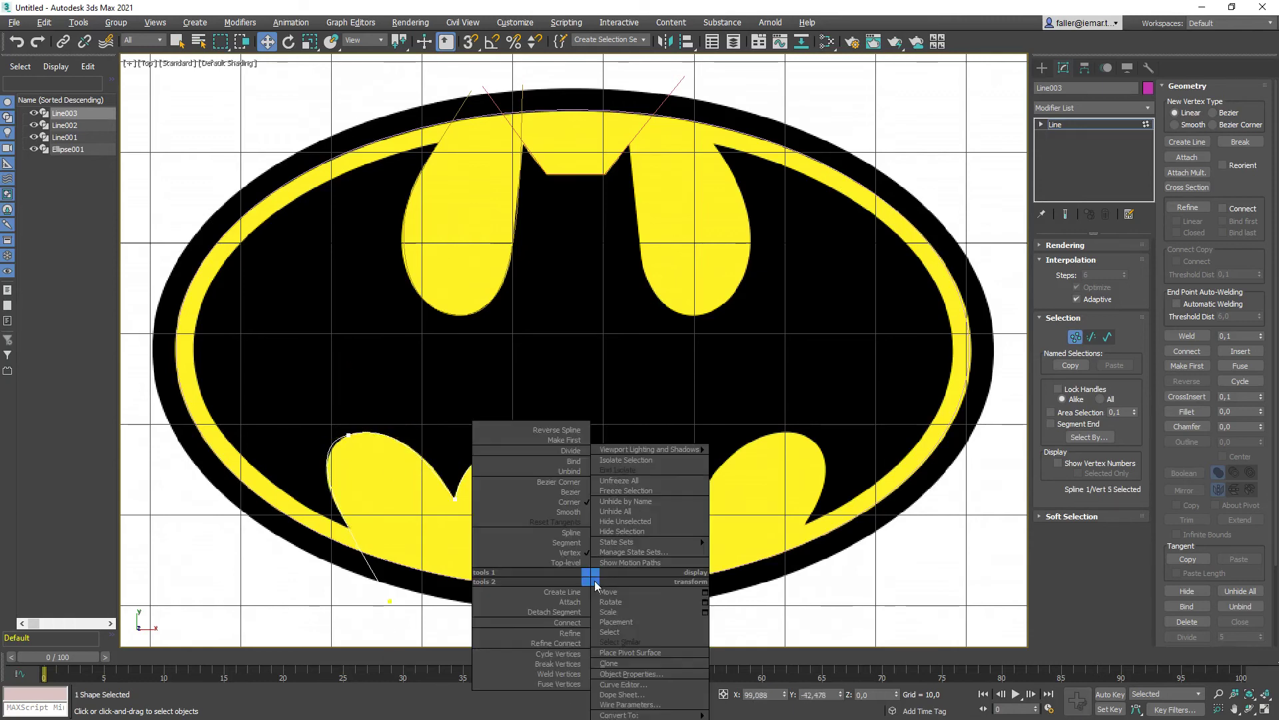
pyautogui.click(572, 493)
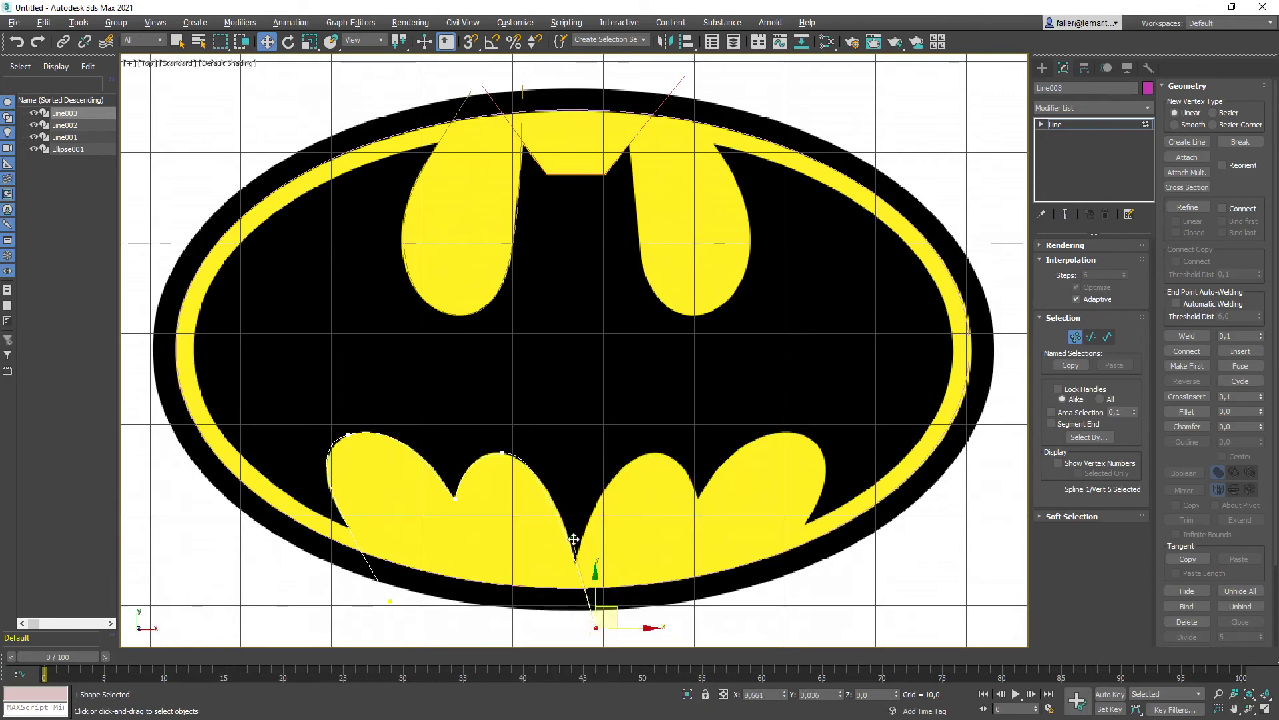
pyautogui.moveTo(573, 538); pyautogui.dragTo(581, 538)
pyautogui.moveTo(613, 619); pyautogui.dragTo(614, 621)
pyautogui.click(787, 615)
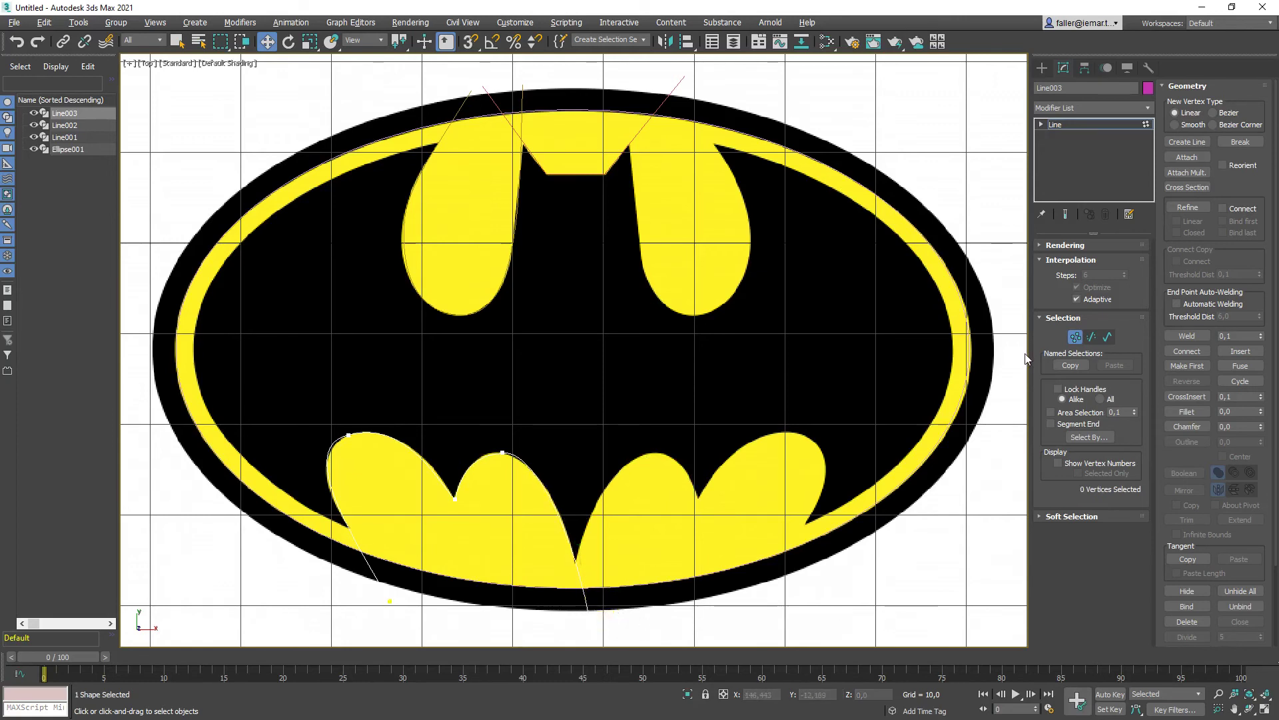
pyautogui.click(1075, 337)
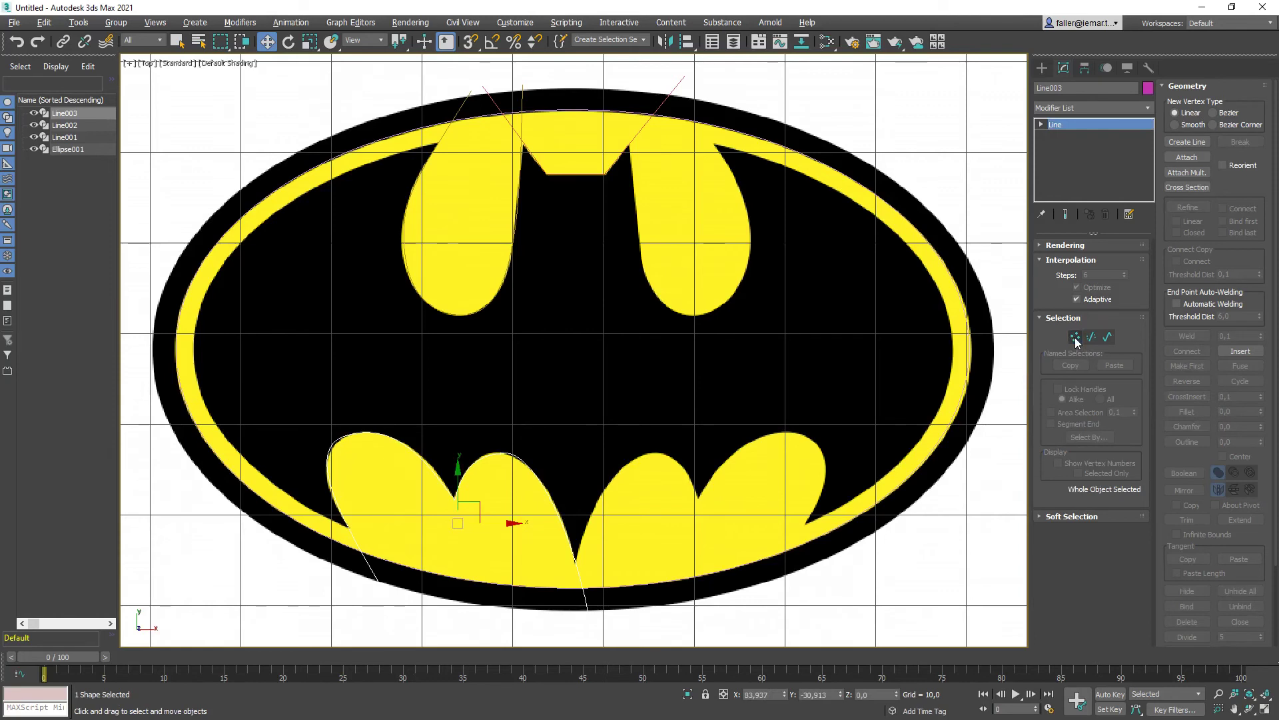
# Convert the traced ellipse to an editable spline.
pyautogui.click(730, 130)
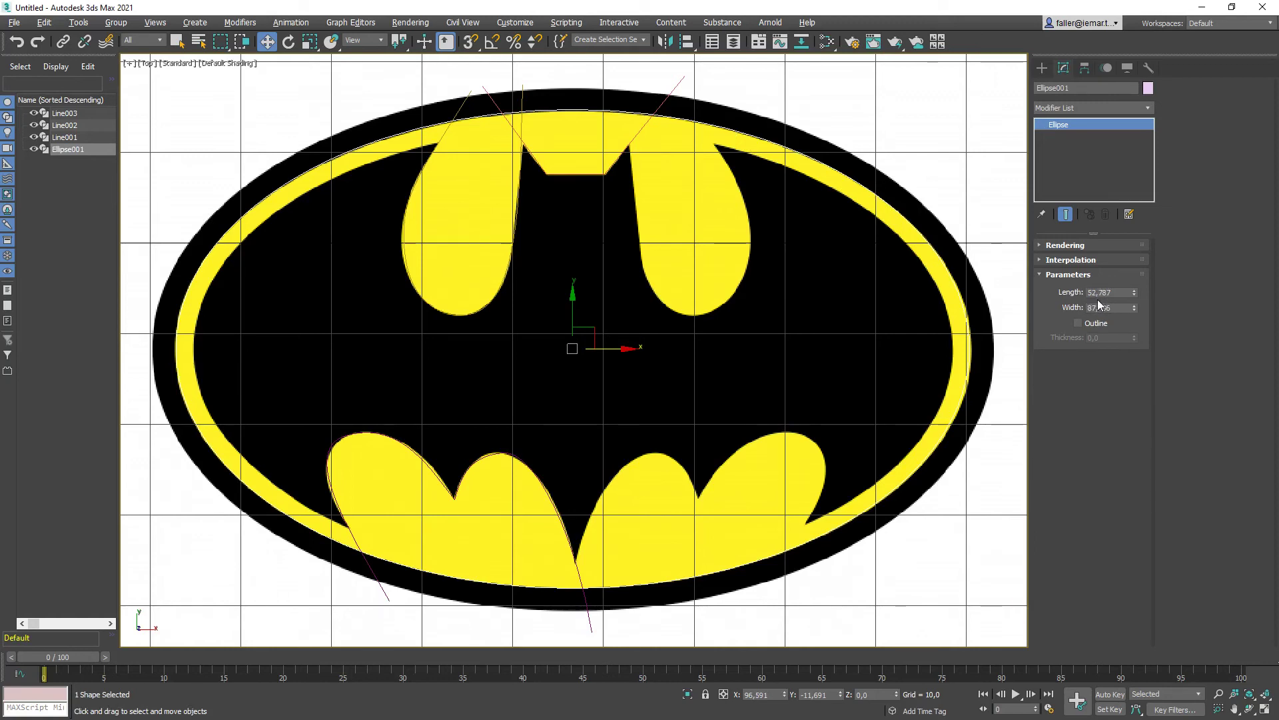
pyautogui.rightClick(800, 157)
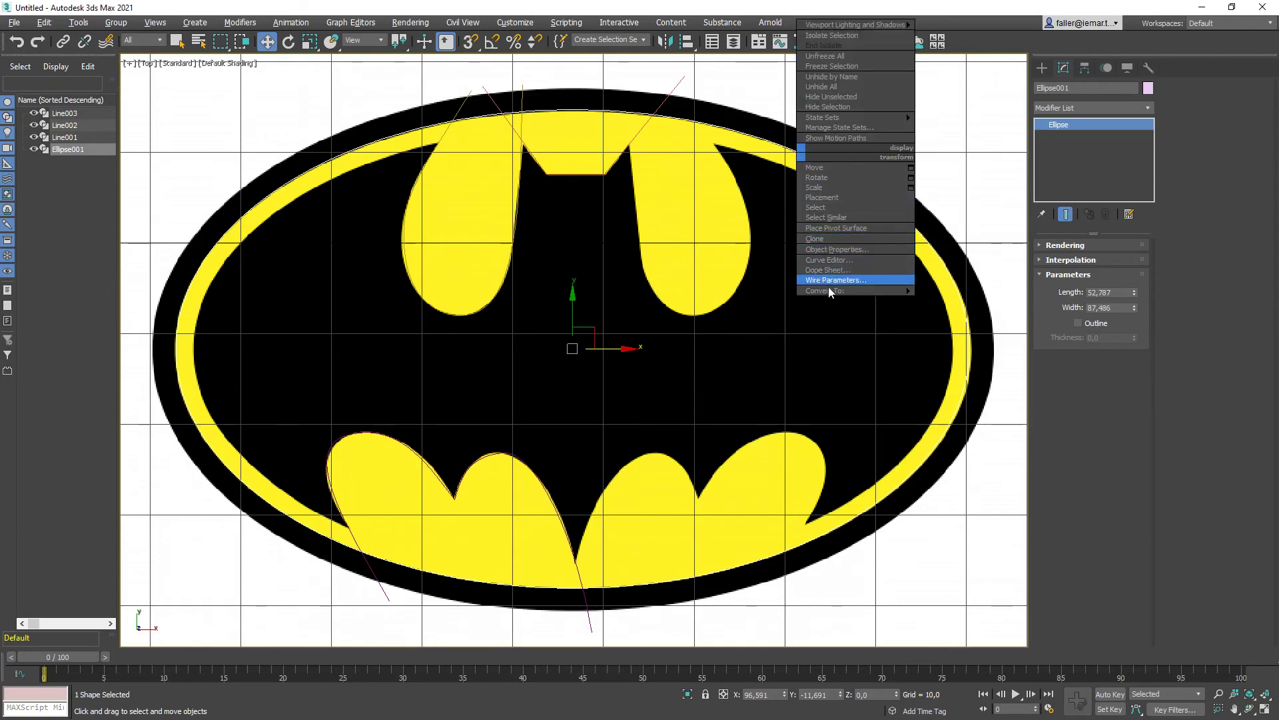
pyautogui.moveTo(826, 293)
pyautogui.click(782, 291)
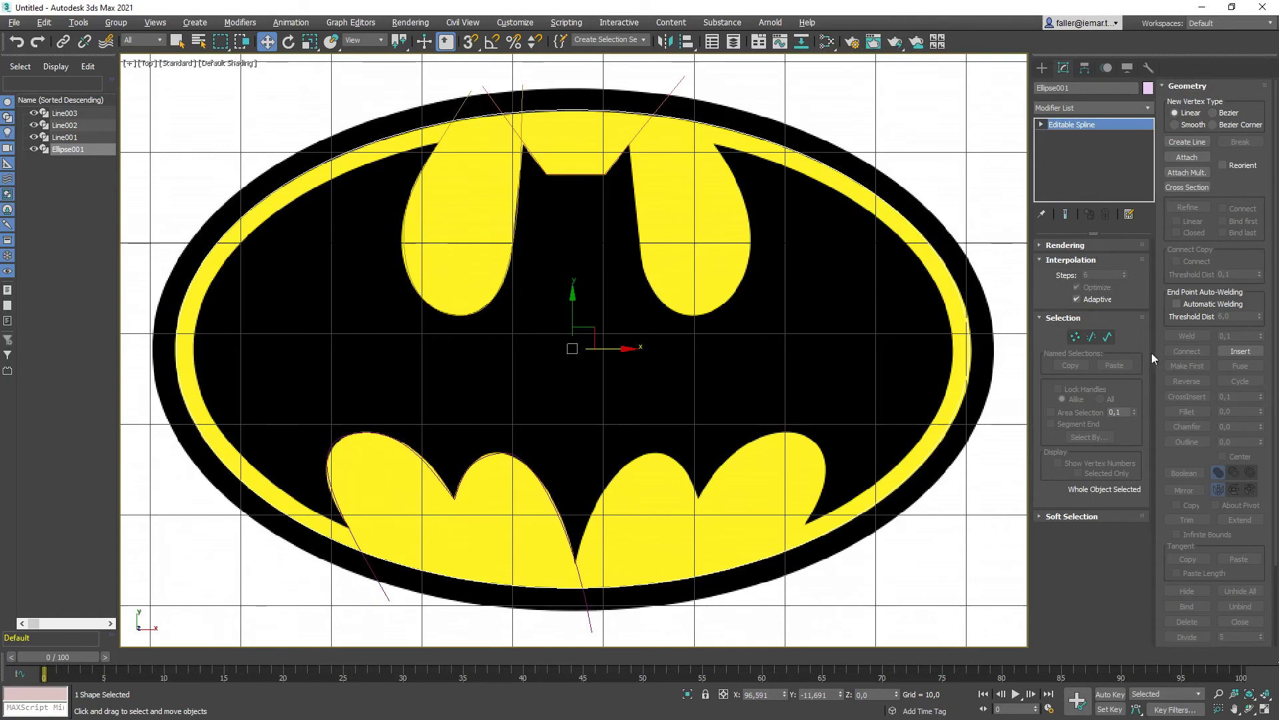
# Outline the ellipse spline inward to the yellow ring's inner edge and outward to the black border's outer edge.
pyautogui.click(1107, 338)
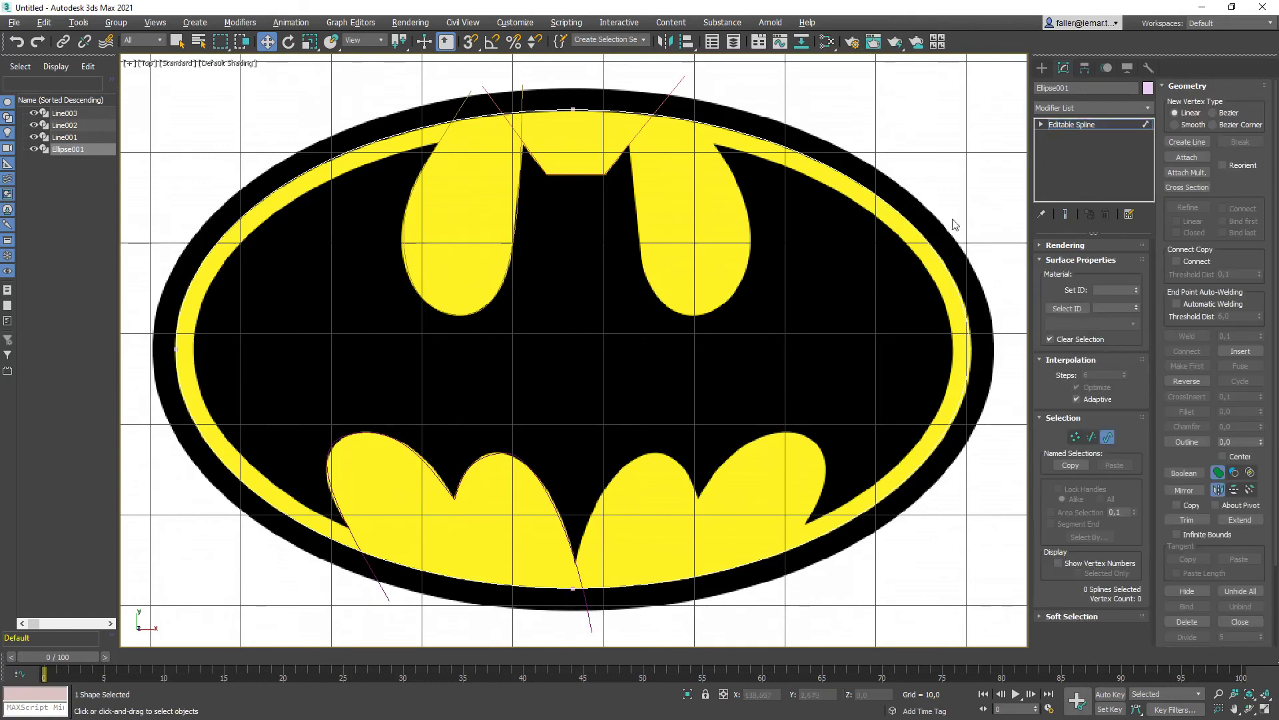
pyautogui.click(924, 246)
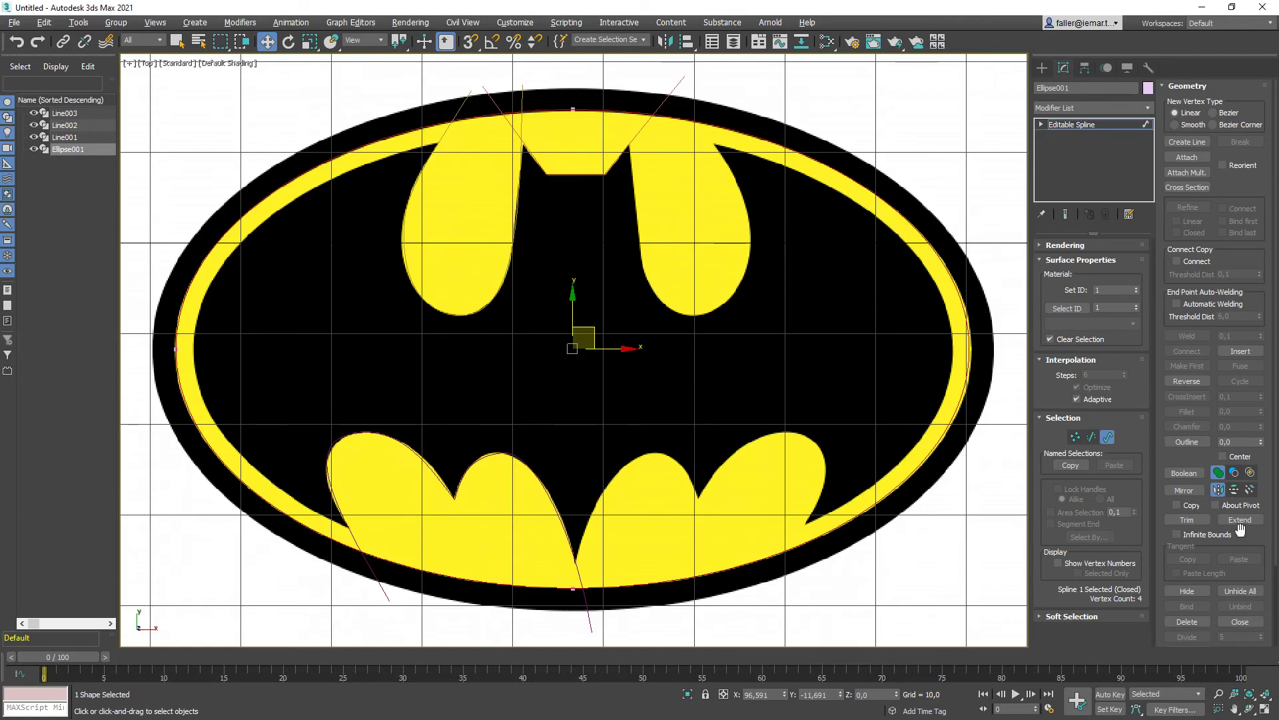
pyautogui.click(1188, 441)
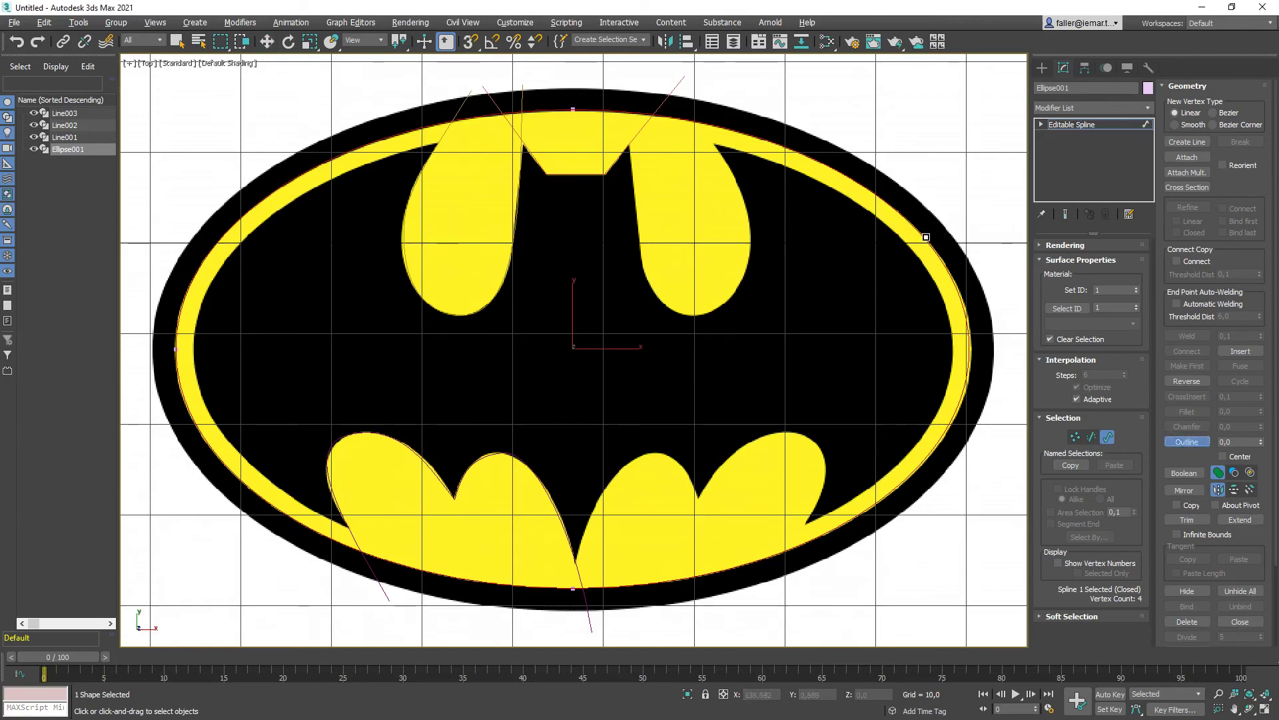
pyautogui.moveTo(925, 232); pyautogui.dragTo(931, 223)
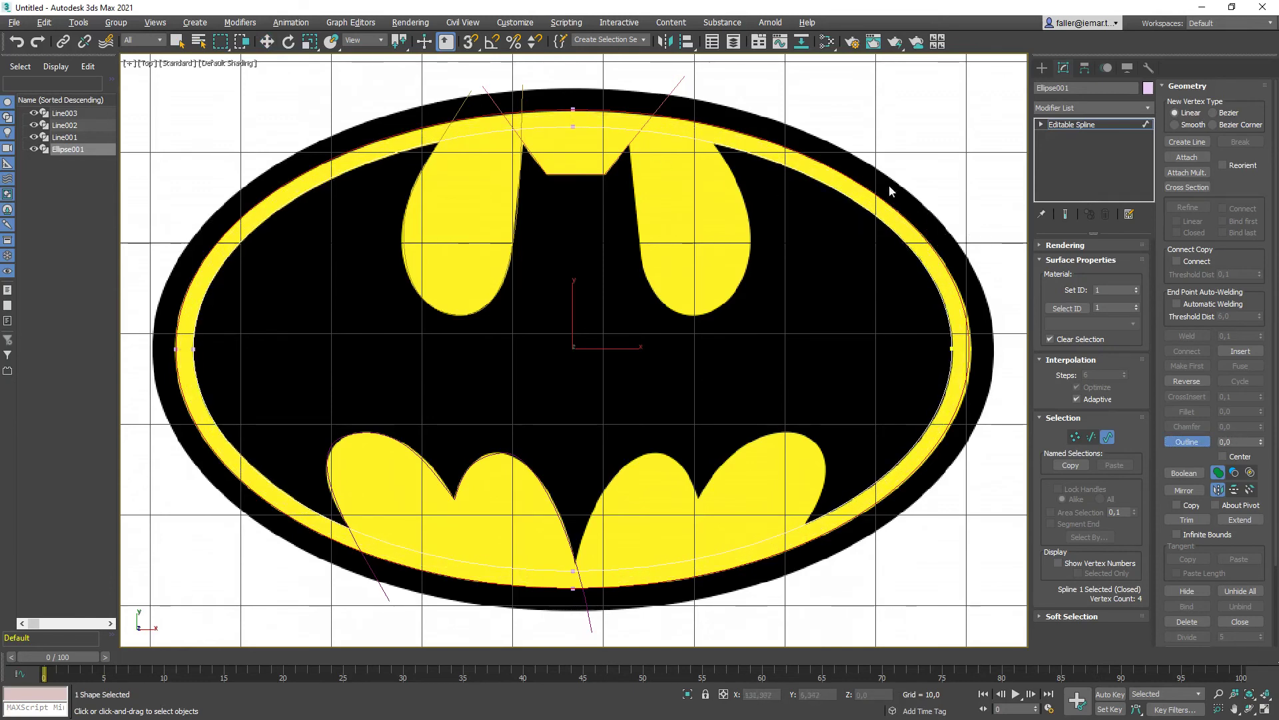
pyautogui.moveTo(887, 204); pyautogui.dragTo(861, 228)
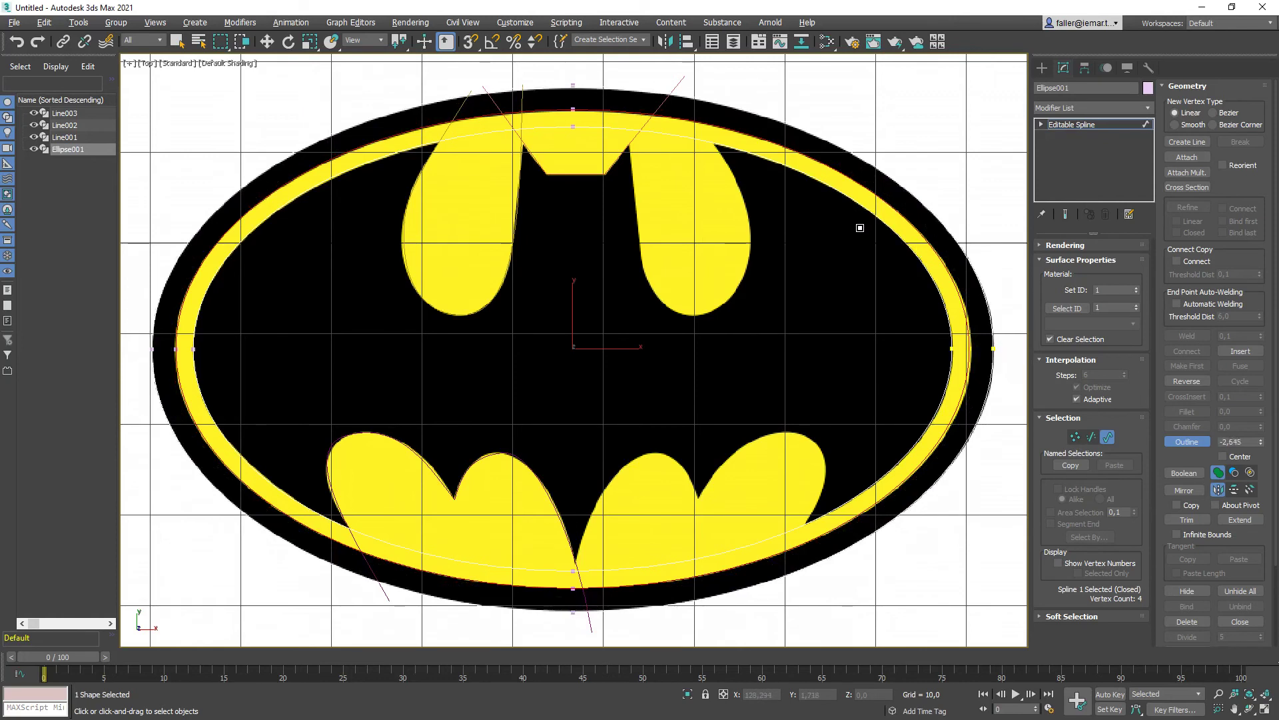
pyautogui.click(1182, 441)
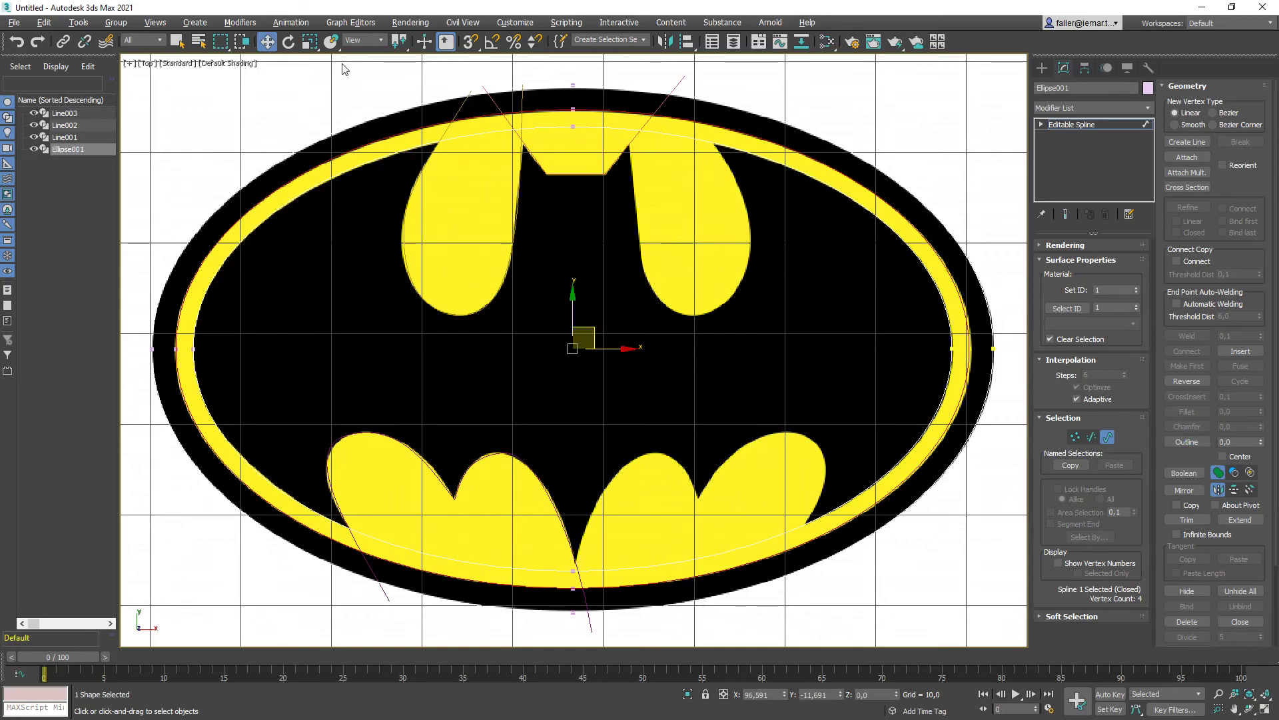
# Replace the viewport's logo image background with the gradient color and deselect the ellipse spline.
pyautogui.click(156, 22)
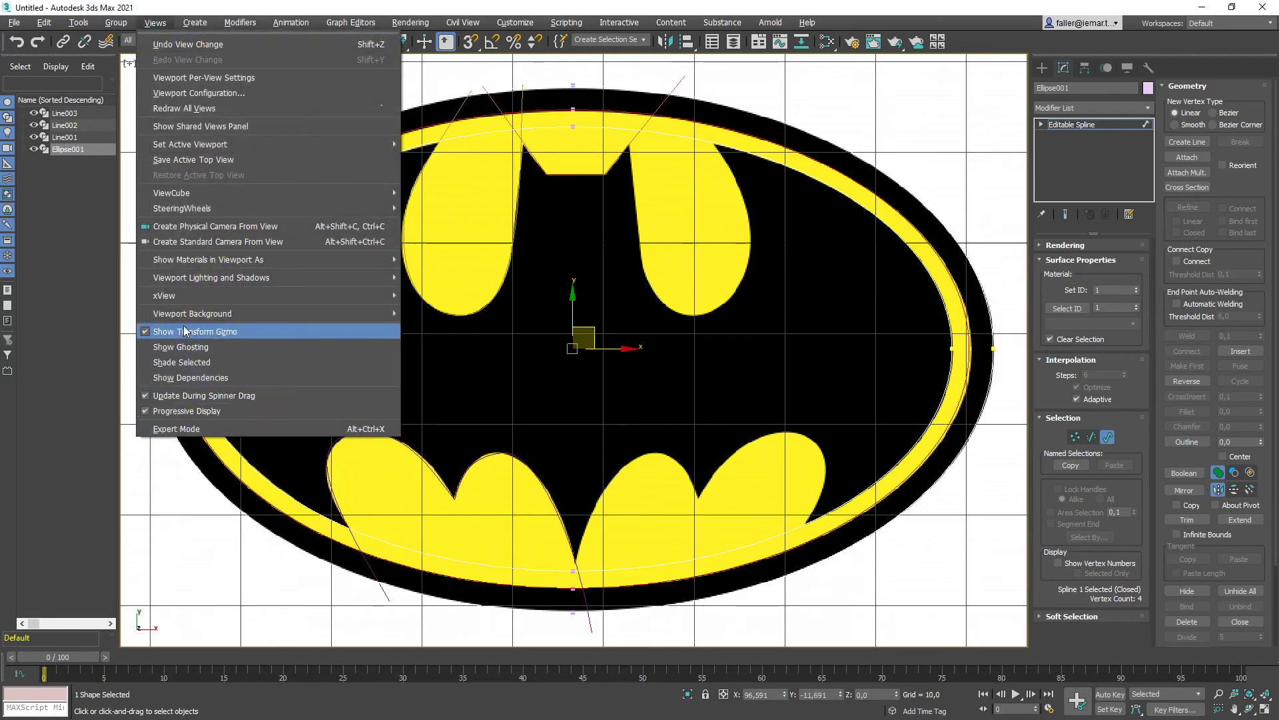
pyautogui.moveTo(187, 315)
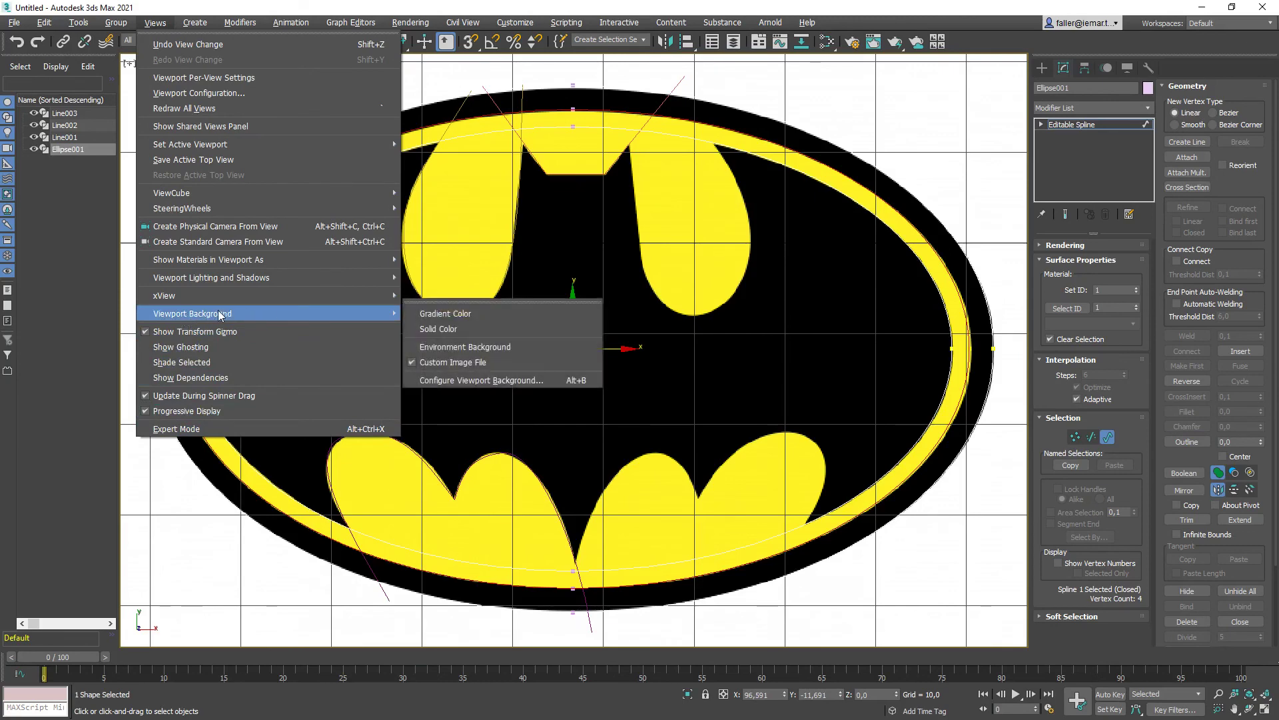
pyautogui.click(427, 319)
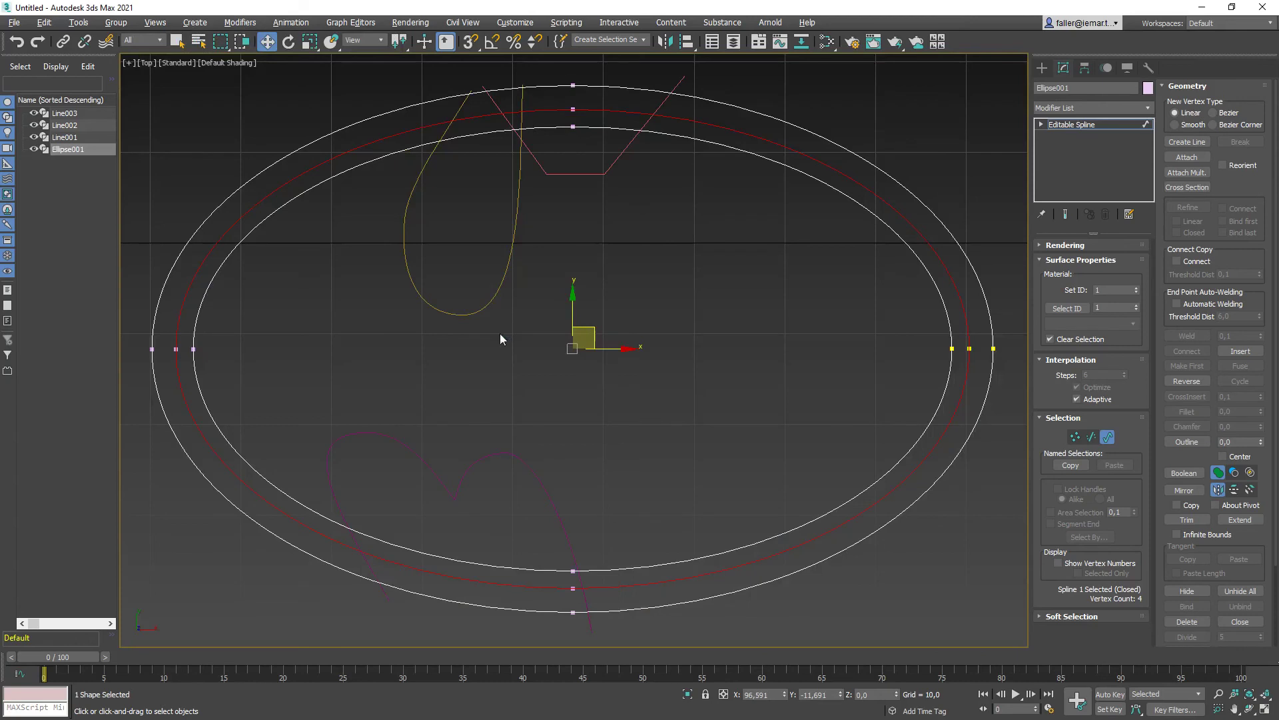
pyautogui.click(718, 328)
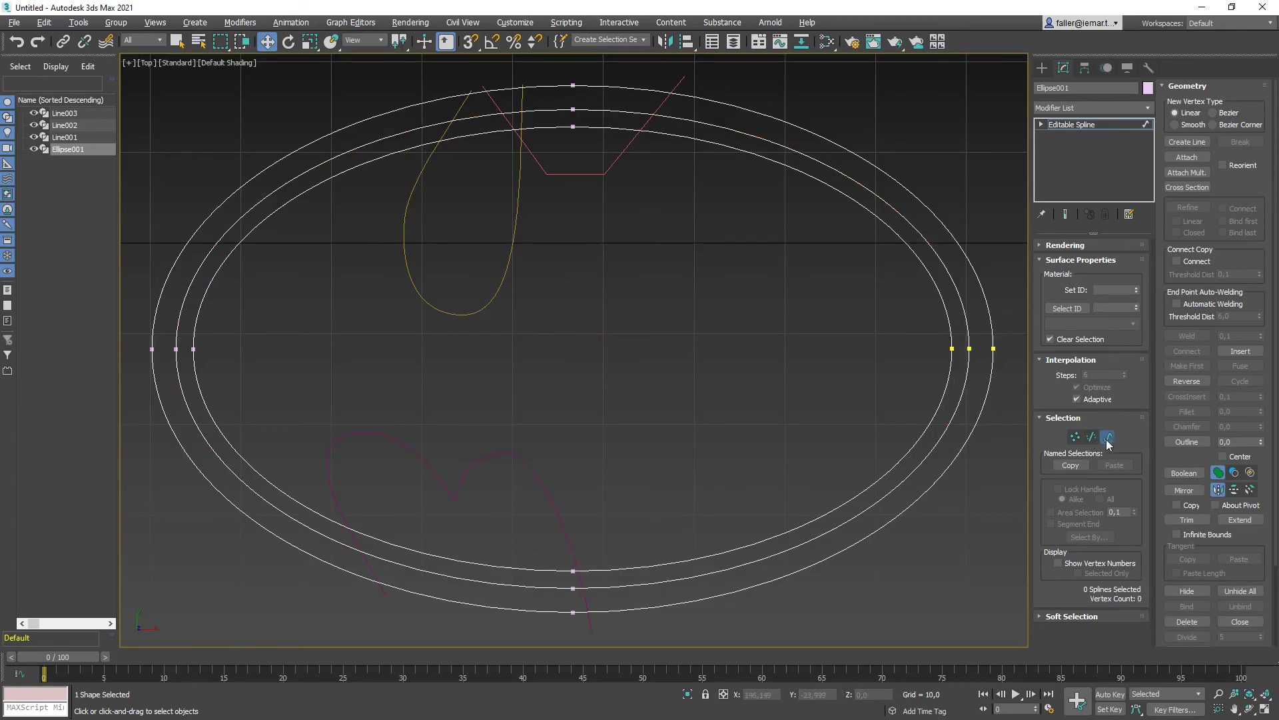
# Change the lower scallop spline's object color to teal and deselect it.
pyautogui.moveTo(557, 442); pyautogui.dragTo(513, 486)
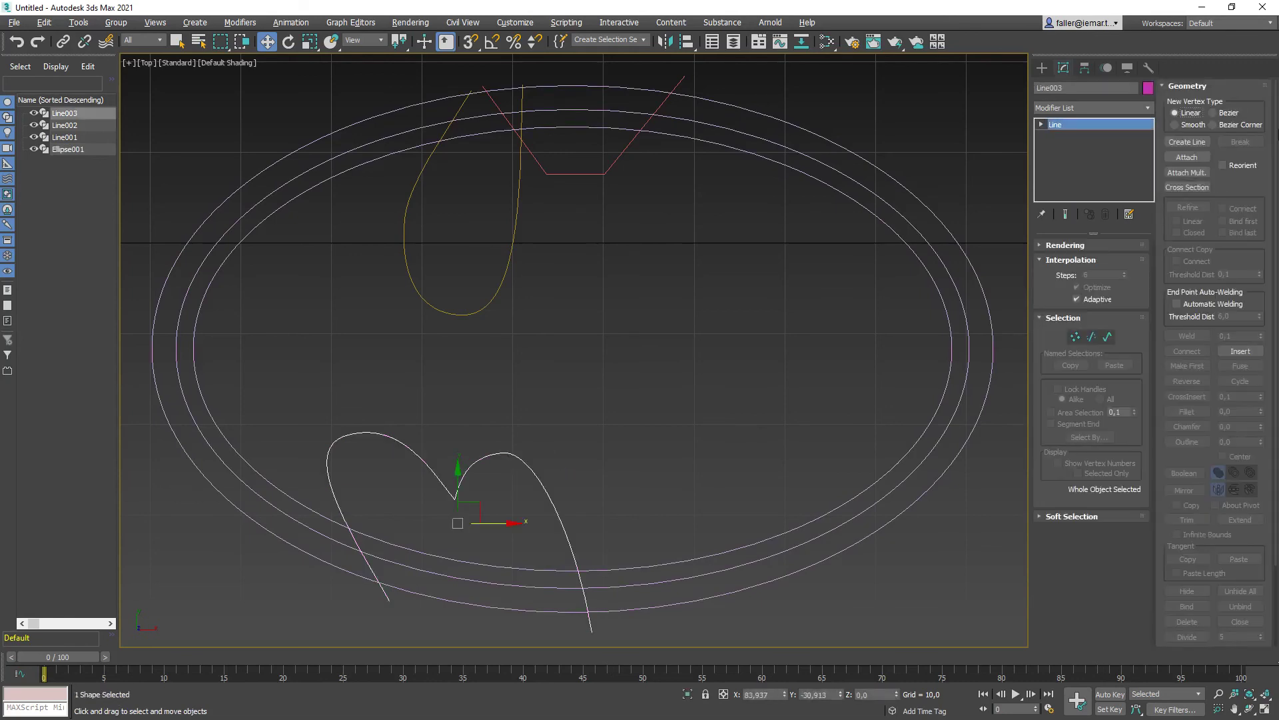
pyautogui.click(1148, 88)
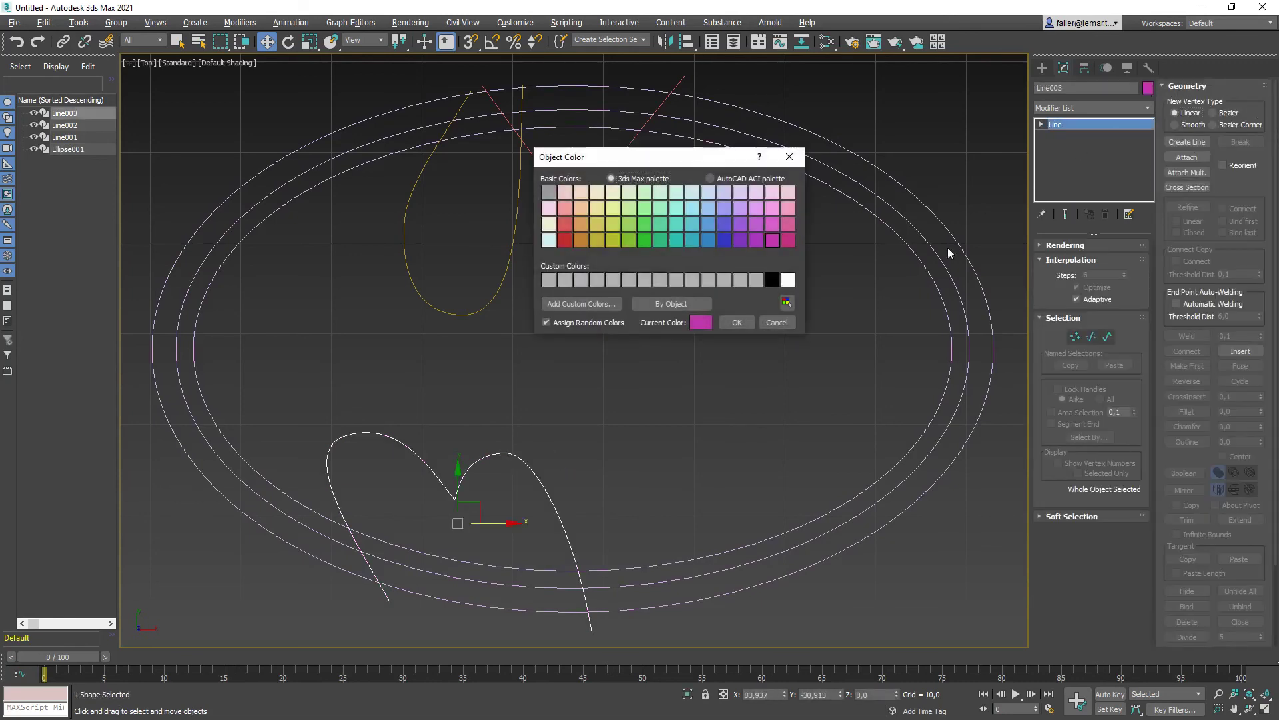
pyautogui.click(693, 240)
pyautogui.click(738, 323)
pyautogui.click(748, 363)
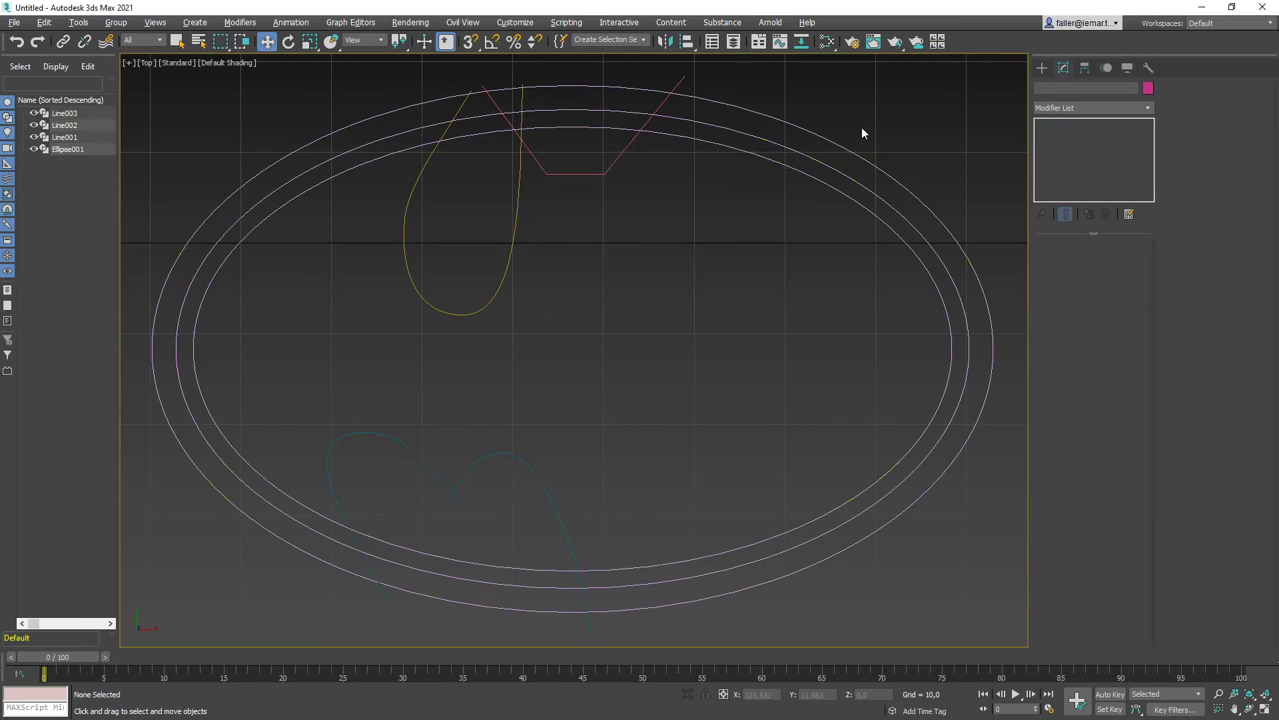
pyautogui.moveTo(401, 502); pyautogui.dragTo(326, 575)
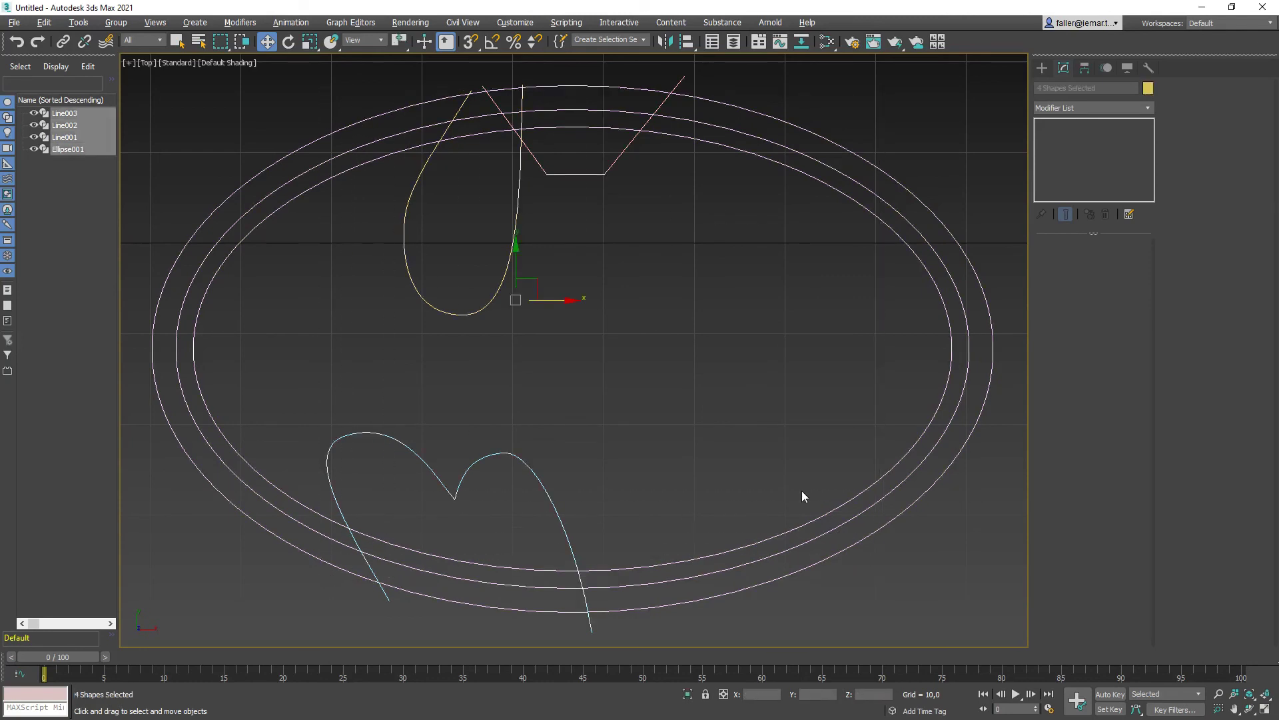
pyautogui.click(746, 323)
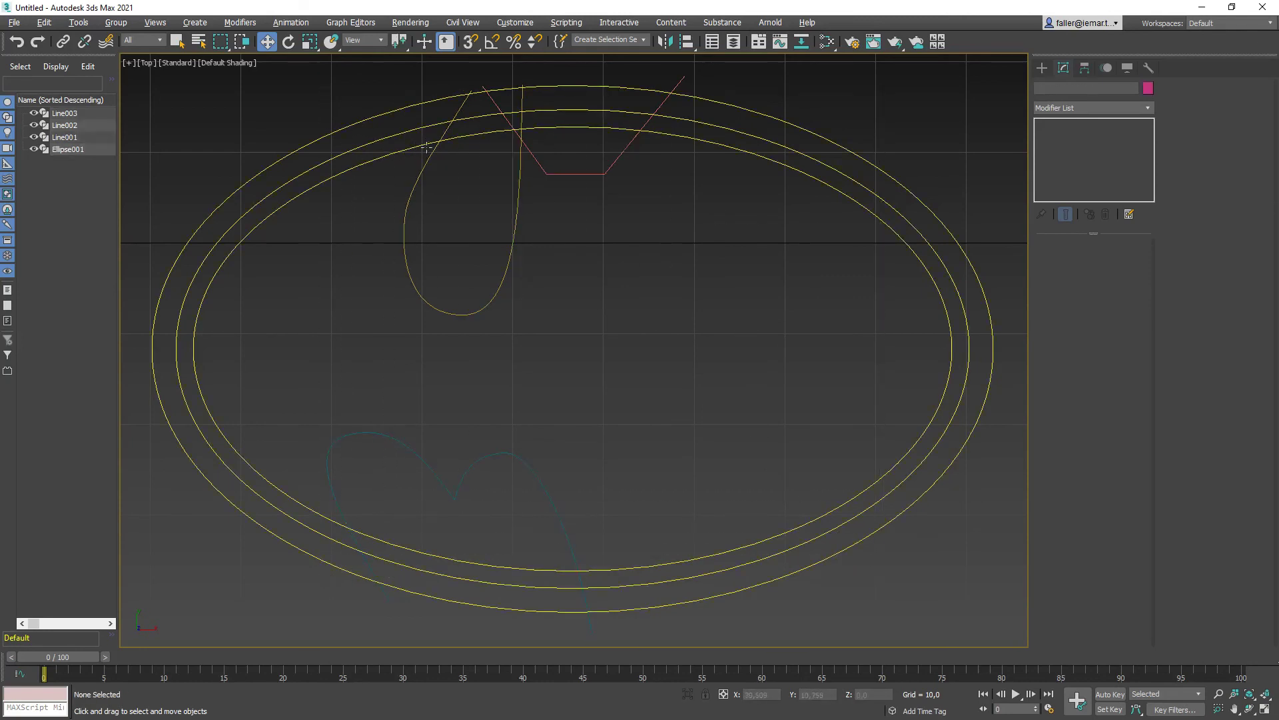
pyautogui.click(744, 155)
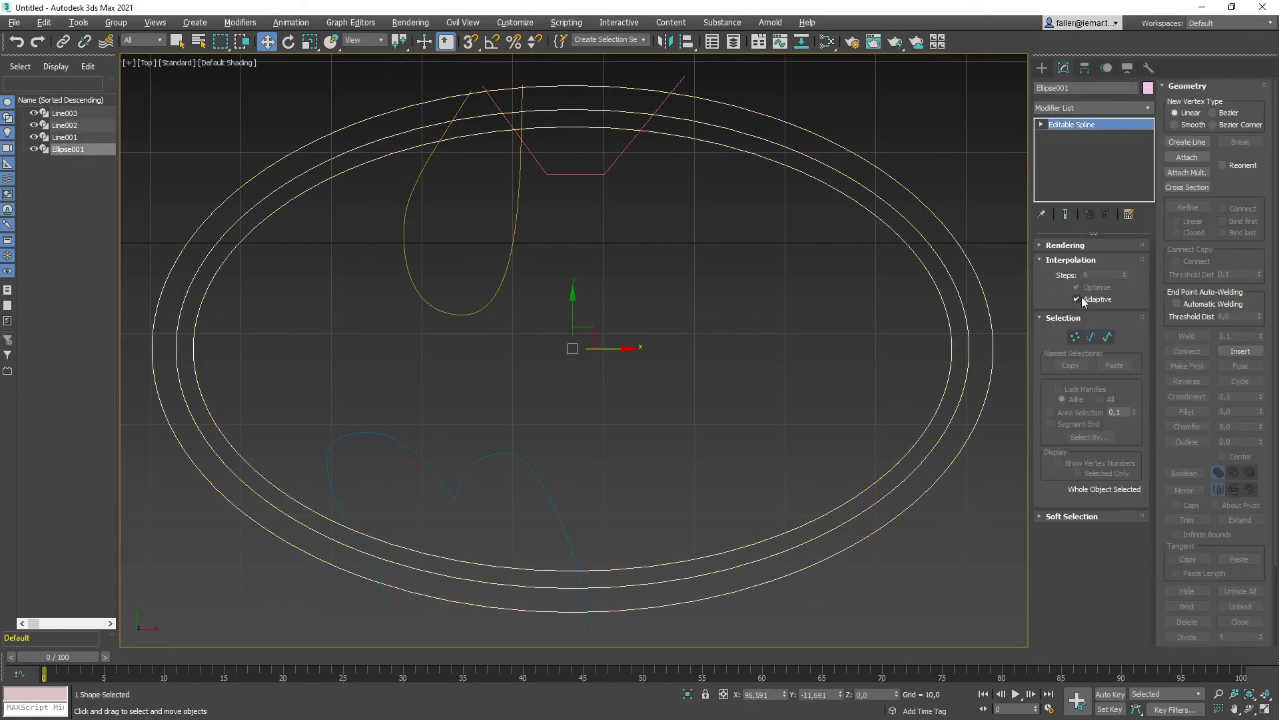
pyautogui.click(709, 289)
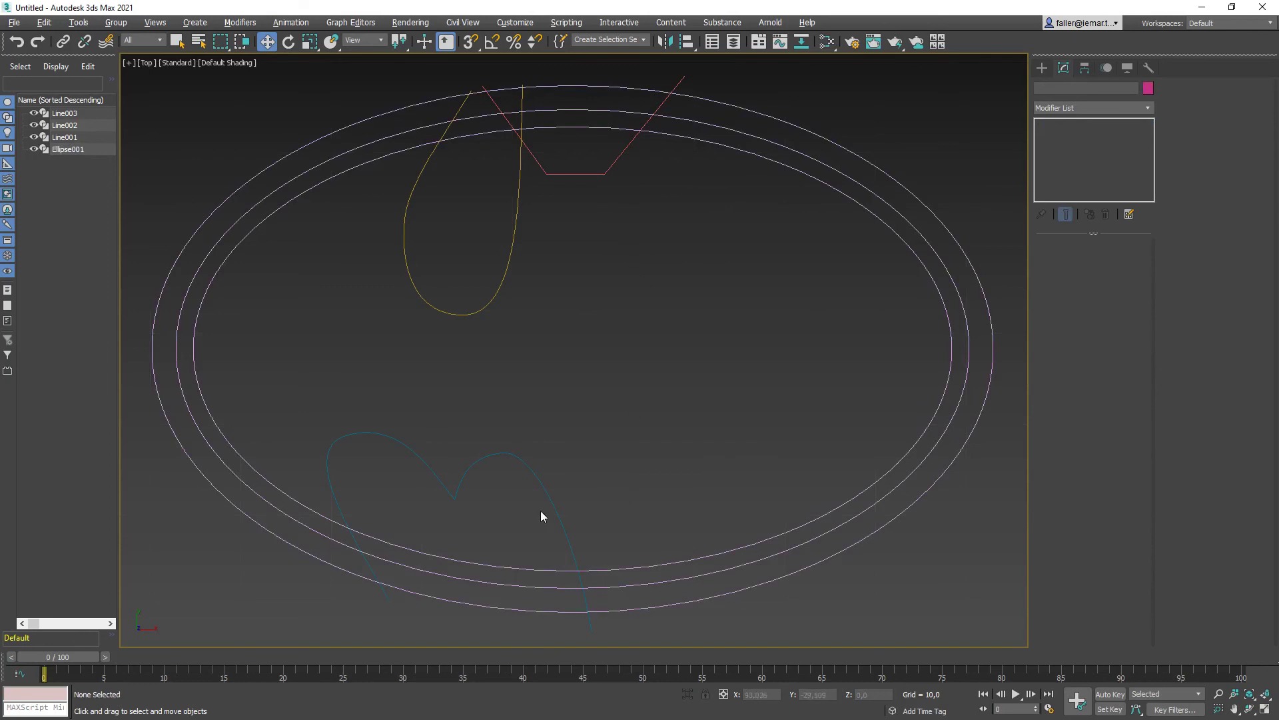
pyautogui.click(558, 506)
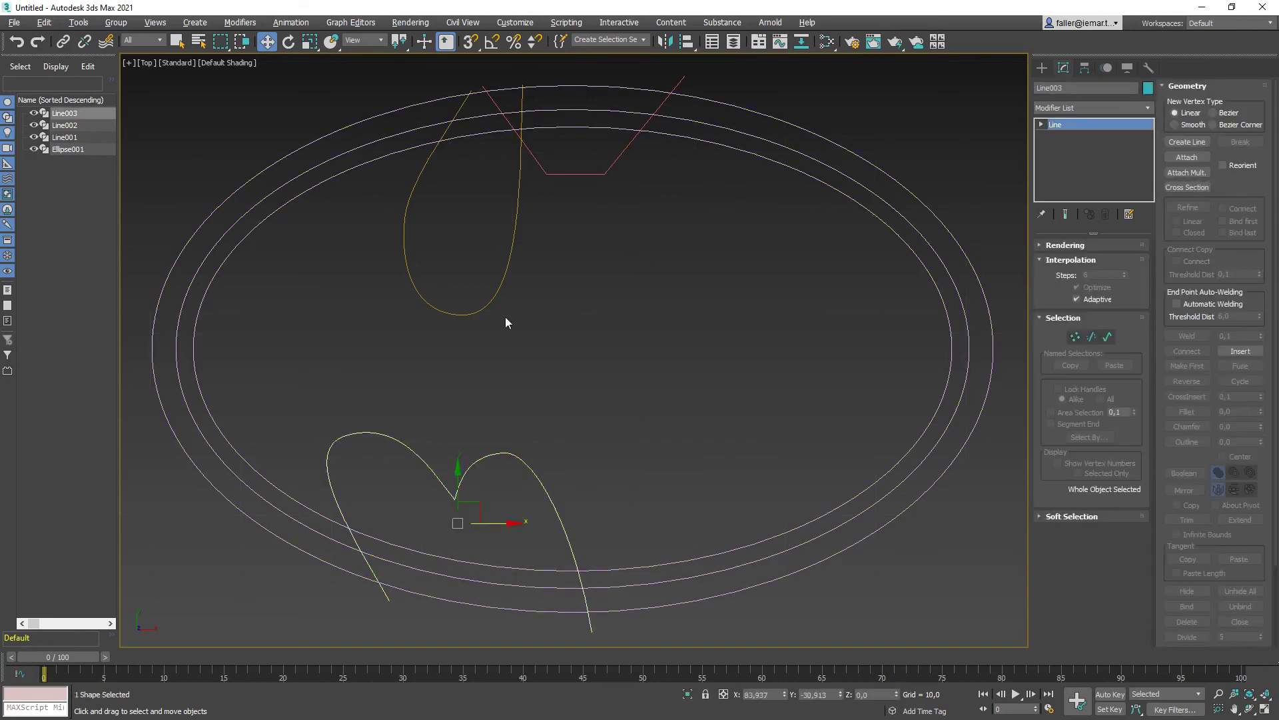
pyautogui.click(496, 298)
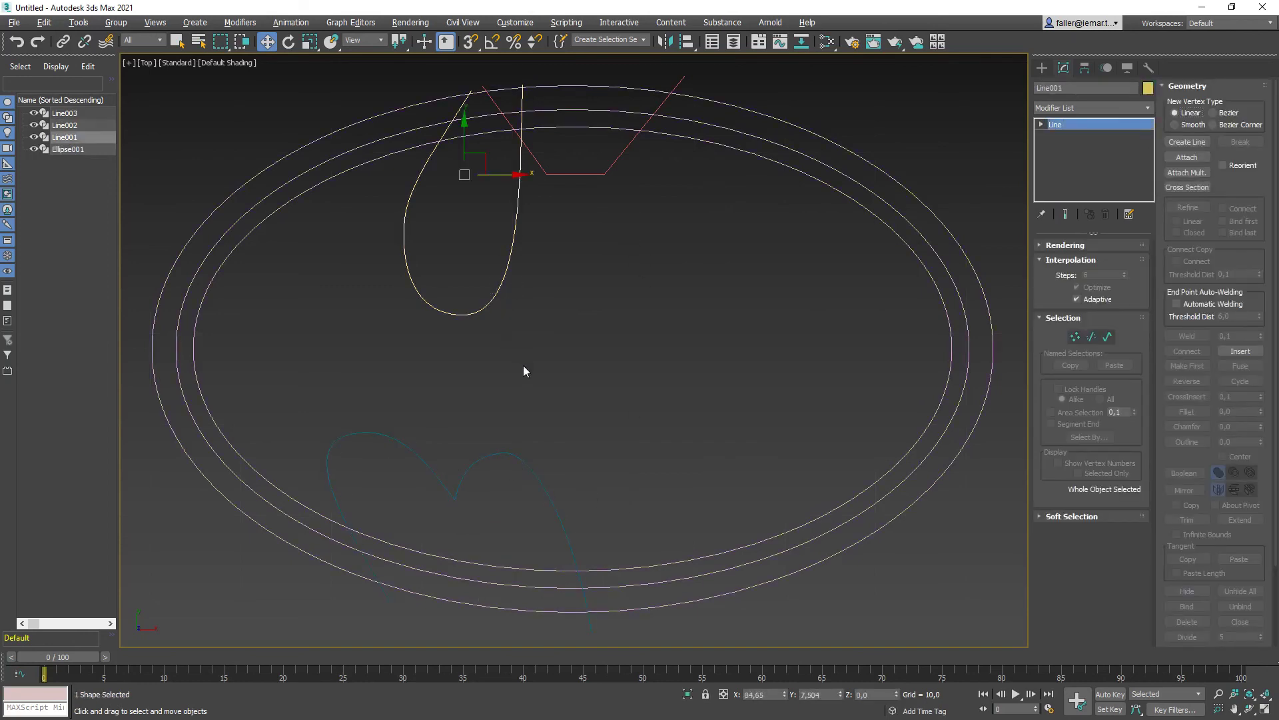
# Mirror the upper lobe and lower scallop splines together about the X axis as copies.
pyautogui.click(536, 477)
pyautogui.keyDown('ctrl'); pyautogui.click(499, 293); pyautogui.keyUp('ctrl')
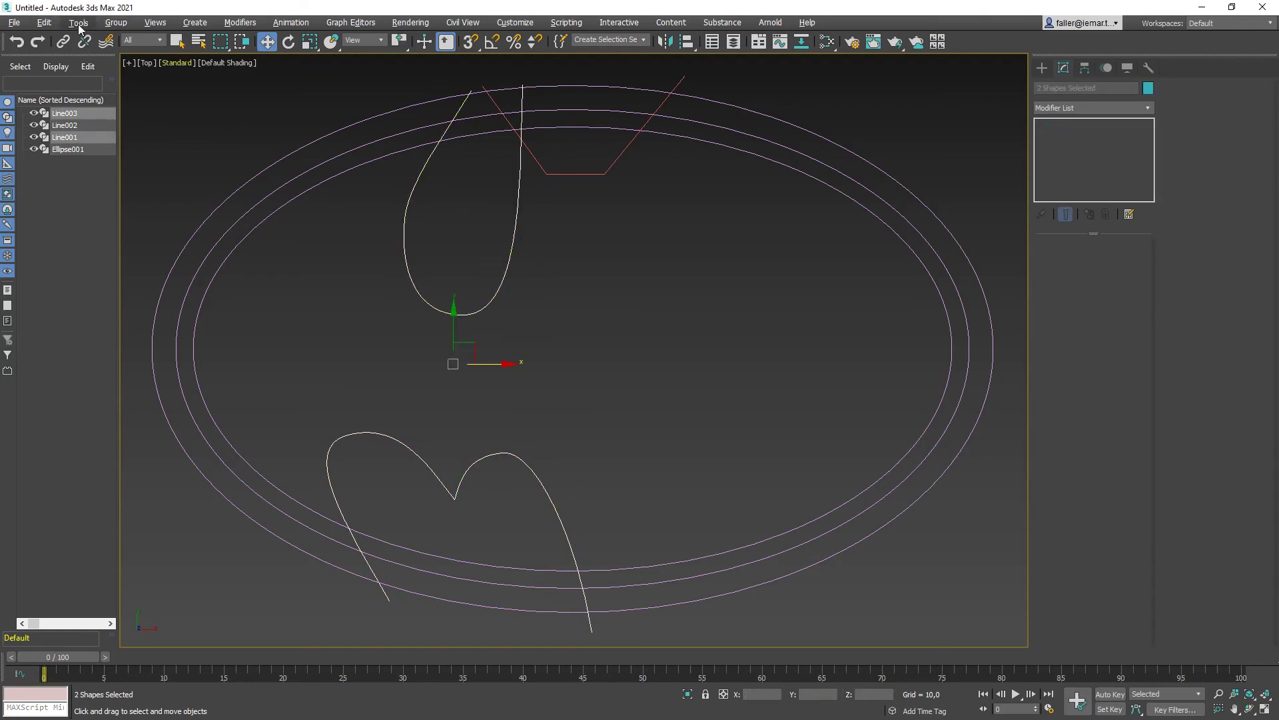
pyautogui.click(48, 24)
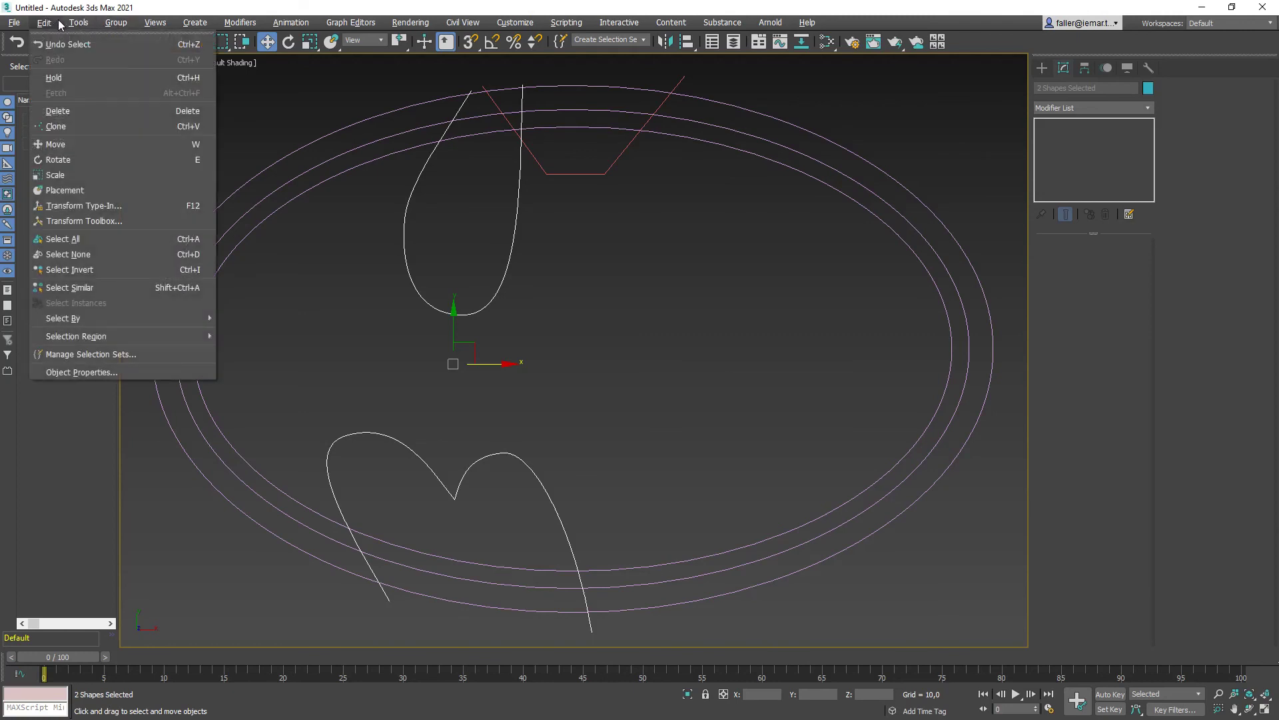
pyautogui.moveTo(78, 25)
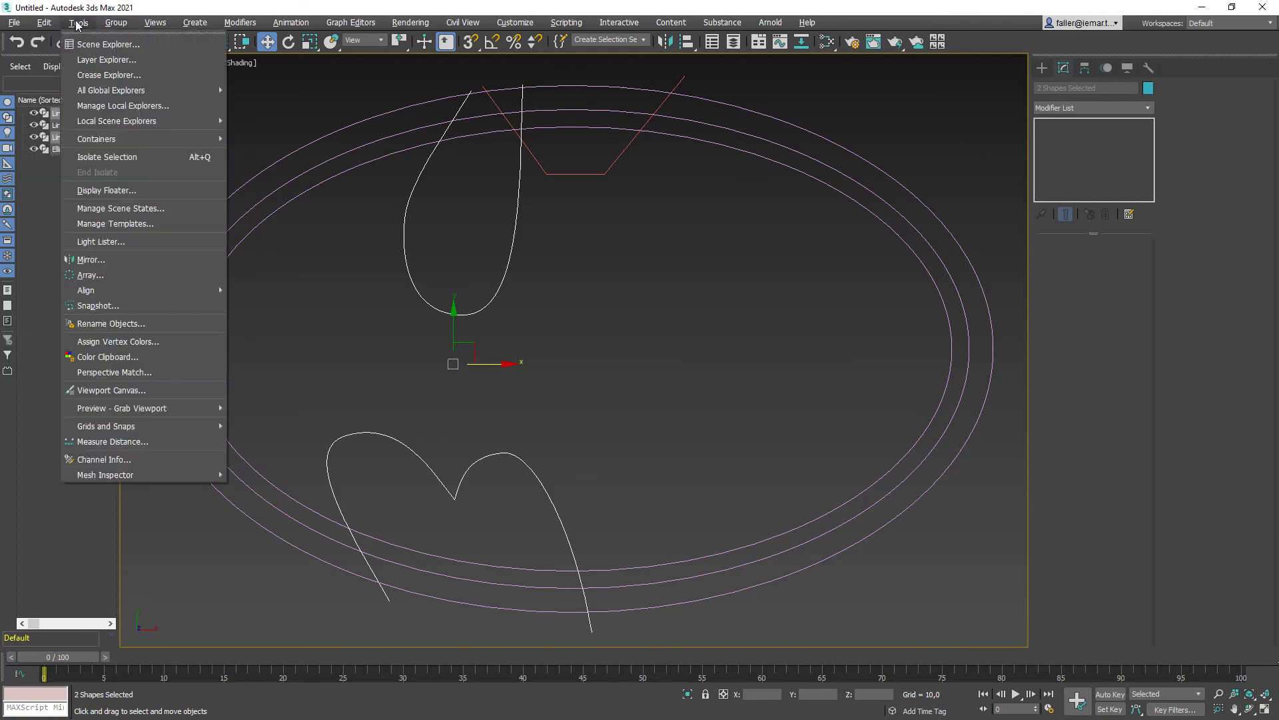
pyautogui.click(100, 262)
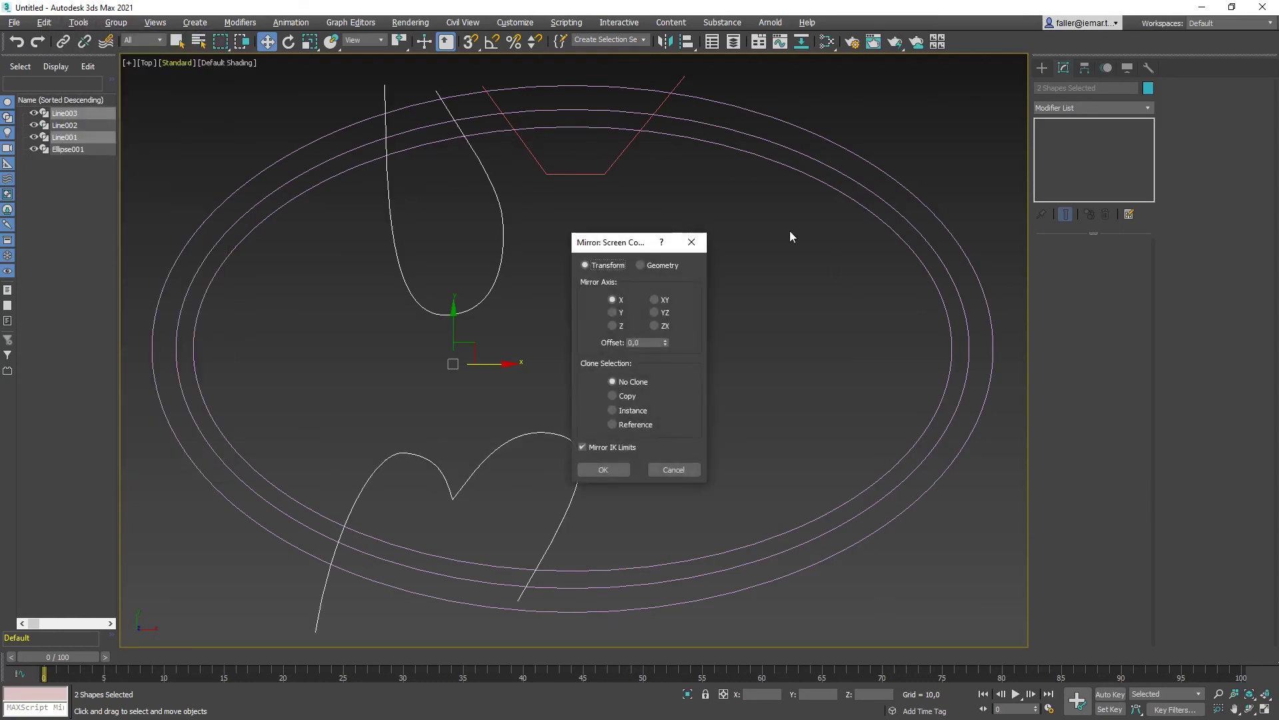
pyautogui.moveTo(634, 247); pyautogui.dragTo(902, 196)
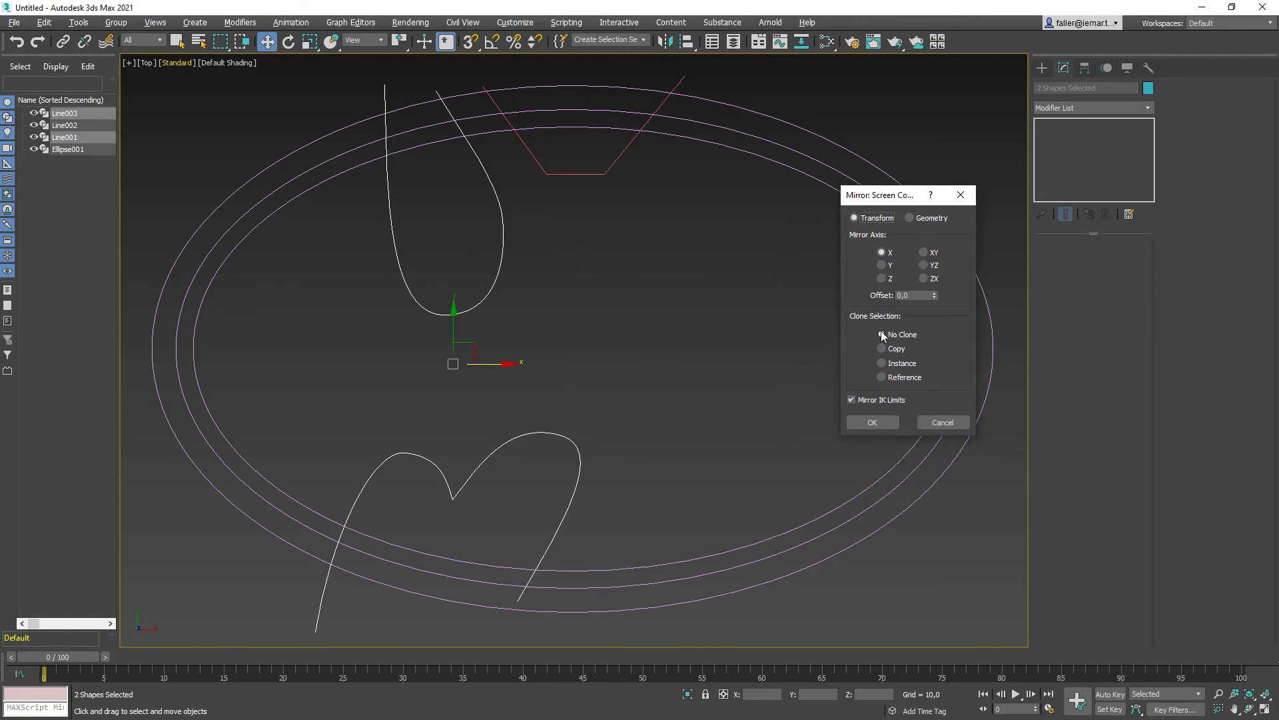
pyautogui.click(882, 348)
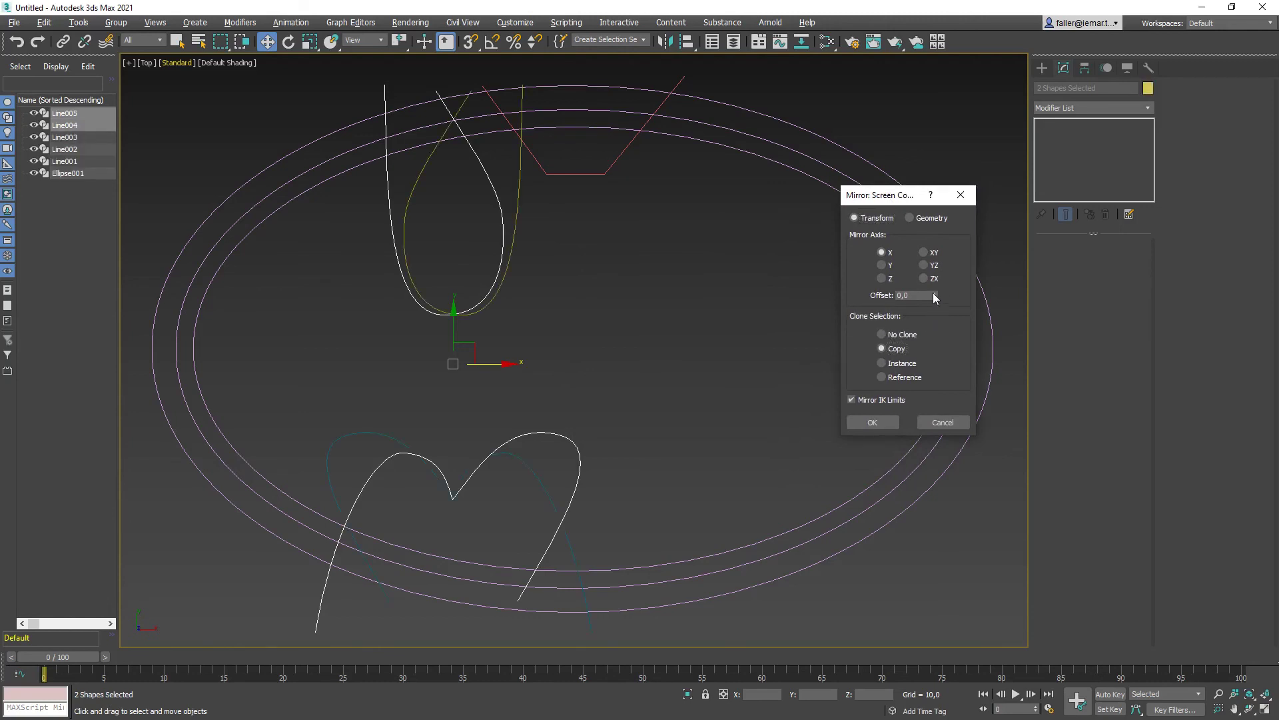
# Offset the mirrored copies by 27.19 toward the logo's right half, apply the mirror and deselect them.
pyautogui.moveTo(934, 297); pyautogui.dragTo(959, 212)
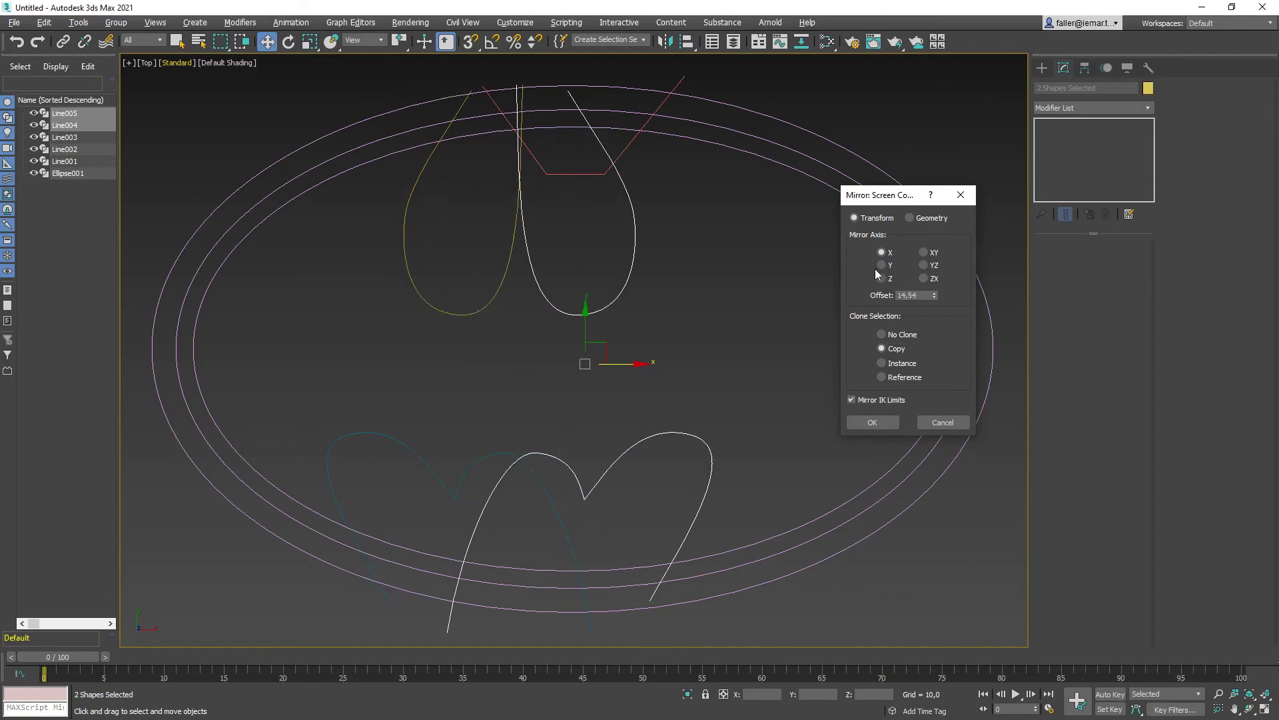
pyautogui.moveTo(935, 295); pyautogui.dragTo(934, 236)
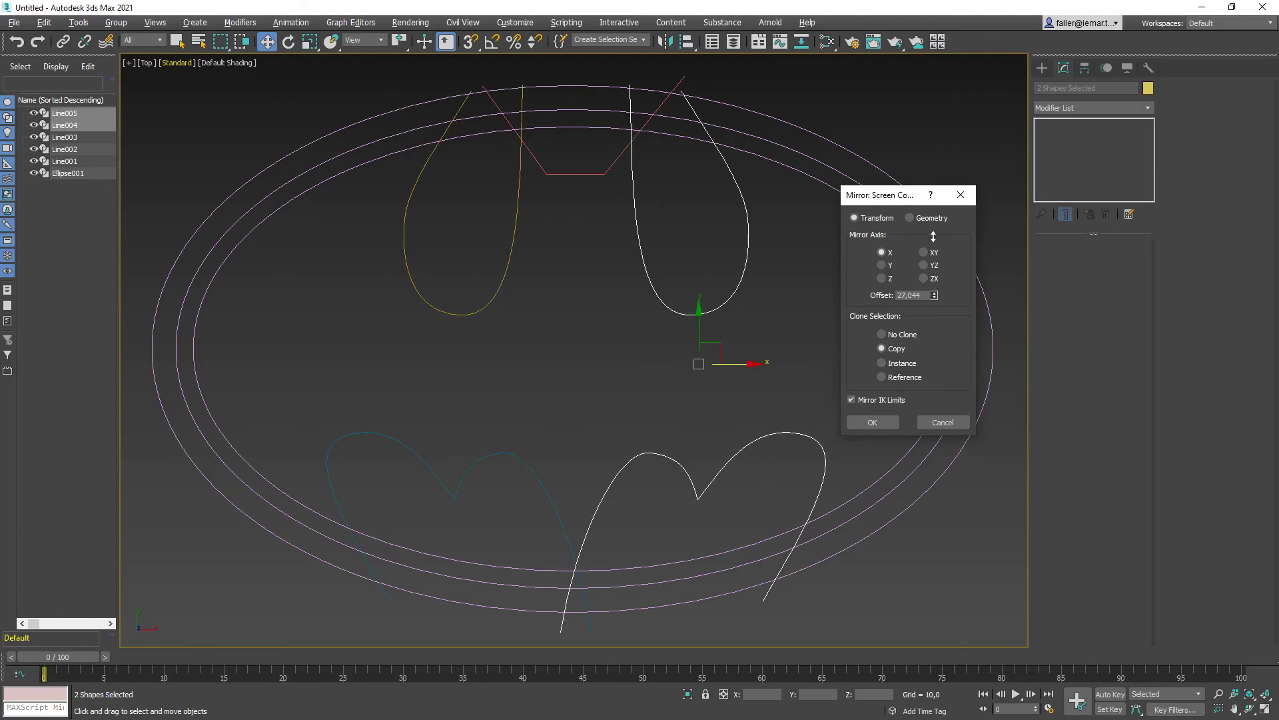
pyautogui.moveTo(933, 236); pyautogui.dragTo(934, 234)
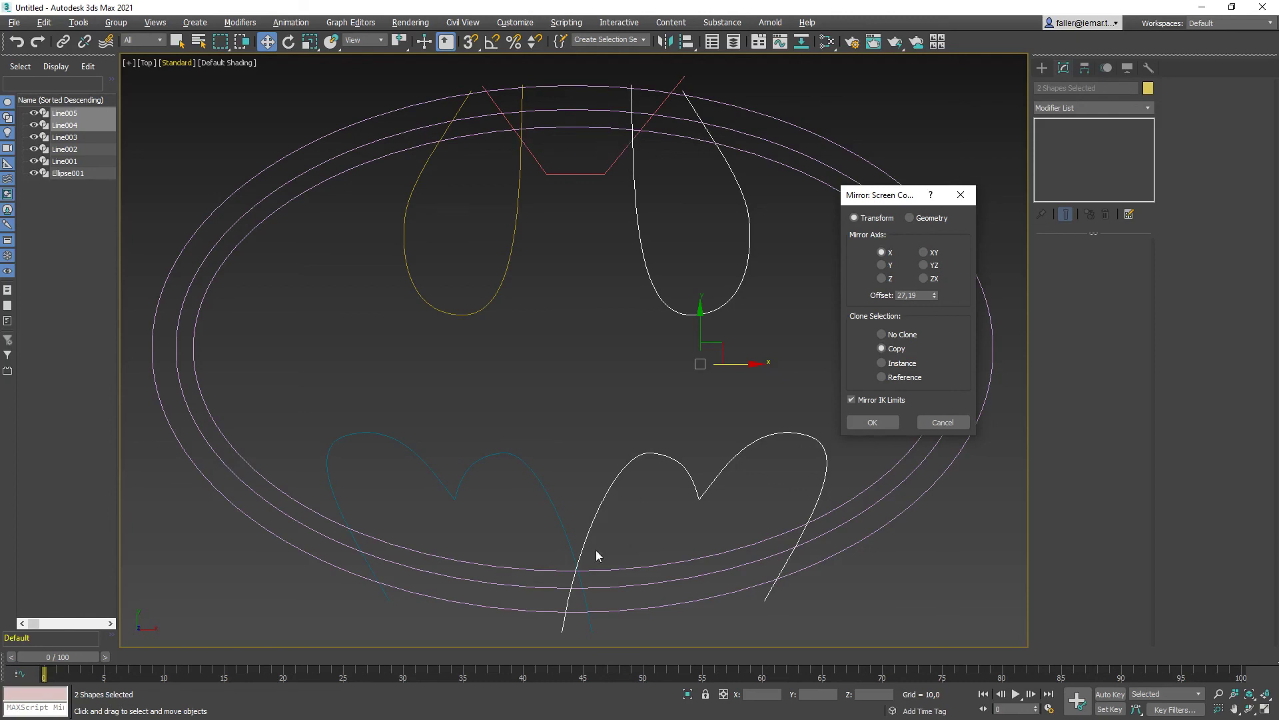
pyautogui.click(871, 423)
pyautogui.click(606, 272)
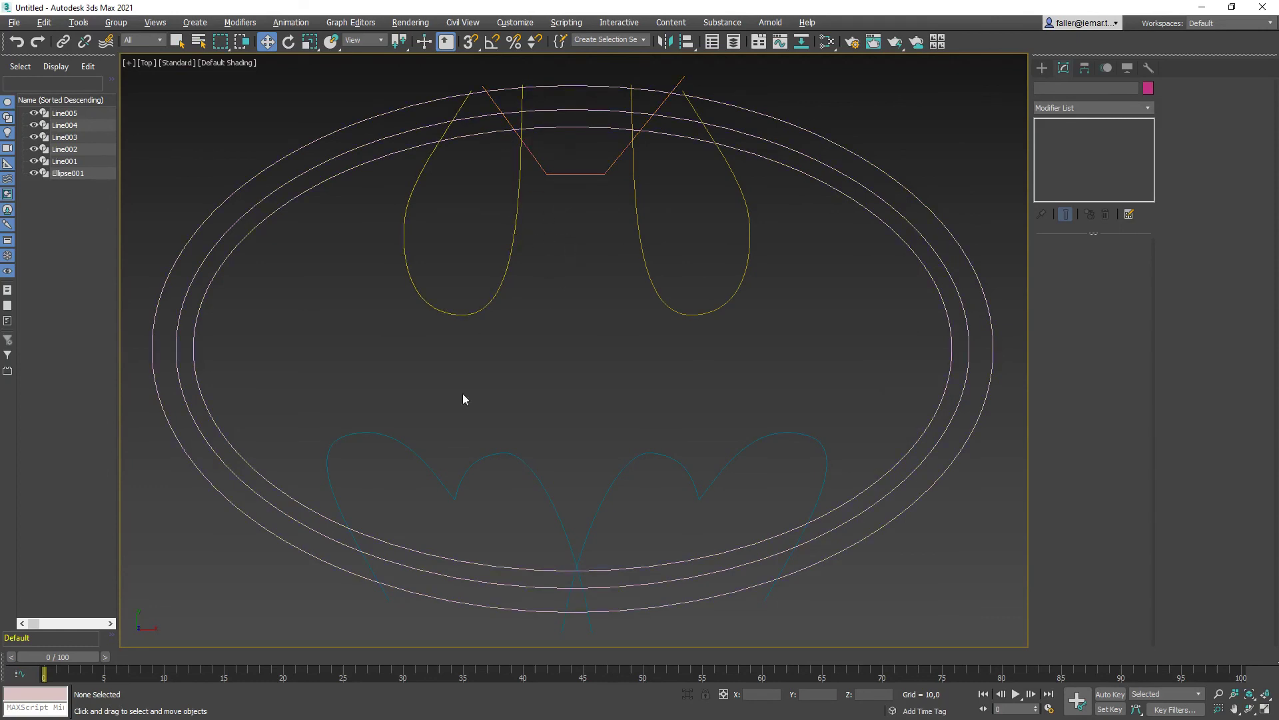
# Attach the ear line, the right lobe and both lower scallop splines to the left lobe spline.
pyautogui.click(511, 252)
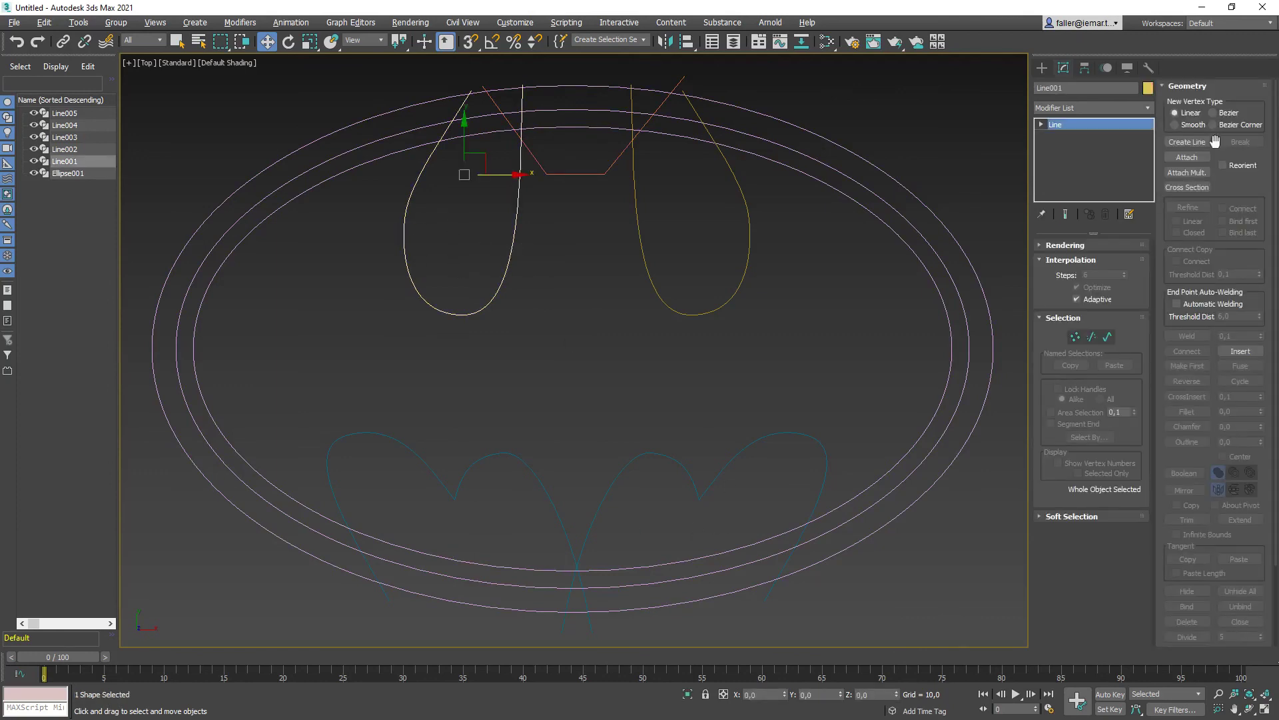
pyautogui.click(1187, 157)
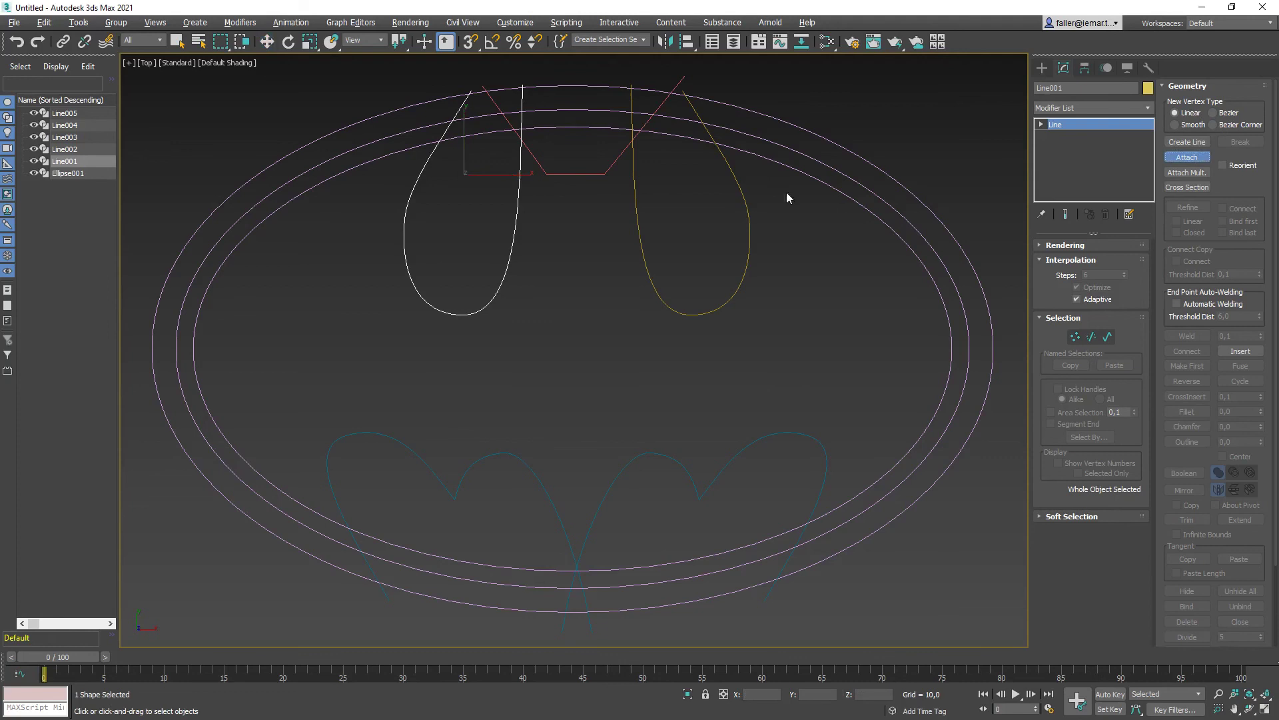
pyautogui.click(601, 178)
pyautogui.click(640, 236)
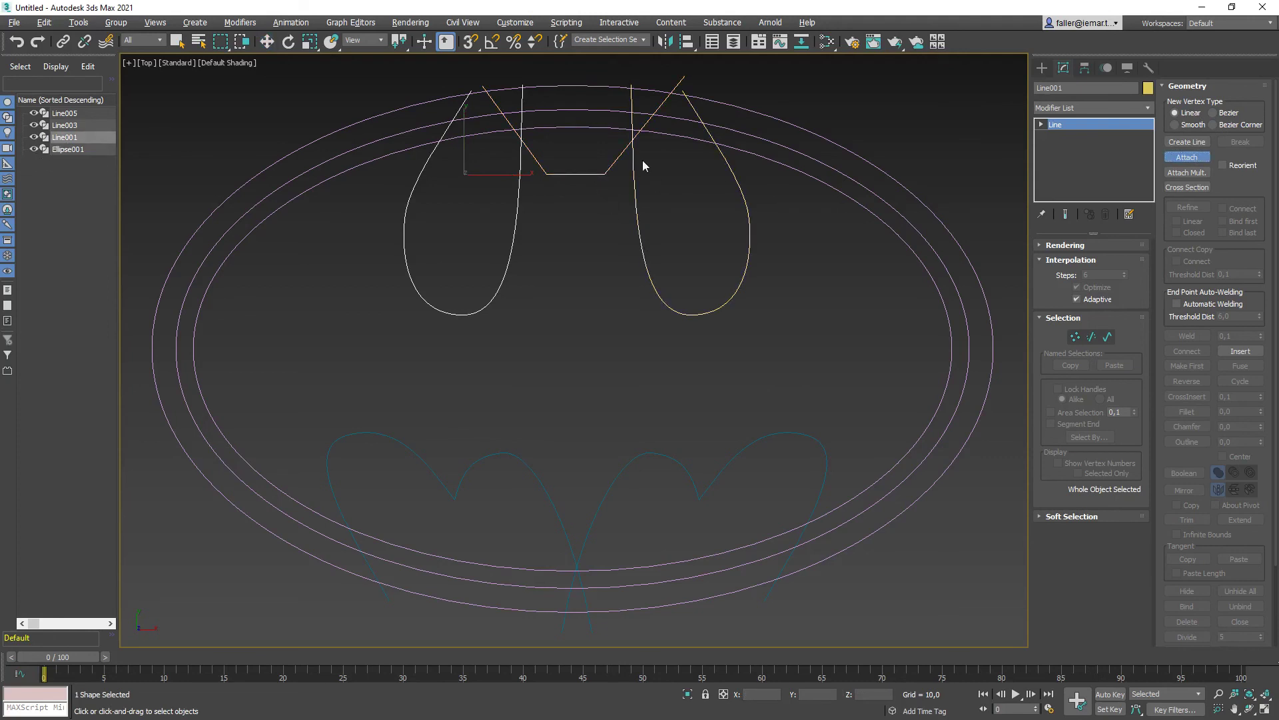
pyautogui.click(691, 476)
pyautogui.click(537, 473)
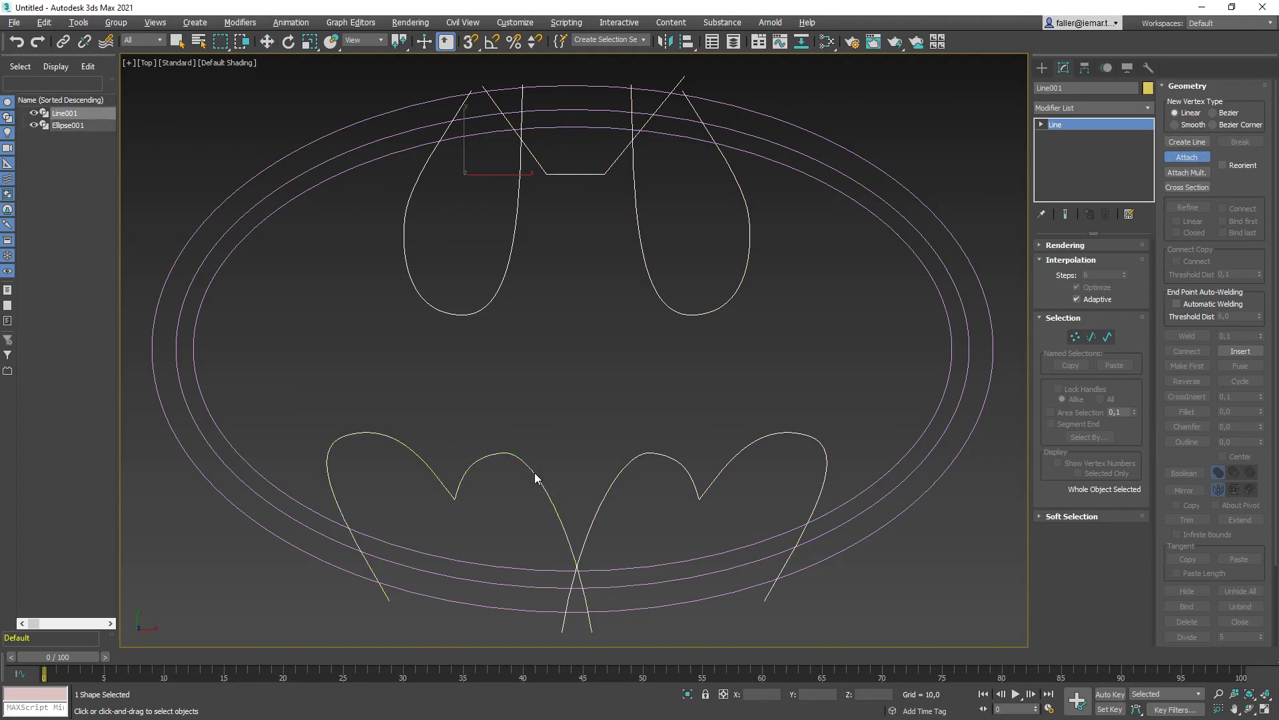
pyautogui.press('w')
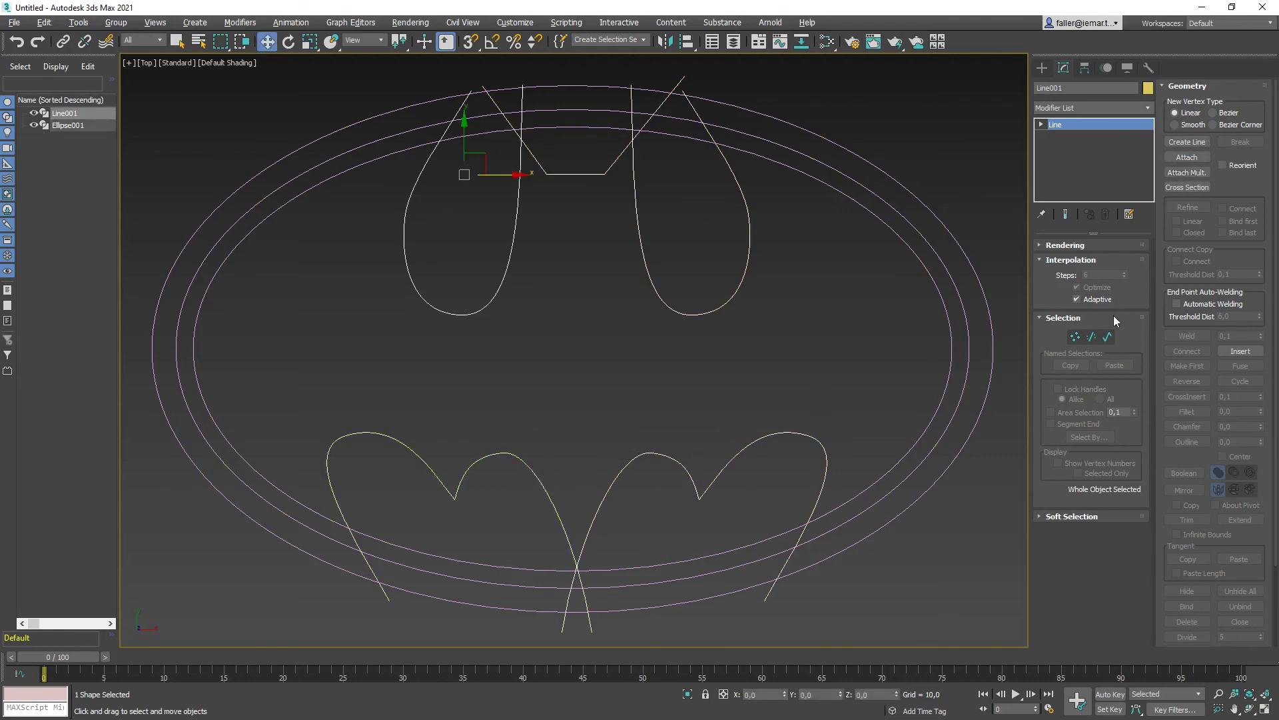
# Trim the overhanging spline ends beyond both ear tips and below the central lower point.
pyautogui.click(1108, 337)
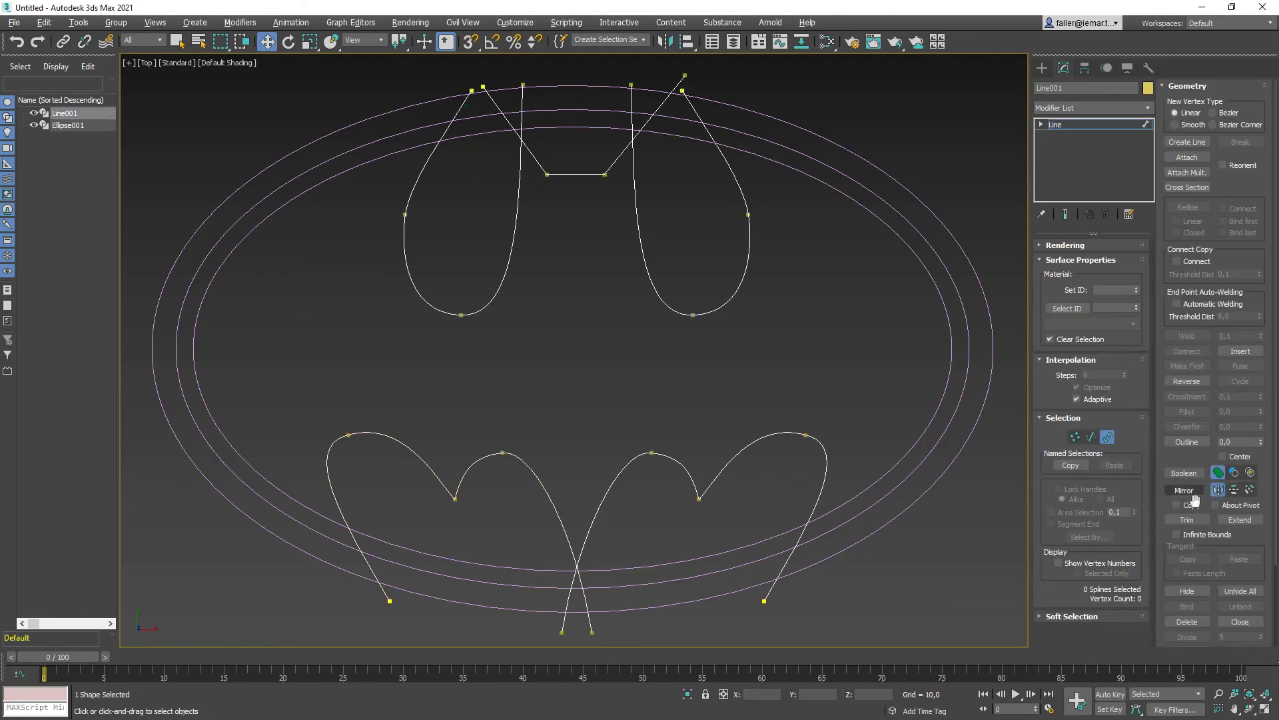
pyautogui.click(1192, 521)
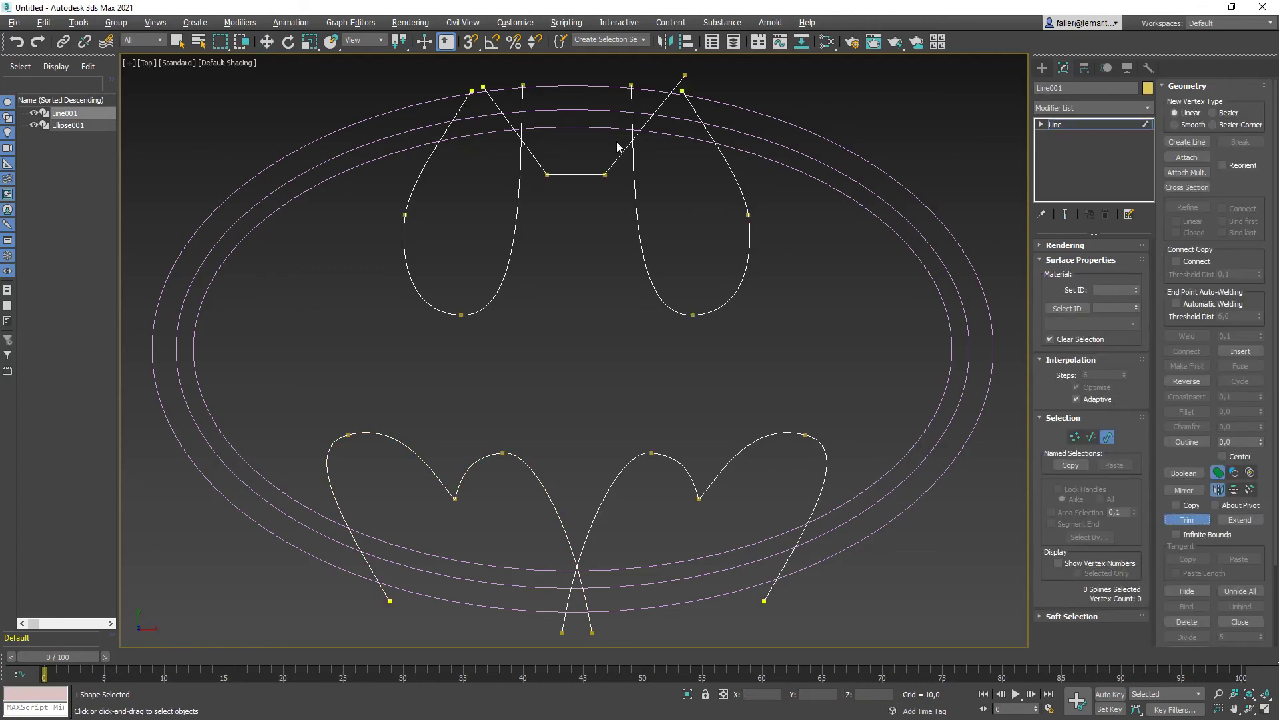
pyautogui.click(646, 123)
pyautogui.click(632, 123)
pyautogui.click(521, 117)
pyautogui.click(511, 120)
pyautogui.click(565, 620)
pyautogui.click(591, 620)
pyautogui.click(1188, 519)
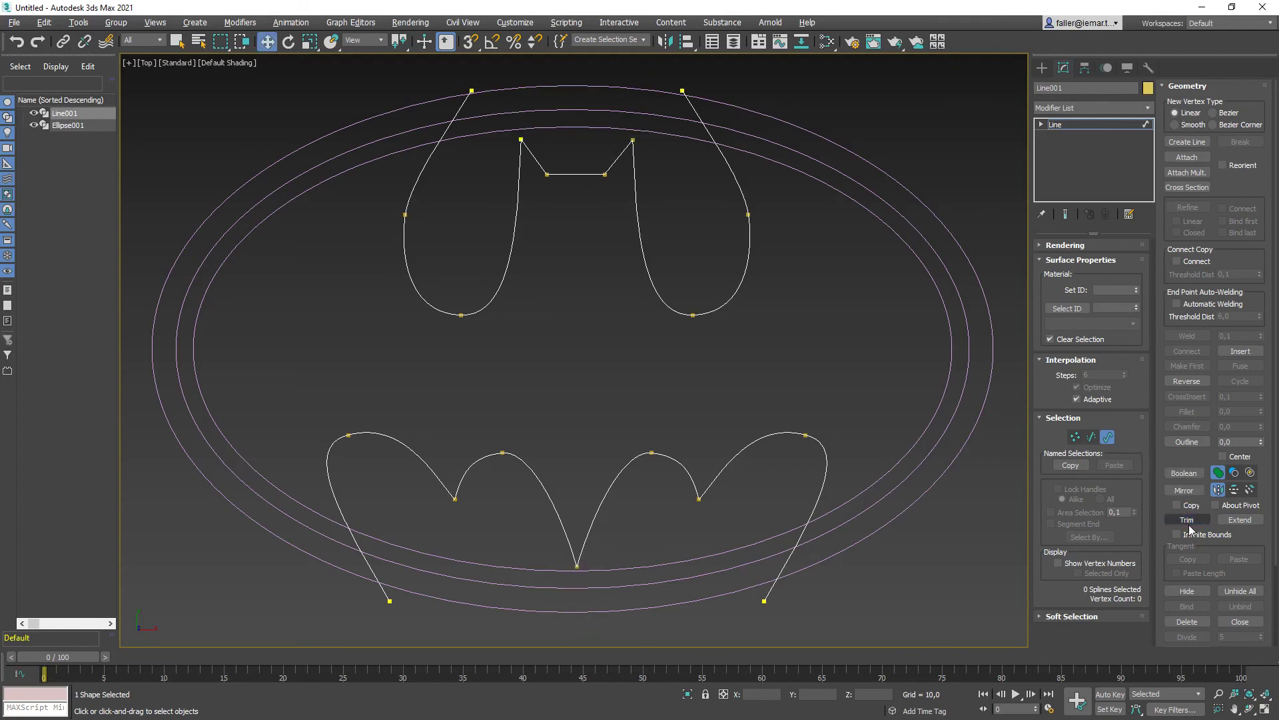
# Weld the overlapping vertices at both ear tips and at the central lower point with a 0.1 threshold.
pyautogui.click(1074, 436)
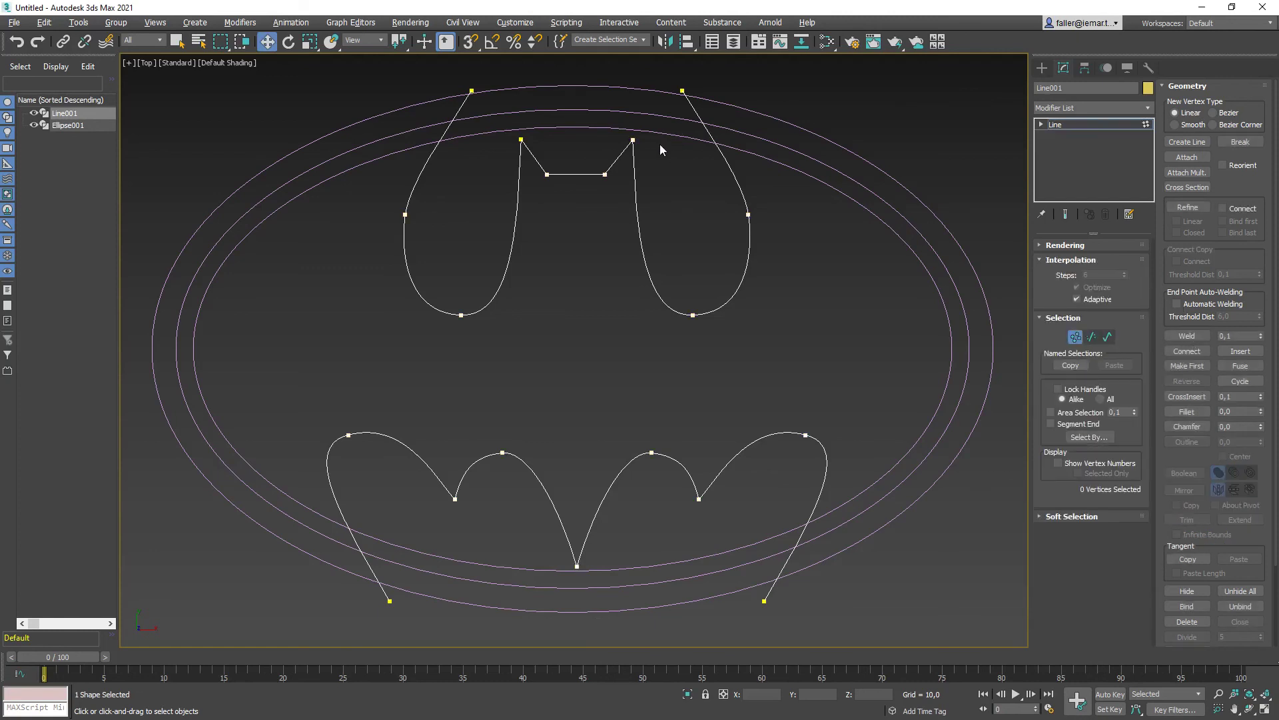
pyautogui.moveTo(544, 138); pyautogui.dragTo(480, 118)
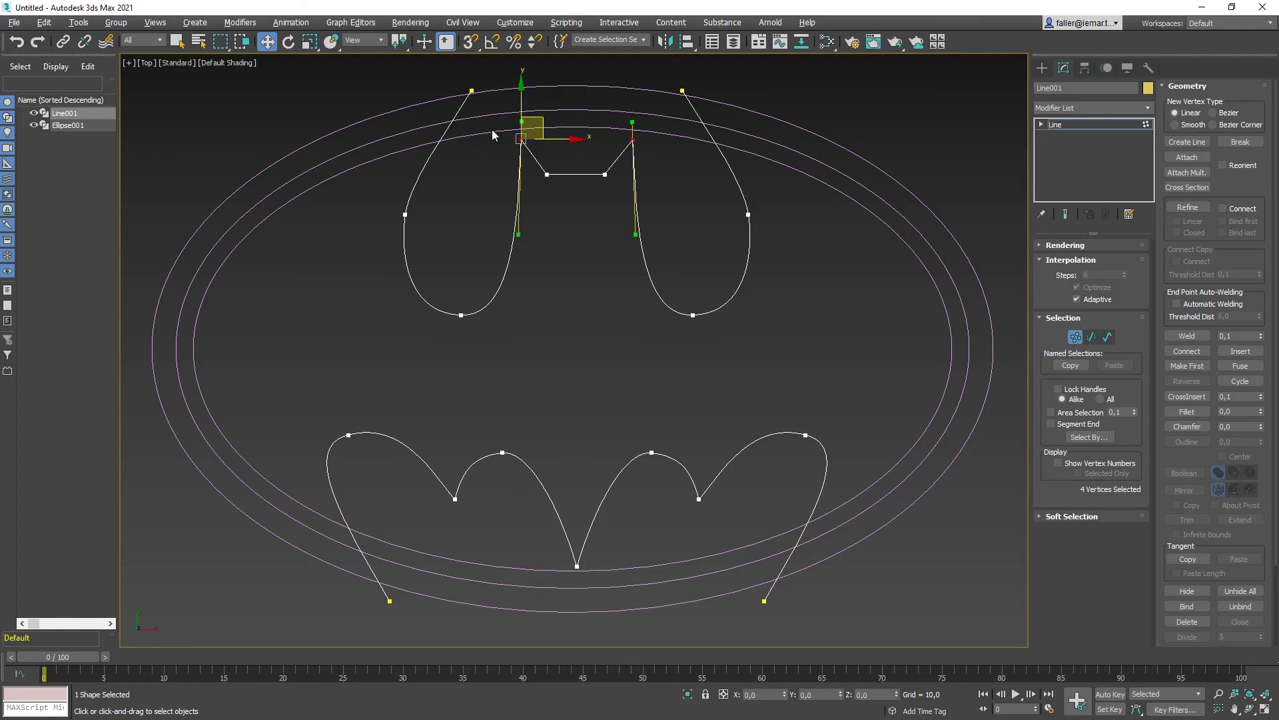
pyautogui.click(1203, 337)
pyautogui.moveTo(582, 570); pyautogui.dragTo(583, 569)
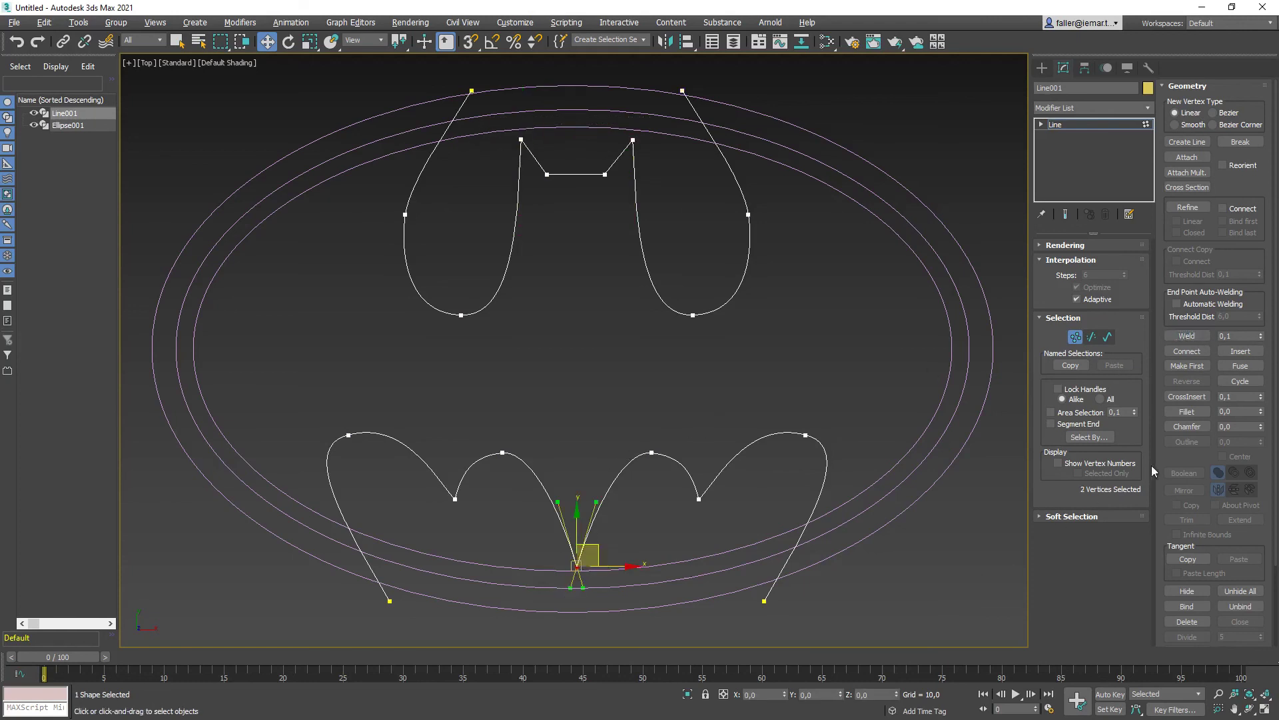
pyautogui.click(1186, 336)
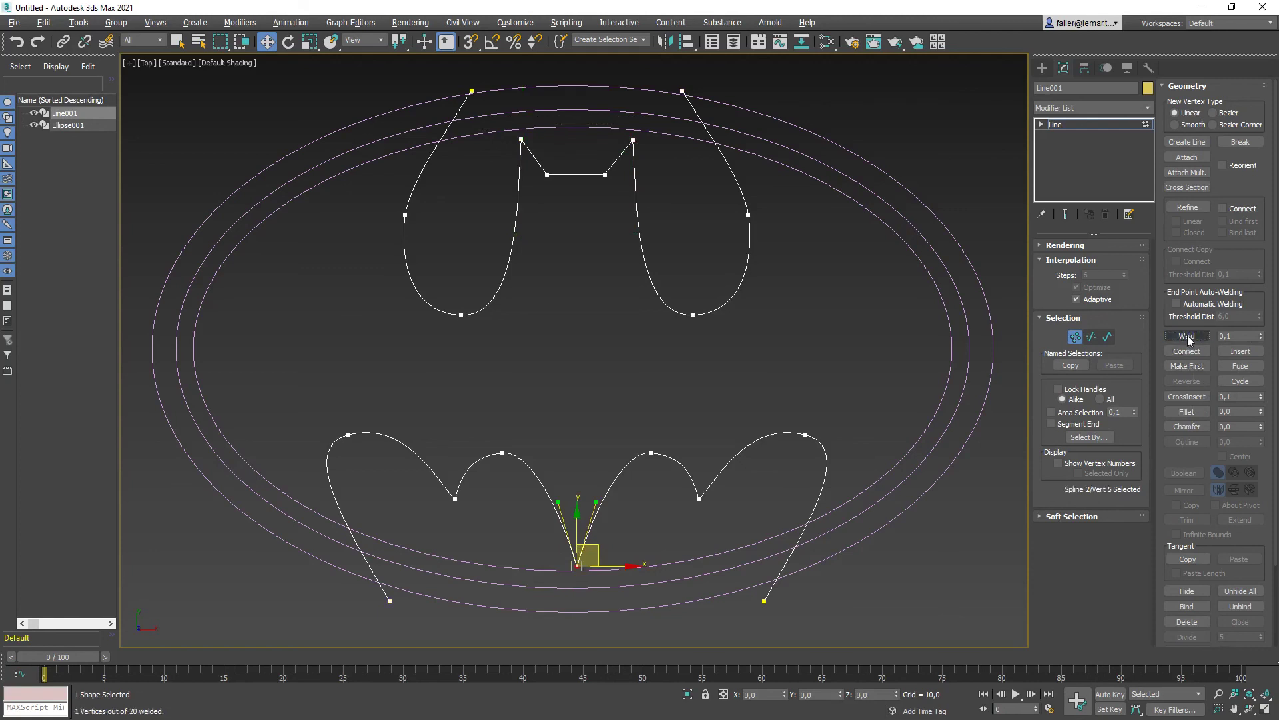
pyautogui.click(641, 408)
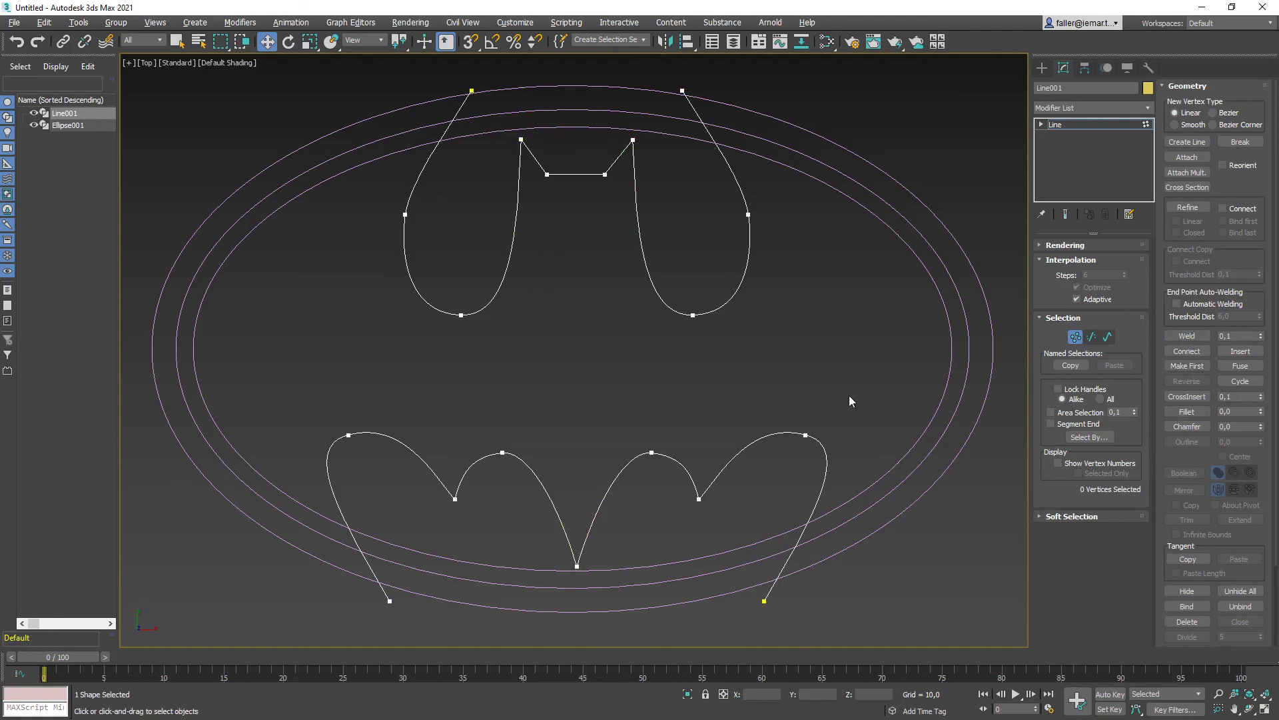
pyautogui.click(1073, 336)
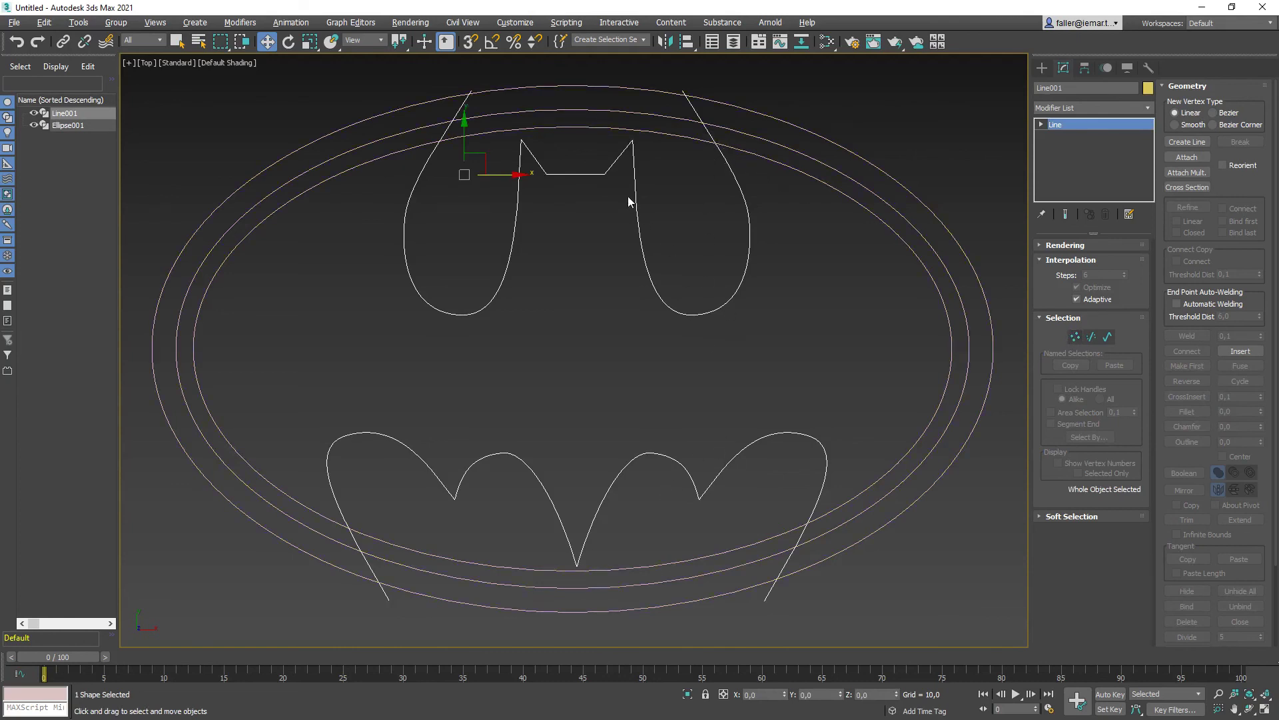
# Detach the innermost ring of the ellipse spline as a separate shape, keeping the default name.
pyautogui.click(776, 167)
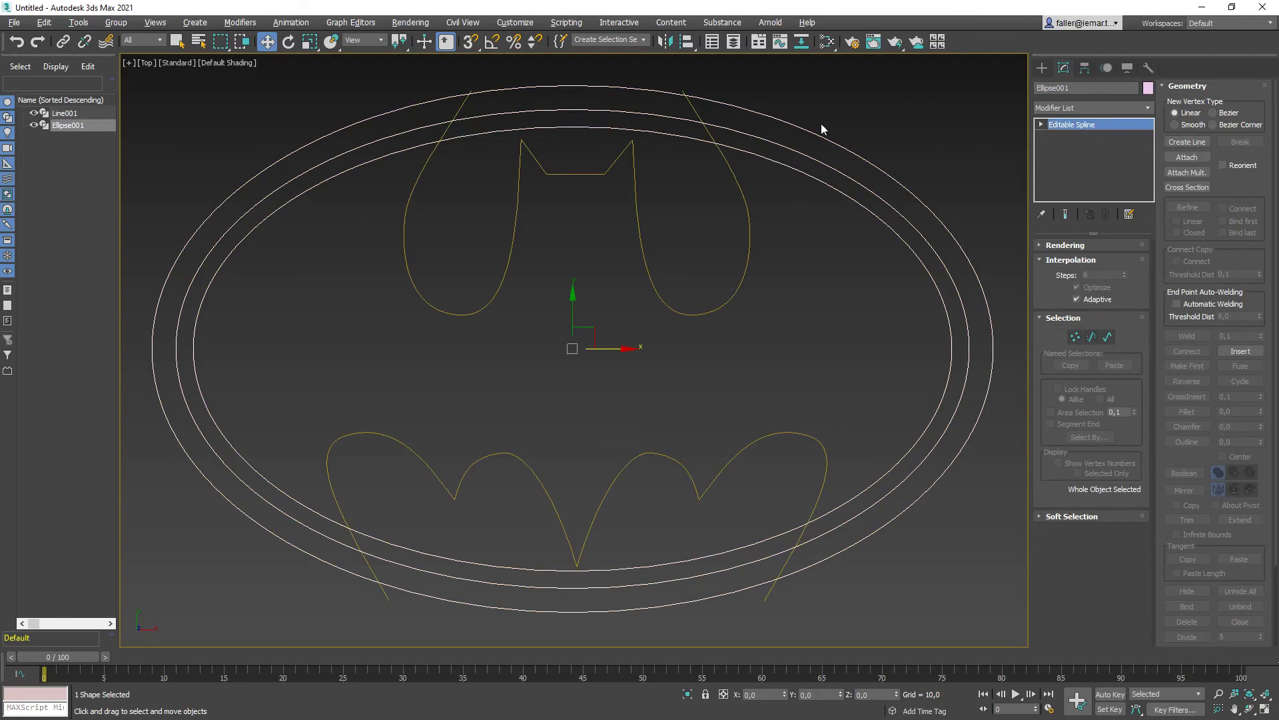
pyautogui.click(993, 150)
pyautogui.click(894, 180)
pyautogui.click(1107, 337)
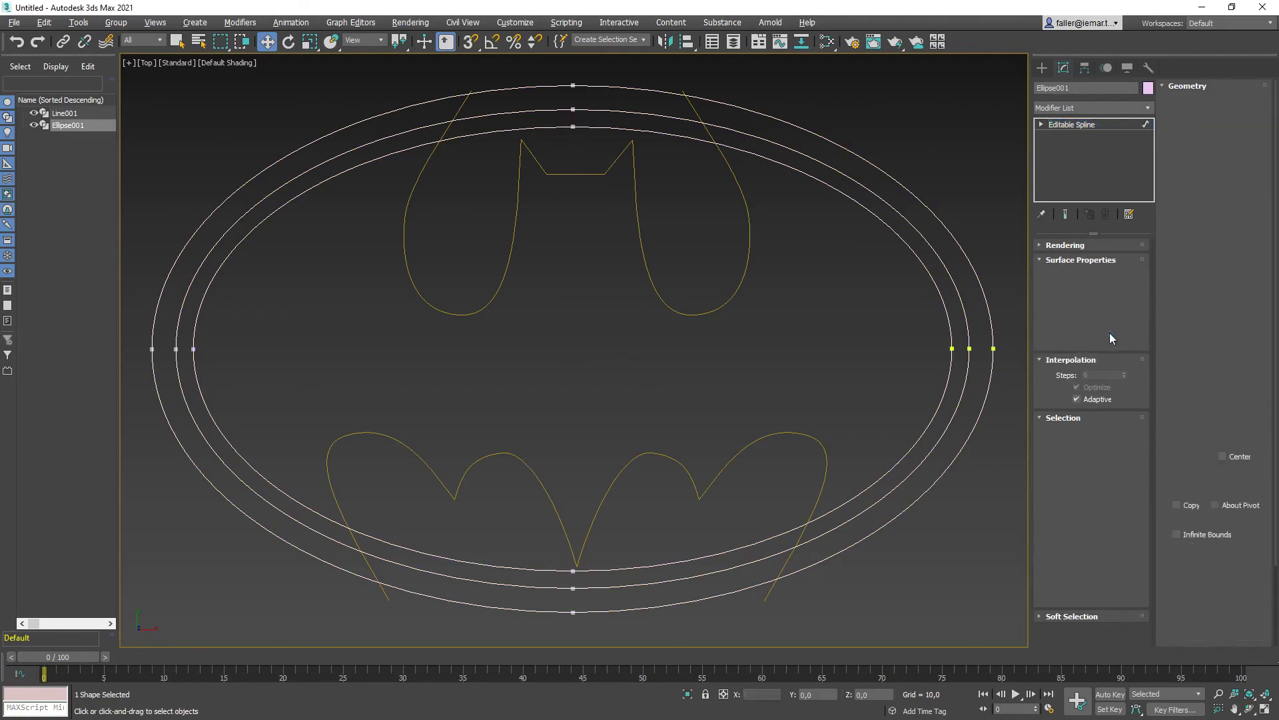
pyautogui.click(883, 226)
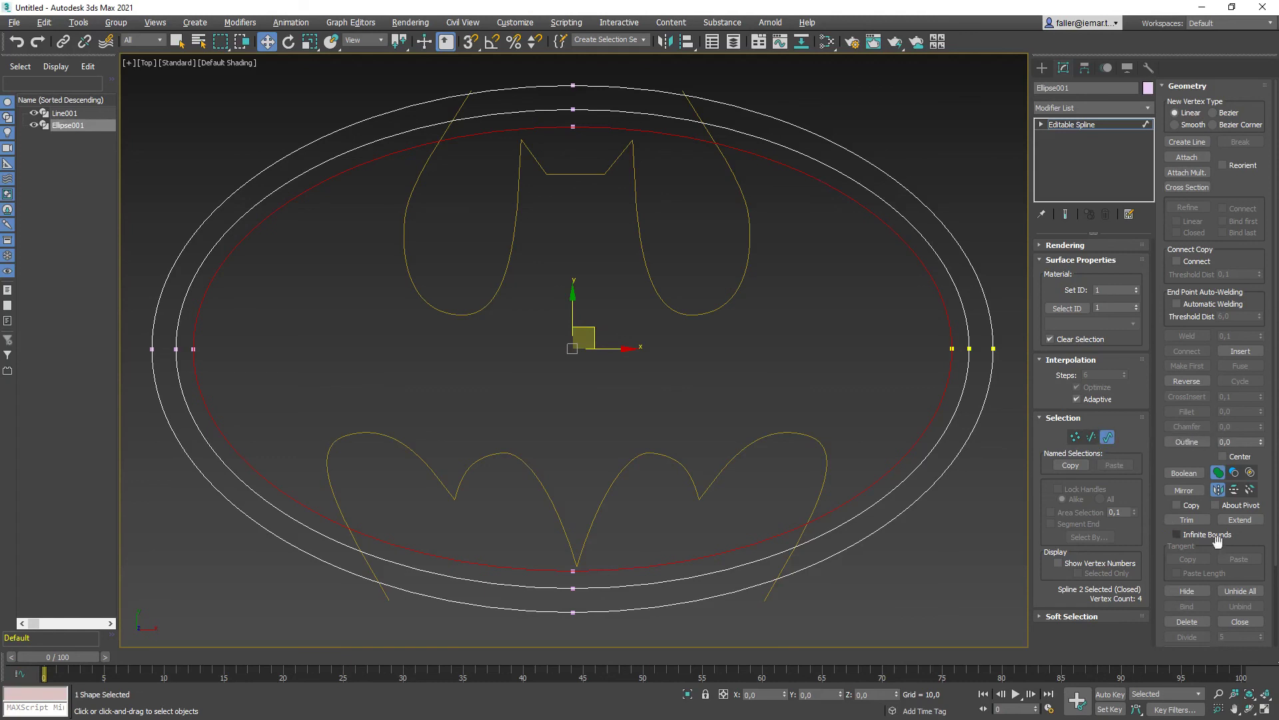
pyautogui.scroll(-3, 1217, 540)
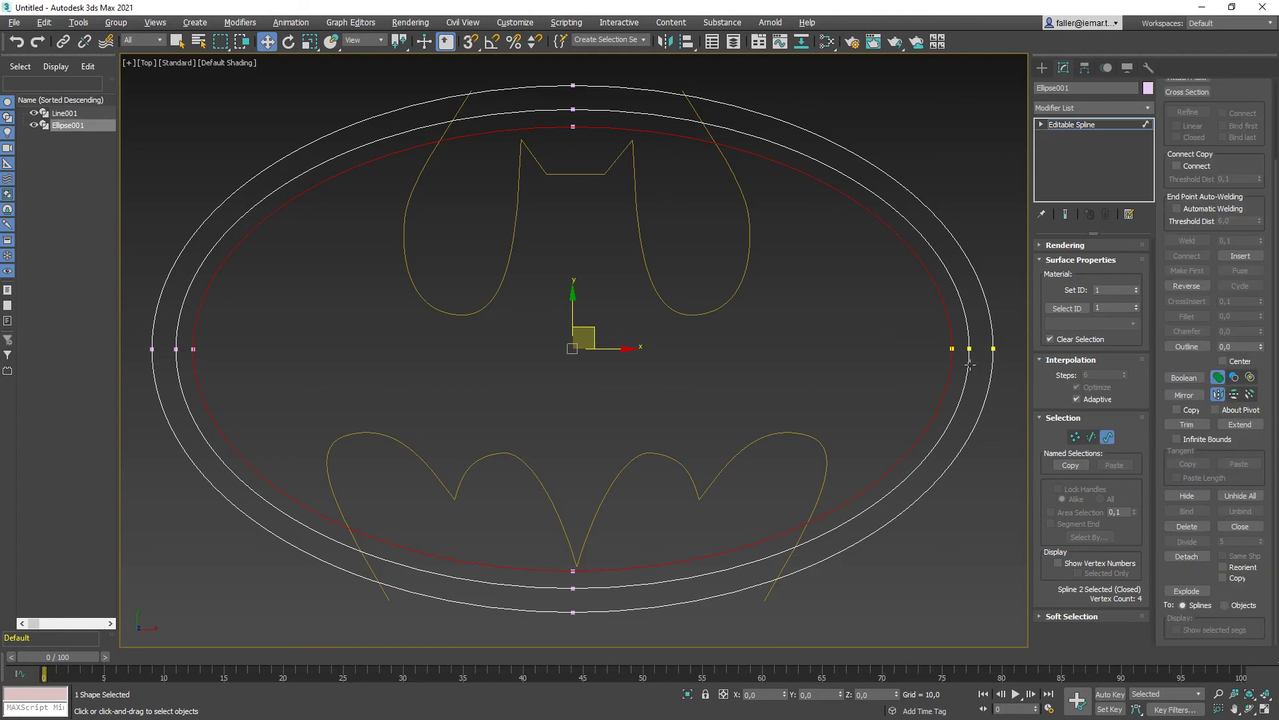
pyautogui.click(1189, 558)
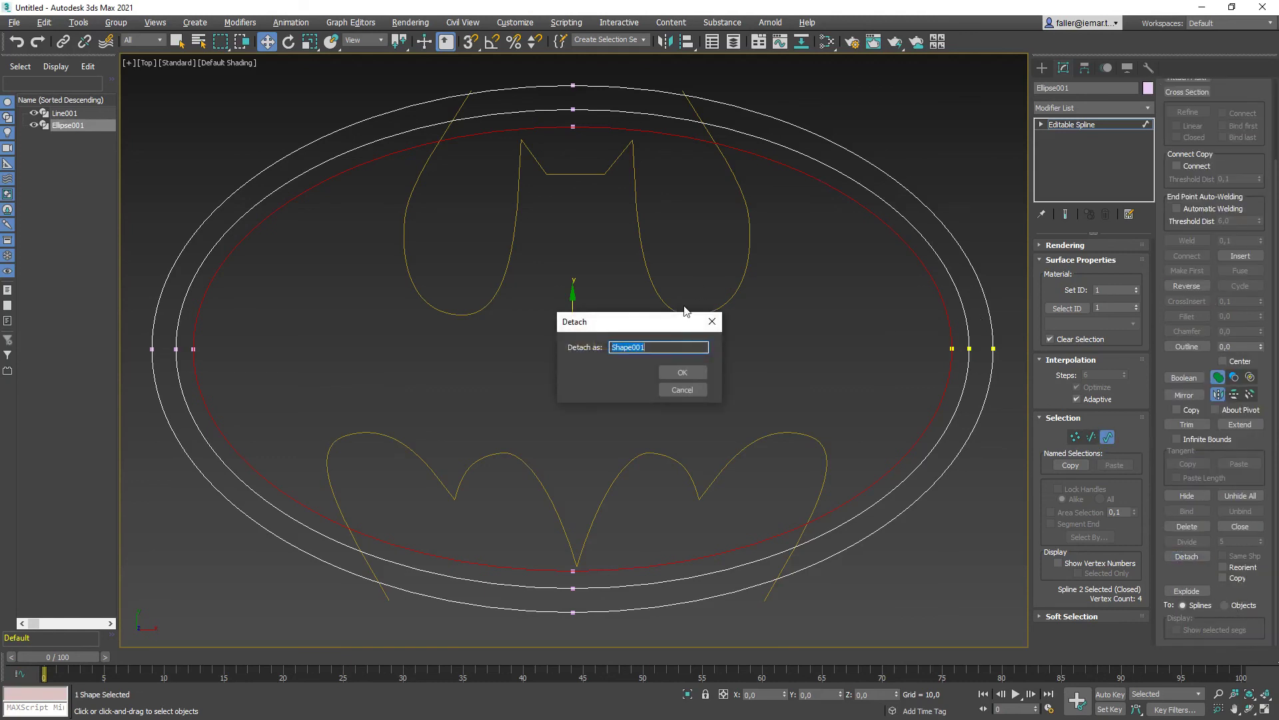
pyautogui.click(685, 370)
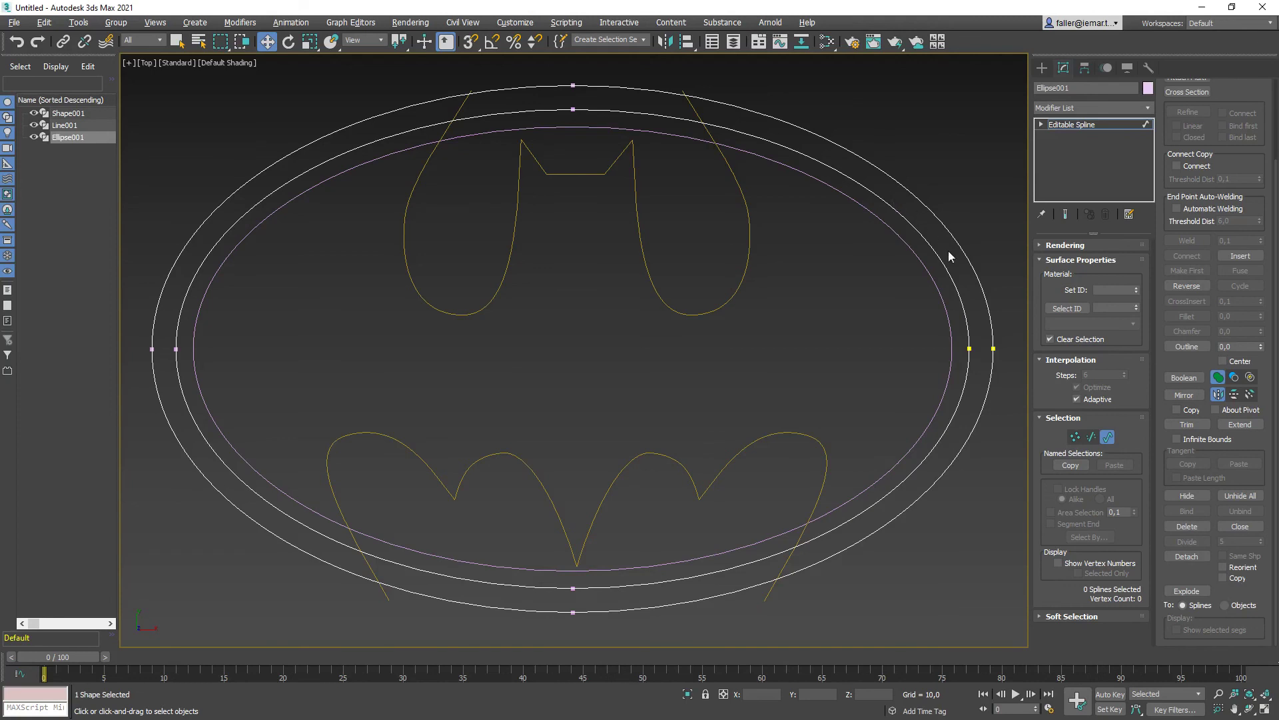
# Detach a copy of the outermost ring as a separate shape with the default name, and deselect the ellipse spline.
pyautogui.click(971, 260)
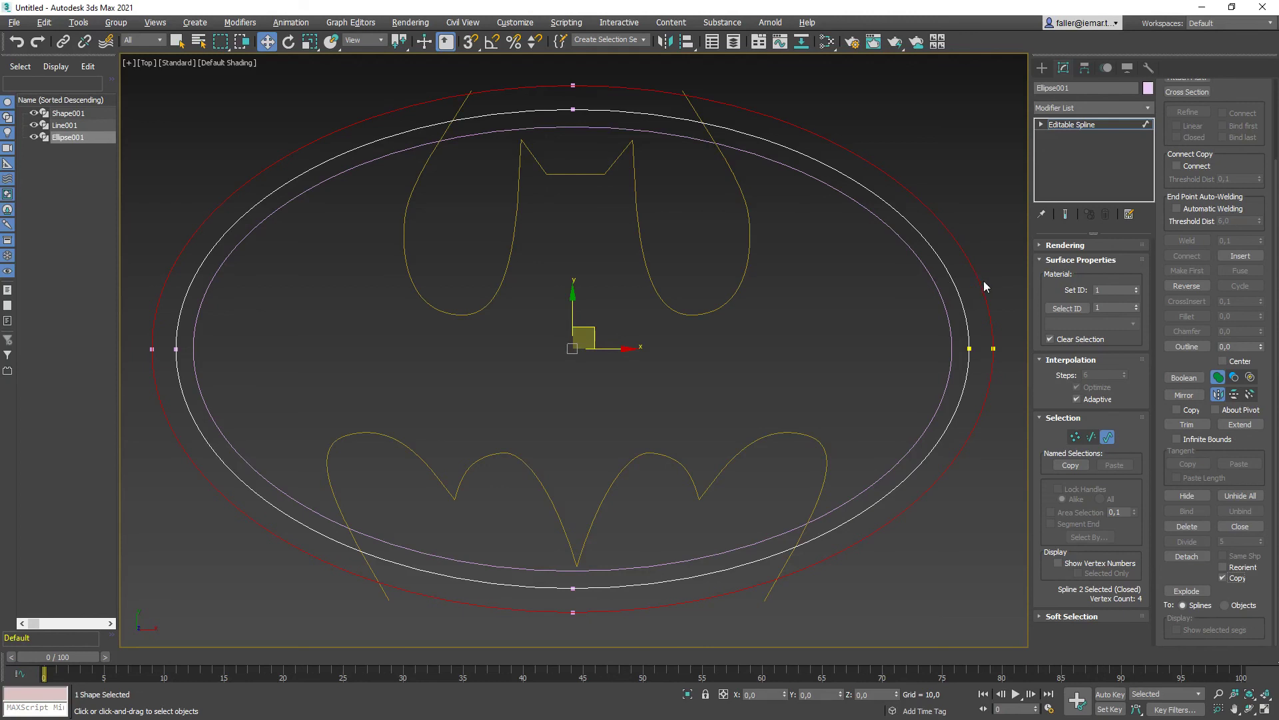
pyautogui.click(1187, 556)
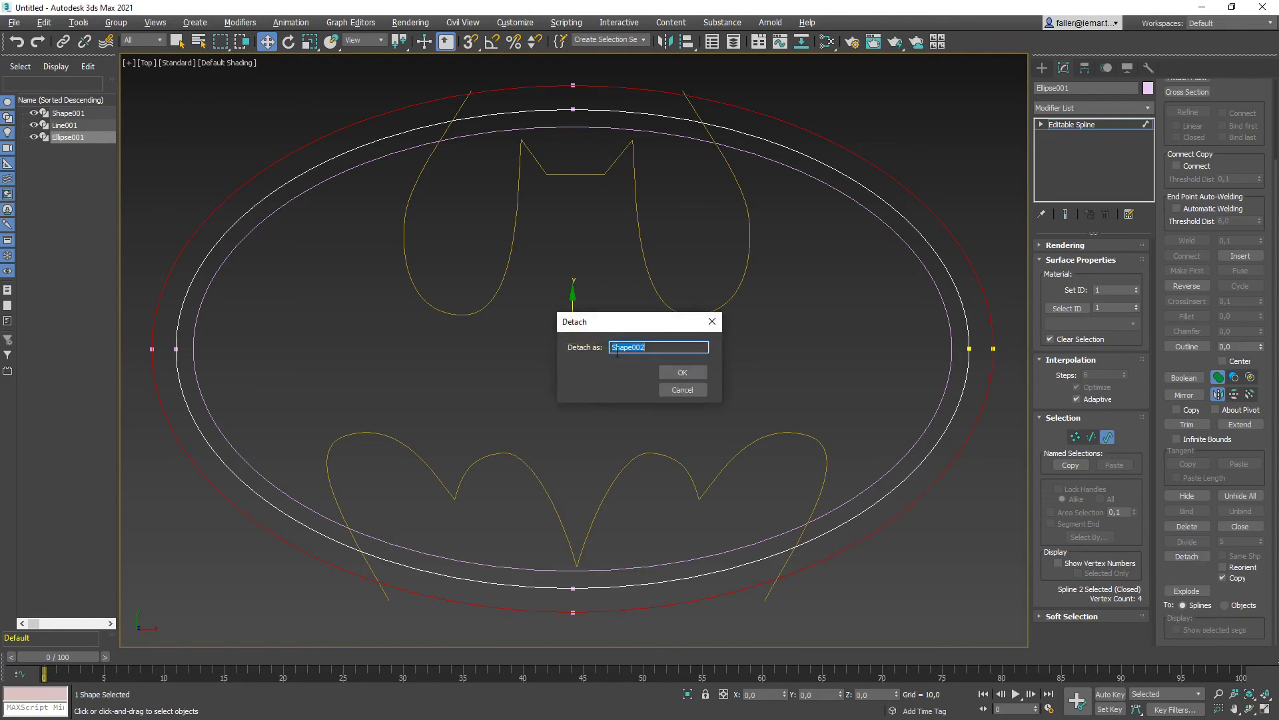
pyautogui.click(681, 371)
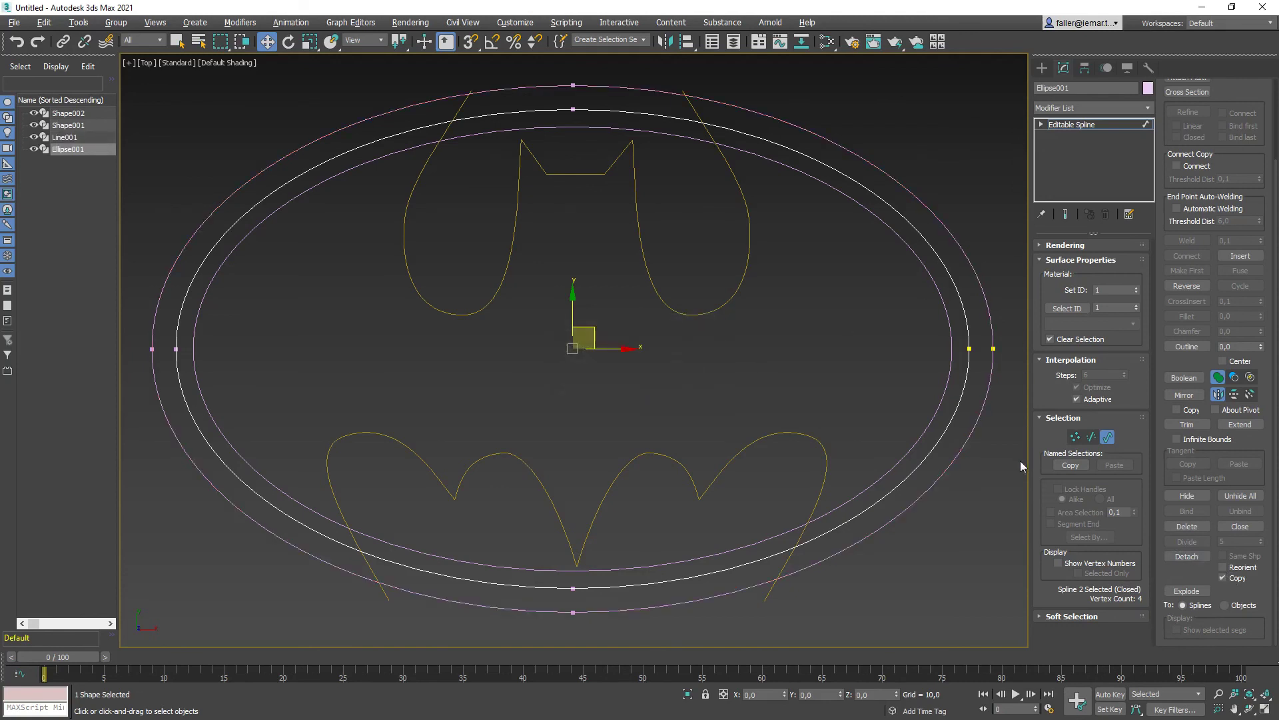
pyautogui.click(1109, 437)
pyautogui.click(966, 497)
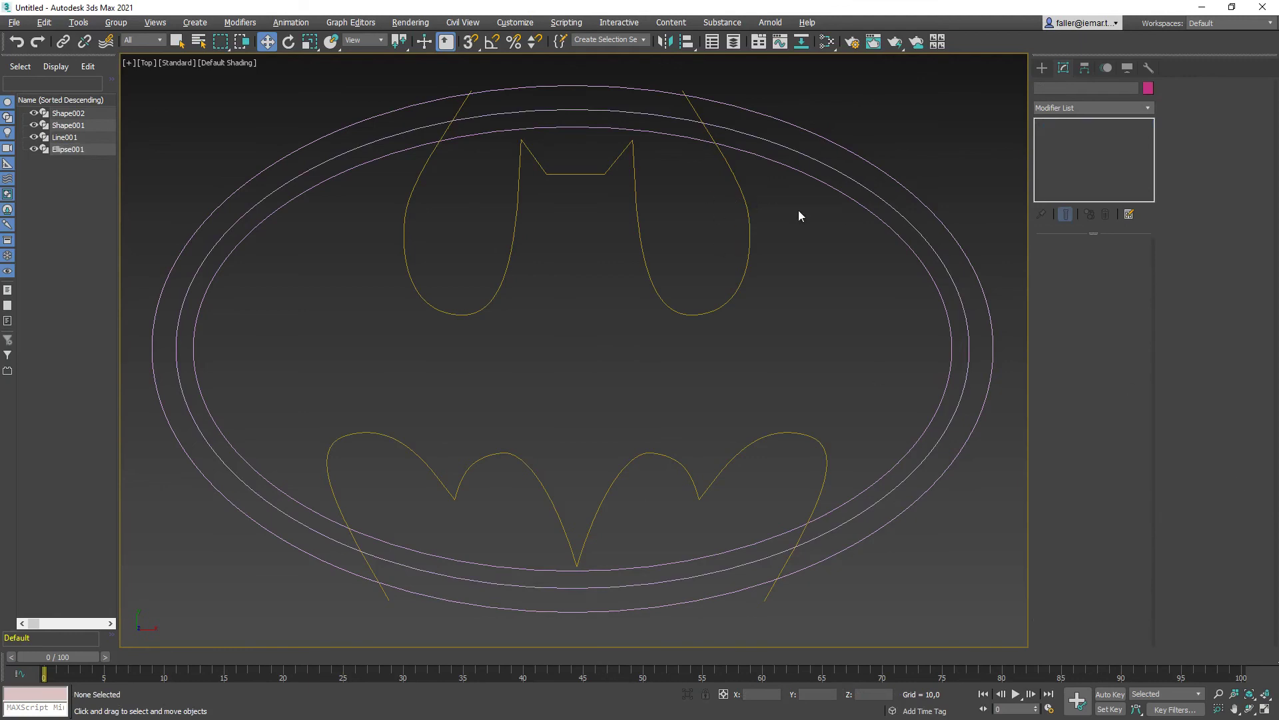
# Attach the detached innermost oval ring to the bat outline spline.
pyautogui.click(743, 194)
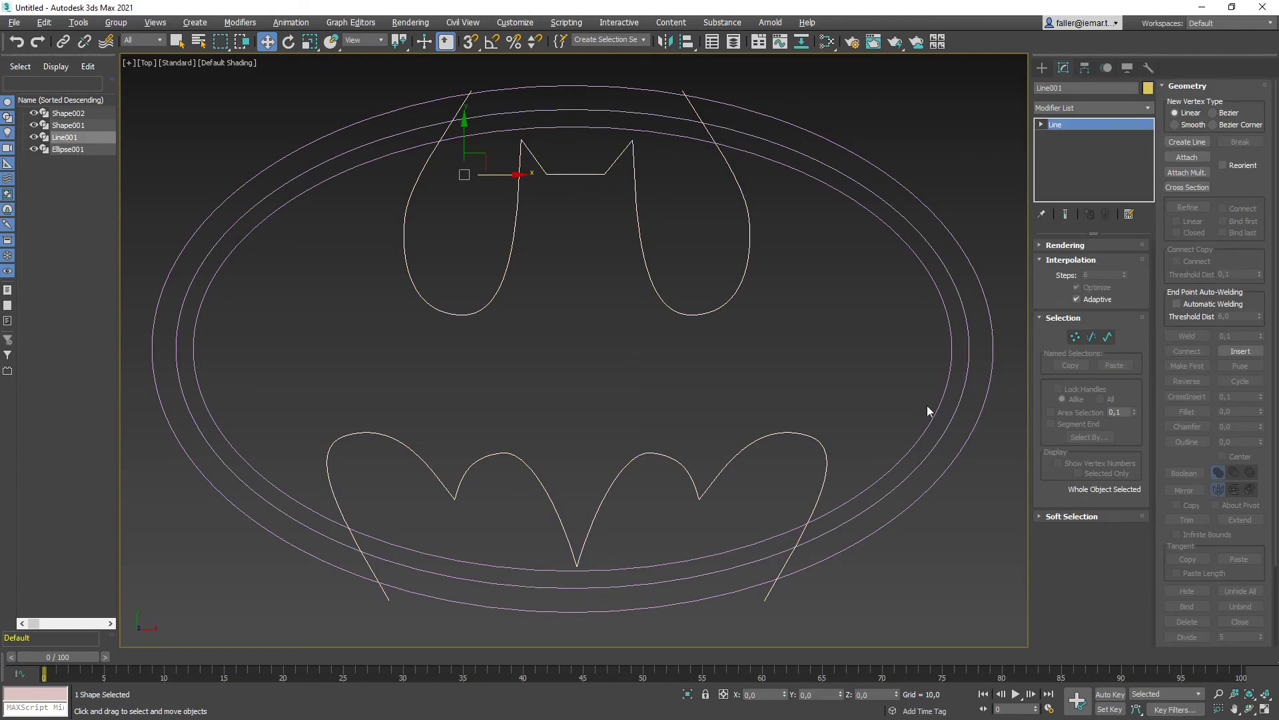
pyautogui.click(1187, 157)
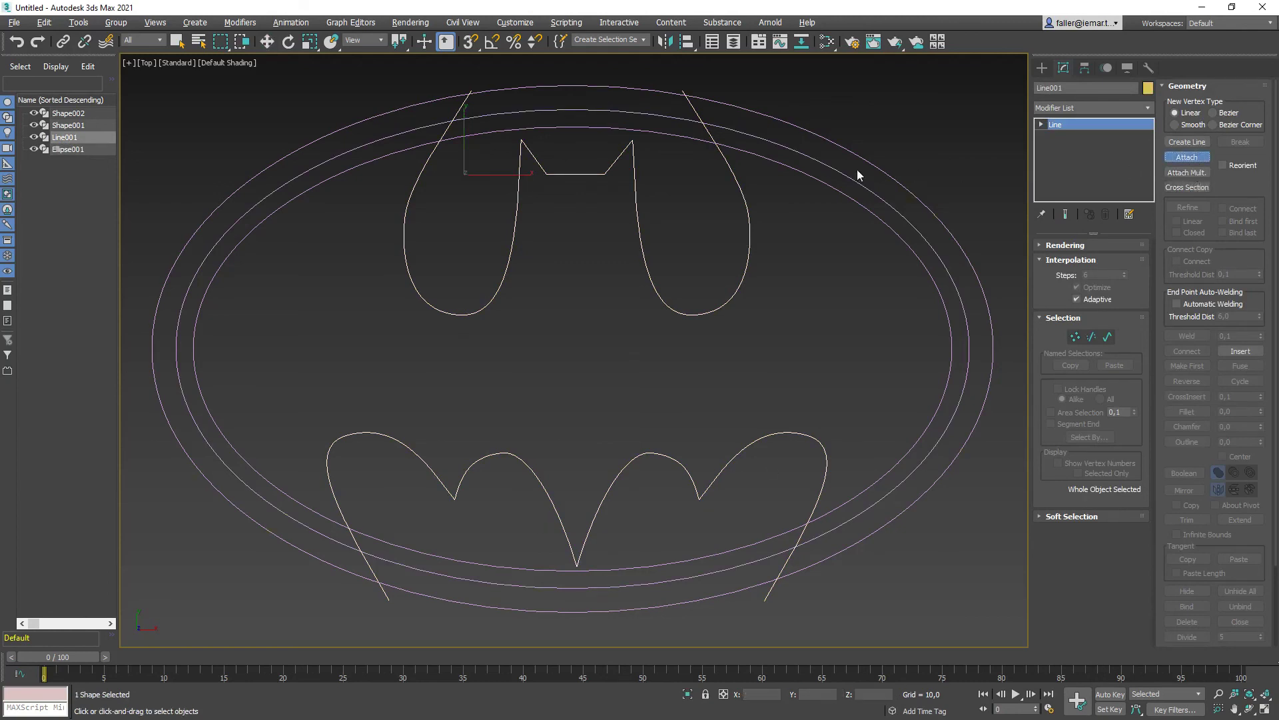
pyautogui.click(773, 165)
pyautogui.rightClick(792, 370)
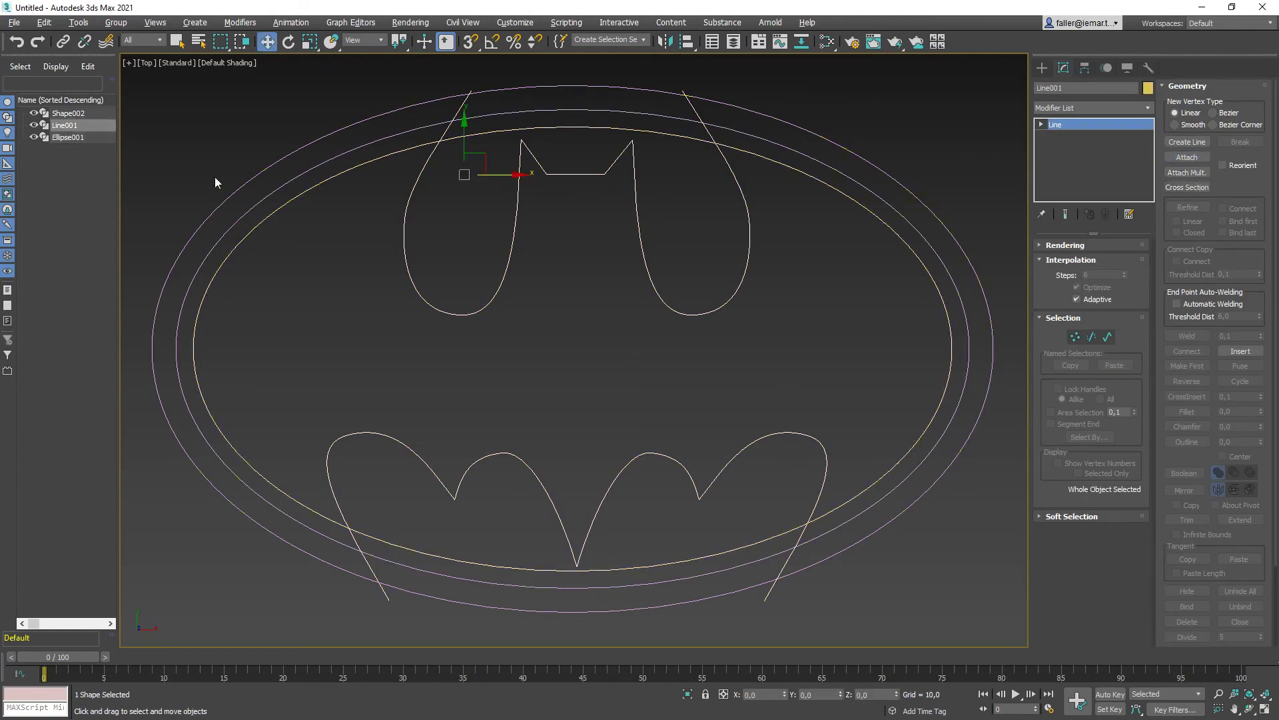
# Trim the inner oval between the wing tips above and below the bat, and the four wing ends that overhang it.
pyautogui.click(1108, 338)
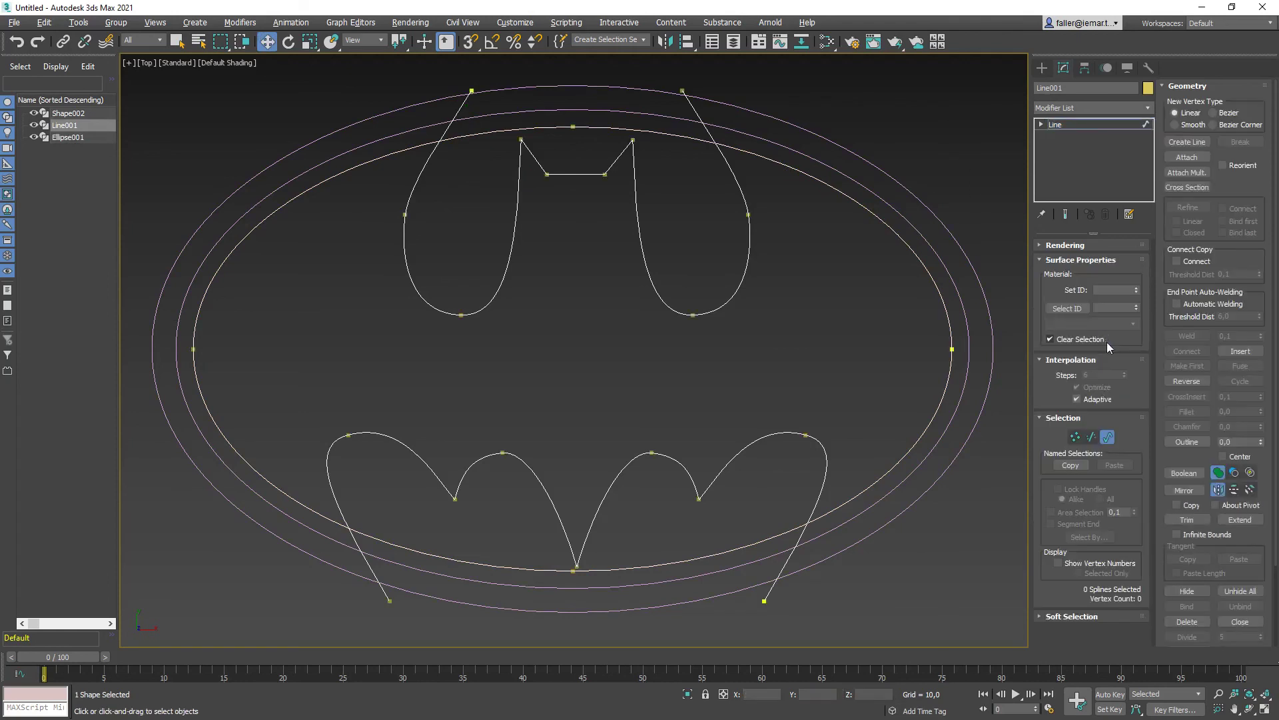
pyautogui.click(1188, 520)
pyautogui.click(680, 135)
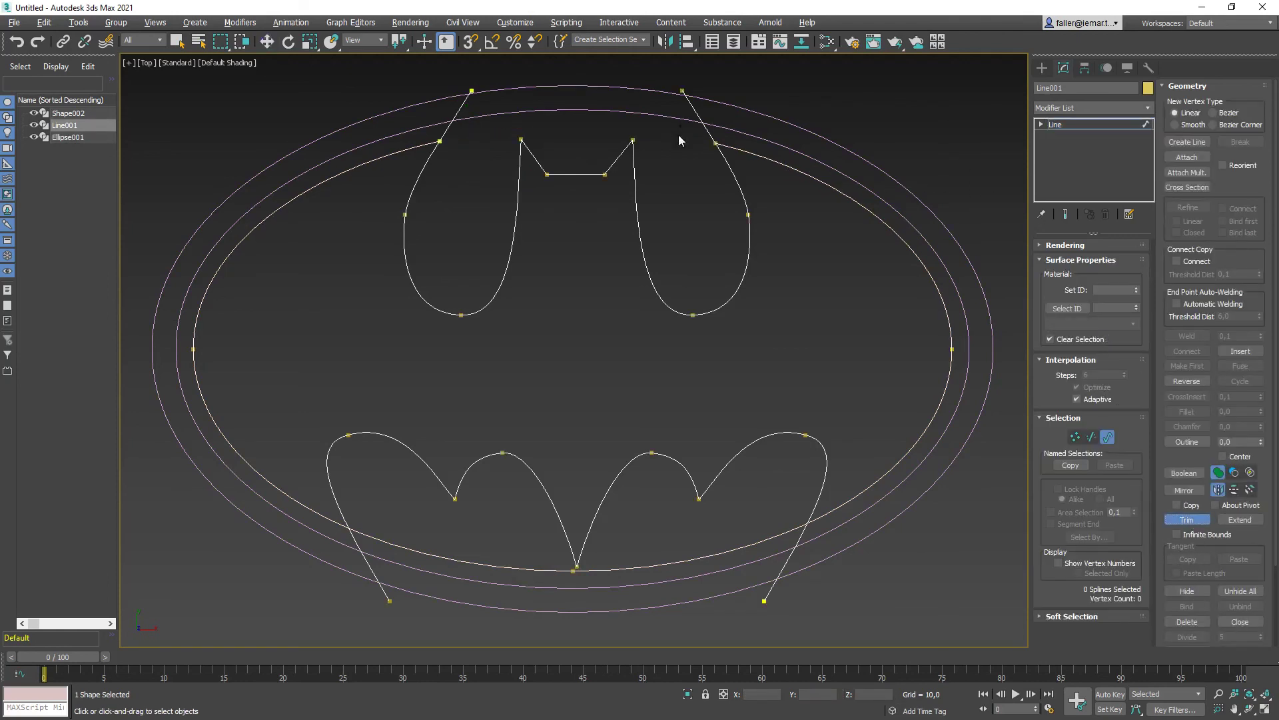
pyautogui.click(462, 106)
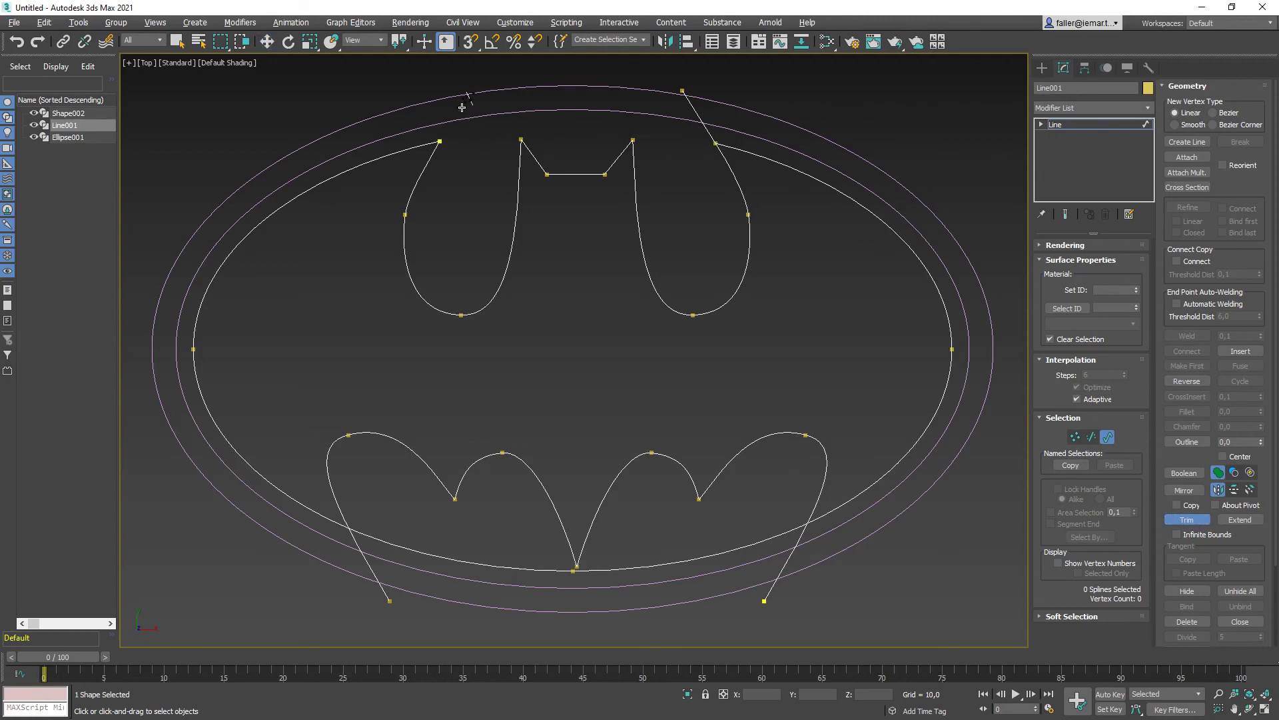
pyautogui.click(695, 107)
pyautogui.click(781, 531)
pyautogui.click(792, 548)
pyautogui.click(374, 565)
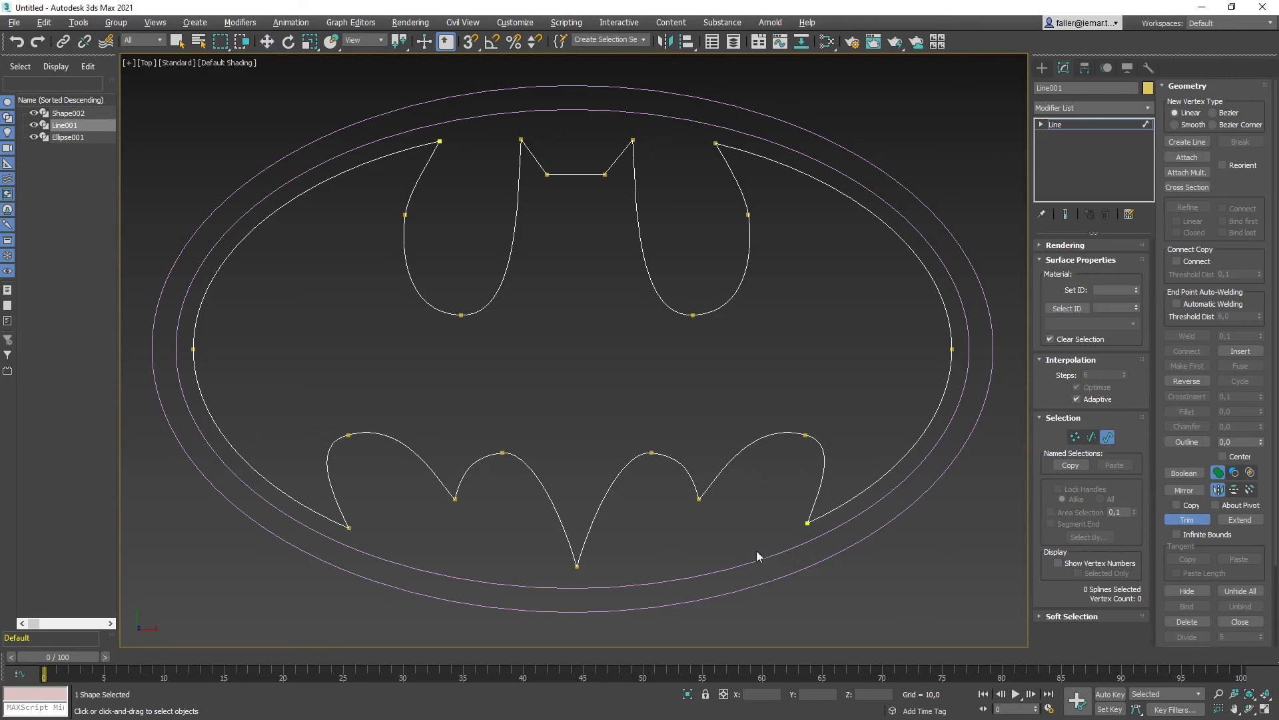
pyautogui.press('w')
# Weld all coincident vertices of the bat outline with a 0.1 threshold, and leave vertex editing.
pyautogui.click(1075, 436)
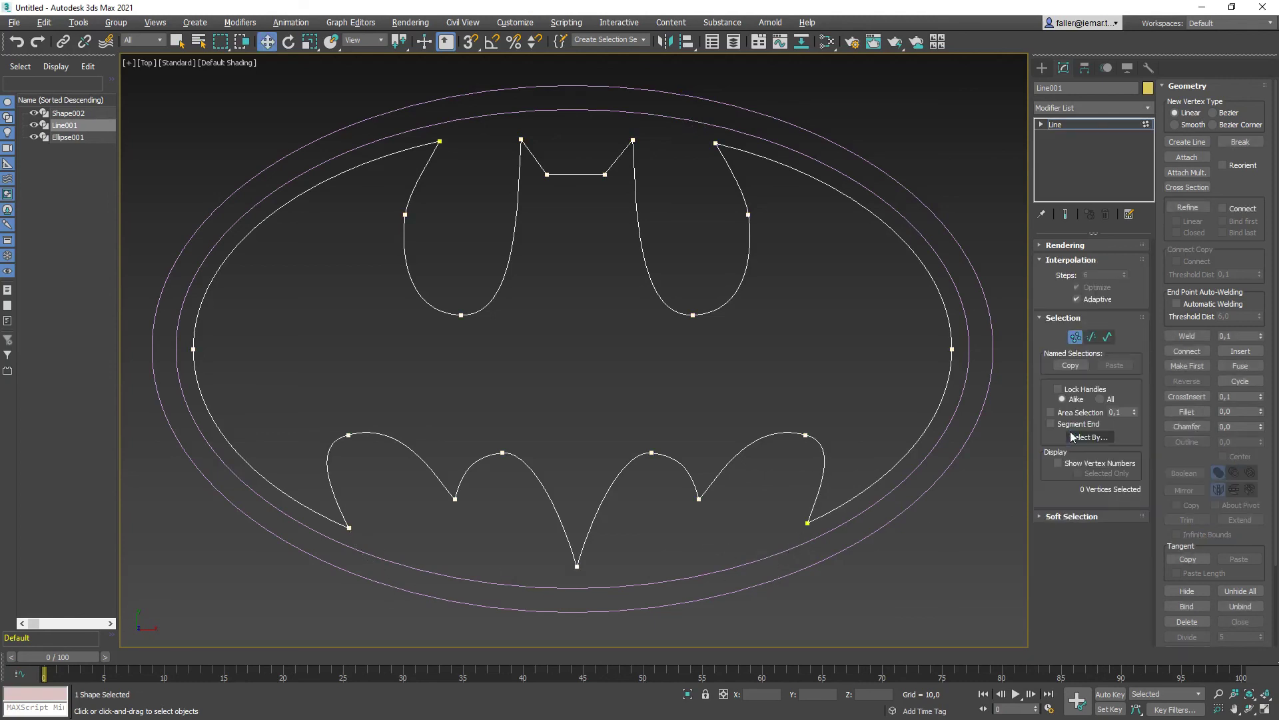
pyautogui.hotkey('ctrl', 'a')
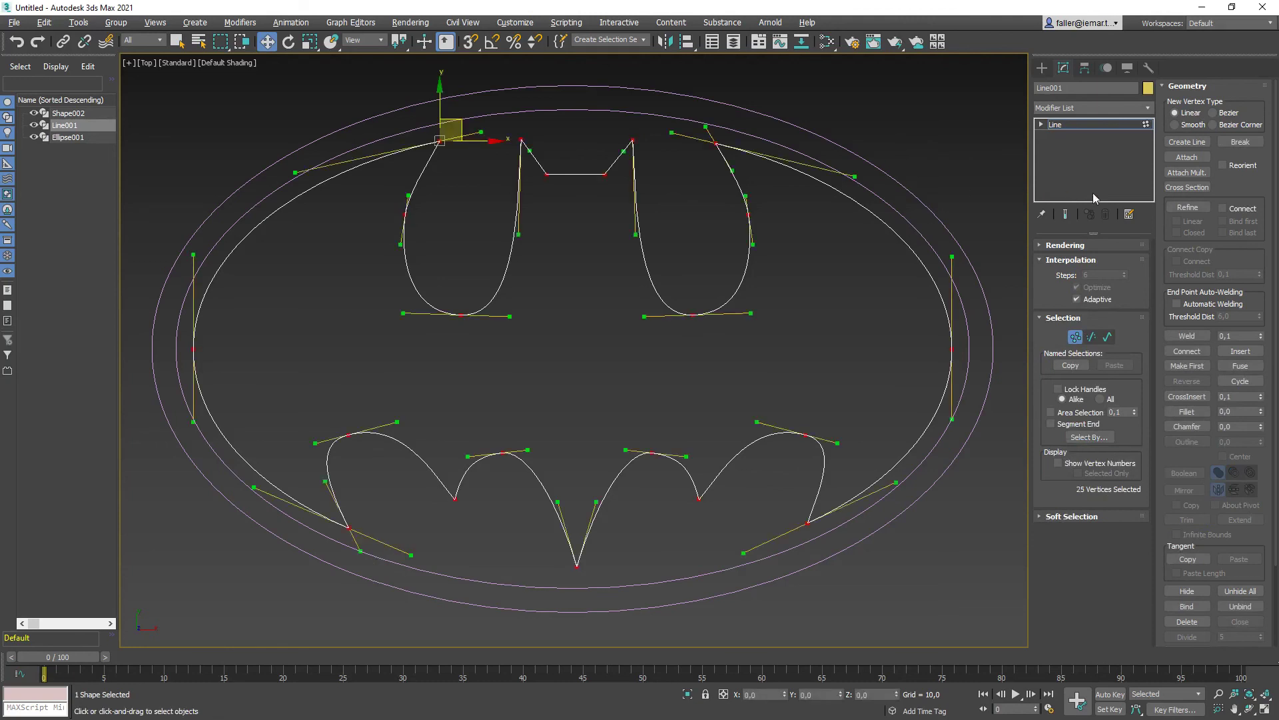
pyautogui.click(1190, 336)
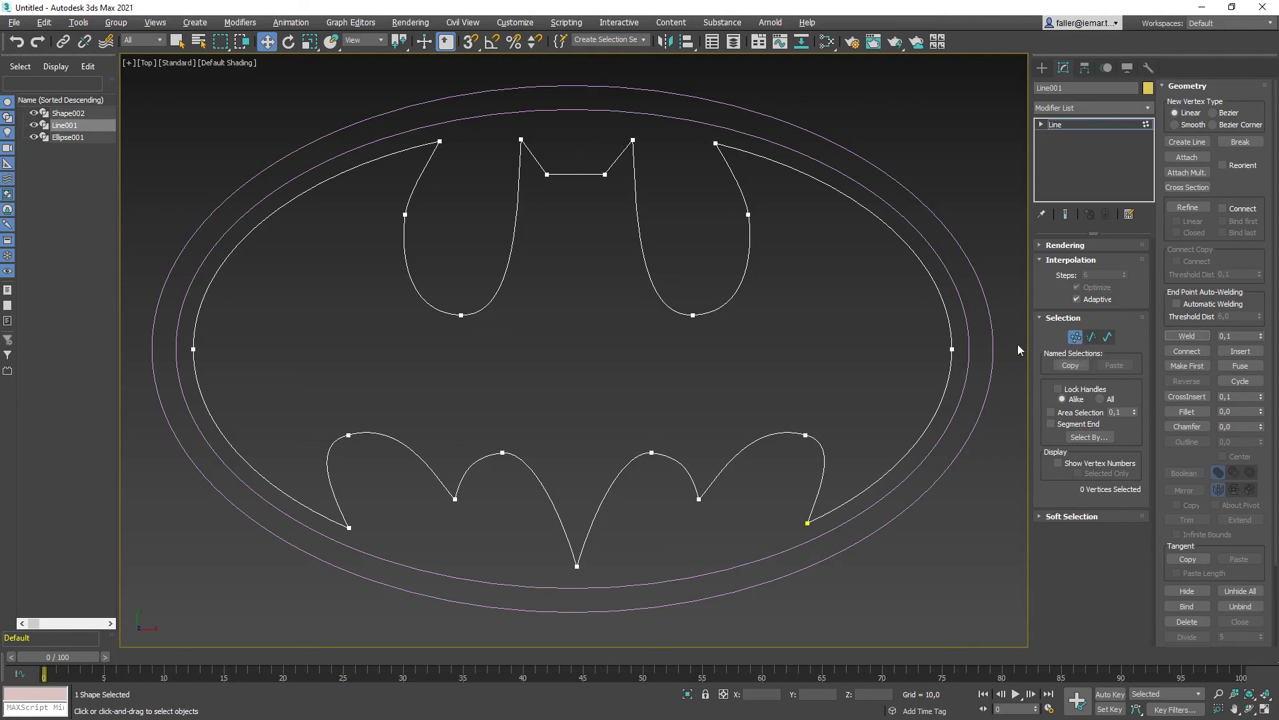
pyautogui.hotkey('ctrl', 'a')
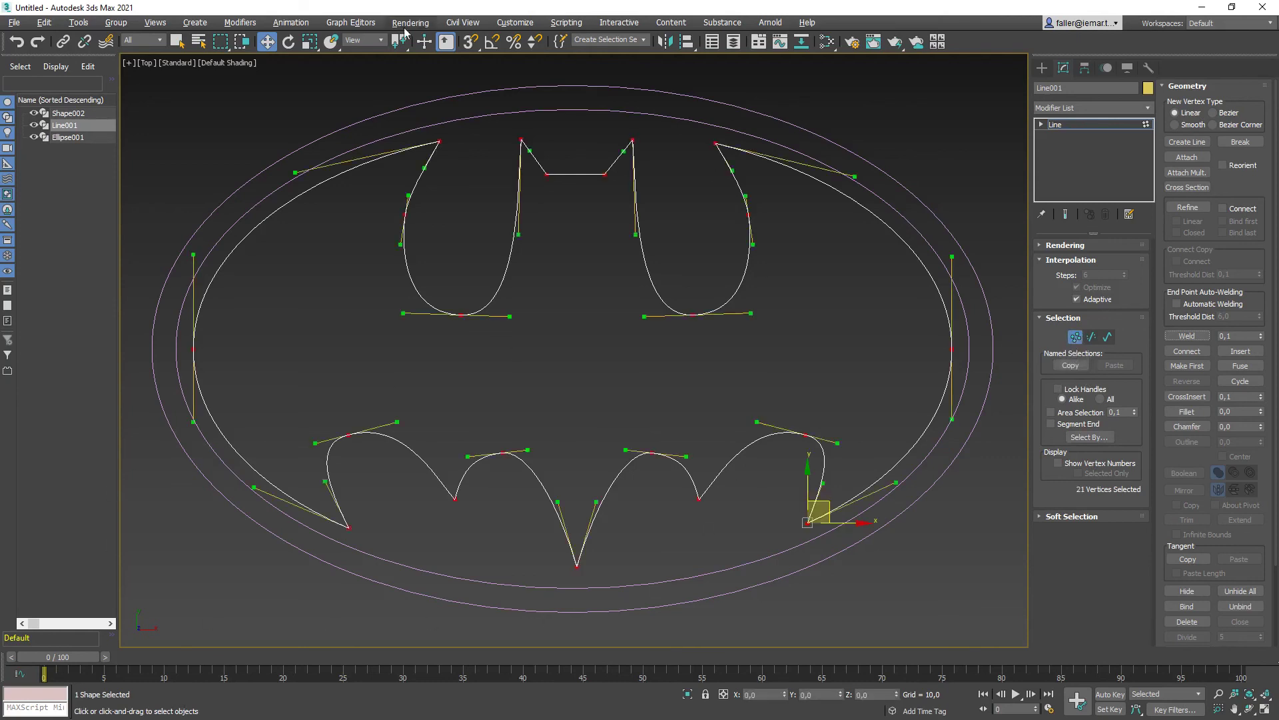
pyautogui.click(1187, 336)
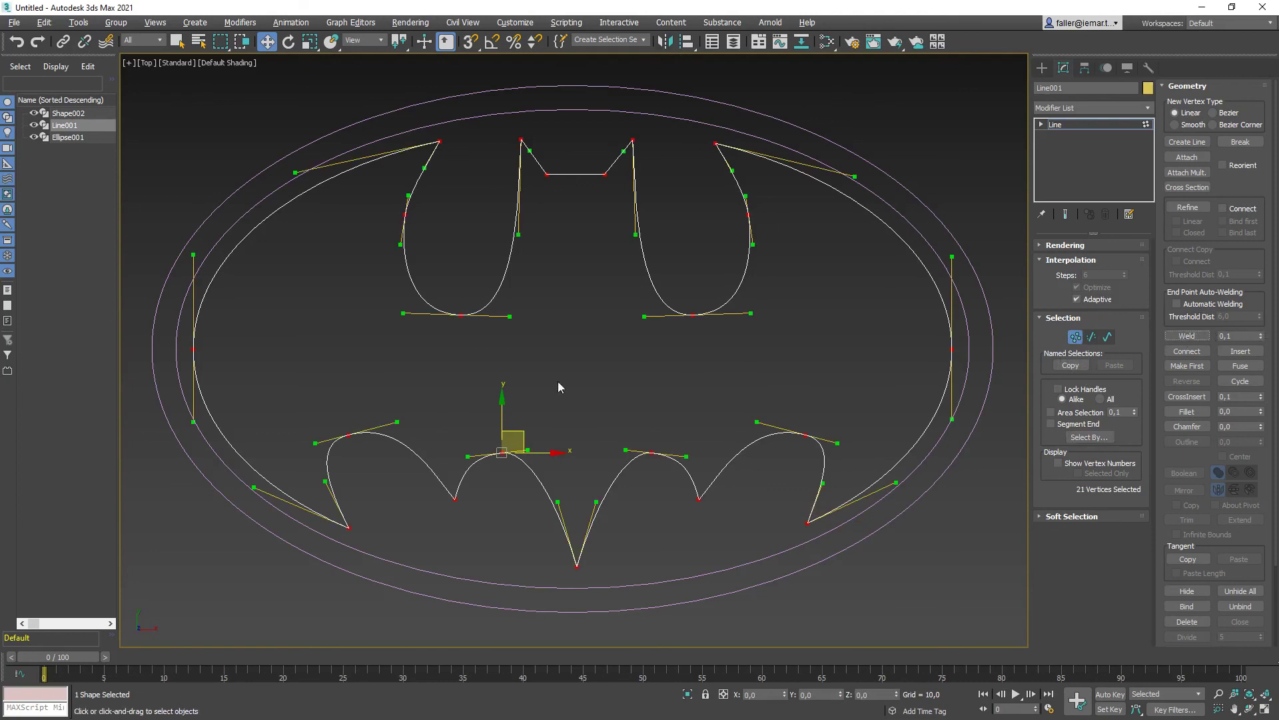
pyautogui.click(728, 357)
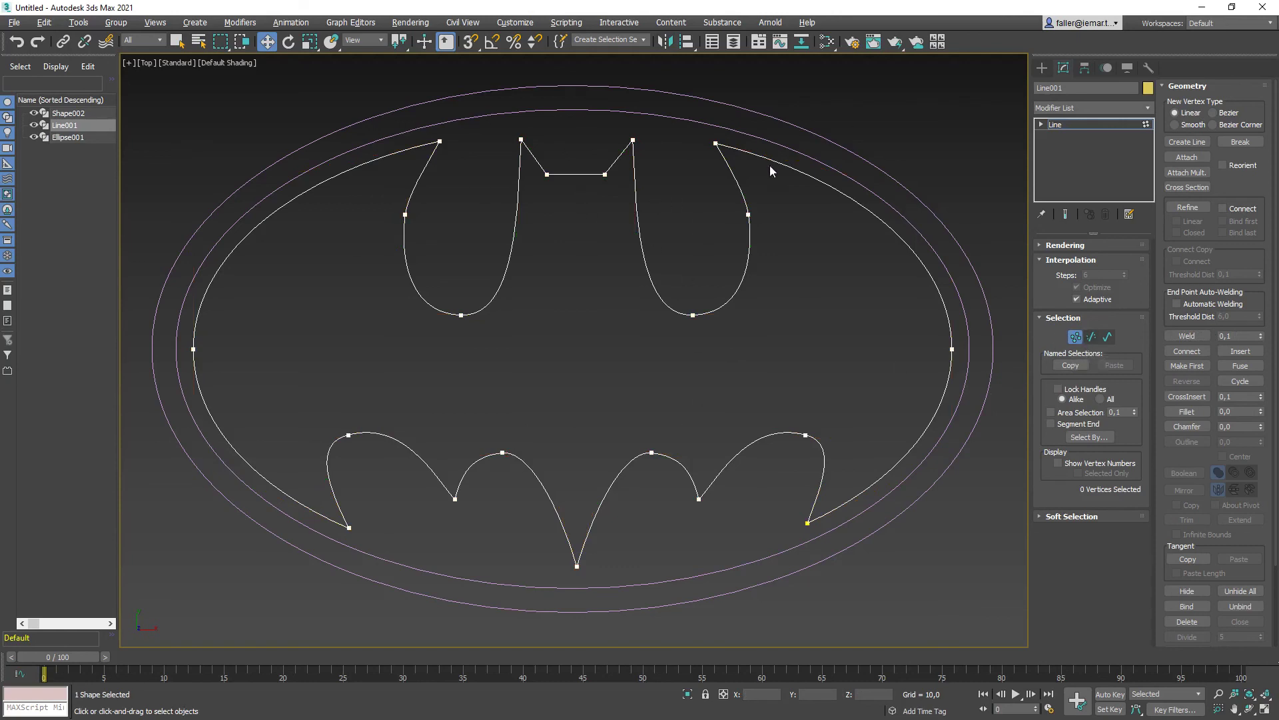
pyautogui.click(1075, 337)
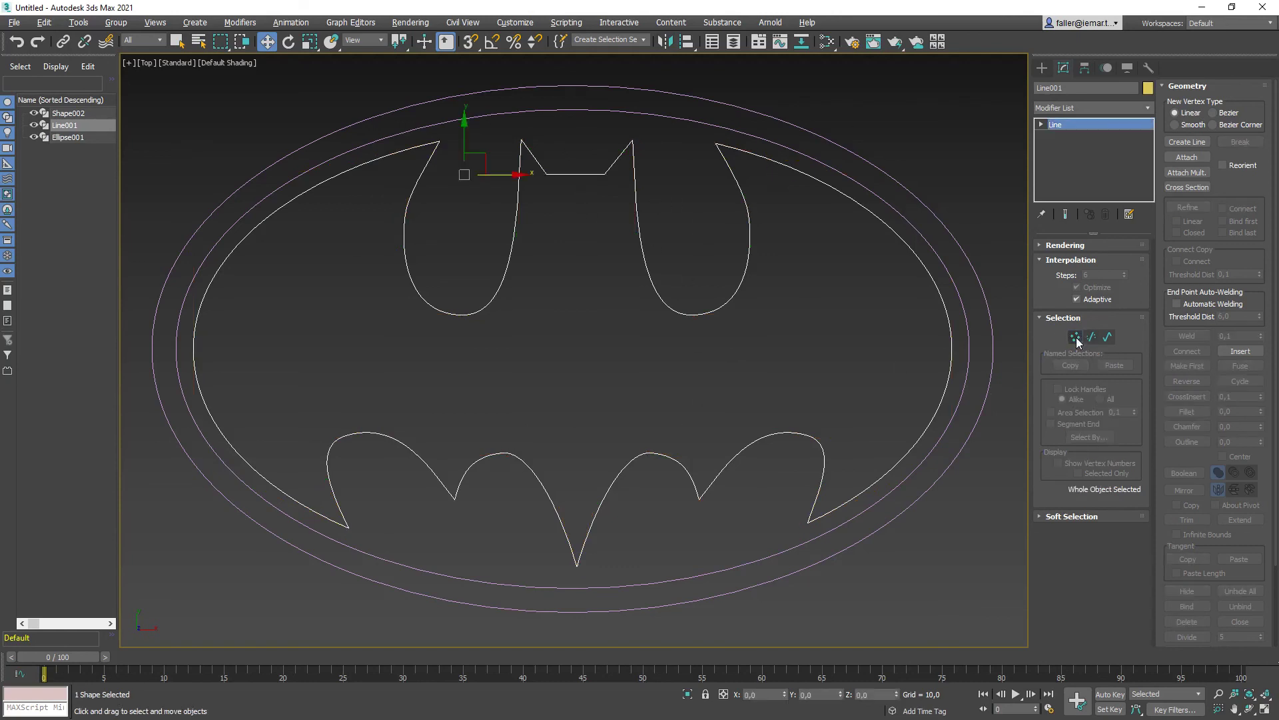
# Add a Bevel modifier to the closed bat outline.
pyautogui.click(680, 134)
pyautogui.click(681, 120)
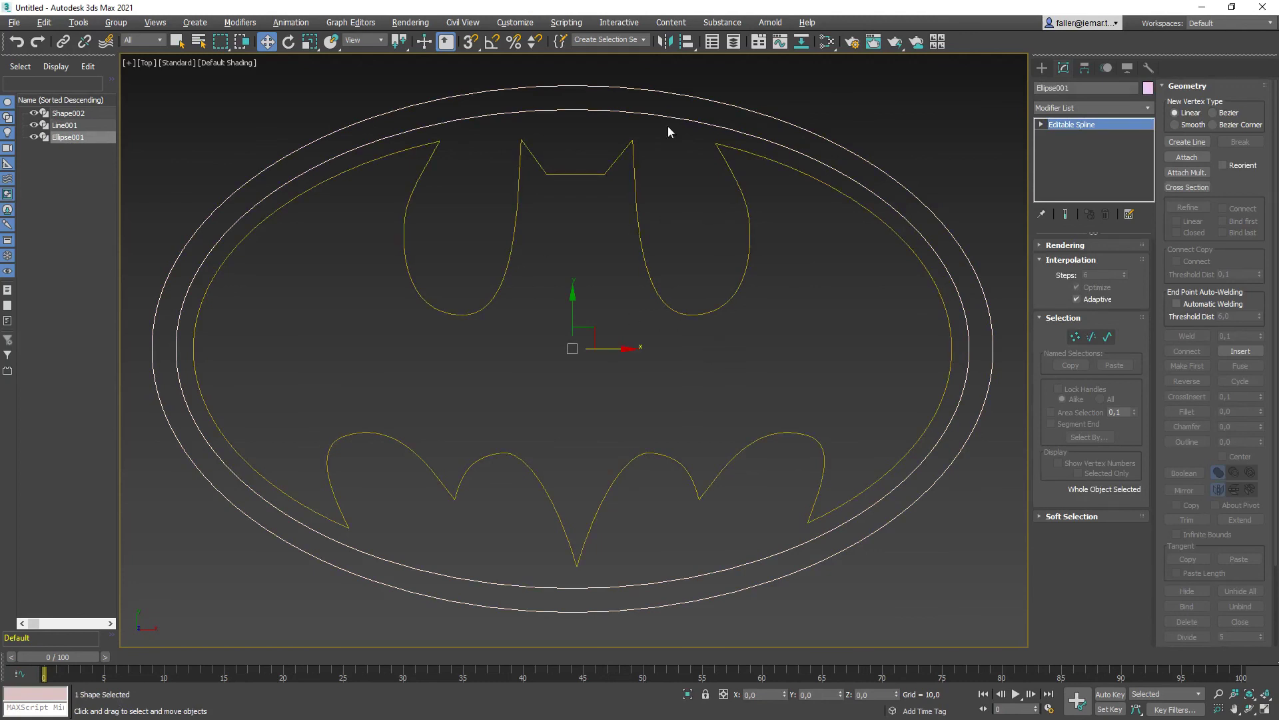
pyautogui.keyDown('alt'); pyautogui.moveTo(733, 359); pyautogui.dragTo(776, 295, button='middle'); pyautogui.keyUp('alt')
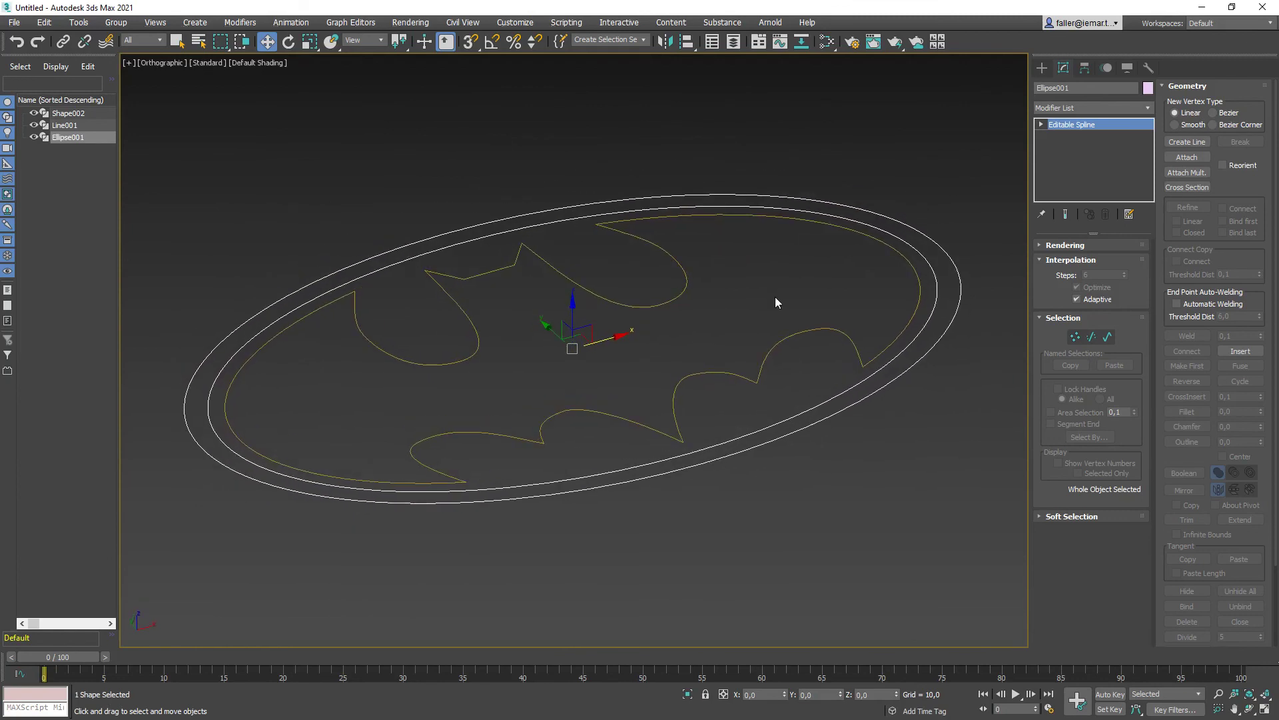
pyautogui.click(808, 495)
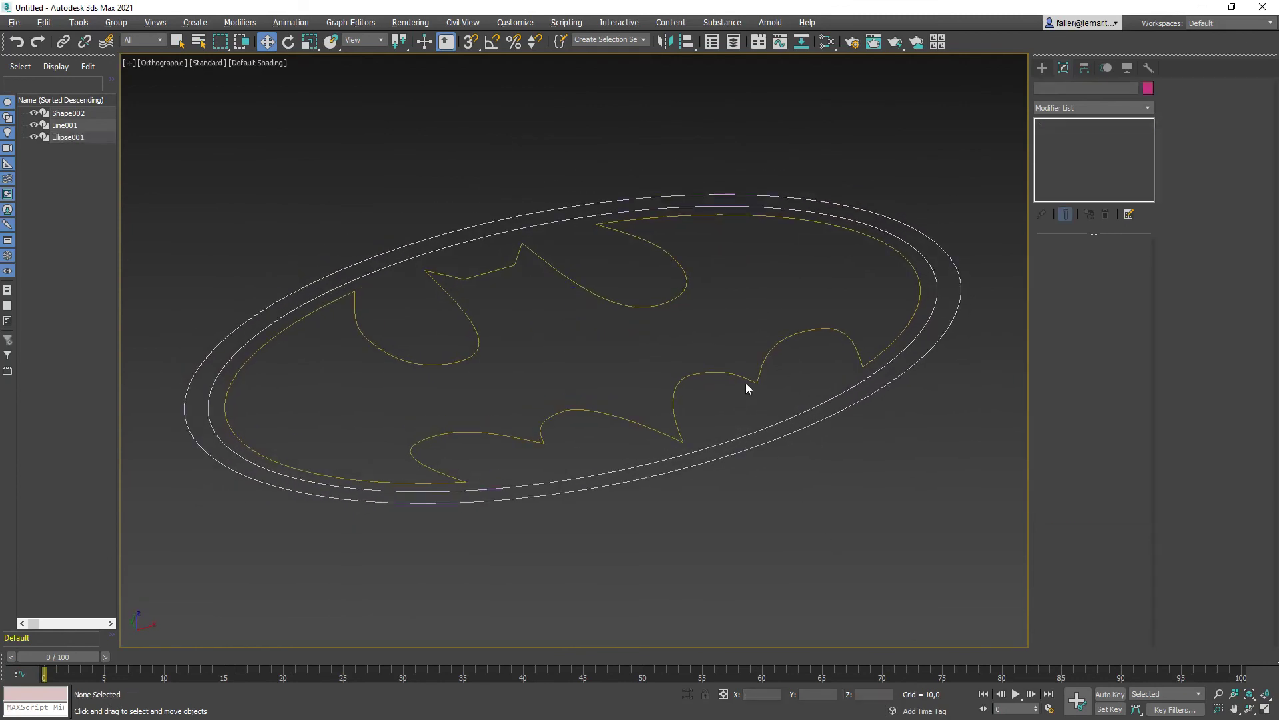
pyautogui.click(750, 377)
pyautogui.click(1149, 108)
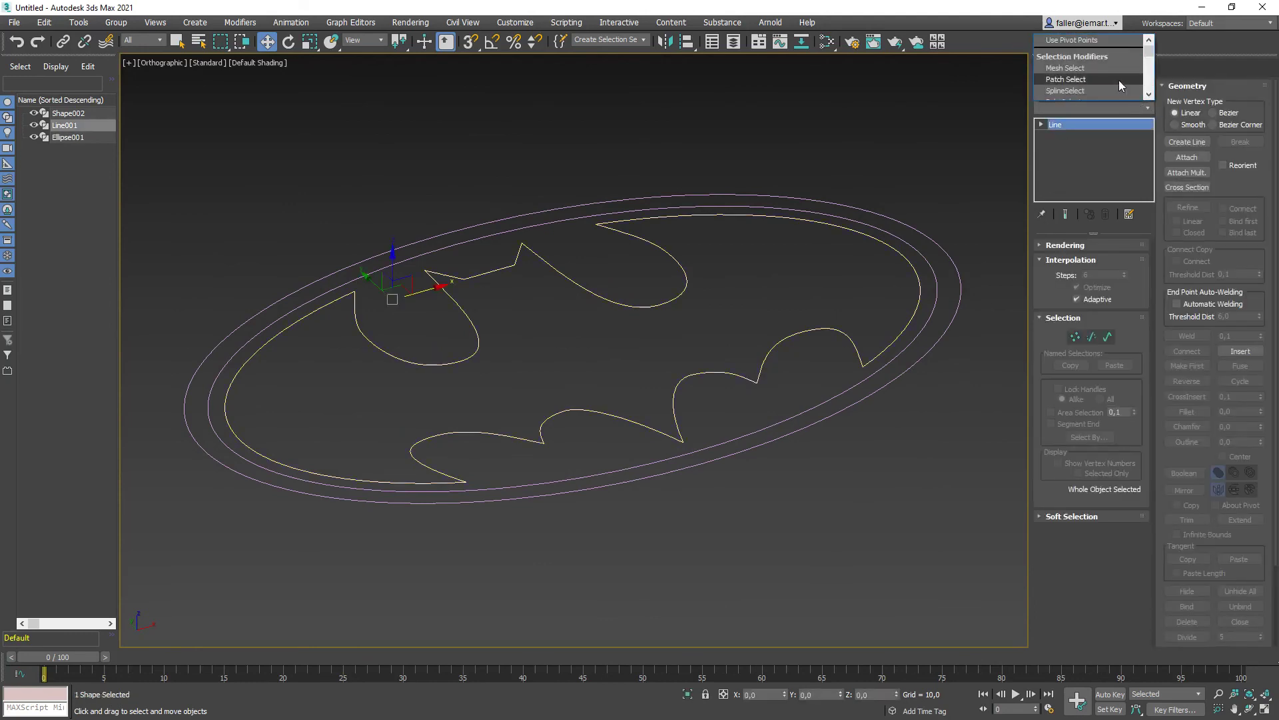
pyautogui.click(1108, 121)
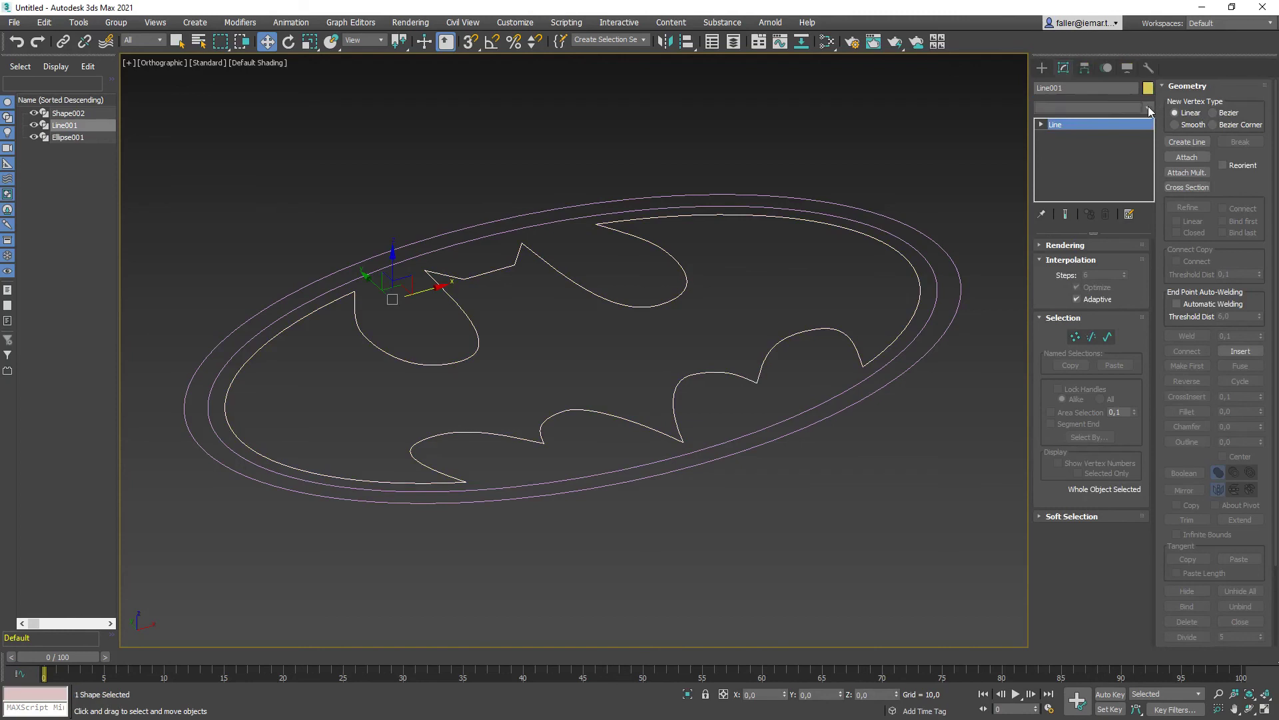
pyautogui.click(1149, 108)
pyautogui.scroll(-3, 1149, 333)
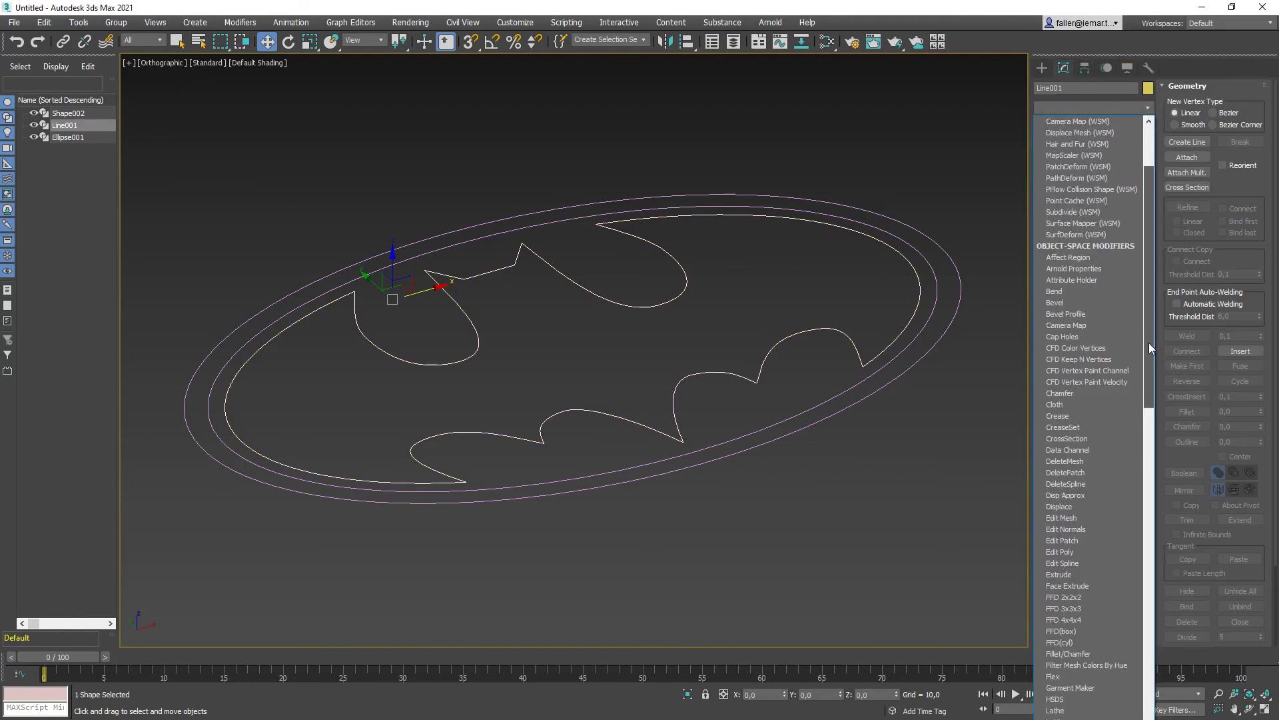
pyautogui.click(1058, 303)
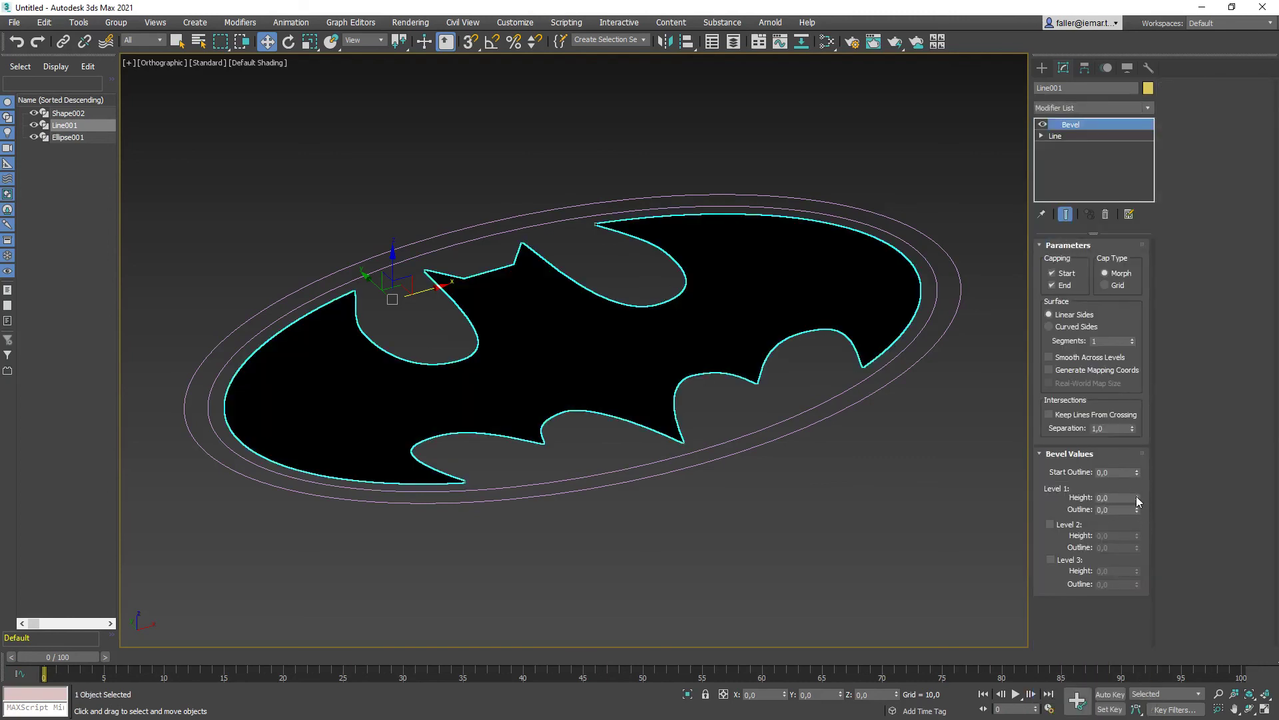
# Set the bat's Level 1 bevel height to 1.0 and its outline to -0.8, and deselect the bat.
pyautogui.click(1137, 496)
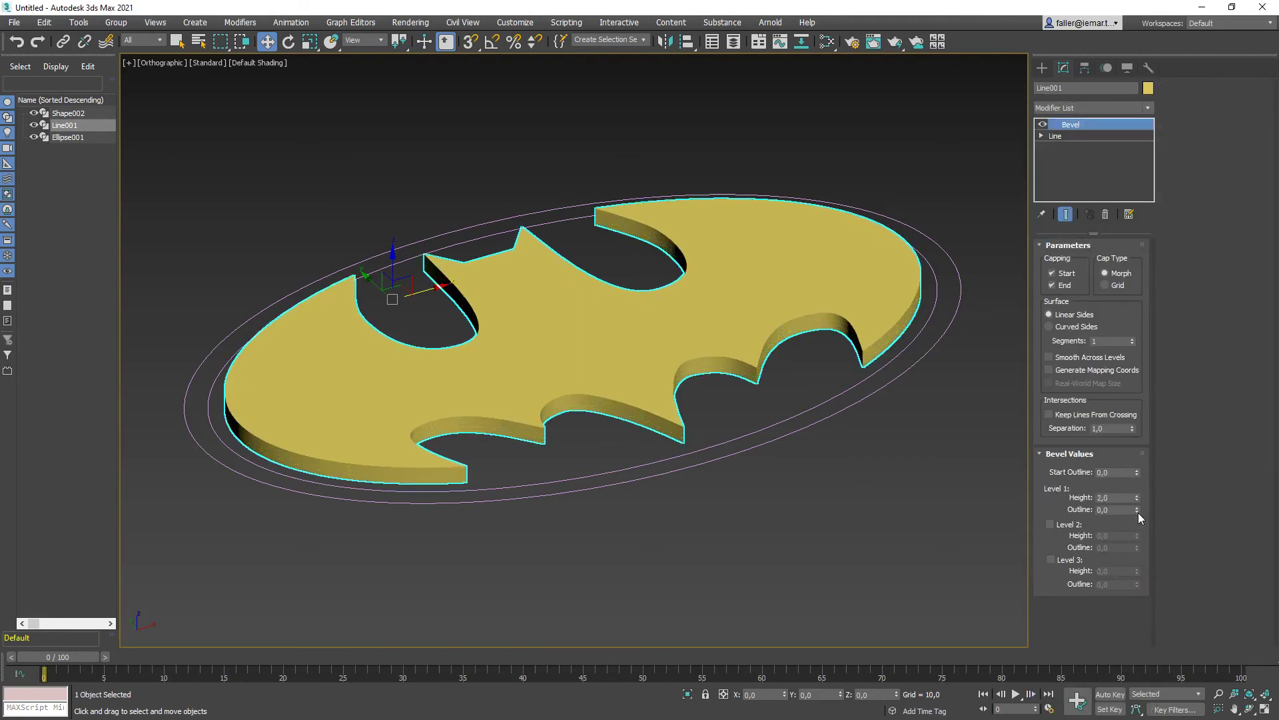
pyautogui.moveTo(1137, 511); pyautogui.dragTo(1137, 507)
pyautogui.click(934, 441)
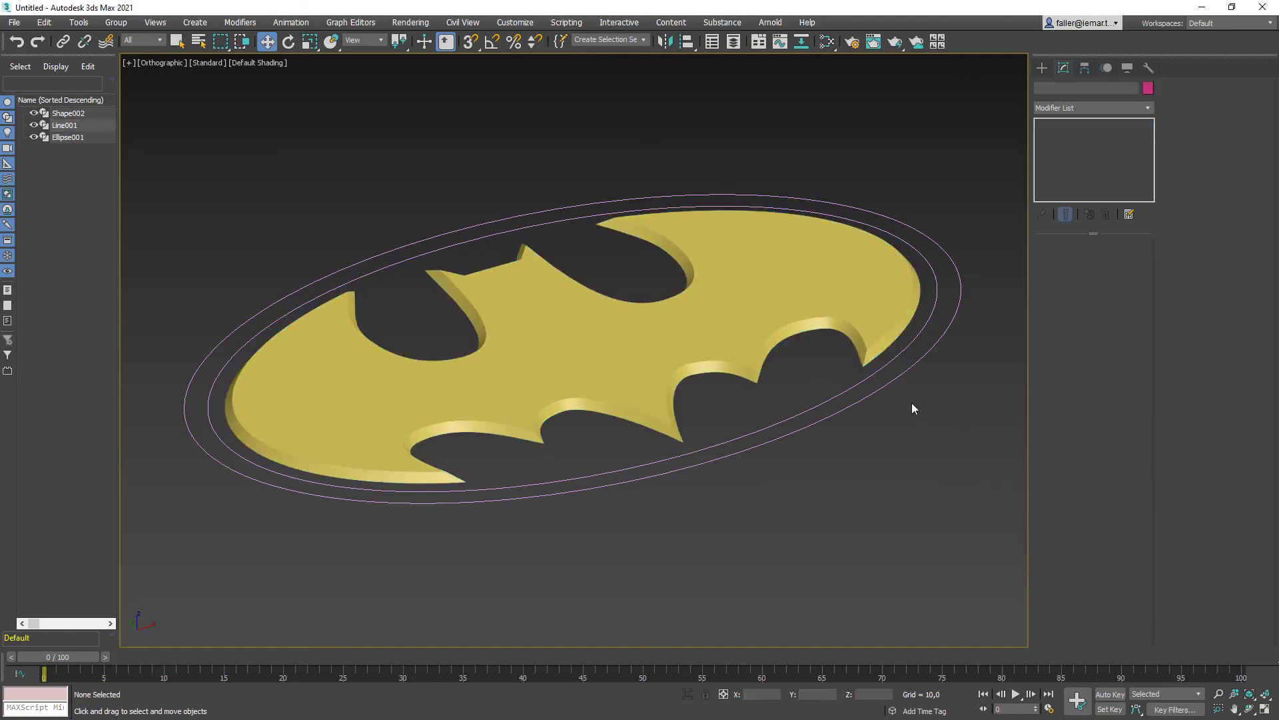
# Add a Bevel modifier to the two-ring ellipse spline around the bat, and deselect it.
pyautogui.click(874, 376)
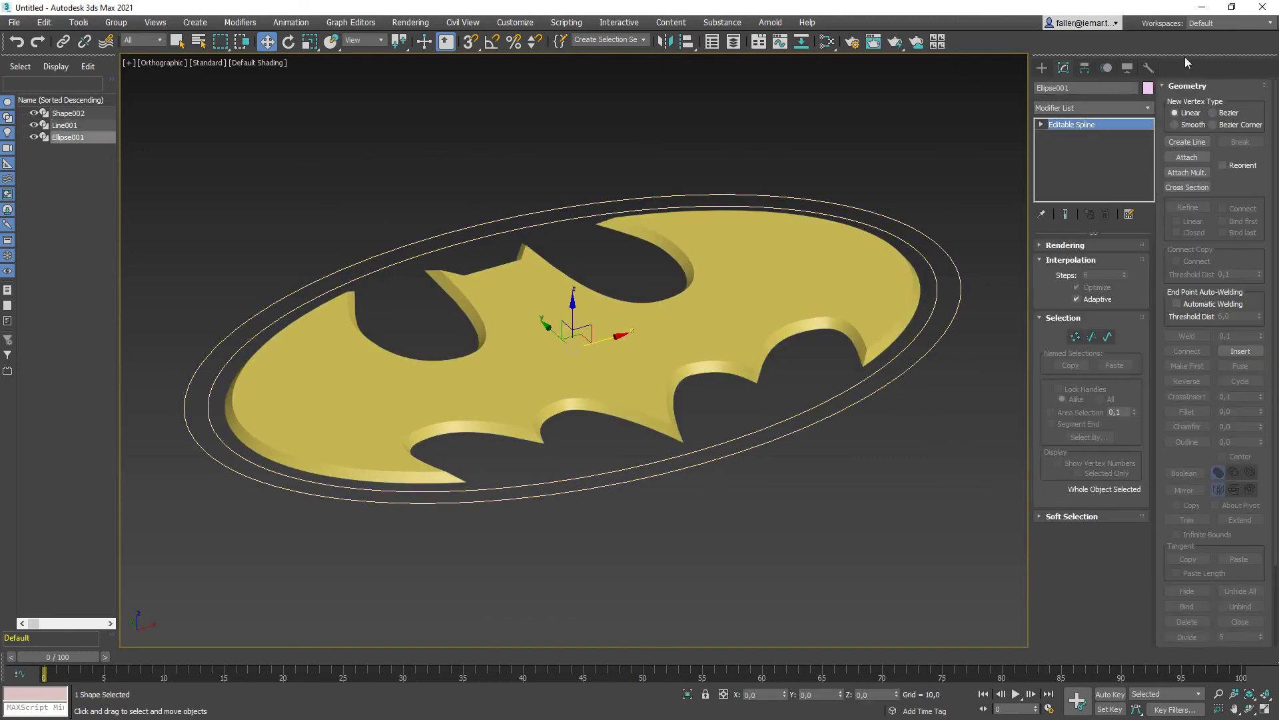
pyautogui.click(1093, 108)
pyautogui.click(1149, 108)
pyautogui.click(1149, 108)
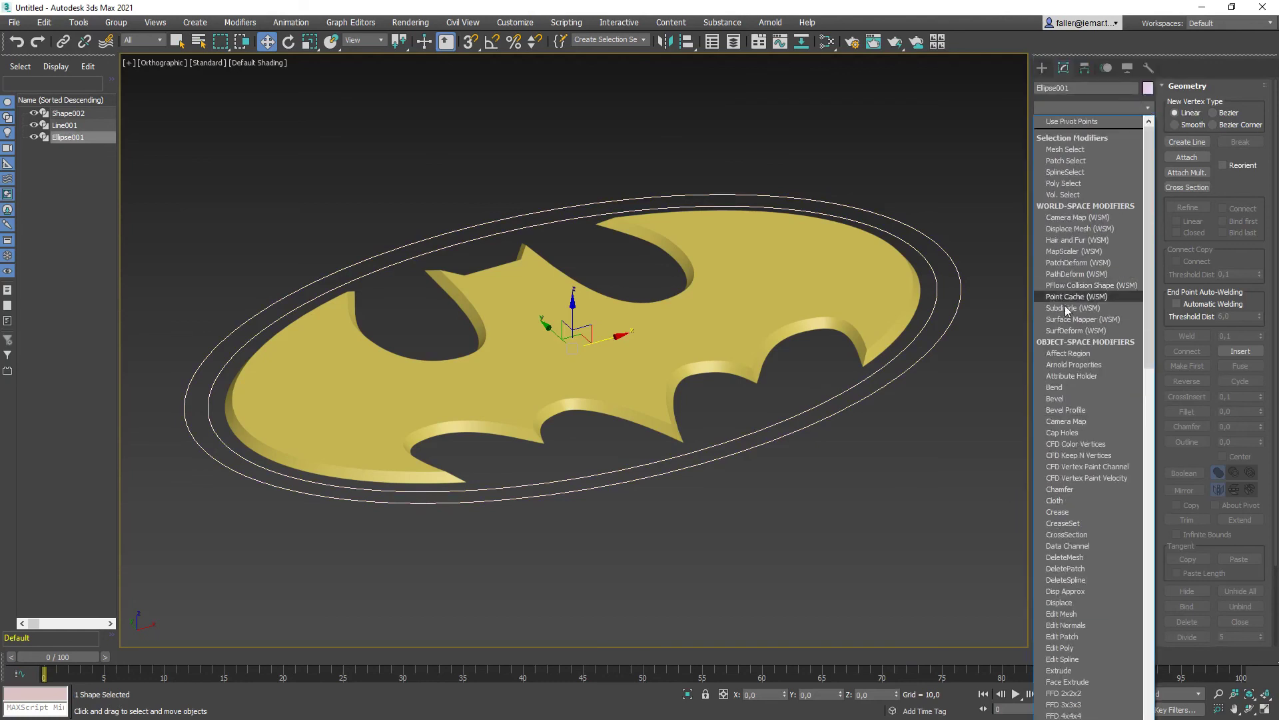
pyautogui.click(1064, 397)
pyautogui.click(878, 427)
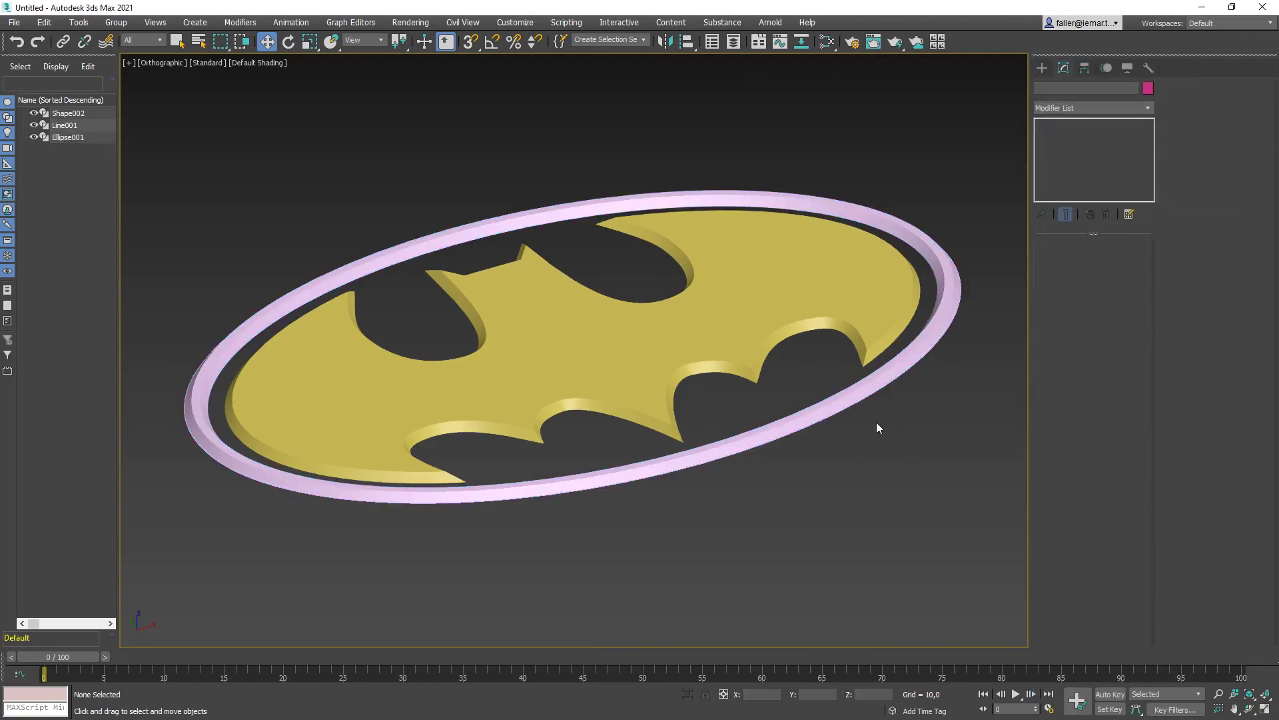
# Extrude the detached copy of the outermost ring by -0.5 as a backing plate, and deselect it.
pyautogui.click(64, 114)
pyautogui.click(1149, 107)
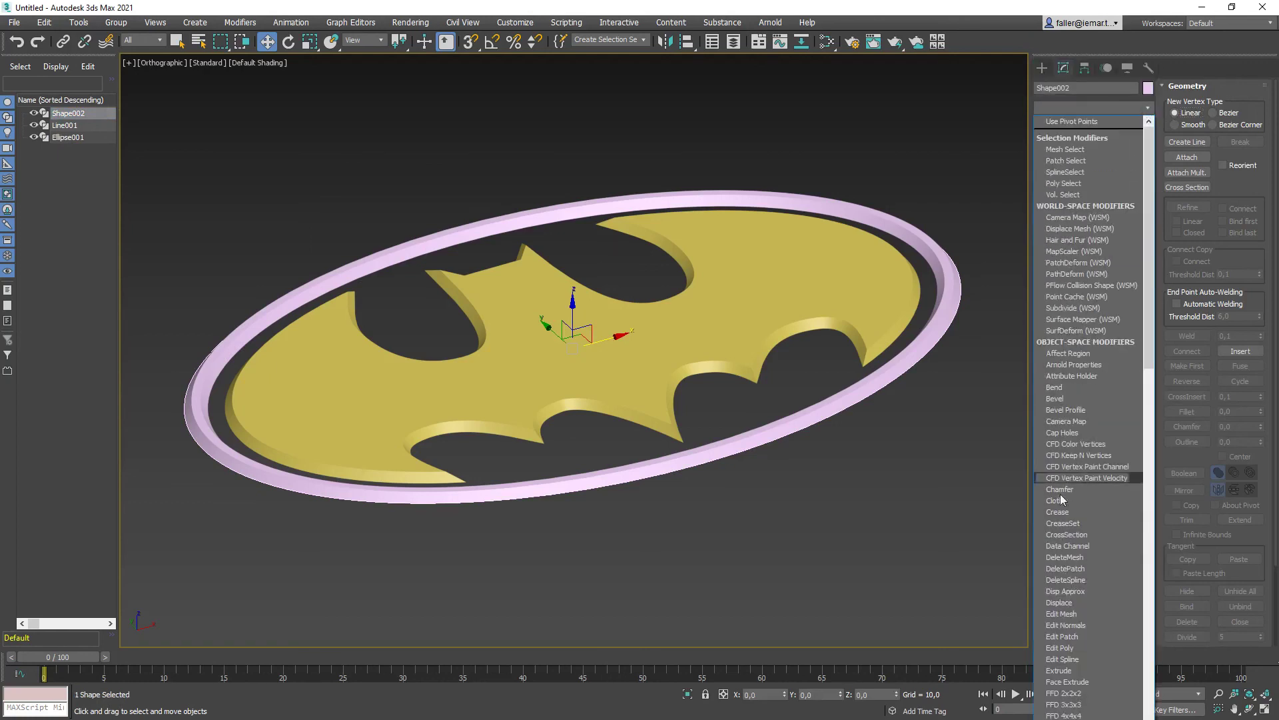
pyautogui.click(1064, 671)
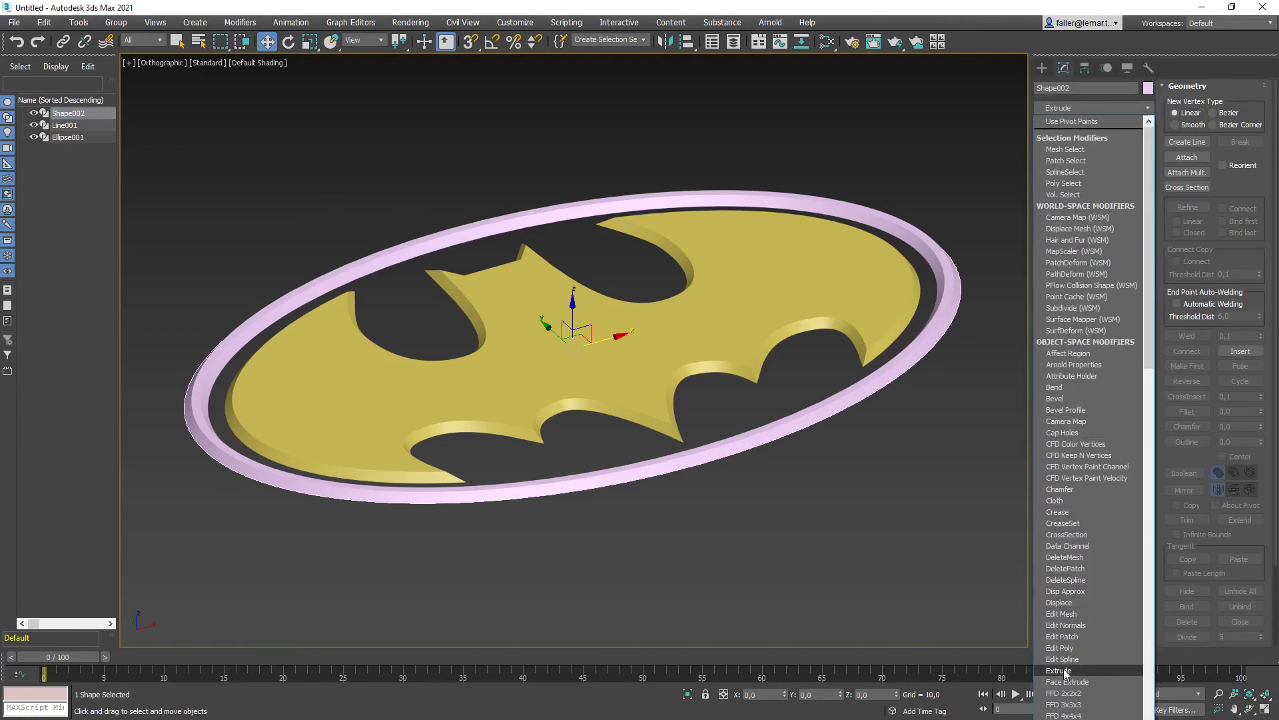
pyautogui.click(1065, 671)
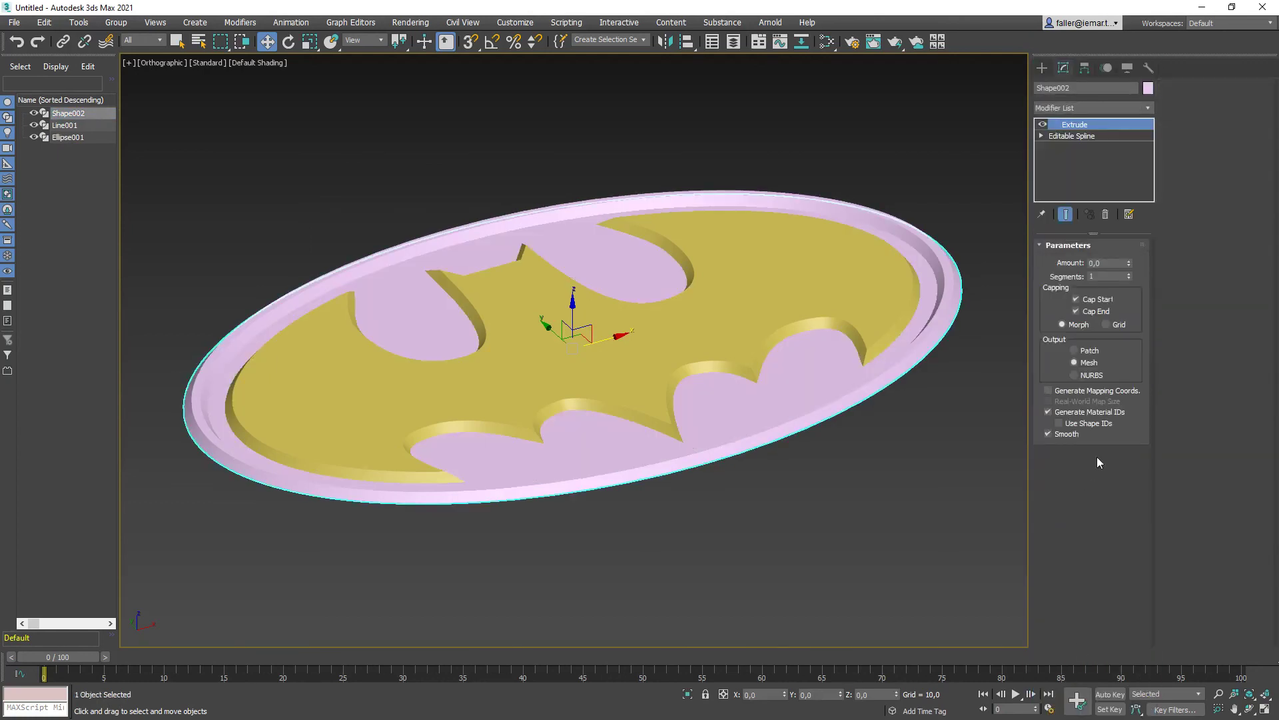
pyautogui.click(1128, 261)
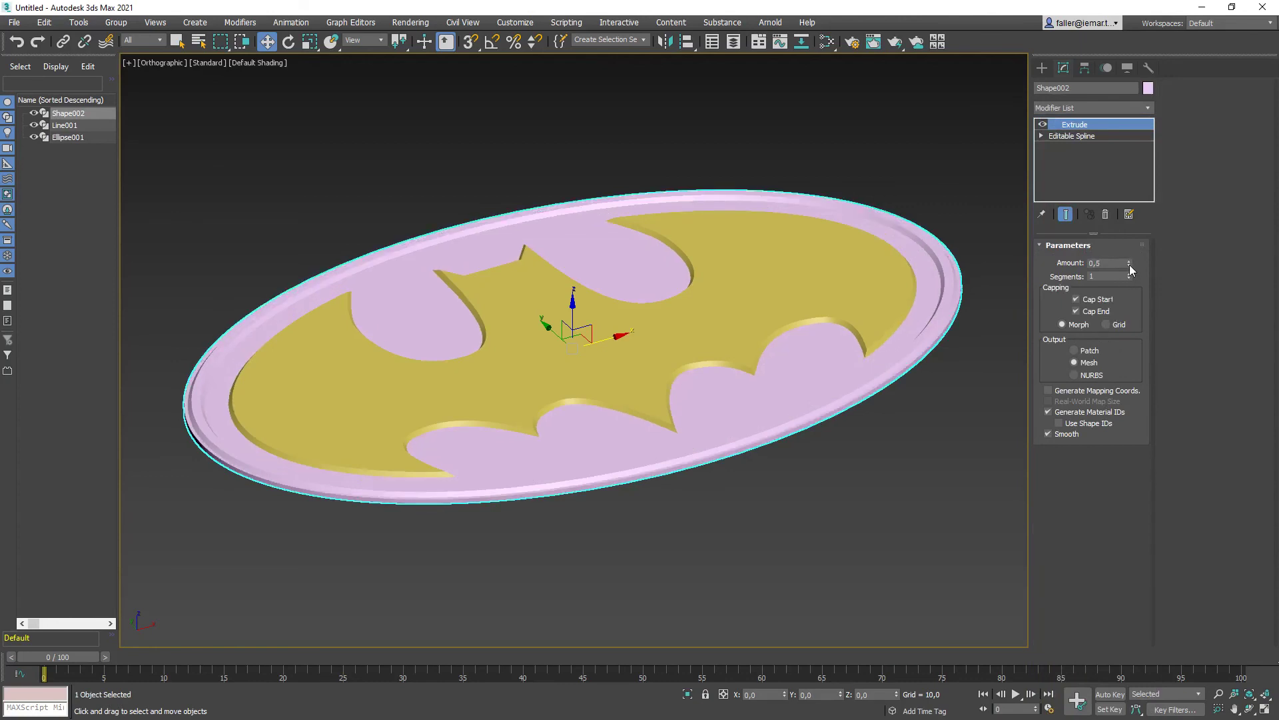
pyautogui.click(1130, 265)
pyautogui.click(782, 582)
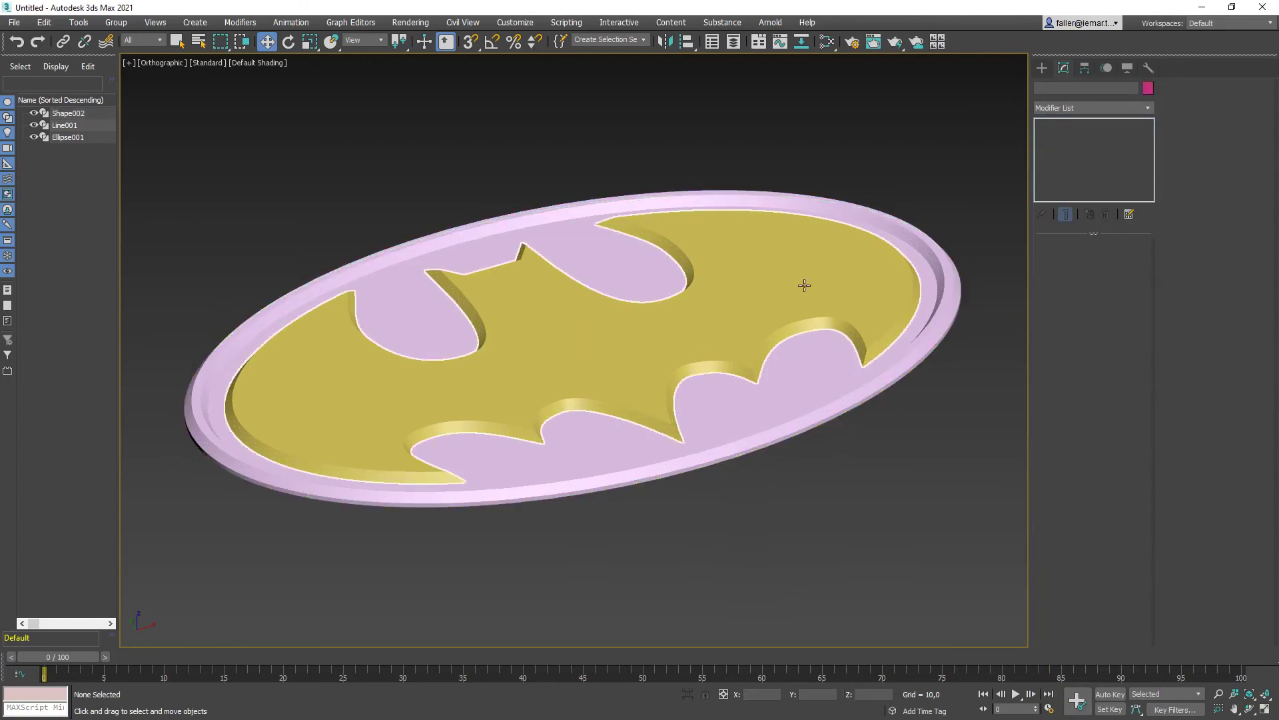
# Change the object color of the extruded backing plate to black.
pyautogui.click(792, 366)
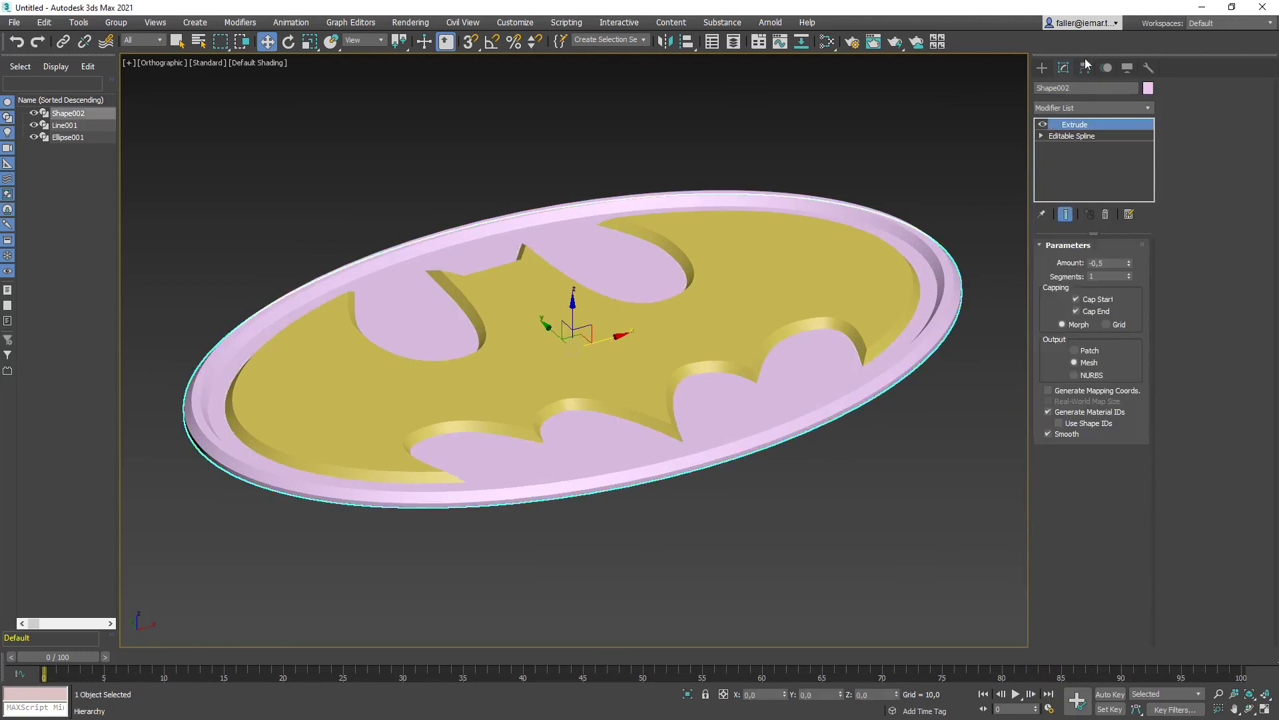
pyautogui.click(1148, 88)
pyautogui.click(771, 279)
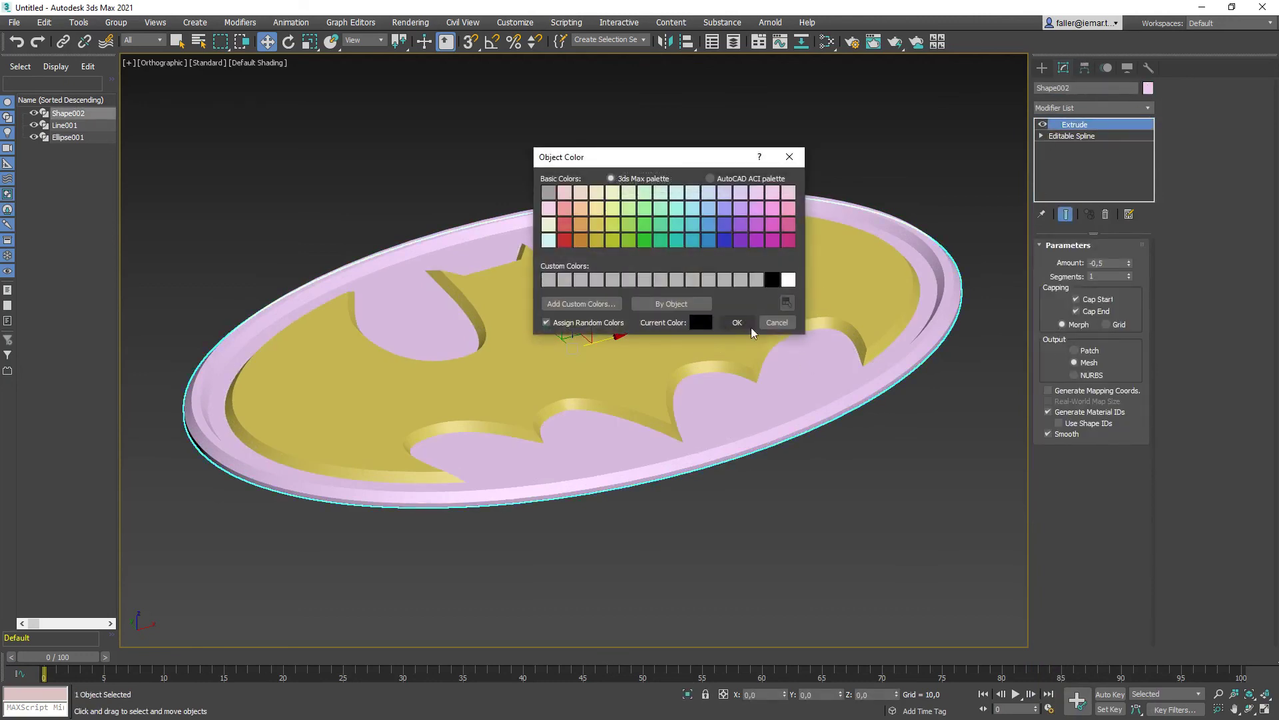
pyautogui.click(737, 322)
pyautogui.click(737, 519)
# Change the object color of the bat and the surrounding ring to a custom yellow of RGB 255, 174, 0, and deselect them.
pyautogui.click(765, 328)
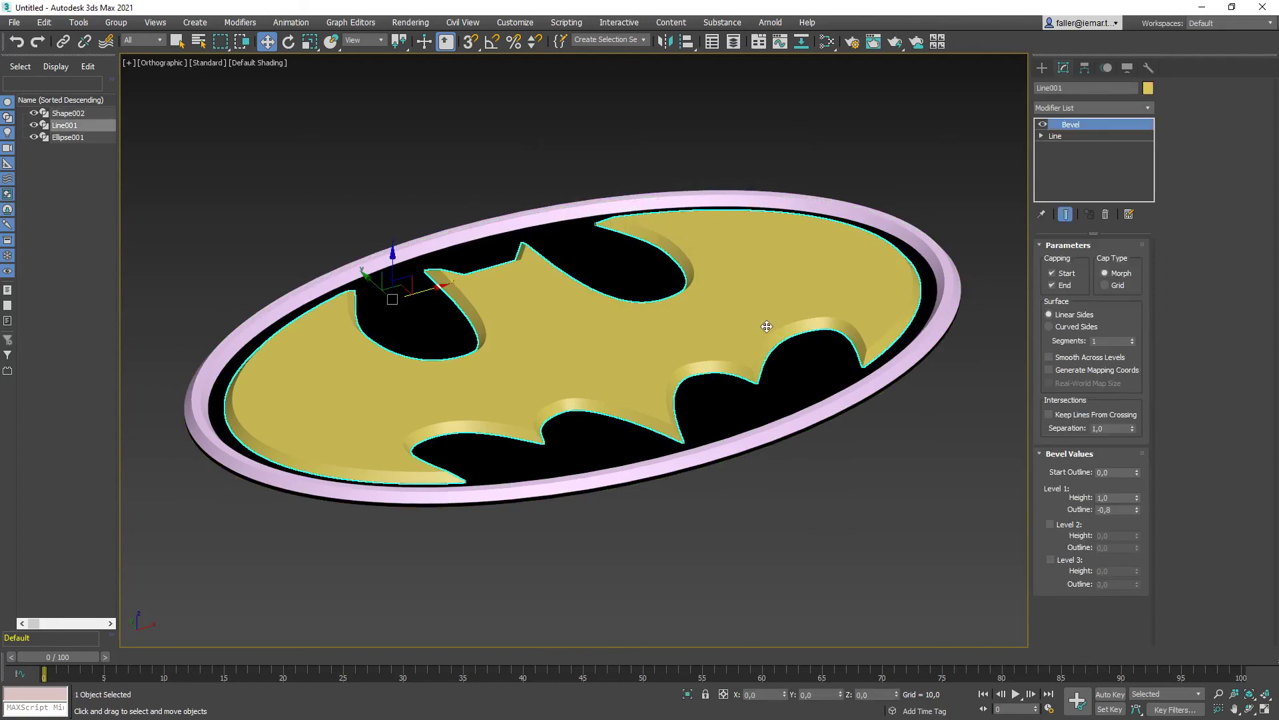
pyautogui.keyDown('ctrl'); pyautogui.click(814, 411); pyautogui.keyUp('ctrl')
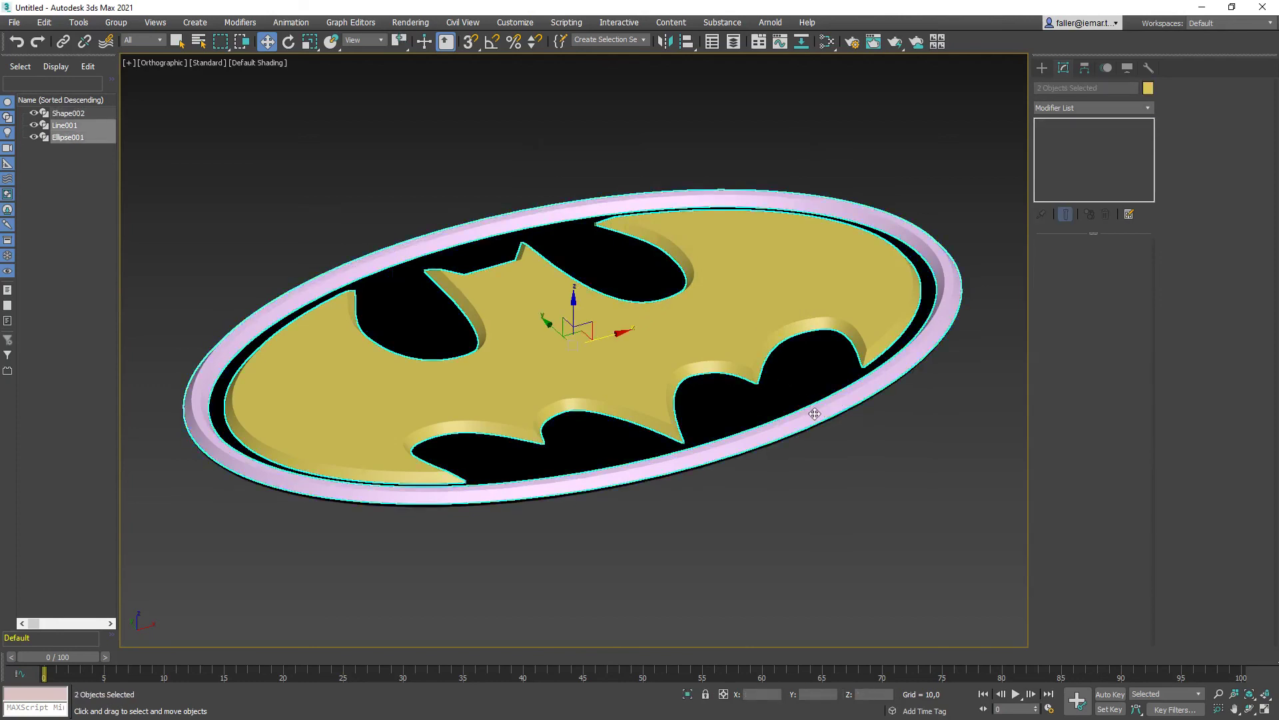
pyautogui.click(1148, 88)
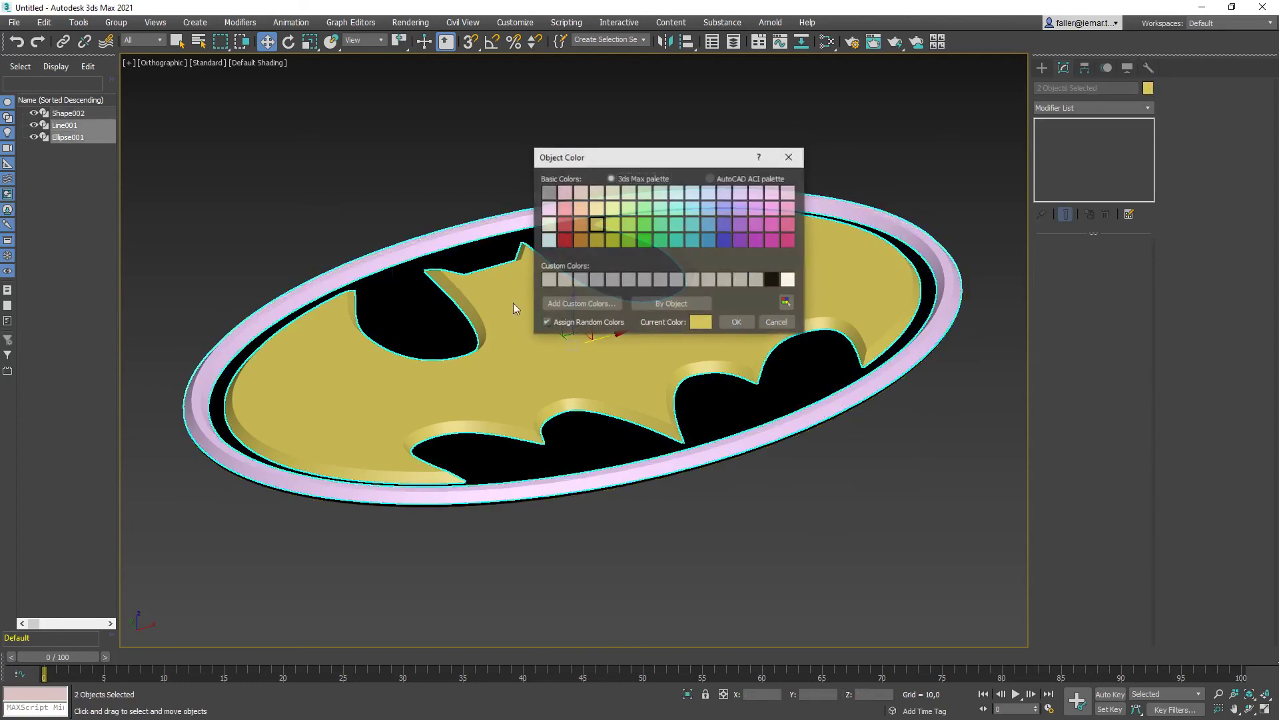
pyautogui.click(757, 279)
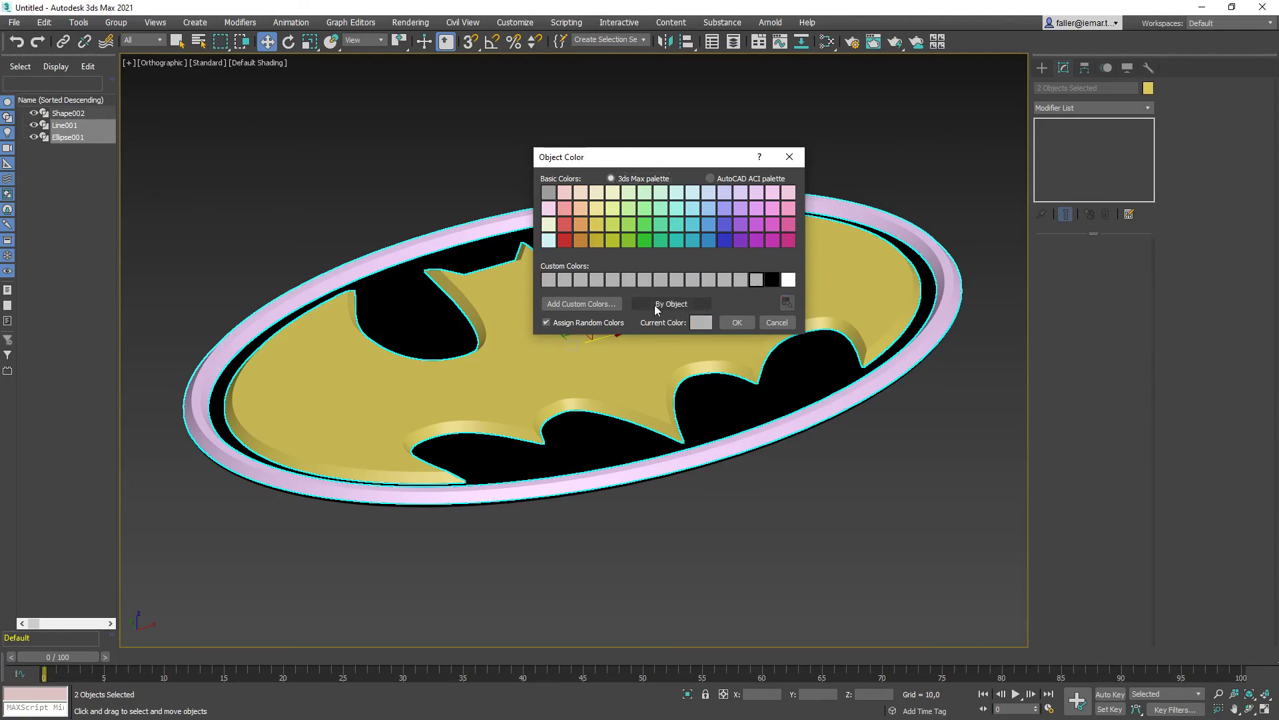
pyautogui.click(593, 304)
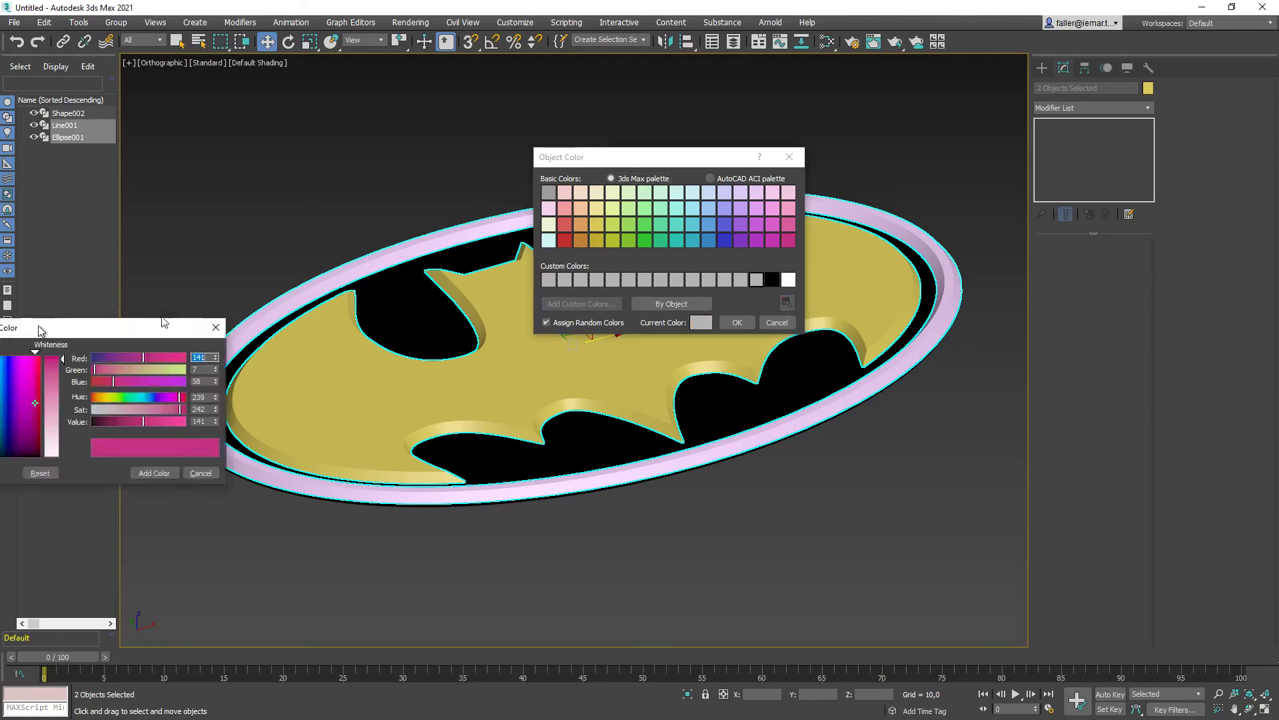
pyautogui.moveTo(421, 280); pyautogui.dragTo(420, 269)
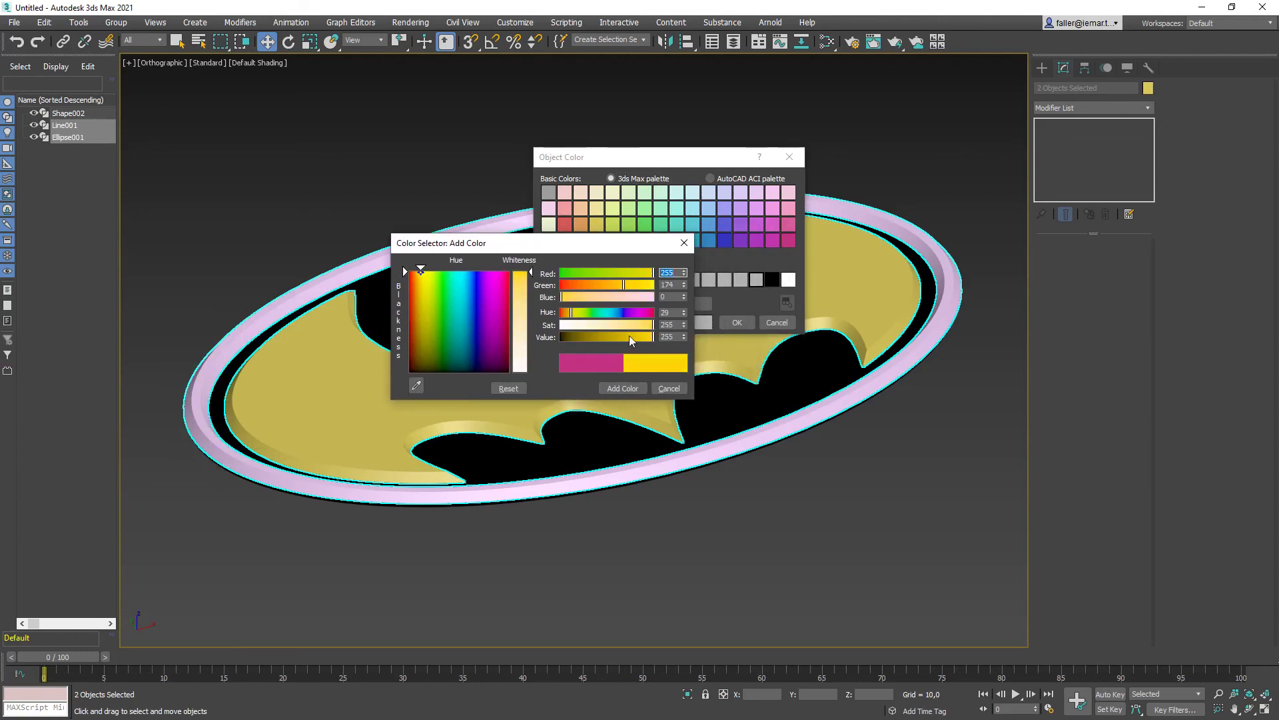
pyautogui.click(633, 389)
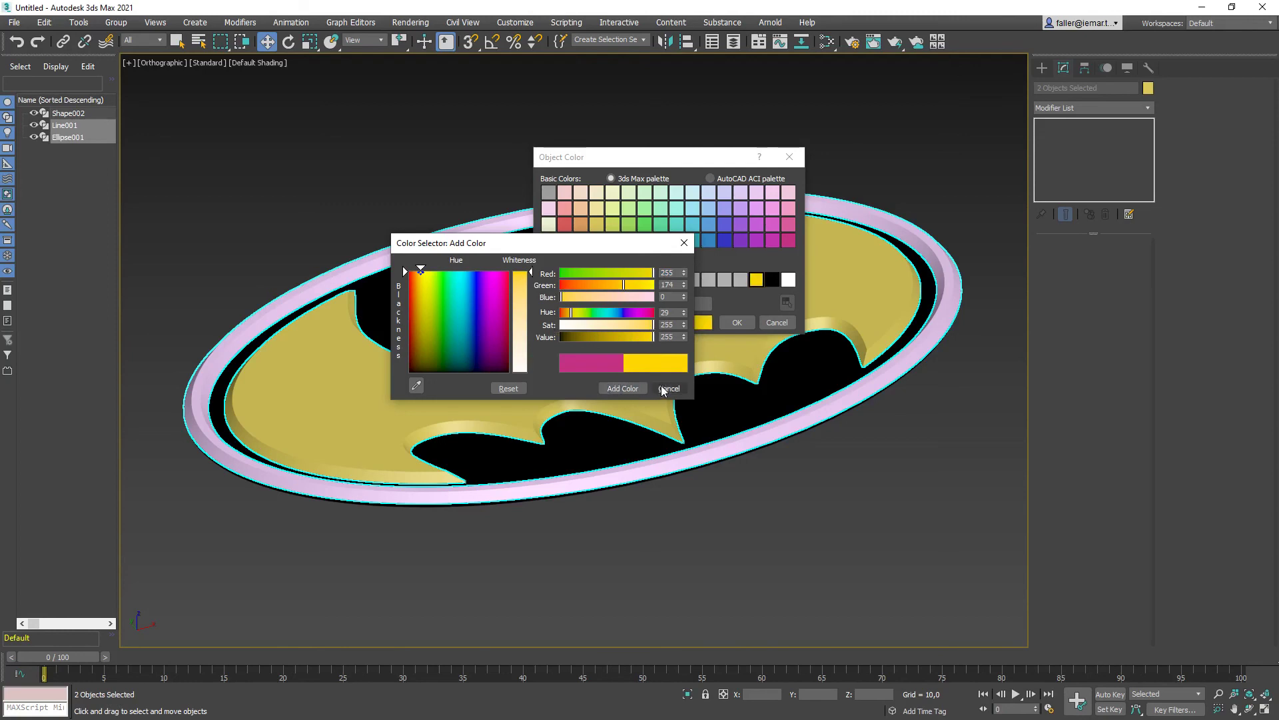
pyautogui.click(684, 244)
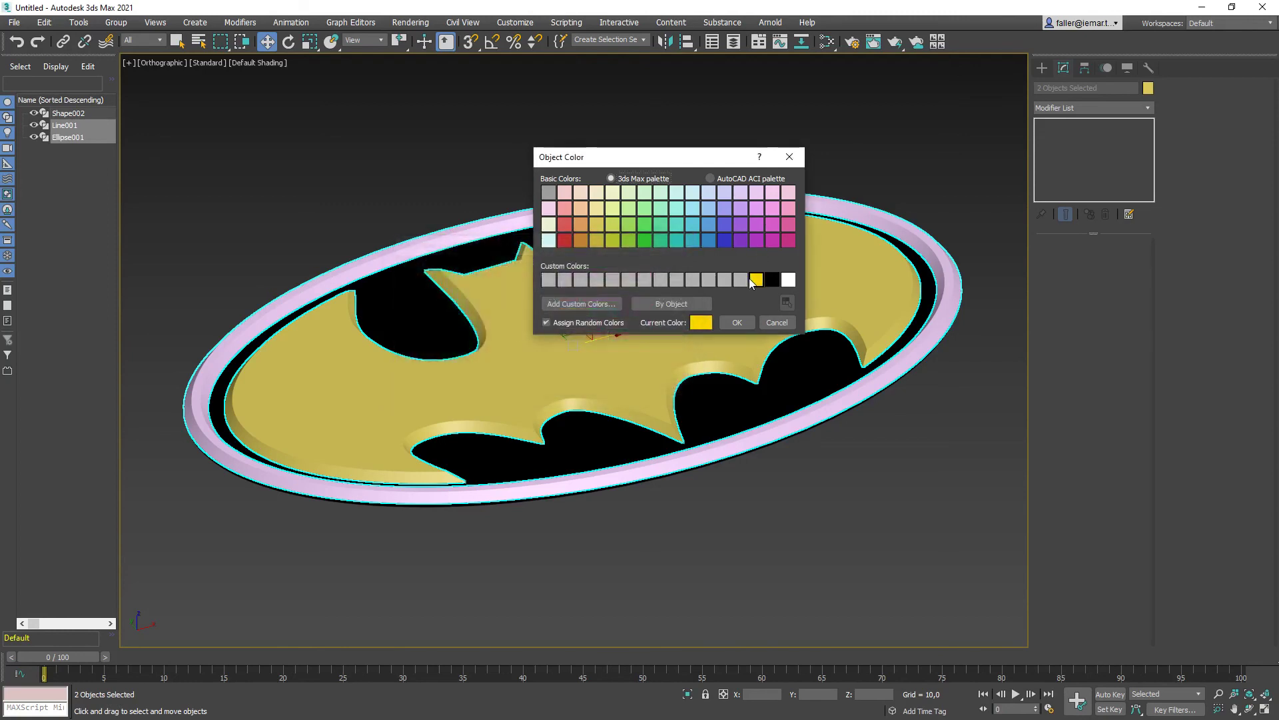
pyautogui.click(737, 322)
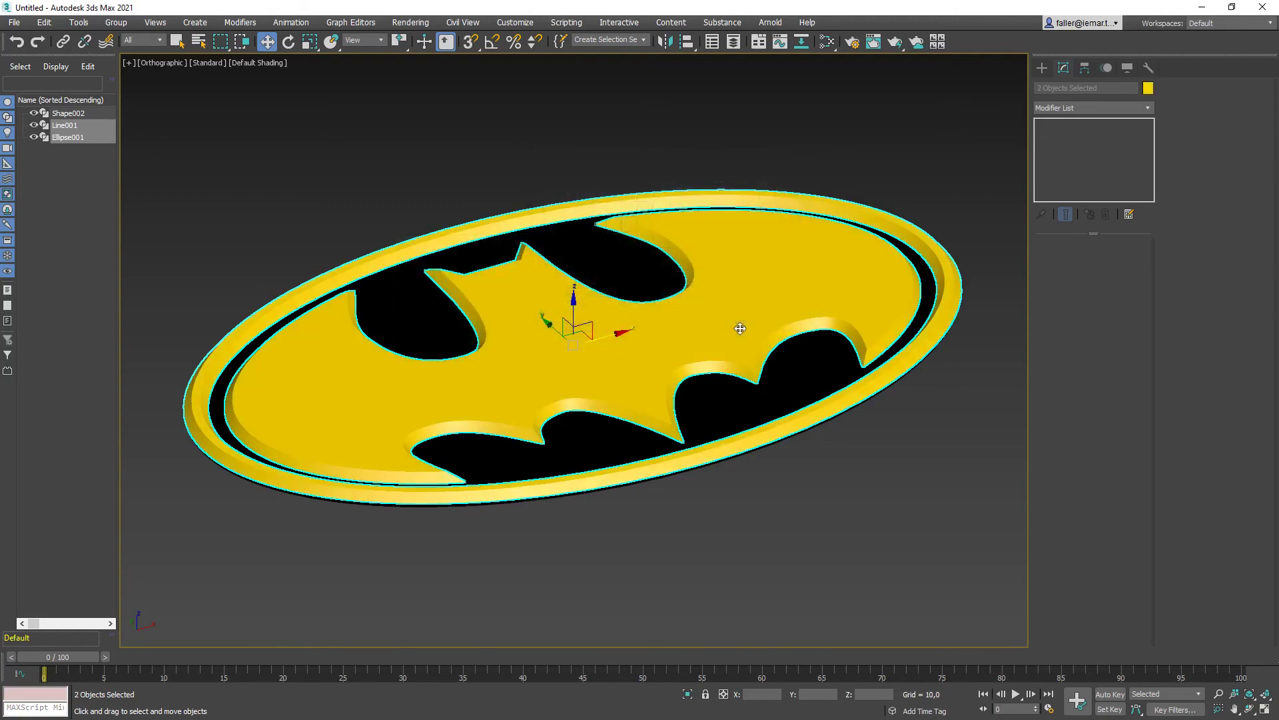
pyautogui.click(810, 536)
# Switch the viewport to Perspective, frame the whole logo at an angle, and render it.
pyautogui.keyDown('alt'); pyautogui.moveTo(629, 337); pyautogui.dragTo(628, 362, button='middle'); pyautogui.keyUp('alt')
pyautogui.press('p')
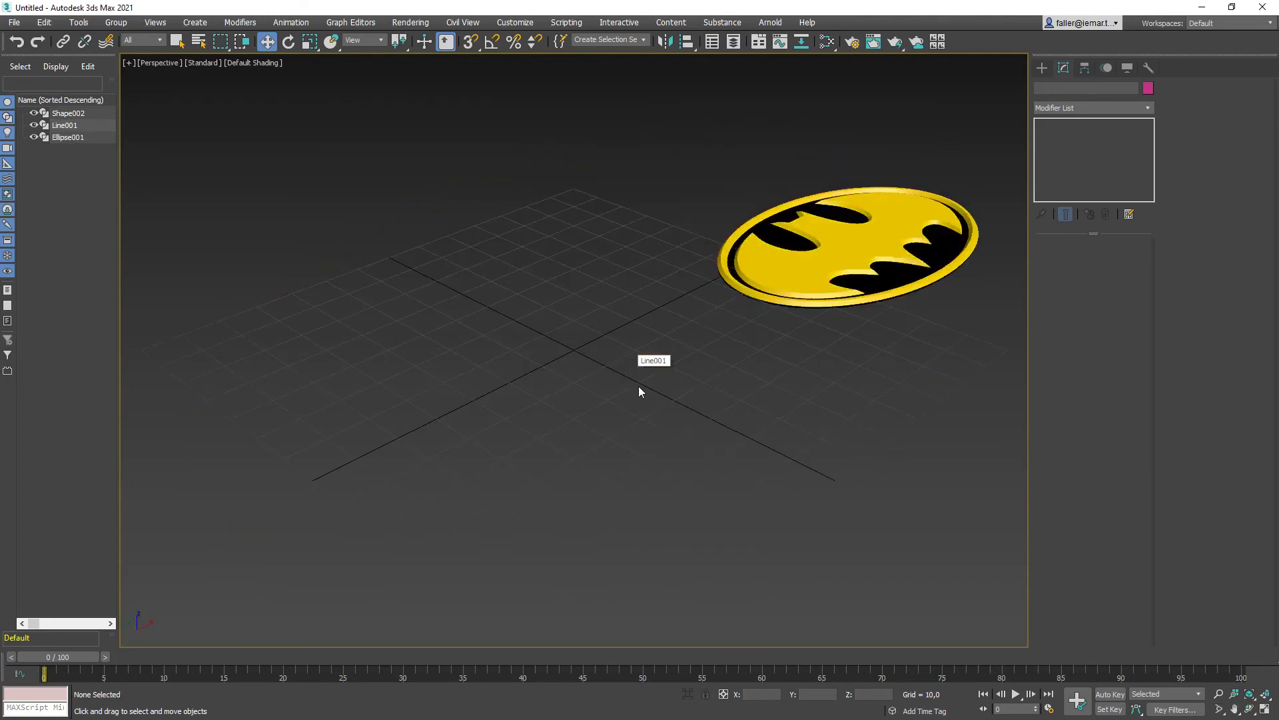
pyautogui.press('z')
pyautogui.scroll(-3, 726, 287)
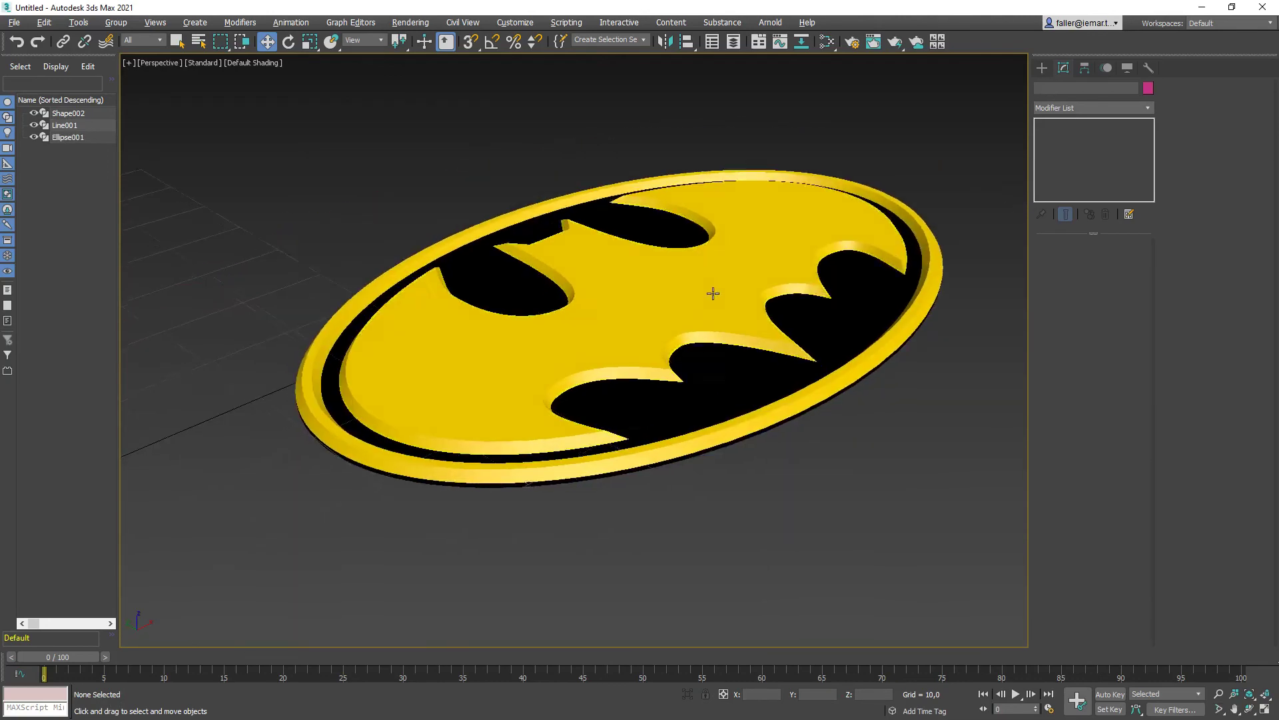
pyautogui.keyDown('alt'); pyautogui.moveTo(711, 215); pyautogui.dragTo(651, 314, button='middle'); pyautogui.keyUp('alt')
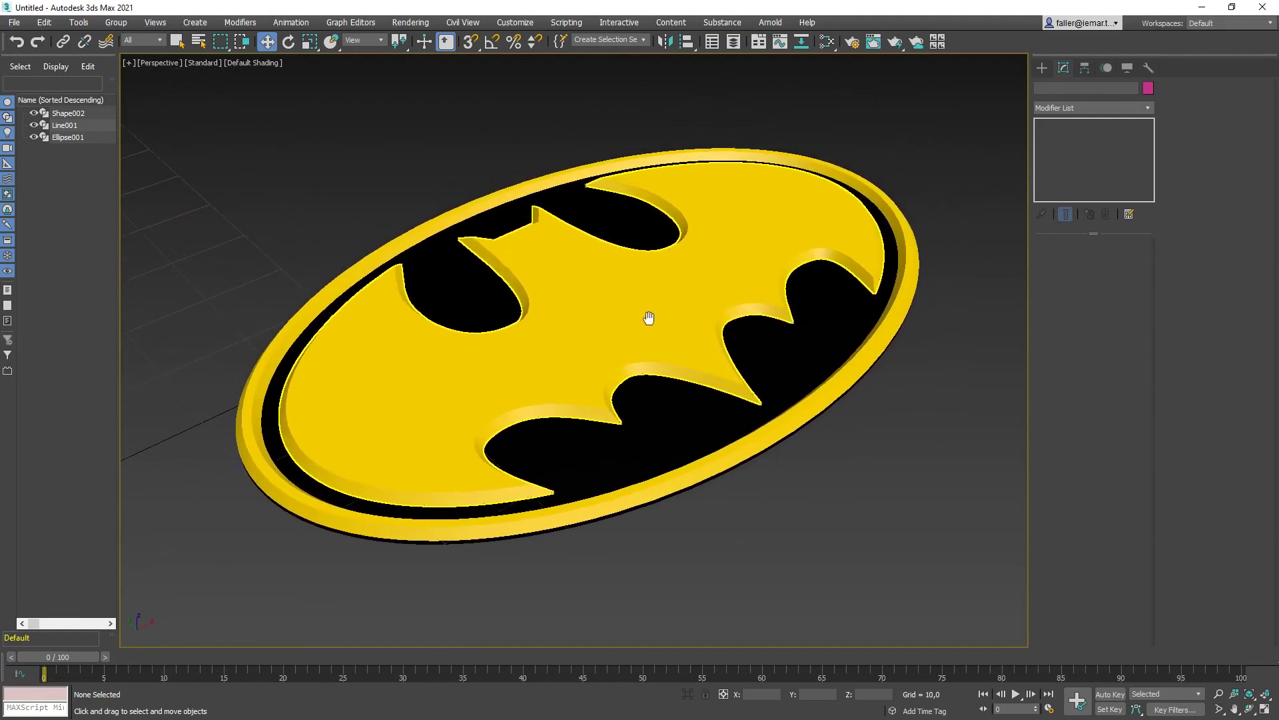
pyautogui.click(894, 43)
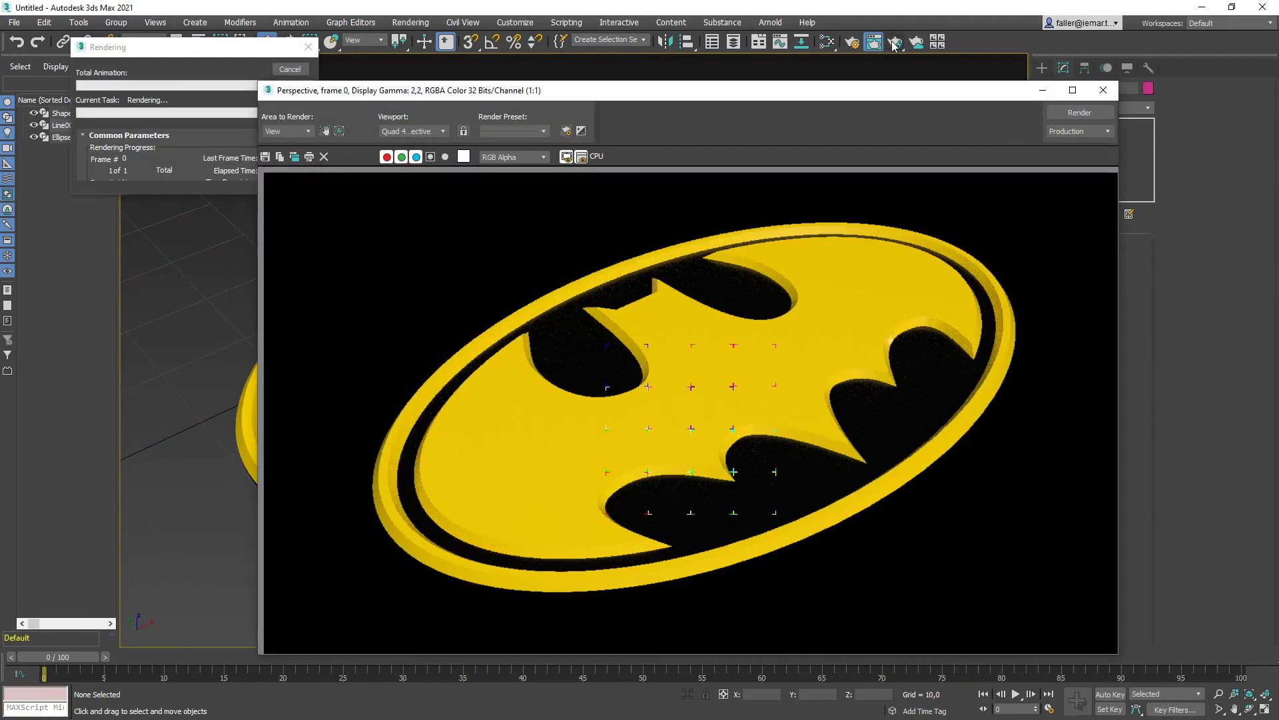